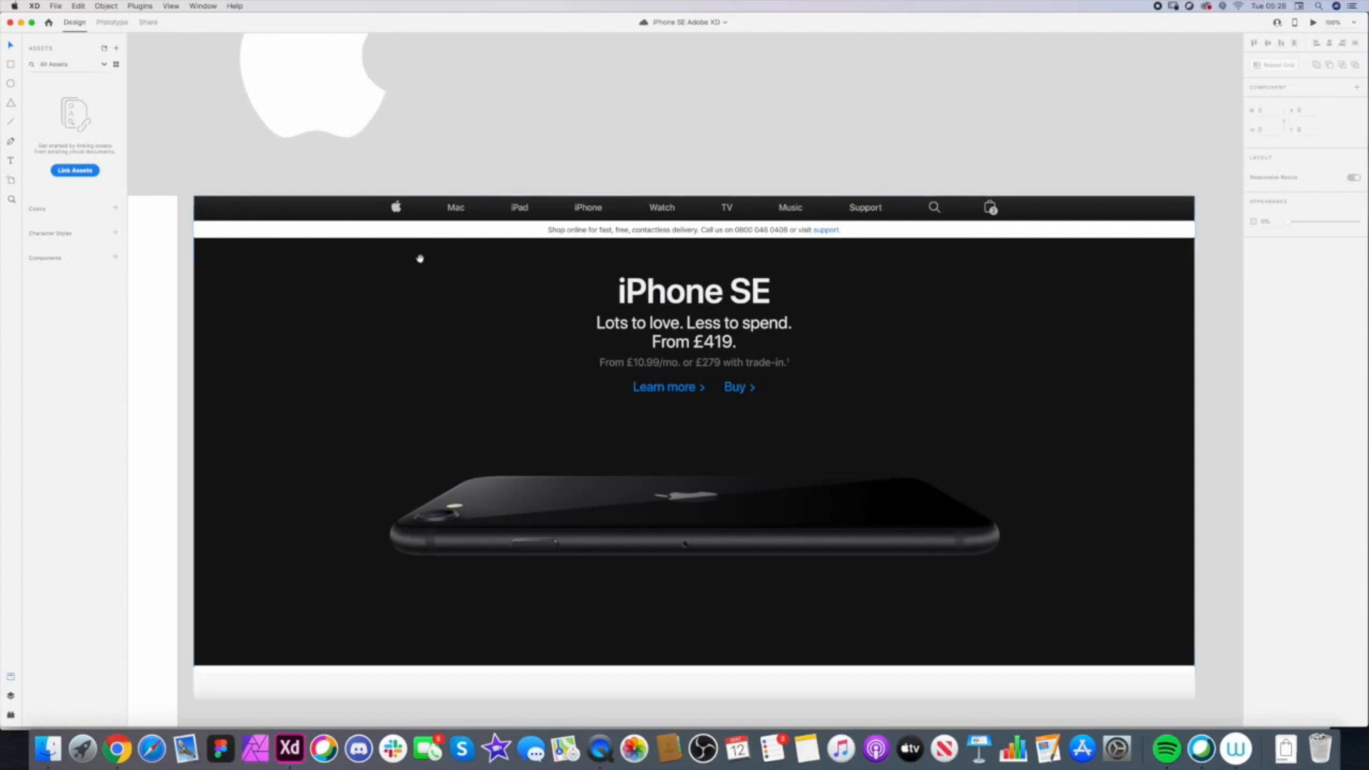
- Draw a thin rectangle about 48 px high along the top of the iPhone SE artboard and stretch it to both artboard edges
scroll(459, 263, "left", 4)
left_click(463, 261)
left_click_drag(274, 292, 590, 266)
left_click_drag(467, 270, 363, 321)
left_click_drag(519, 280, 452, 283)
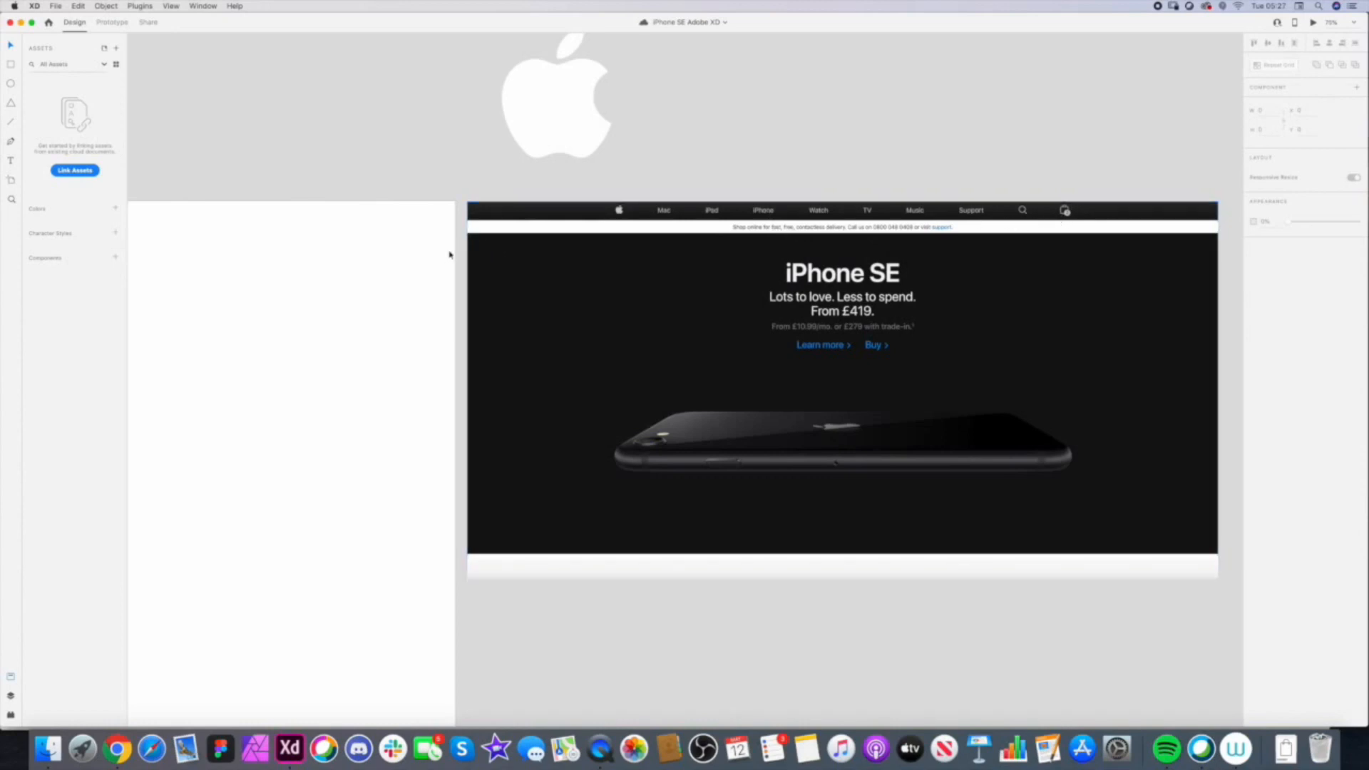
scroll(400, 275, "up", 5)
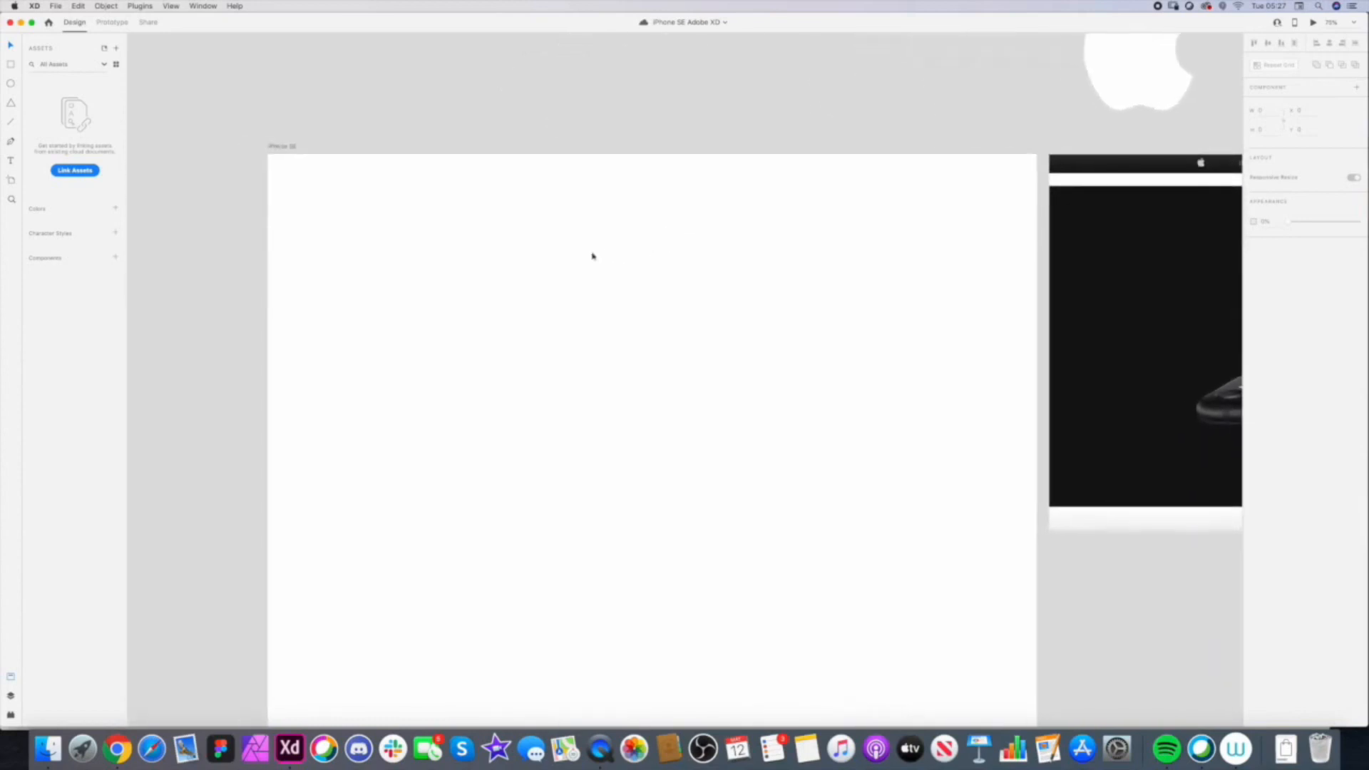
scroll(584, 259, "right", 2)
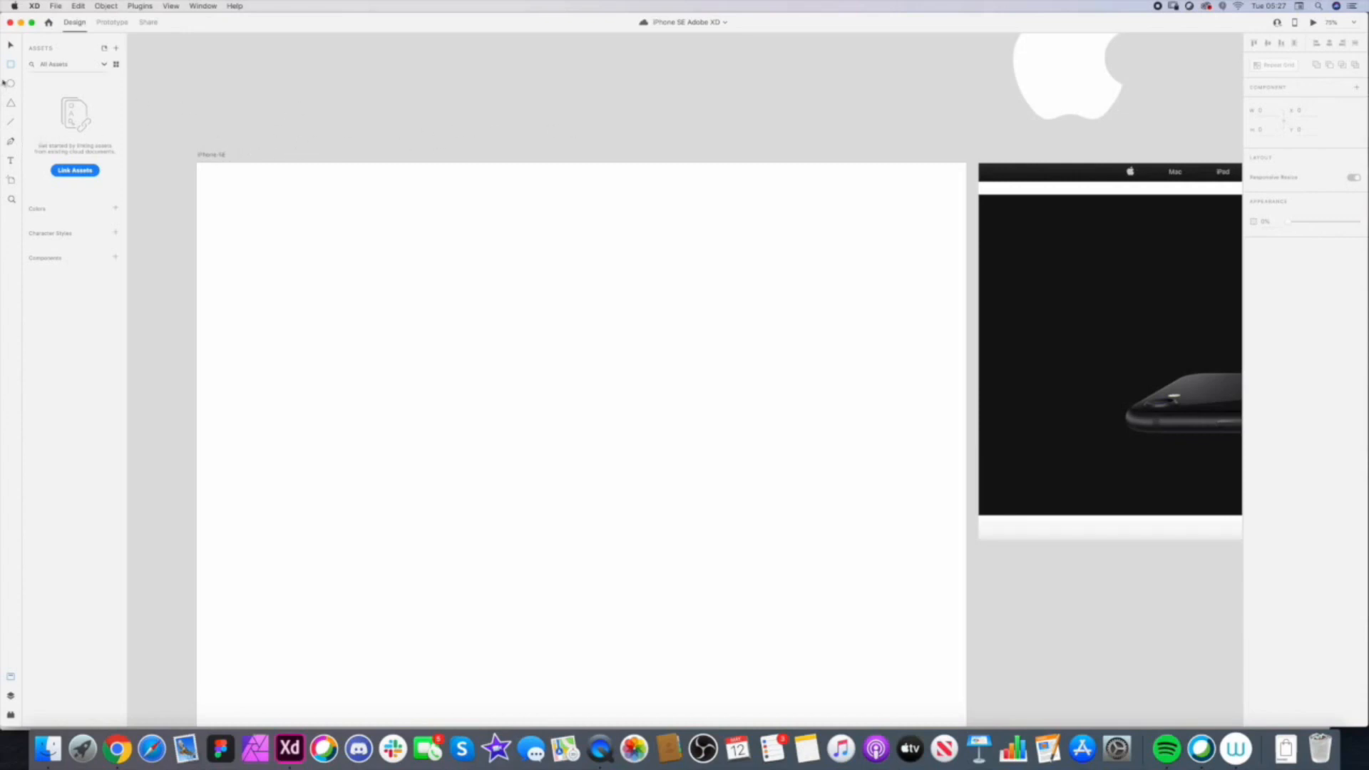
mouse_move(201, 165)
left_mouse_down()
mouse_move(226, 196)
mouse_move(724, 207)
mouse_move(964, 190)
mouse_move(980, 176)
left_mouse_up()
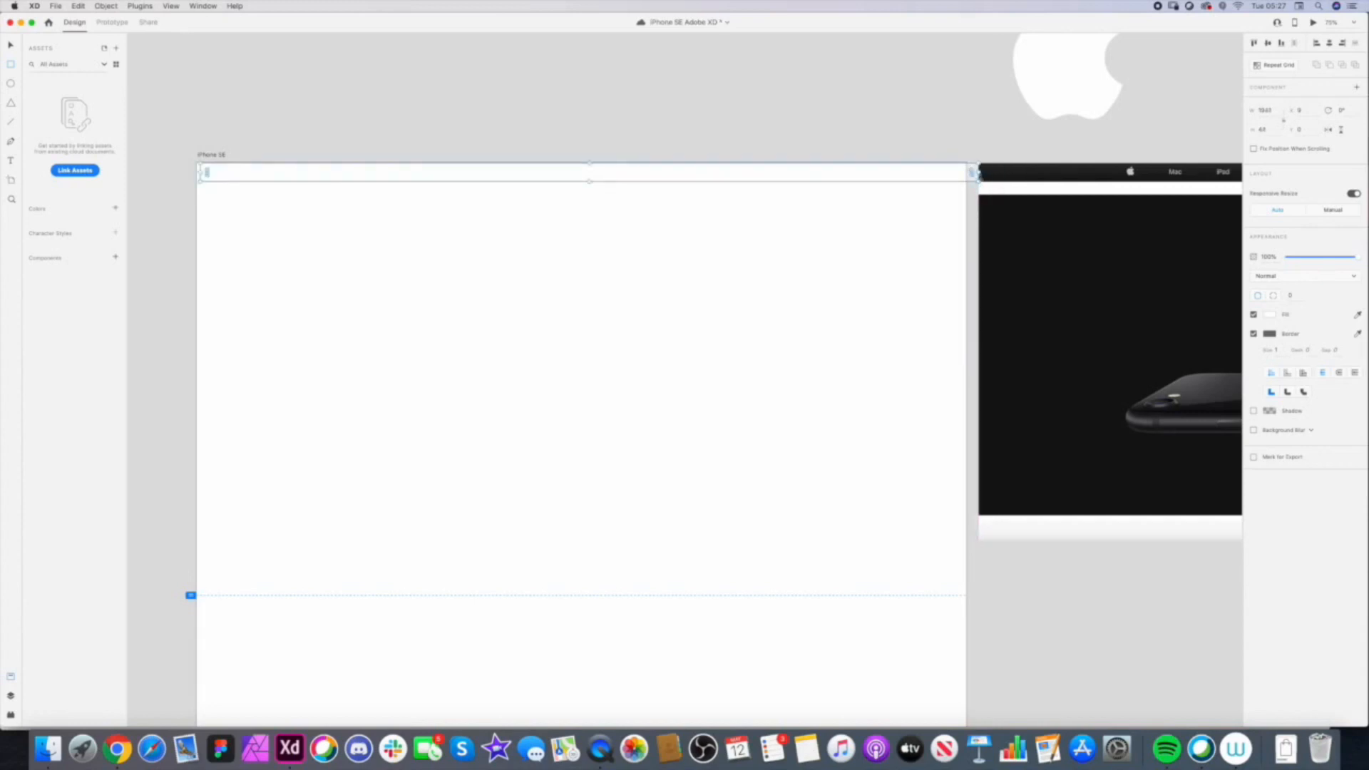
left_click_drag(974, 172, 966, 172)
left_click_drag(200, 172, 194, 172)
- Fill the top bar with the near-black colour sampled from the reference screenshot's navigation bar and remove its border
left_click_drag(1082, 330, 862, 309)
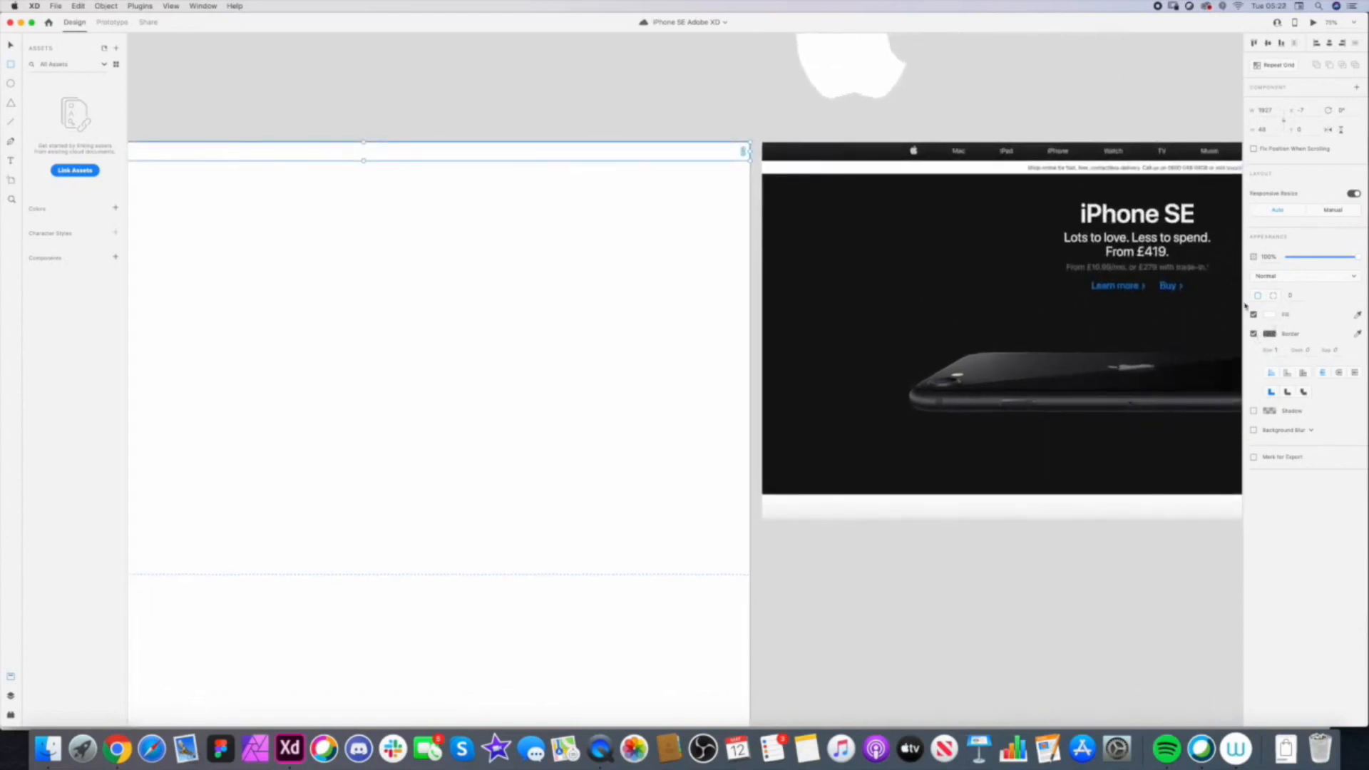
left_click_drag(1168, 308, 1134, 328)
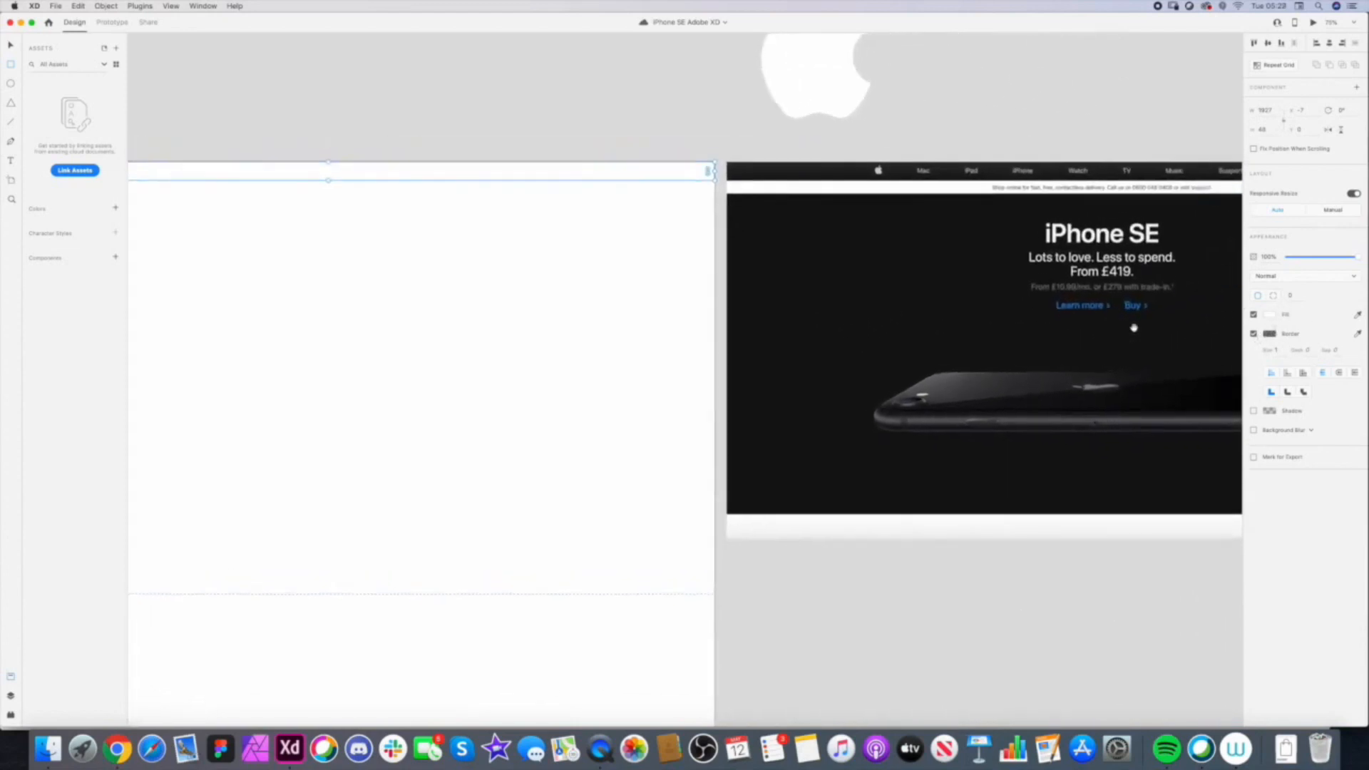
left_click(1357, 315)
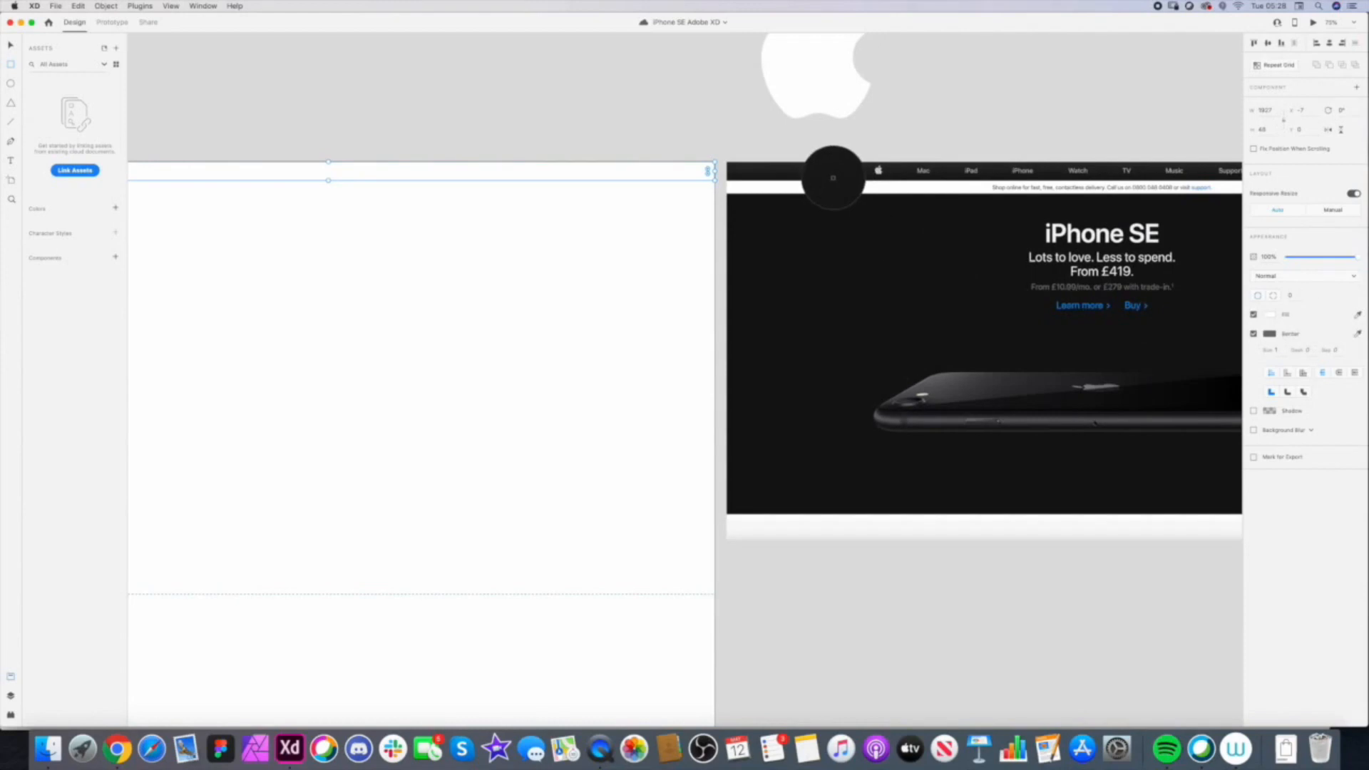
left_click(835, 178)
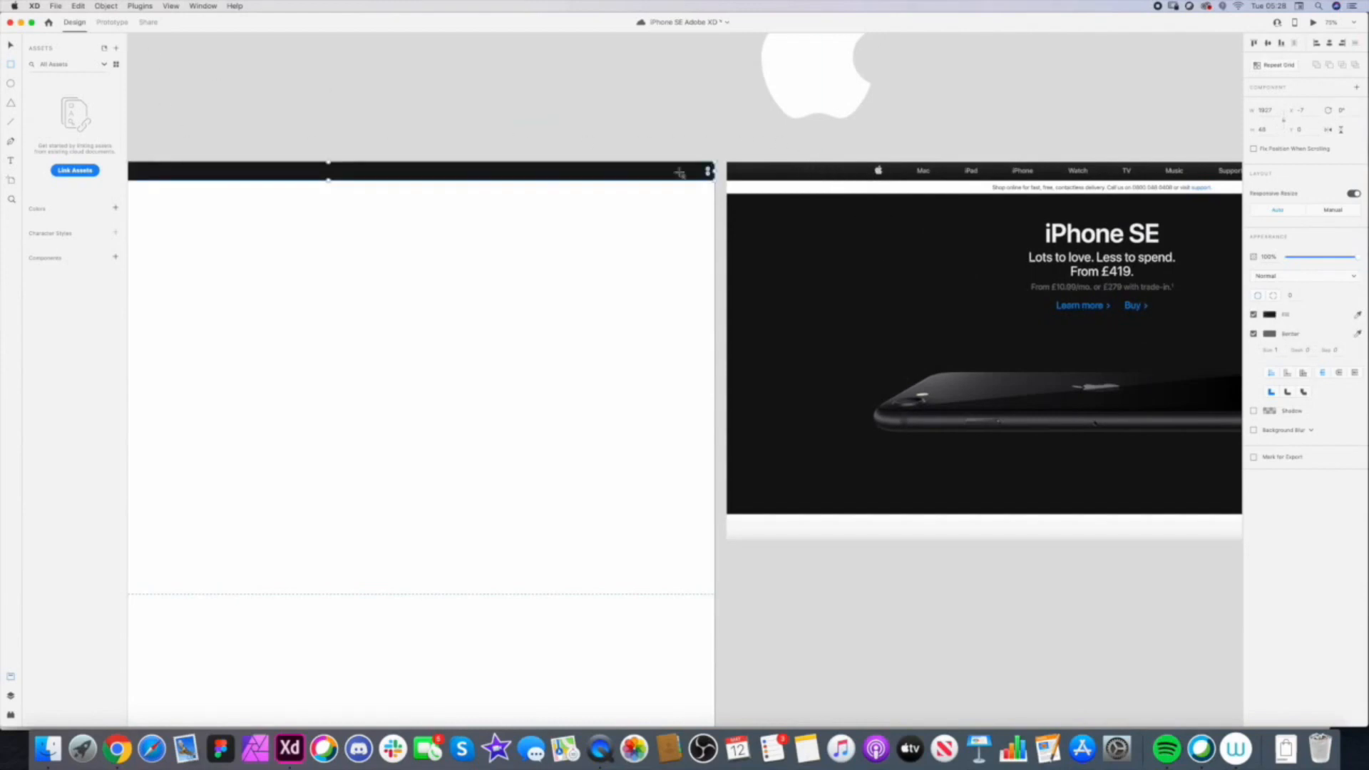
left_click(1254, 334)
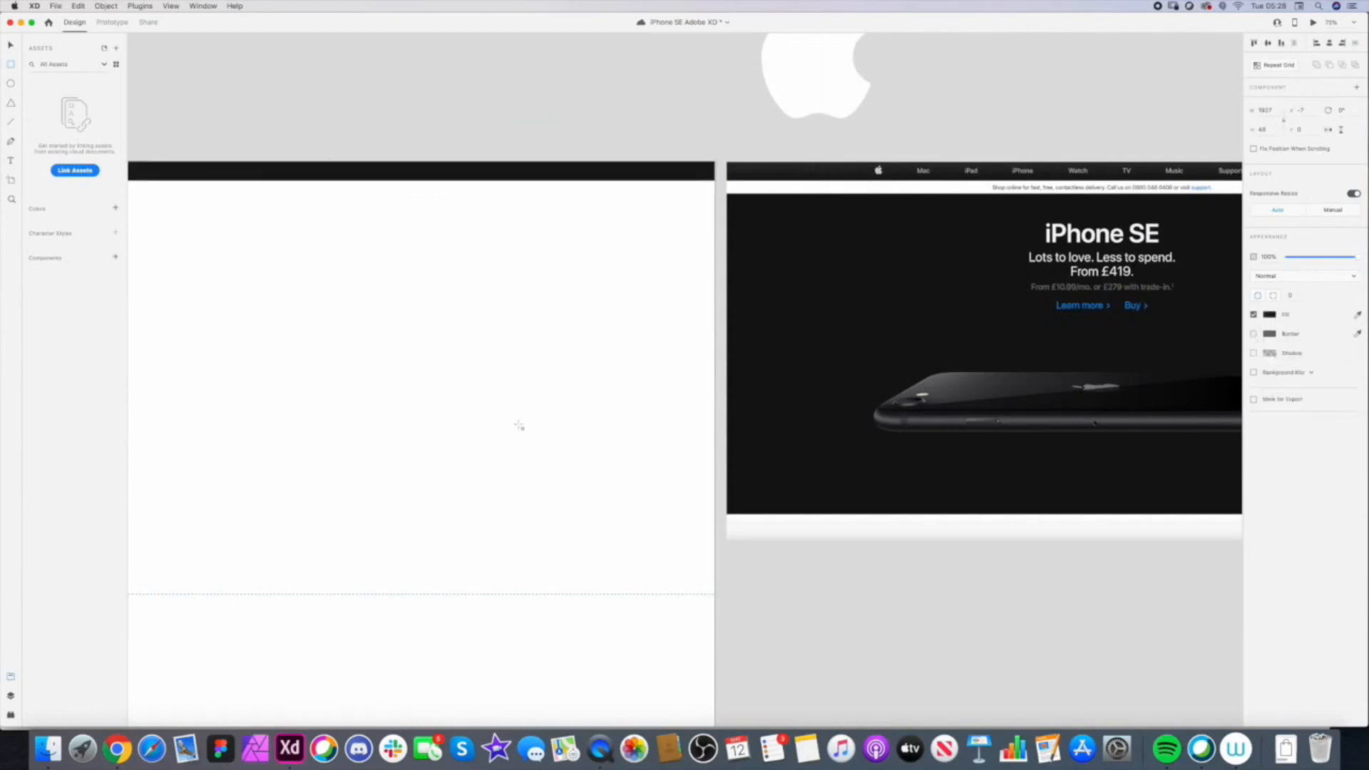
left_click(12, 46)
left_click(620, 146)
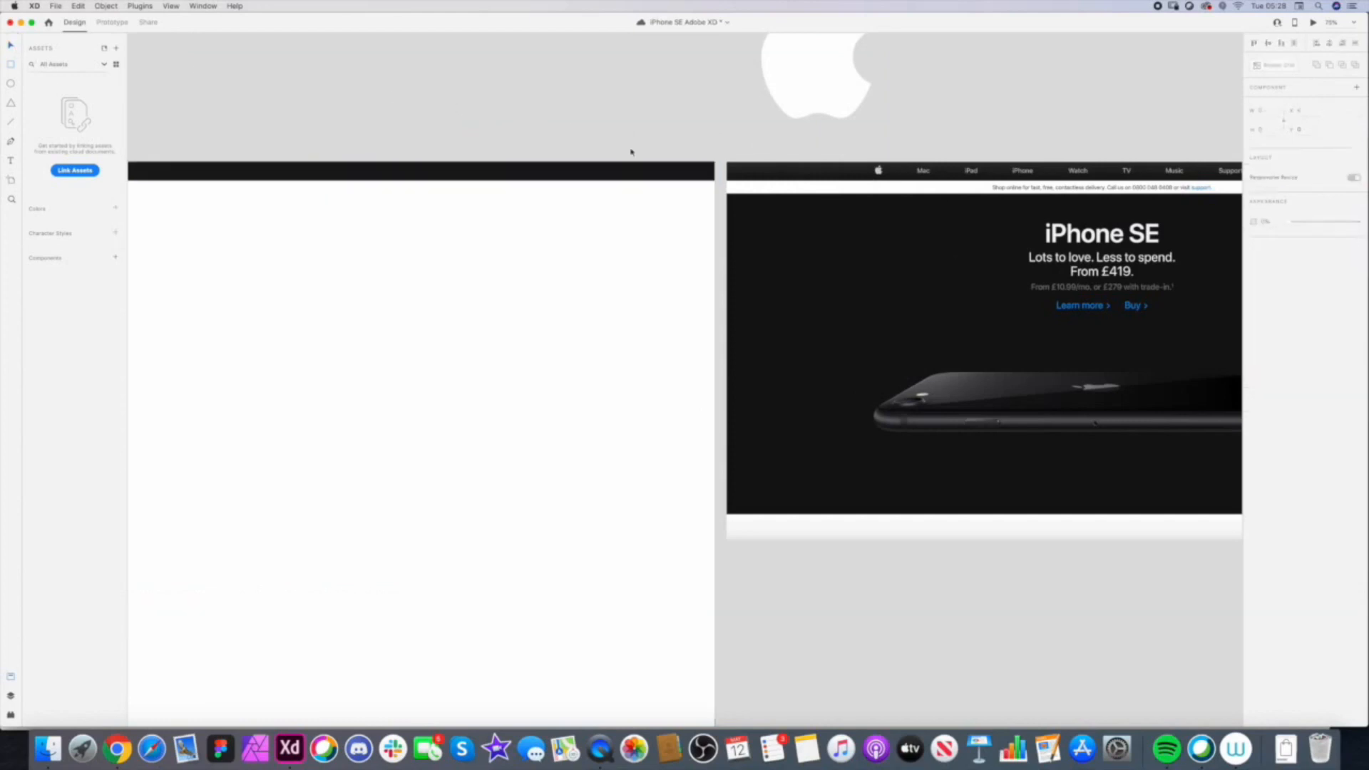
- Examine the new bar's height and edge up close against the reference screenshot's navigation bar
left_click(696, 161, "super")
left_click(698, 163, "super")
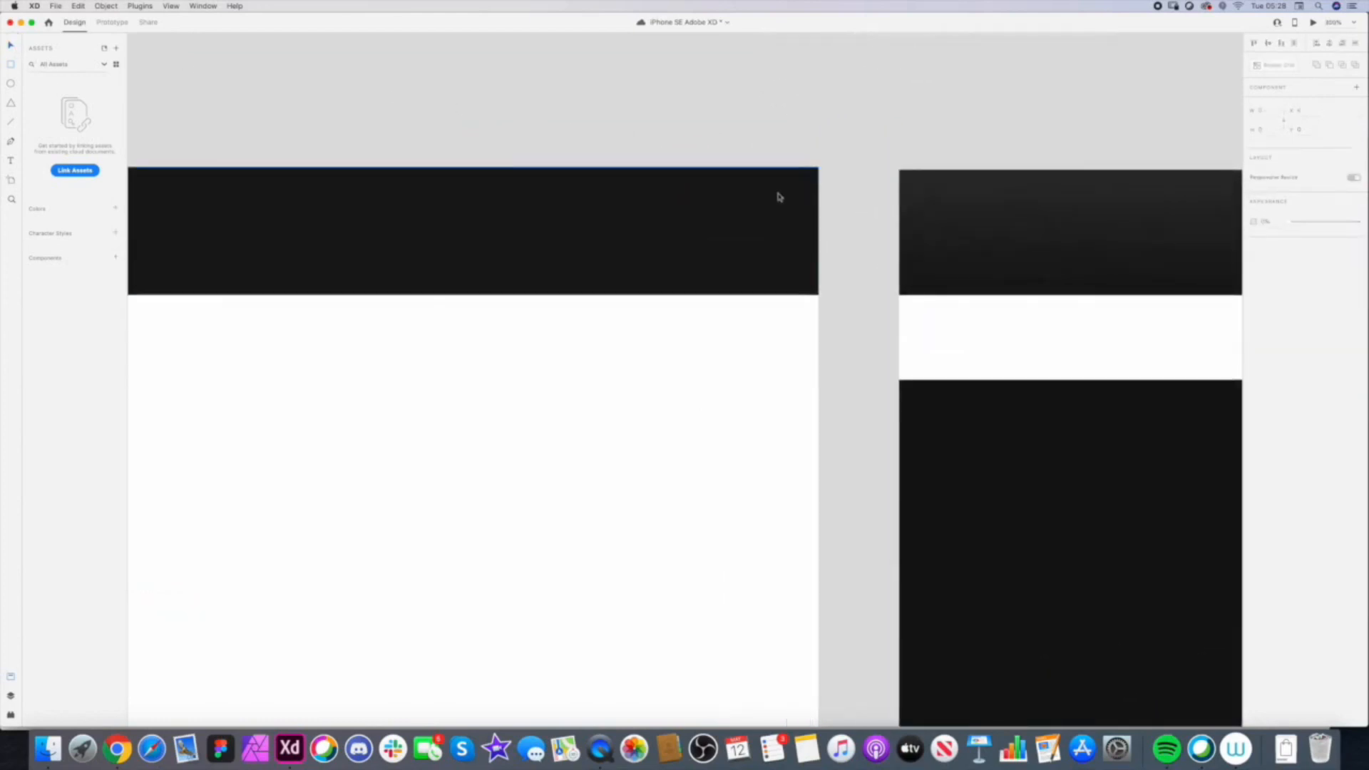
left_click(800, 148, "alt+super")
left_click(801, 148, "alt+super")
left_click(801, 148, "alt+super")
left_click(800, 147, "alt+super")
left_click(799, 146, "alt+super")
left_click_drag(758, 154, 833, 182)
- Save the document with the finished dark bar
left_click(945, 119)
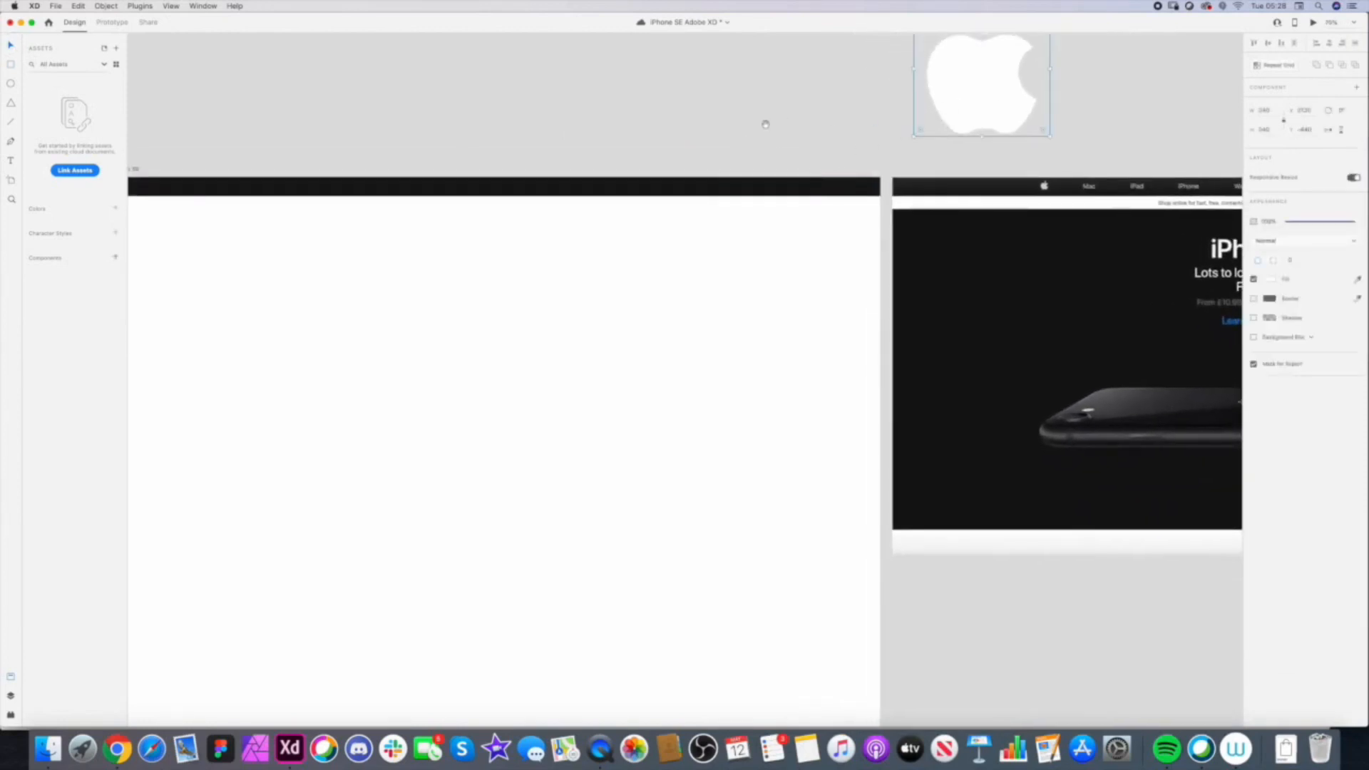
scroll(785, 120, "left", 1)
left_click(768, 131)
left_click(757, 131, "alt+super")
left_click_drag(739, 126, 781, 134)
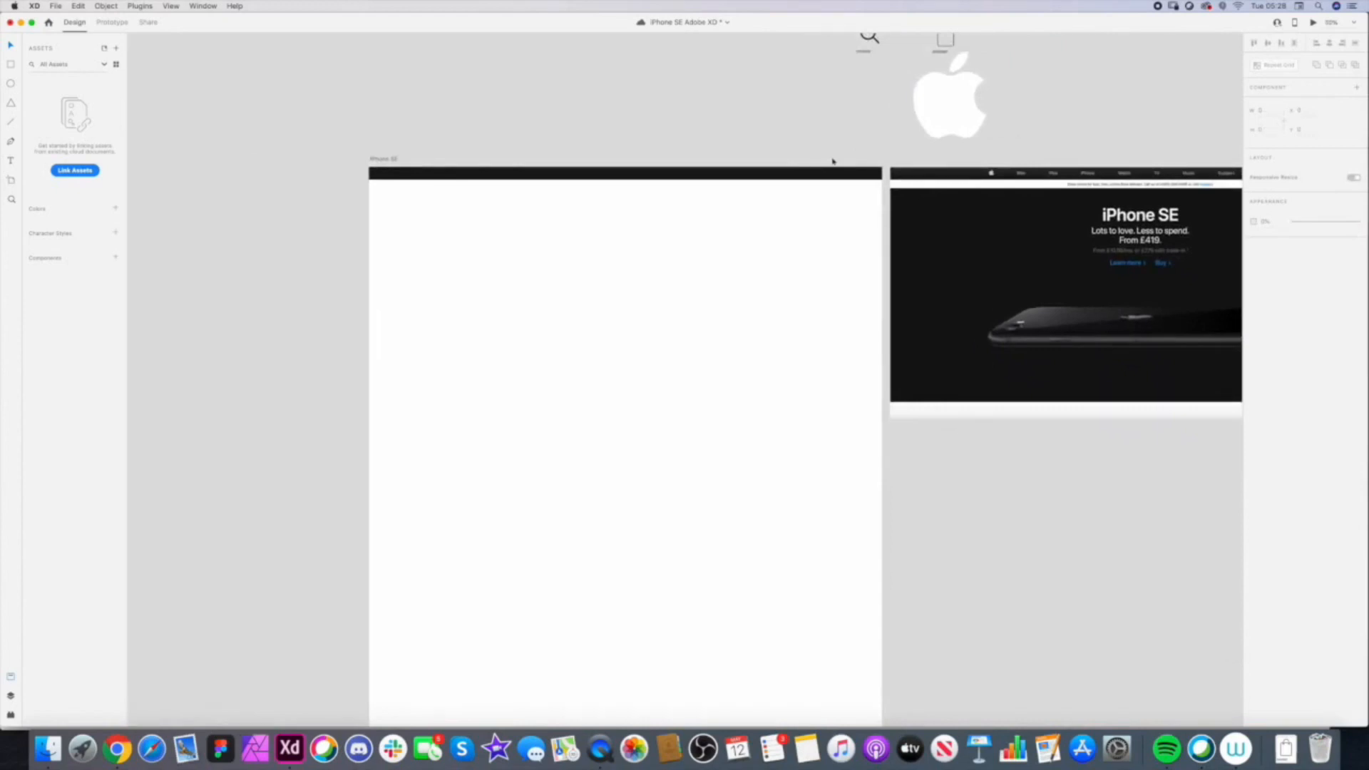
left_click_drag(835, 142, 834, 145)
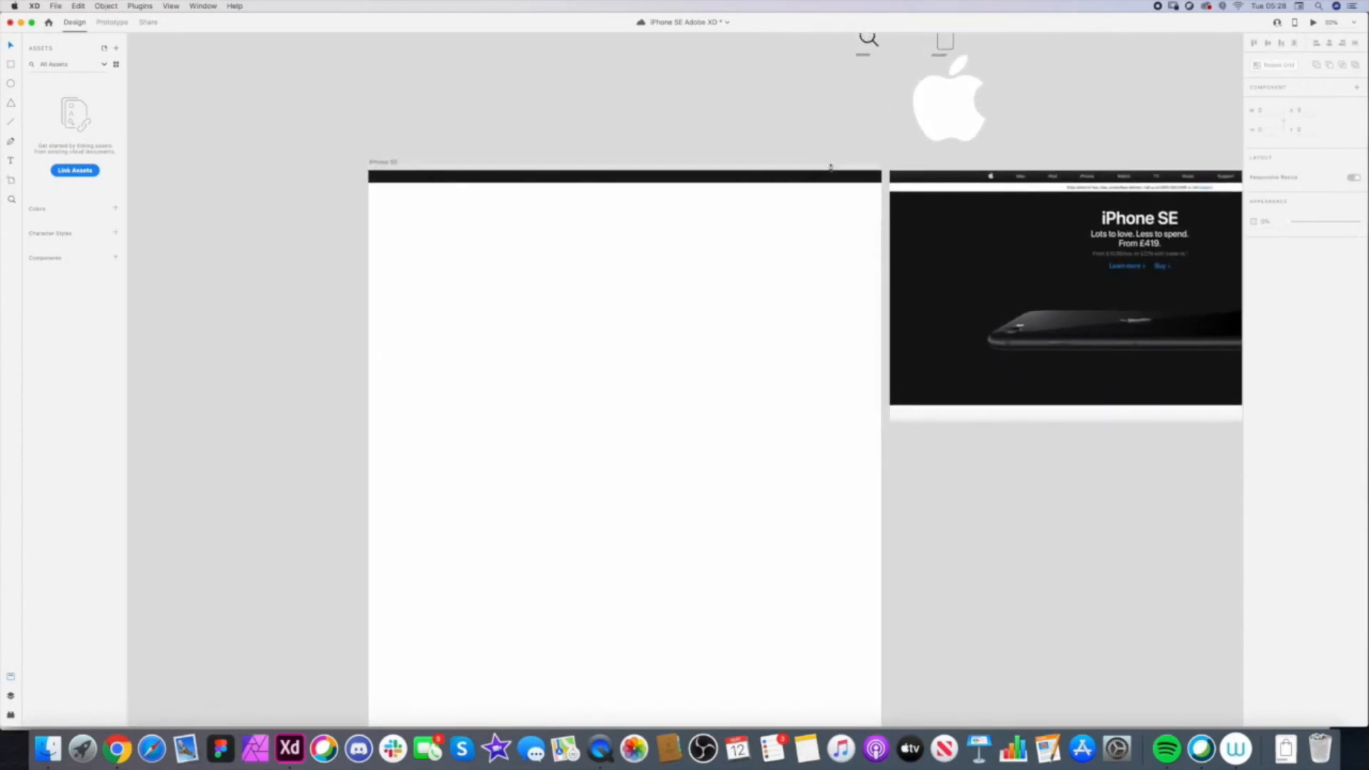
key("super+s")
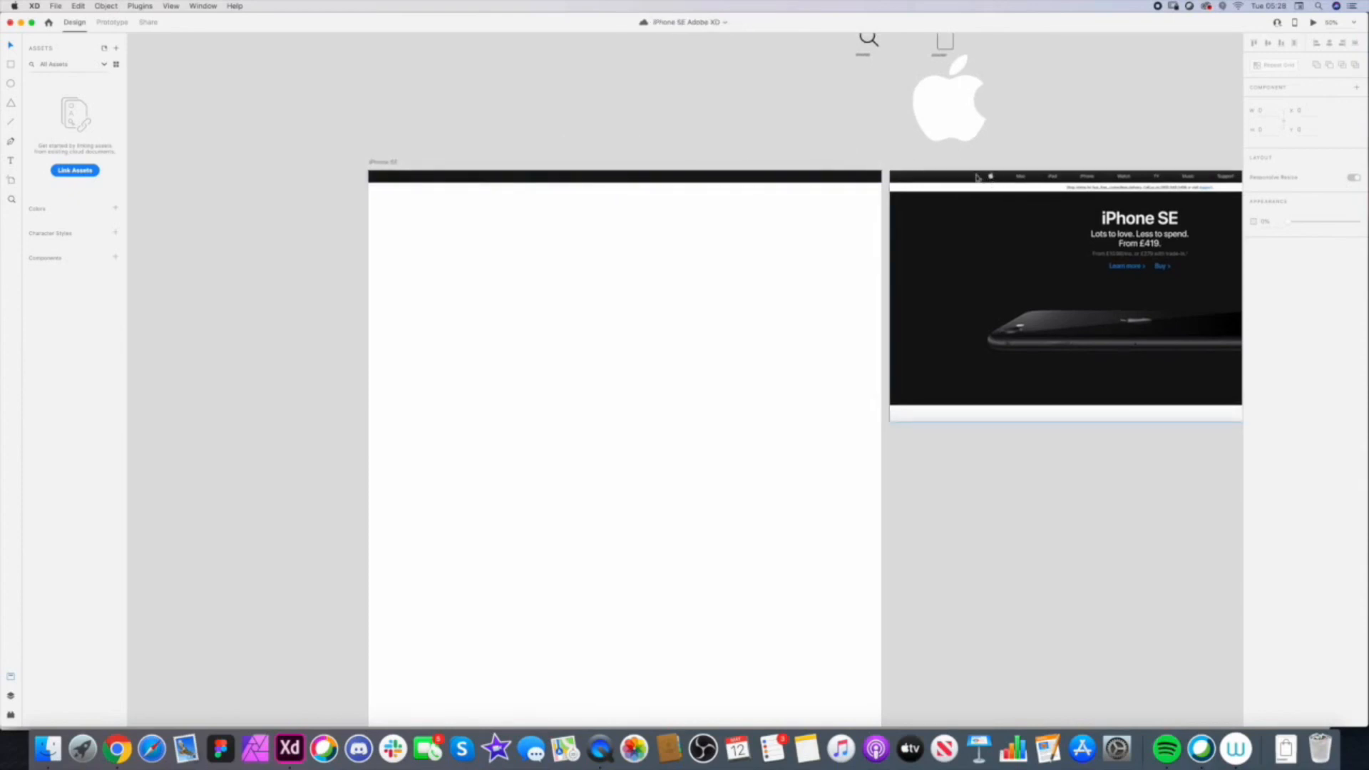
- Shrink the white Apple logo, place it in the dark bar left of the artboard's centre, and save the document
left_click(940, 134)
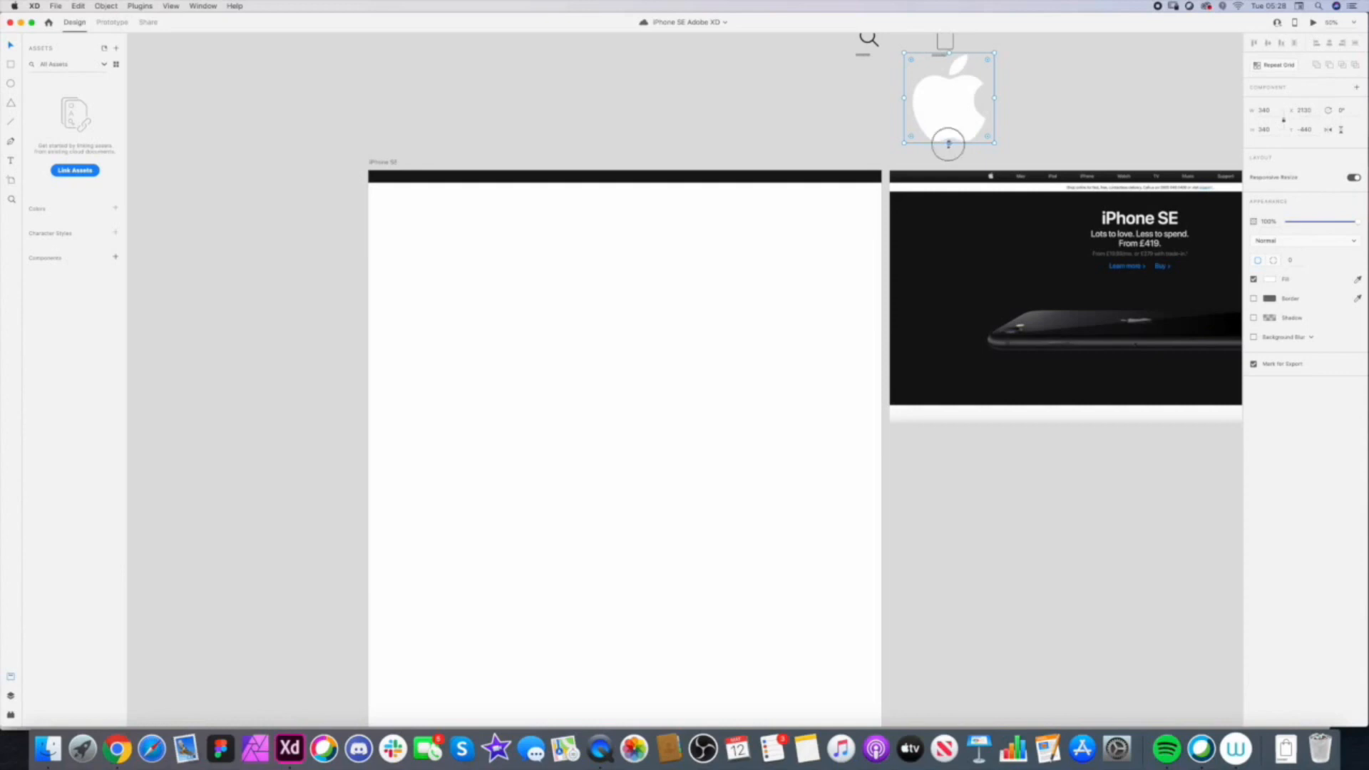
left_click_drag(941, 126, 566, 177)
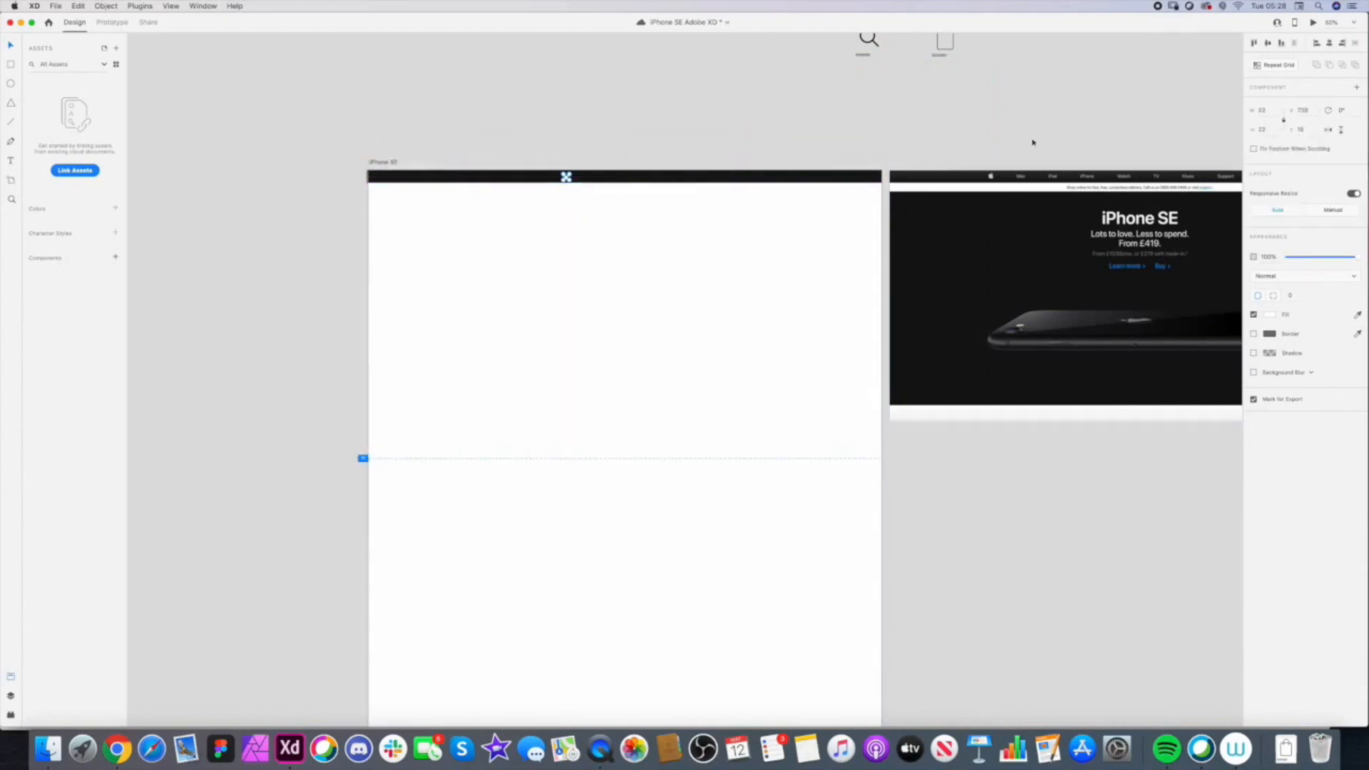
key("super+s")
left_click(638, 138)
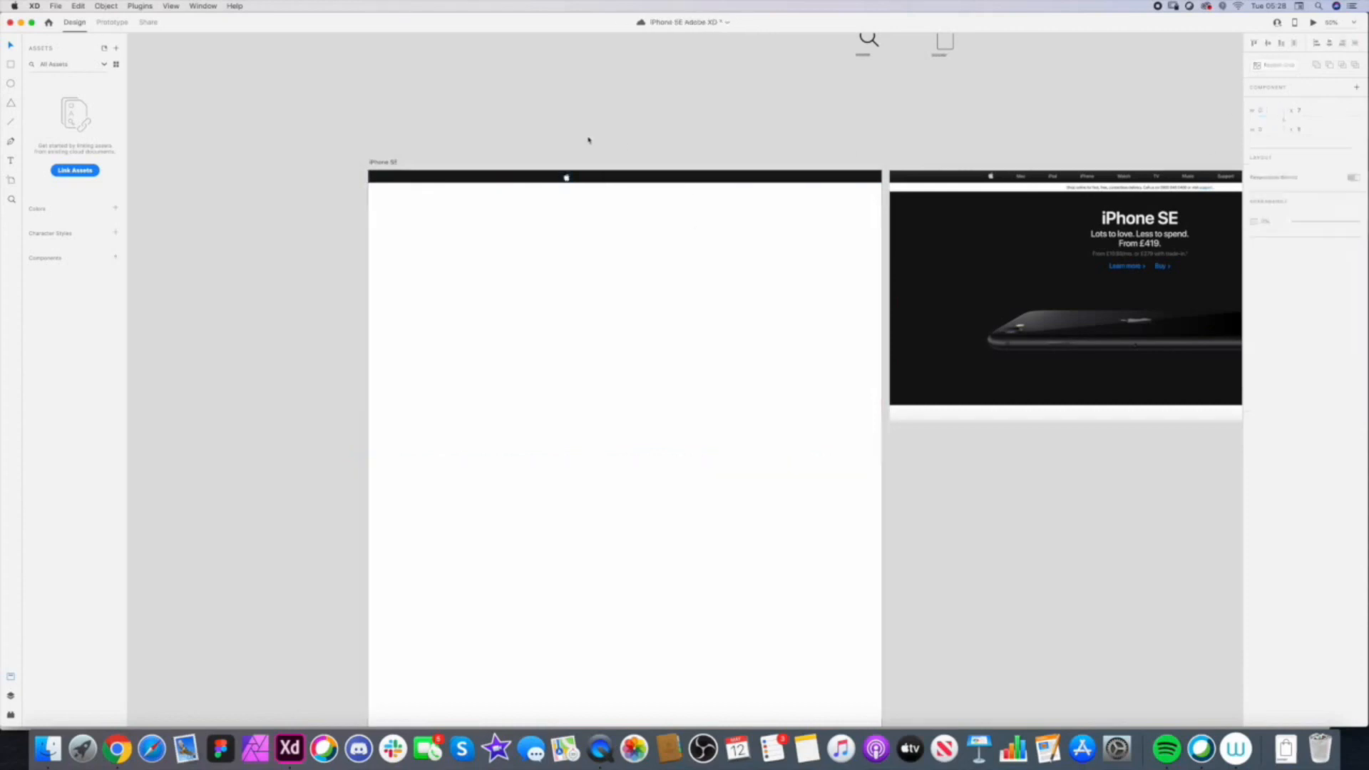
- Move the small Apple logo along the dark bar towards the artboard's left edge
scroll(589, 138, "up", 3)
left_click(556, 197)
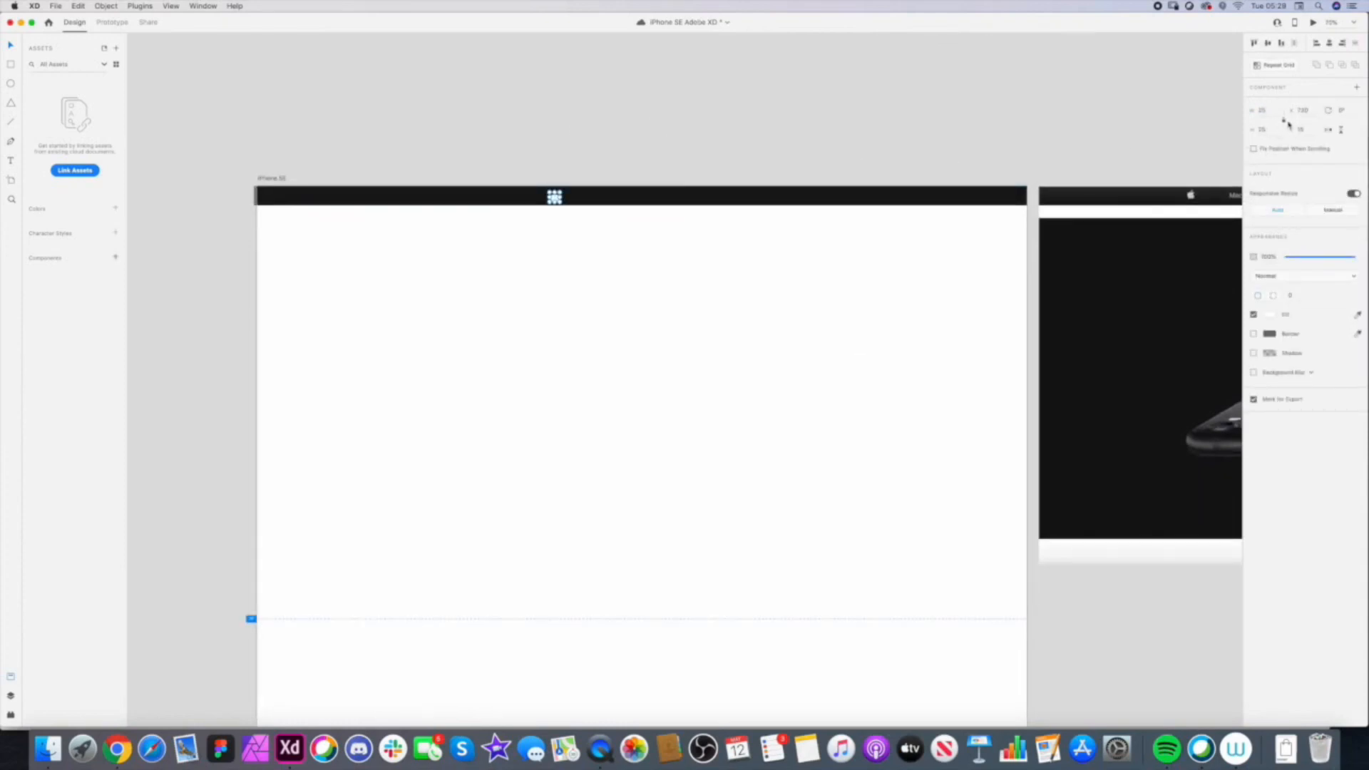
left_click(714, 142)
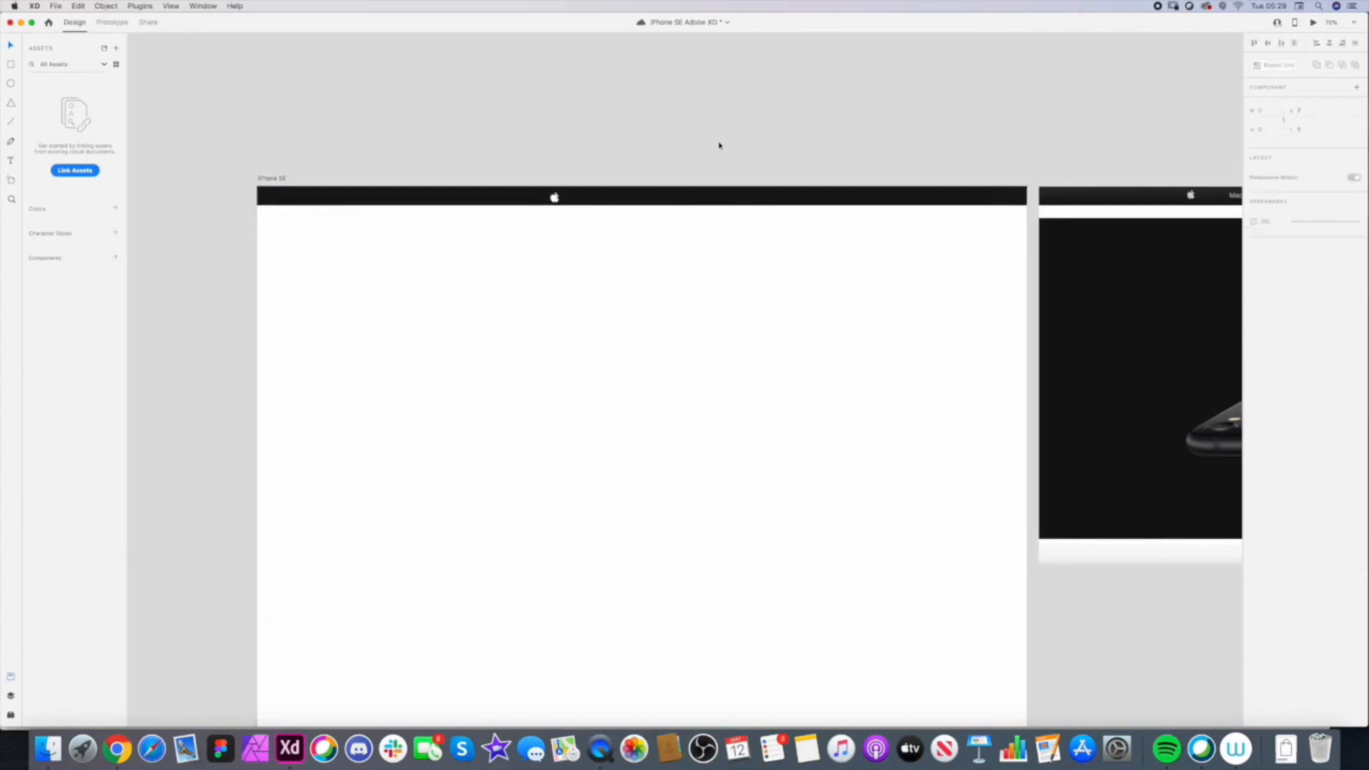
left_click_drag(560, 200, 348, 199)
left_click(357, 164)
left_click_drag(434, 170, 348, 176)
scroll(373, 180, "down", 3)
left_click_drag(485, 191, 447, 194)
scroll(434, 183, "up", 3)
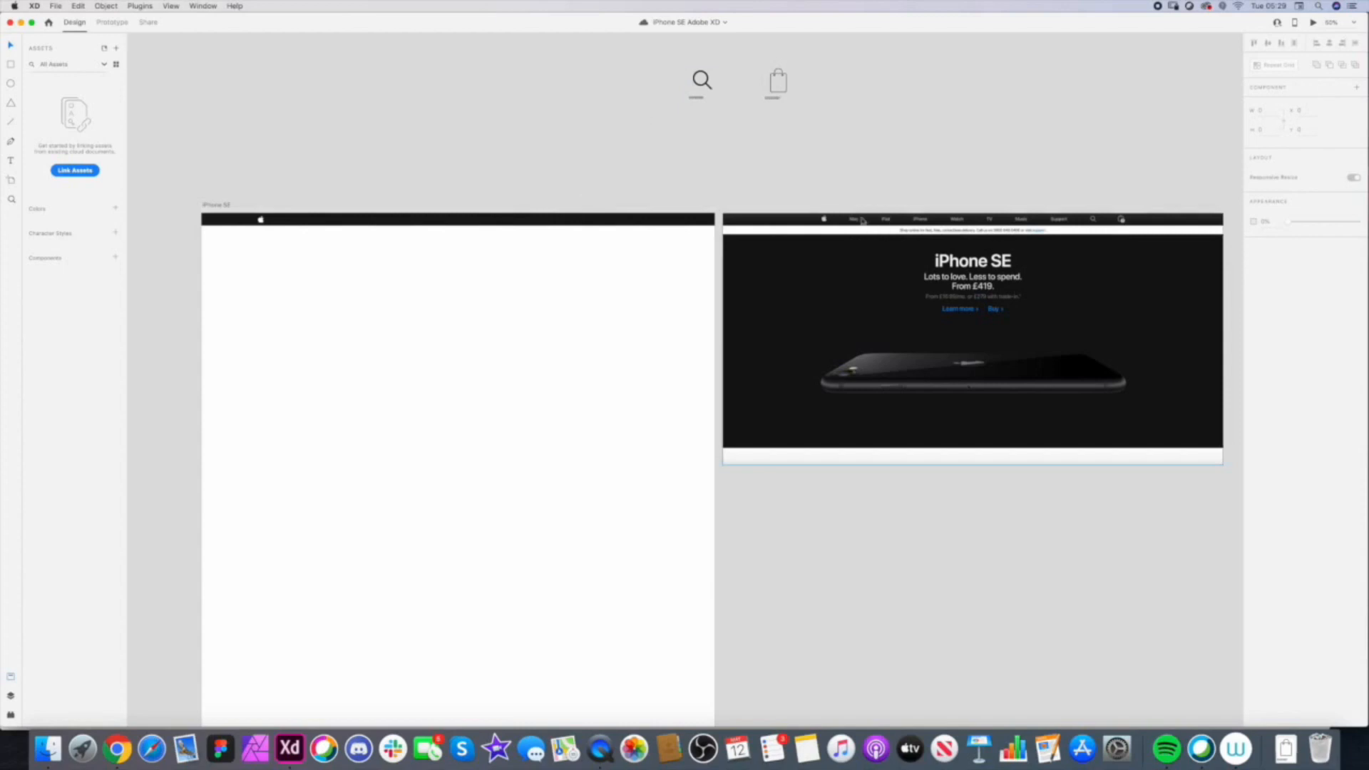
- Add a text box reading "Mac" in Helvetica Neue Regular on the white area below the dark bar
key("t")
left_click_drag(358, 262, 387, 274)
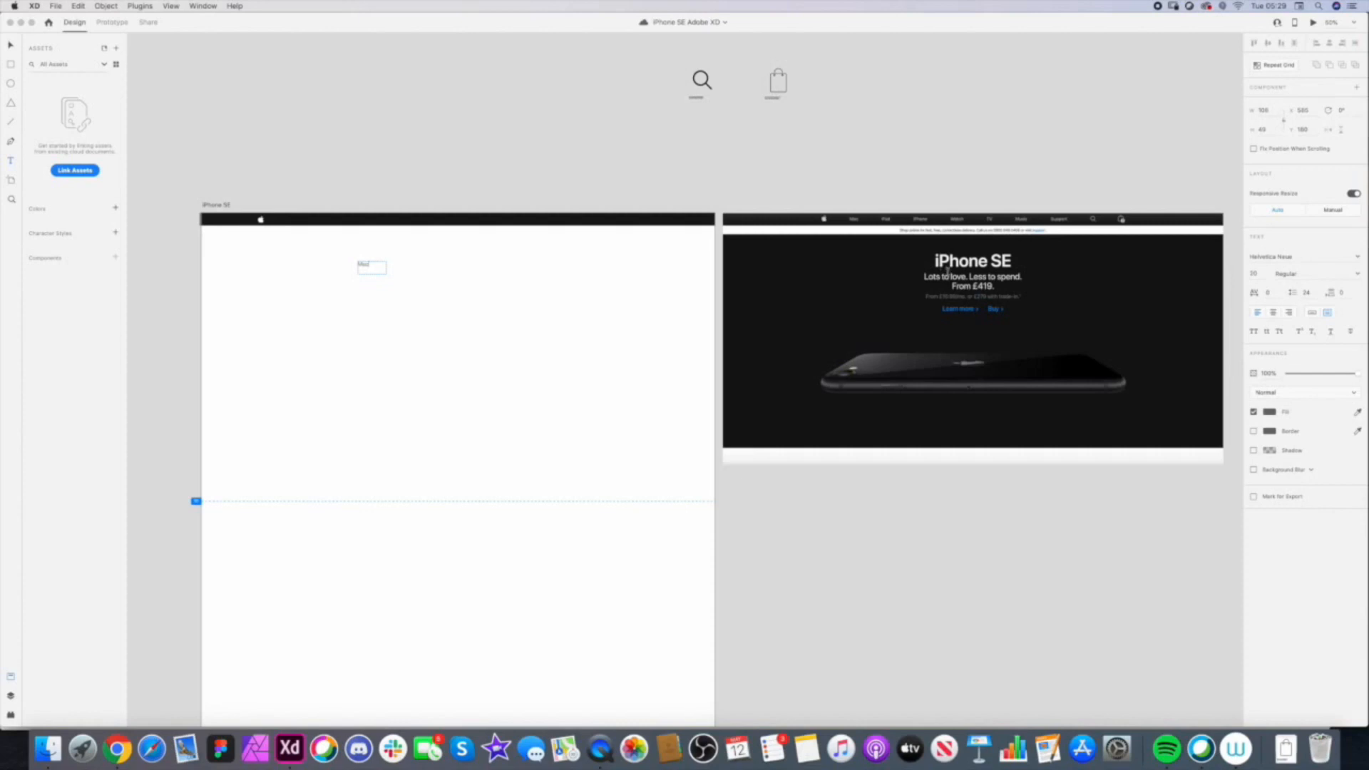
left_click(10, 50)
- Convert the "Mac" text box to point text that fits the word and move it up and right, just below the bar
left_click(388, 296, "super")
left_click_drag(508, 290, 490, 294)
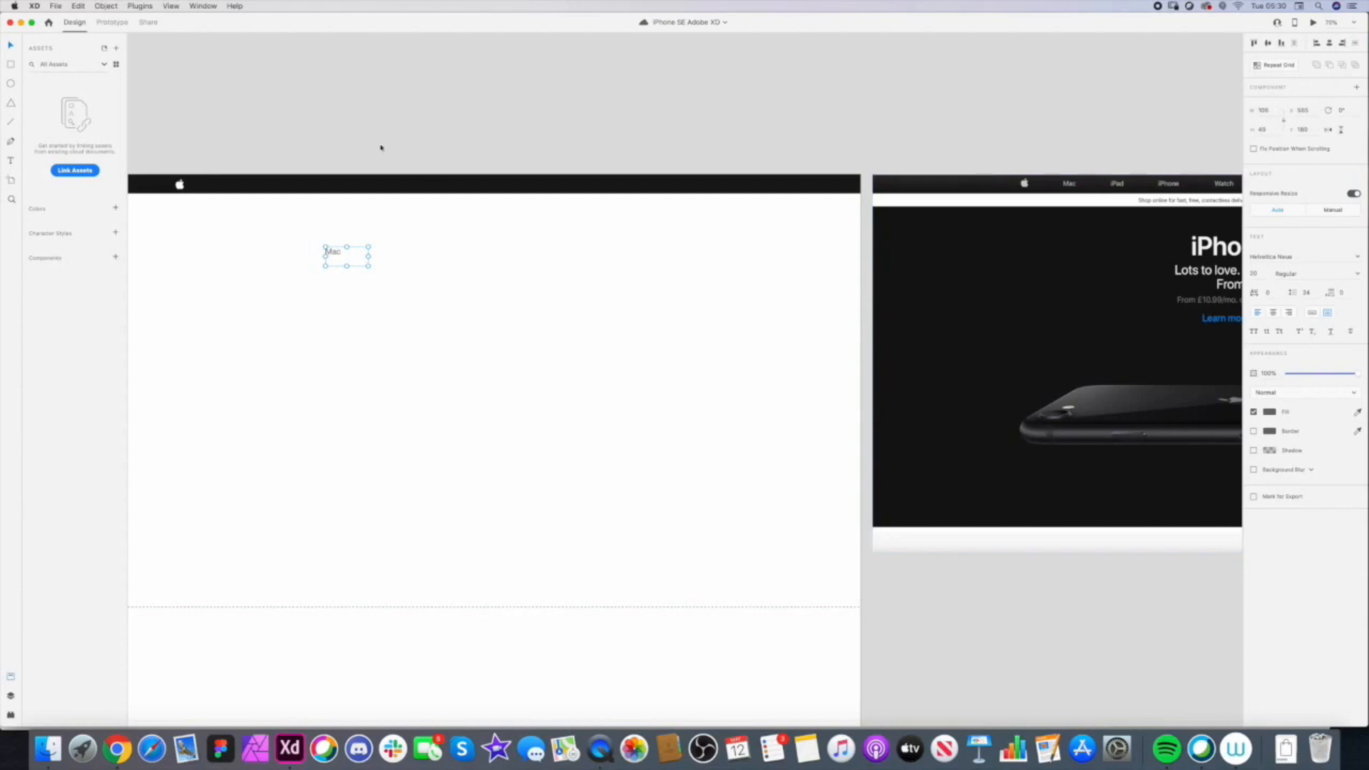
left_click(1313, 315)
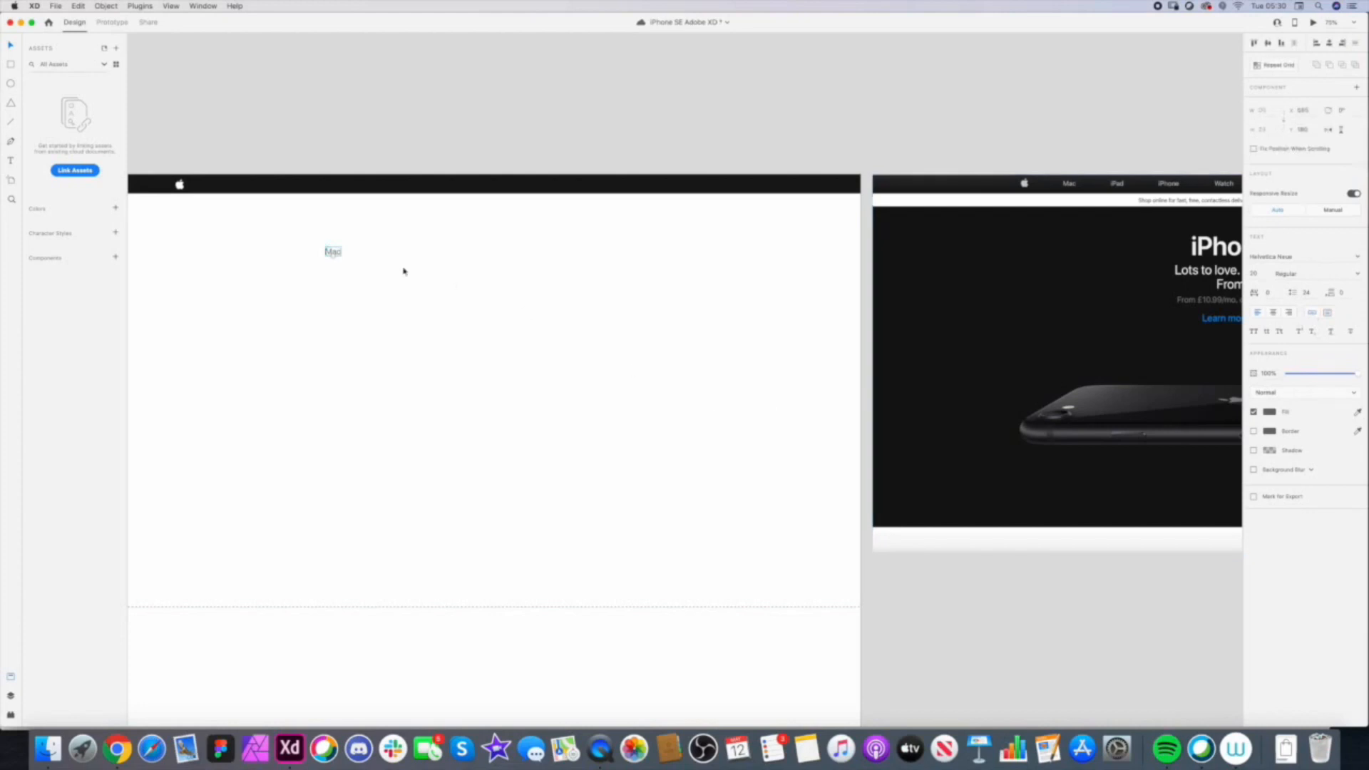
left_click(349, 279)
left_click_drag(334, 252, 484, 215)
- Colour the "Mac" text with the light grey sampled from the Mac label in the reference navigation bar
scroll(743, 229, "up", 3)
left_click_drag(728, 231, 522, 294)
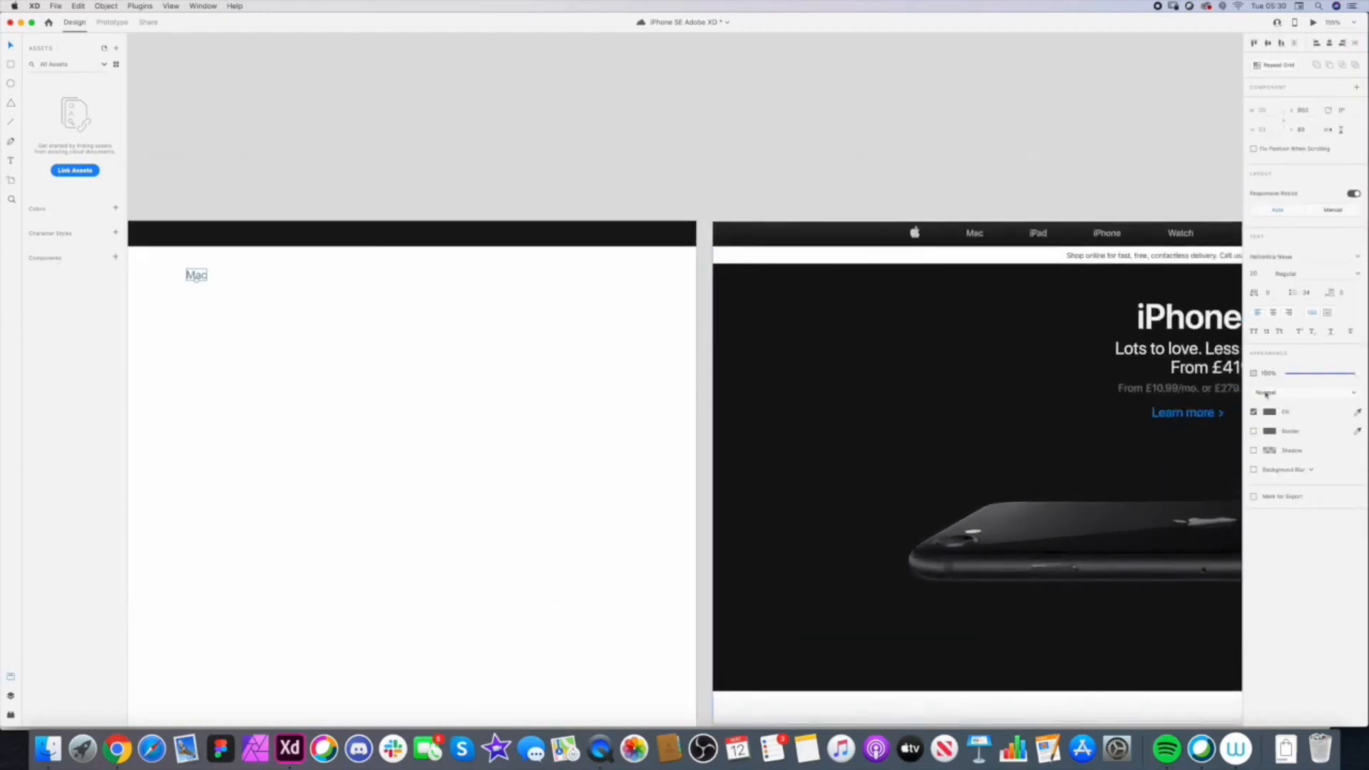
left_click(1357, 412)
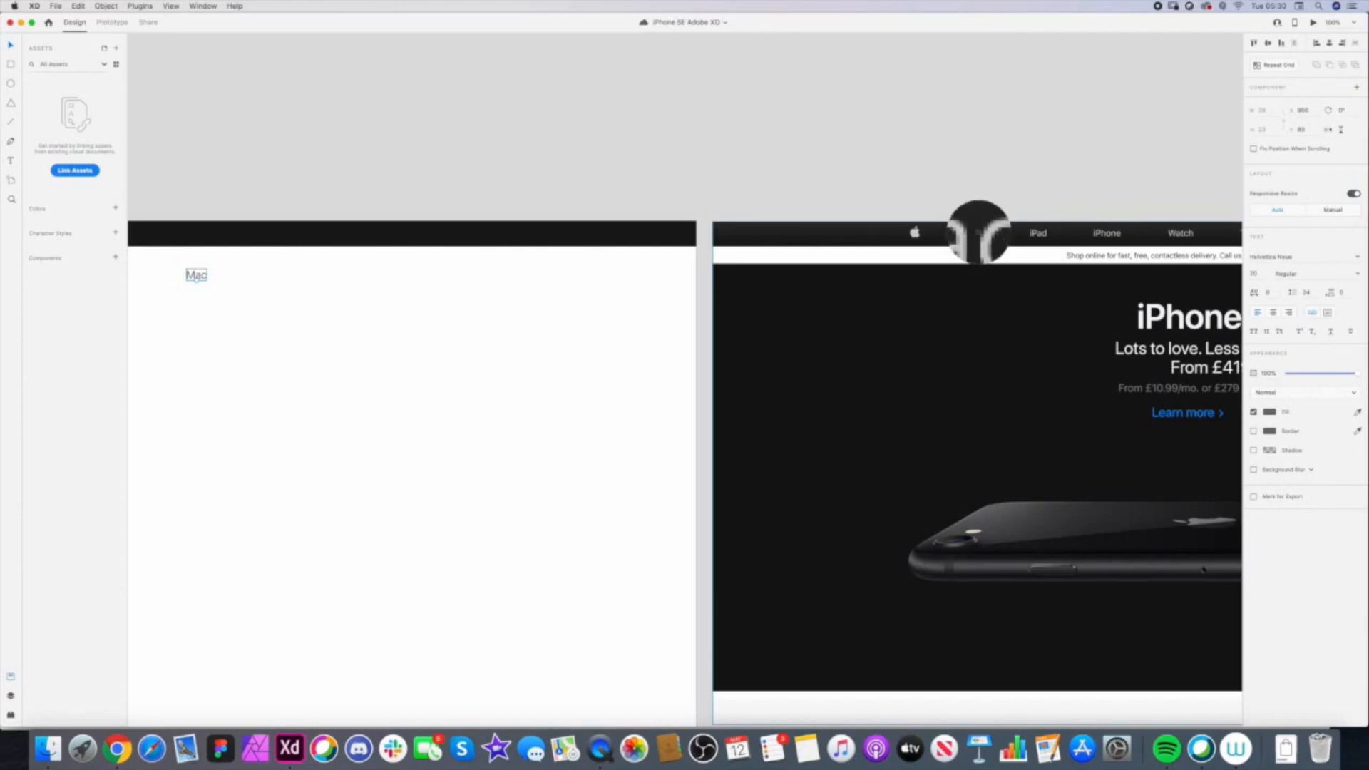
left_click(979, 233)
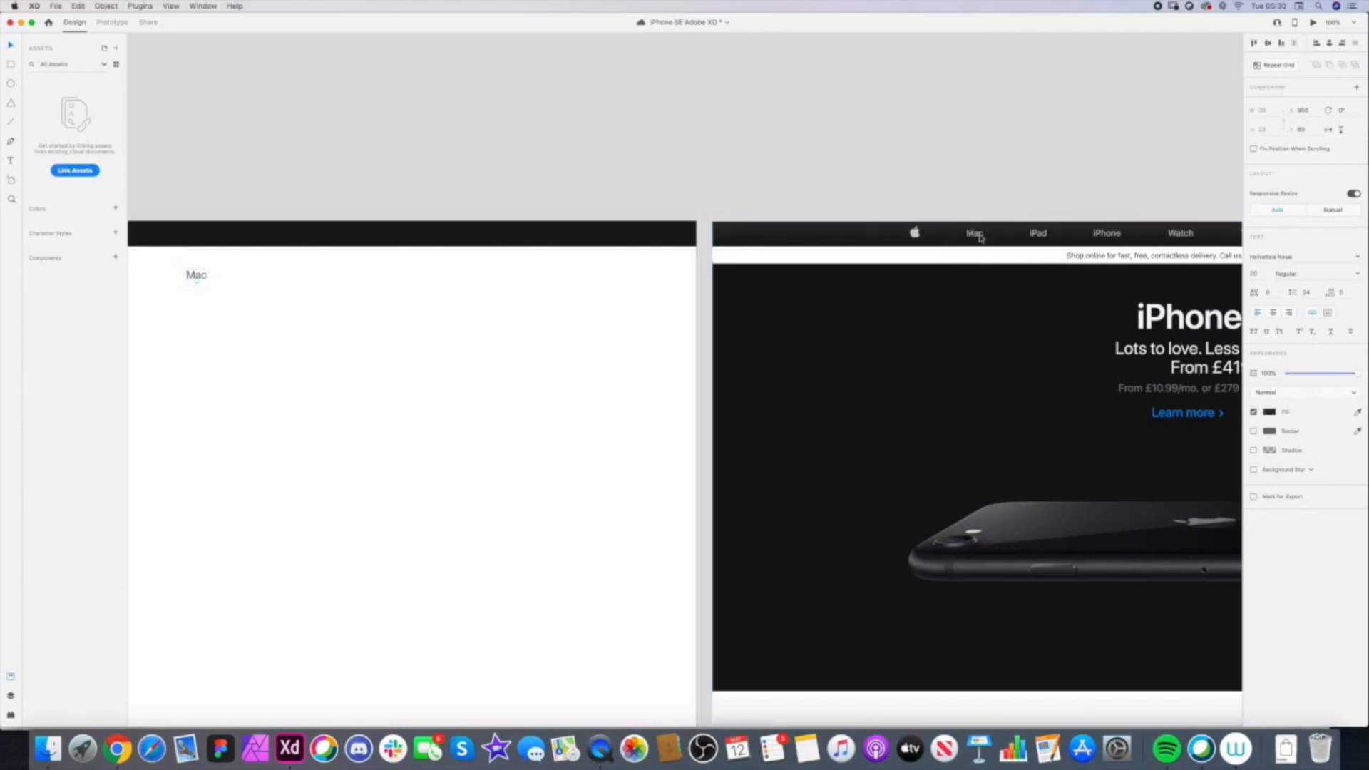
scroll(978, 205, "up", 5)
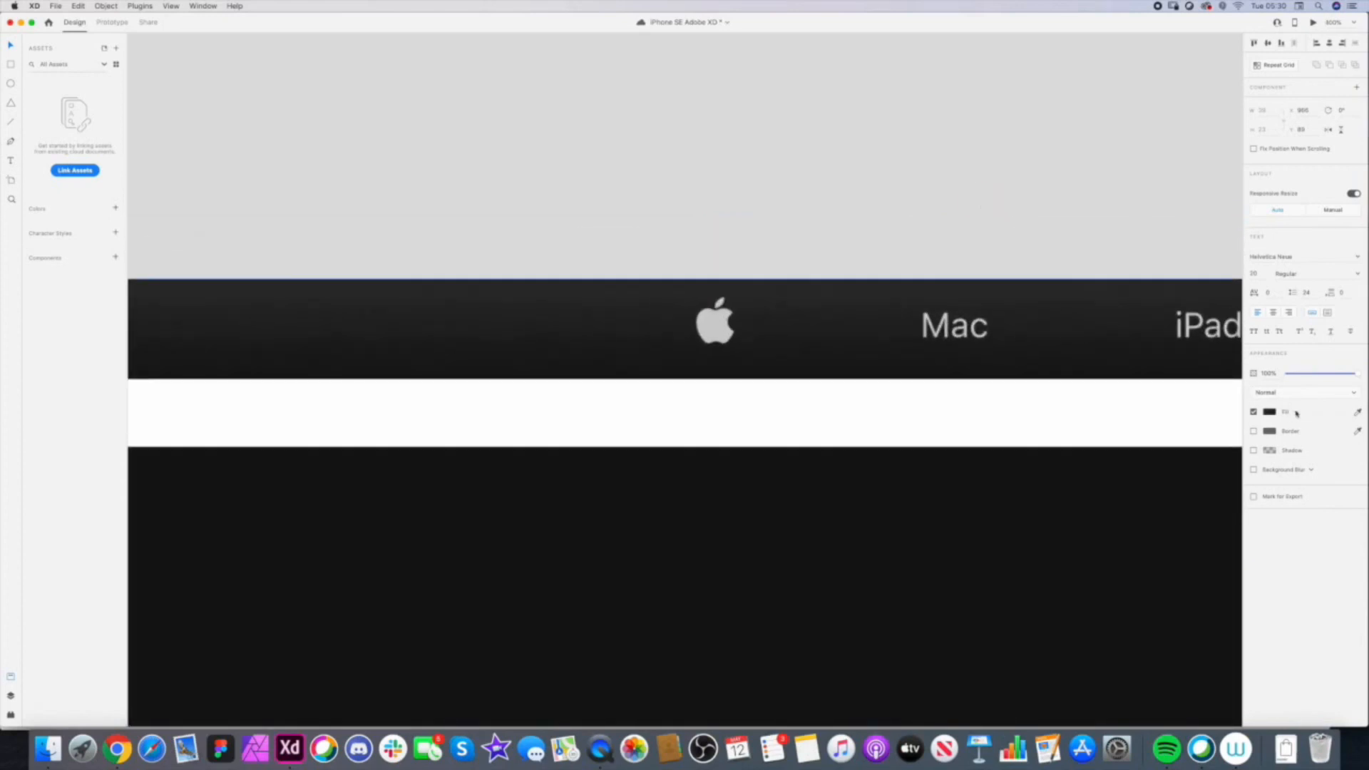
left_click(1357, 432)
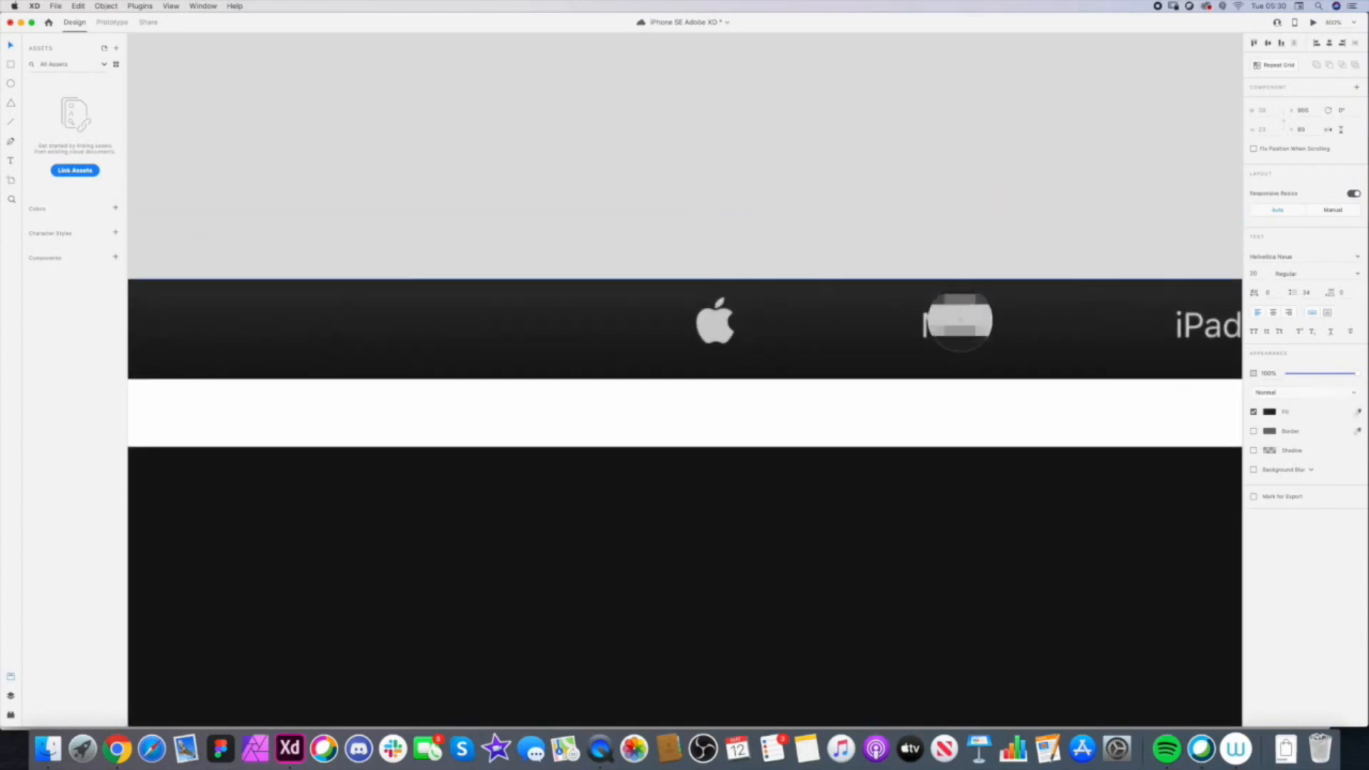
left_click(961, 325)
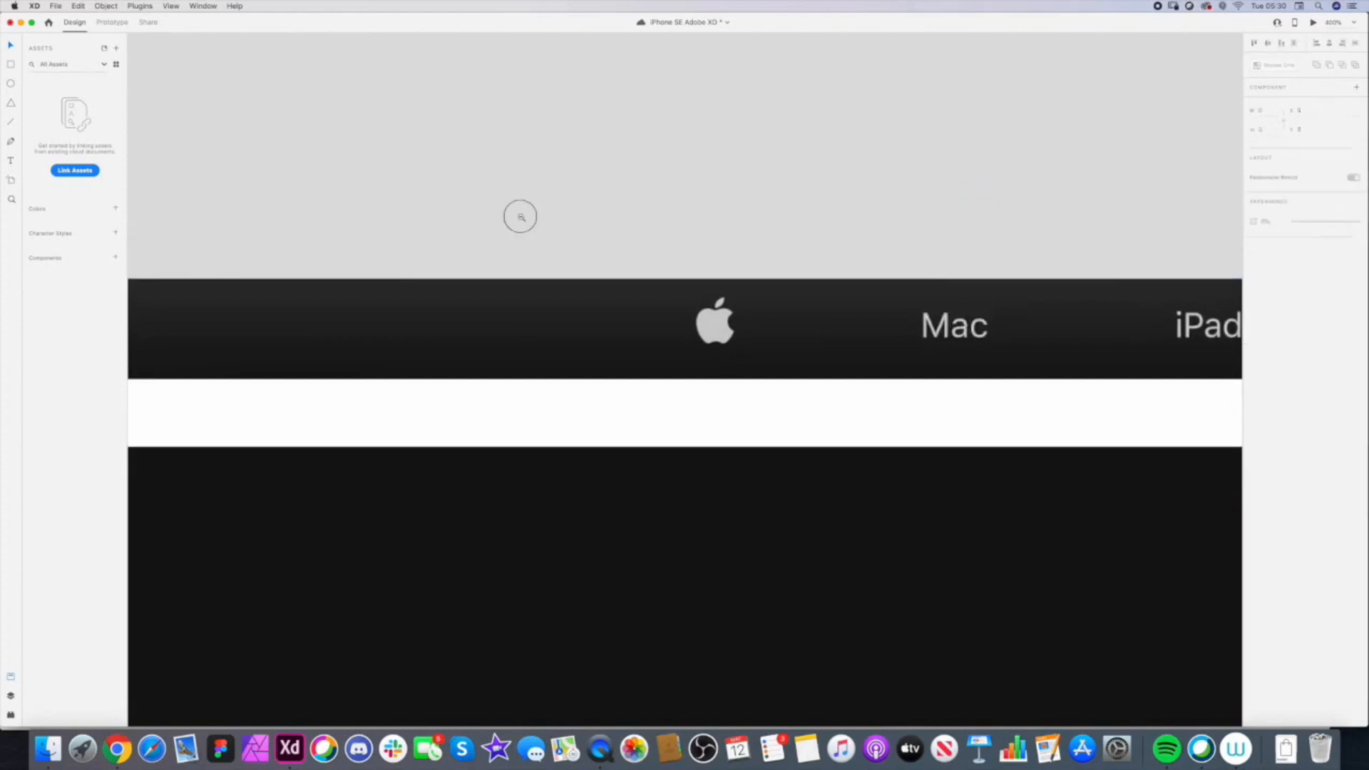
- Move the "Mac" text into the dark bar, a short distance to the right of the Apple logo and level with it
scroll(519, 215, "down", 10)
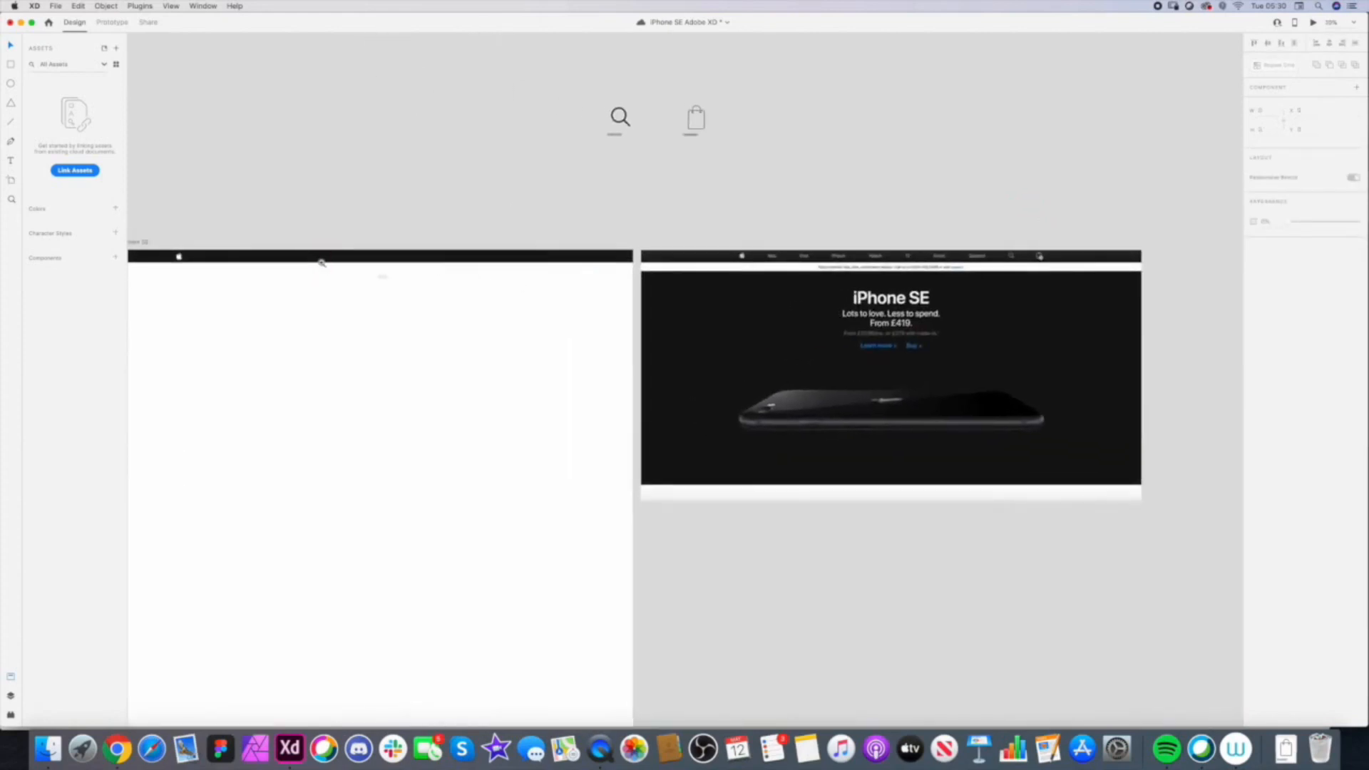
scroll(321, 263, "up", 2)
left_click(385, 261)
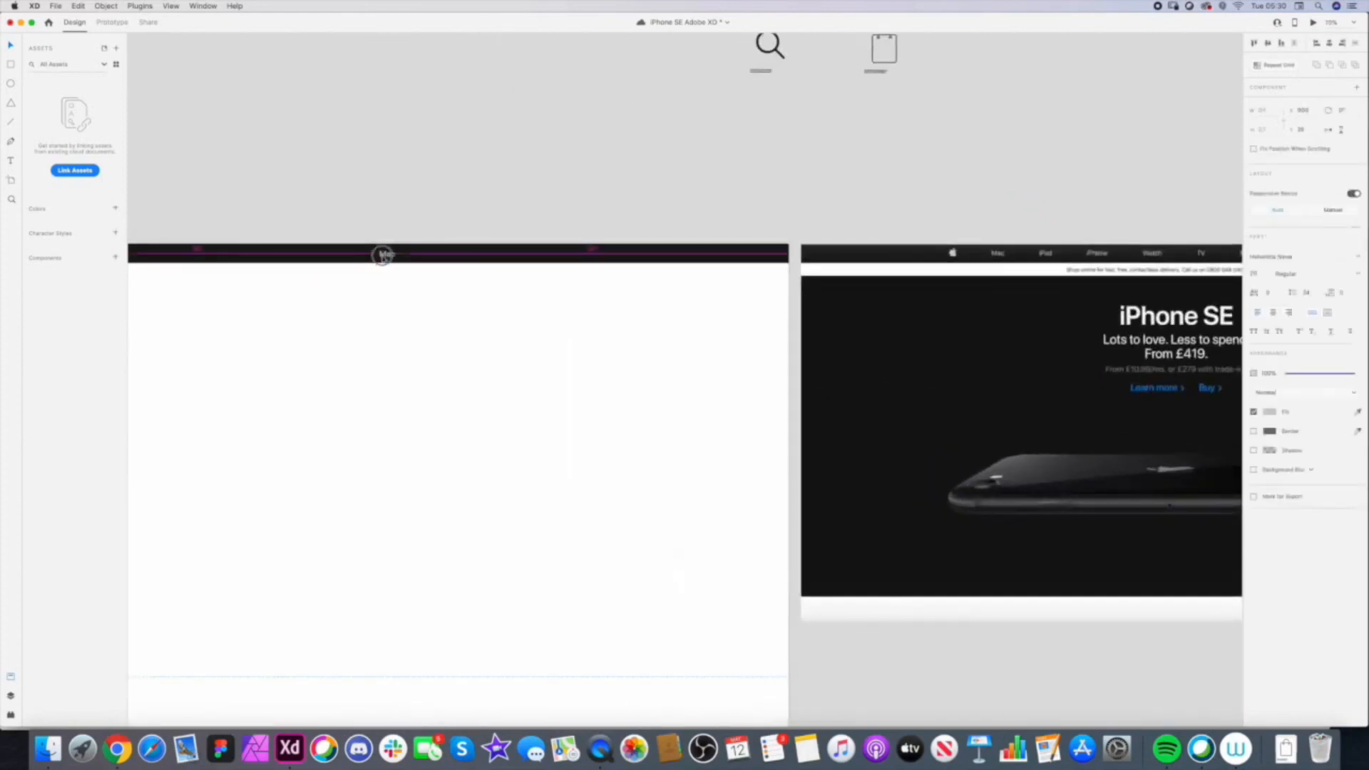
scroll(385, 257, "up", 3)
left_click_drag(611, 273, 433, 293)
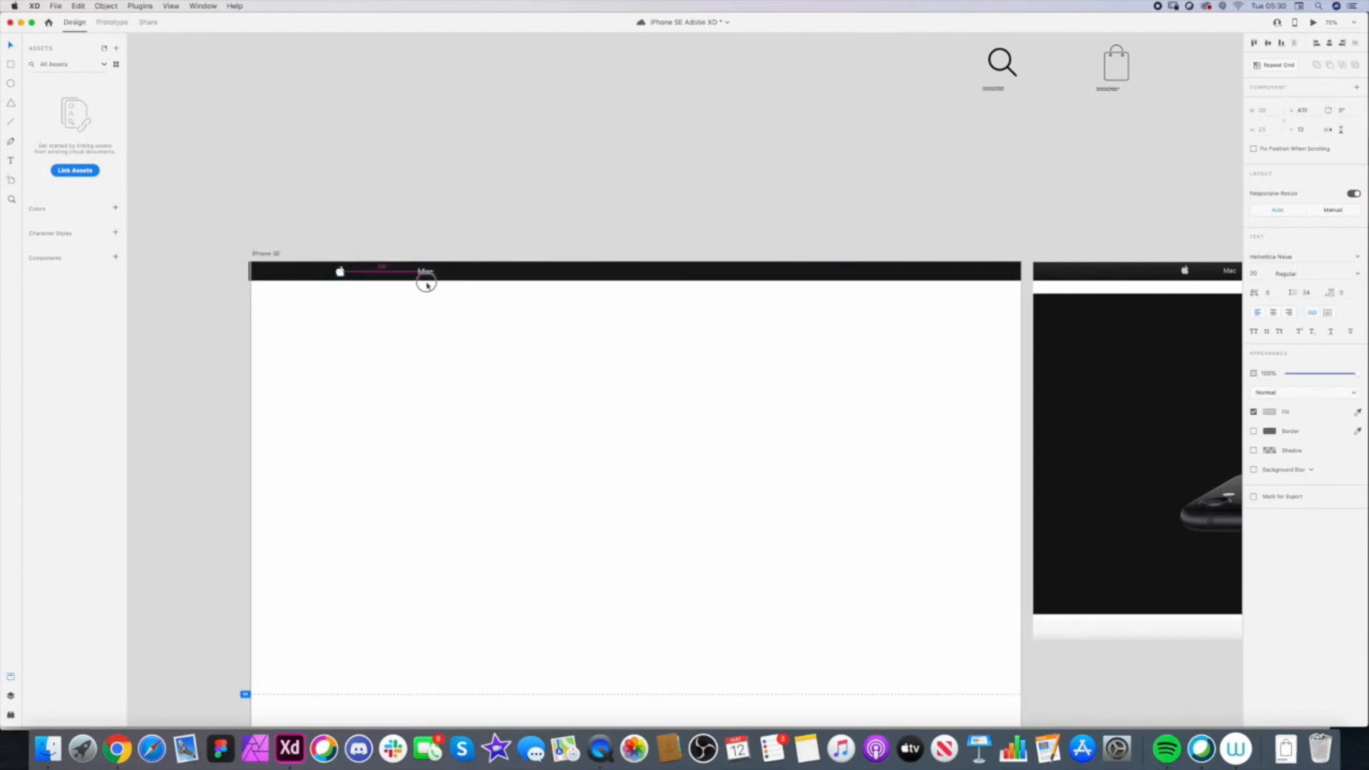
left_click_drag(401, 292, 379, 267)
left_click(405, 245)
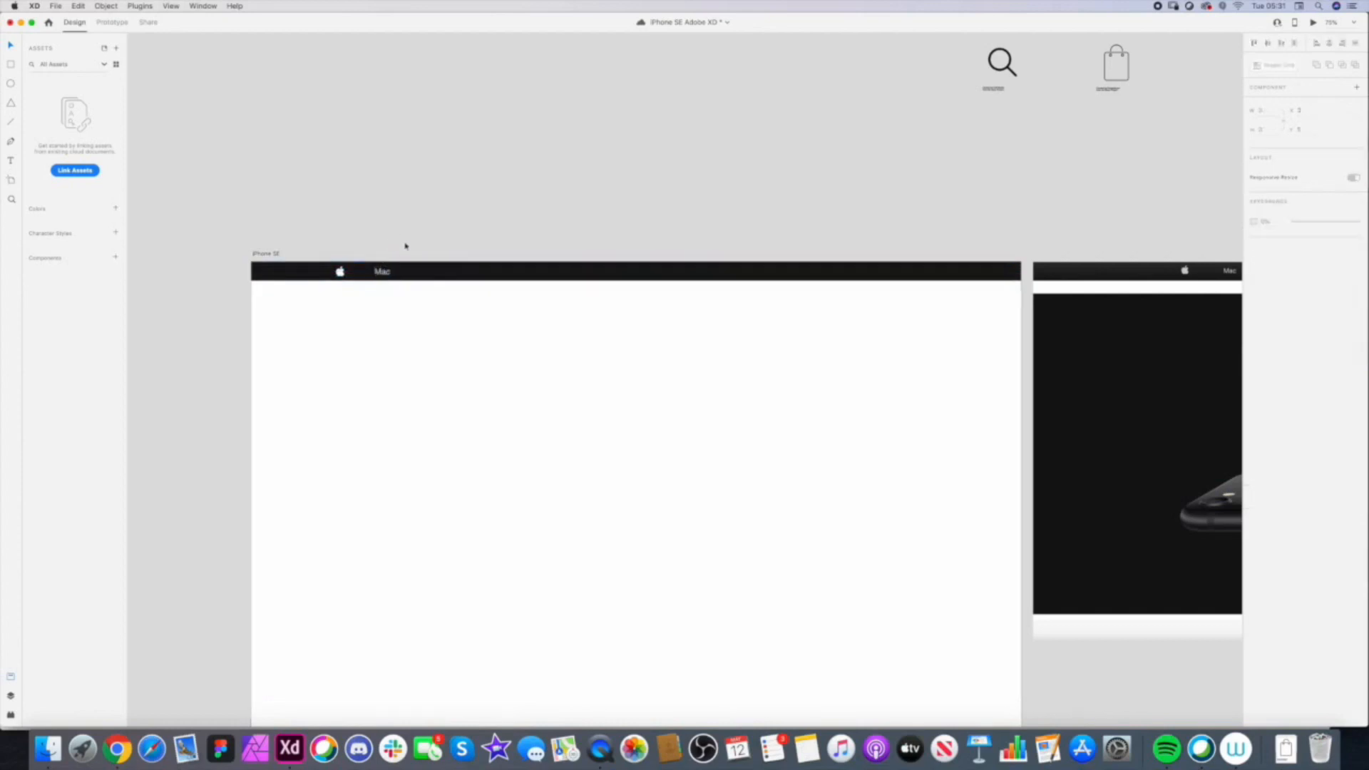
scroll(480, 300, "right", 3)
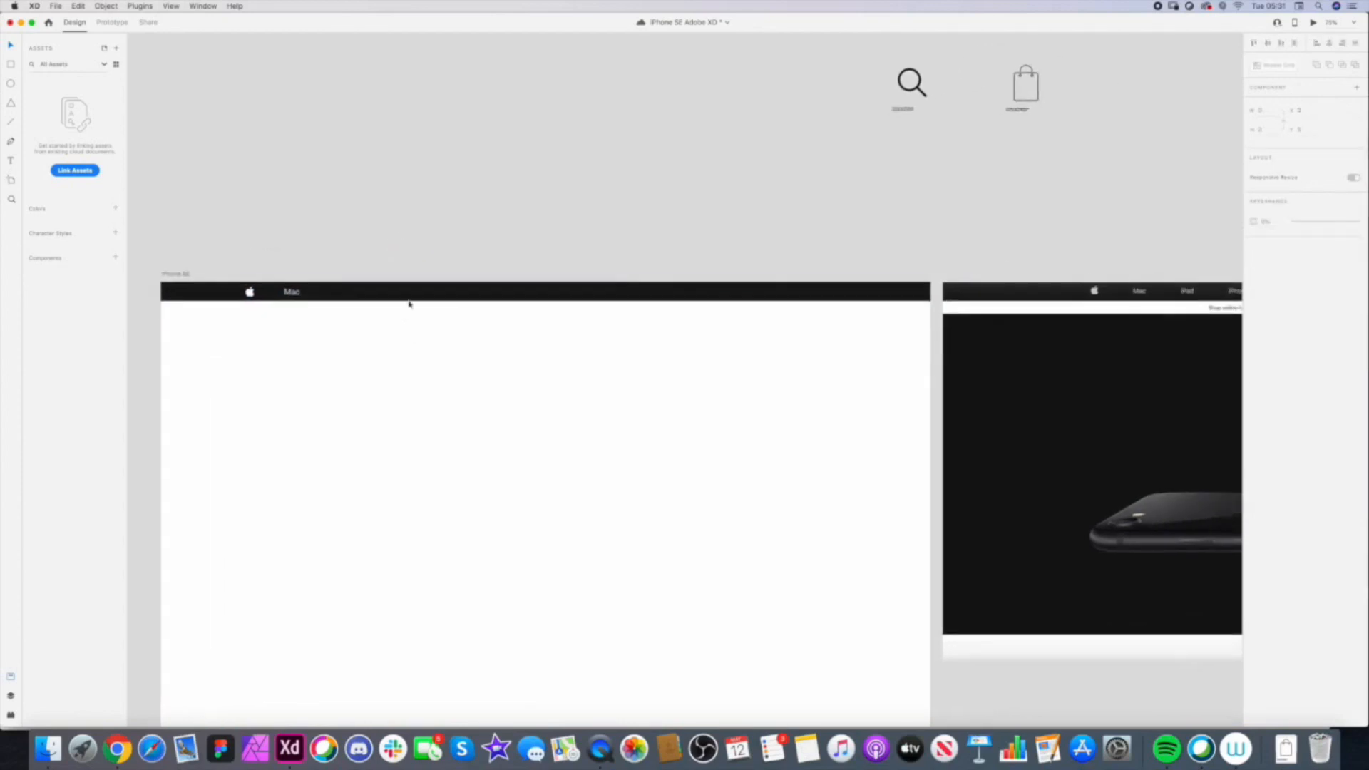
- Shift the "Mac" label slightly right, duplicate it further along the bar and change the copy to "iPad"
left_click_drag(286, 291, 302, 293)
left_click(336, 263)
left_click_drag(303, 291, 353, 294)
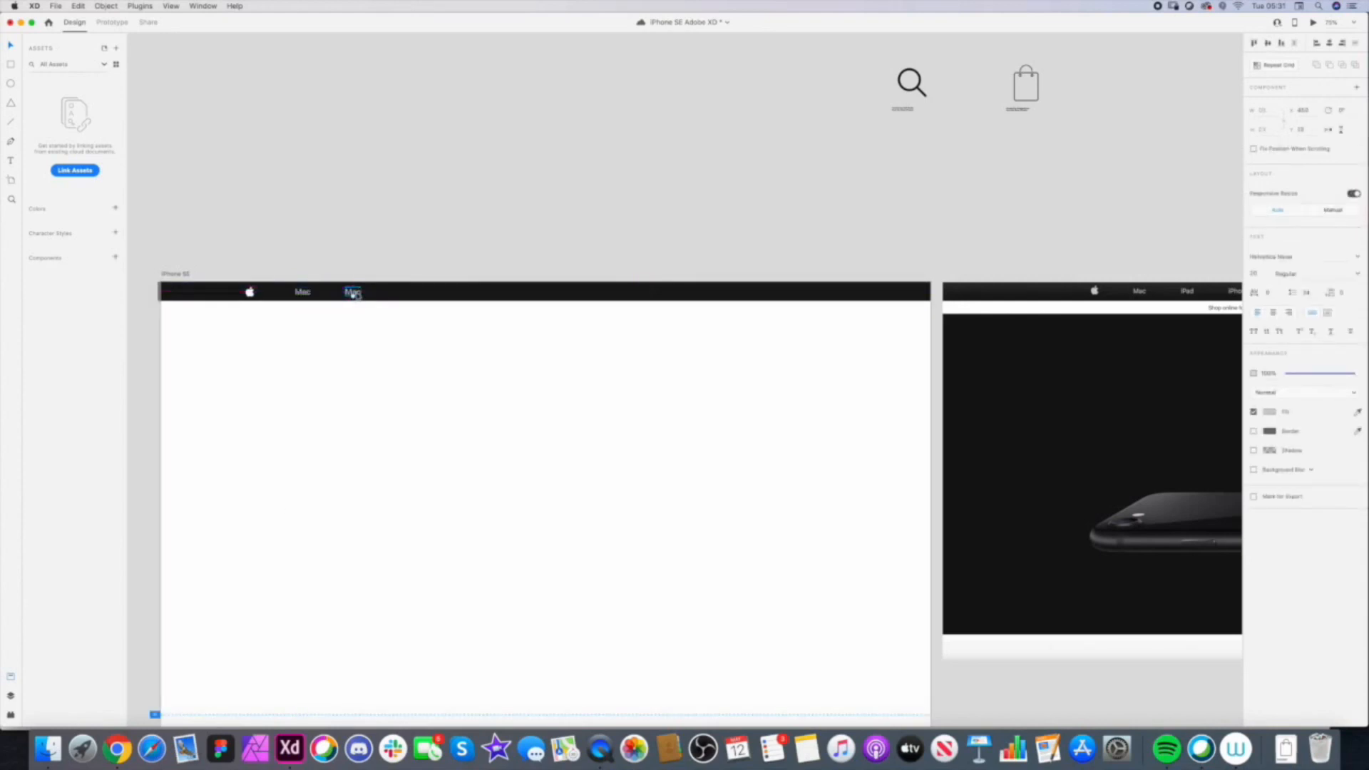
double_click(354, 294)
key("BackSpace")
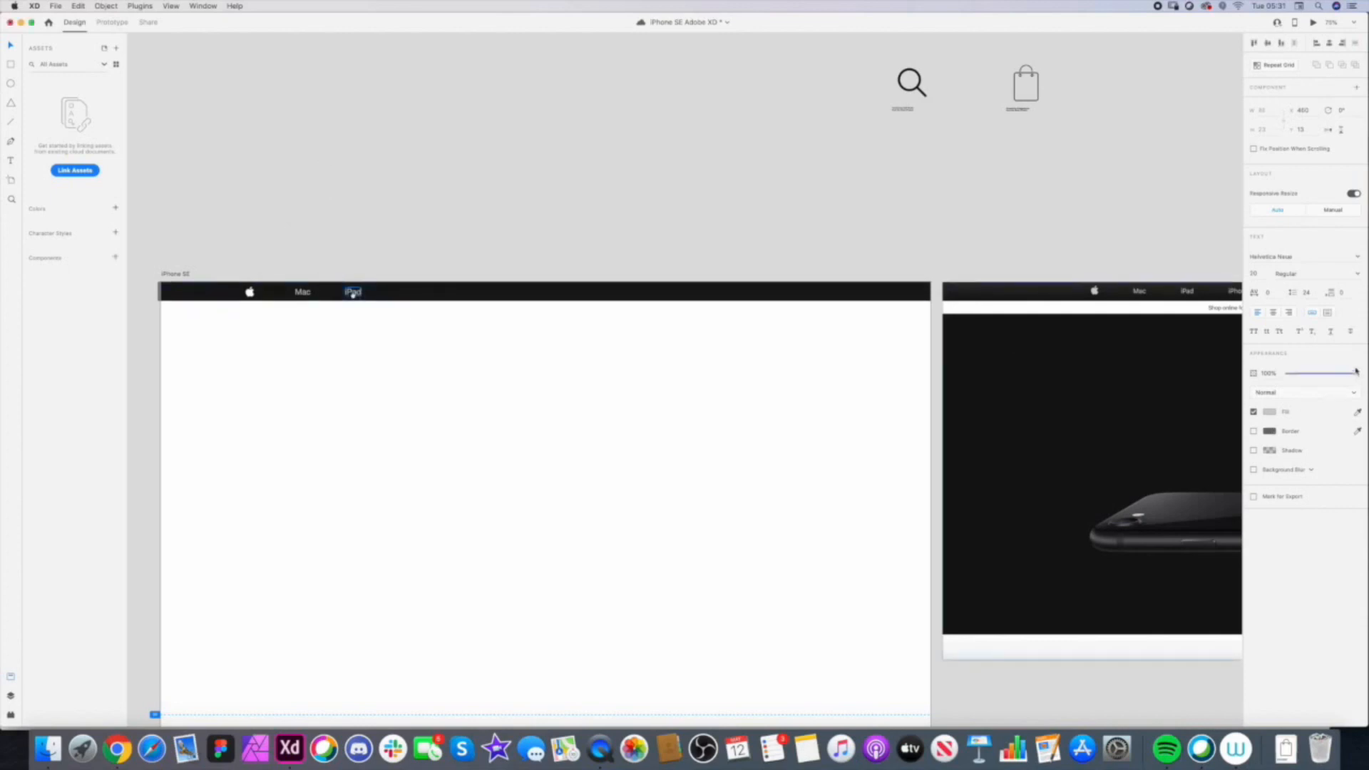
- Duplicate the "iPad" label to its right in the dark bar and change the copy to "iPhone"
left_click(395, 312)
left_click_drag(355, 294, 404, 294)
left_click(432, 305)
double_click(407, 295)
type("iPhone")
left_click(389, 313)
- Duplicate the "iPhone" label to its right in the dark bar and compare the row with the reference navigation
scroll(385, 314, "right", 1)
left_click_drag(380, 296, 438, 296)
scroll(399, 254, "right", 5)
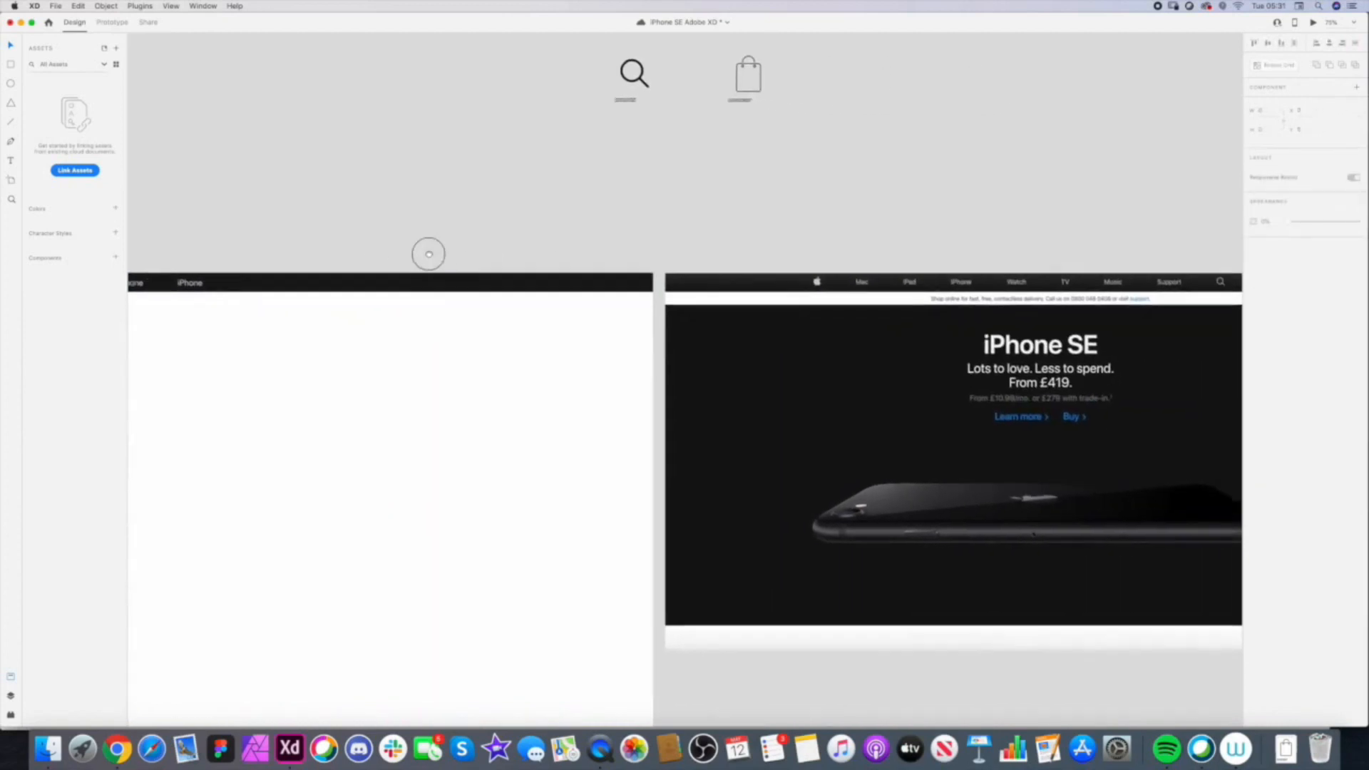
scroll(366, 271, "left", 5)
left_click(323, 307)
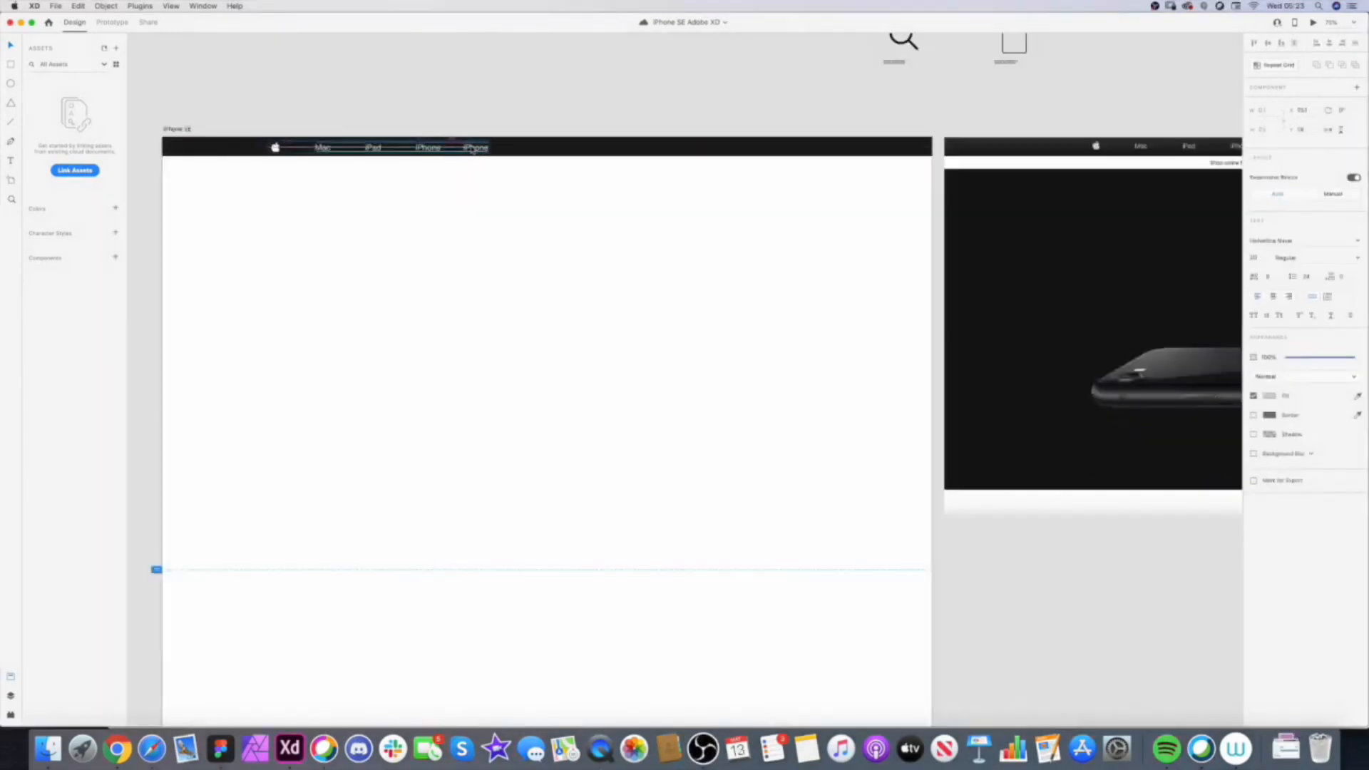
- Change the duplicated "iPhone" label at the end of the row to read "Watch"
double_click(485, 147)
type("W")
key("BackSpace")
key("BackSpace")
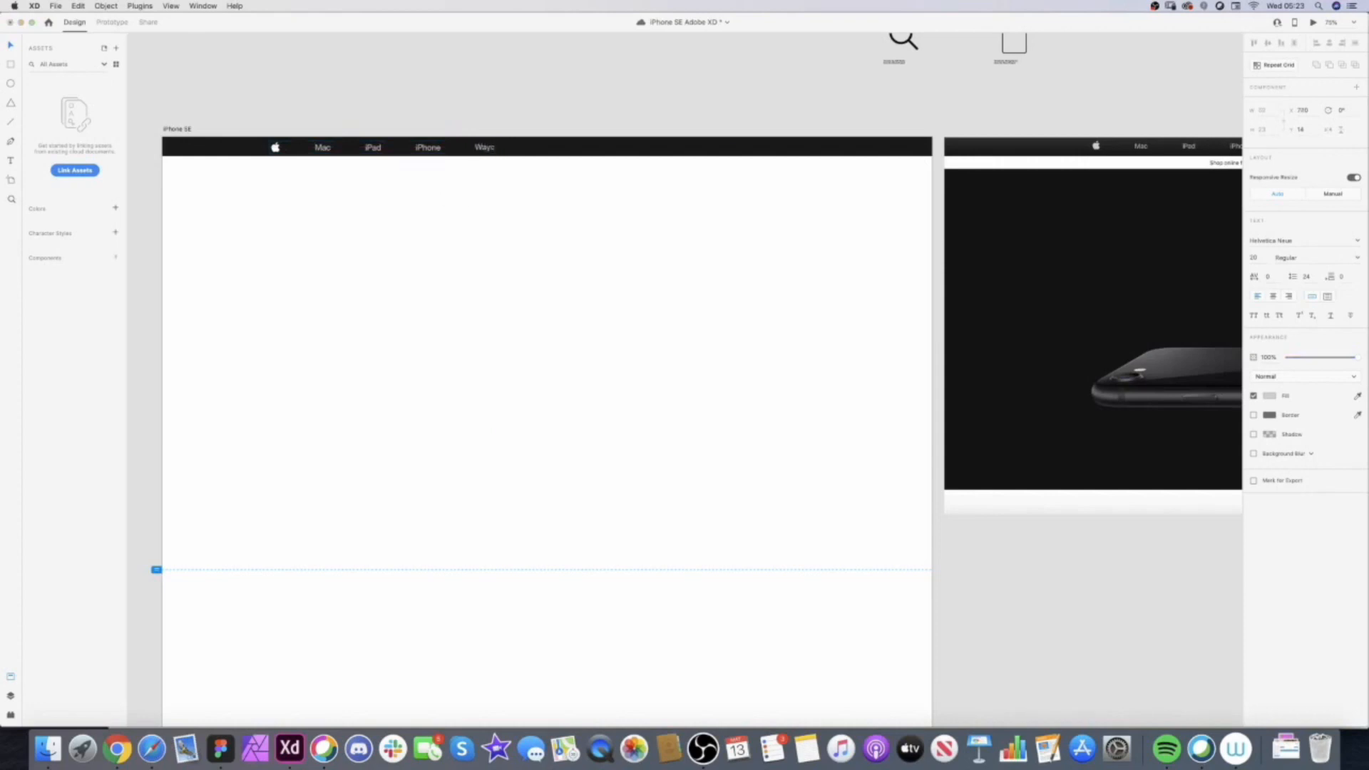
key("Escape")
double_click(487, 148)
type("W")
key("Escape")
- Duplicate the "Watch" label to its right in the dark bar and change the copy to "TV"
scroll(651, 233, "right", 10)
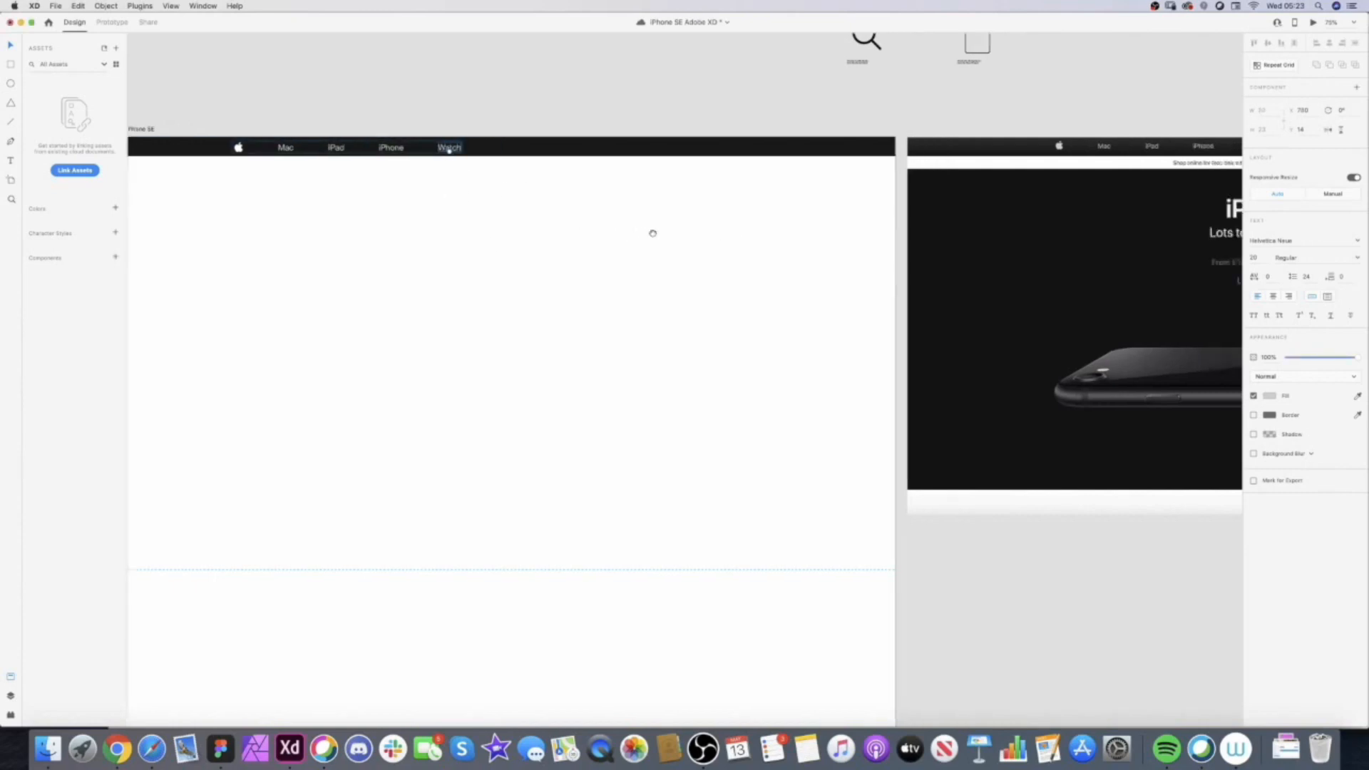
left_click_drag(357, 246, 740, 231)
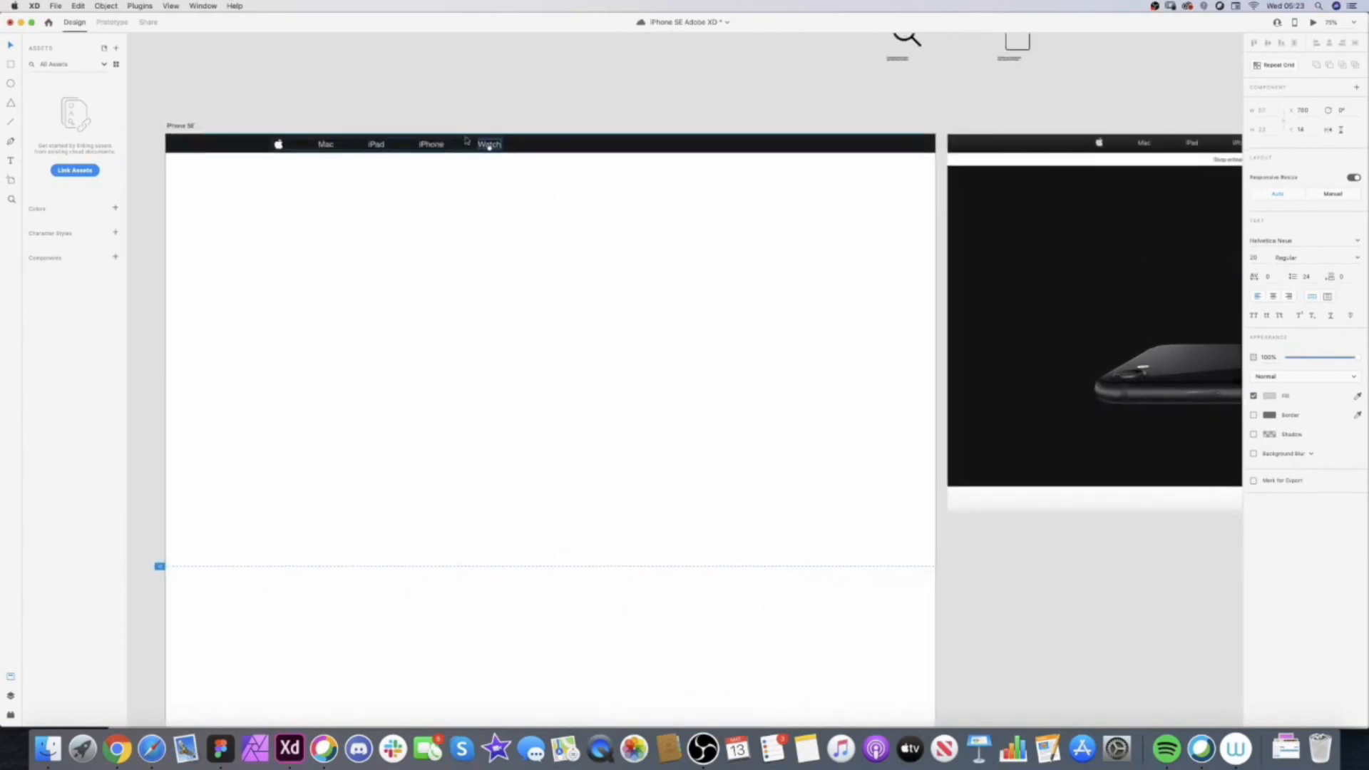
left_click_drag(490, 145, 551, 145)
double_click(547, 145)
type("TV")
key("super+a")
type("TV")
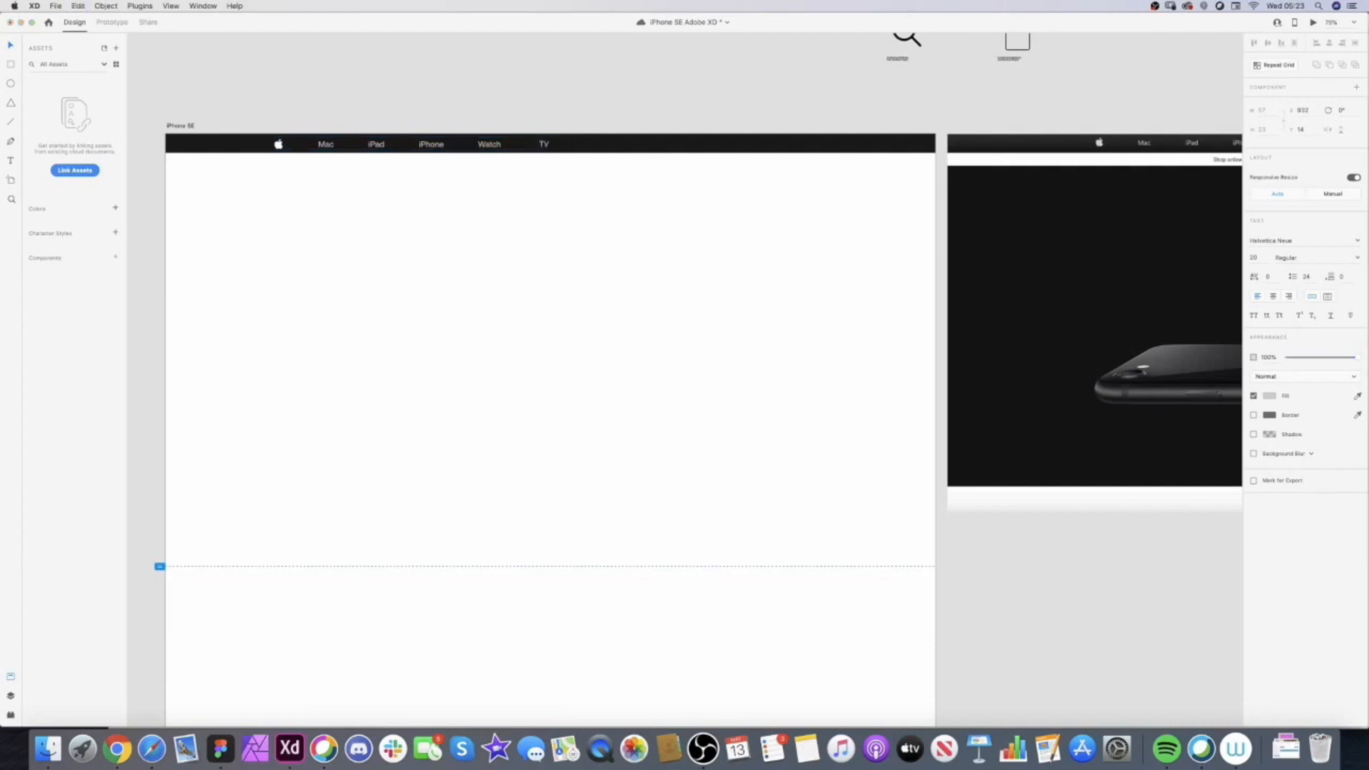
- Duplicate the "TV" label to its right in the dark bar and change the copy to "Music"
left_click_drag(545, 146, 592, 147)
left_click_drag(659, 236, 590, 252)
type("Mu")
key("Escape")
- Duplicate the "Music" label to its right in the dark bar and change the copy to "Support"
left_click_drag(733, 183, 555, 193)
left_click_drag(354, 173, 423, 173)
double_click(421, 172)
type("Support")
left_click(333, 226)
left_click_drag(333, 226, 560, 208)
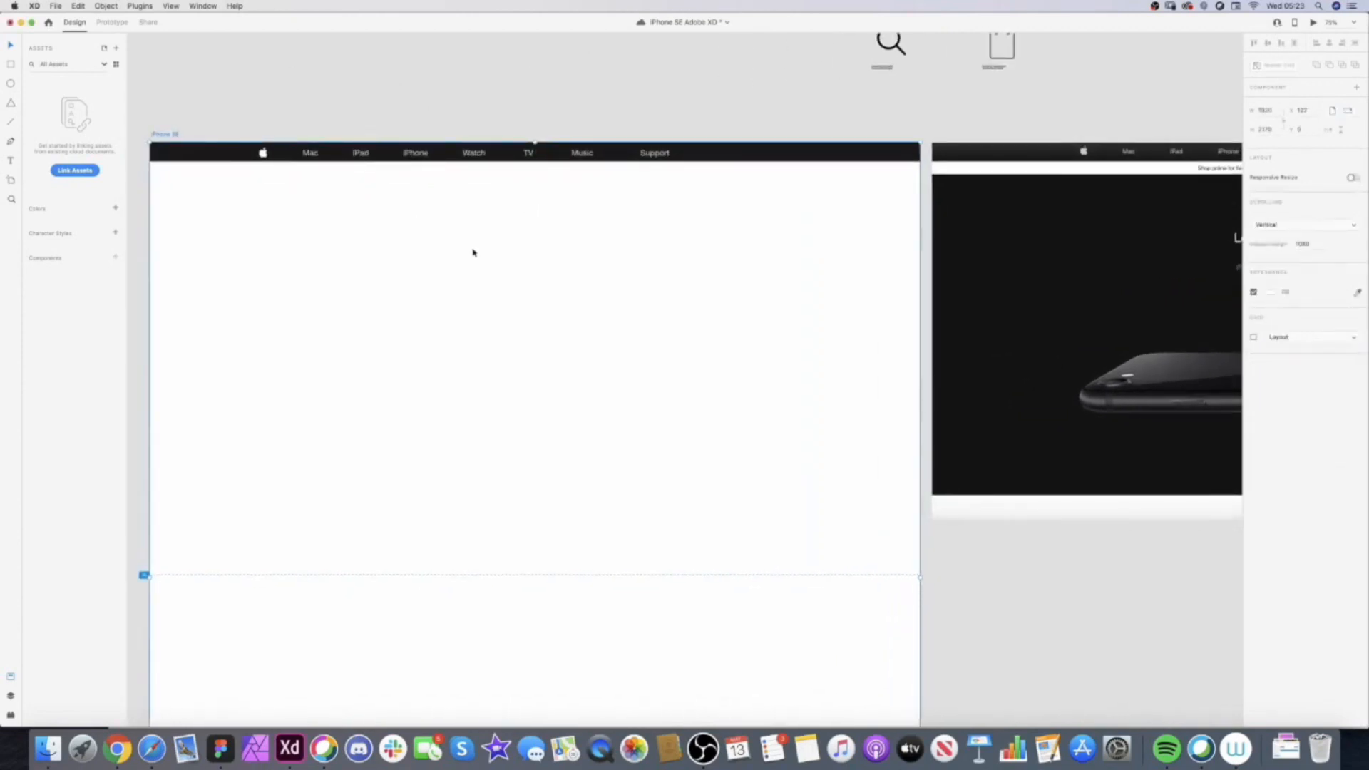
- Ungroup the navigation bar completely so that each menu label can be selected on its own
left_click(400, 157)
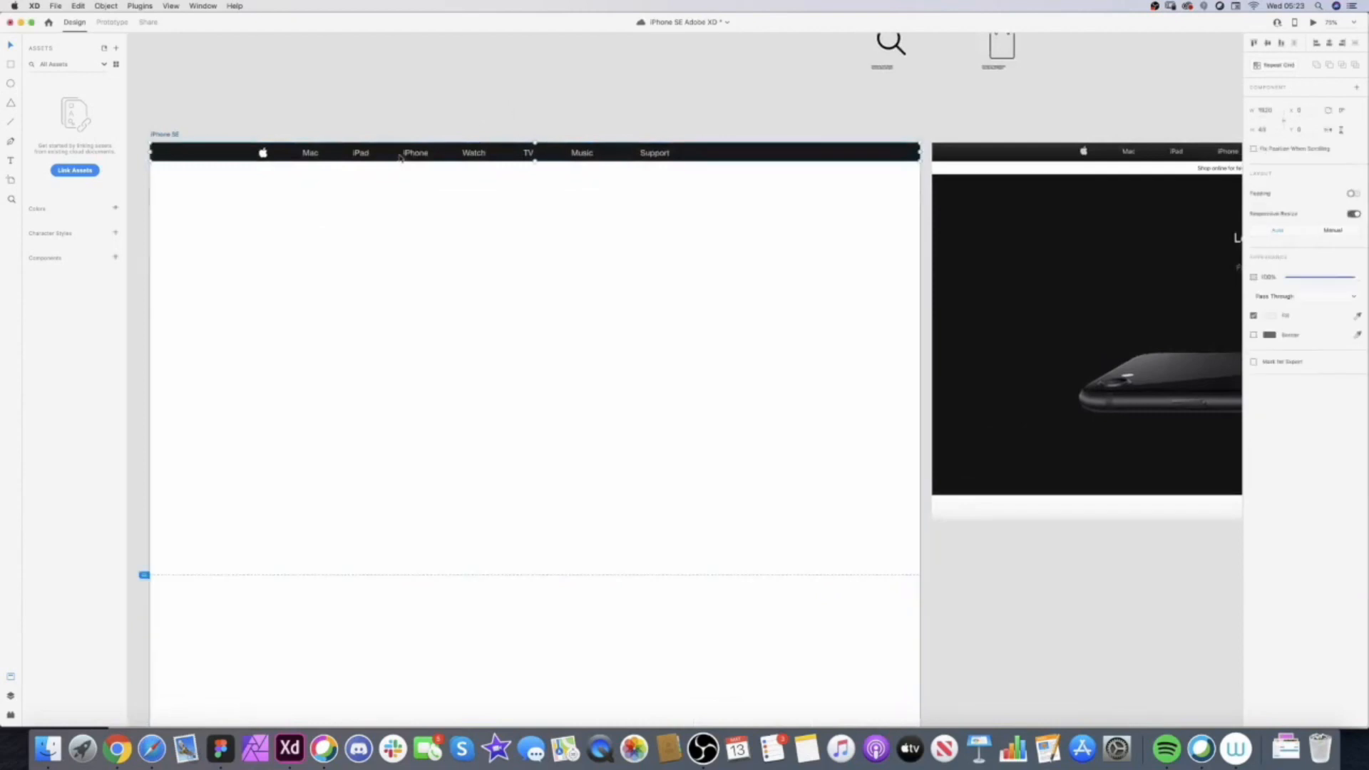
right_click(415, 155)
left_click(443, 235)
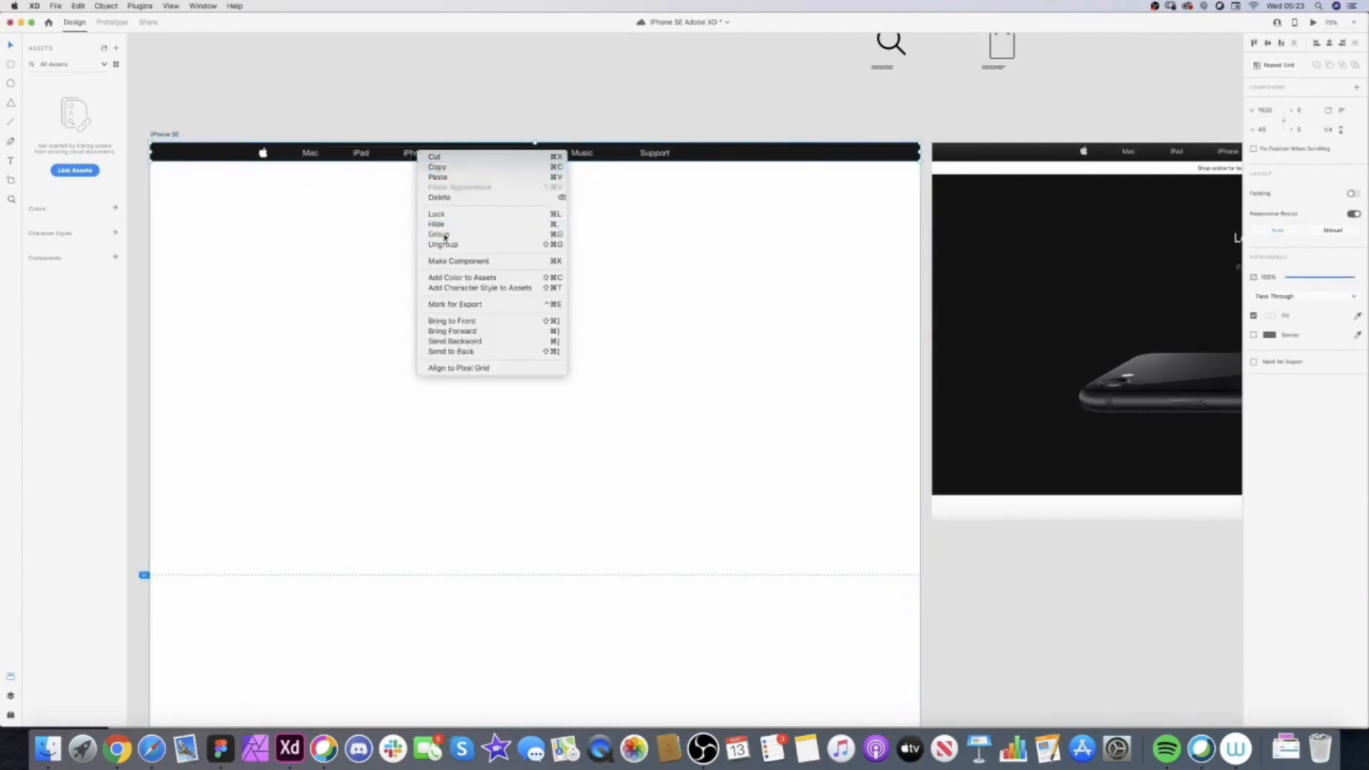
right_click(463, 153)
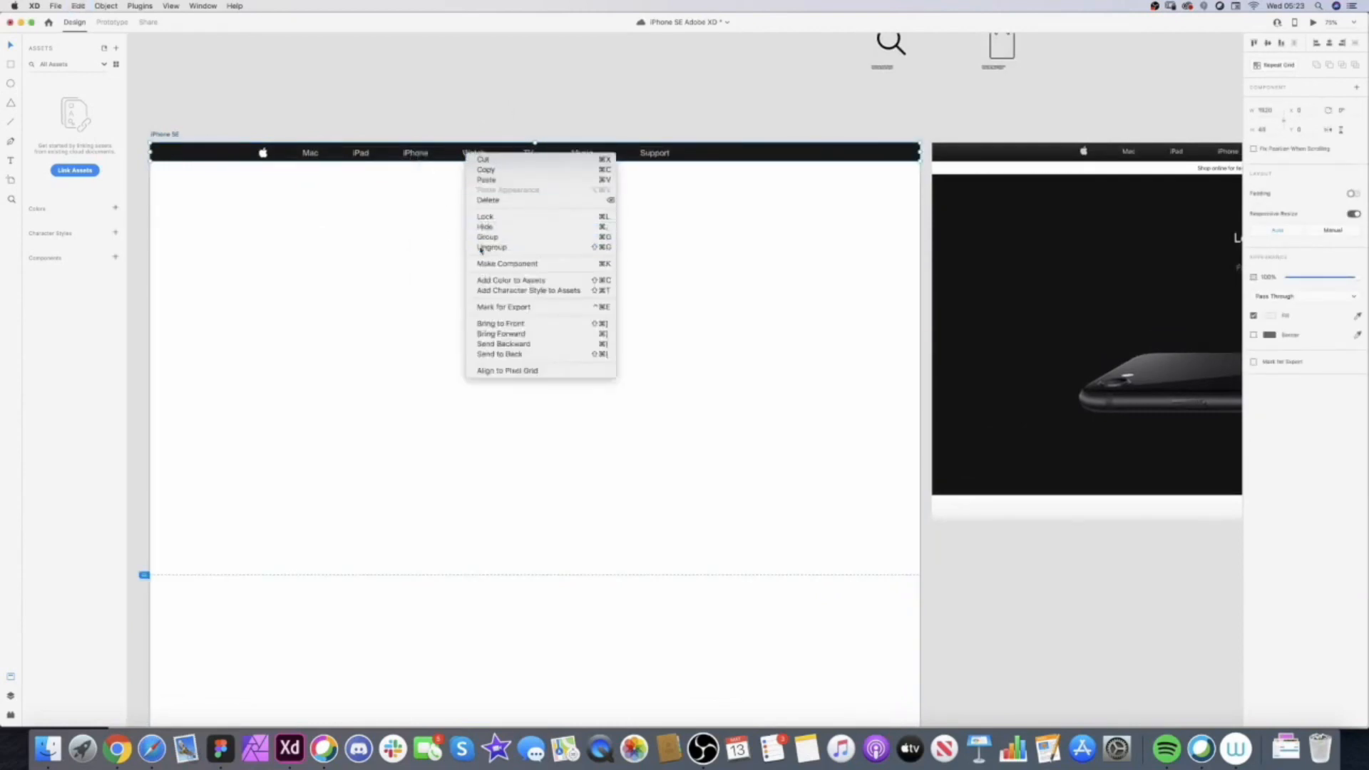
left_click(492, 246)
right_click(476, 154)
left_click(499, 245)
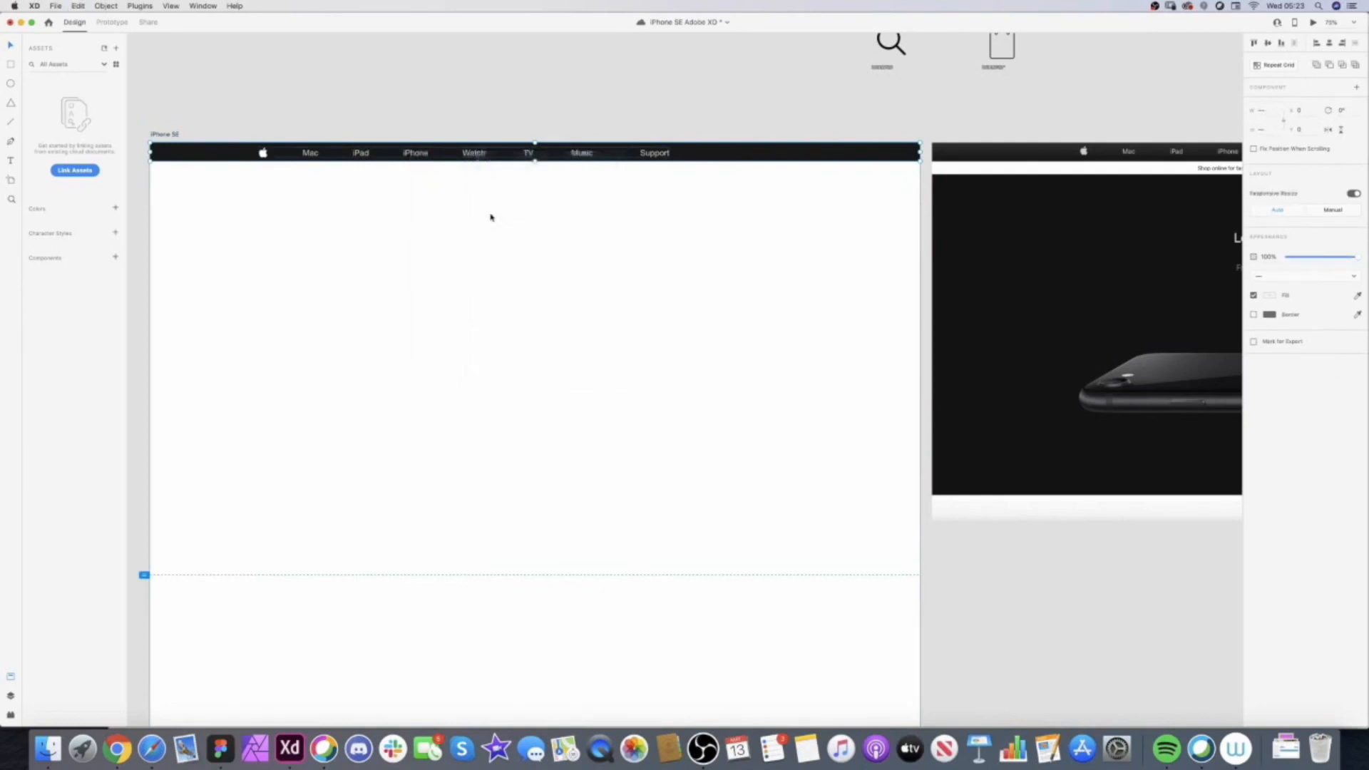
left_click(481, 203)
left_click(470, 155)
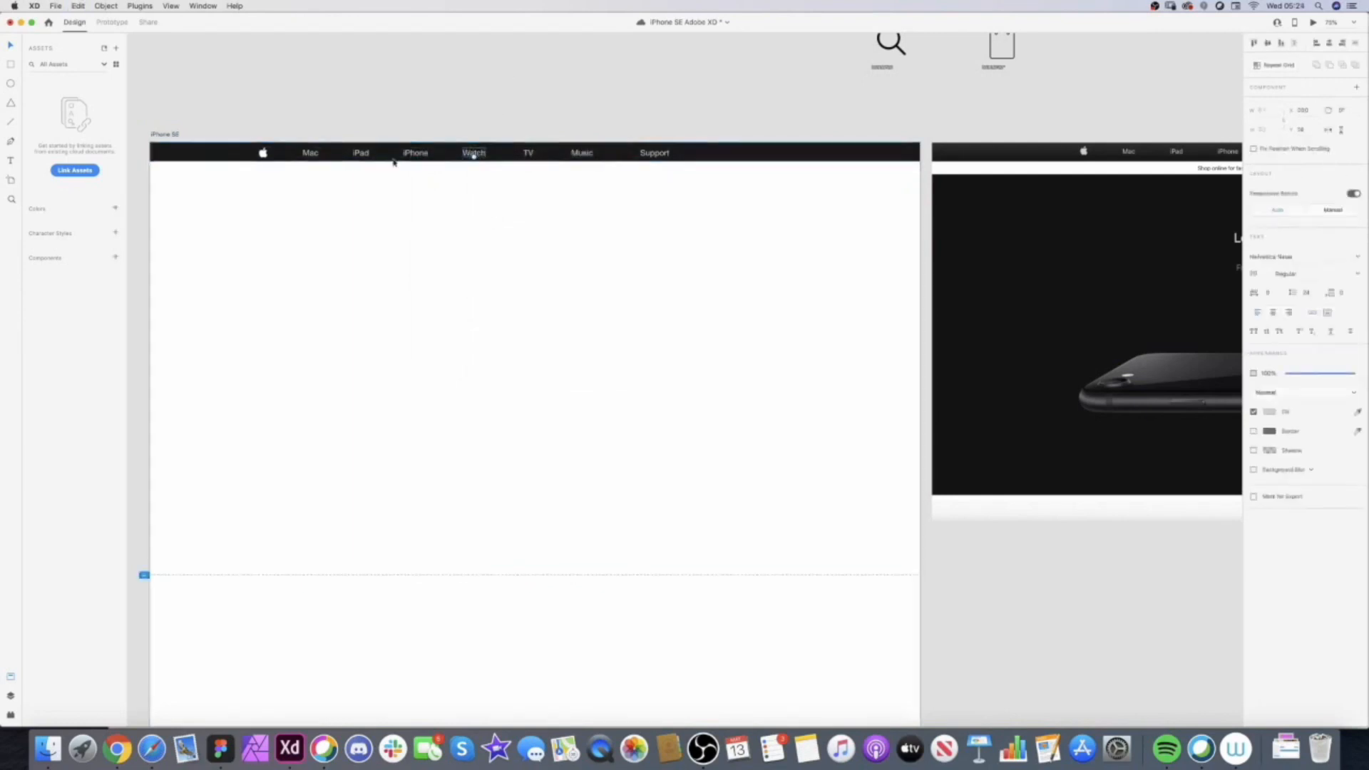
- Distribute the seven menu labels from "Mac" to "Support" evenly along the bar and save the document
left_click(312, 154)
left_click(361, 152, "shift")
left_click(415, 153, "shift")
left_click(475, 153, "shift")
left_click(529, 152, "shift")
left_click(581, 153, "shift")
left_click(643, 157, "shift")
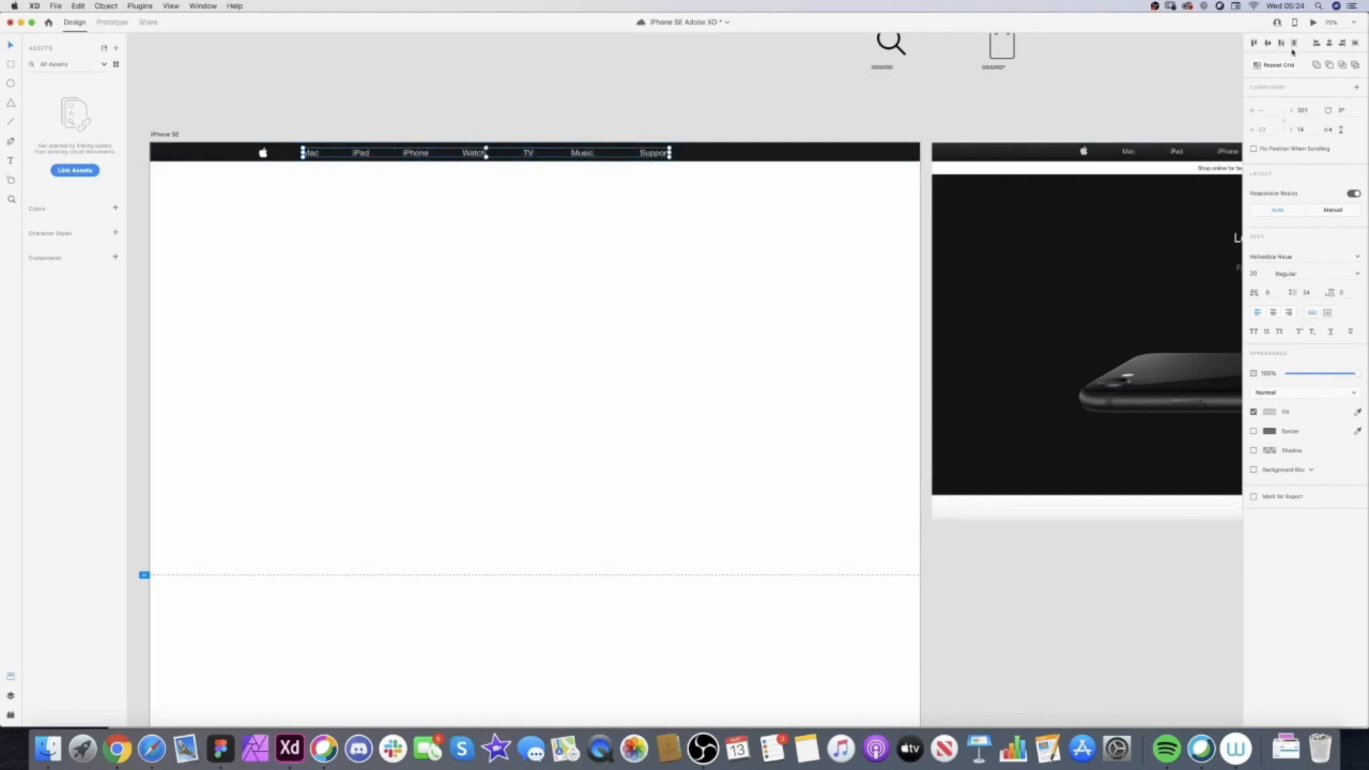
key("super+s")
left_click(1299, 45)
key("super+s")
left_click(263, 152, "shift")
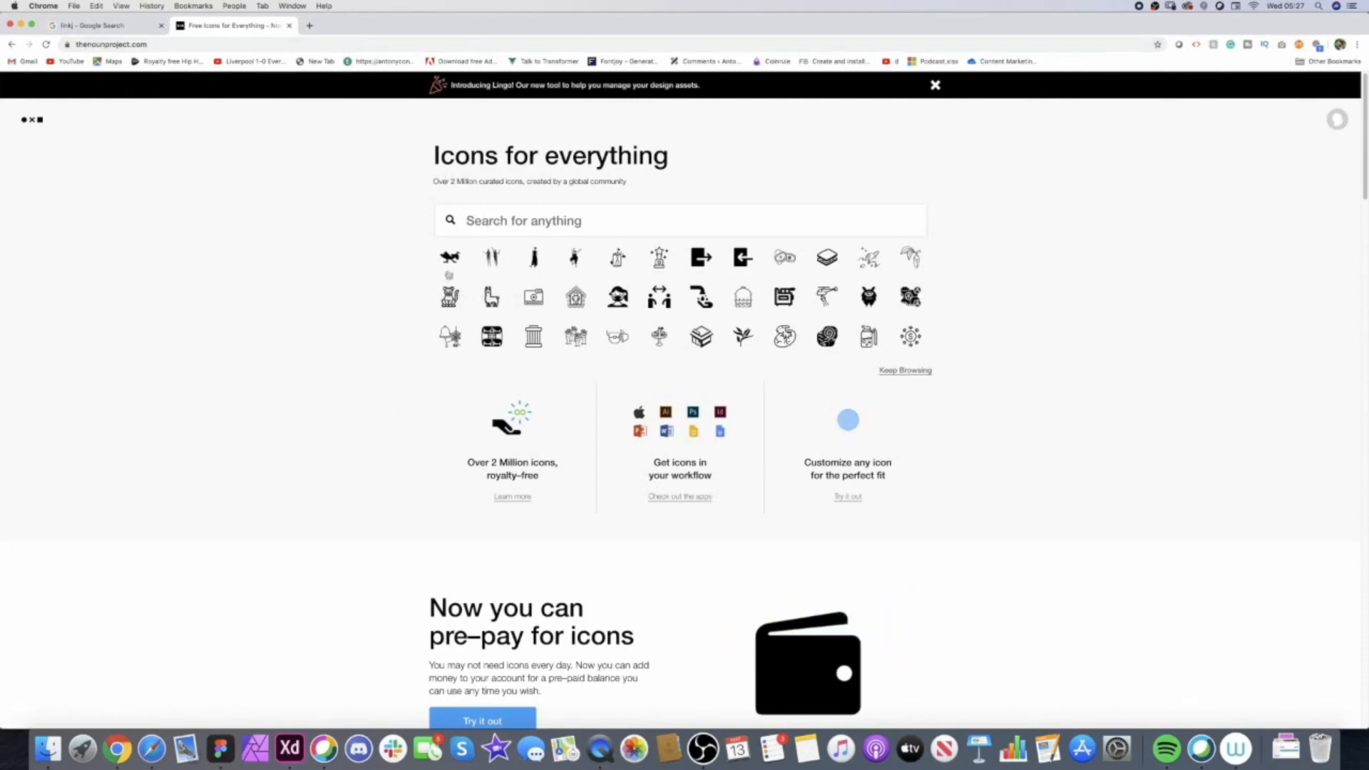
- Search the Noun Project site for "search" and open the simple outlined magnifying glass icon in the second row
left_click(482, 214)
type("search")
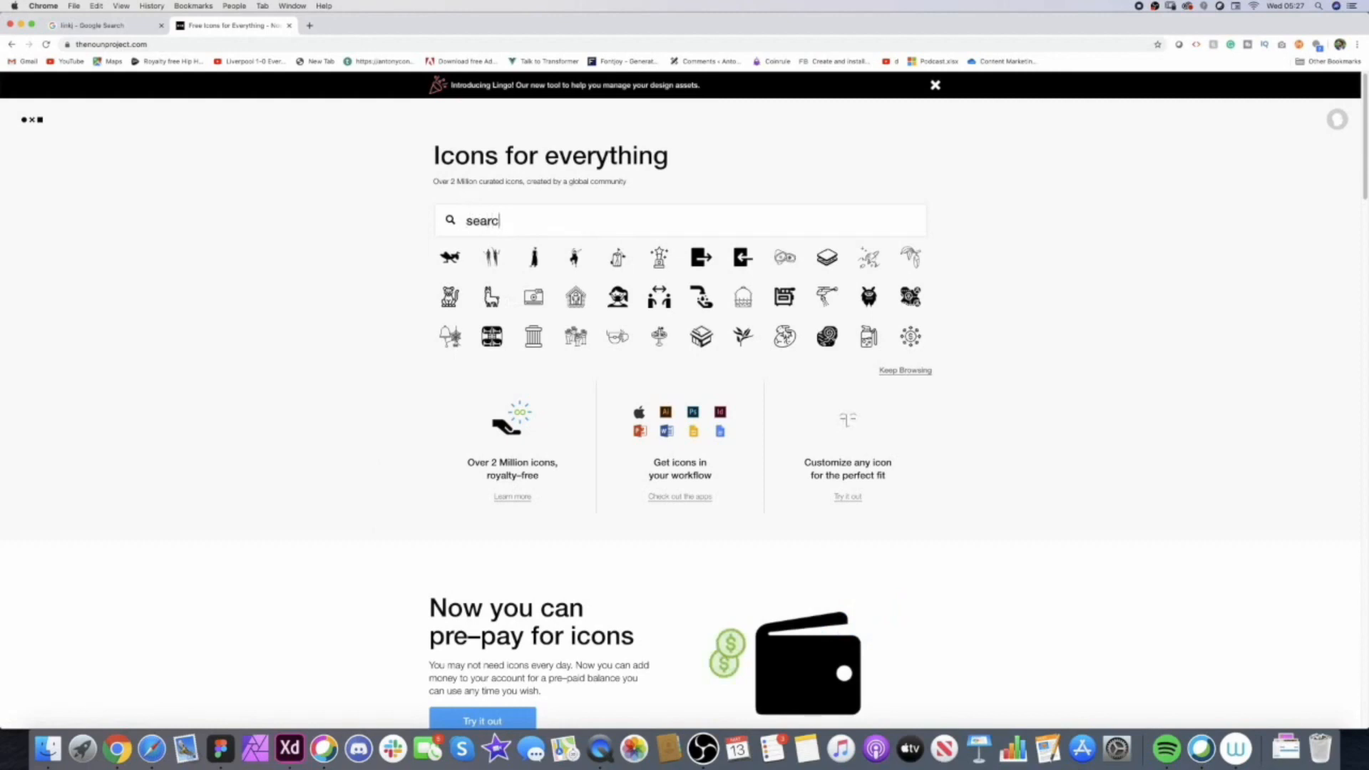
key("Return")
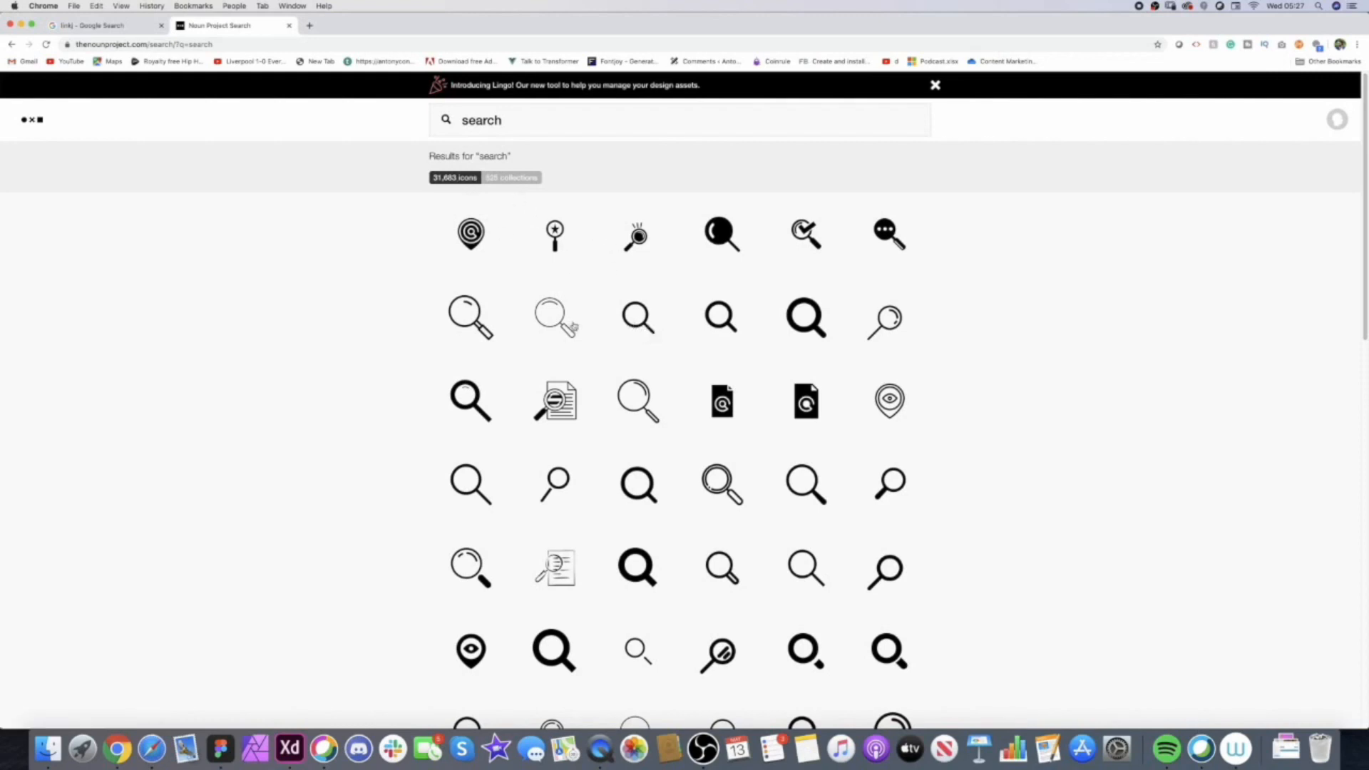
left_click(639, 318)
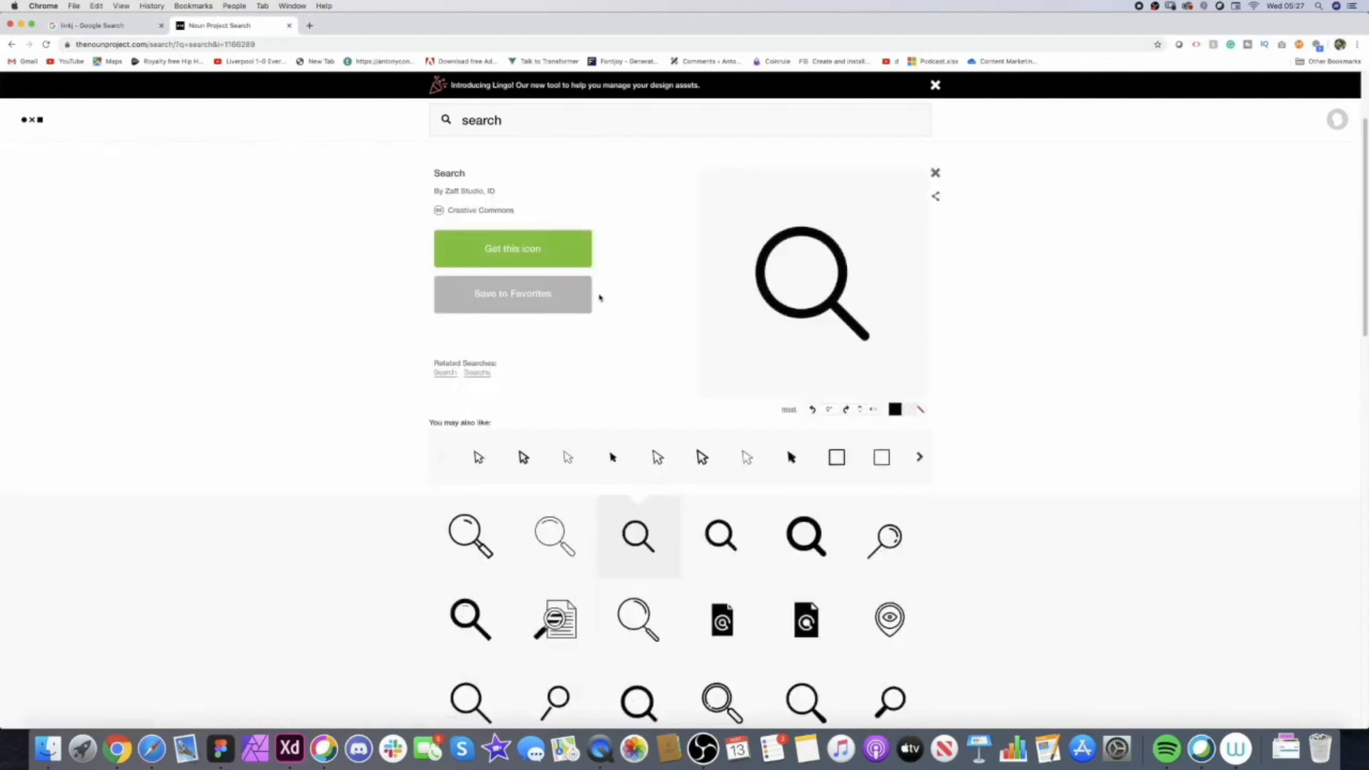
- Download the magnifying glass icon as an SVG with the Basic Download licence
left_click(510, 248)
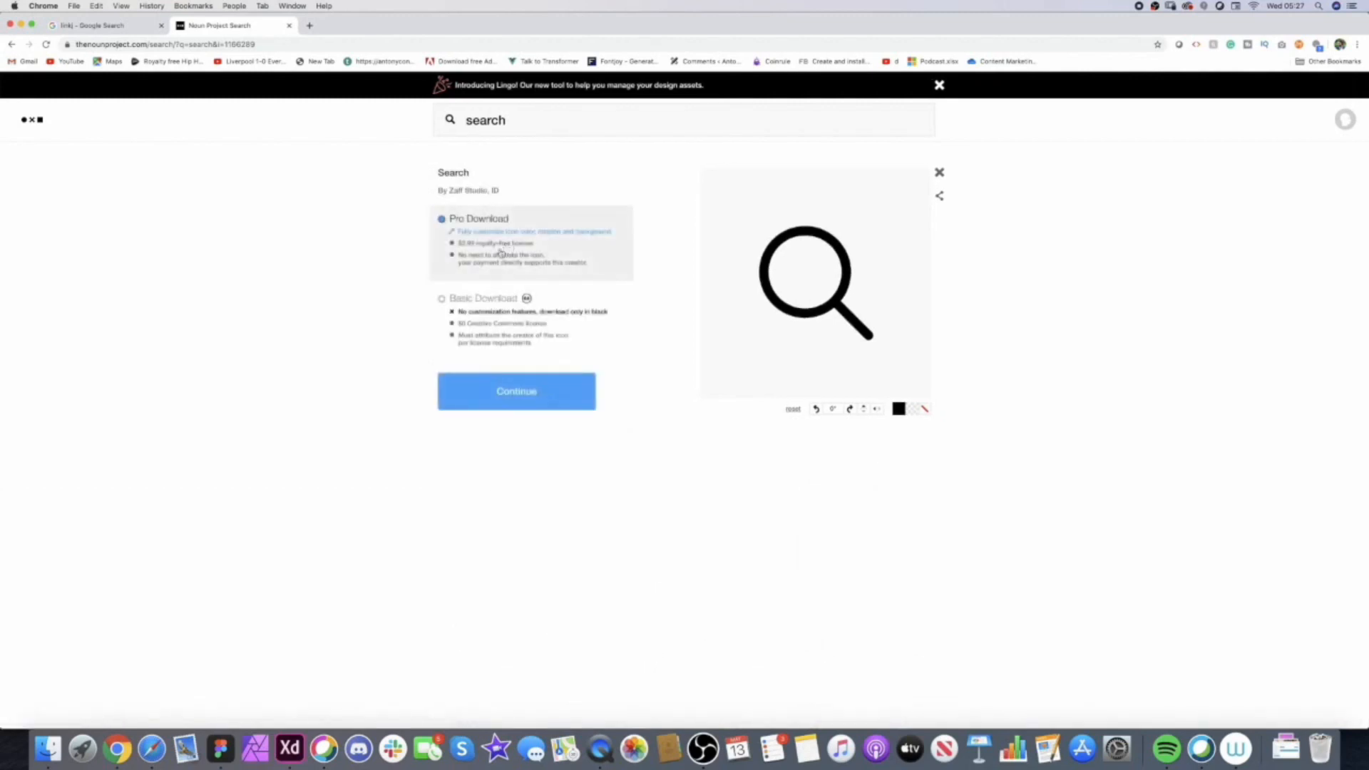
left_click(485, 300)
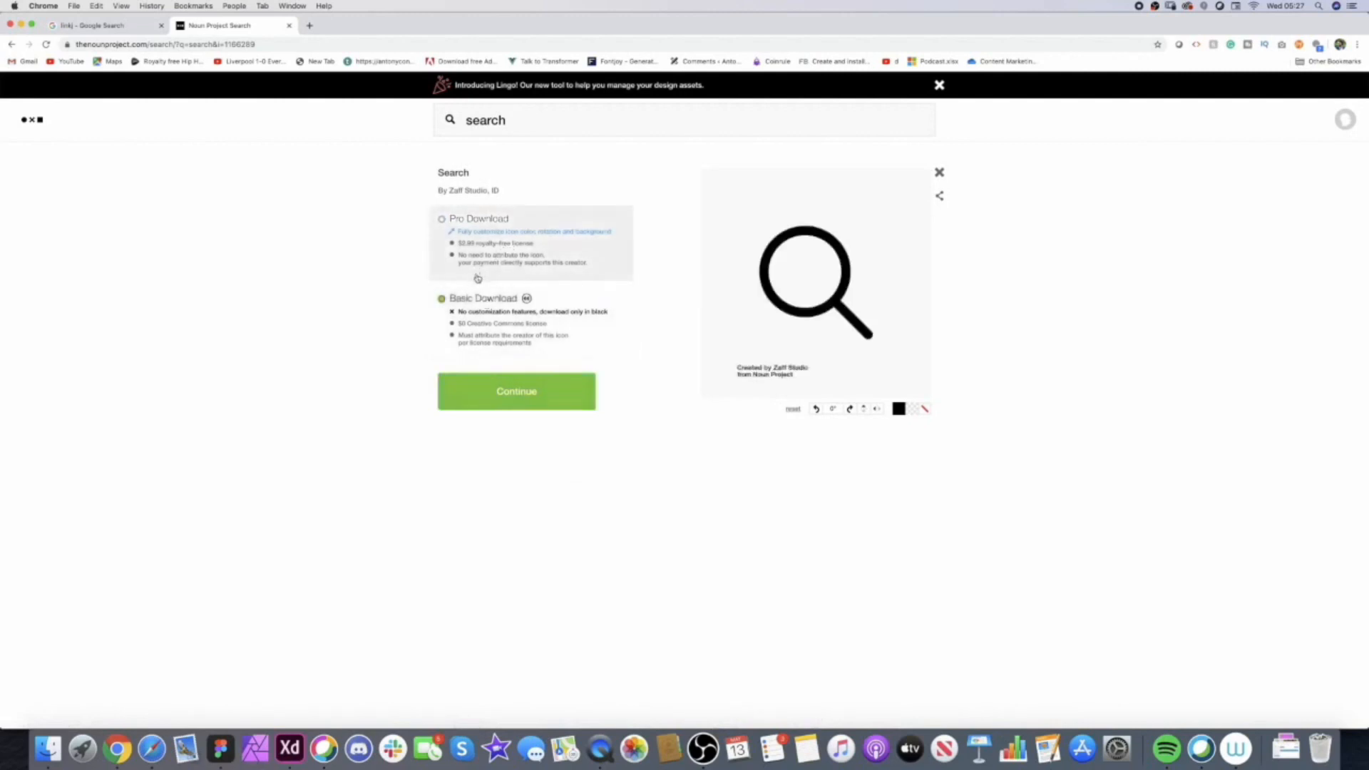
left_click(503, 393)
left_click(500, 388)
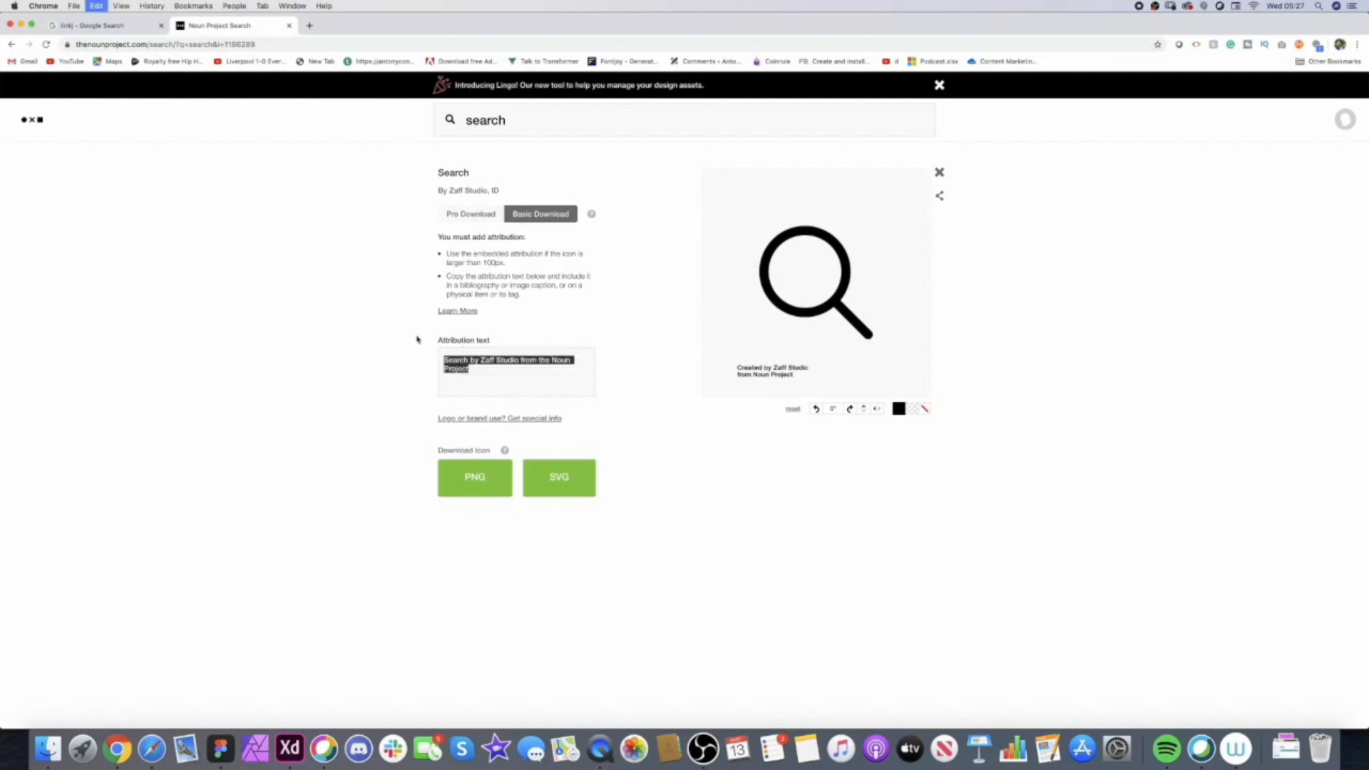
left_click(564, 480)
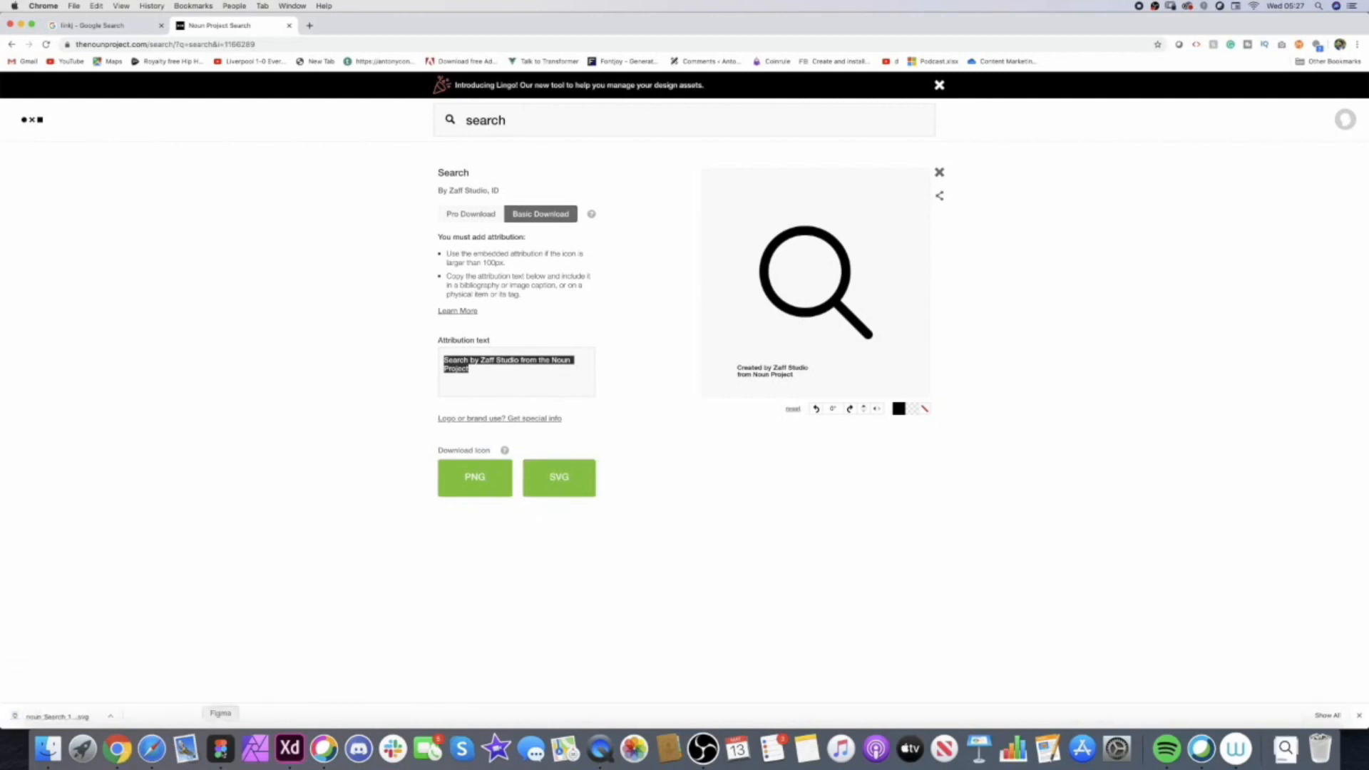
- Switch to Adobe XD and scale the magnifying glass icon above the artboards up to about 183 px square
left_click(221, 749)
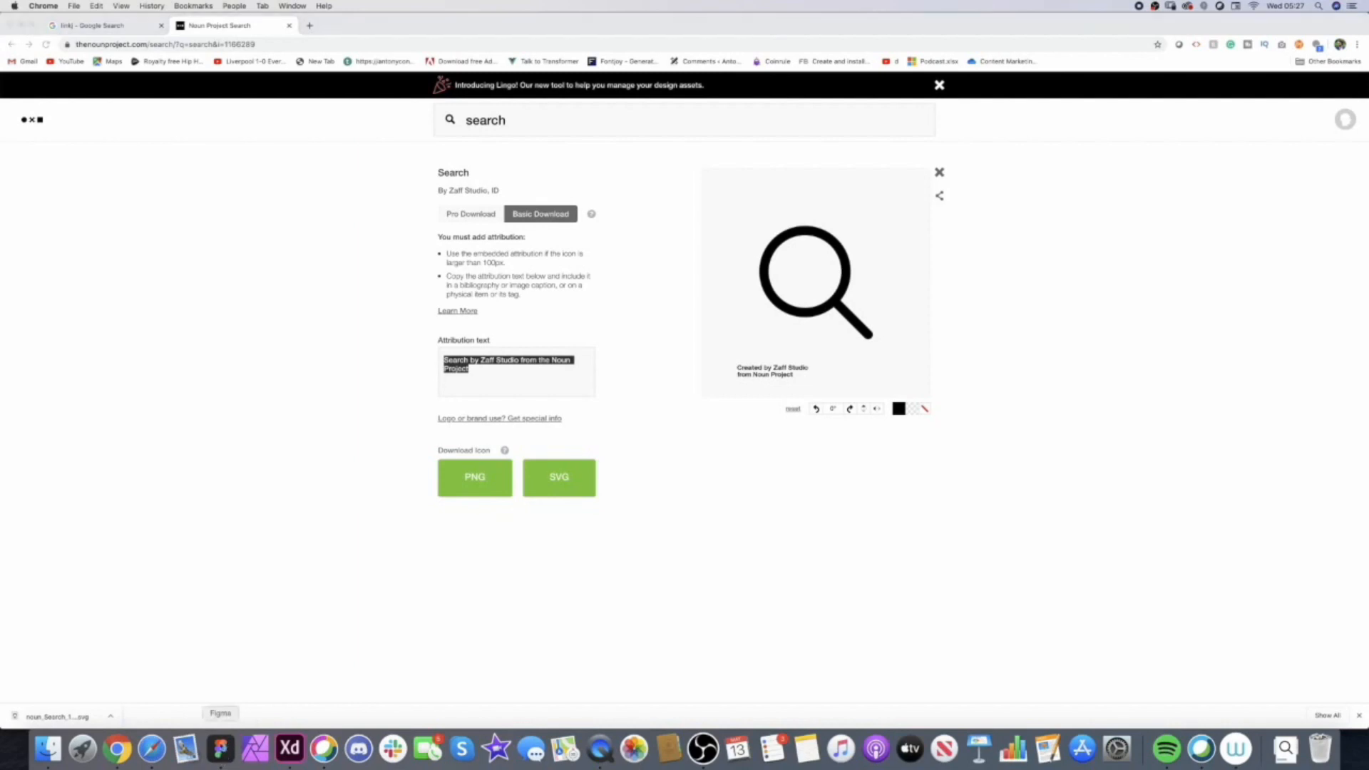
left_click(289, 749)
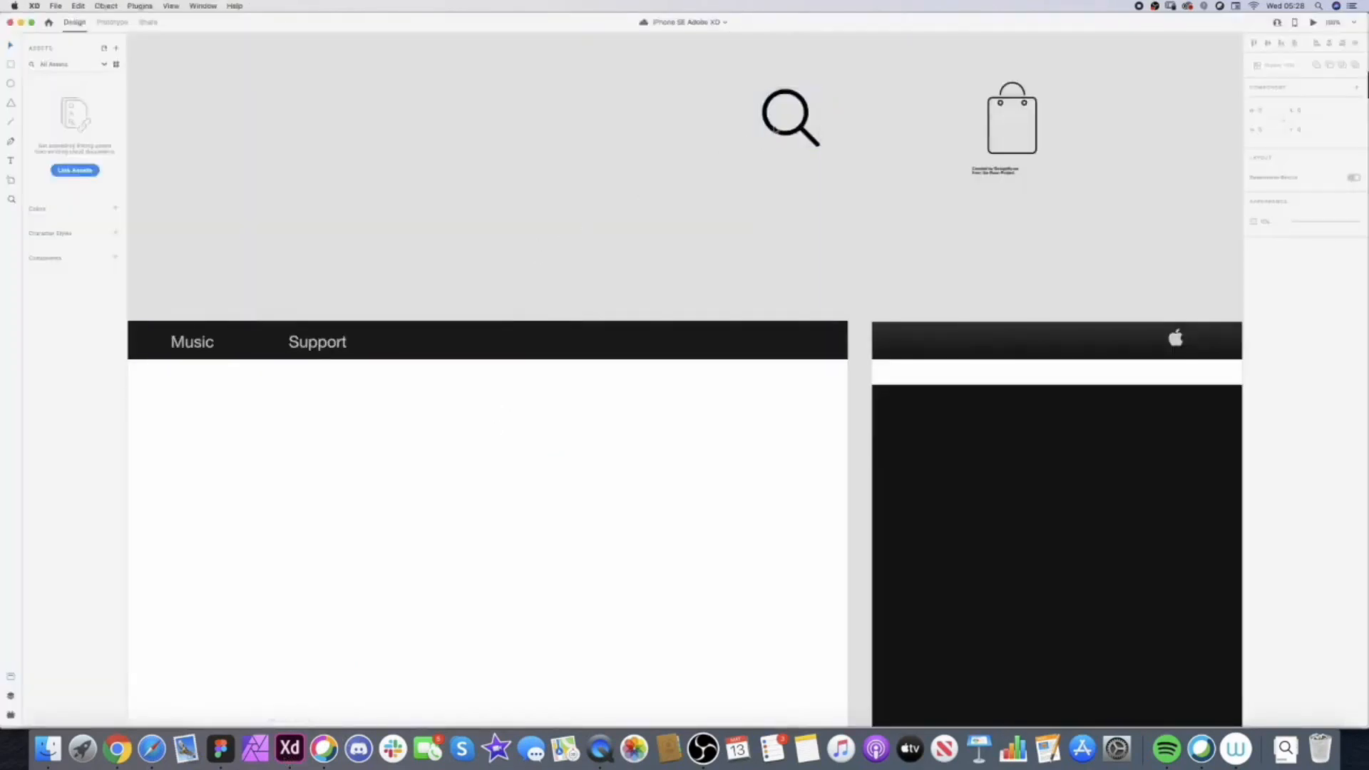
left_click(768, 135)
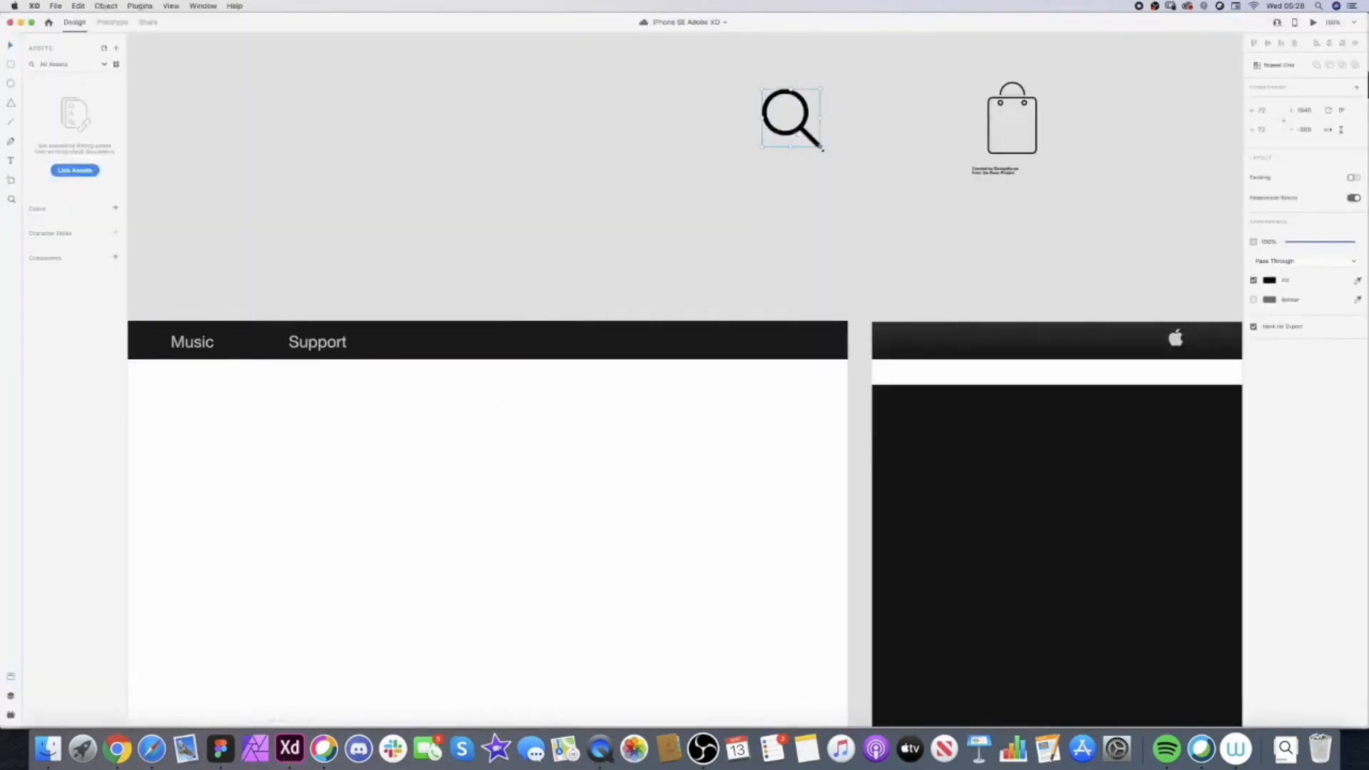
scroll(832, 132, "up", 10)
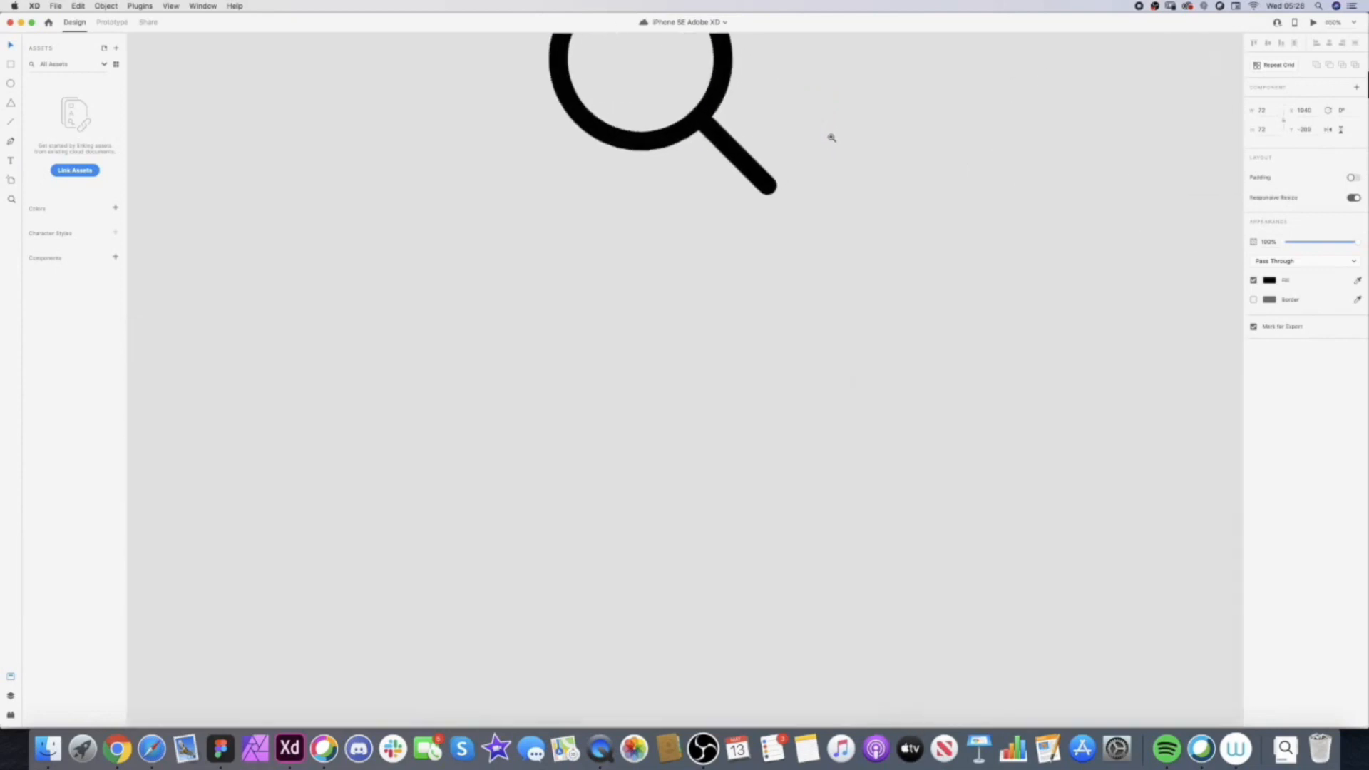
left_click_drag(722, 255, 1076, 652)
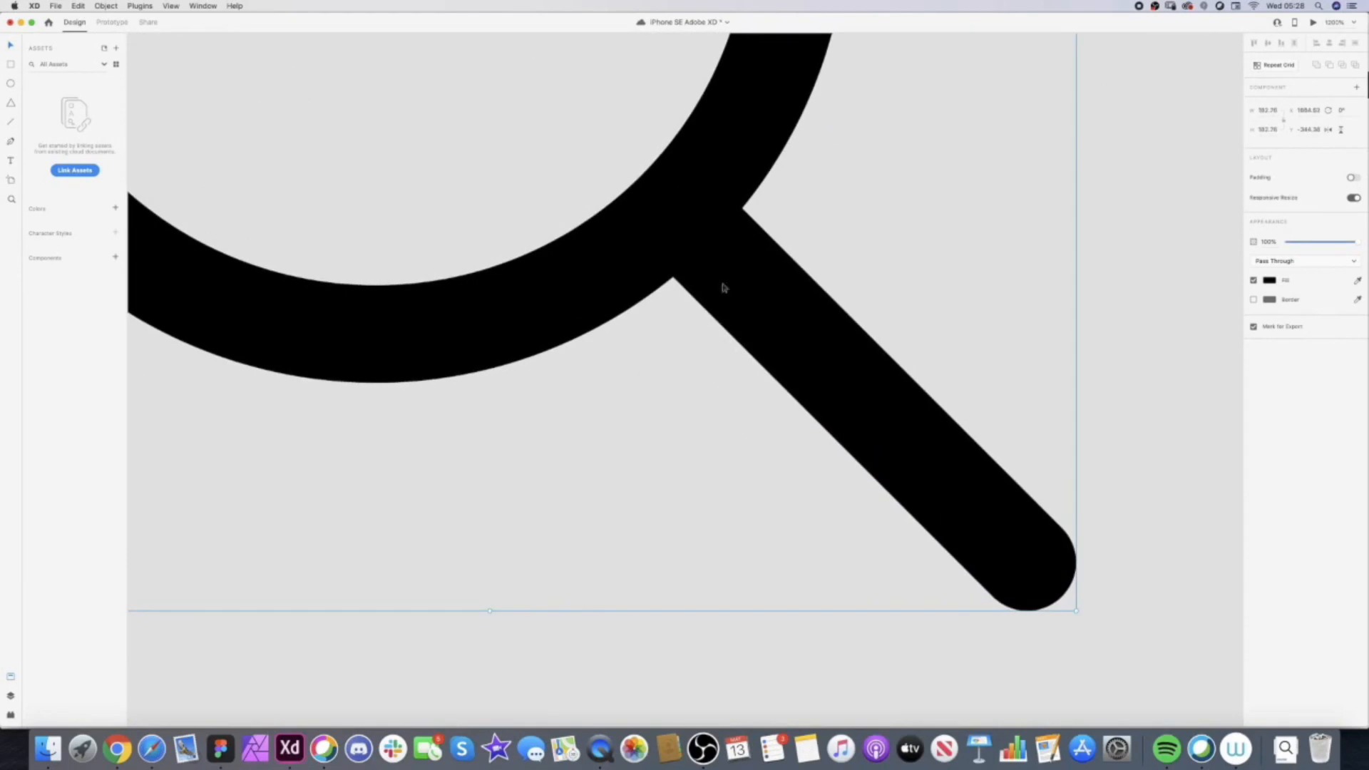
scroll(509, 325, "down", 6)
scroll(511, 327, "down", 8)
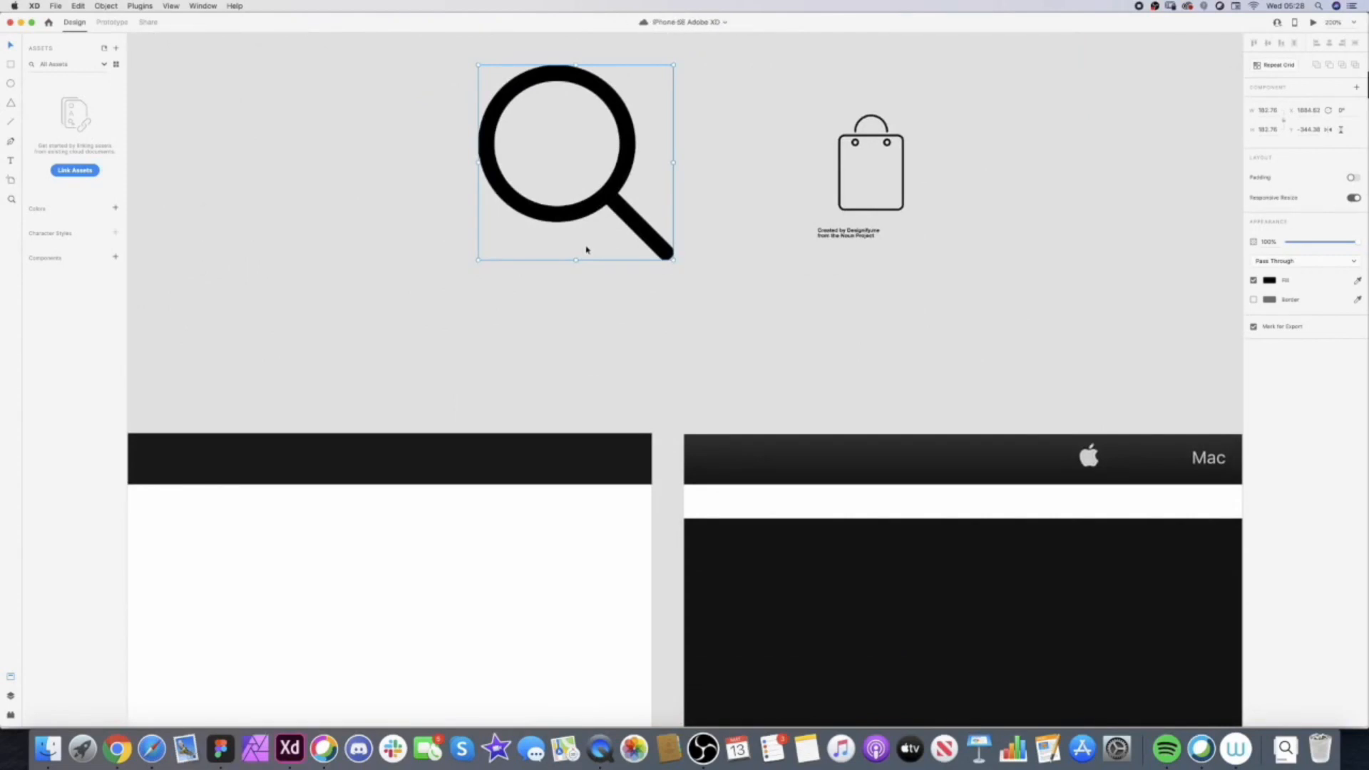
- Shrink the magnifying glass to roughly the bar's height, place it near the dark bar's right end and fill it white
left_click_drag(637, 235, 474, 498)
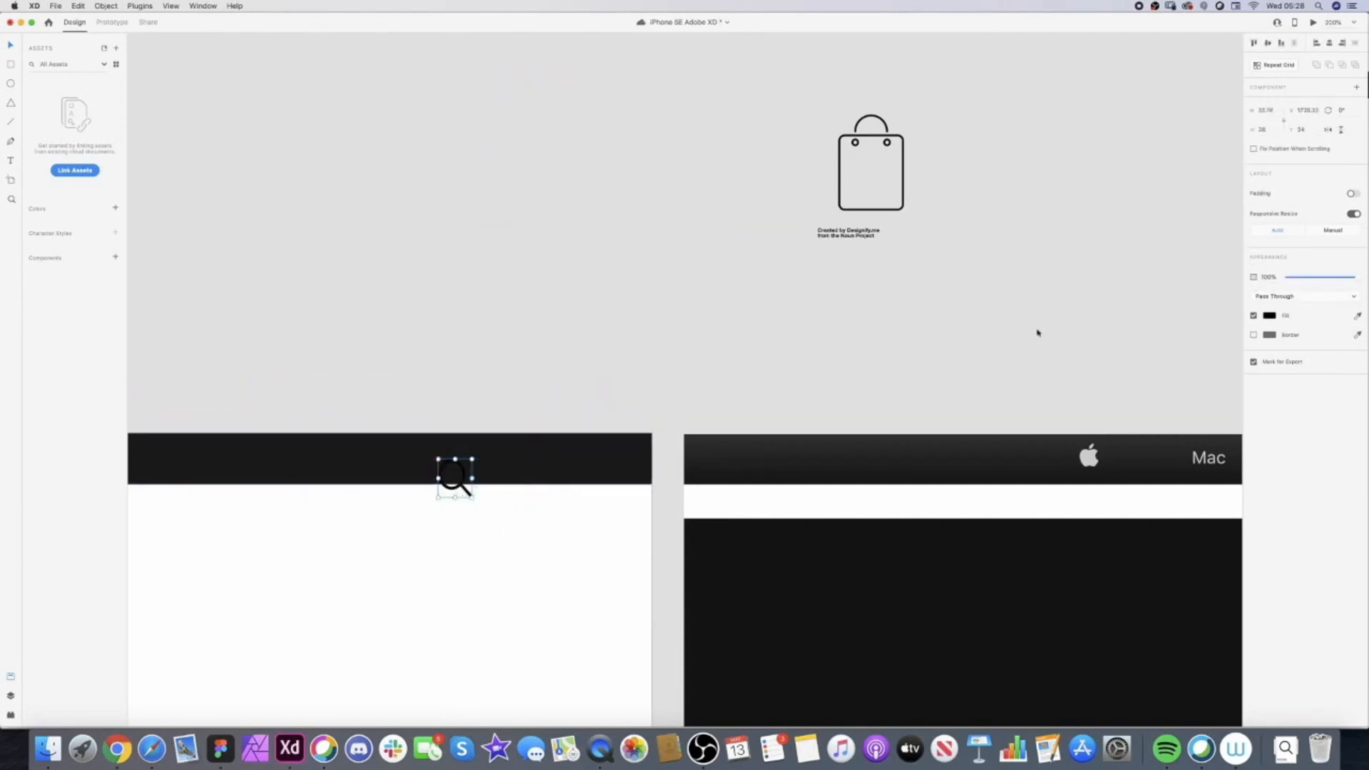
left_click(1284, 318)
left_click_drag(1165, 329, 984, 193)
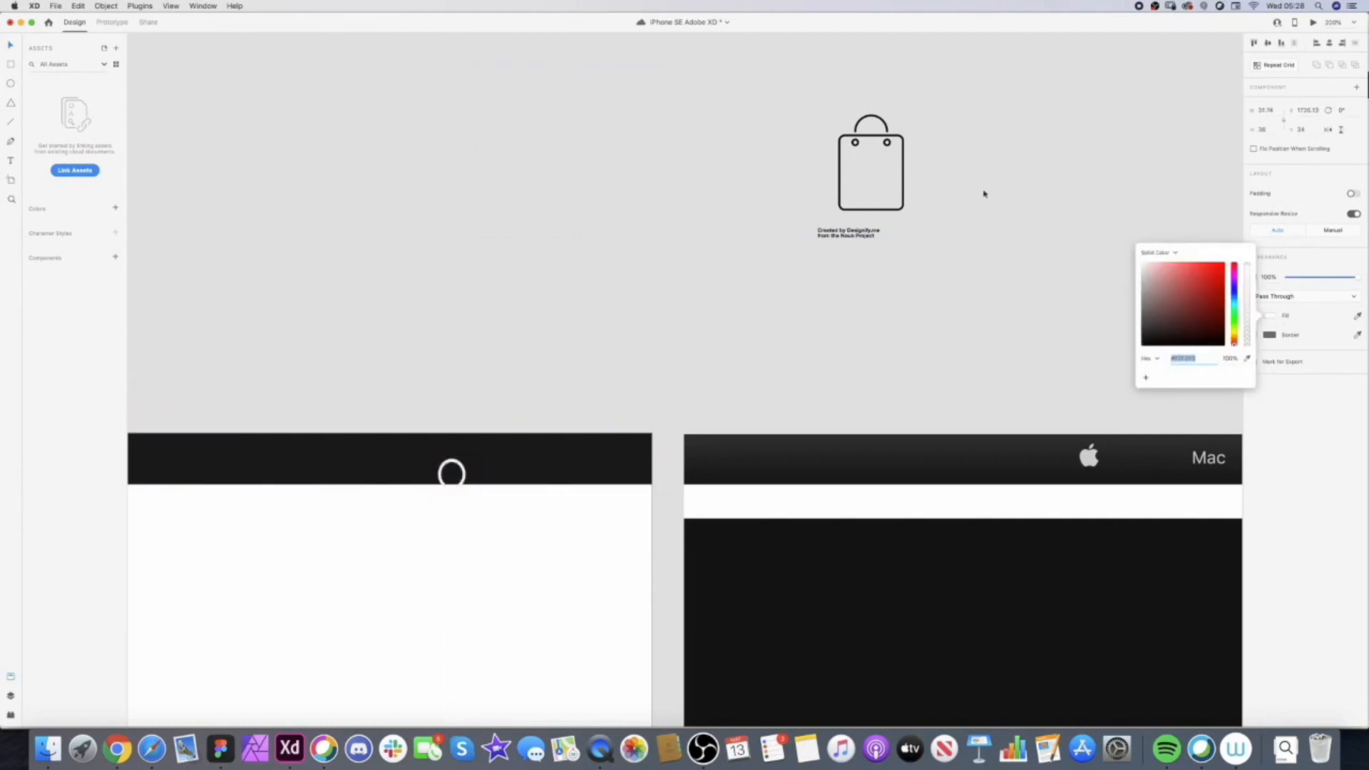
left_click(571, 292)
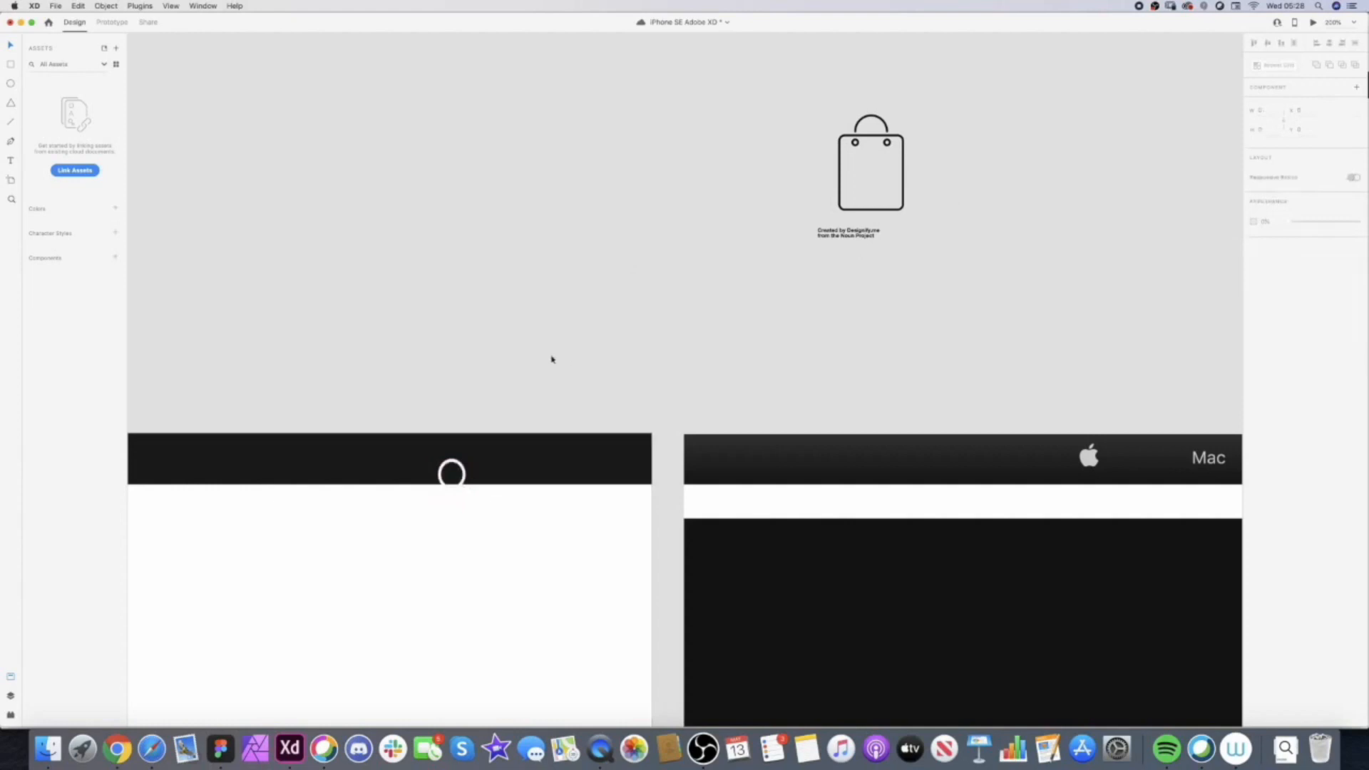
- Save the document and move the white magnifying glass up and slightly right so it sits fully inside the dark bar
scroll(551, 359, "down", 3)
scroll(551, 359, "left", 6)
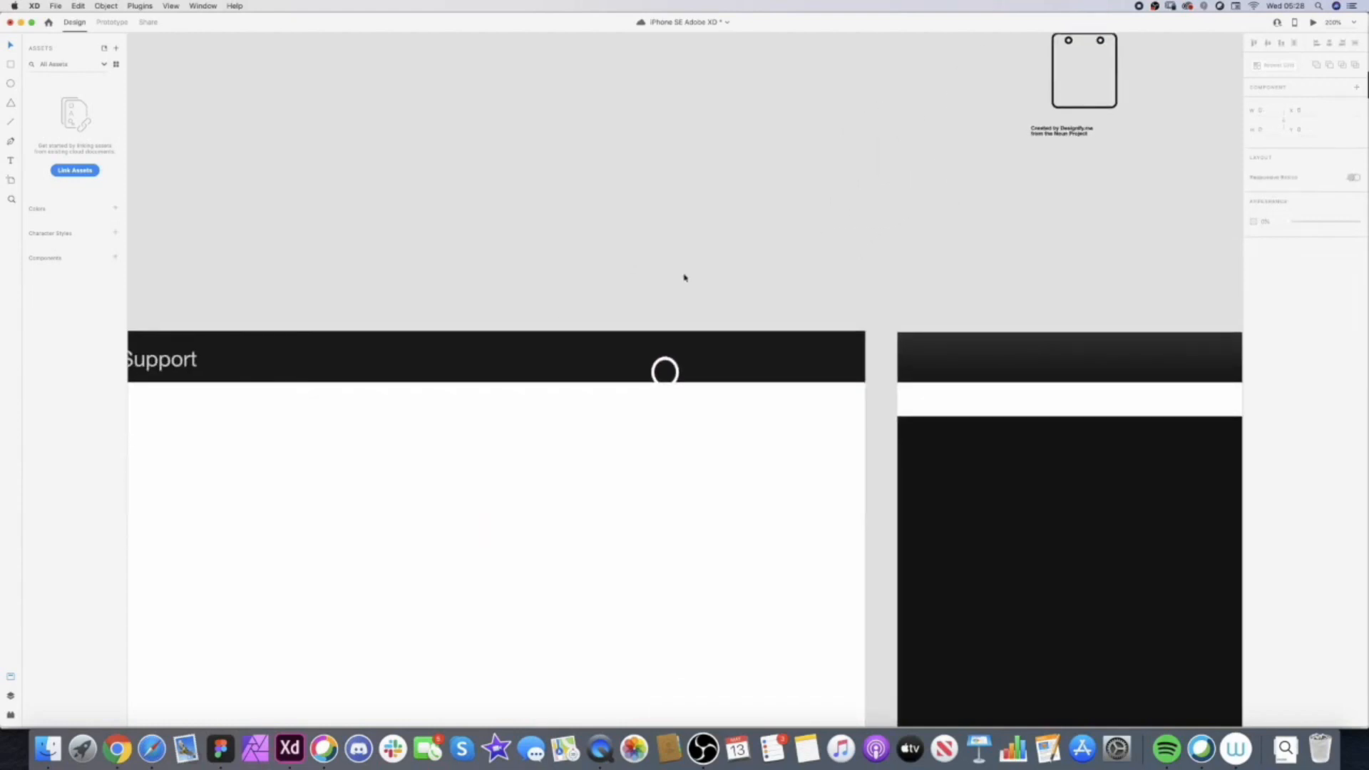
key("super+s")
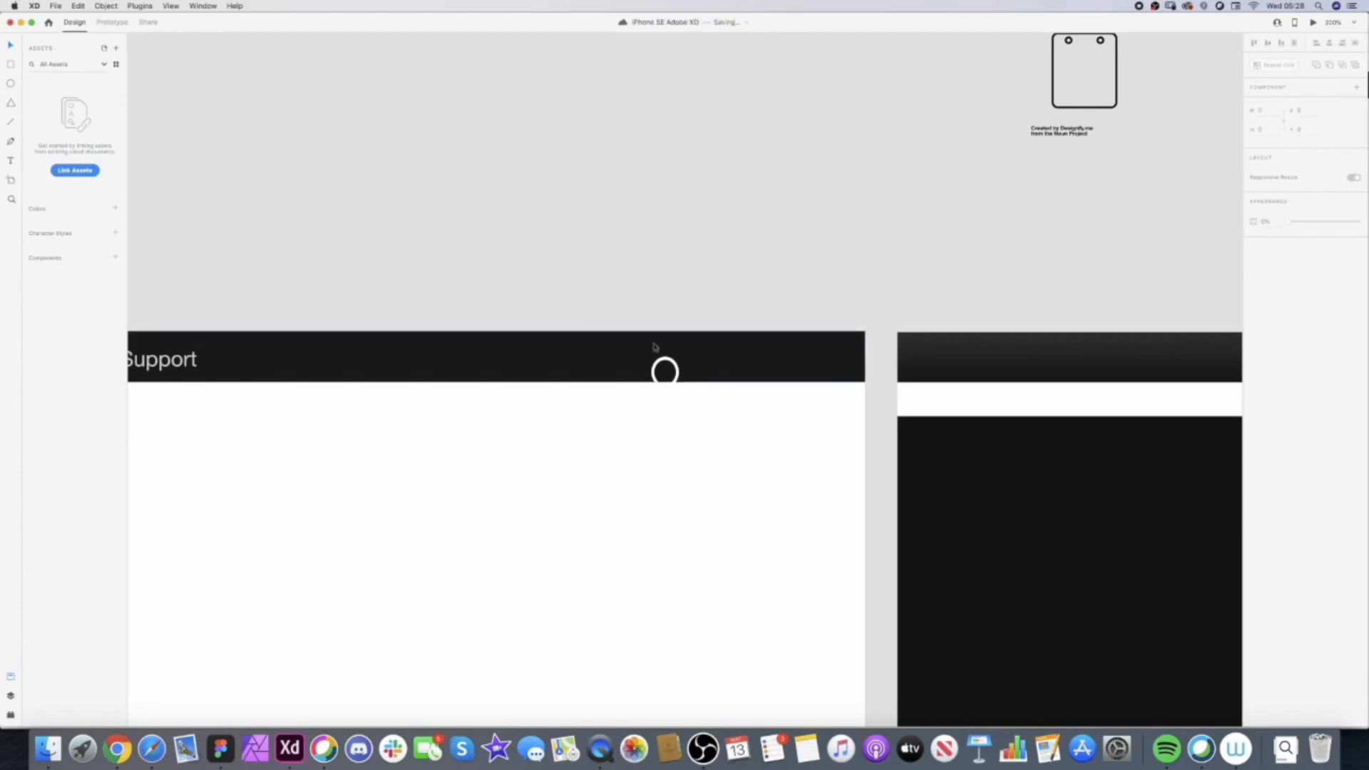
left_click_drag(667, 372, 688, 350)
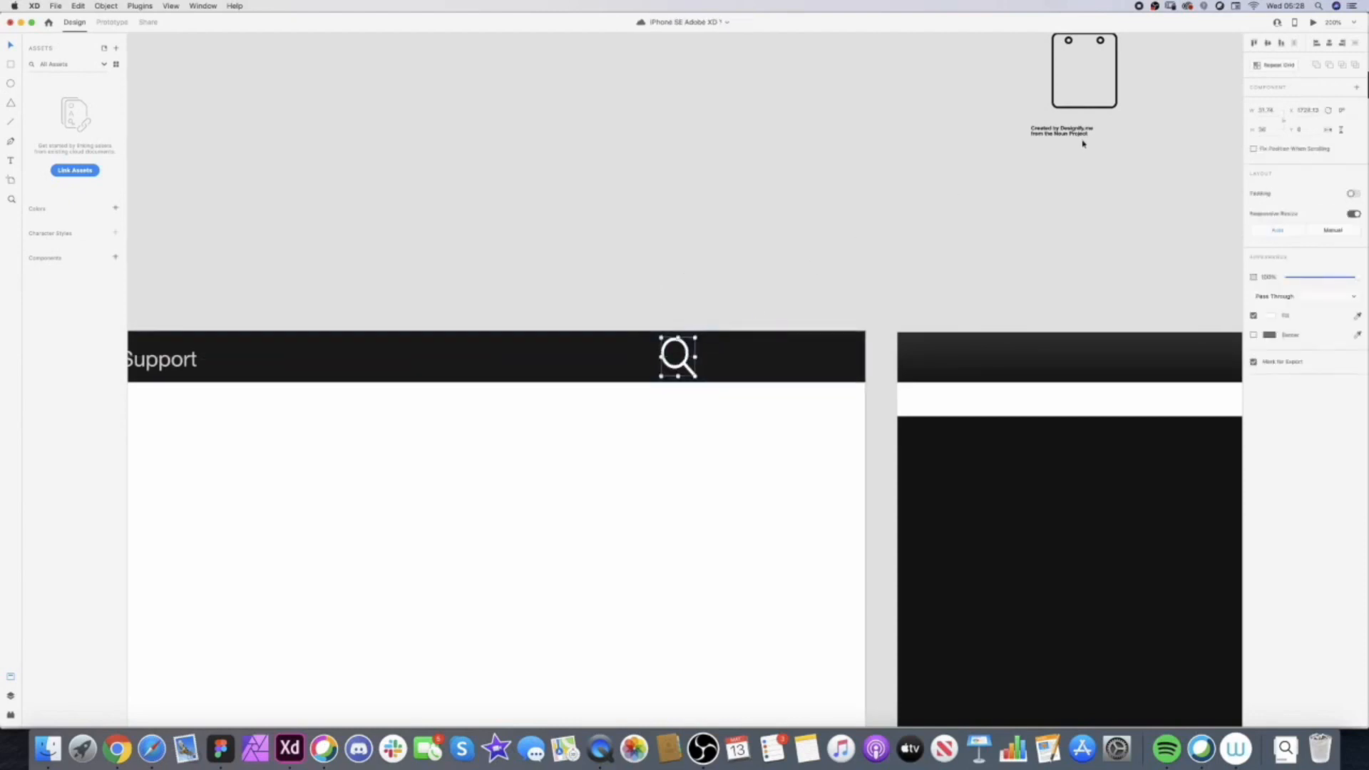
- Shrink the white magnifying glass in the dark bar to about 20 px tall
double_click(1060, 134)
left_click(1019, 164)
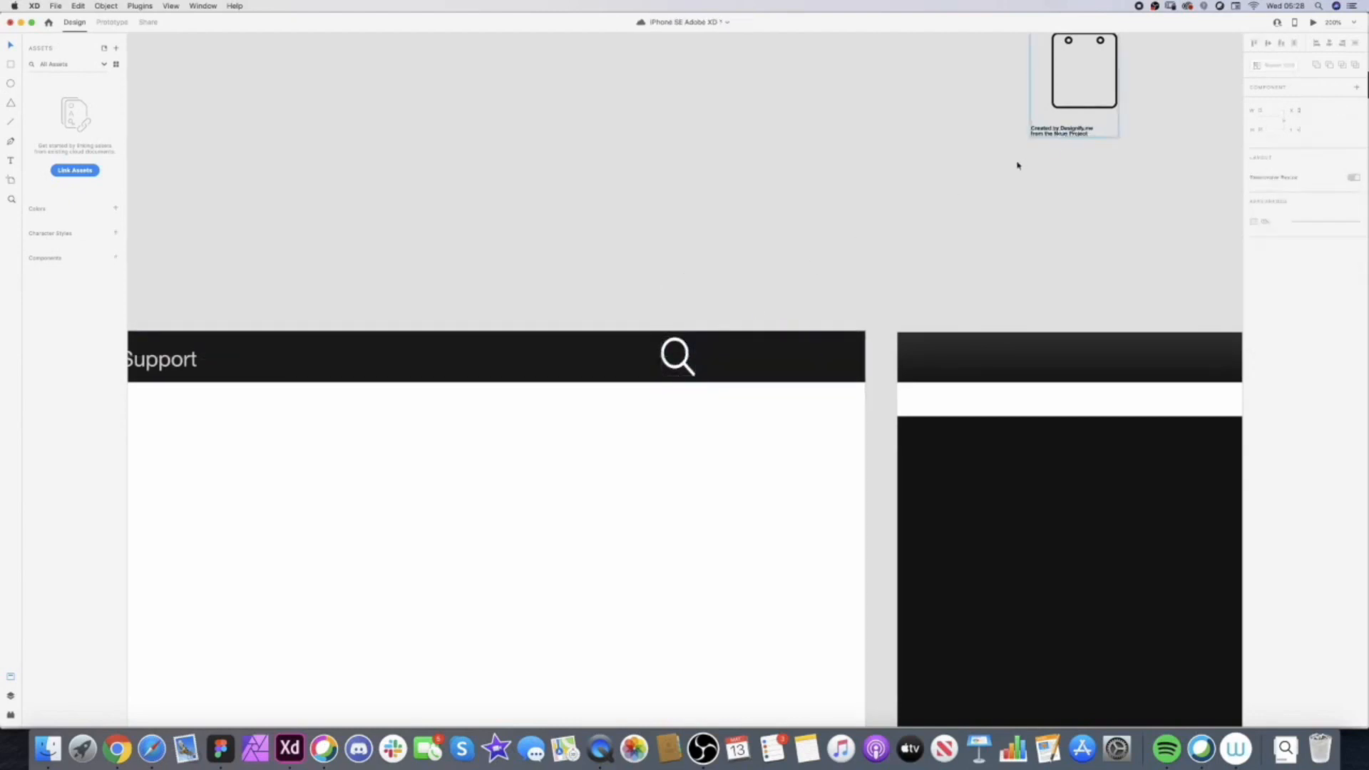
left_click_drag(669, 376, 511, 453)
scroll(526, 435, "up", 2)
left_click(529, 444)
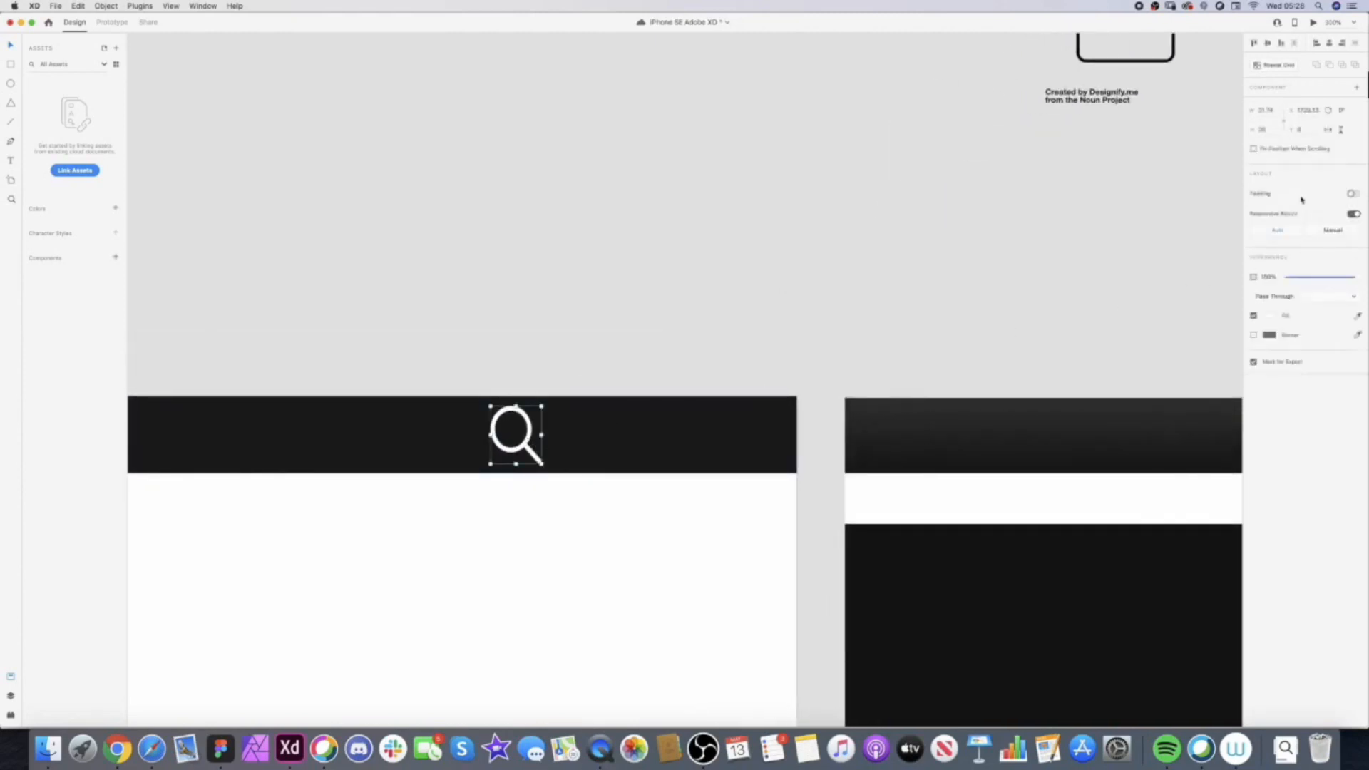
left_click(1271, 317)
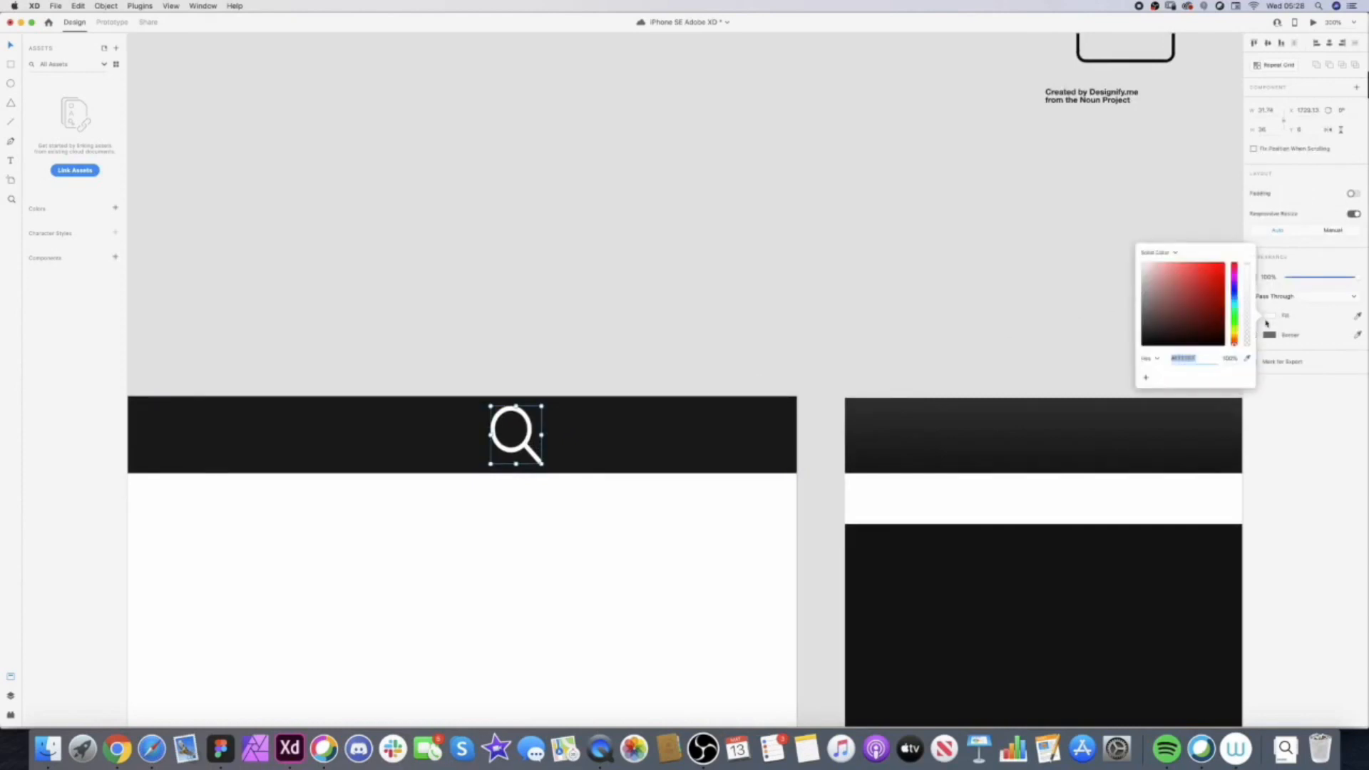
left_click(981, 283)
left_click(536, 458)
left_click_drag(541, 464, 535, 455)
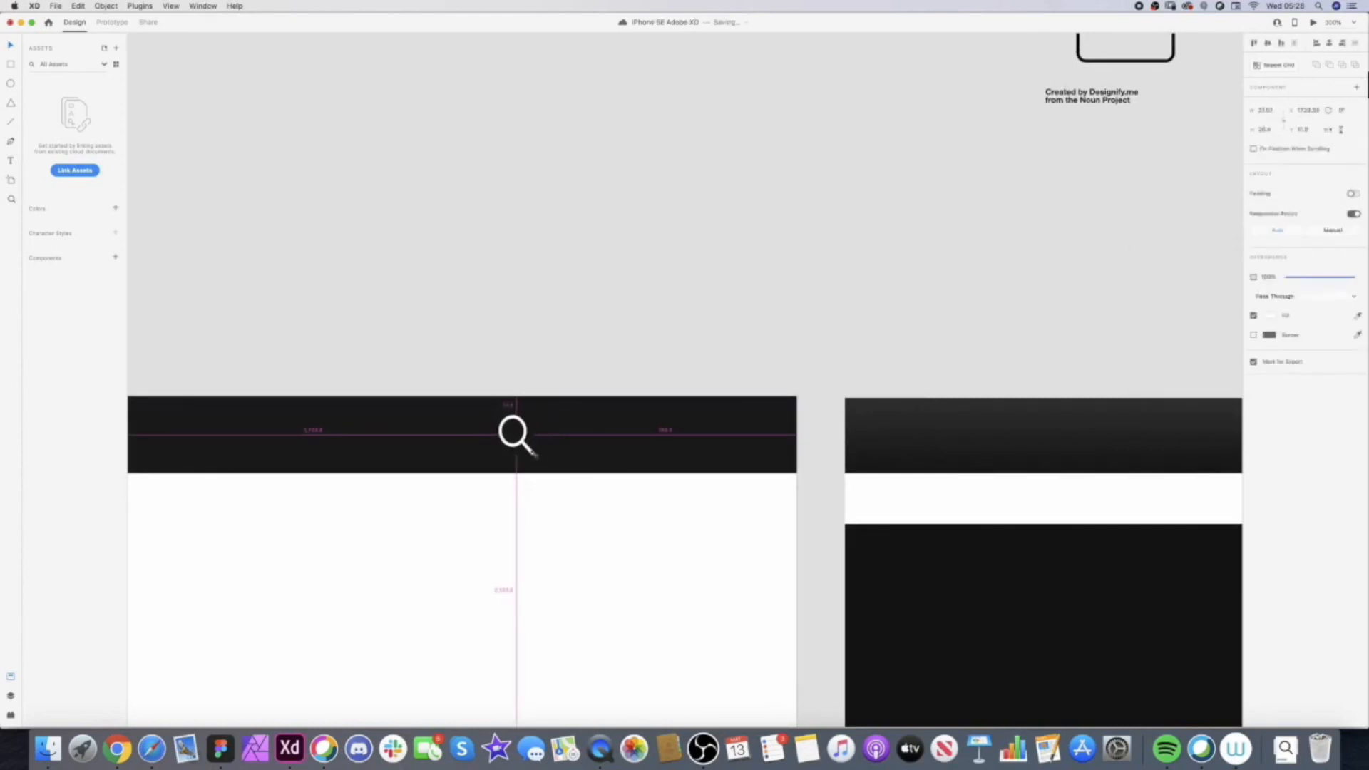
left_click(572, 365)
- Give the magnifying glass the same light-grey fill as the Support label and move it left along the bar, closer to that label
scroll(579, 368, "down", 5)
scroll(580, 370, "down", 3)
left_click_drag(681, 395, 632, 414)
left_click(433, 407, "super")
left_click(439, 407, "super")
left_click(431, 407, "super")
left_click_drag(420, 407, 698, 400)
left_click(283, 363)
left_click(1271, 412)
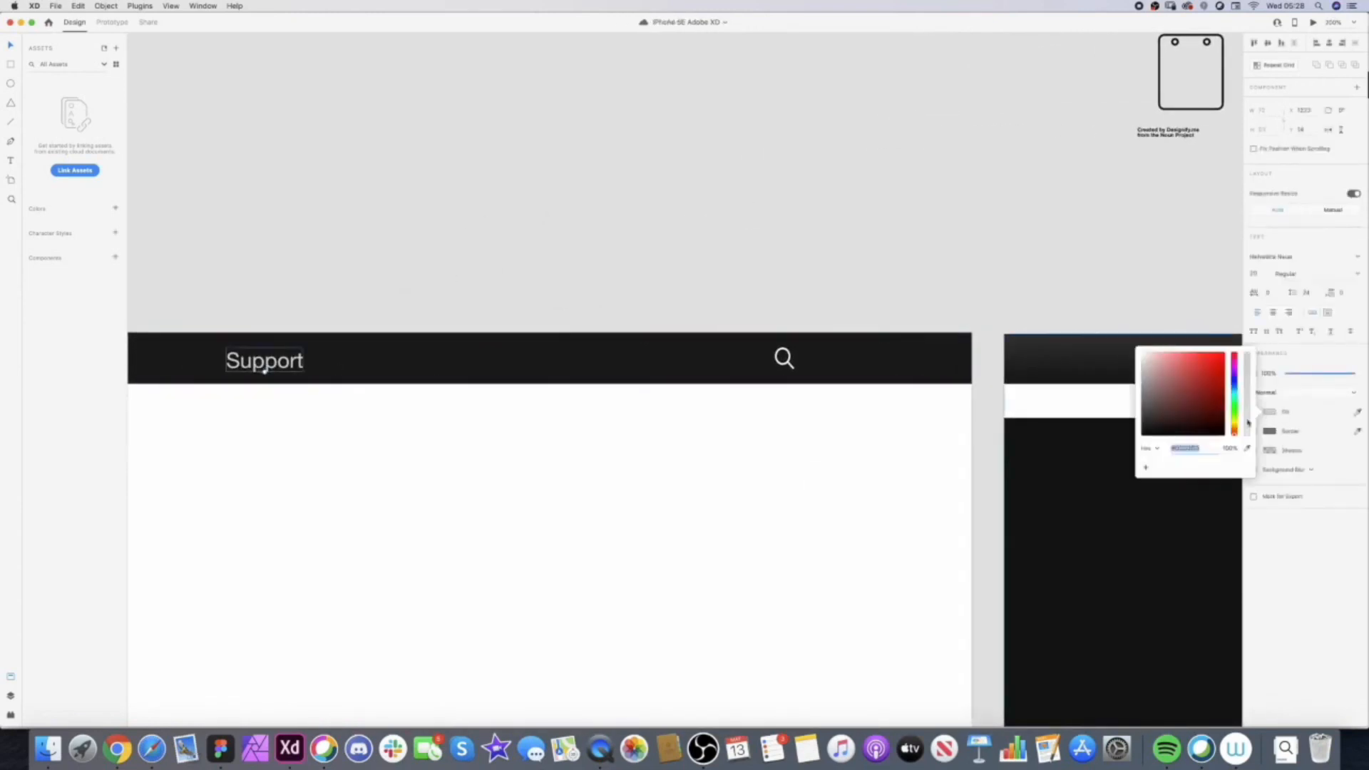
left_click(771, 242)
left_click(790, 364)
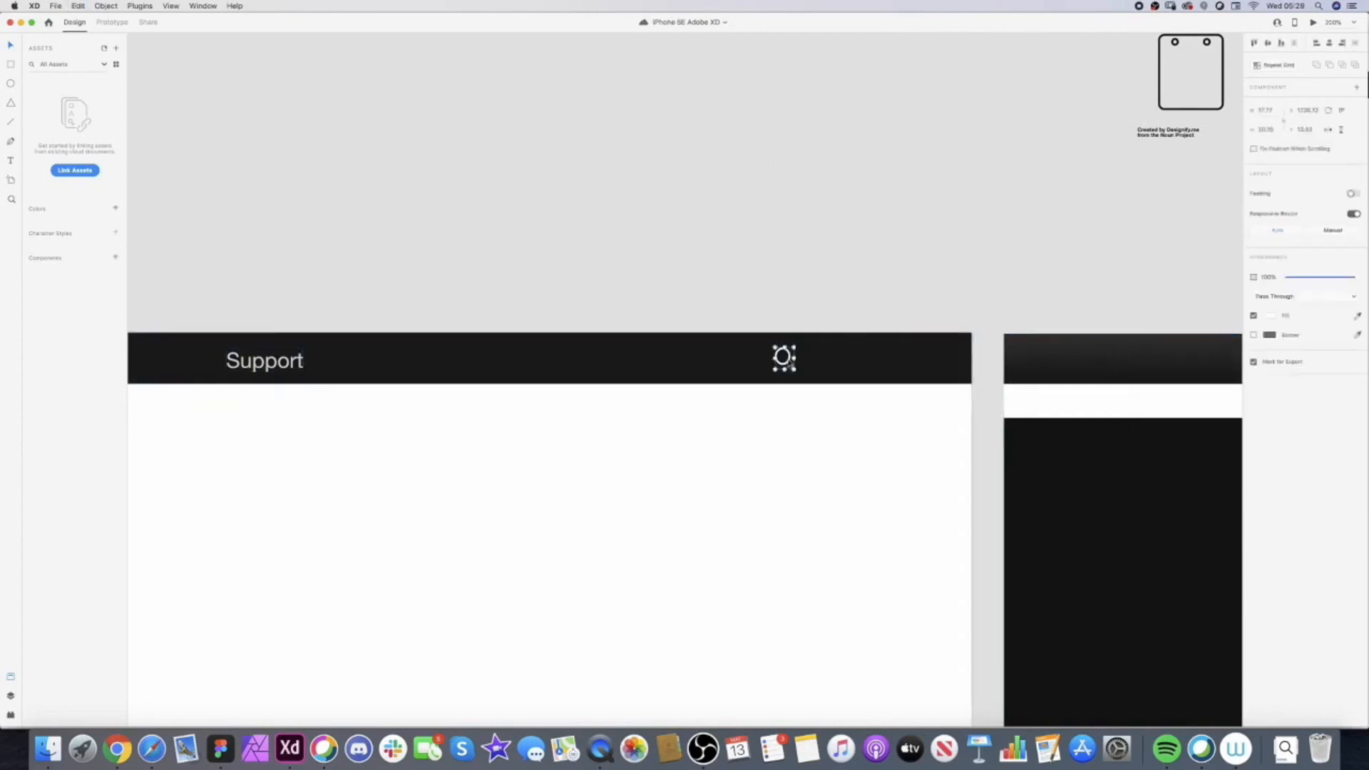
left_click(1272, 320)
key("Return")
left_click(877, 234)
left_click_drag(784, 360, 590, 365)
left_click(690, 276)
- Review the credit lines under the shopping bag icon and the icon attribution texts at the bottom of the iPhone SE artboard
left_click_drag(1034, 128, 716, 183)
left_click_drag(884, 87, 787, 196)
scroll(791, 189, "up", 2)
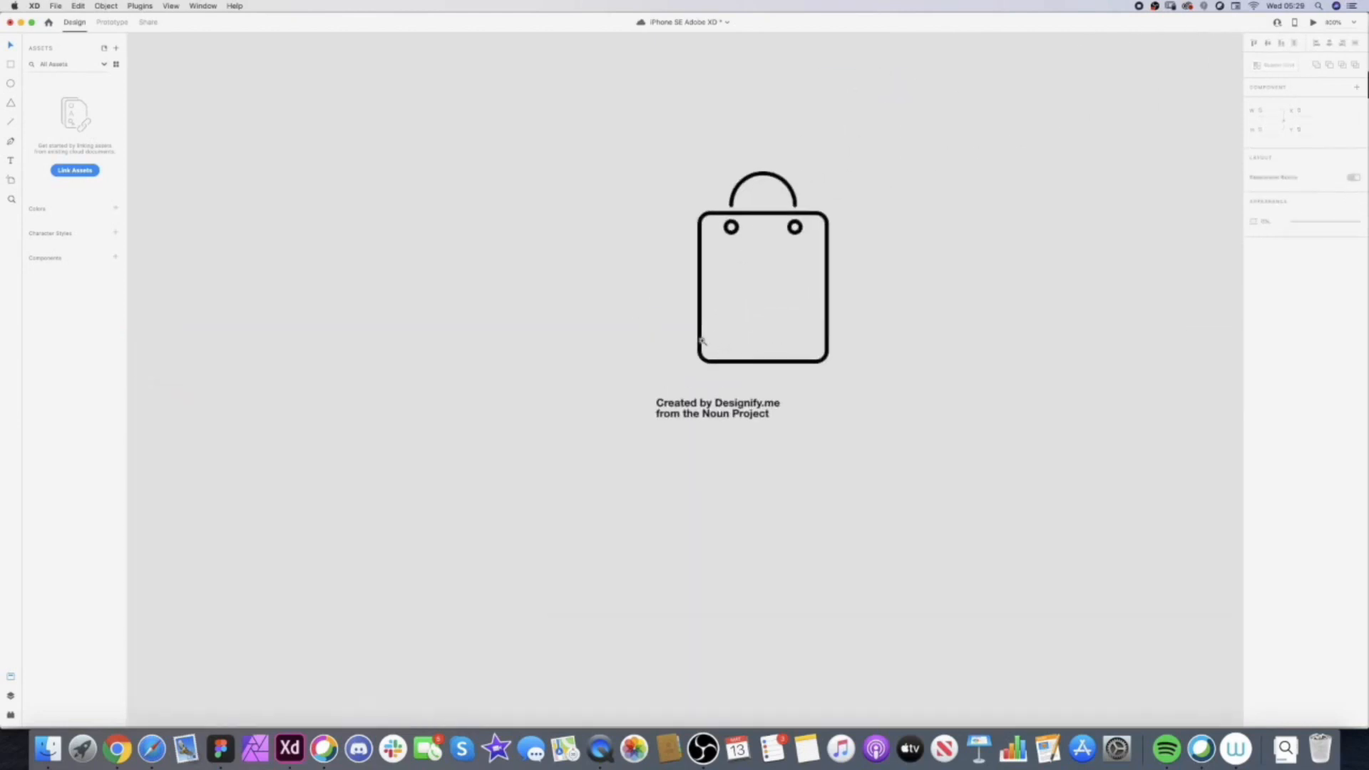
left_click_drag(695, 410, 719, 346)
scroll(697, 356, "down", 5)
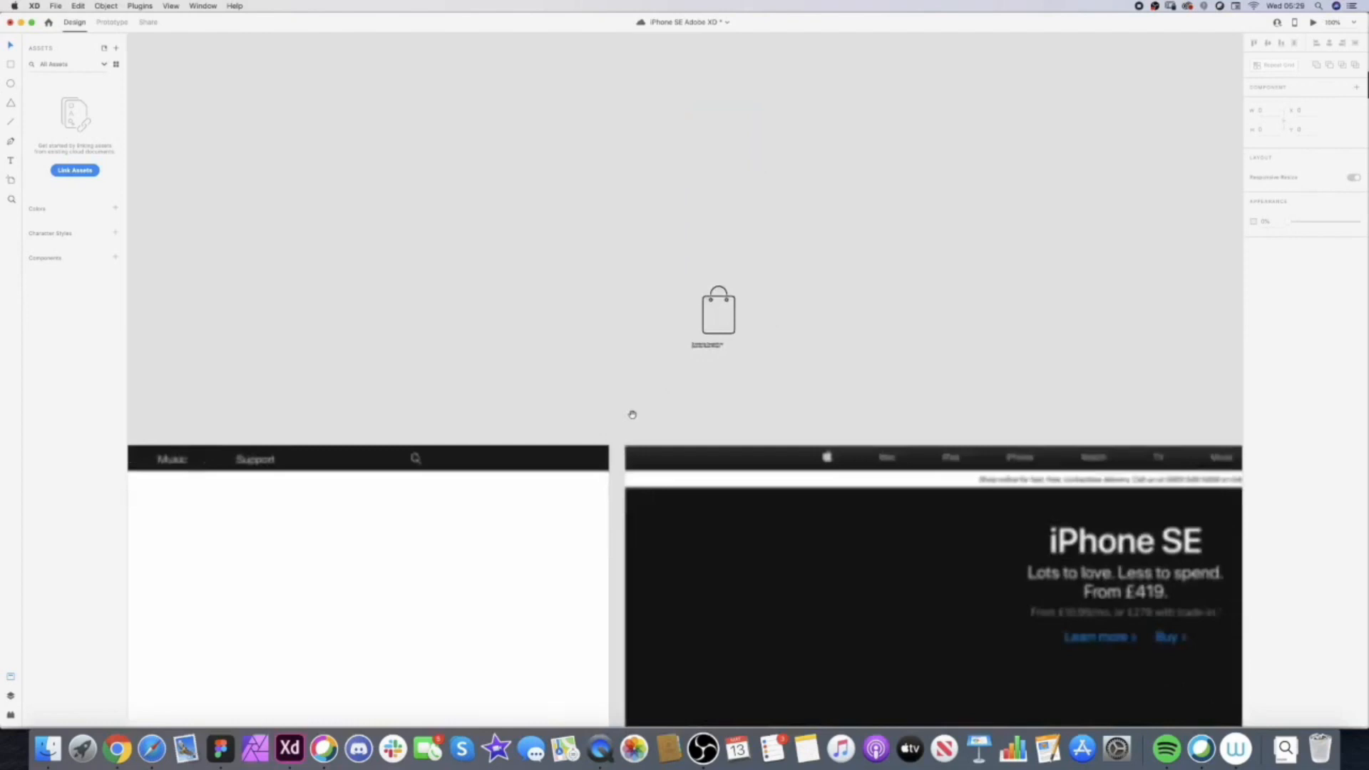
left_click_drag(599, 485, 770, 91)
left_click_drag(437, 446, 650, 144)
left_click_drag(343, 553, 544, 281)
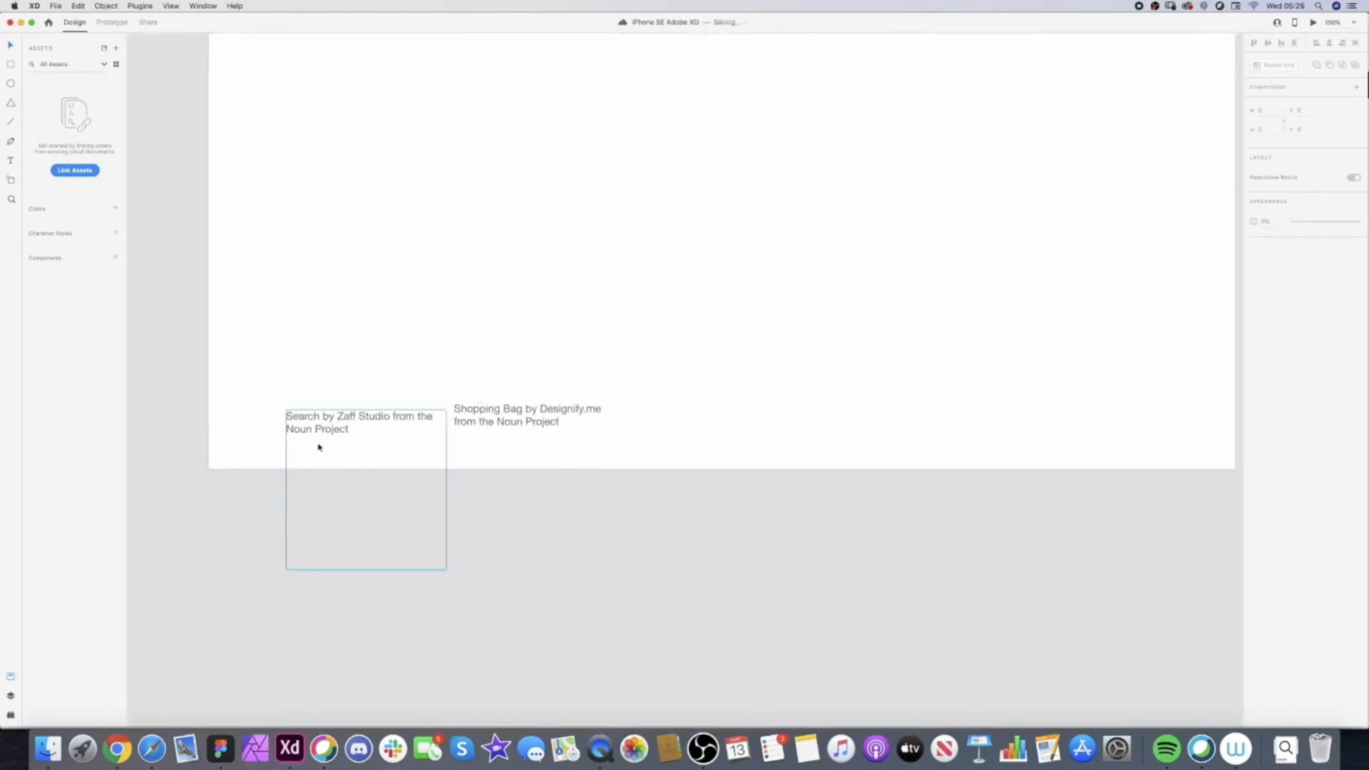
scroll(618, 320, "down", 1)
left_click_drag(644, 201, 476, 605)
left_click_drag(670, 172, 581, 321)
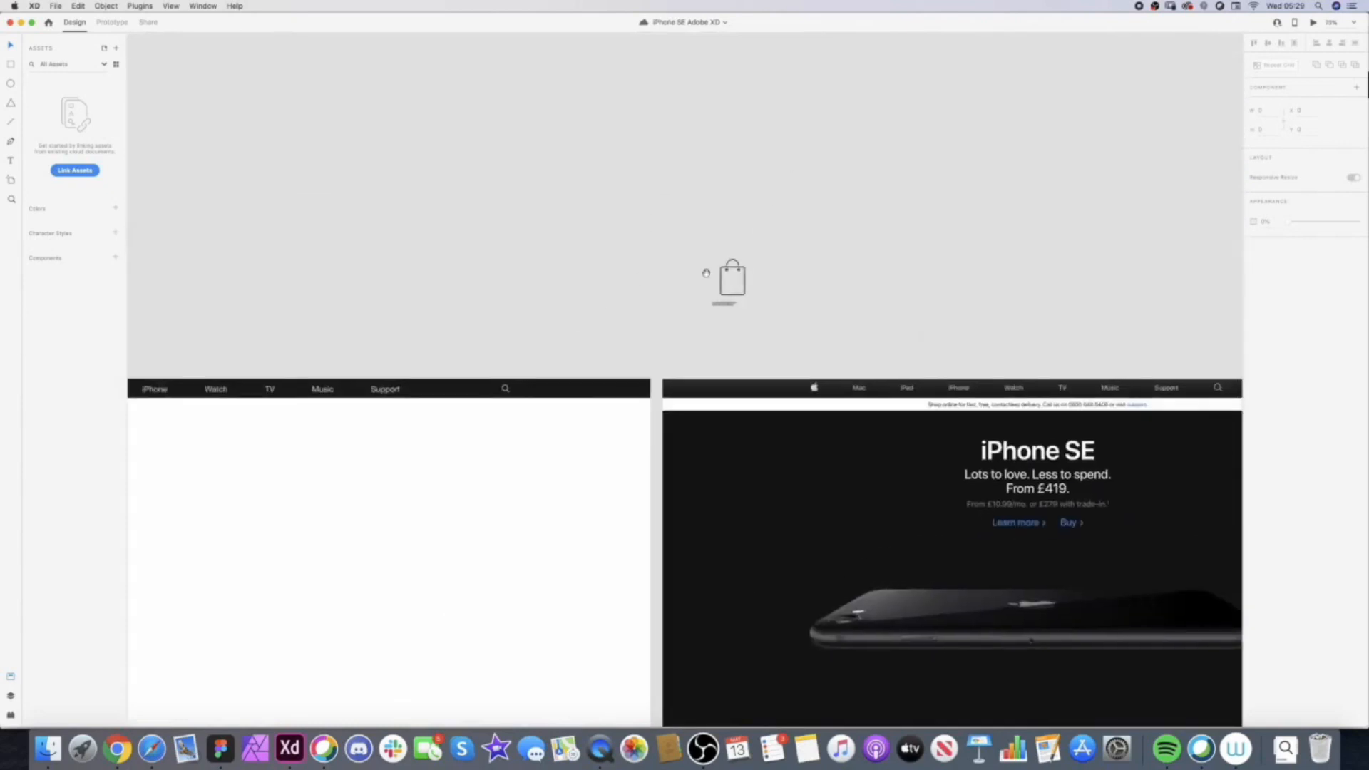
- Delete the two credit text lines beneath the shopping bag icon
left_click(711, 298, "super")
left_click(711, 299, "super")
left_click(711, 299, "super")
left_click(711, 299, "super")
left_click(711, 299, "super")
double_click(747, 318)
key("Delete")
left_click(747, 318)
key("Delete")
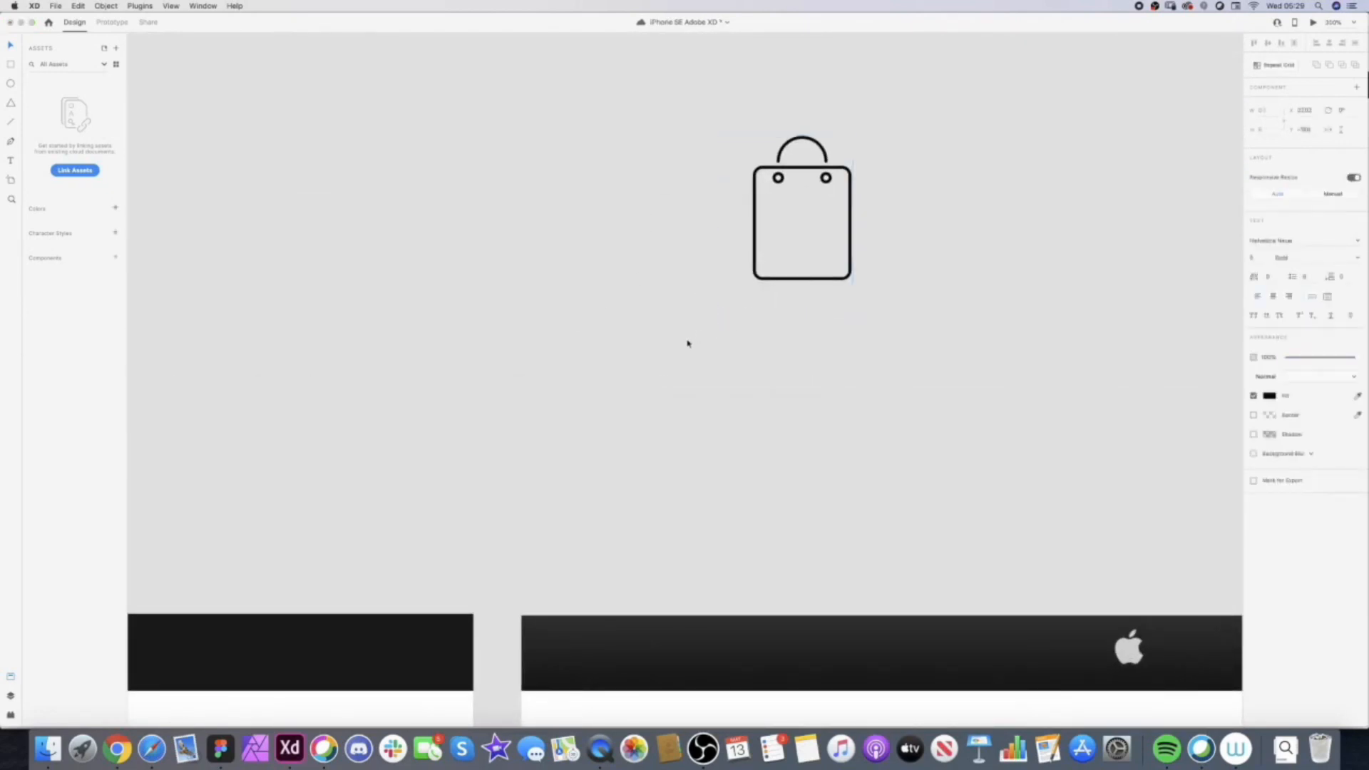
- Scale the shopping bag icon down to about 58 px tall and fill it white
left_click(802, 140)
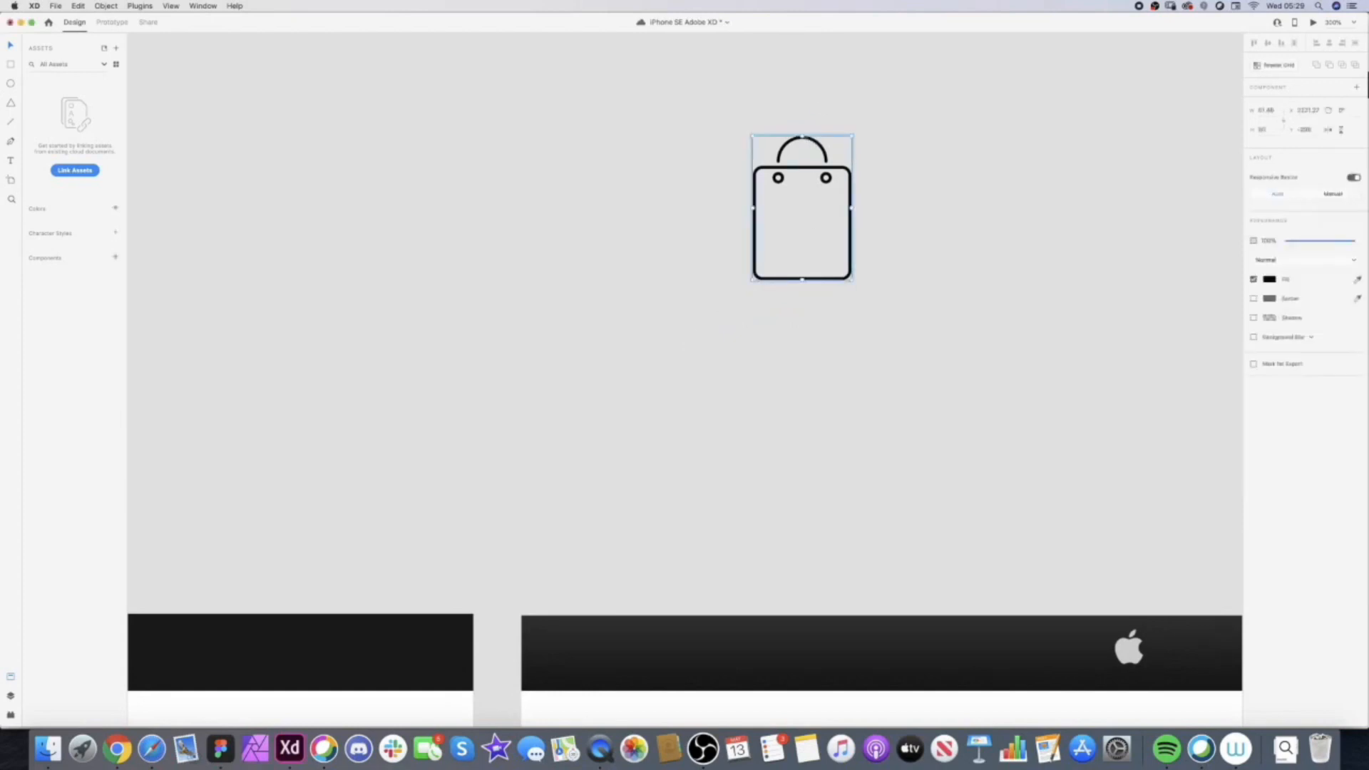
left_click_drag(802, 136, 793, 161)
left_click_drag(699, 220, 963, 165)
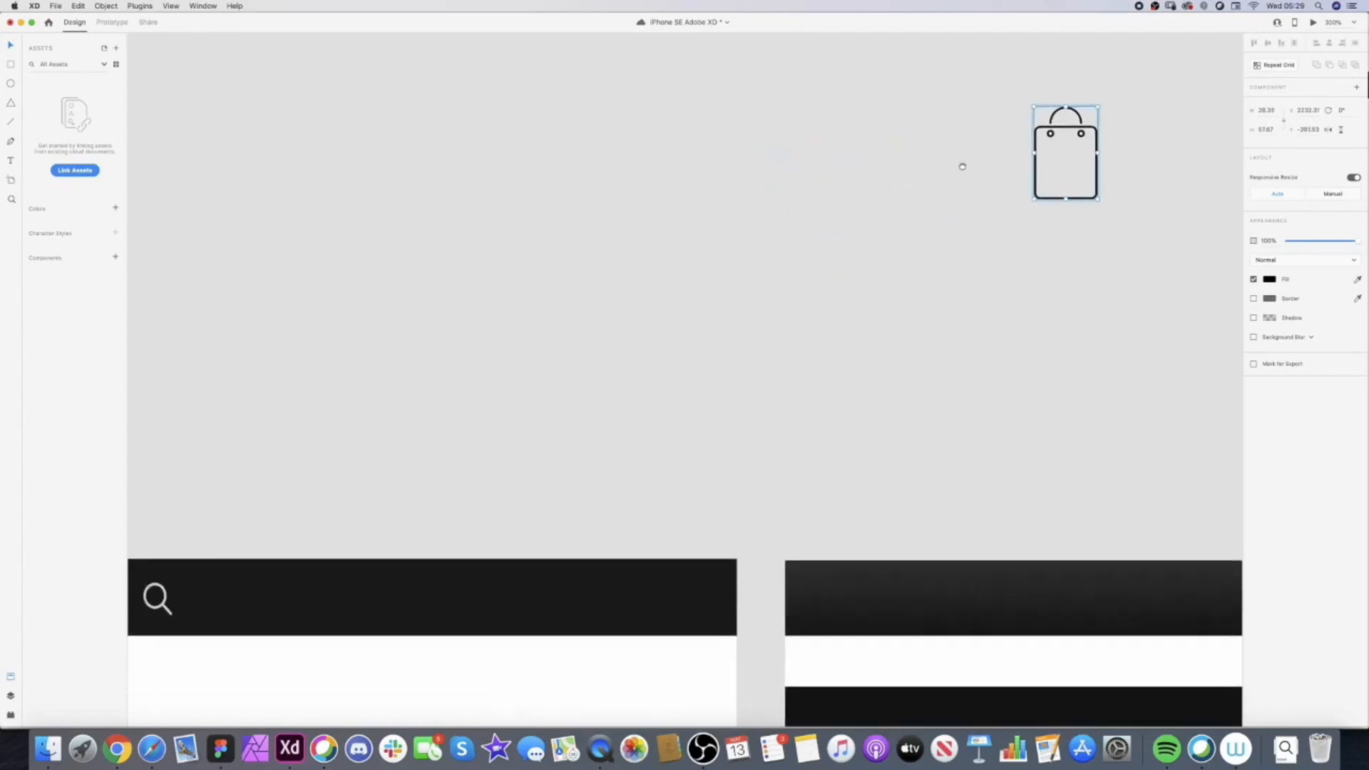
left_click(1270, 280)
left_click_drag(1194, 277, 1024, 177)
left_click(1055, 102)
- Place the bag icon in the dark bar just right of the magnifying glass and shrink it to about 14 by 20 px
left_click(1085, 125)
left_click_drag(1097, 105, 232, 590)
scroll(362, 554, "left", 4)
scroll(364, 549, "up", 5)
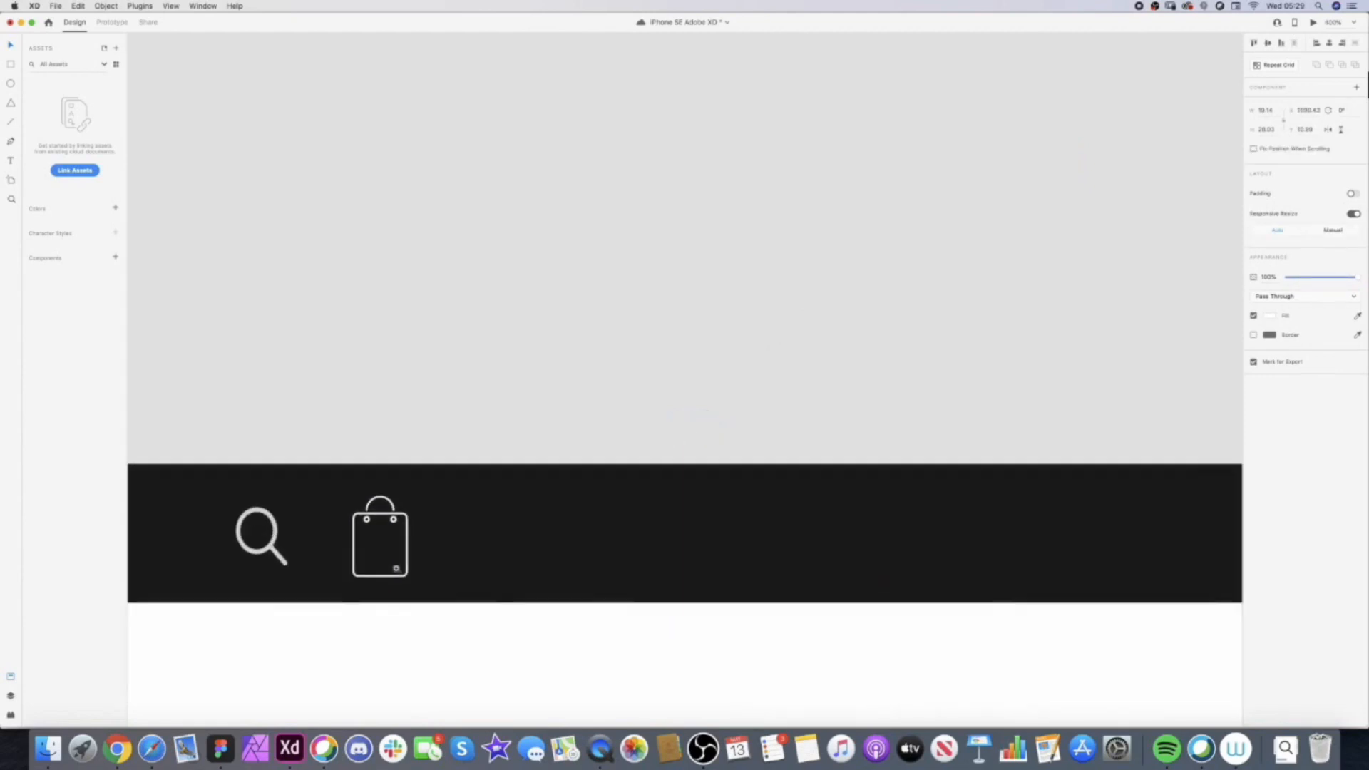
left_click(413, 581)
left_click(410, 579)
left_click_drag(412, 580, 404, 568)
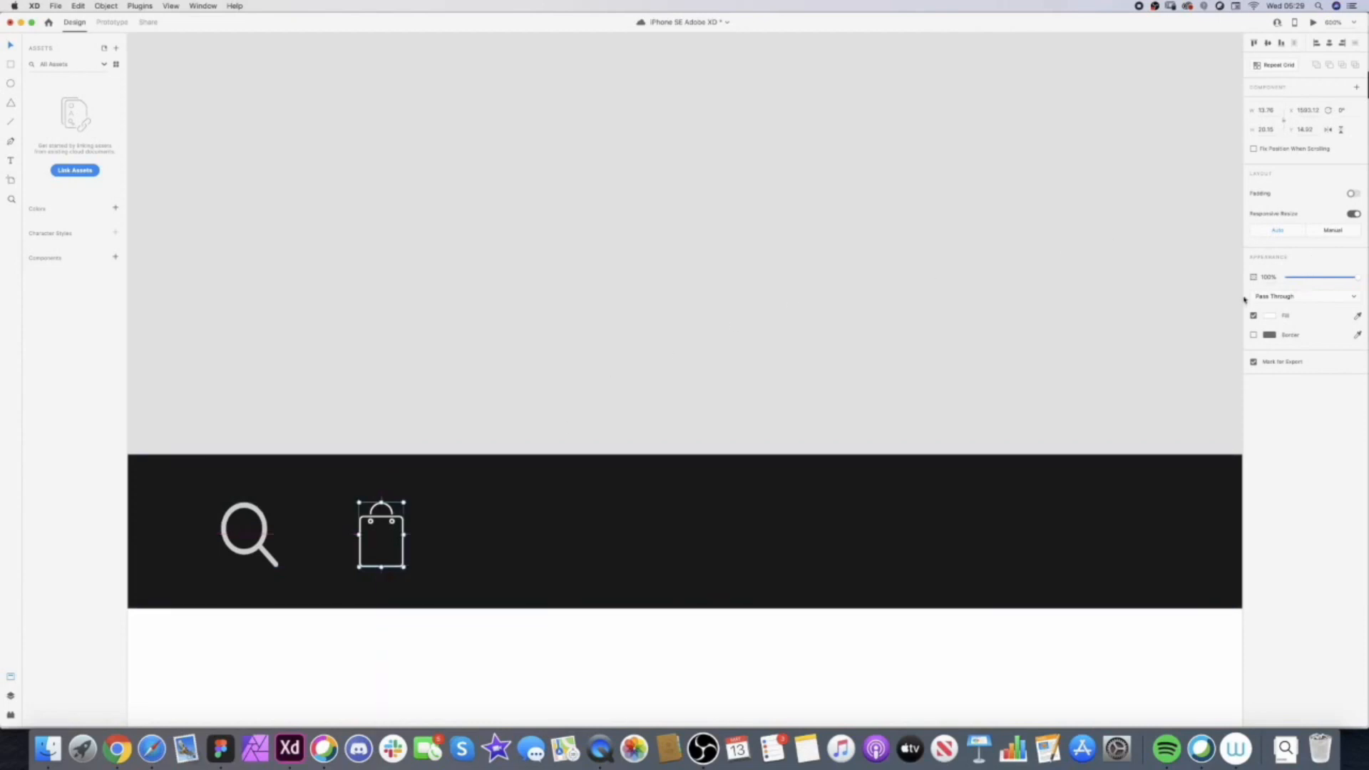
- Move the bag icon 30 px to the right along the dark bar
left_click(1188, 299)
left_click(391, 522)
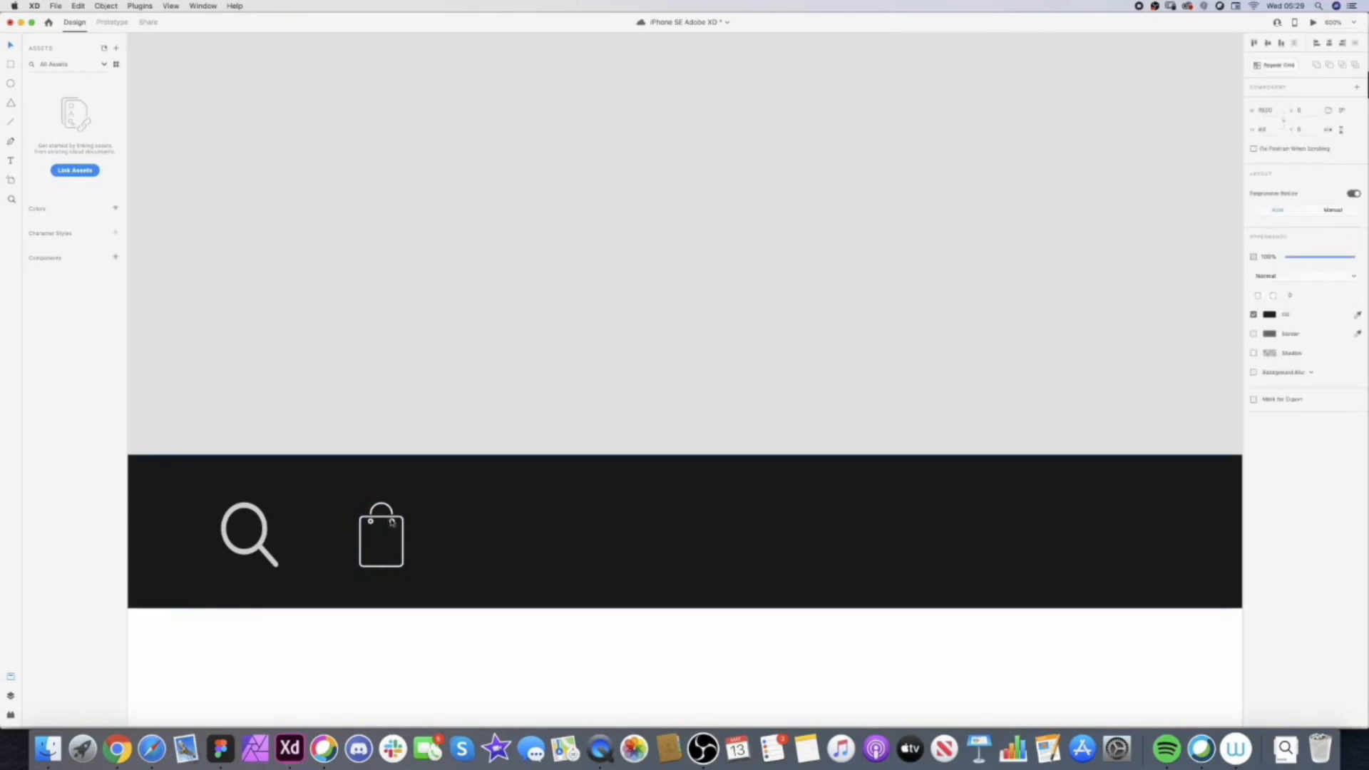
double_click(392, 521)
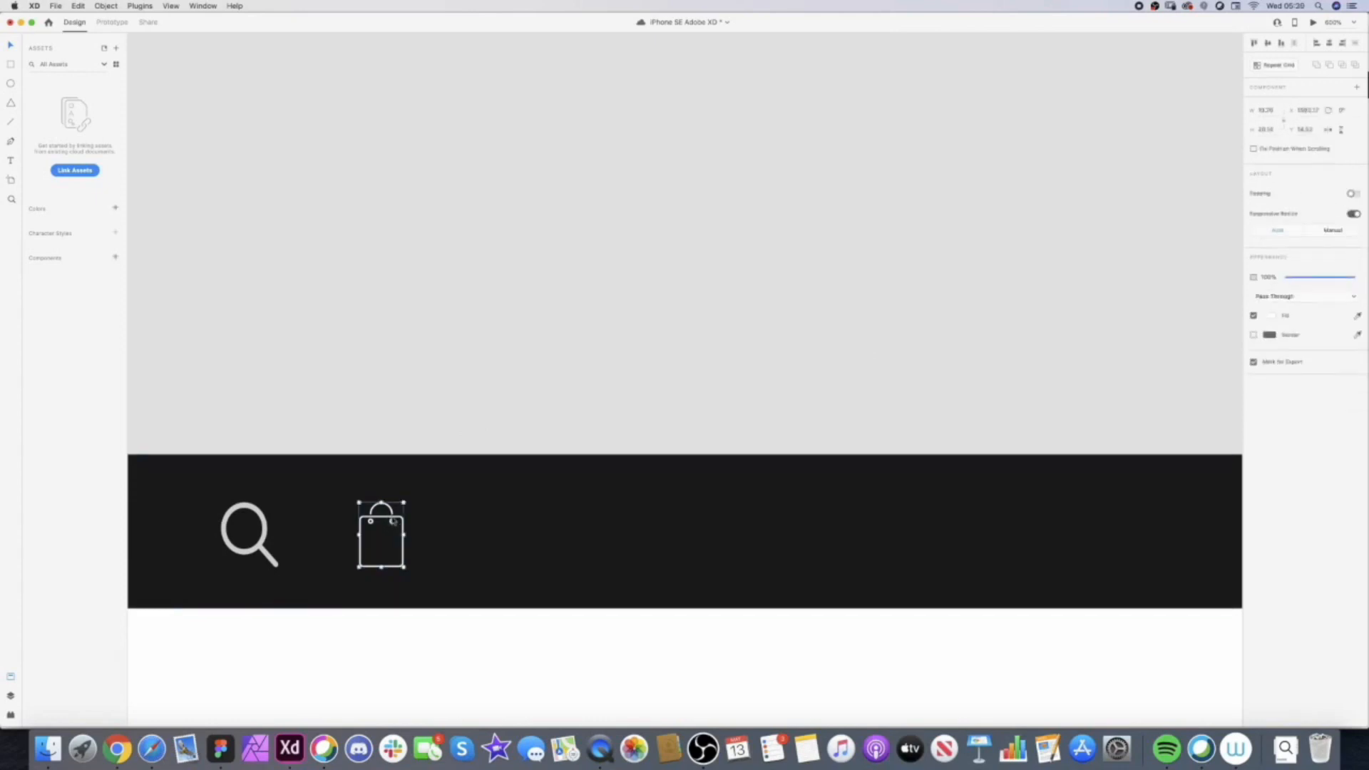
left_click_drag(403, 447, 794, 285)
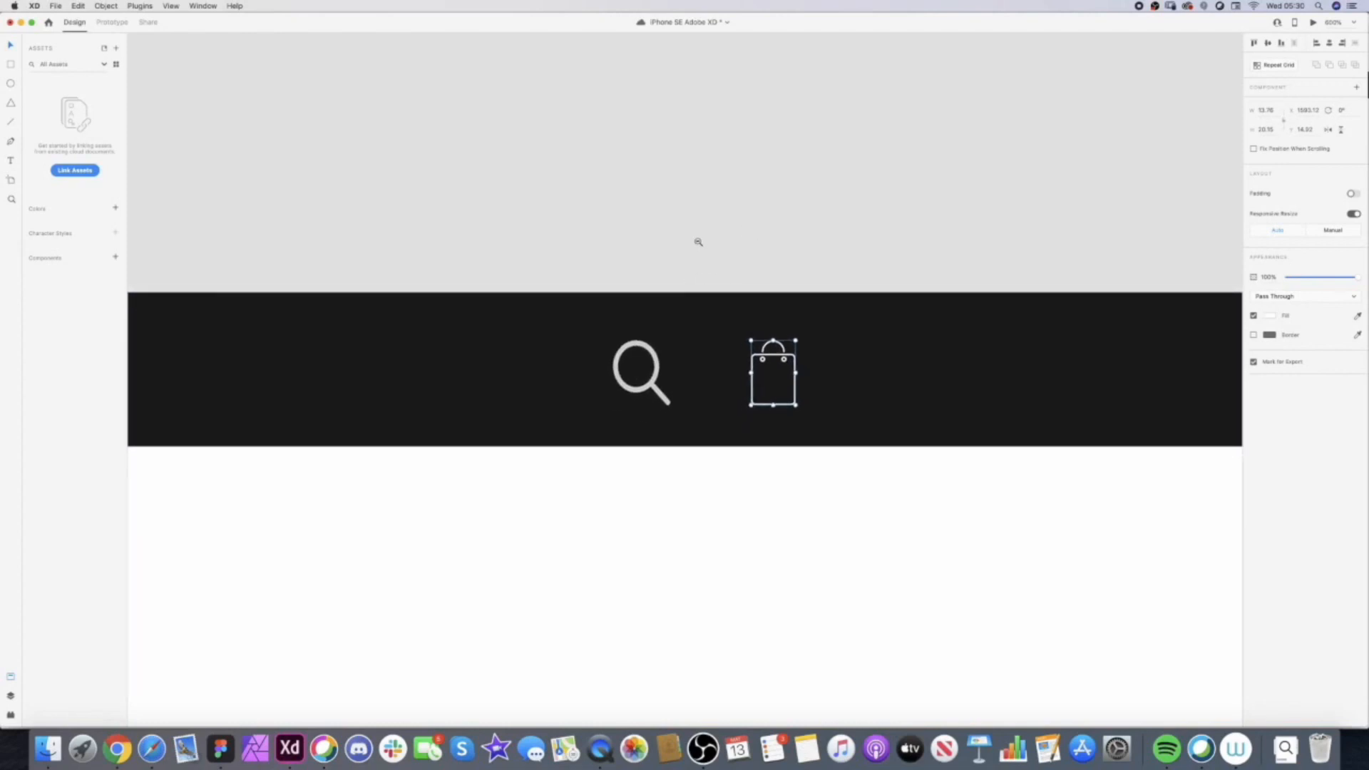
scroll(698, 239, "down", 5)
key("shift+Right")
key("shift+Right")
key("shift+Right")
- Move the magnifying glass about 50 px left along the bar, widening its gap to the bag icon
left_click(672, 309, "shift")
scroll(440, 324, "down", 10)
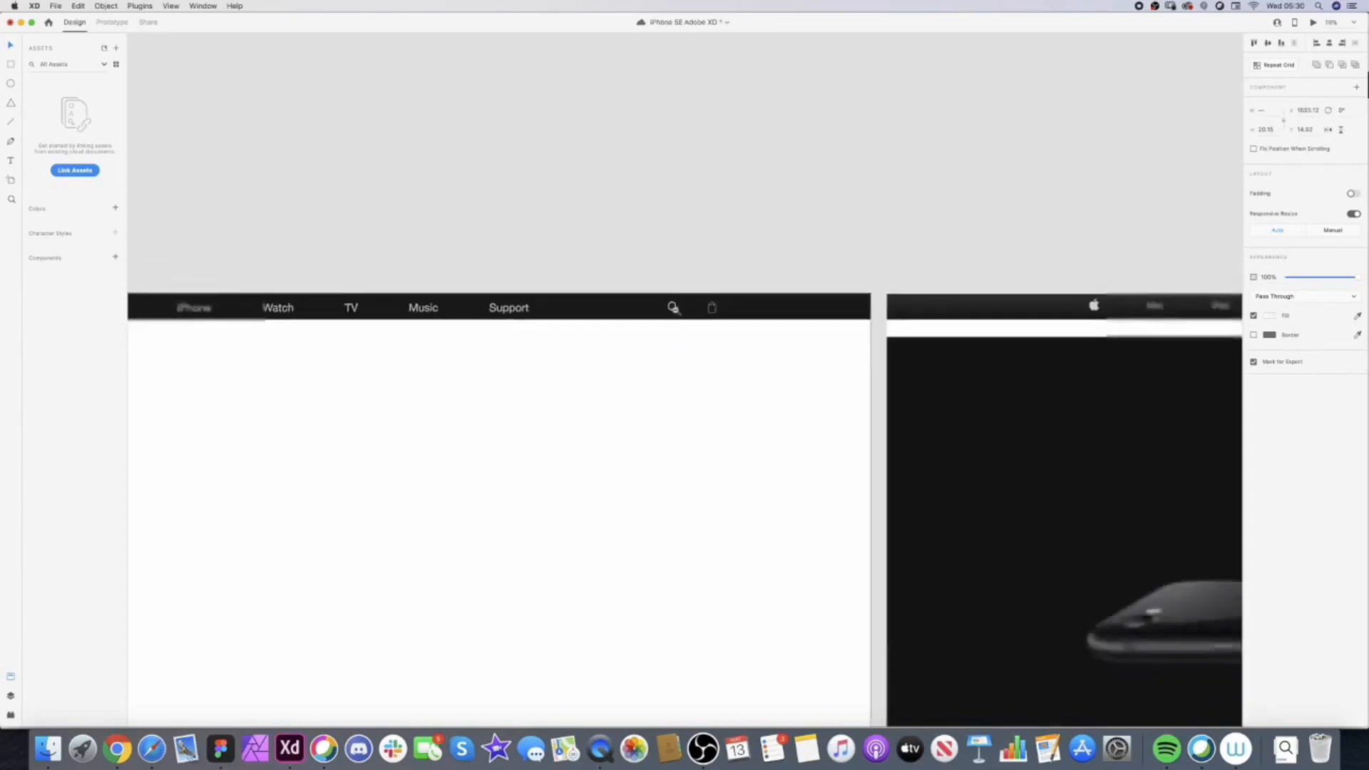
left_click_drag(440, 324, 678, 300)
left_click(664, 305)
left_click(626, 285)
key("shift+Left")
key("shift+Left")
key("shift+Left")
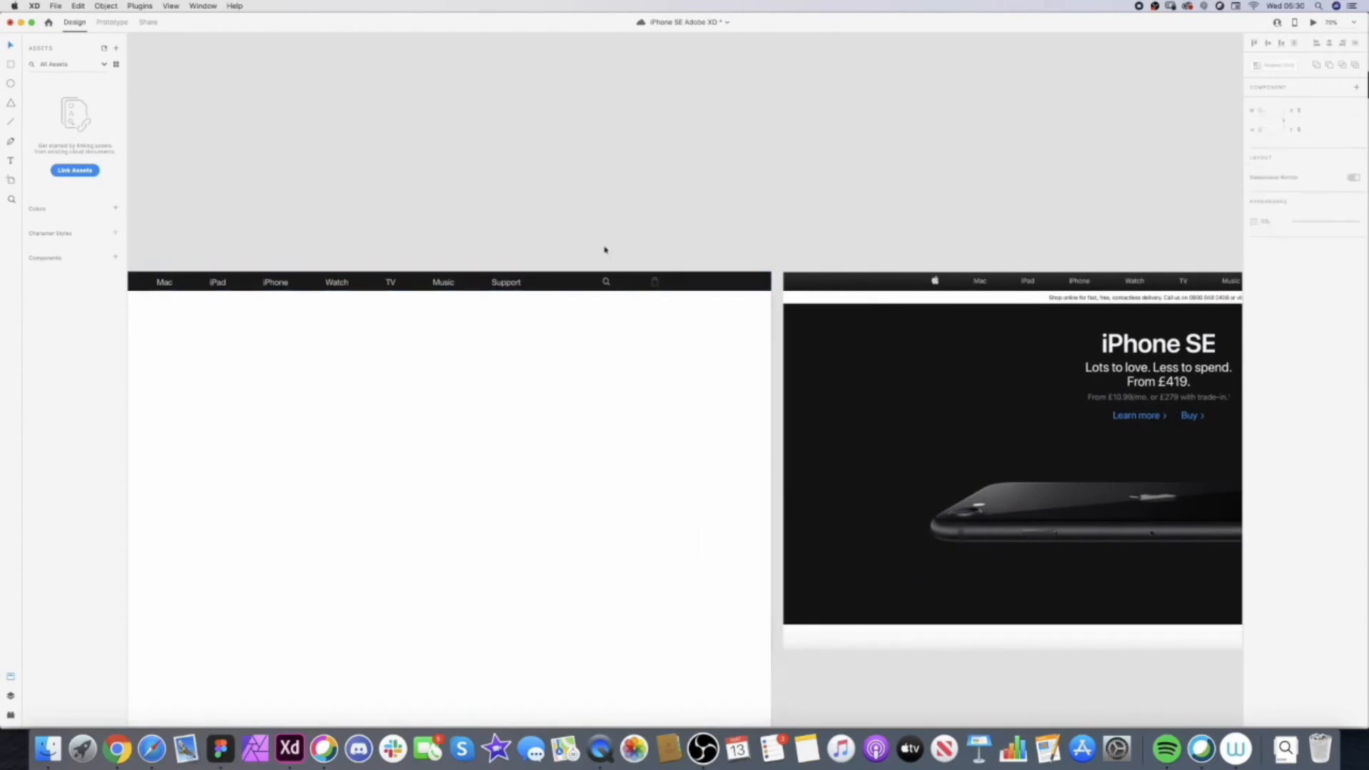
left_click(651, 285)
left_click(616, 265)
- Compare the bag icon with the reference page's icon and thicken its outline by adding a white border to its path
left_click_drag(561, 257, 776, 248)
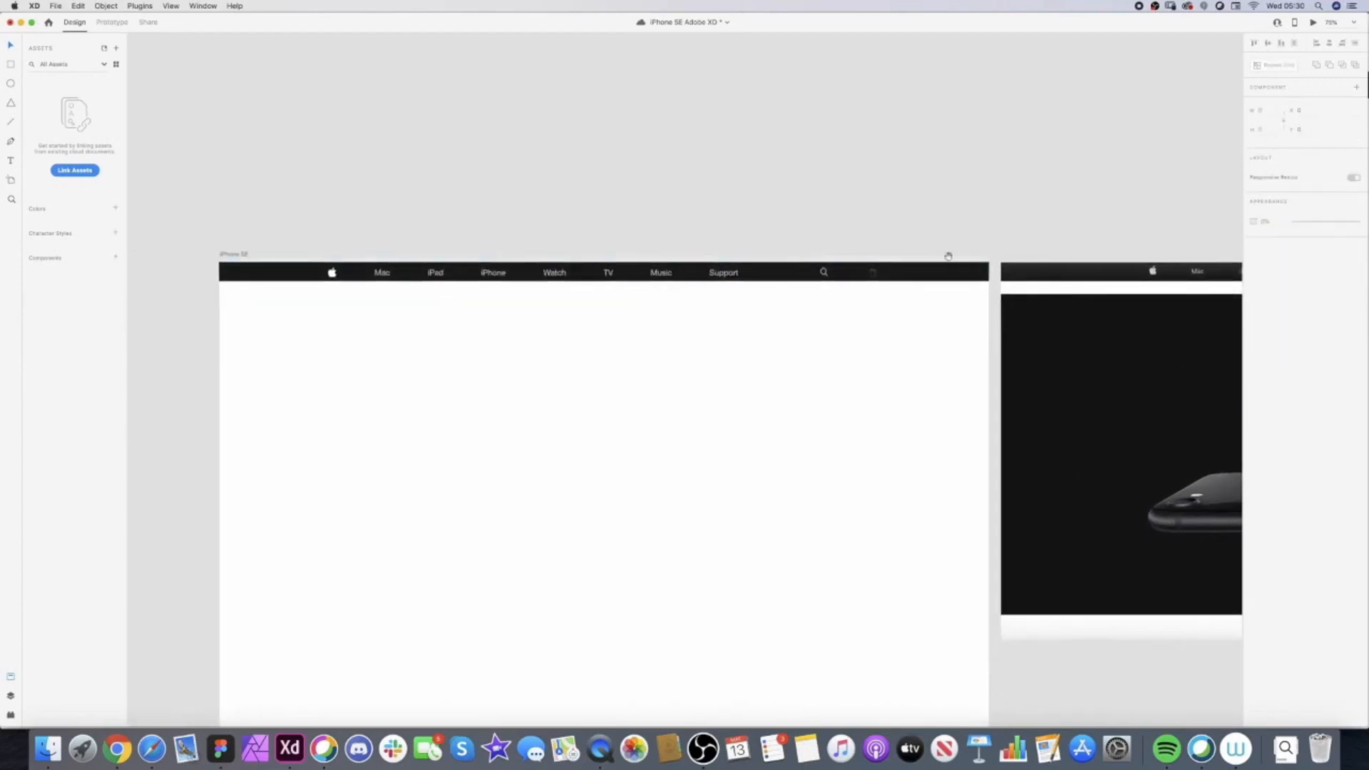
scroll(948, 254, "right", 10)
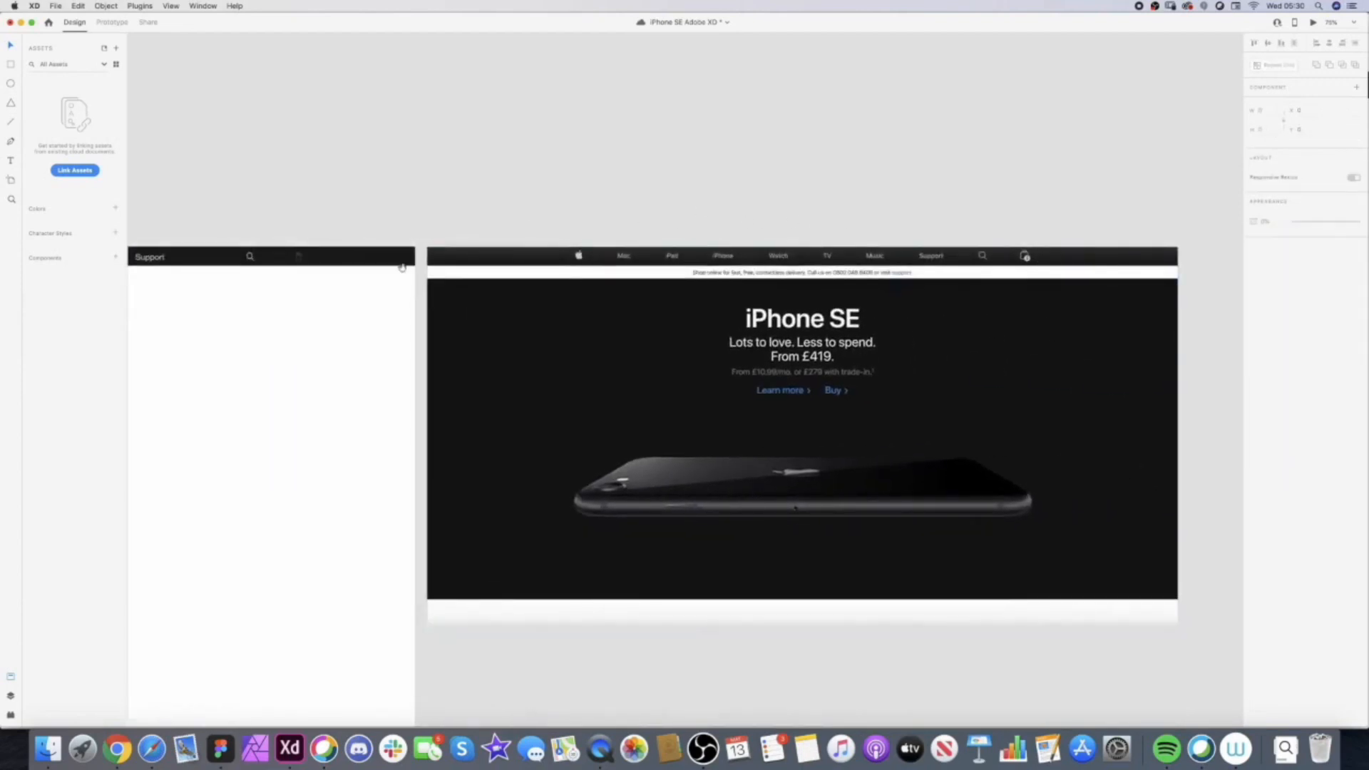
scroll(294, 257, "up", 10)
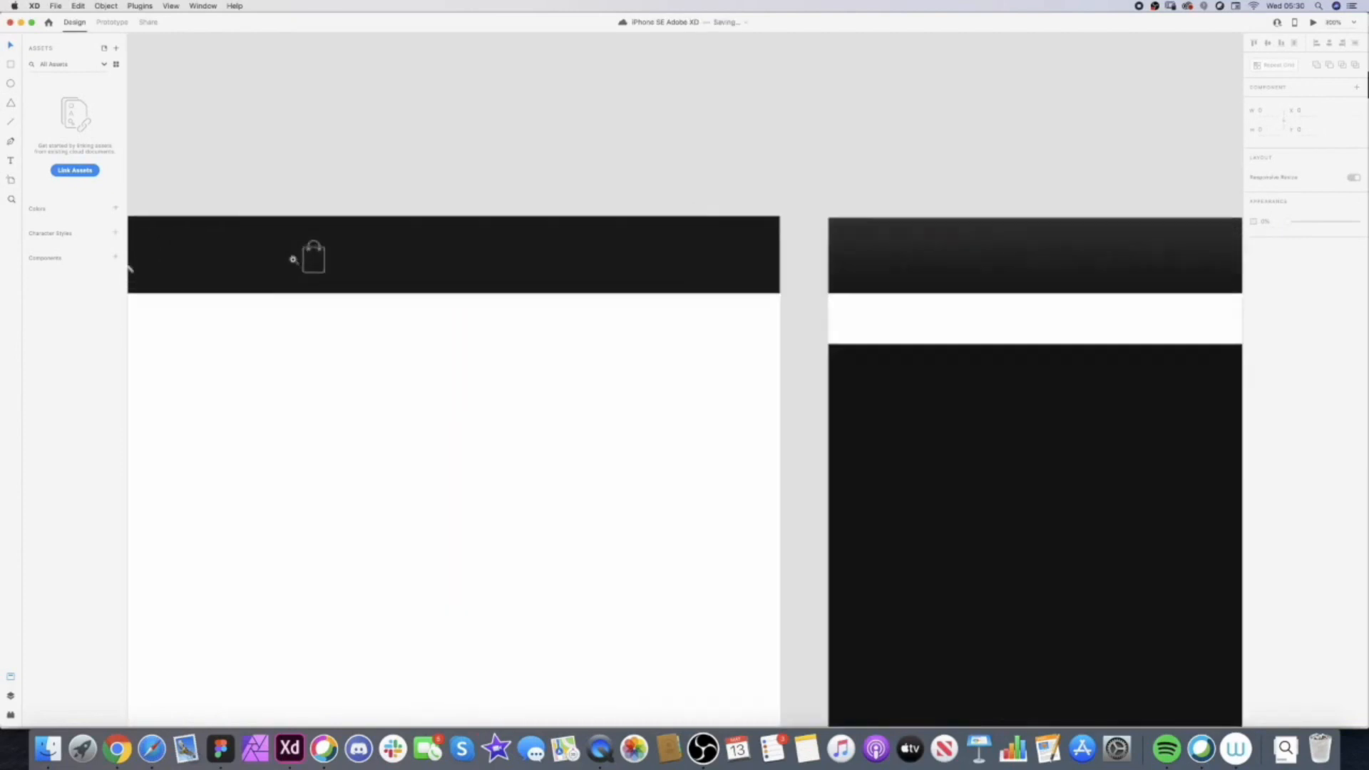
scroll(309, 247, "up", 3)
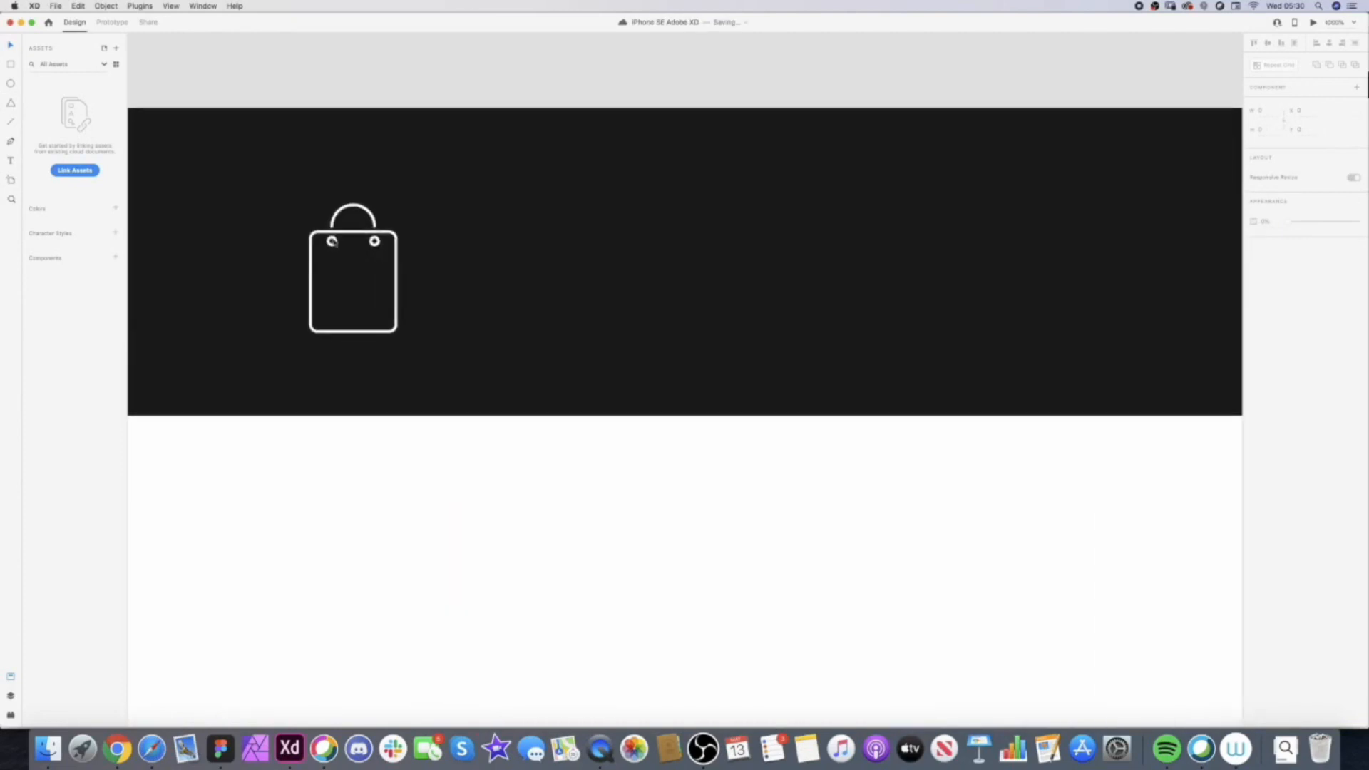
left_click(343, 238)
left_click(345, 235)
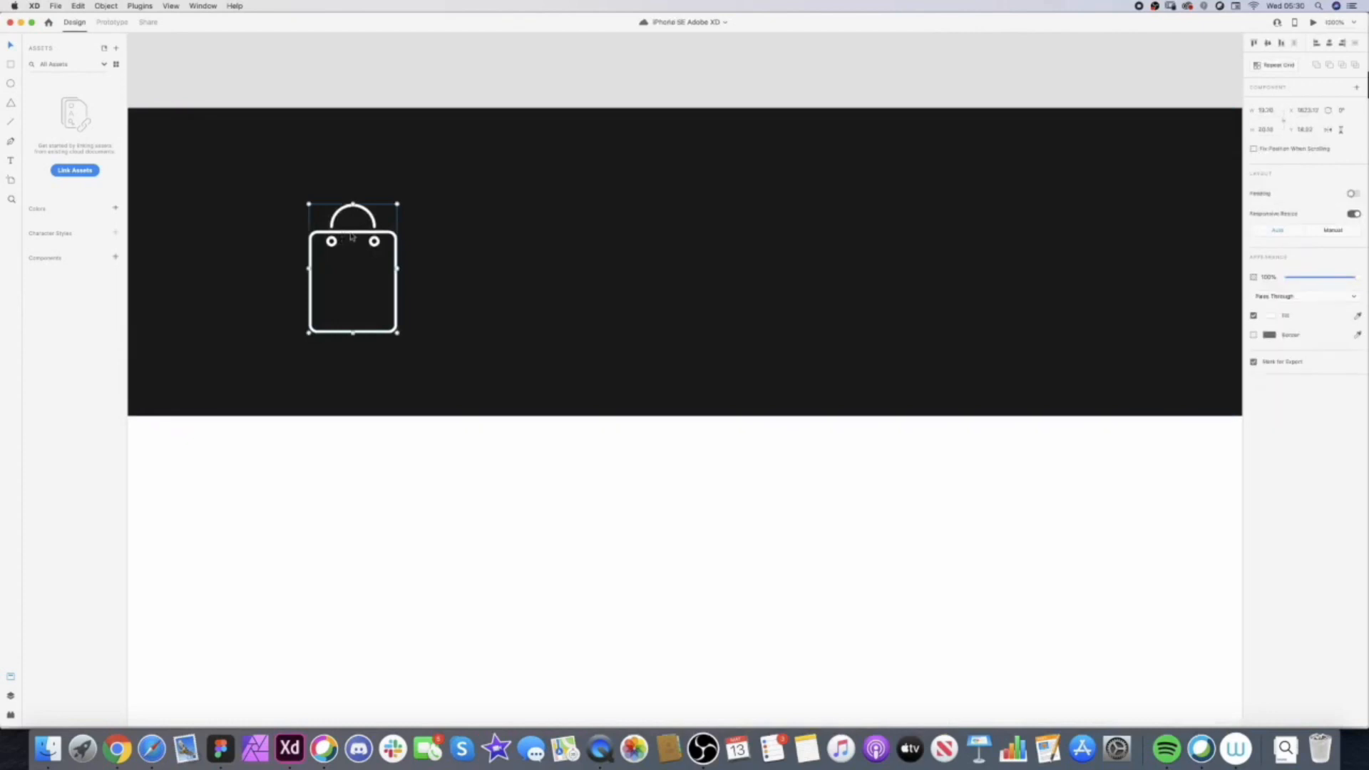
double_click(356, 236)
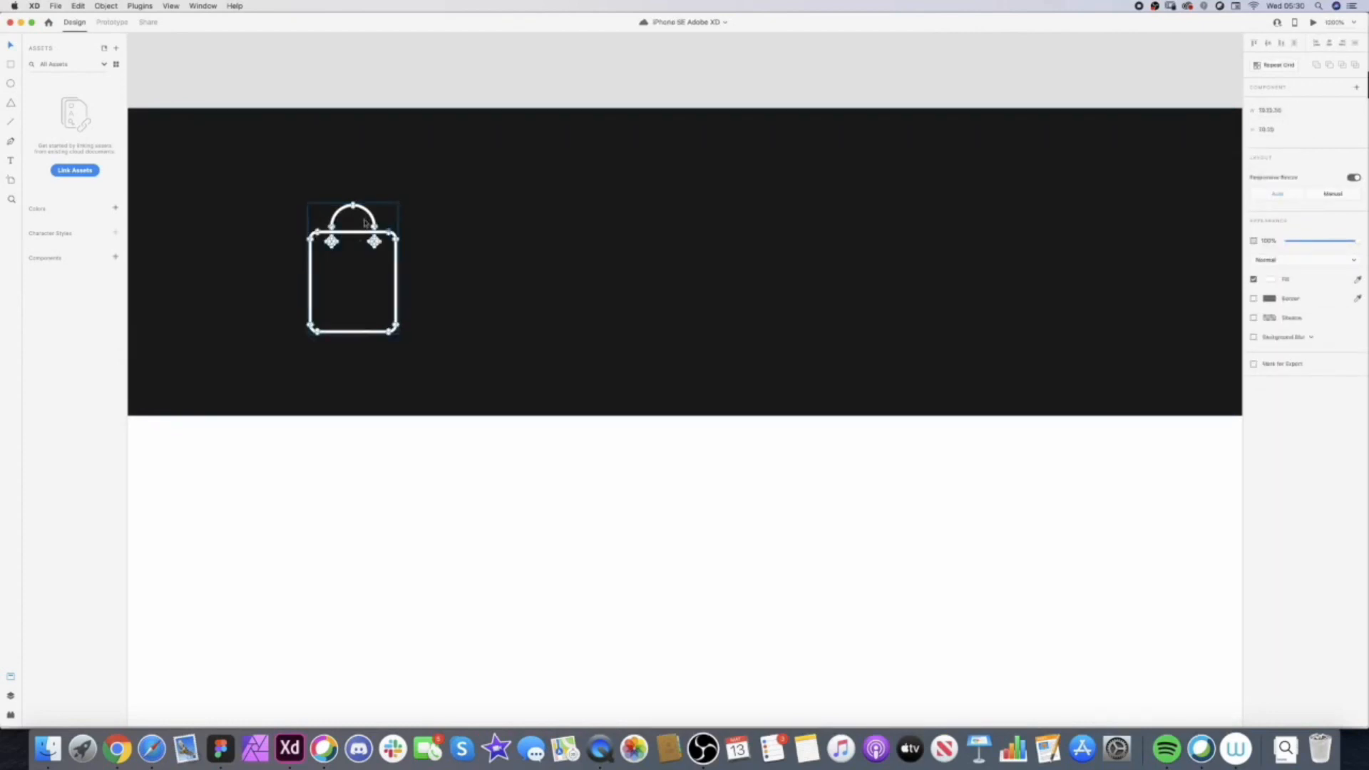
key("Escape")
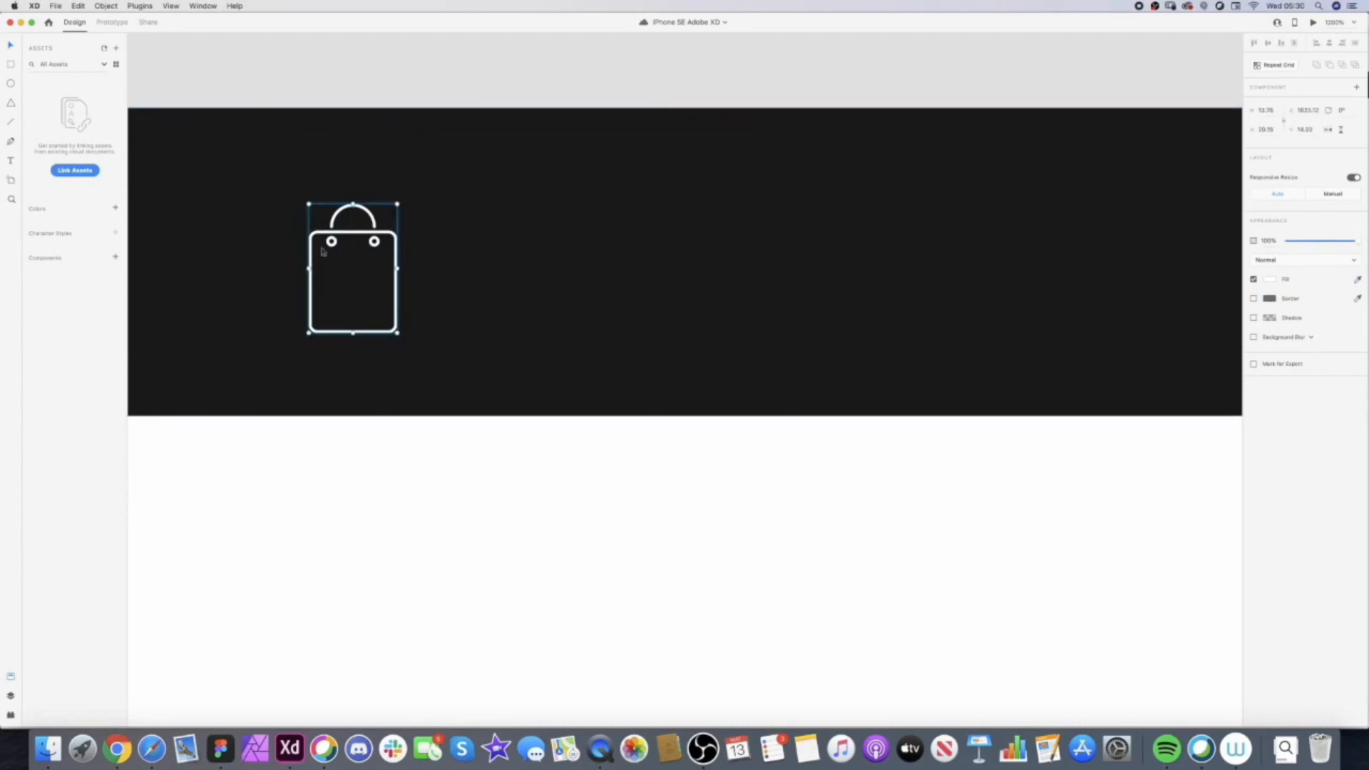
left_click(1253, 300)
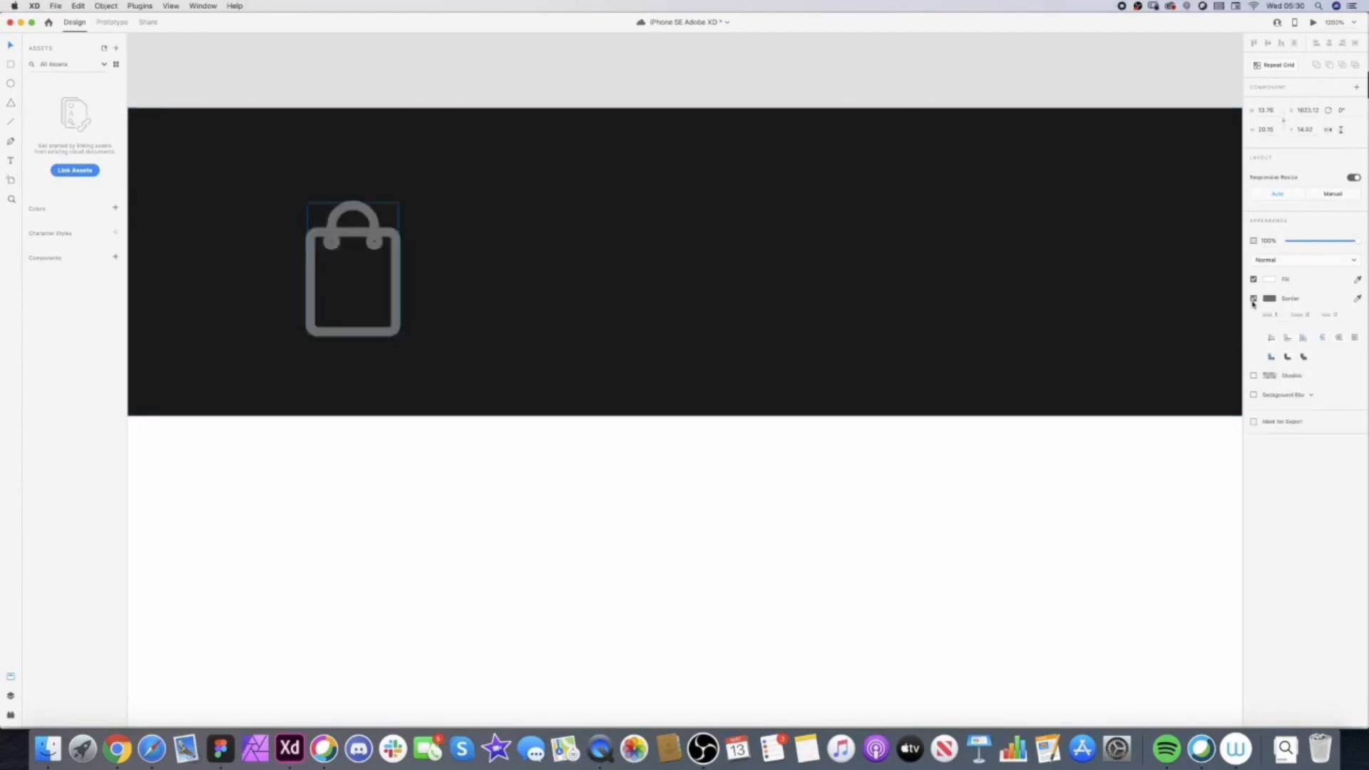
left_click(1271, 300)
left_click_drag(1188, 291, 726, 91)
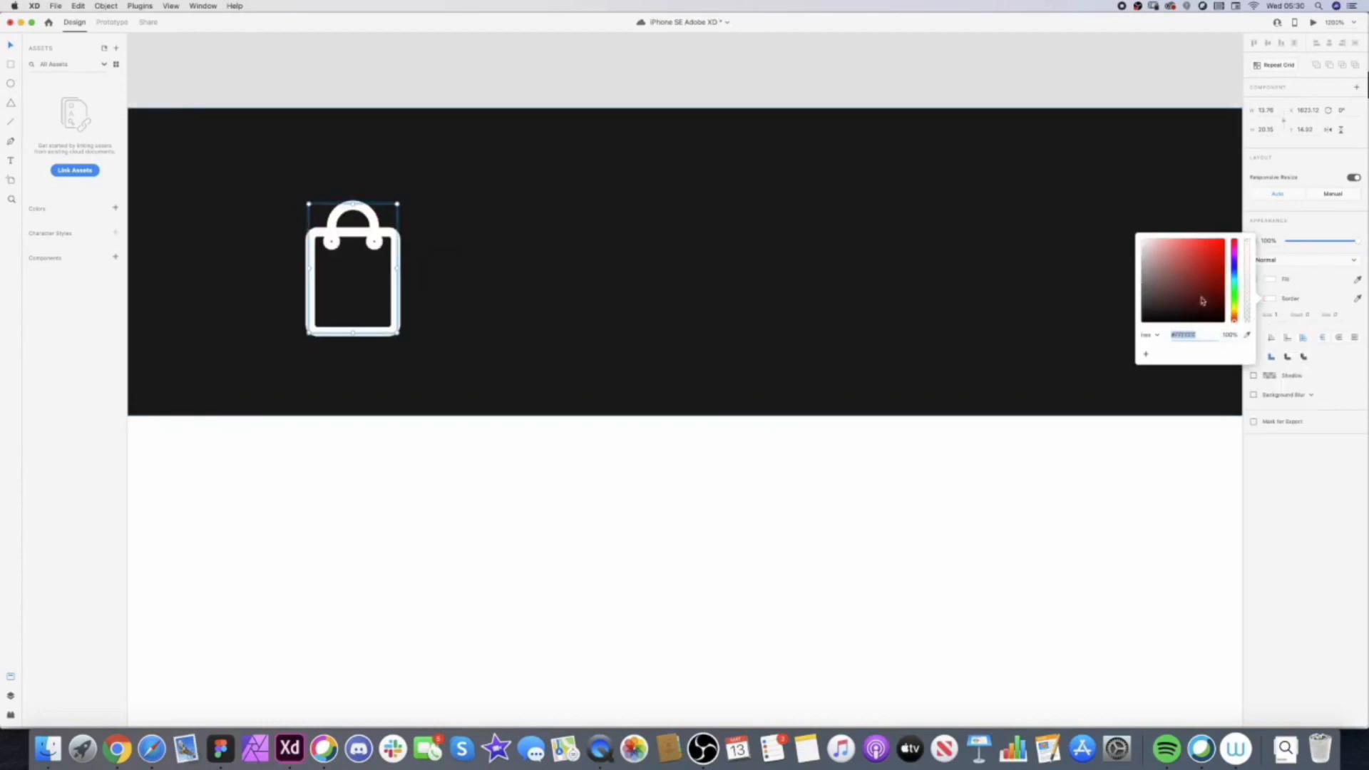
left_click(646, 68)
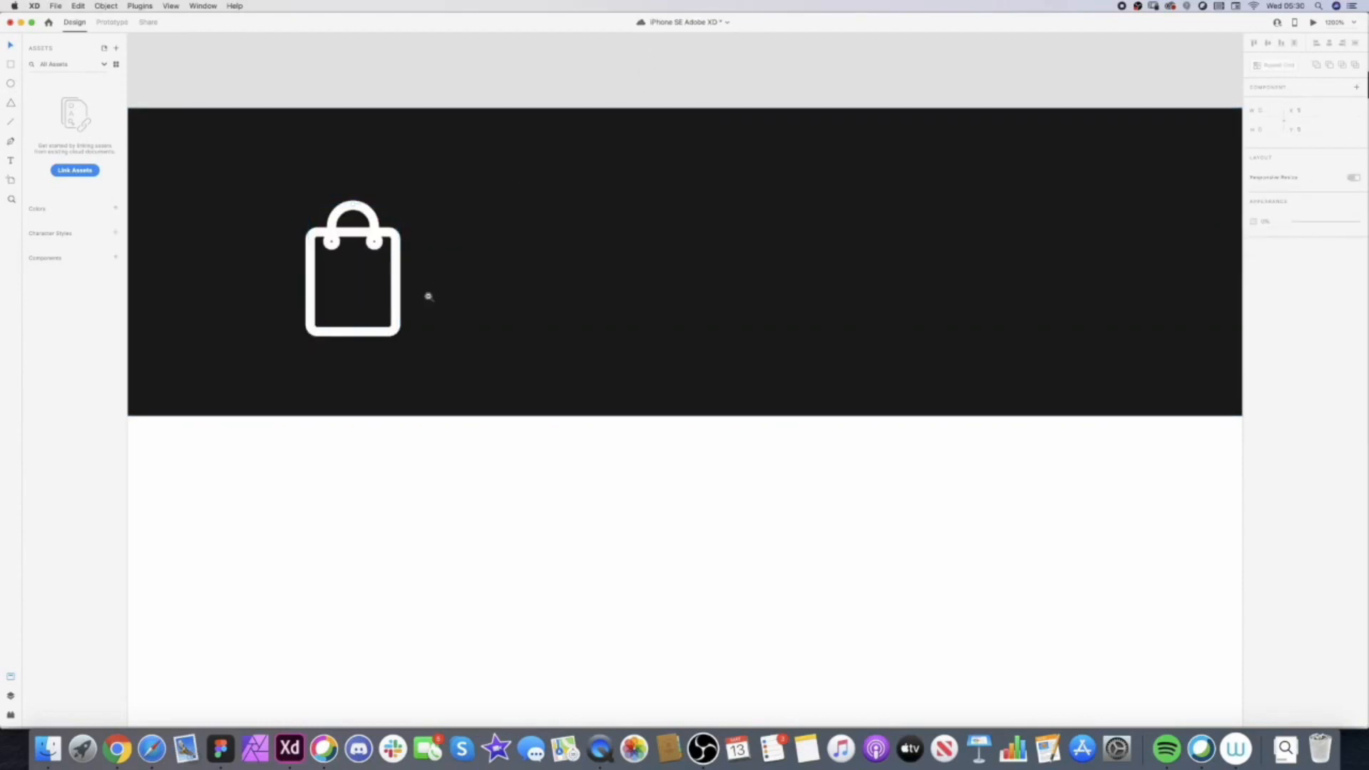
- Copy the magnifying glass's light grey fill colour and apply it as the bag icon's fill
scroll(428, 297, "down", 6)
scroll(341, 314, "left", 4)
scroll(493, 272, "up", 2)
left_click(253, 303)
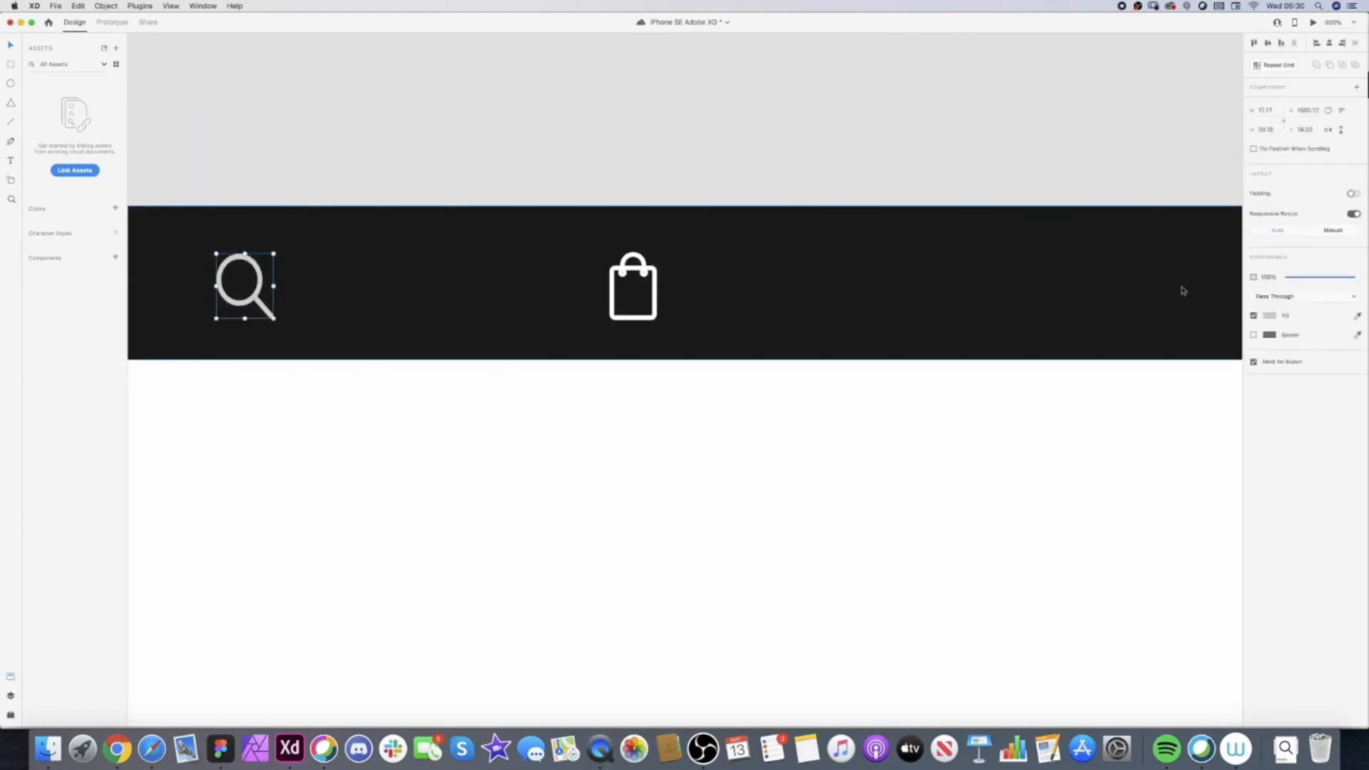
left_click(1273, 319)
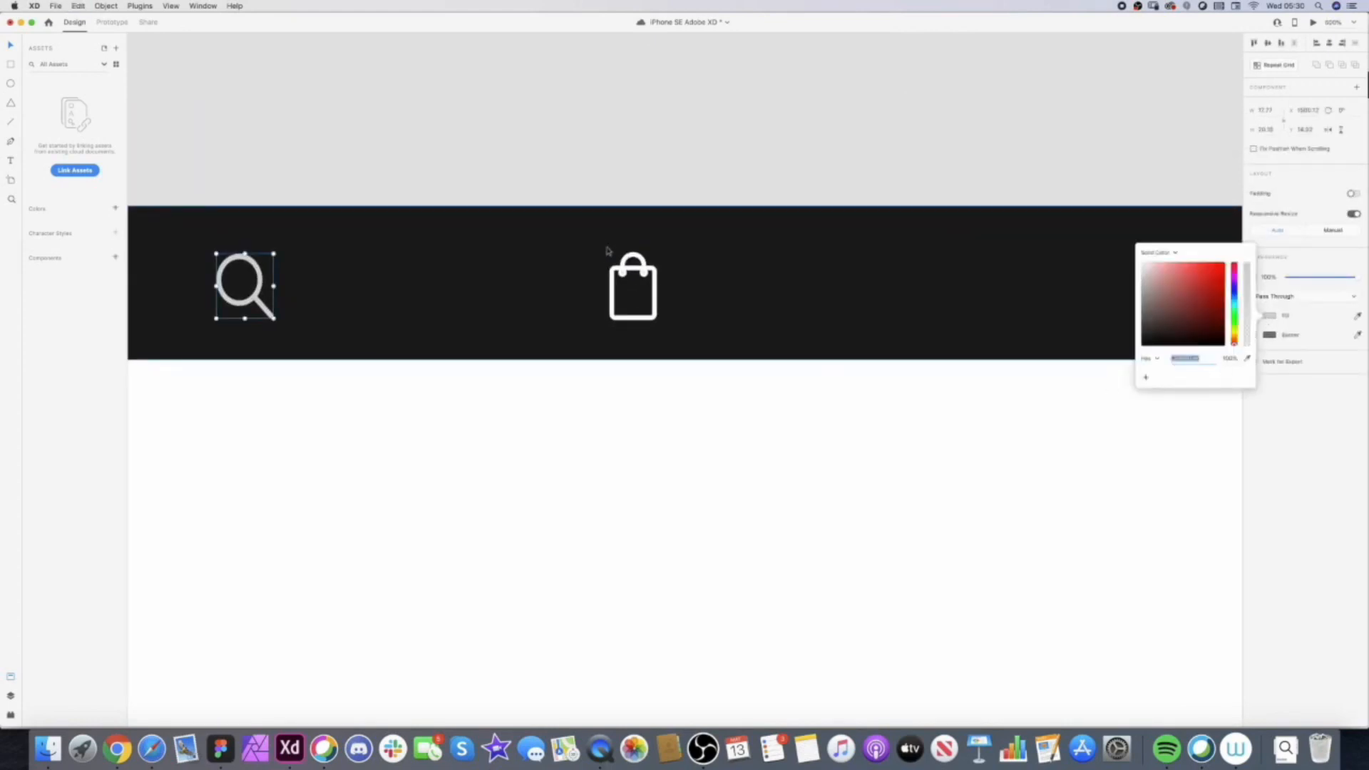
left_click(623, 271)
left_click(1273, 318)
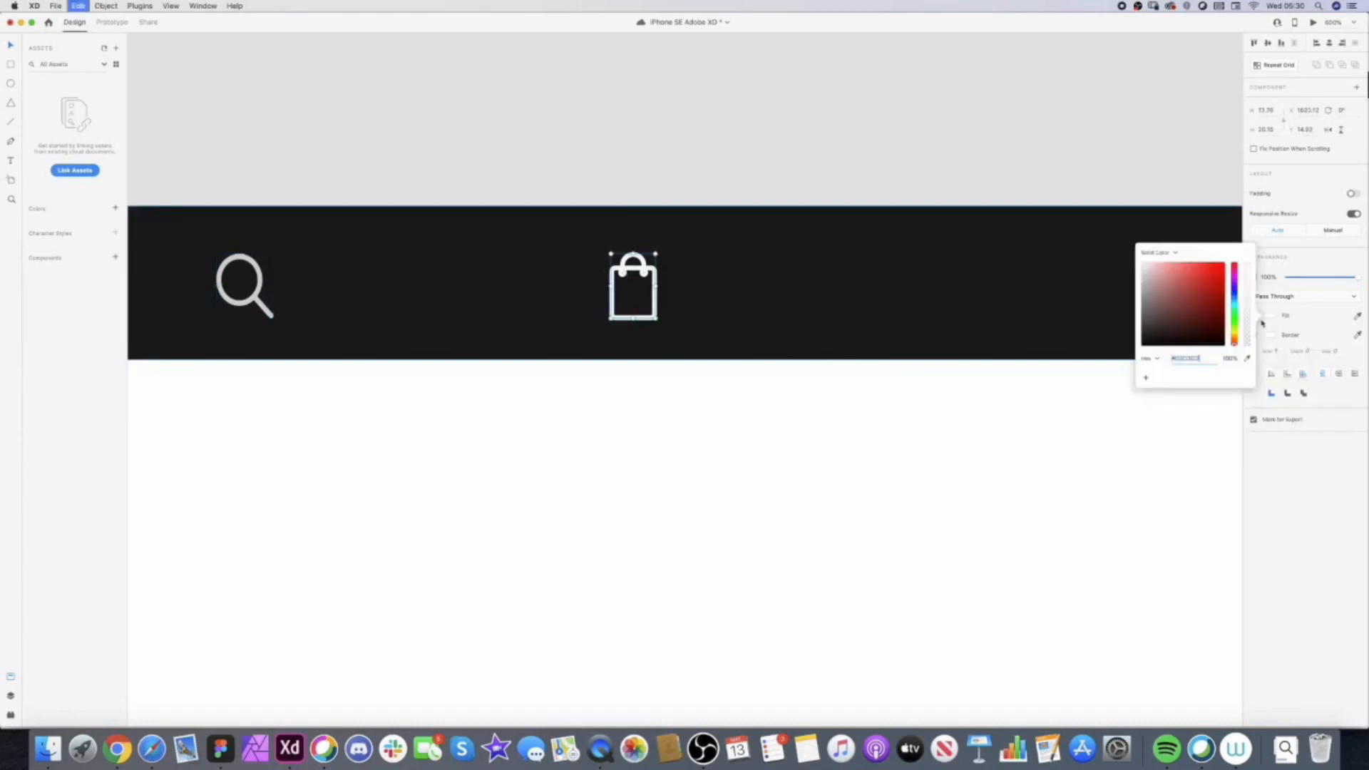
left_click(584, 141)
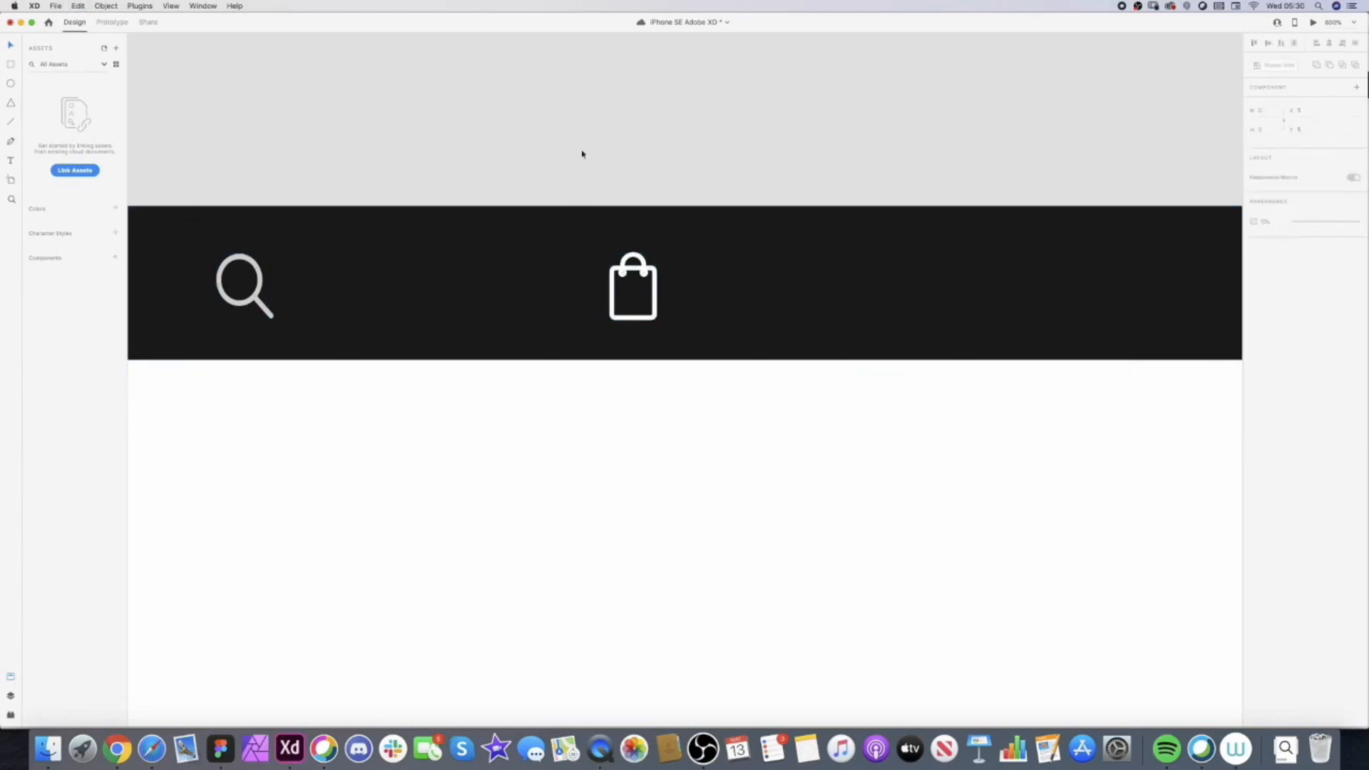
scroll(587, 259, "up", 3)
left_click(785, 278)
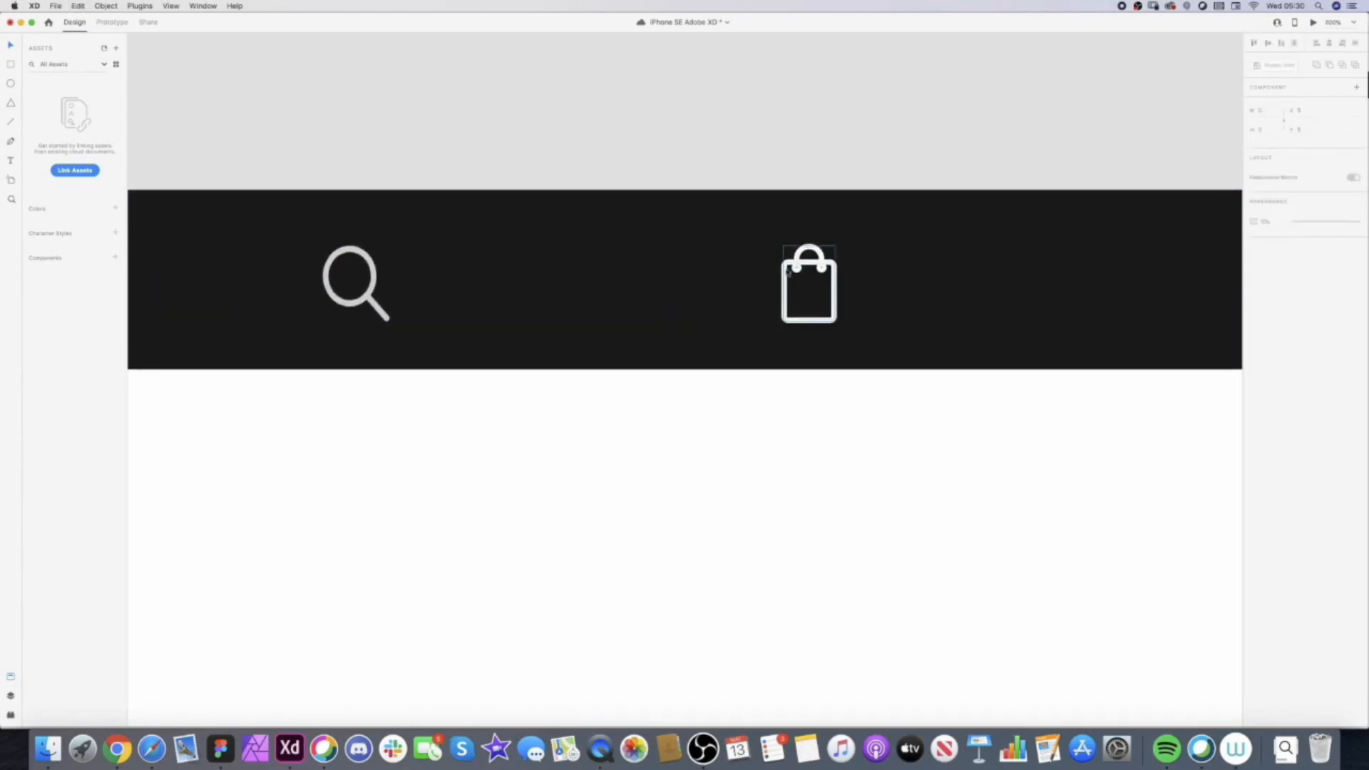
left_click(1274, 319)
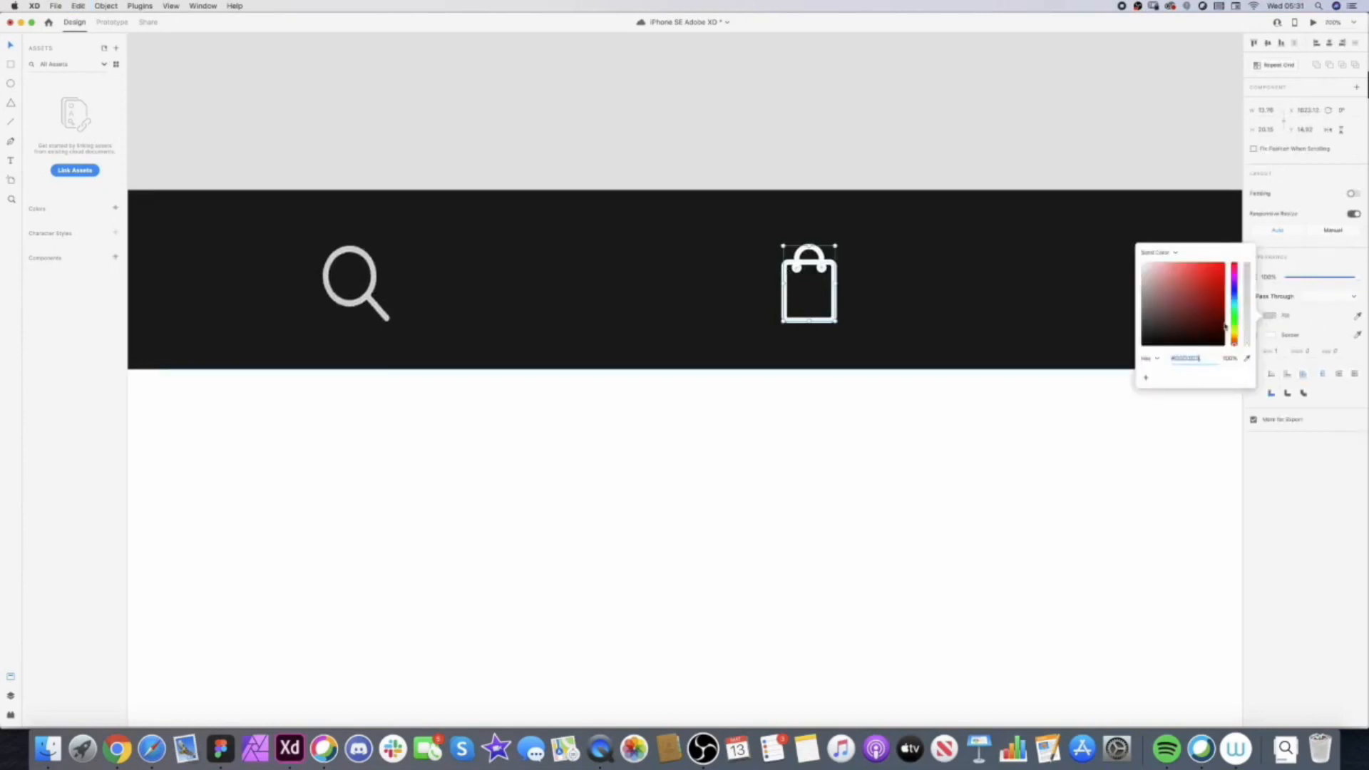
left_click(660, 94)
- Set the bag icon's border to the same light grey as the magnifying glass
left_click_drag(792, 289, 404, 290)
key("super+z")
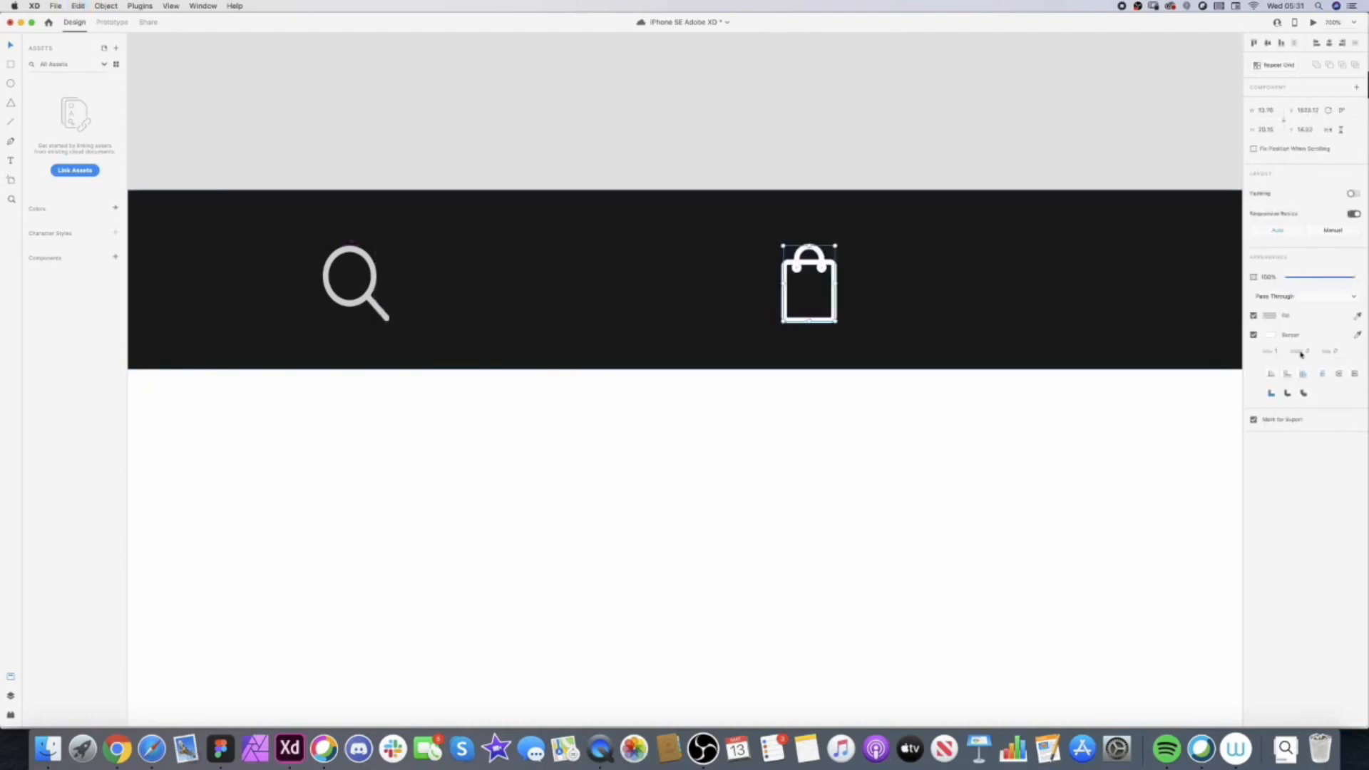
left_click(1270, 336)
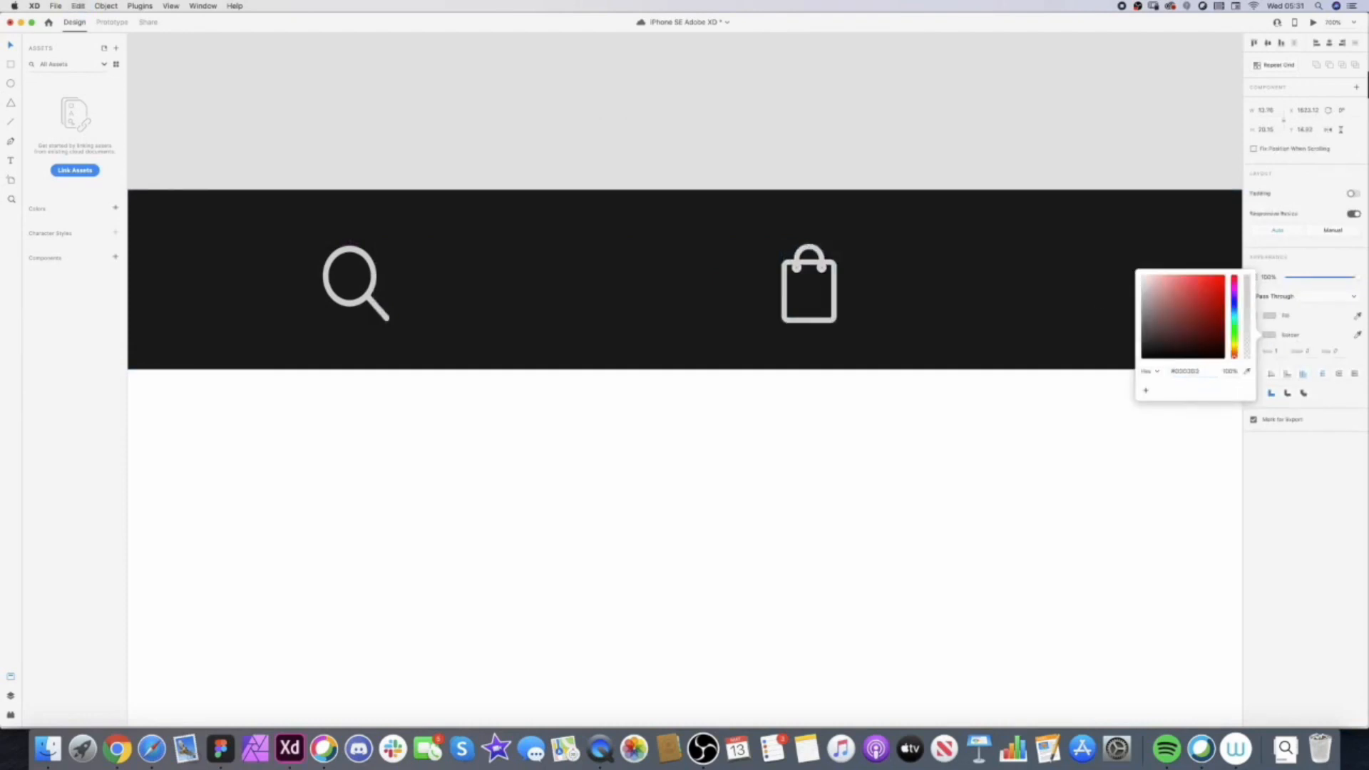
left_click(650, 125)
- Compare the bag icon's colour with the magnifying glass and with the reference page's navigation bar
left_click_drag(783, 270, 260, 282)
key("super+z")
left_click(499, 160)
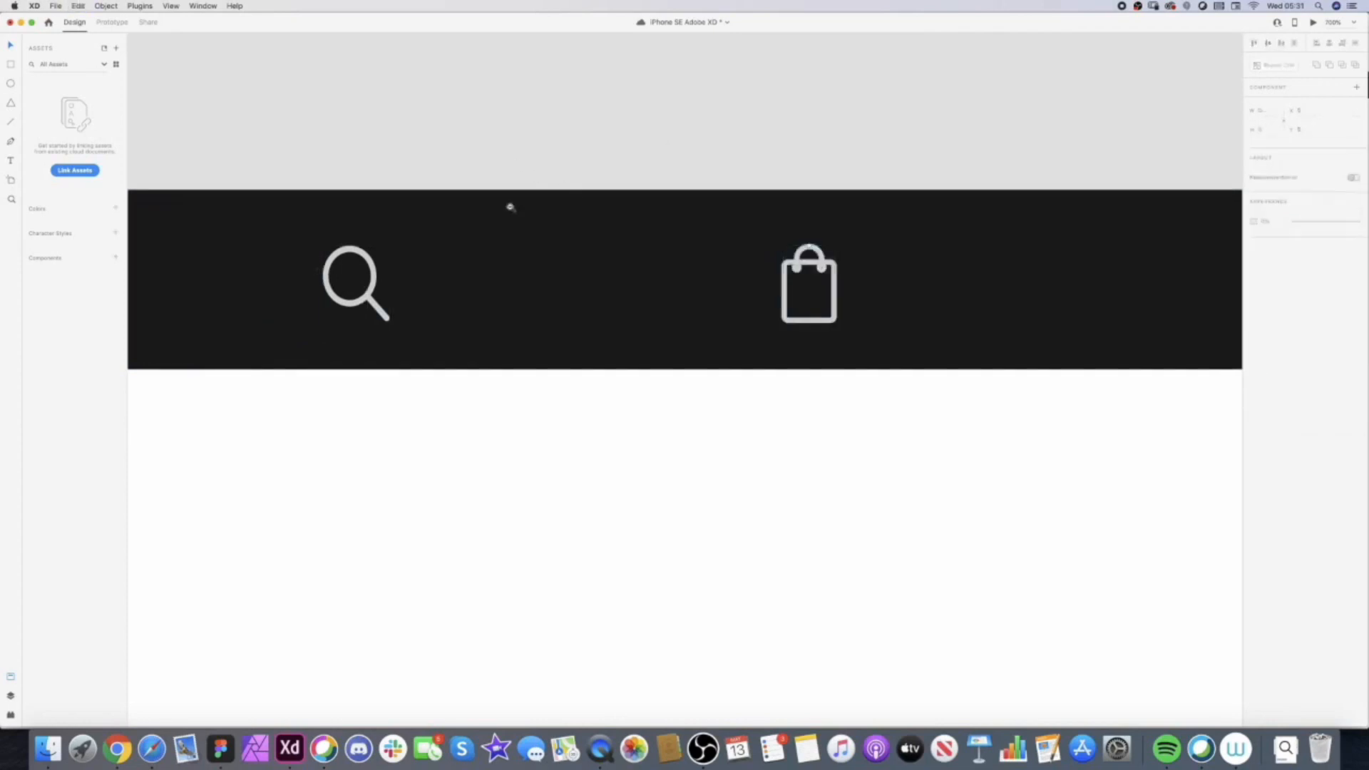
scroll(516, 204, "down", 3)
scroll(517, 204, "down", 10)
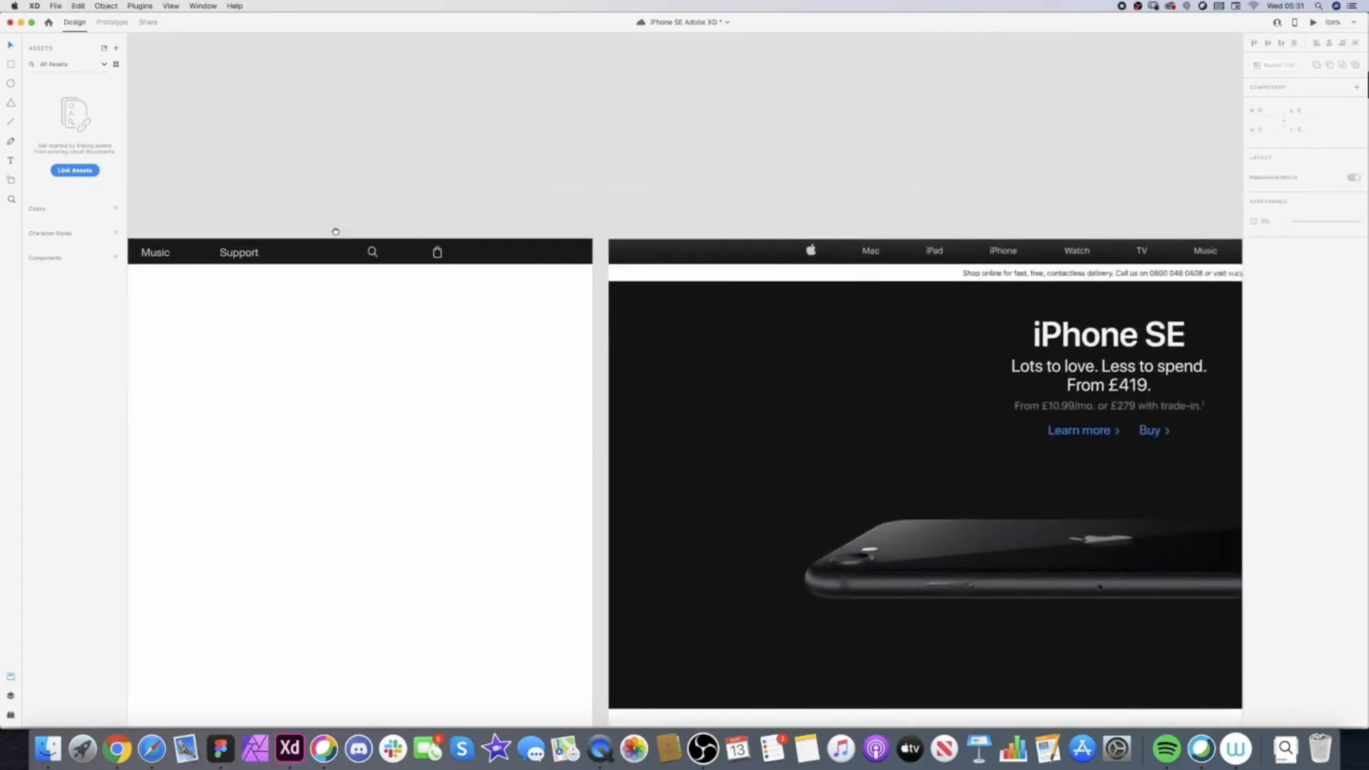
scroll(201, 232, "right", 5)
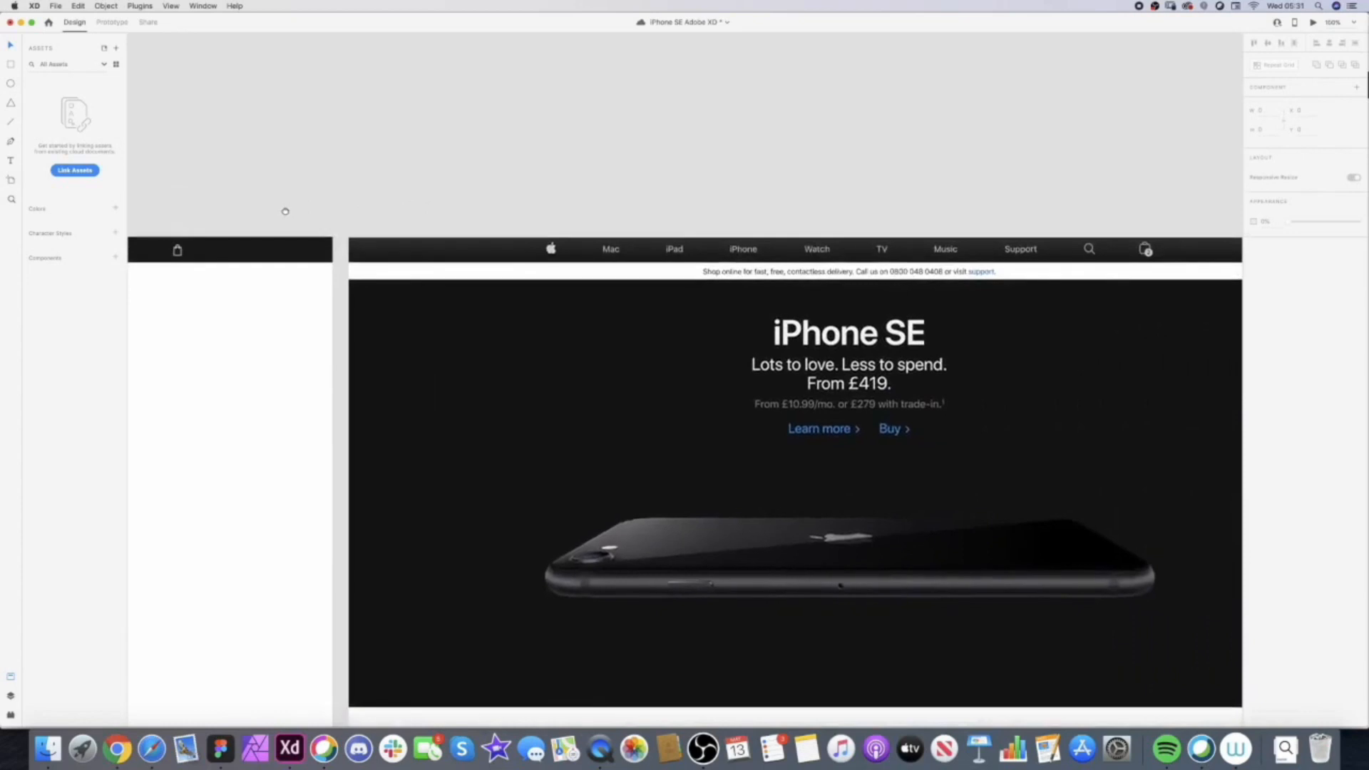
- Move the magnifying glass and the bag icon left along the dark bar, bringing them closer to the Support link
scroll(400, 235, "left", 8)
scroll(735, 312, "up", 5)
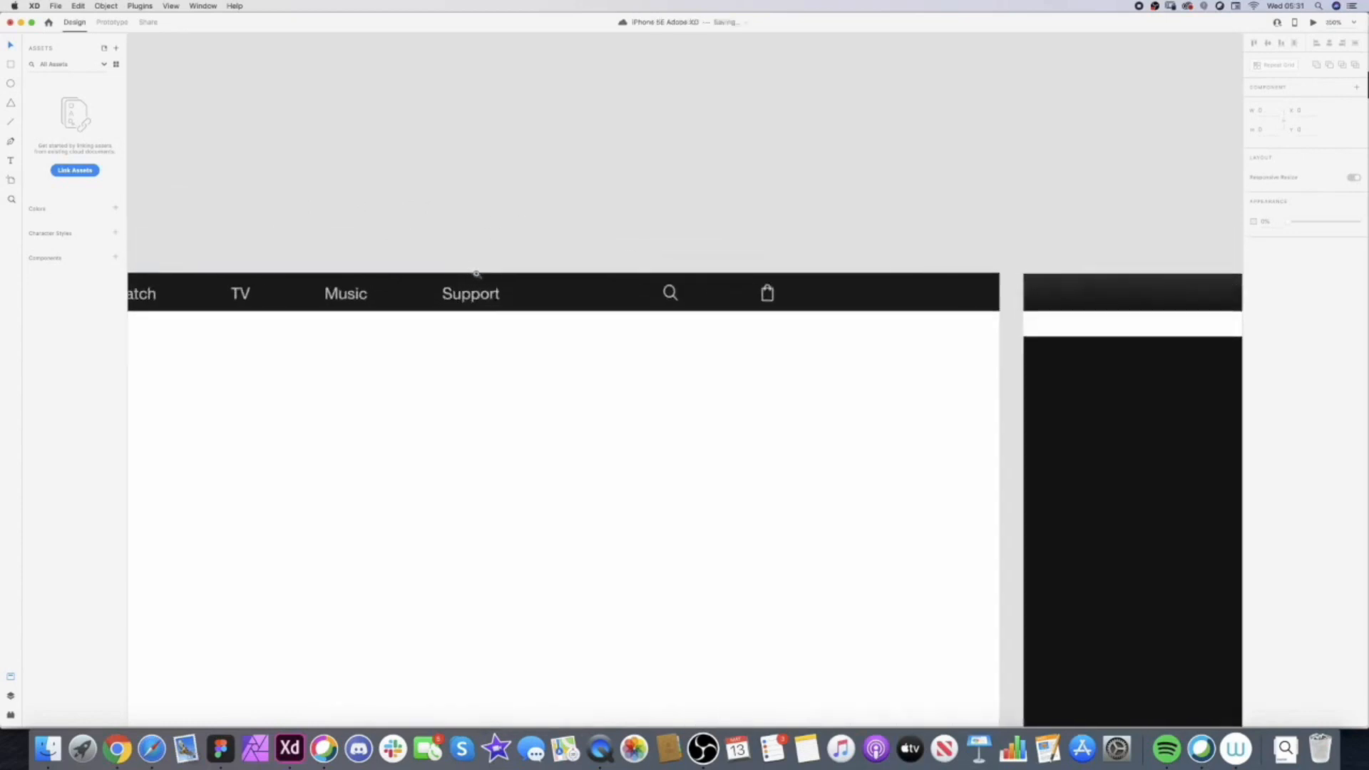
left_click_drag(735, 312, 623, 308)
left_click_drag(863, 306, 730, 300)
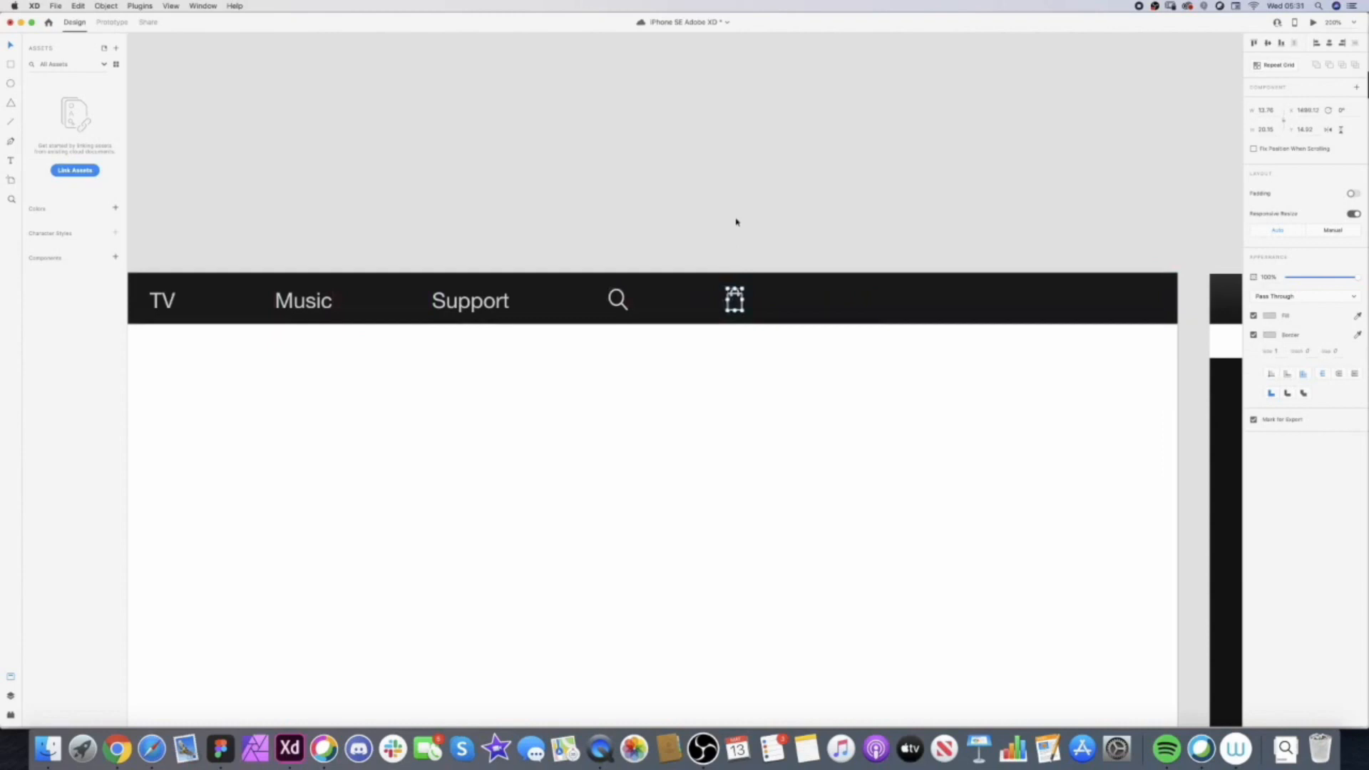
left_click(736, 220)
- Group all navigation items on the dark bar, from the Apple logo to the bag icon
scroll(646, 238, "down", 2)
scroll(784, 253, "left", 2)
left_click_drag(997, 257, 278, 338)
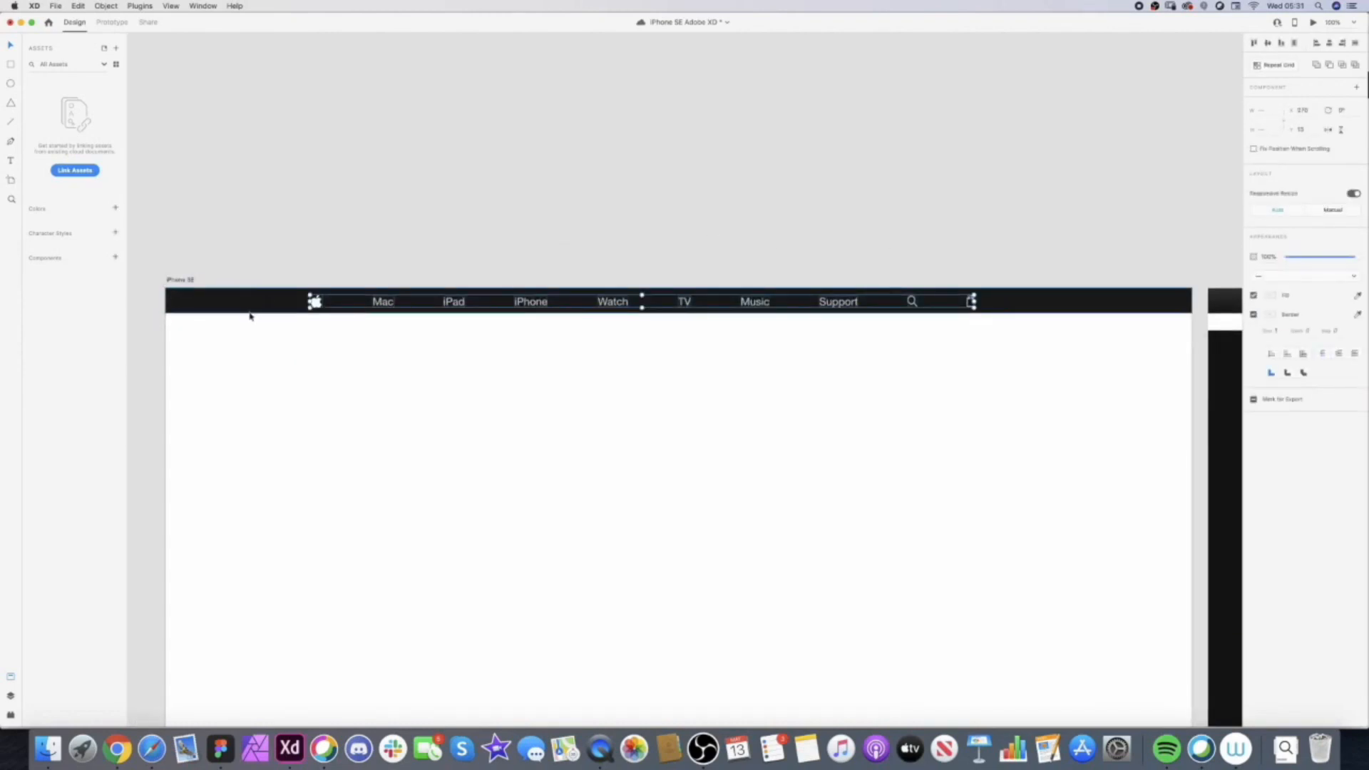
key("super+g")
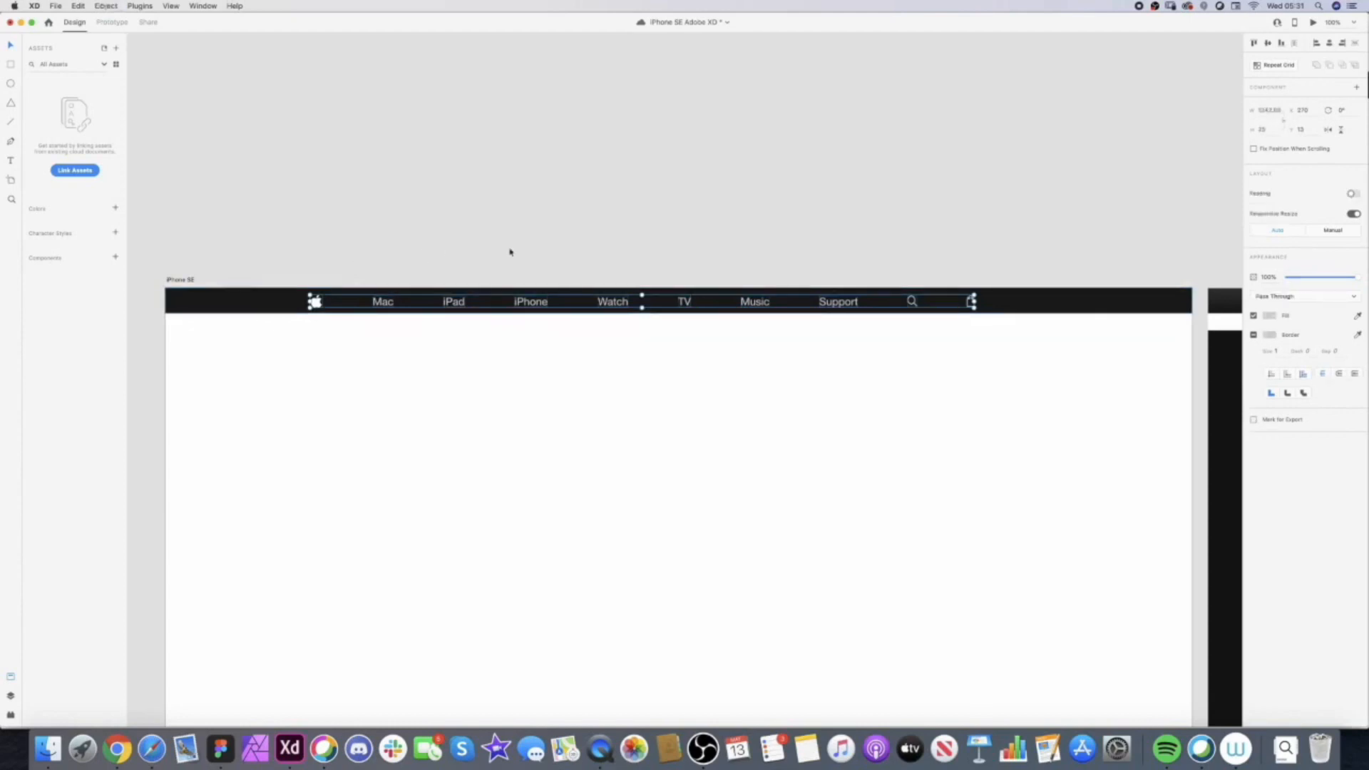
- Centre the grouped navigation items horizontally and vertically on the dark bar
right_click(530, 310)
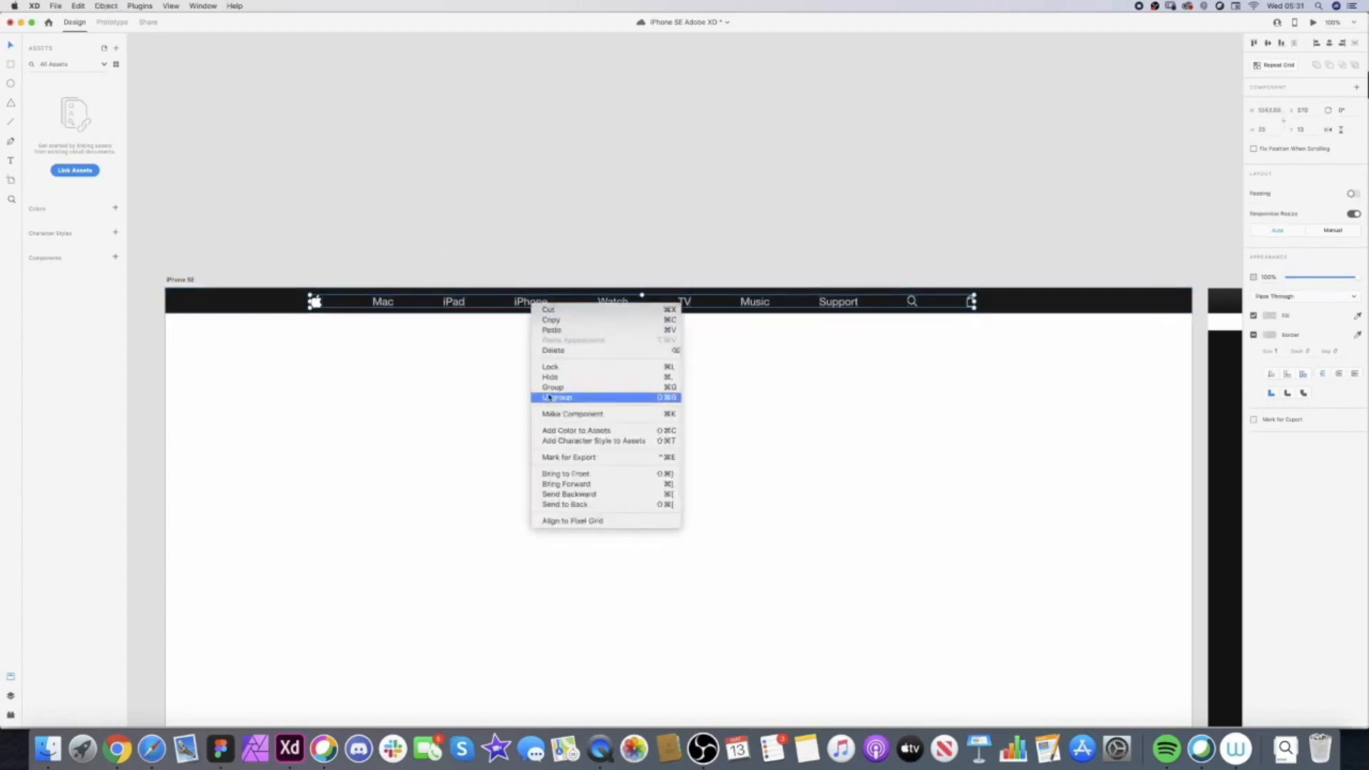
left_click(446, 395)
left_click(262, 304)
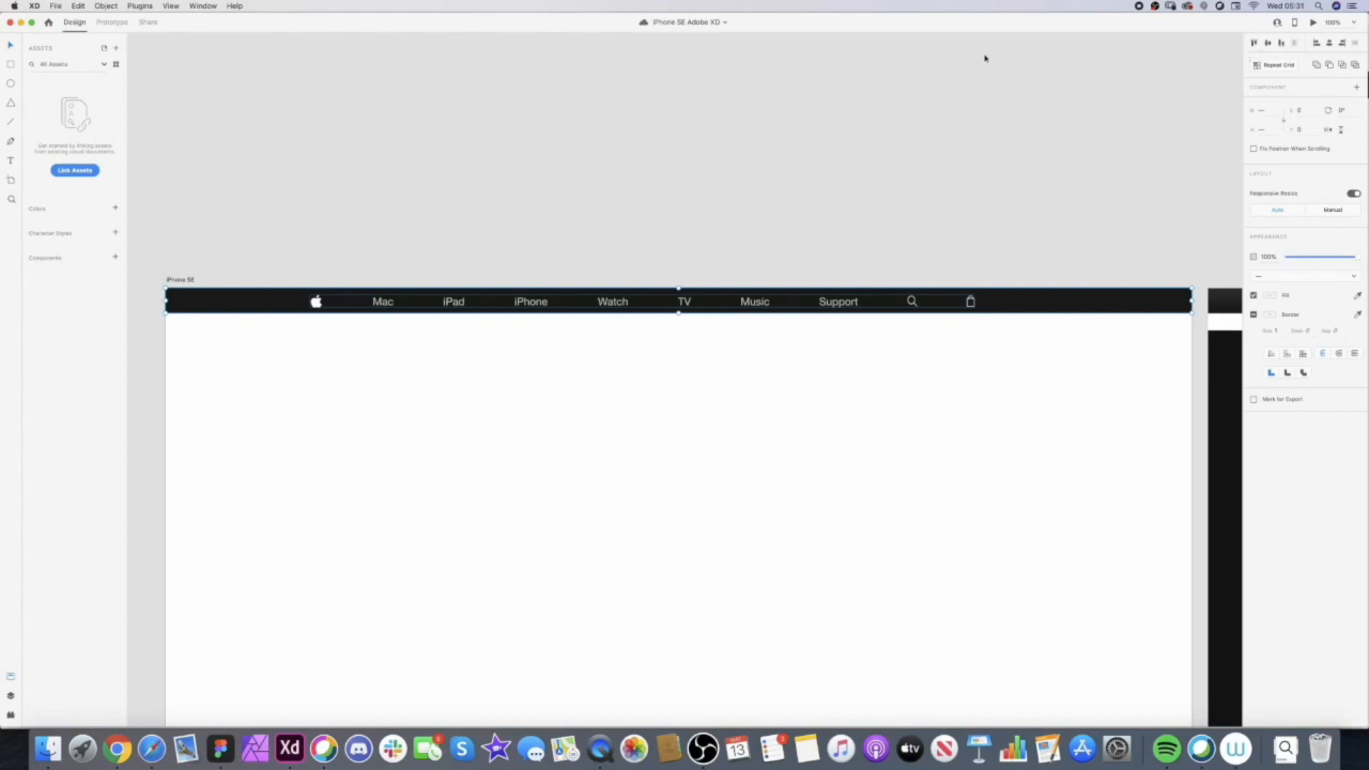
left_click(1331, 44)
left_click(1270, 44)
left_click(717, 322)
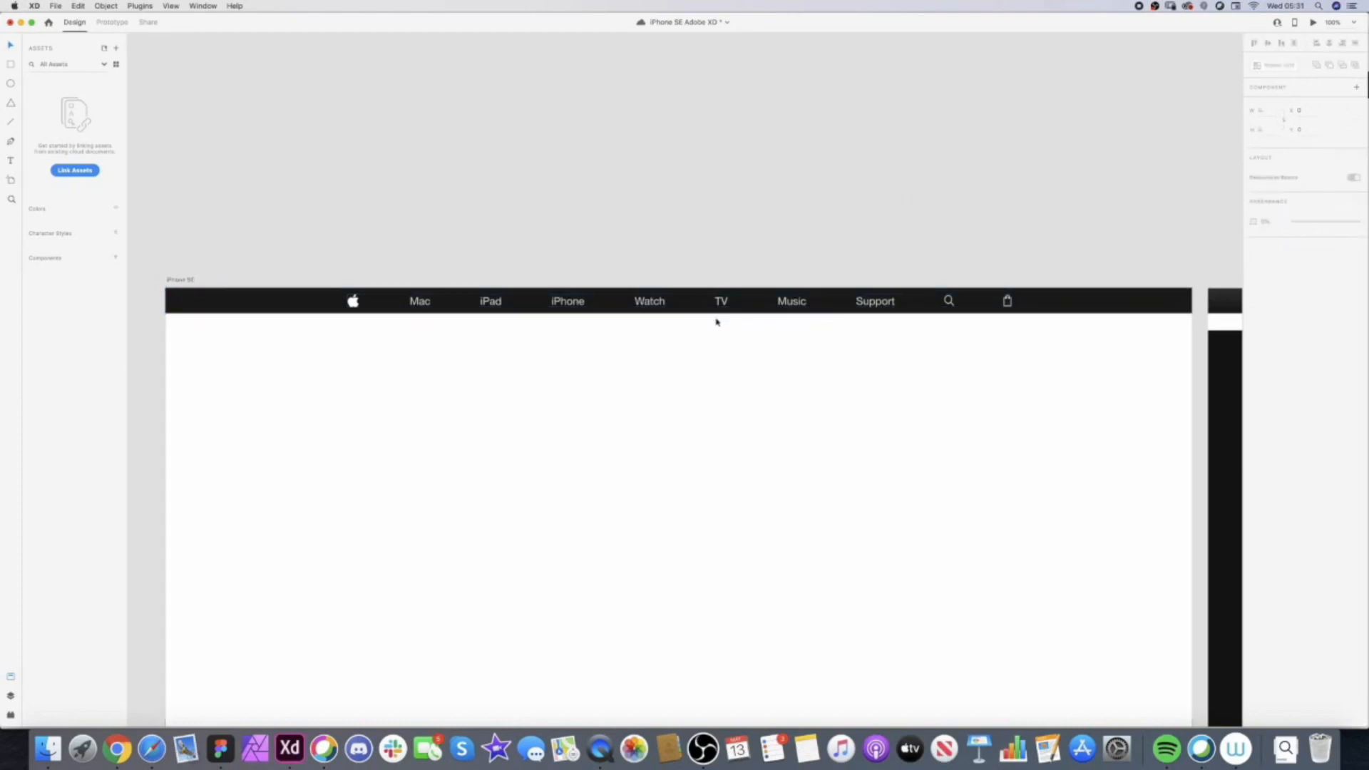
- Compare the navigation bar with the reference page and slightly reduce the font size of the links from Mac to Support
left_click(591, 279, "alt+super")
left_click_drag(833, 331, 496, 265)
left_click(545, 293, "alt+super")
left_click_drag(497, 318, 543, 303)
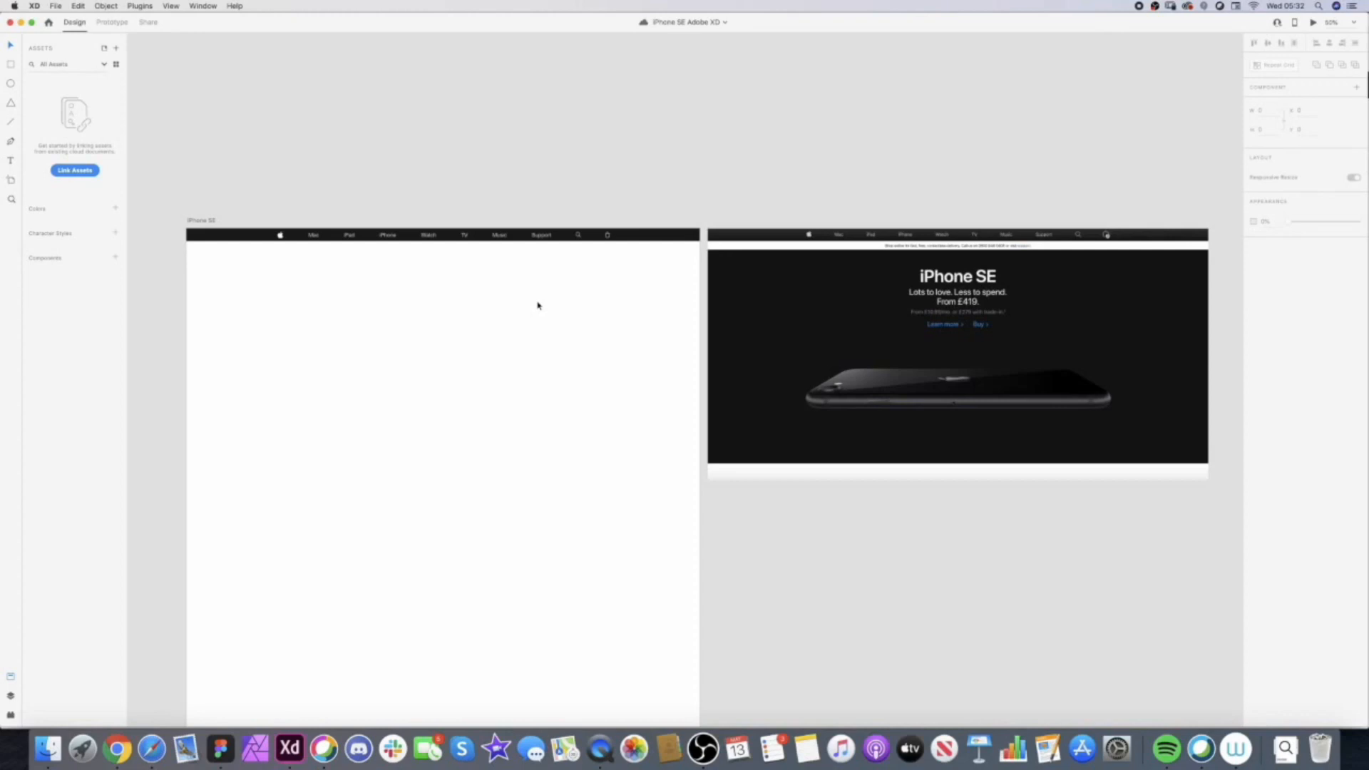
left_click(369, 201, "super")
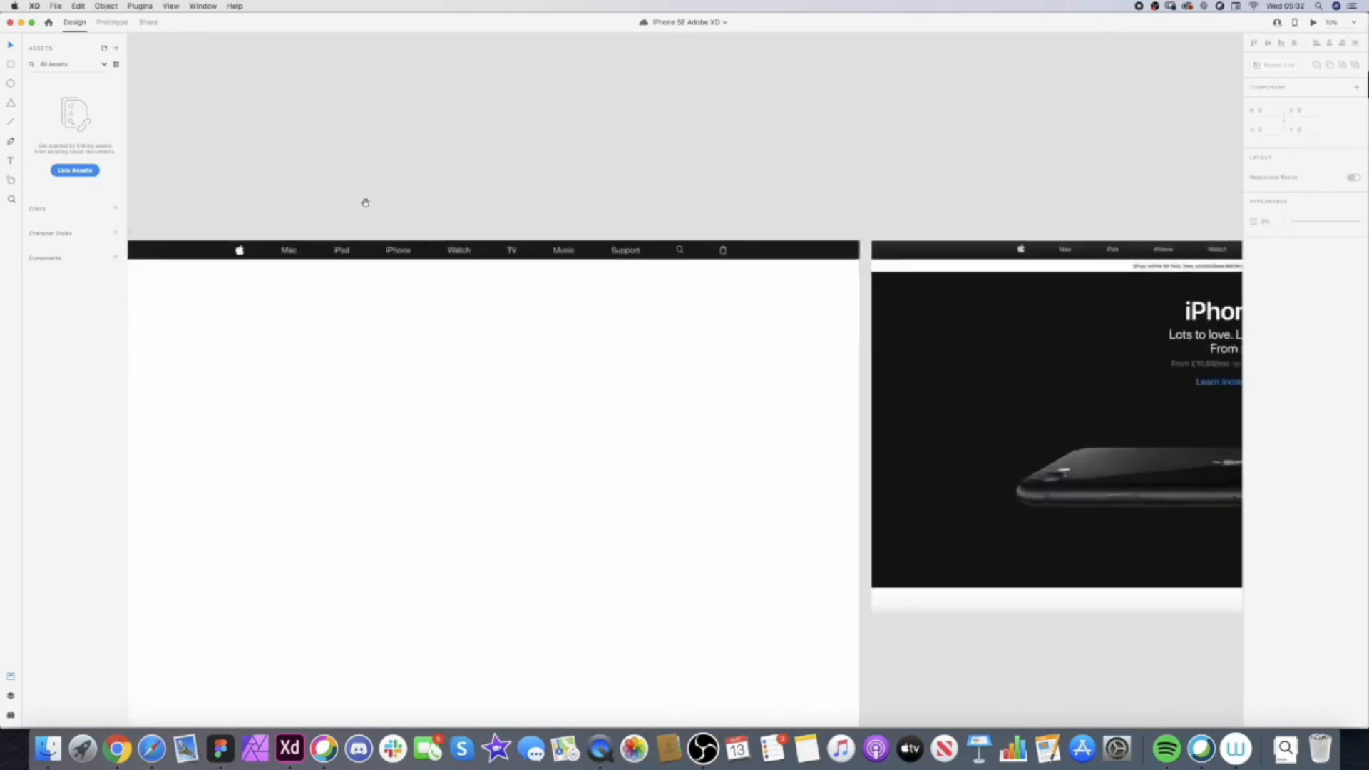
left_click_drag(369, 219, 497, 210)
double_click(412, 243)
left_click(467, 244, "shift")
left_click(525, 244, "shift")
left_click(587, 244, "shift")
left_click(639, 244, "shift")
left_click(695, 244, "shift")
left_click(769, 244, "shift")
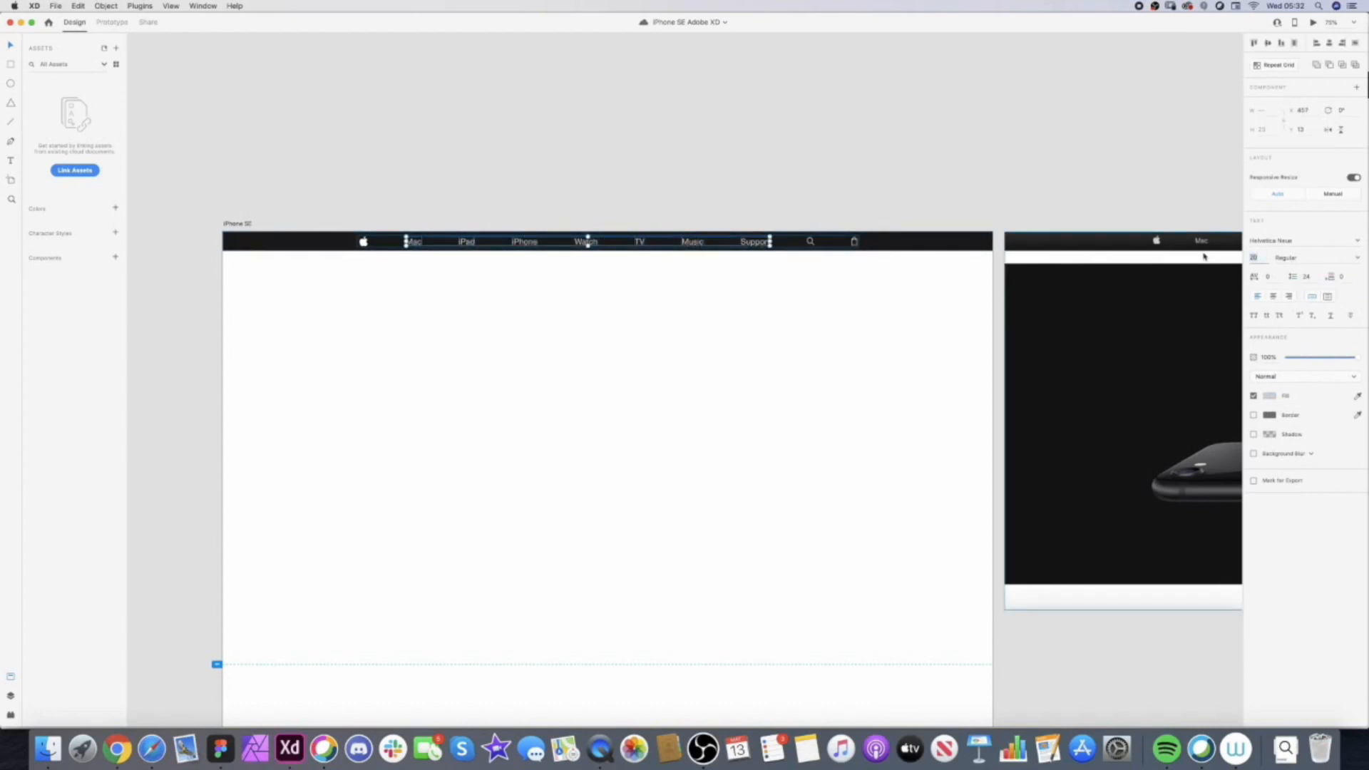
key("Down")
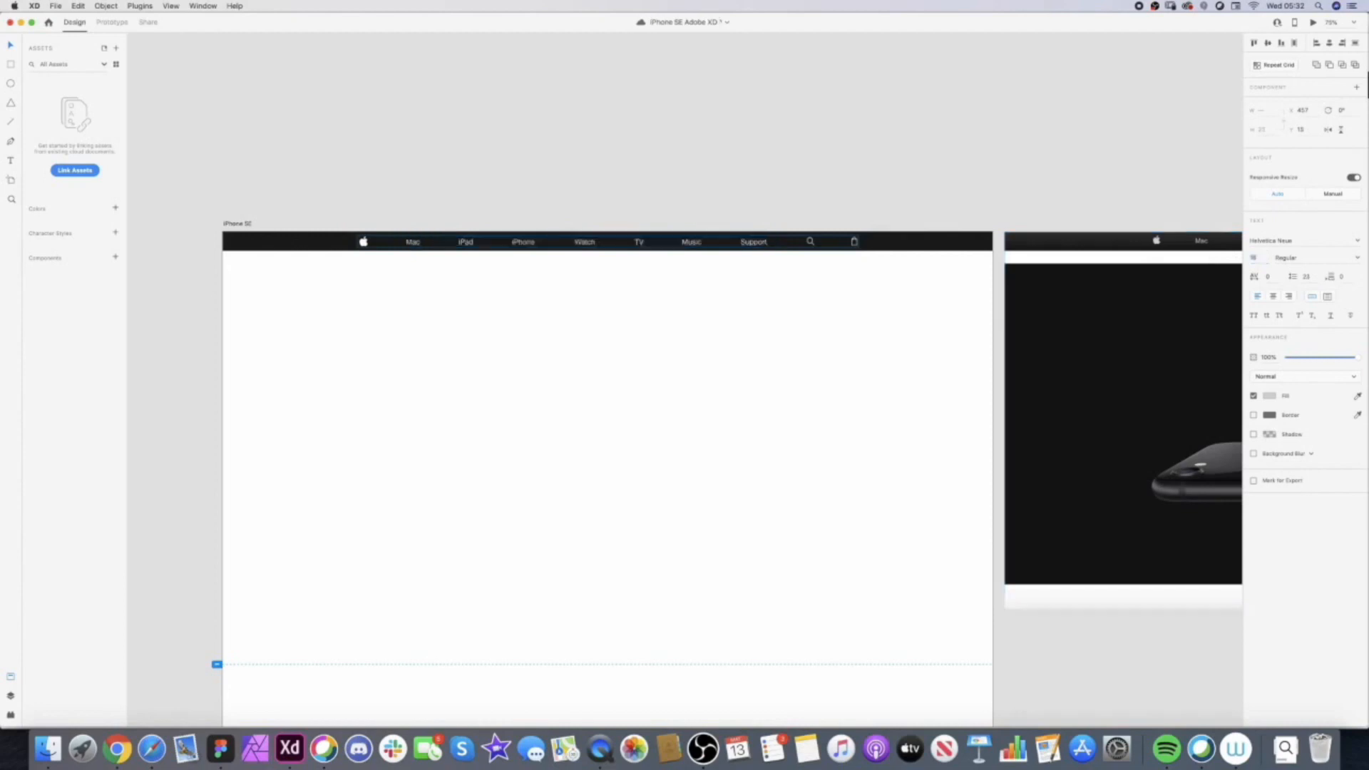
left_click(655, 293)
- Set the font size of the navigation links from Mac to Support to 16
key("super+minus")
left_click_drag(778, 311, 623, 309)
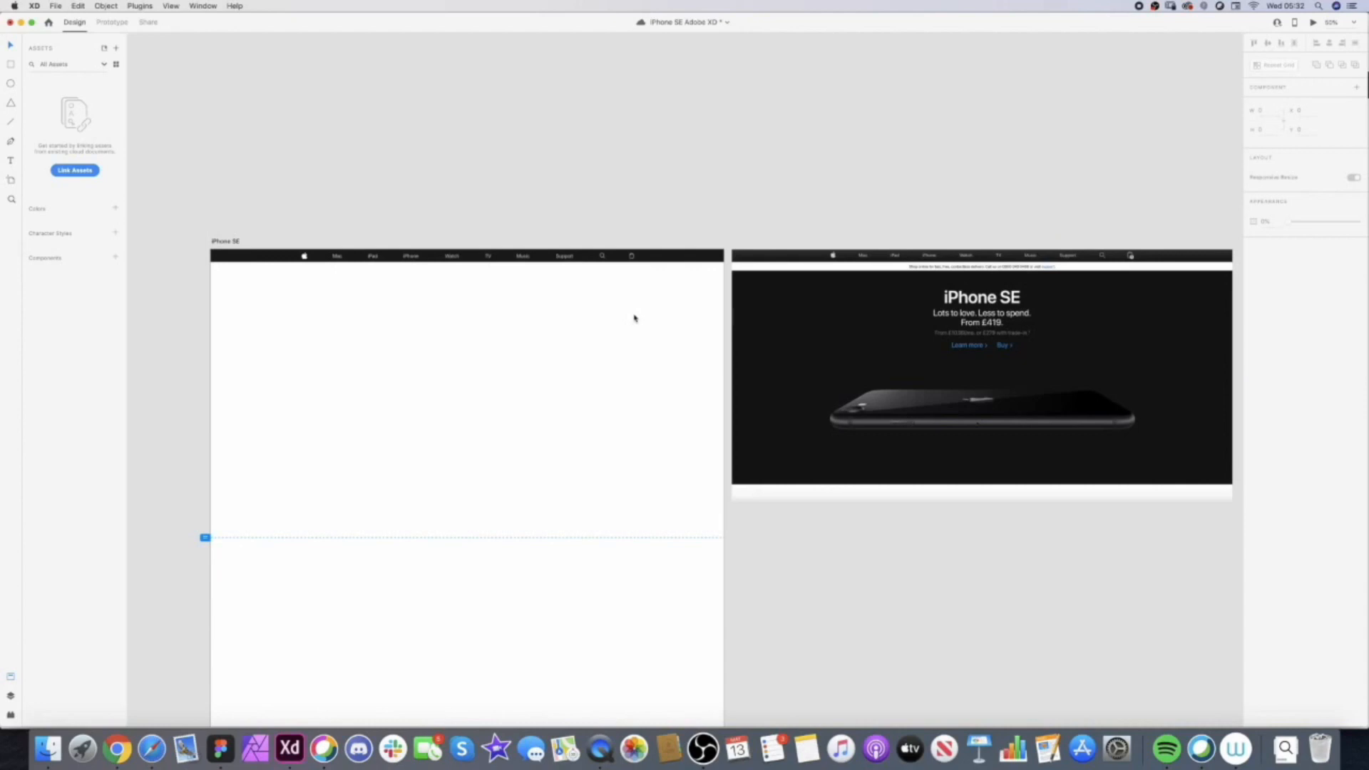
key("super+plus")
left_click(362, 287)
left_click_drag(355, 287, 590, 286)
left_click(640, 287, "shift")
left_click(719, 287, "shift")
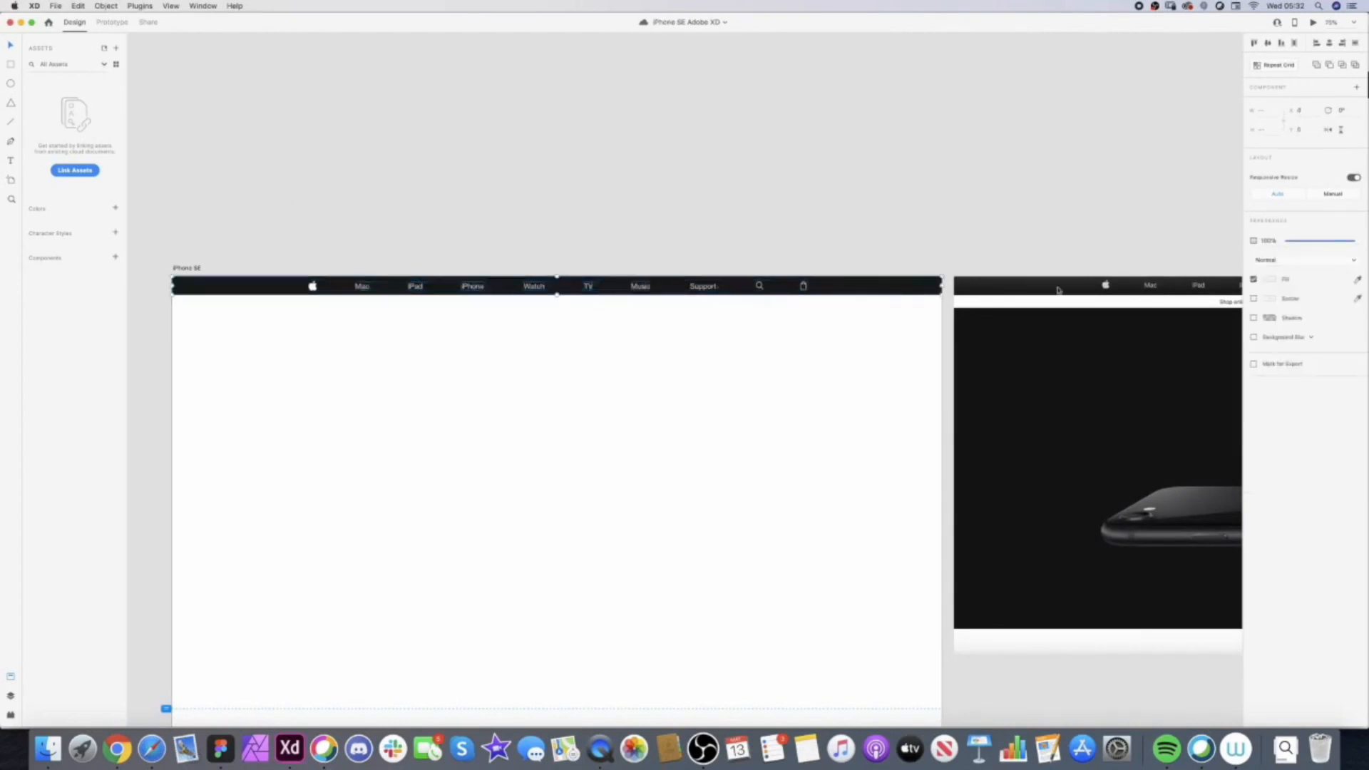
left_click(712, 287)
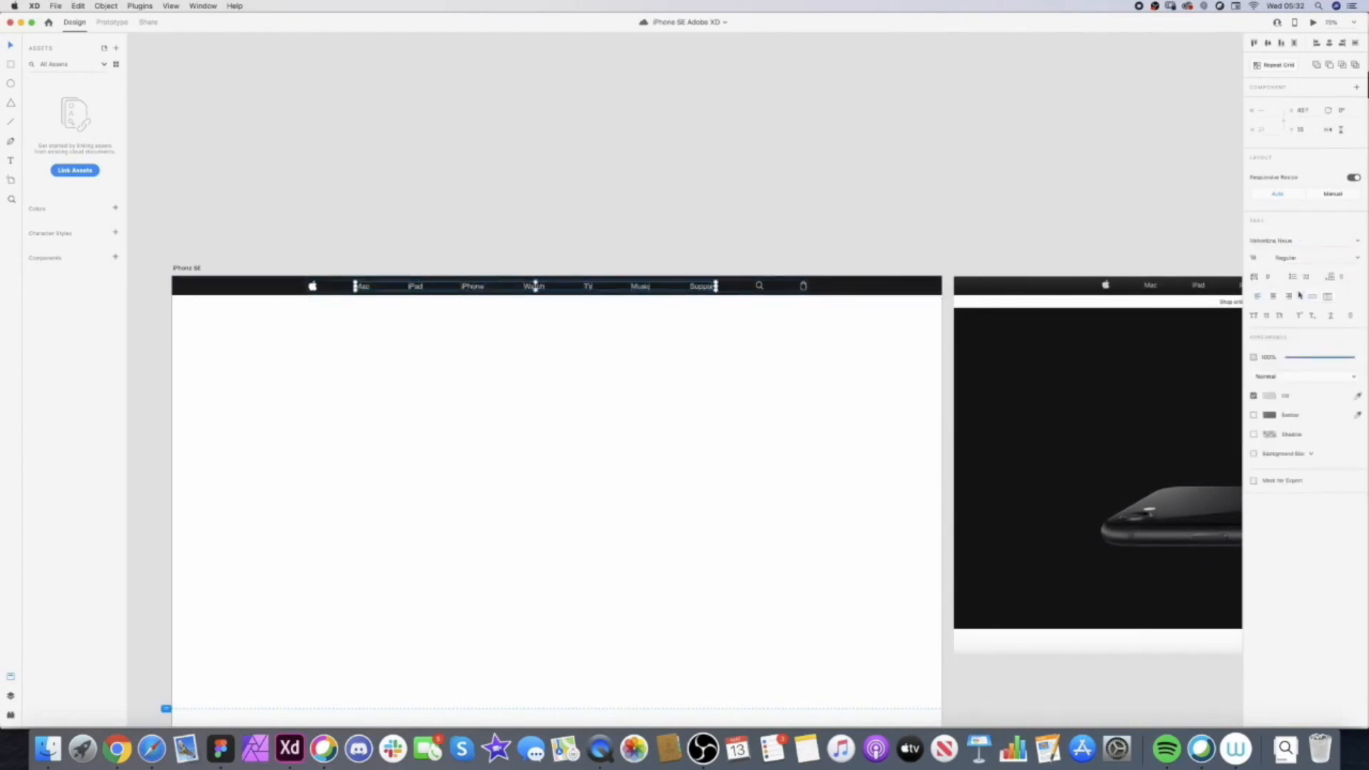
type("16")
key("Return")
left_click(602, 338)
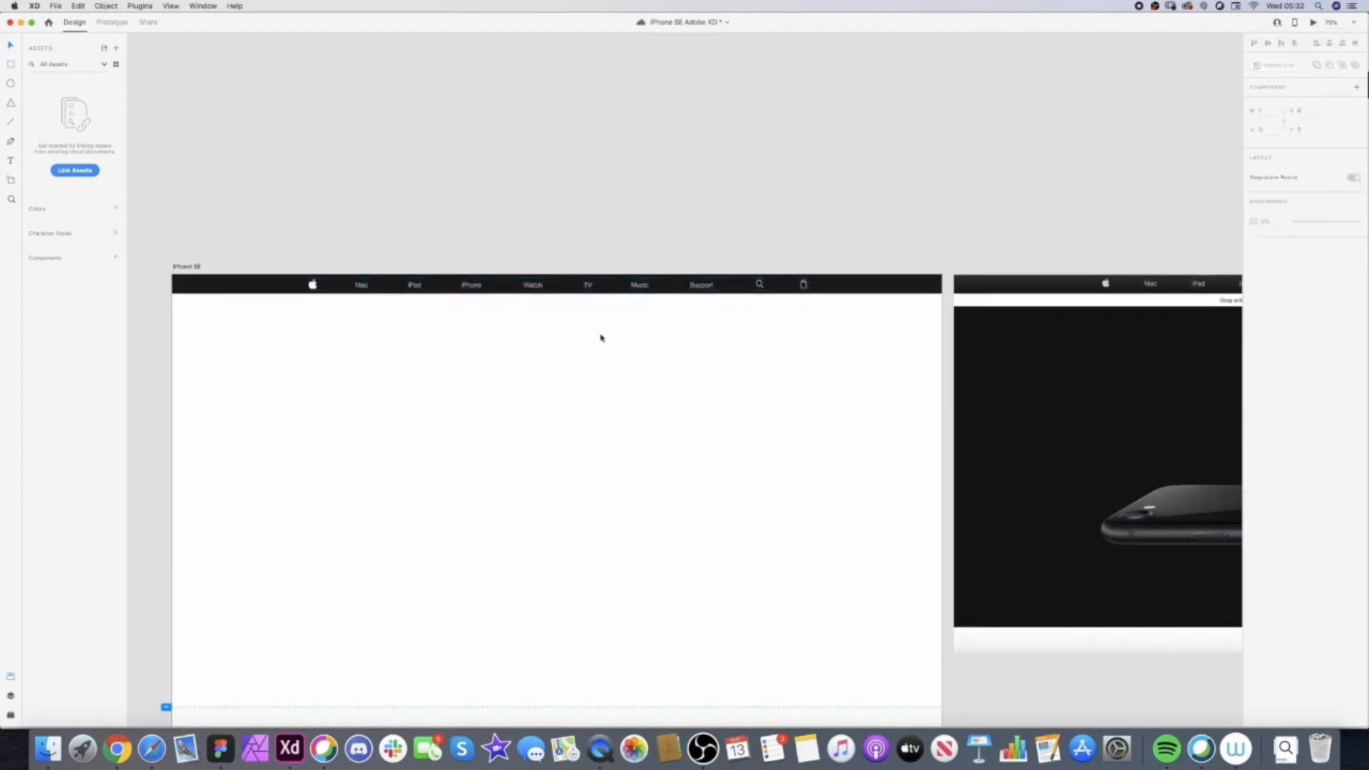
- Check the resized links against the reference page and save the document
scroll(602, 338, "down", 3)
left_click_drag(662, 359, 515, 335)
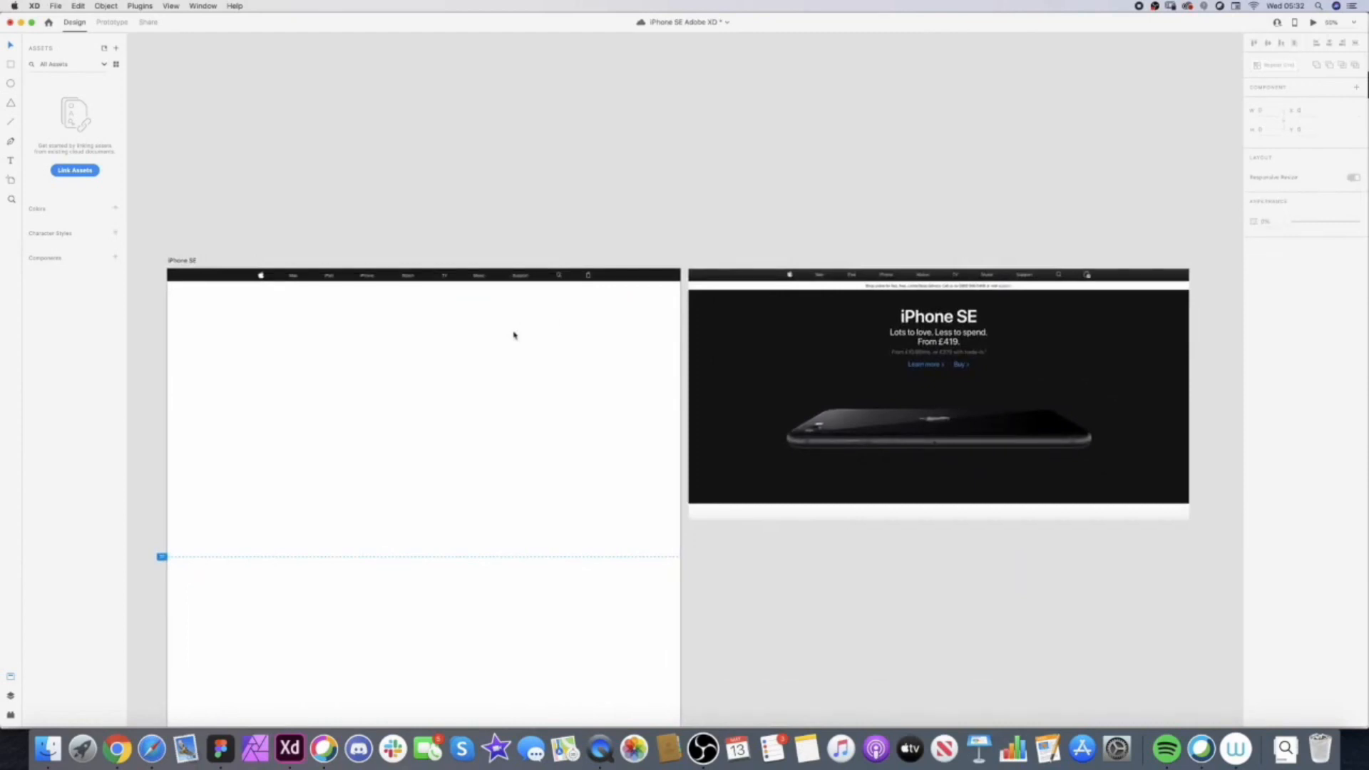
key("super+s")
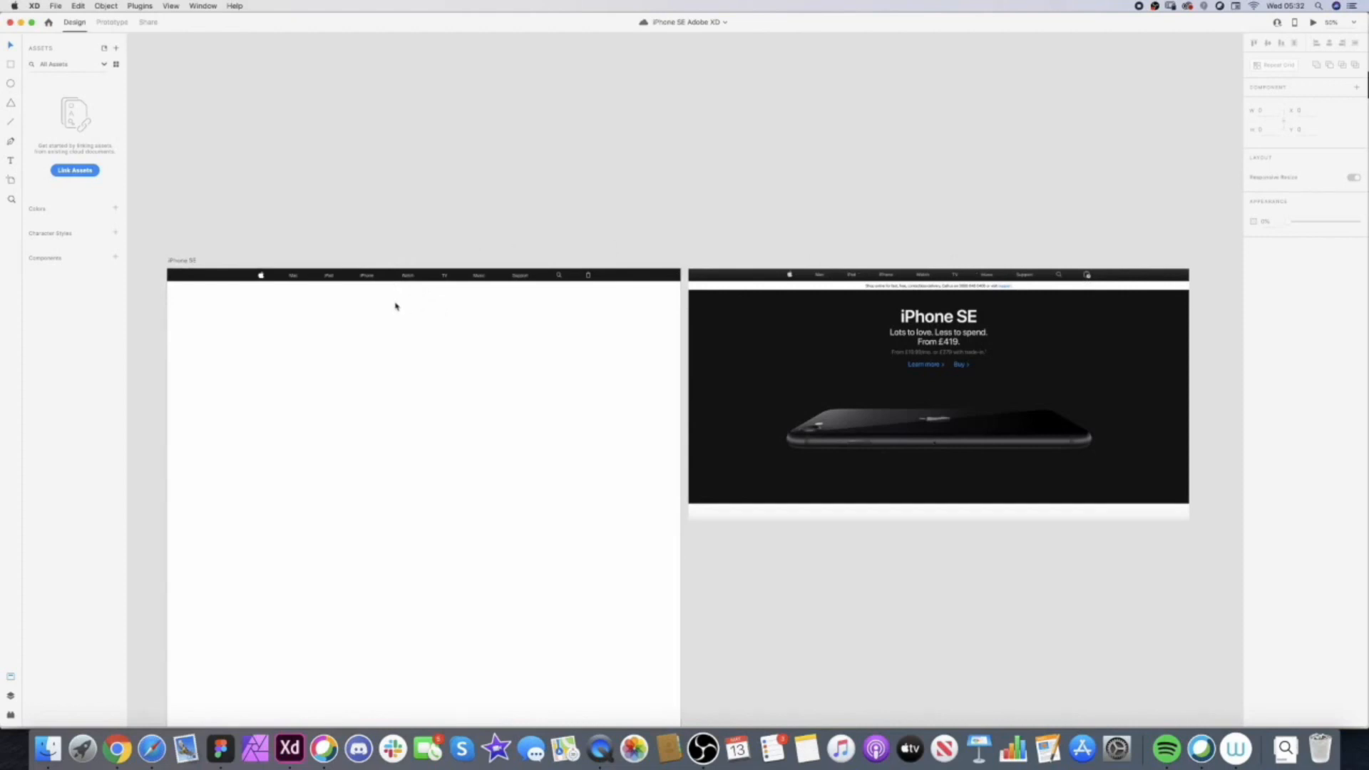
scroll(395, 307, "up", 3)
scroll(693, 308, "right", 10)
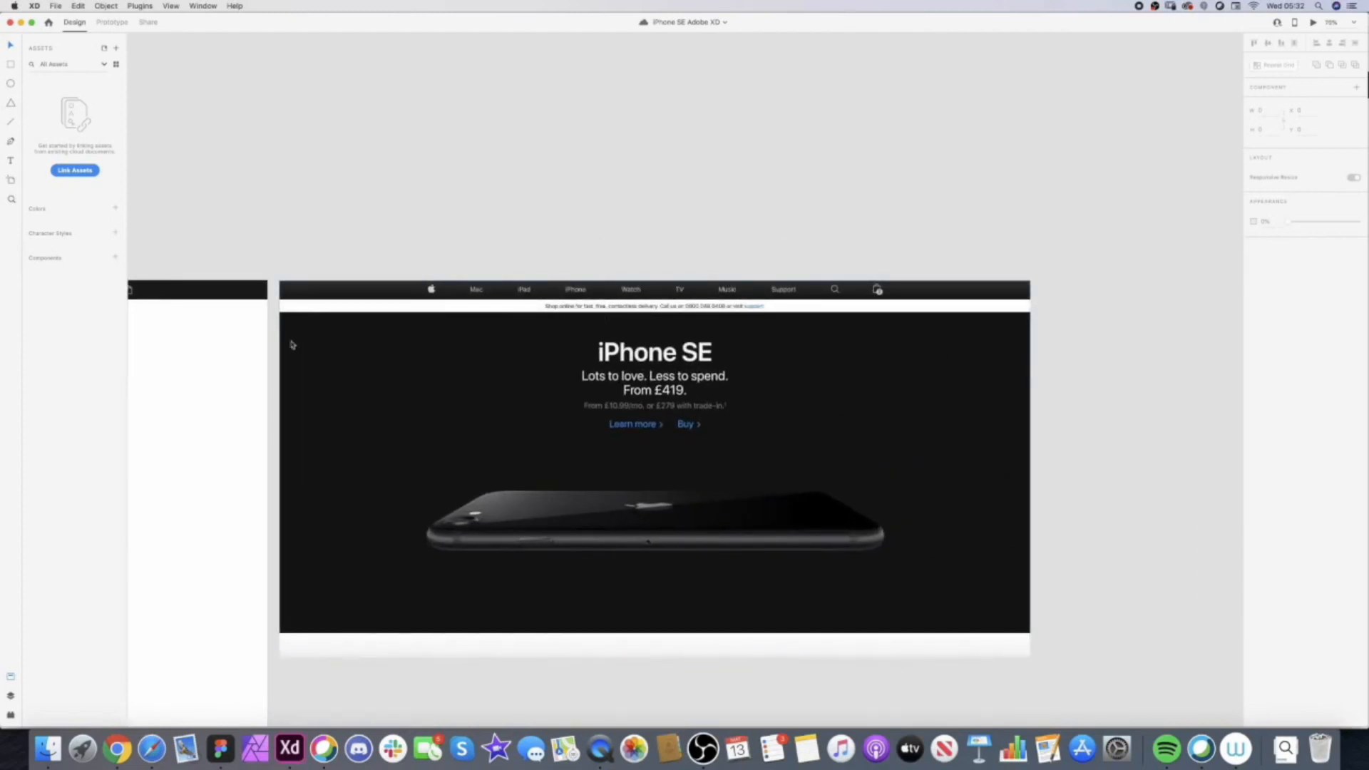
scroll(607, 314, "left", 12)
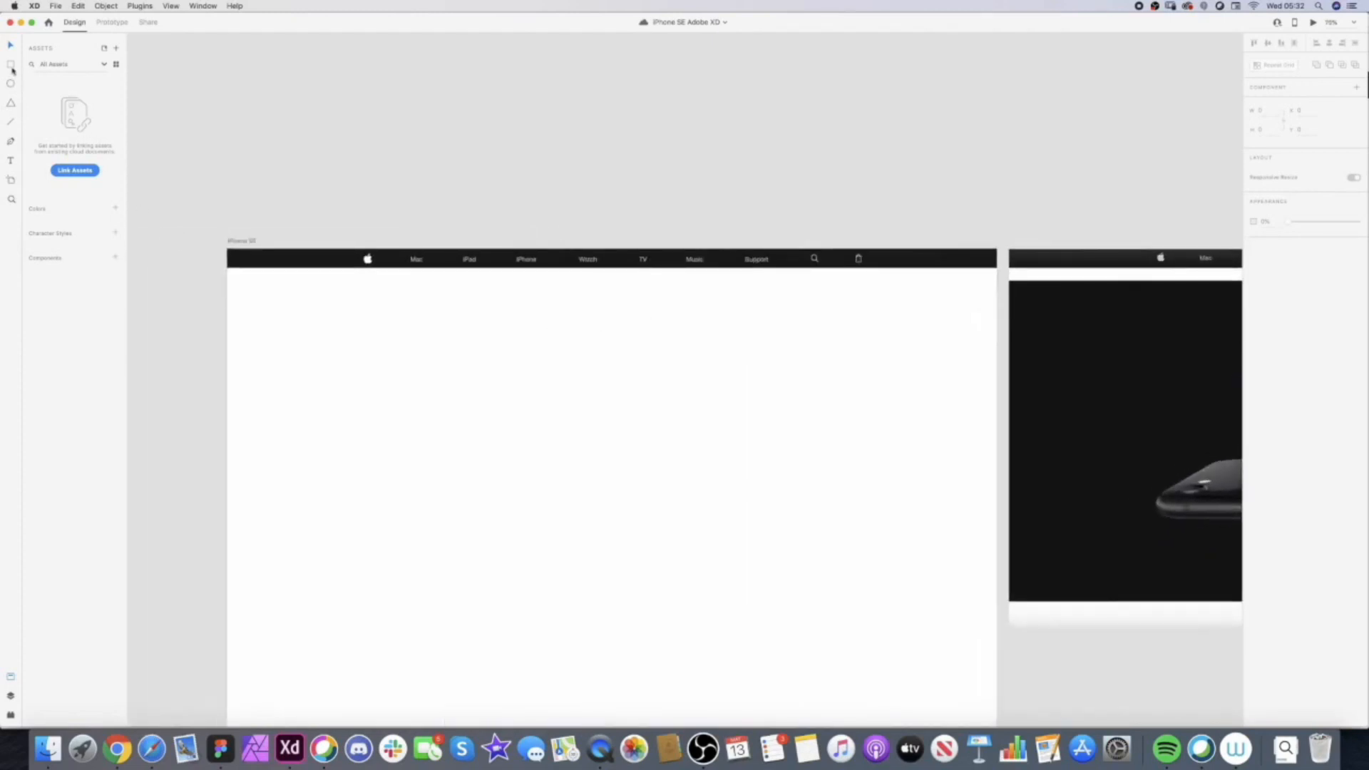
scroll(241, 235, "up", 2)
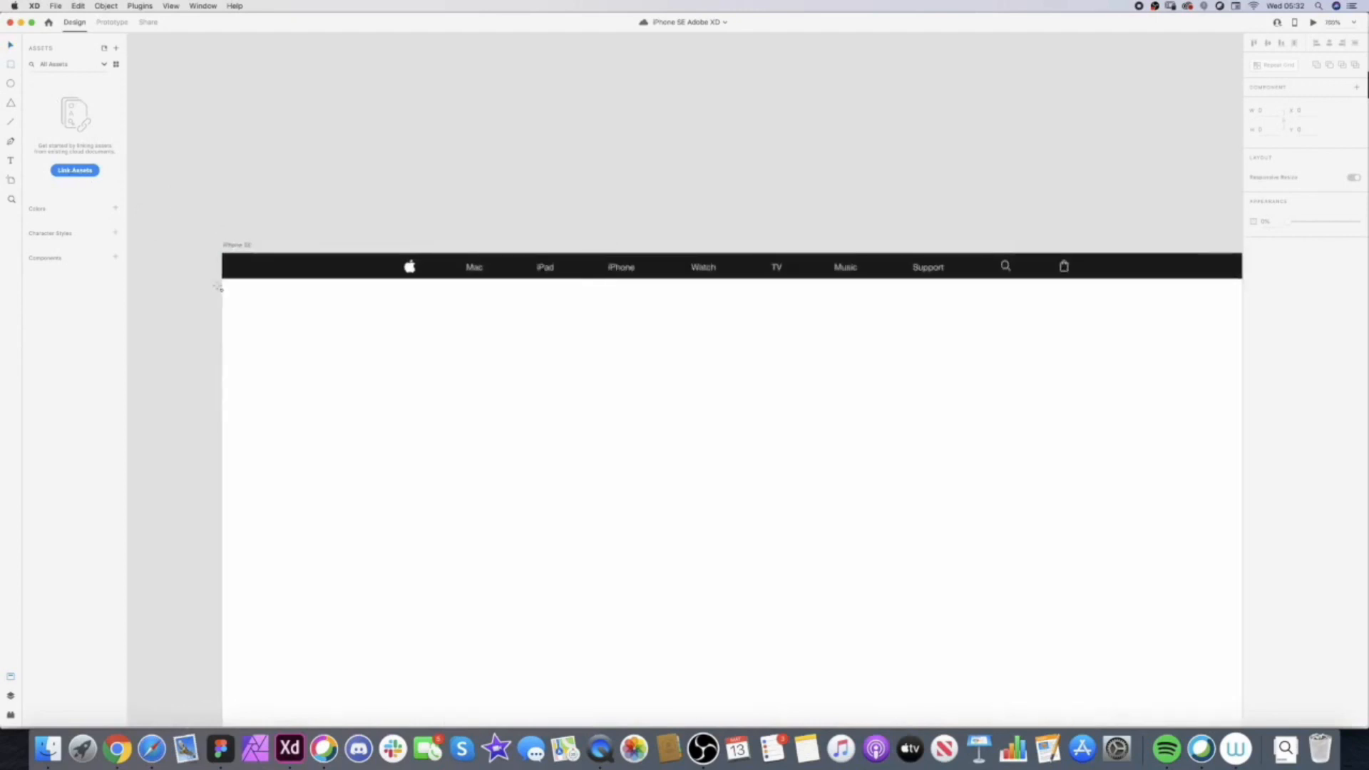
left_click_drag(221, 279, 1212, 312)
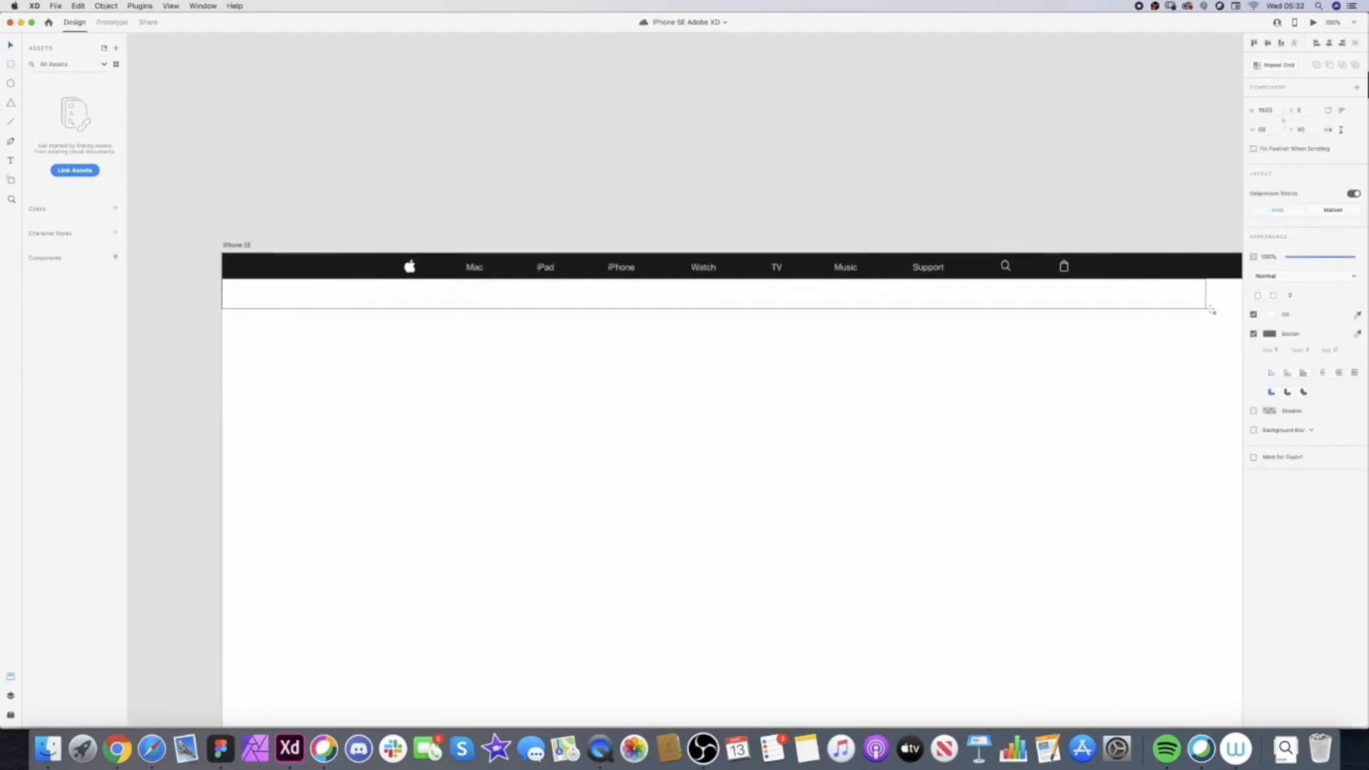
scroll(1213, 312, "right", 7)
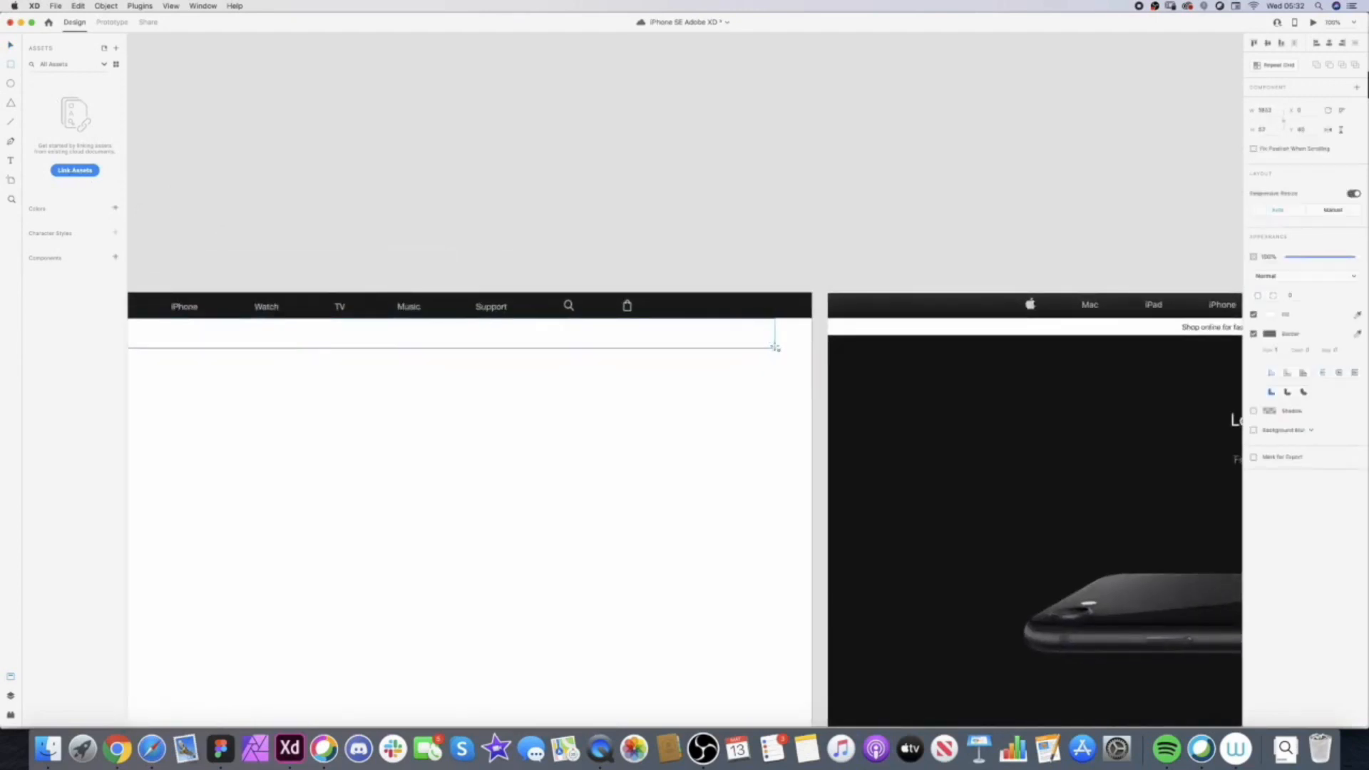
key("super+z")
- Draw a rectangle strip directly beneath the navigation bar, spanning the artboard's full 1920 px width and flush with both side edges
mouse_move(818, 323)
left_mouse_down()
mouse_move(590, 362)
mouse_move(128, 346)
left_mouse_up()
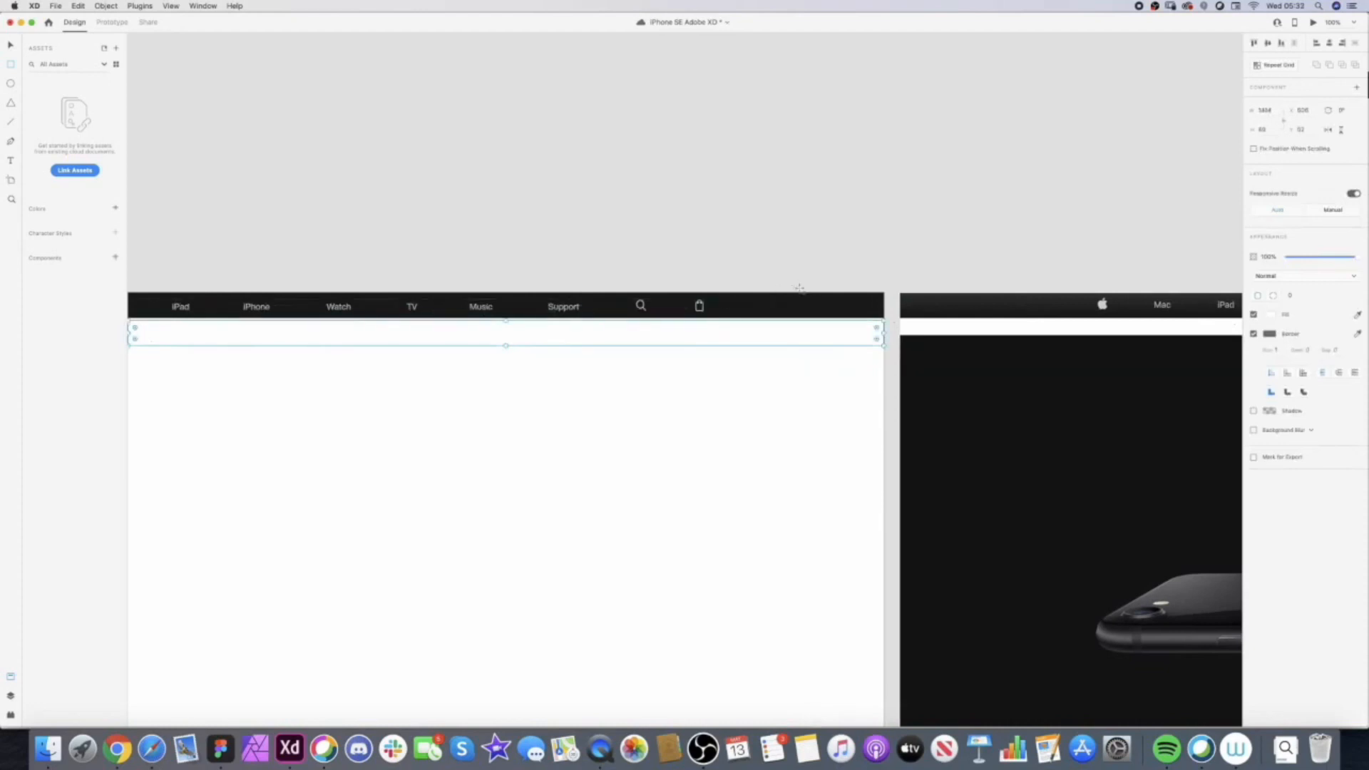
left_click_drag(505, 321, 505, 319)
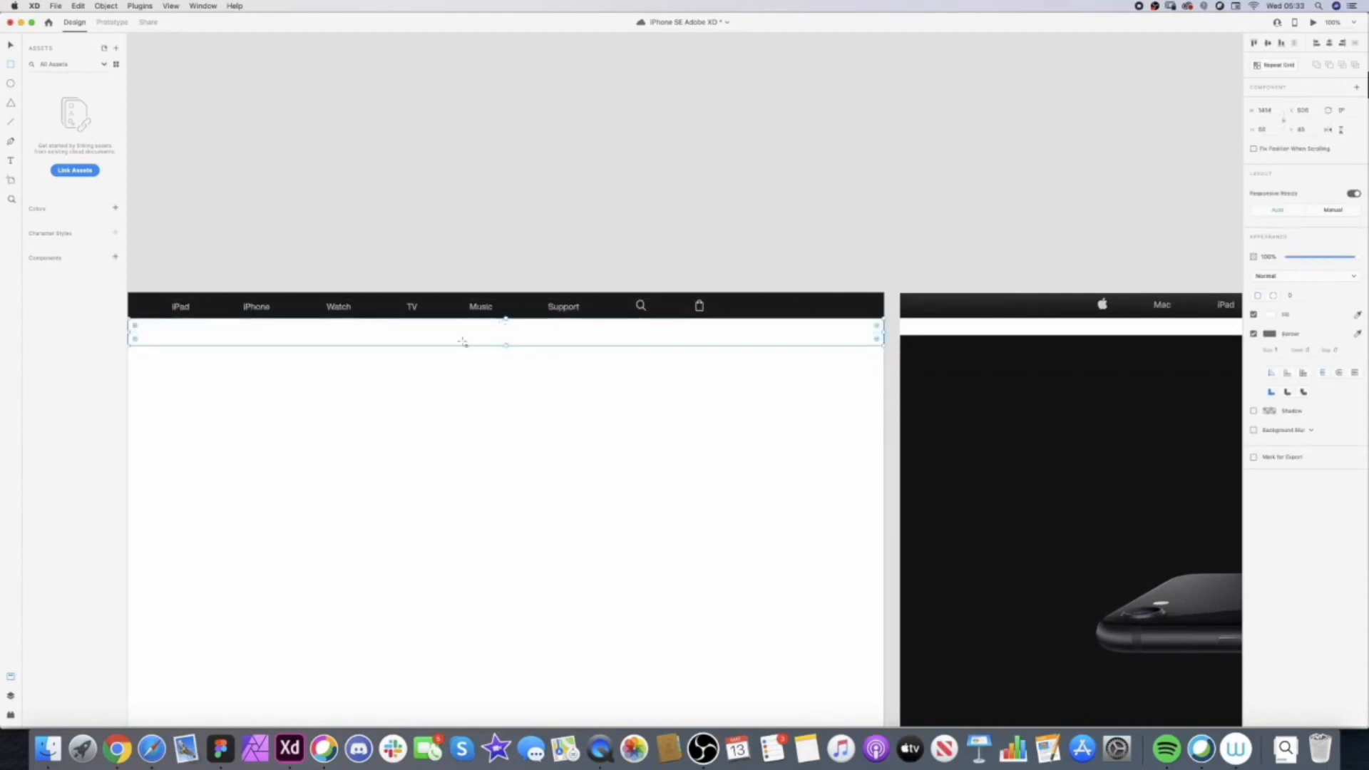
scroll(392, 379, "left", 5)
left_click_drag(440, 324, 170, 312)
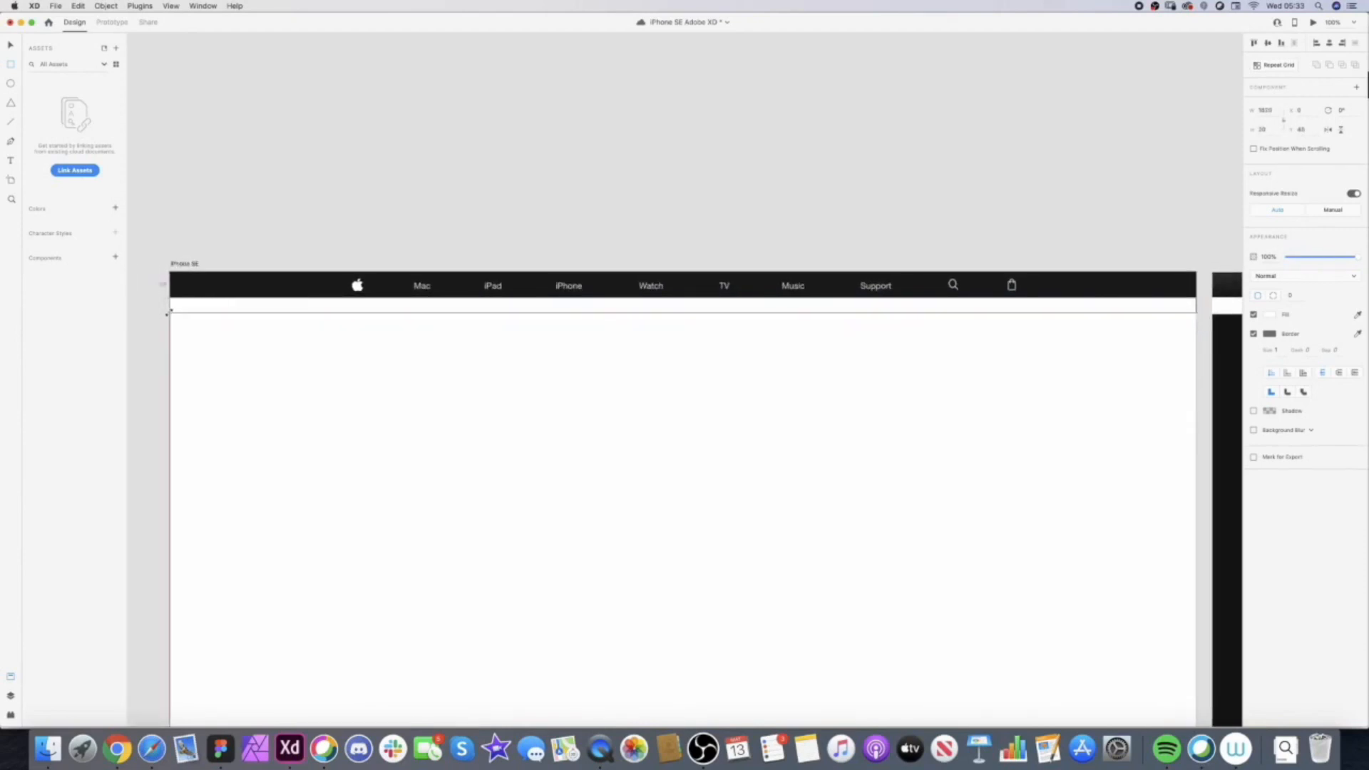
- Extend the strip's height to match the white strip on the reference page, remove its border and save the document
scroll(678, 324, "right", 9)
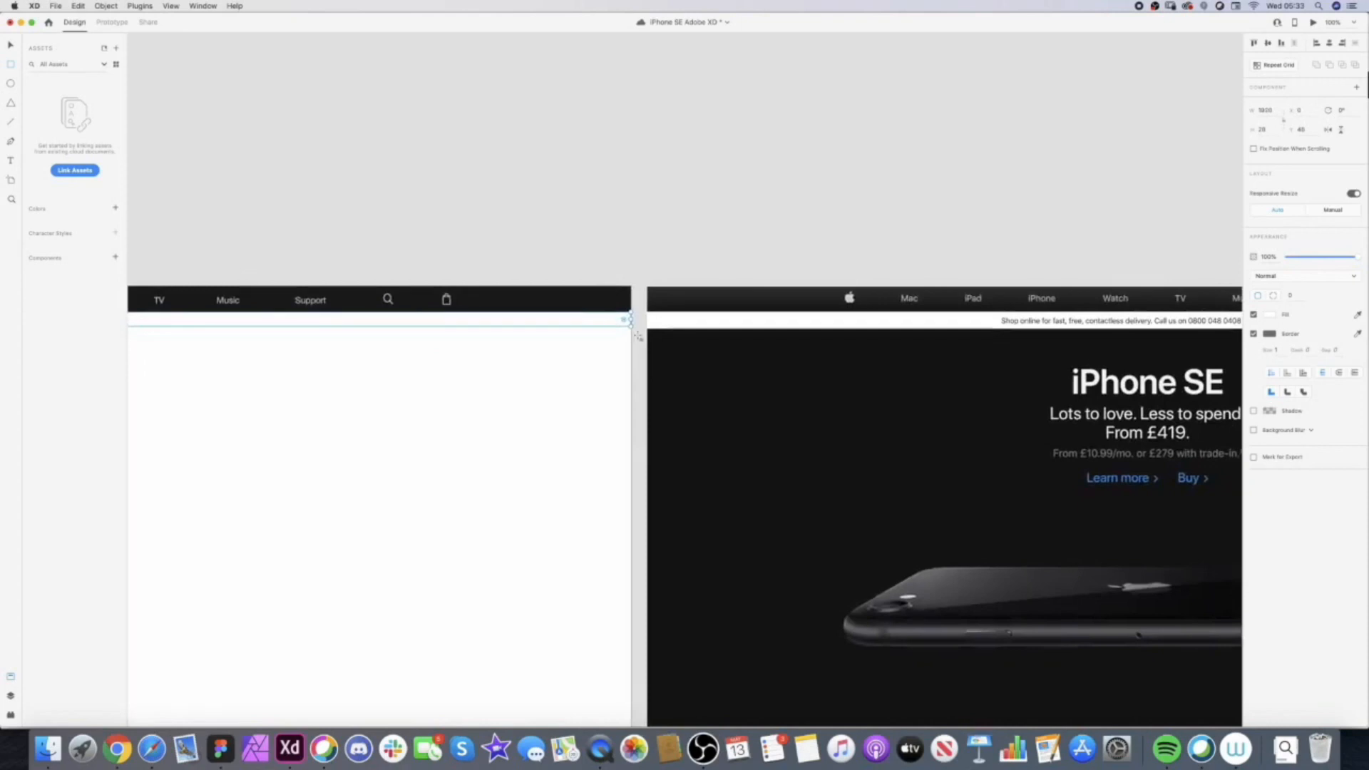
scroll(640, 326, "up", 10)
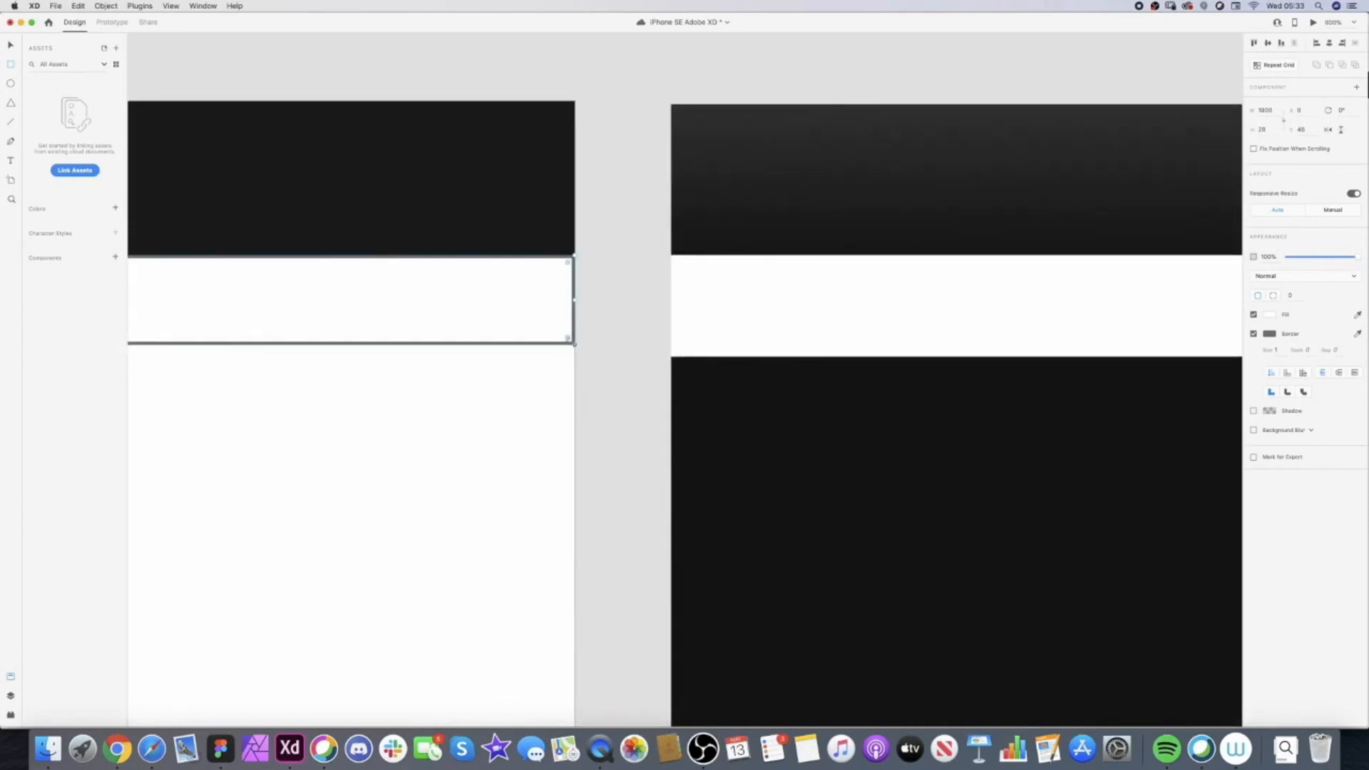
left_click_drag(575, 345, 575, 355)
left_click(1254, 334)
scroll(405, 352, "down", 10)
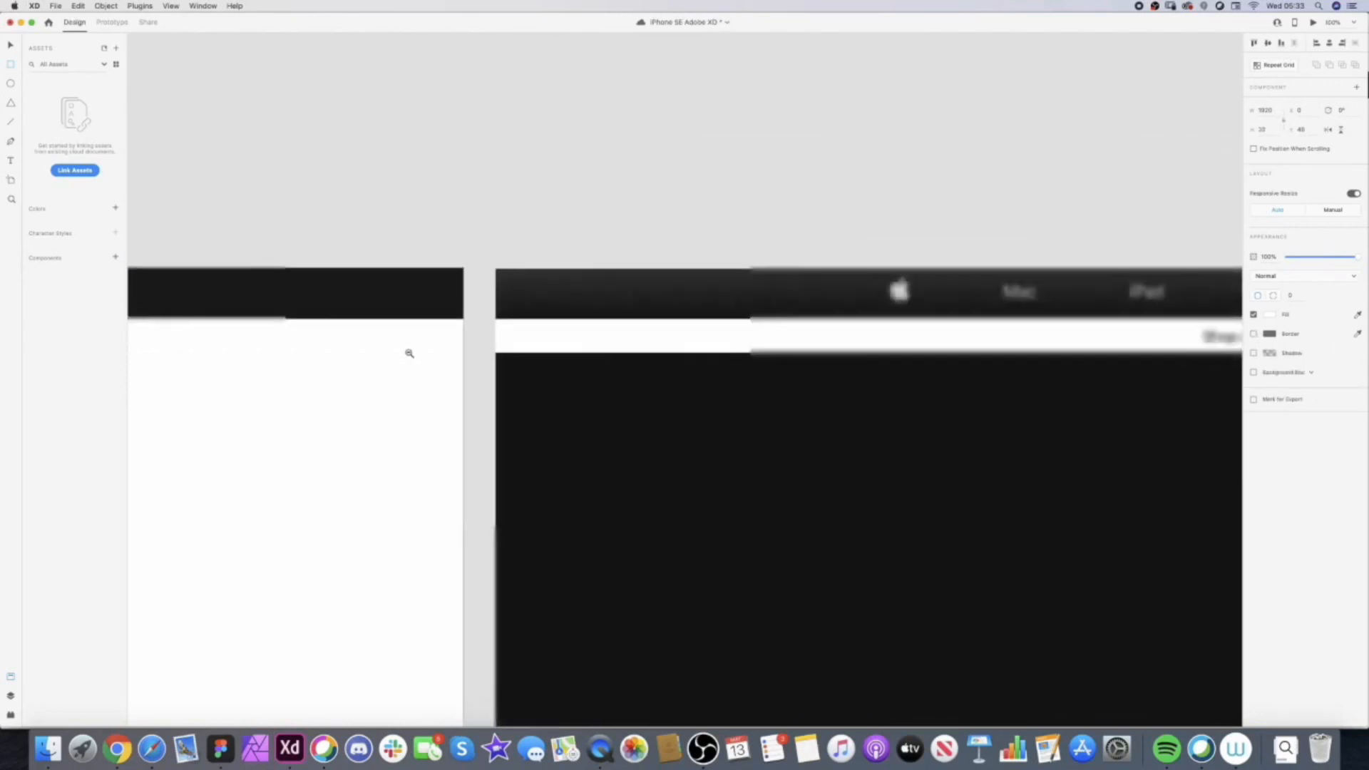
left_click_drag(331, 264, 428, 253)
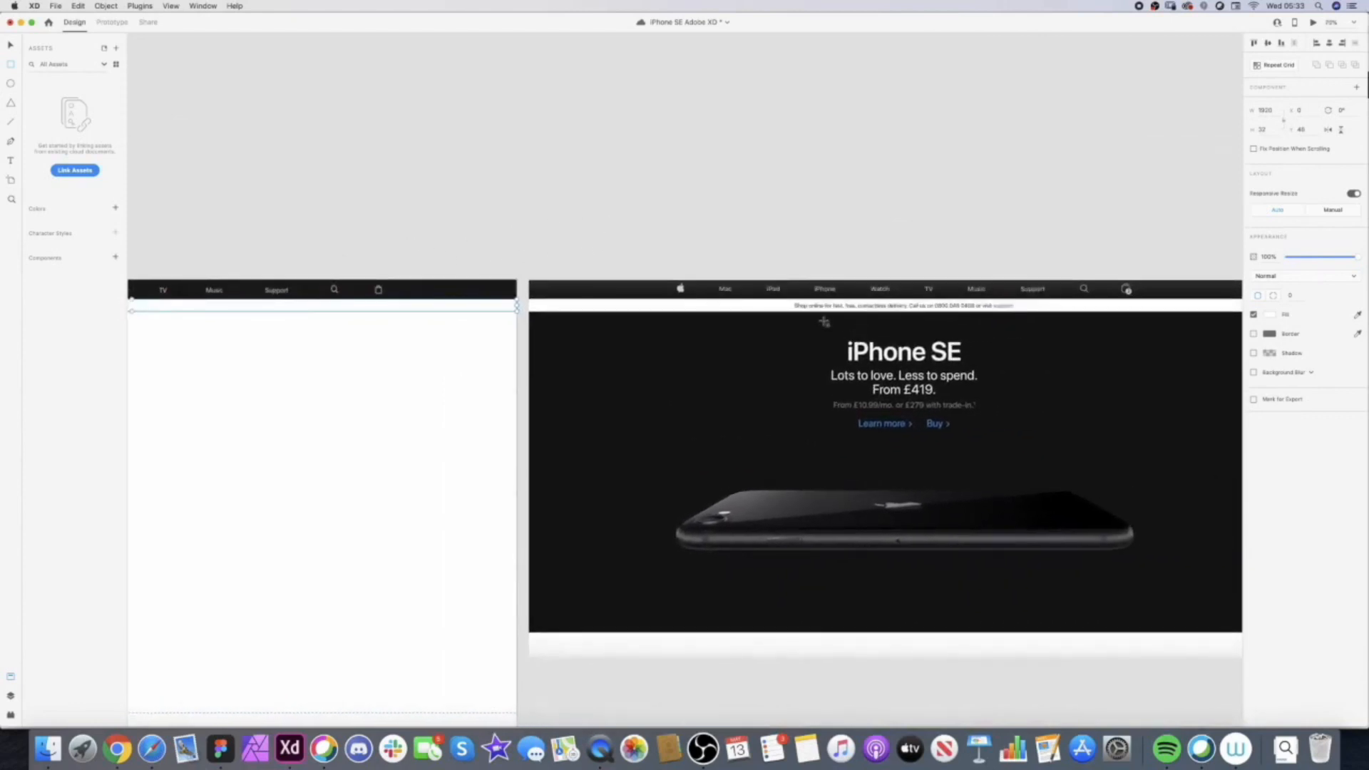
key("super+s")
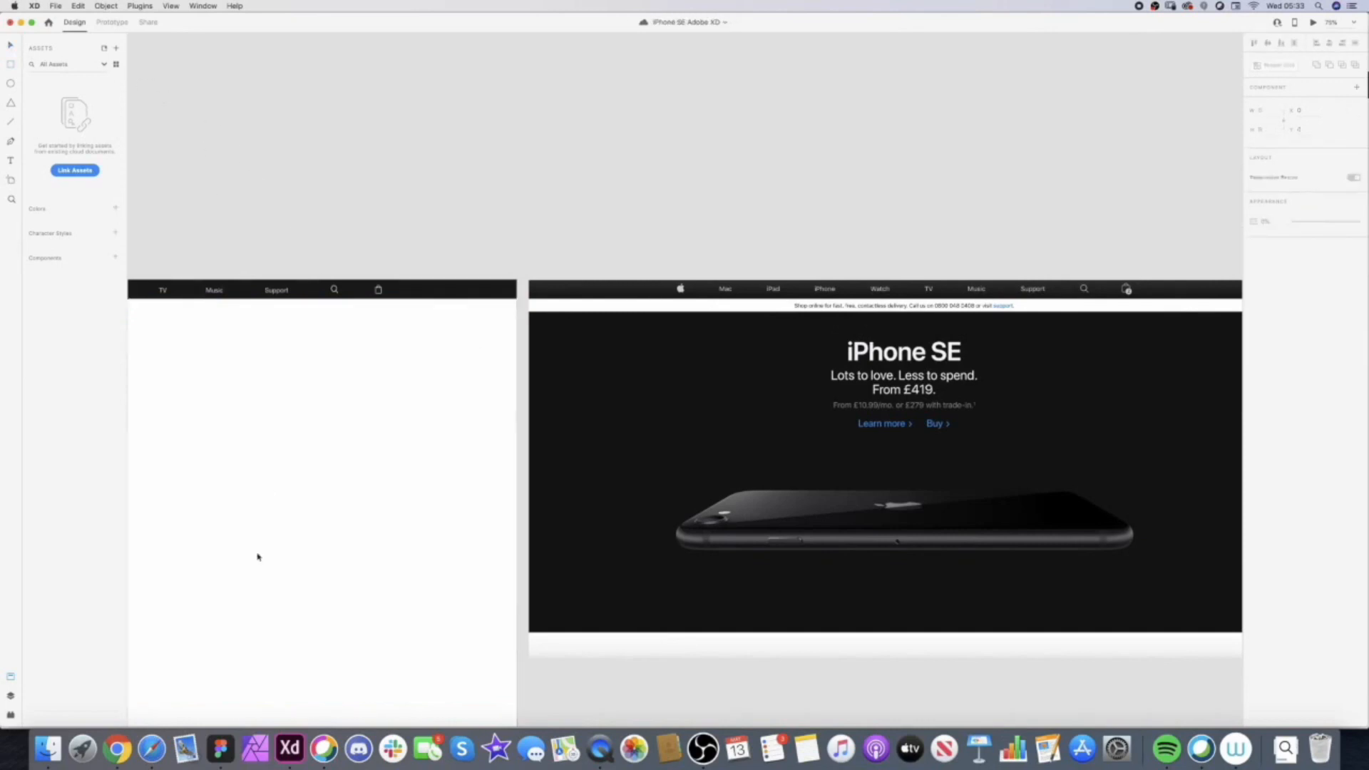
- Switch to Chrome, search for apple, open the Apple UK site and copy the delivery notice text beneath its navigation bar
key("super+Tab")
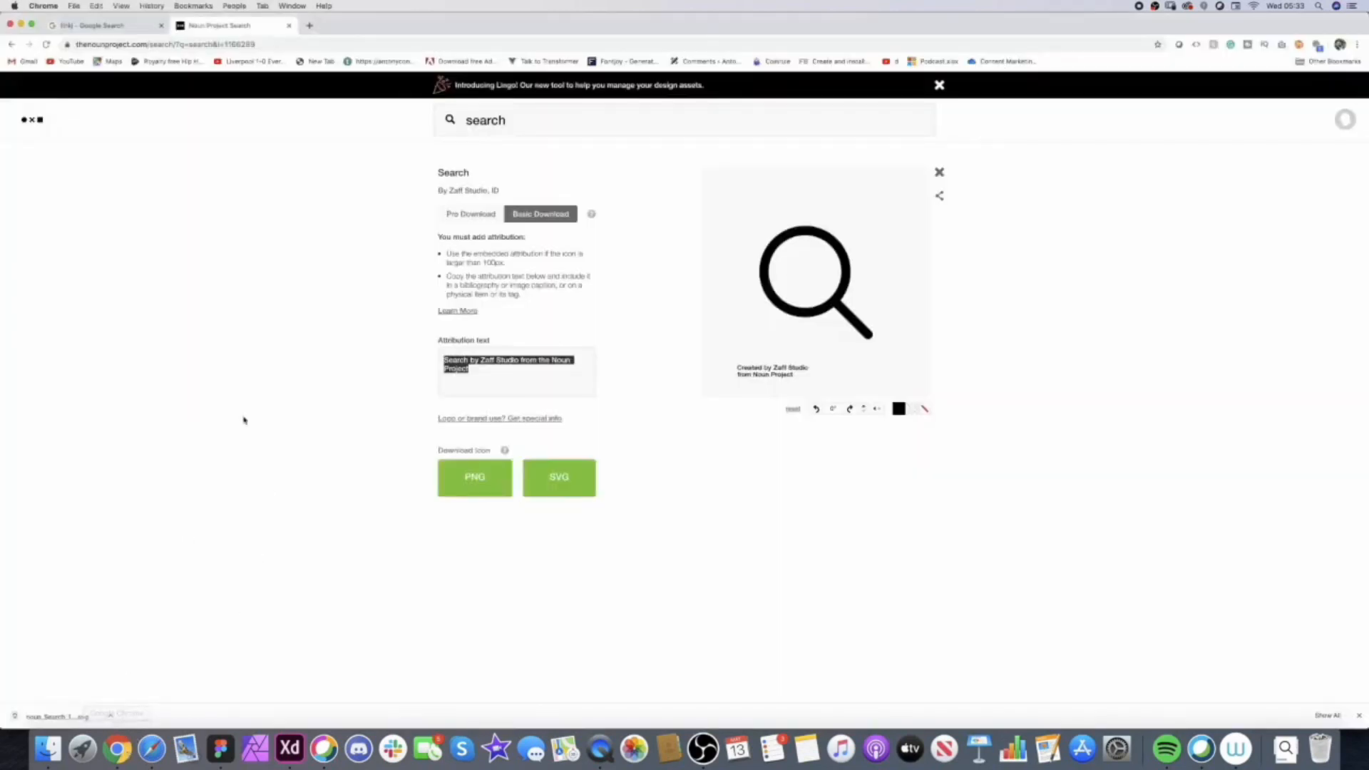
left_click(316, 26)
type("apple")
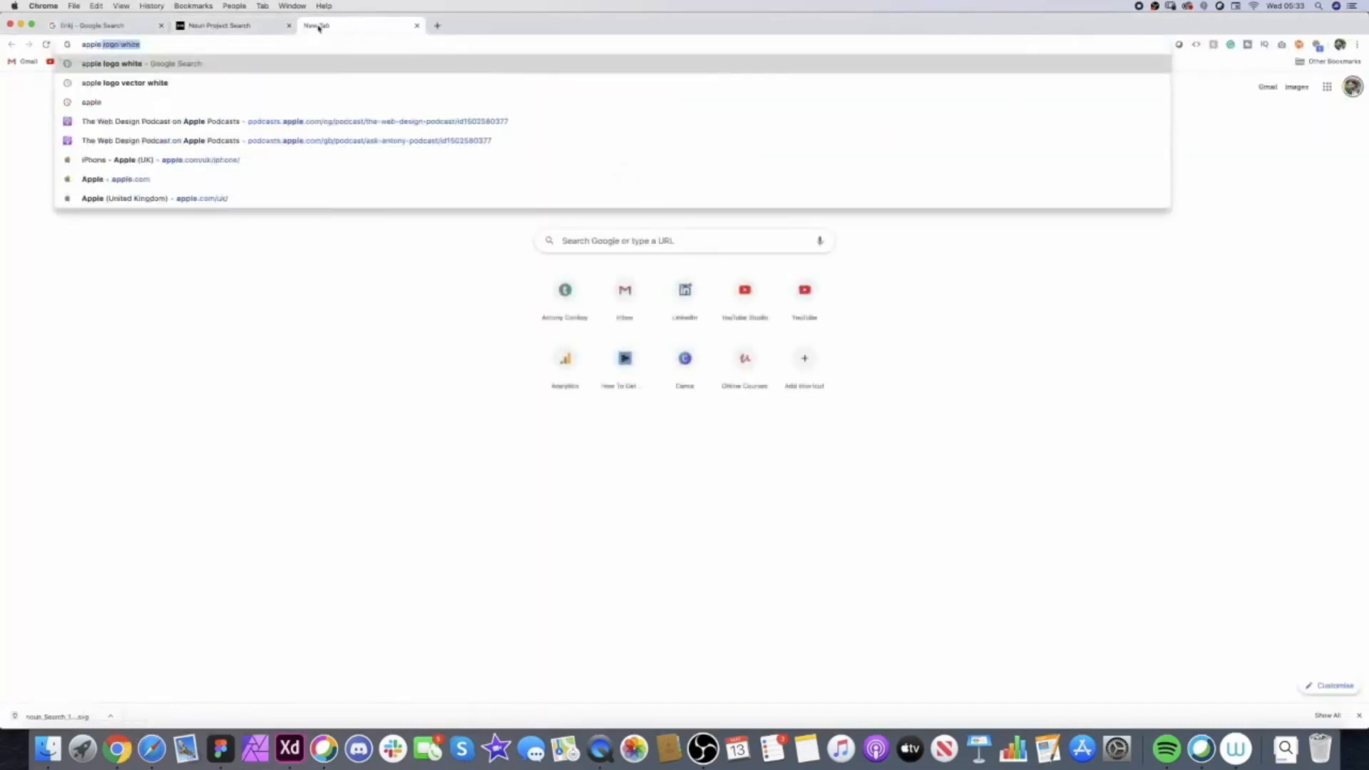
key("Return")
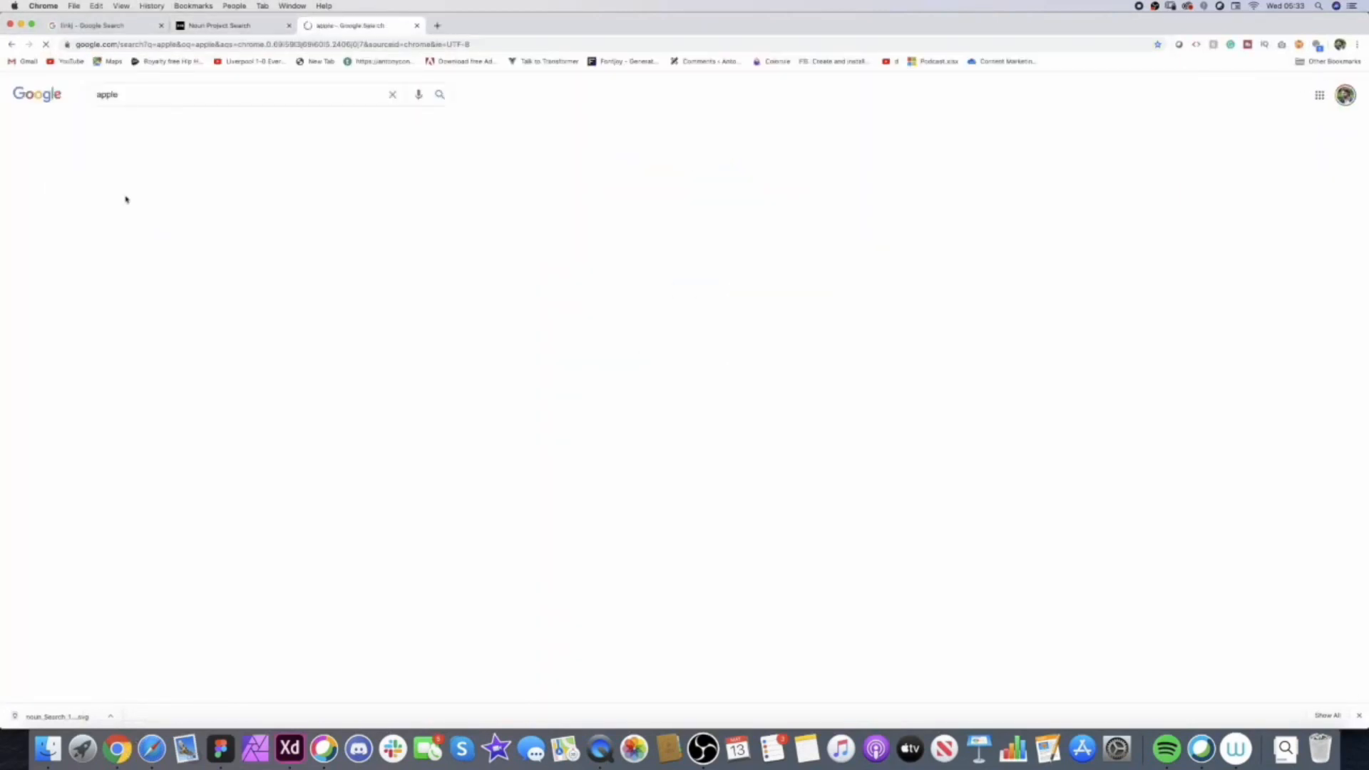
left_click(142, 330)
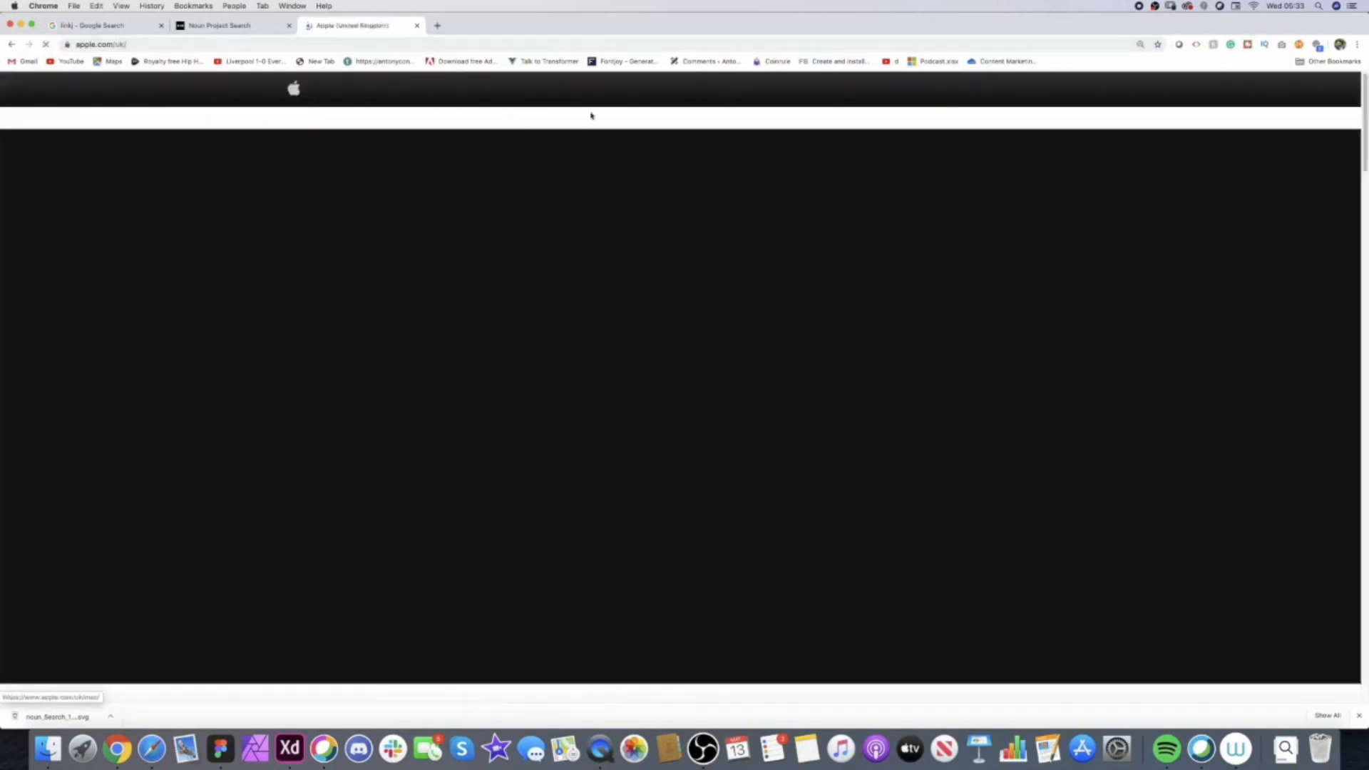
triple_click(481, 119)
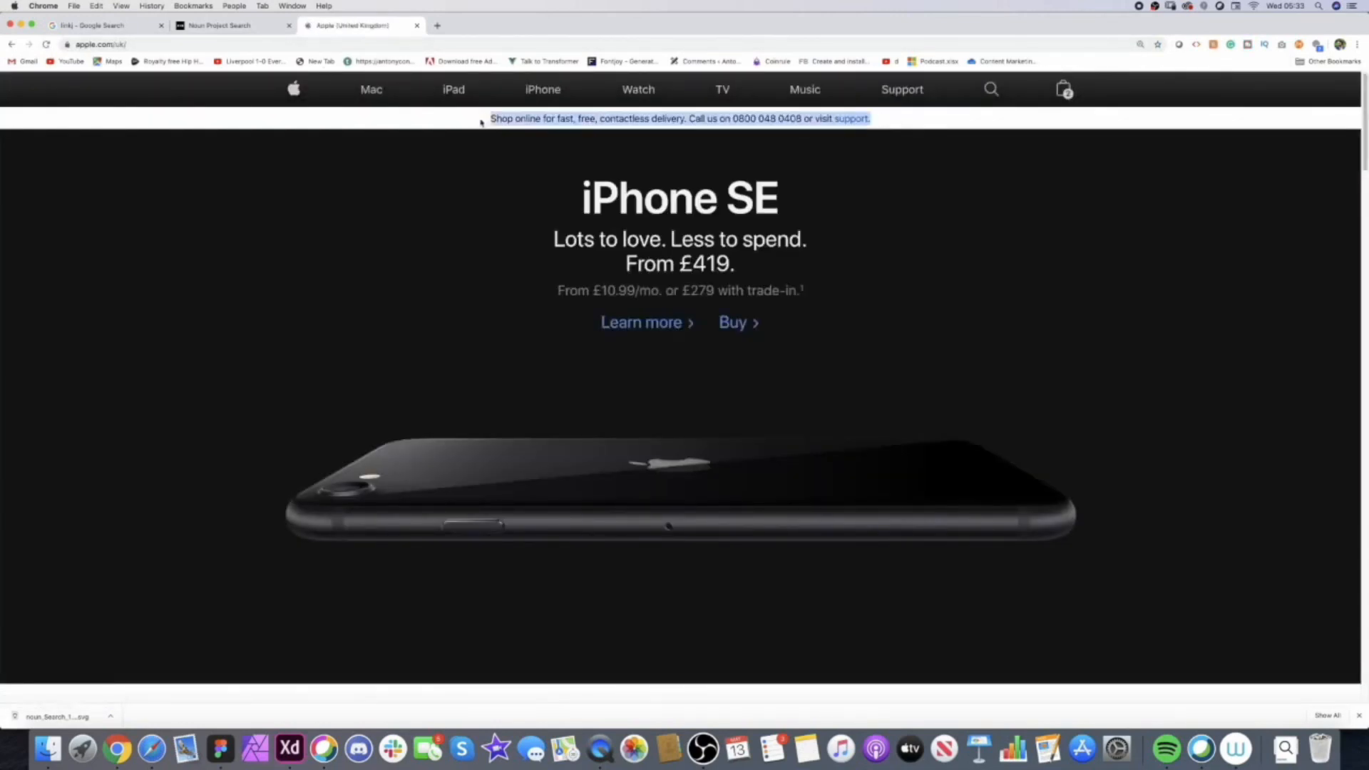
- Switch back to Adobe XD and paste the copied delivery notice into a new area text box below the navigation bar
left_click(289, 757)
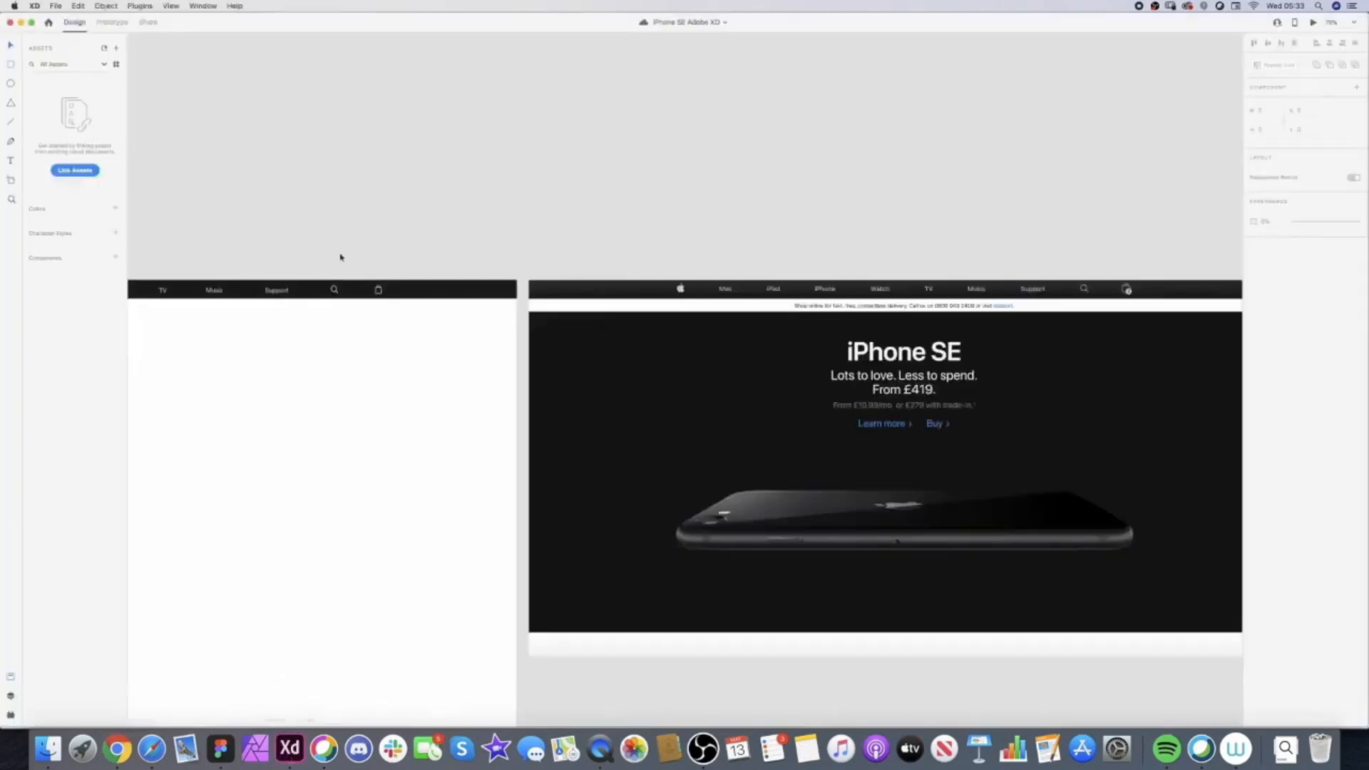
left_click_drag(340, 257, 757, 213)
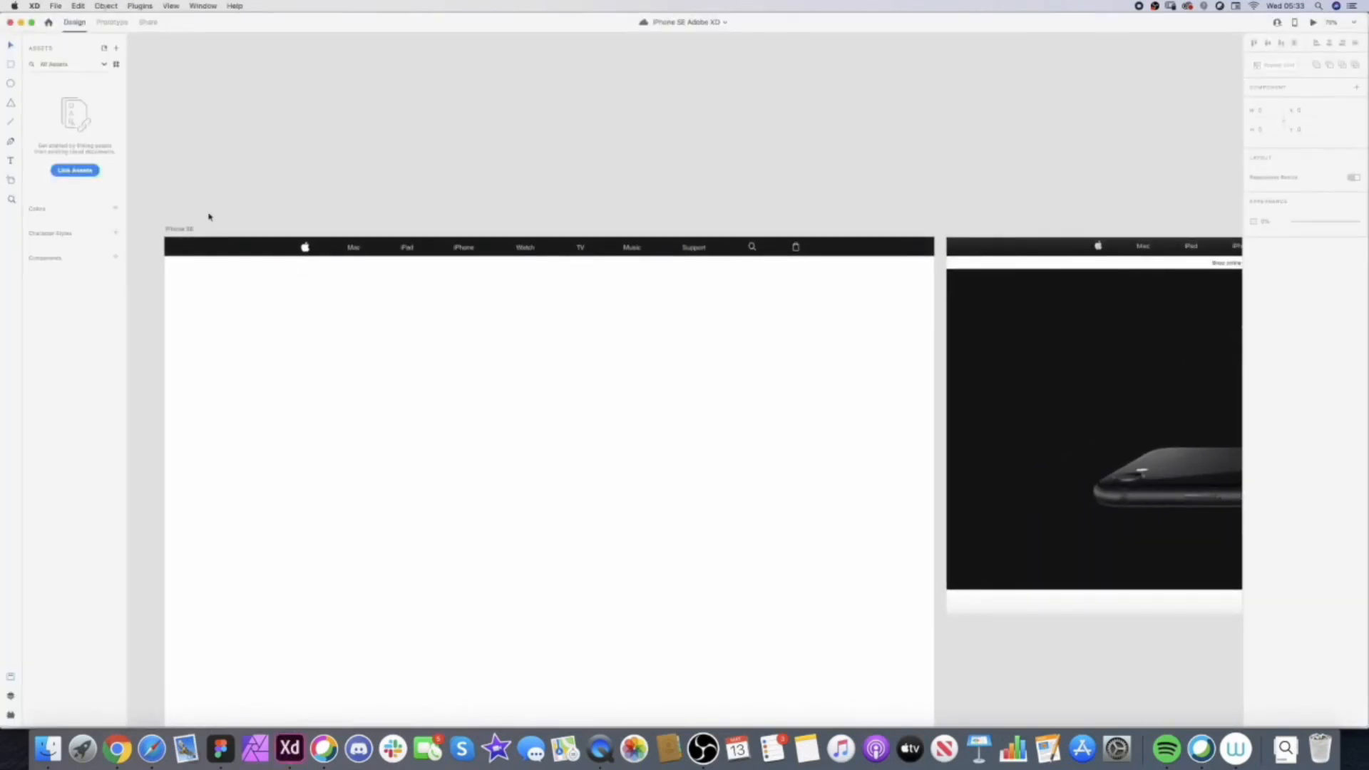
left_click_drag(424, 294, 752, 343)
key("super+v")
left_click(11, 46)
- Change the delivery notice's fill colour to black and switch the text box to auto width
scroll(689, 211, "right", 5)
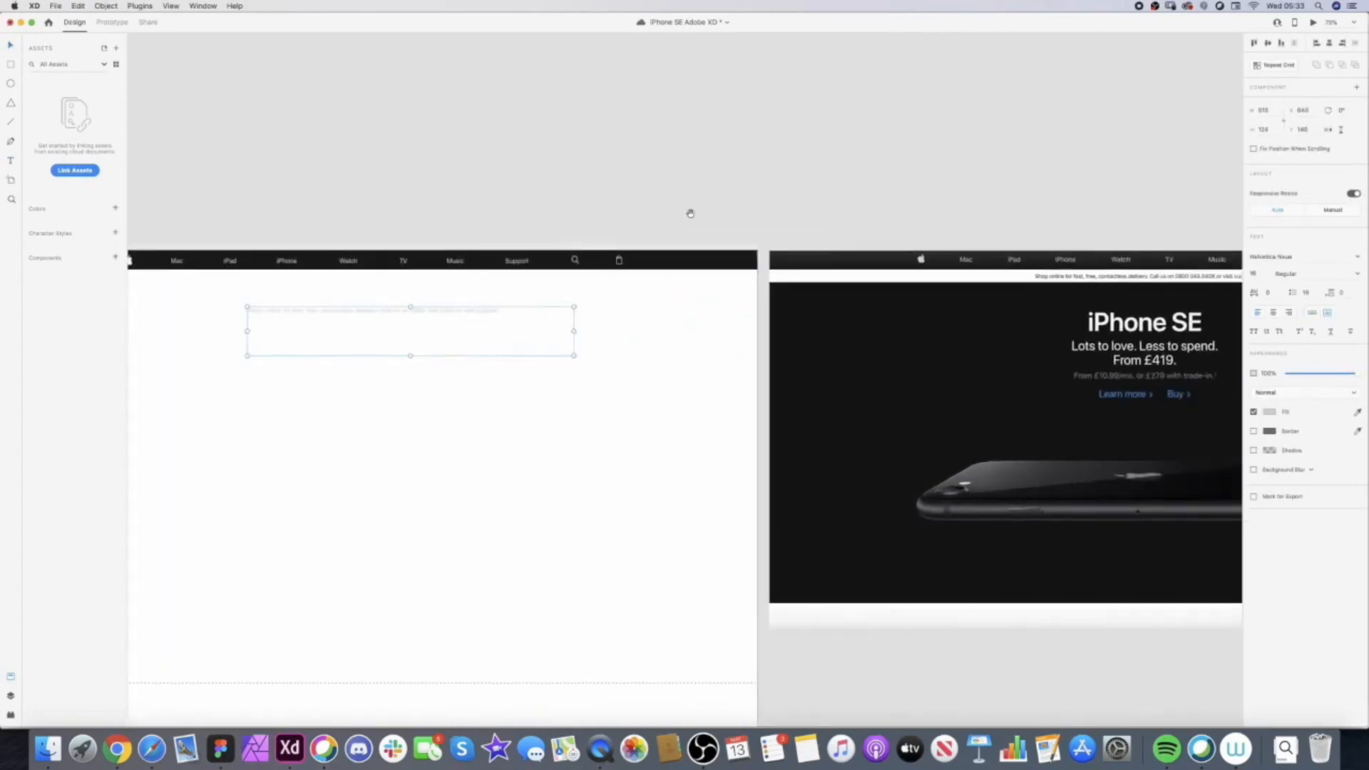
left_click(1269, 414)
left_click_drag(1174, 389, 1092, 460)
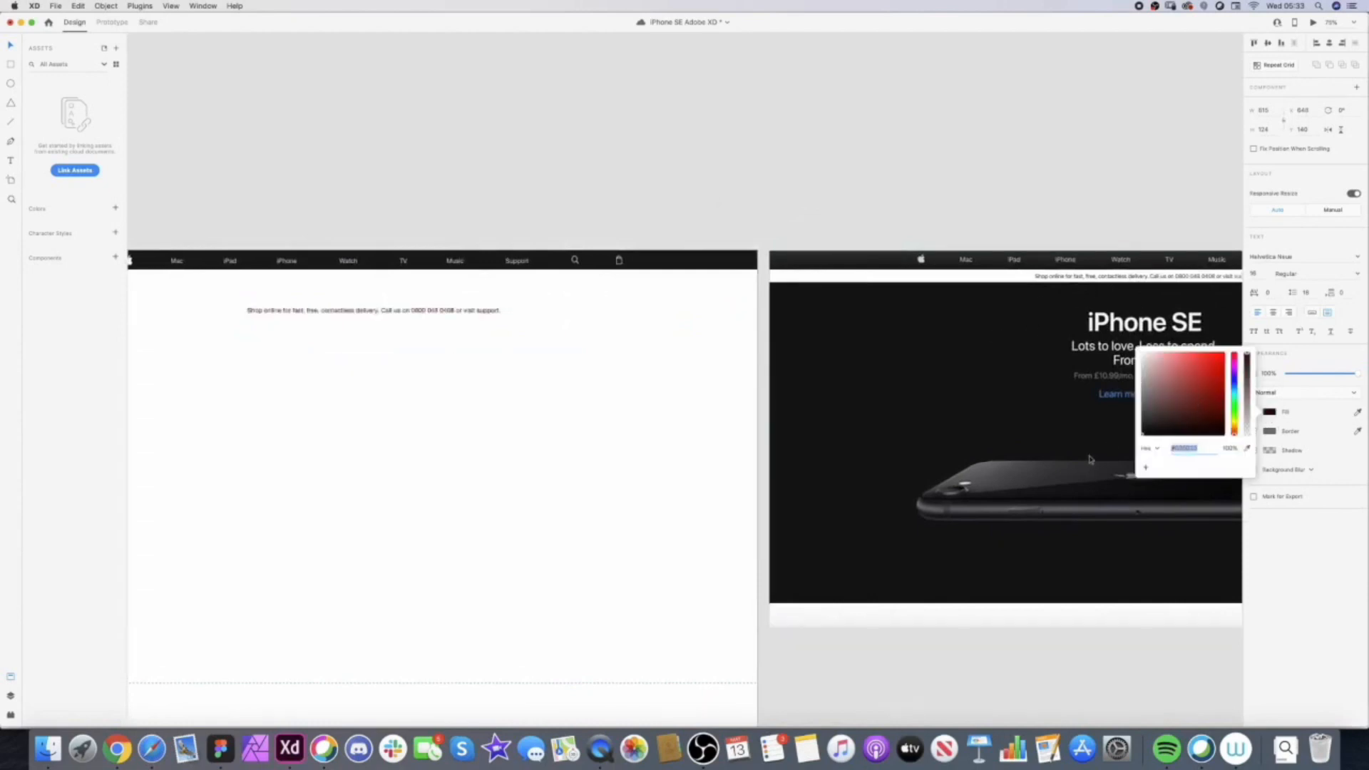
left_click(285, 353)
scroll(284, 353, "left", 3)
scroll(285, 353, "up", 1)
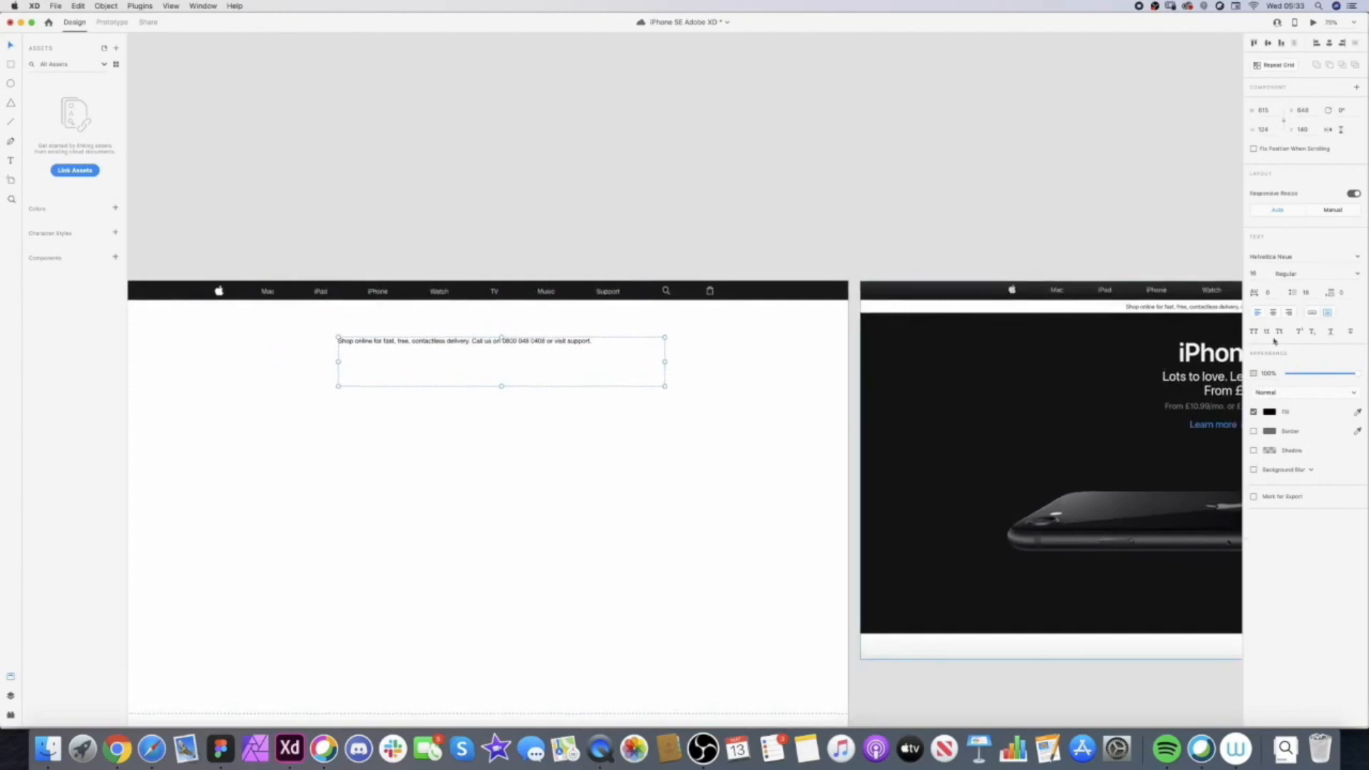
left_click(1314, 316)
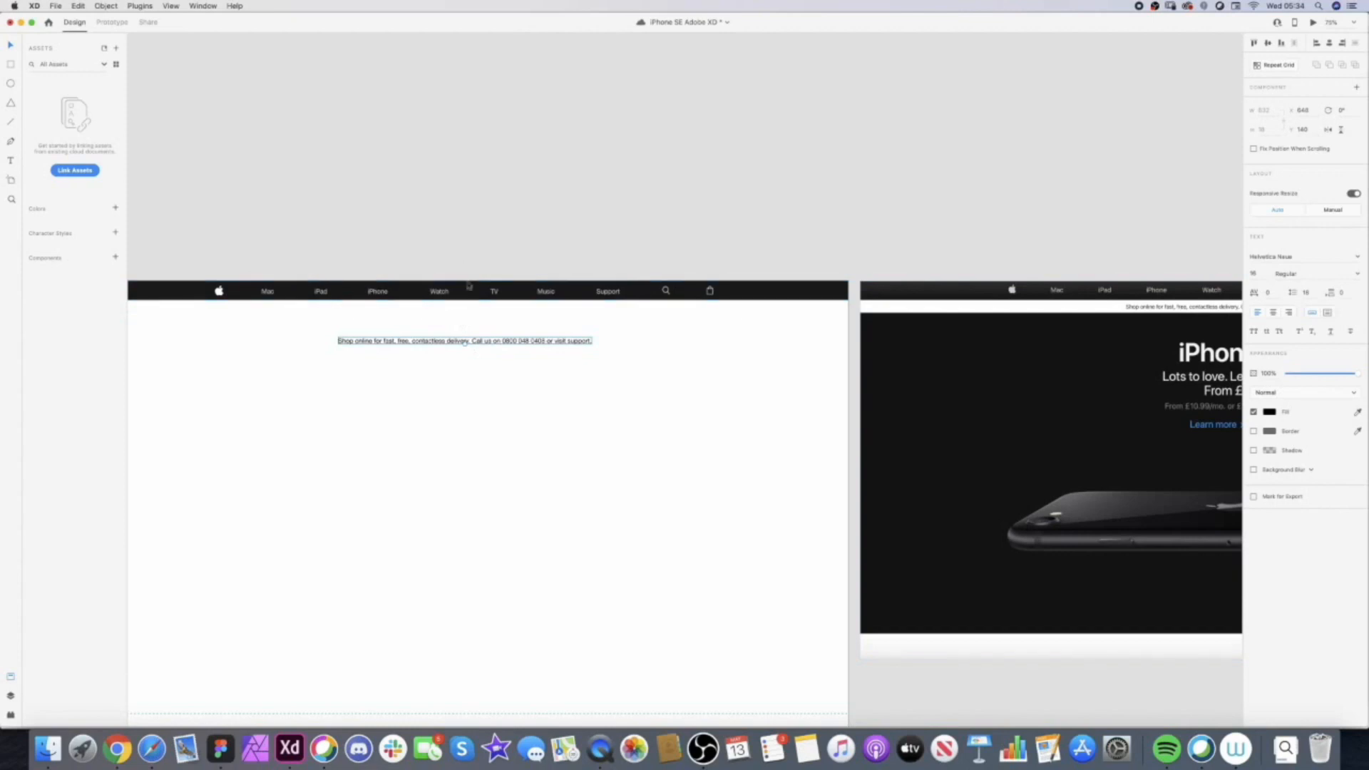
- Move the delivery notice into the white strip under the navigation bar and centre it horizontally on the strip
scroll(419, 311, "left", 2)
left_click_drag(447, 343, 434, 307)
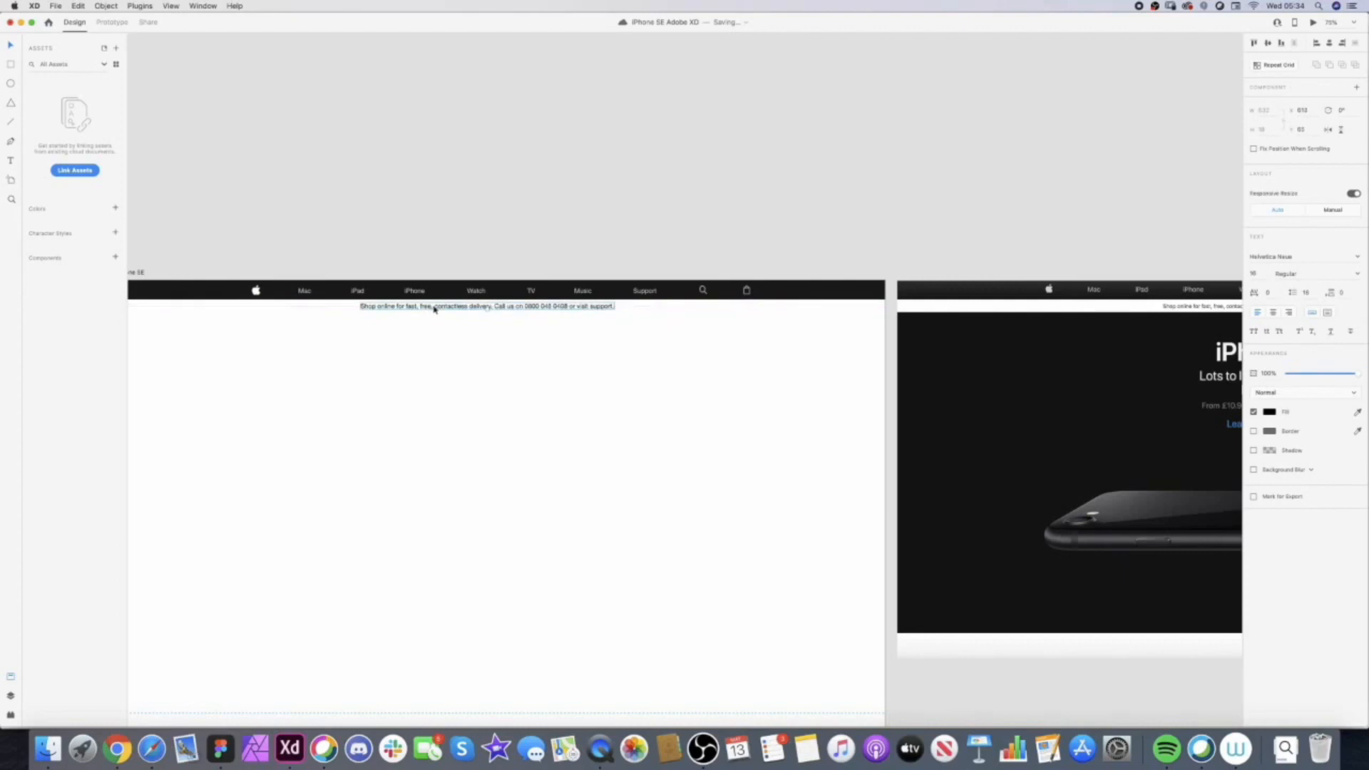
scroll(435, 318, "up", 3)
scroll(436, 317, "up", 5)
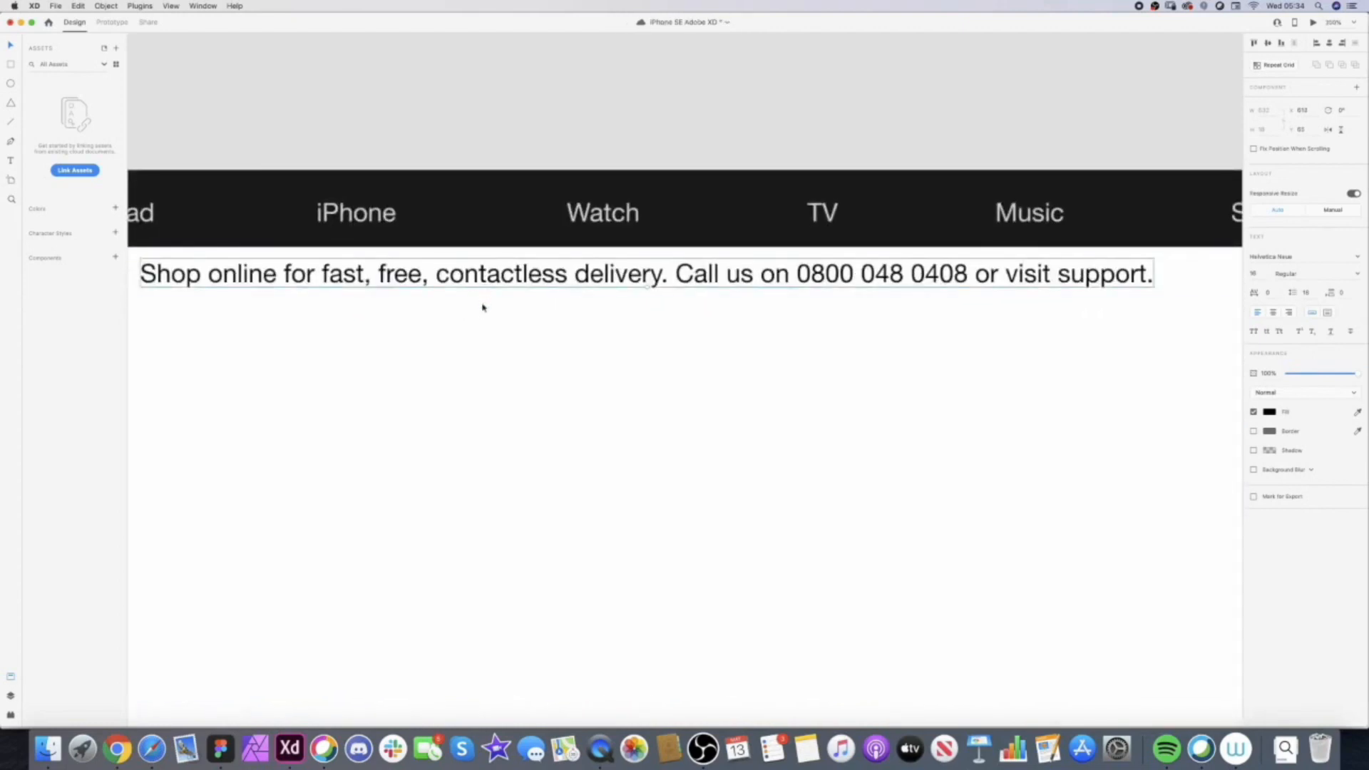
left_click(496, 295)
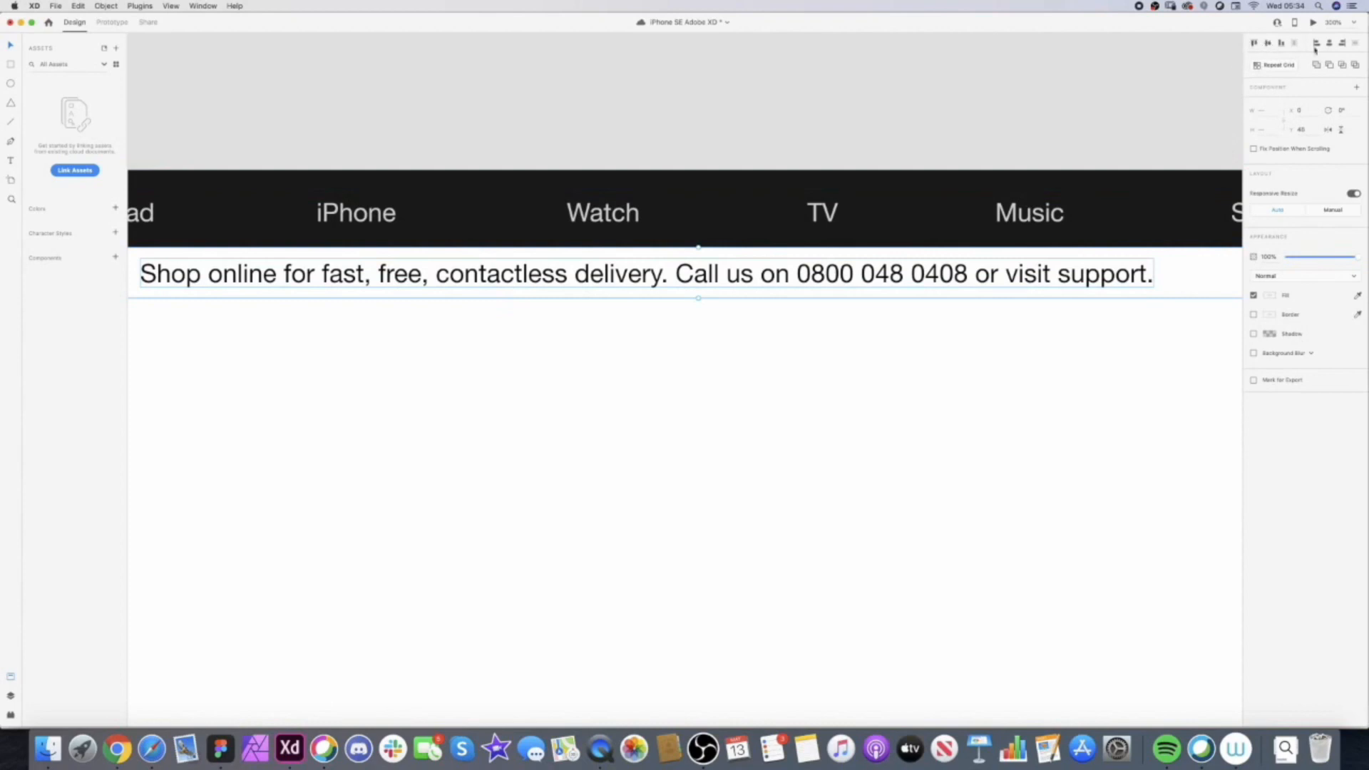
left_click(1329, 45)
- Set the delivery notice's font size to 14 and centre the text vertically on the white strip
left_click(808, 337)
scroll(780, 338, "down", 5)
left_click_drag(800, 349, 529, 378)
scroll(403, 372, "down", 3)
left_click(489, 326)
left_click(1262, 274)
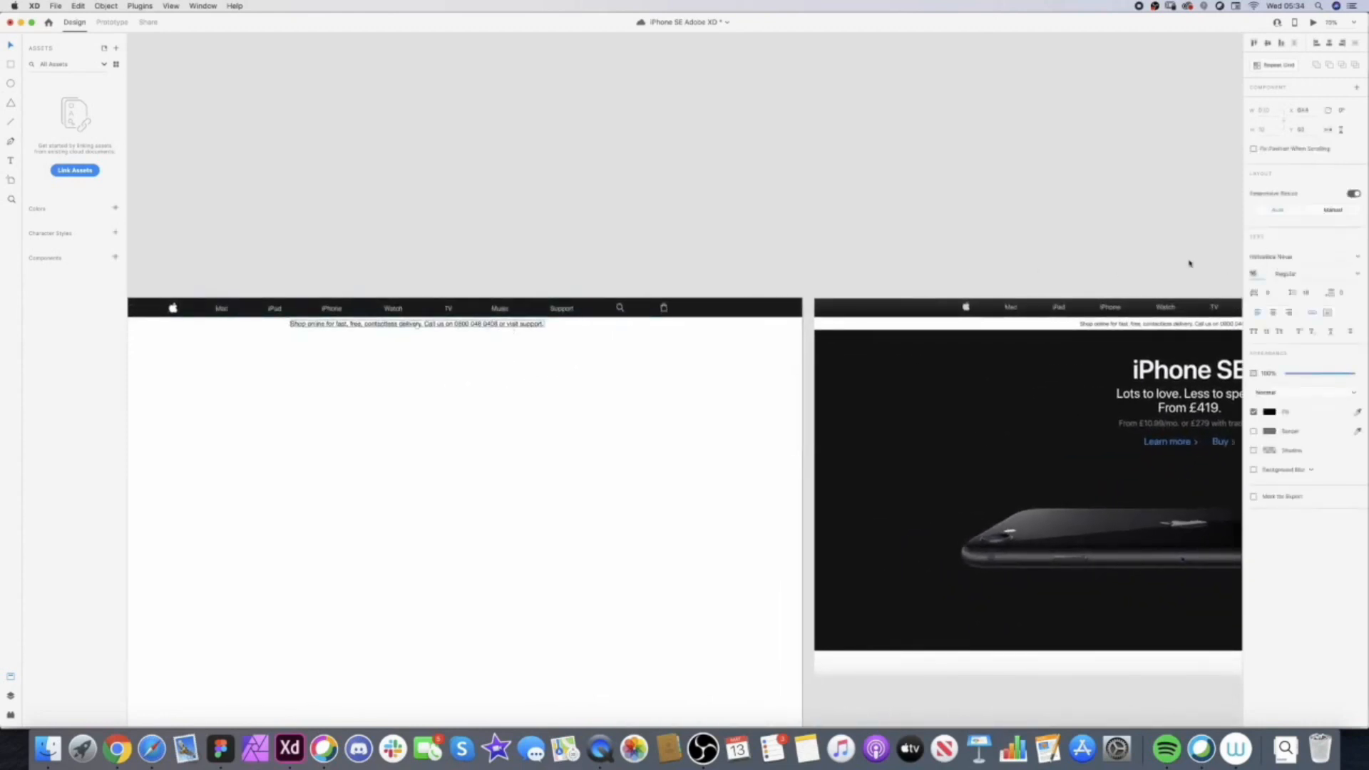
key("Return")
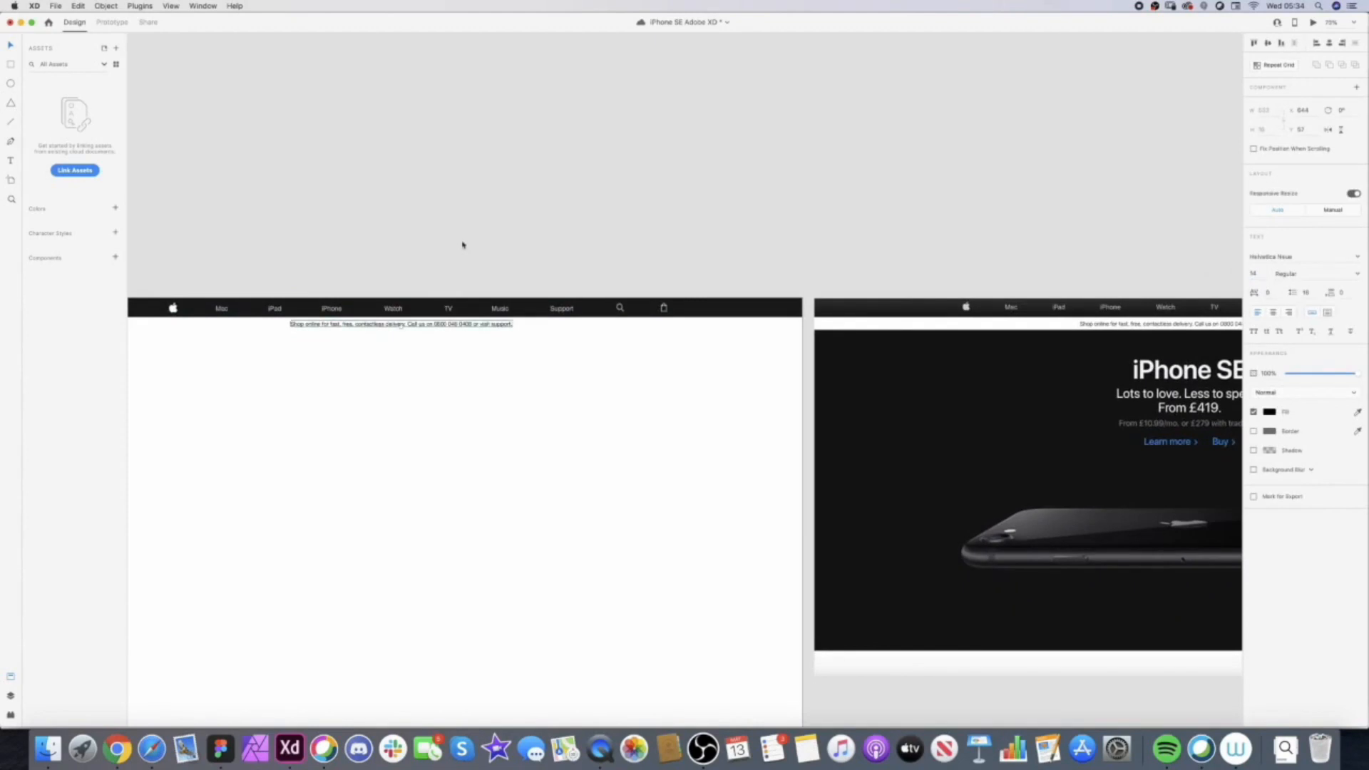
left_click(561, 328)
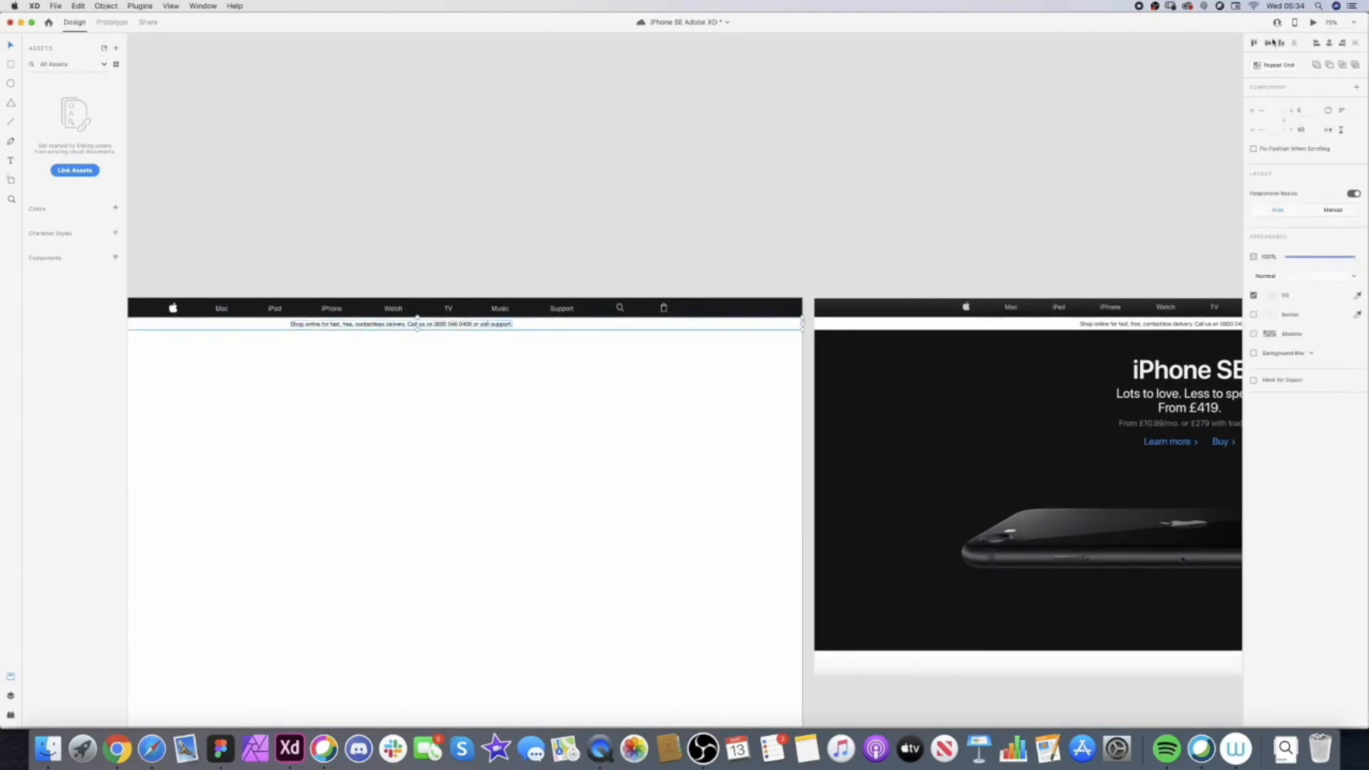
left_click(746, 214)
- Compare the delivery notice with the reference page and examine how the word "support" is coloured there
scroll(694, 232, "left", 2)
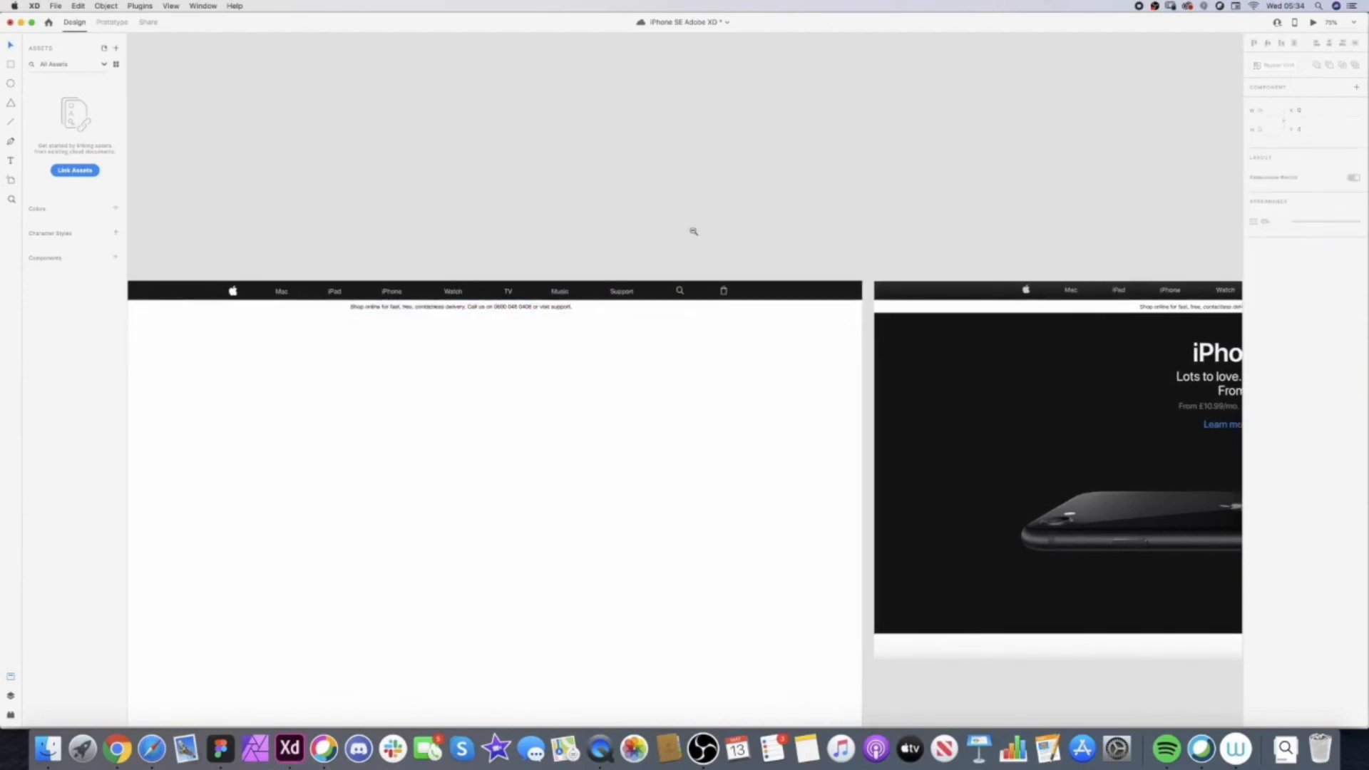
scroll(695, 231, "down", 4)
scroll(720, 226, "right", 1)
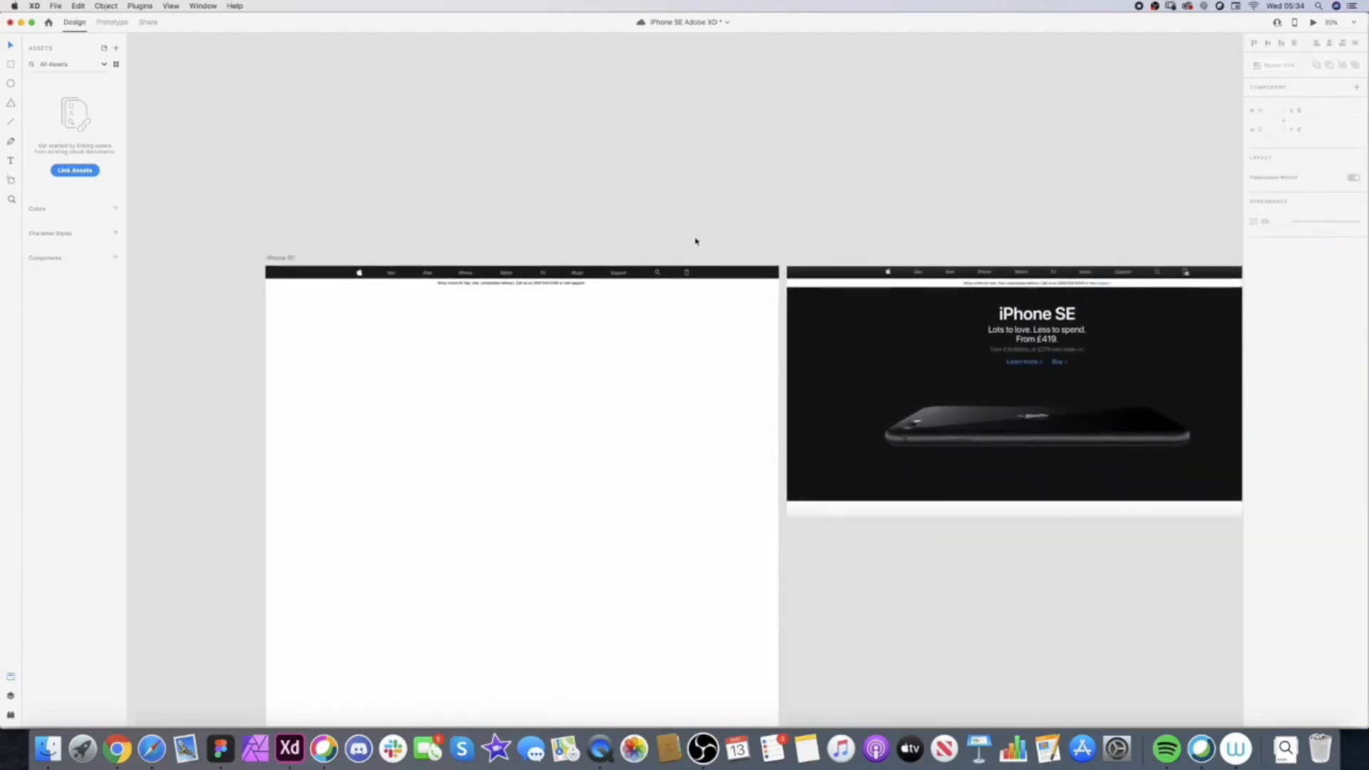
scroll(848, 242, "right", 3)
scroll(752, 312, "up", 10)
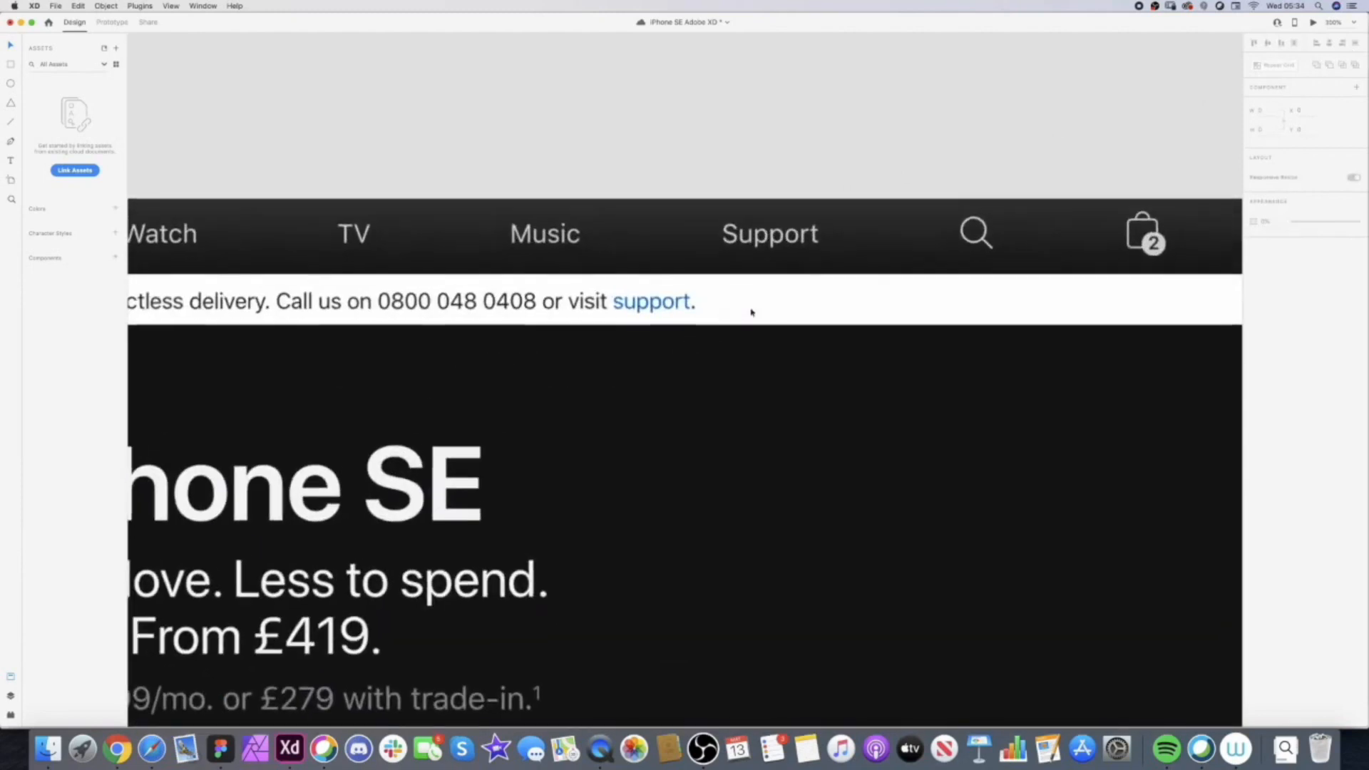
scroll(644, 304, "down", 2)
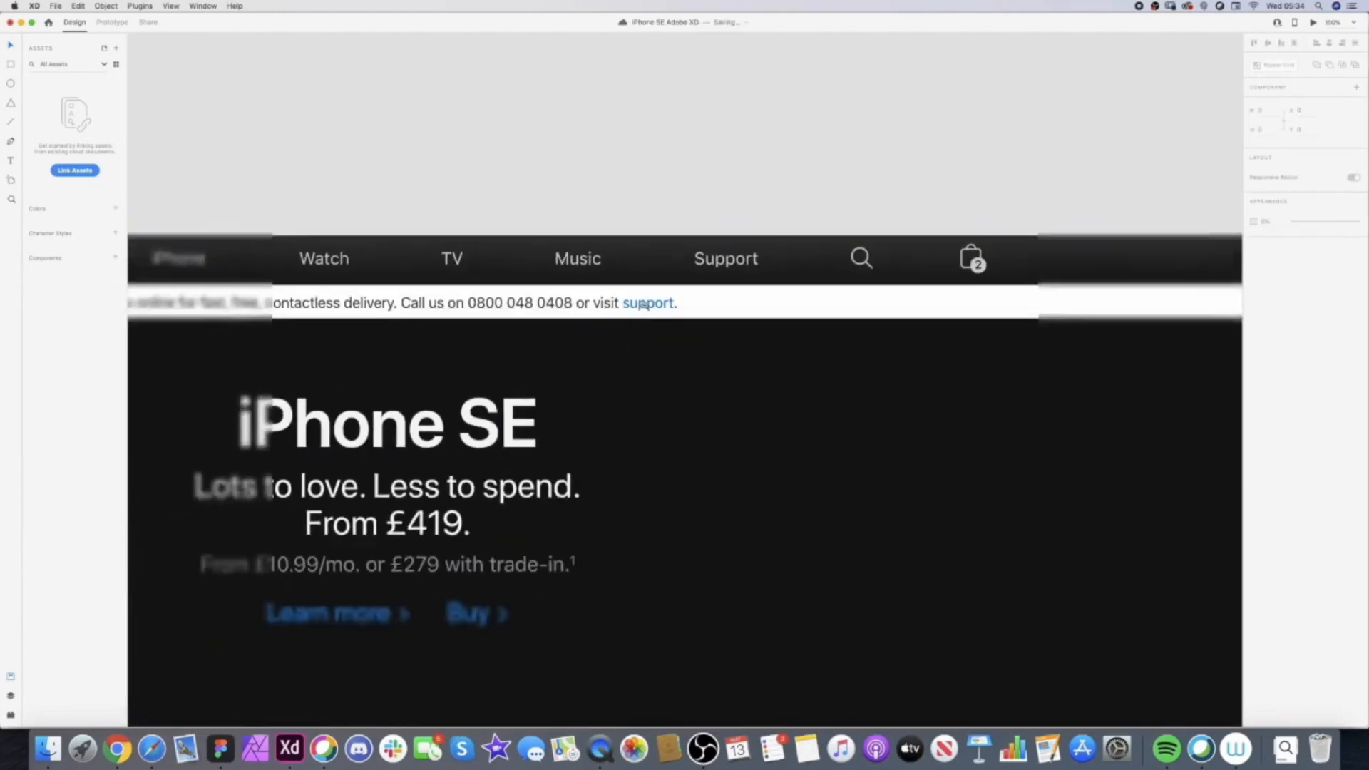
scroll(644, 305, "down", 3)
scroll(811, 282, "left", 6)
scroll(403, 267, "left", 3)
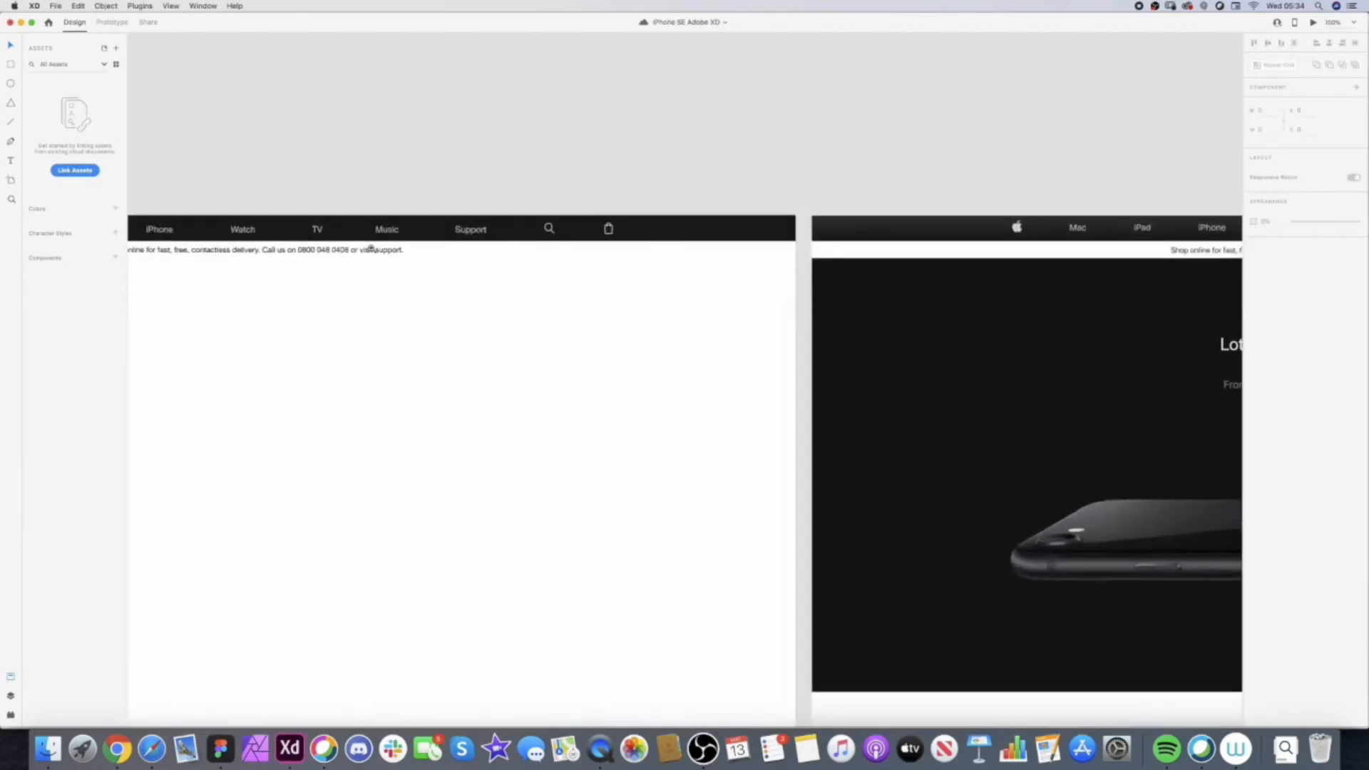
scroll(370, 249, "up", 3)
double_click(386, 250)
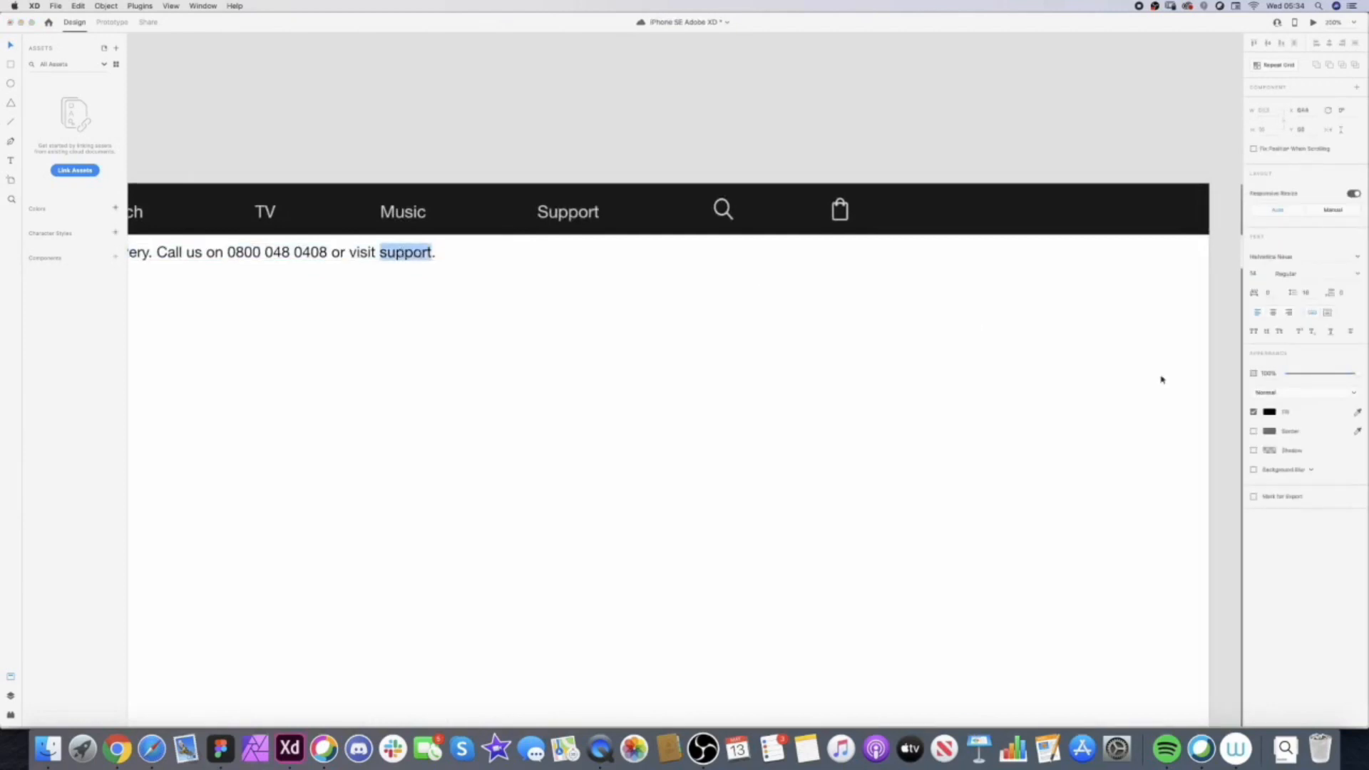
left_click(1271, 412)
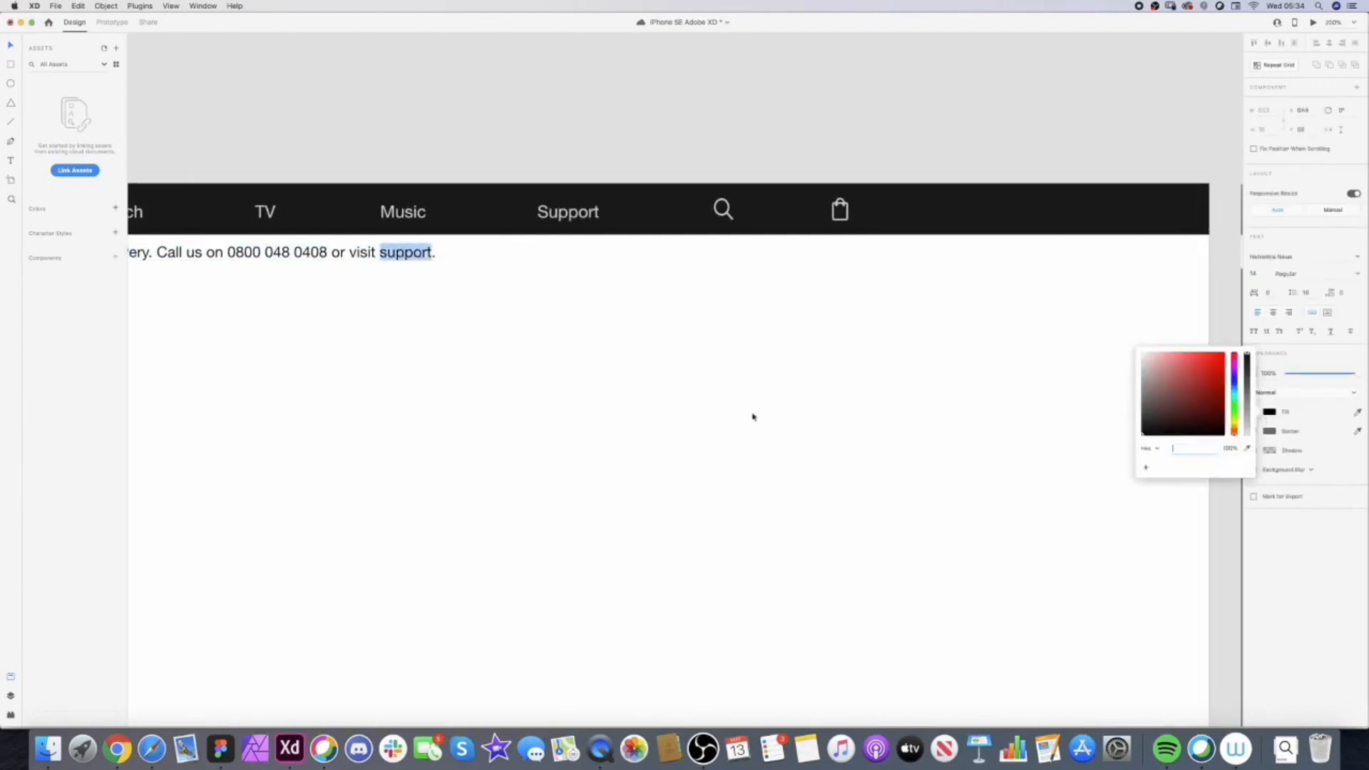
key("Escape")
key("Escape")
- Colour only the word "support" in the delivery notice blue so it looks like a link
double_click(398, 251)
left_click(1276, 419)
left_click_drag(1235, 385, 1234, 375)
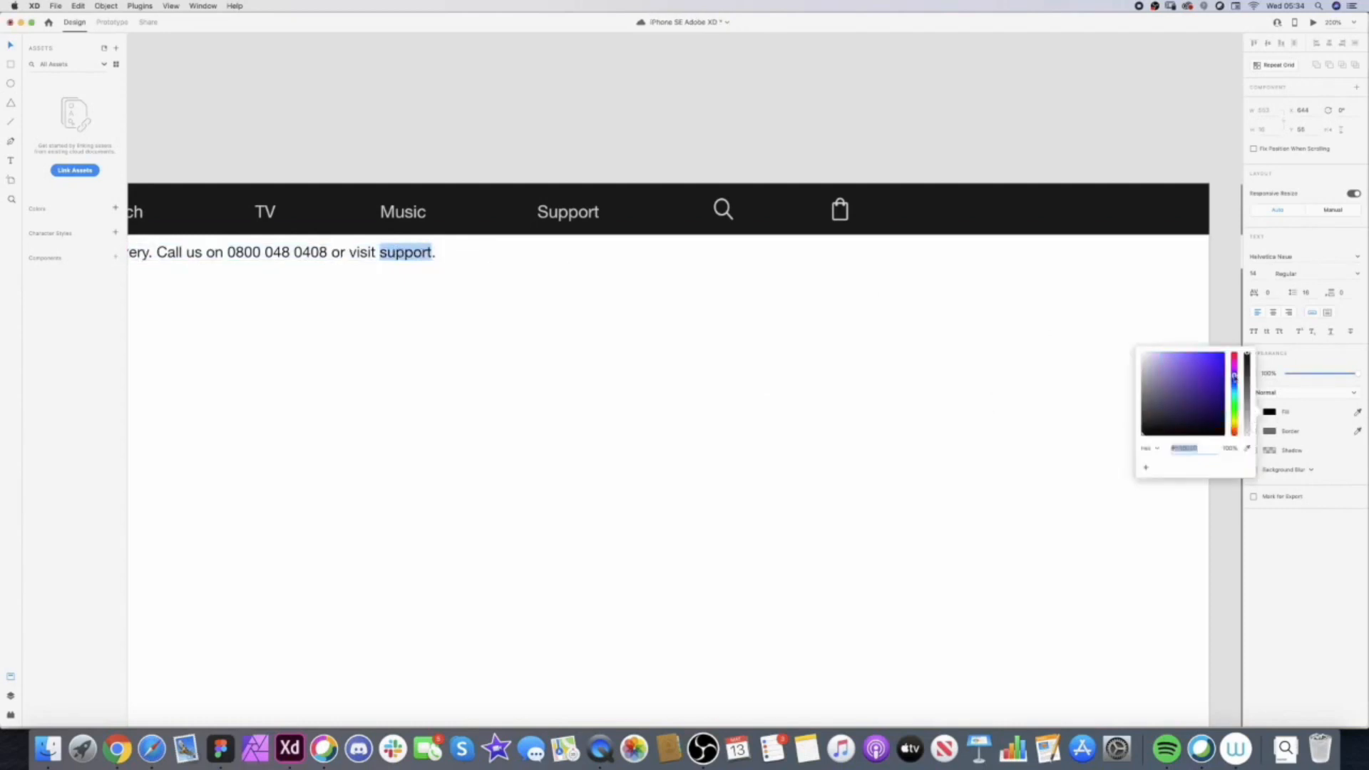
left_click(1224, 370)
left_click_drag(1238, 384, 1240, 387)
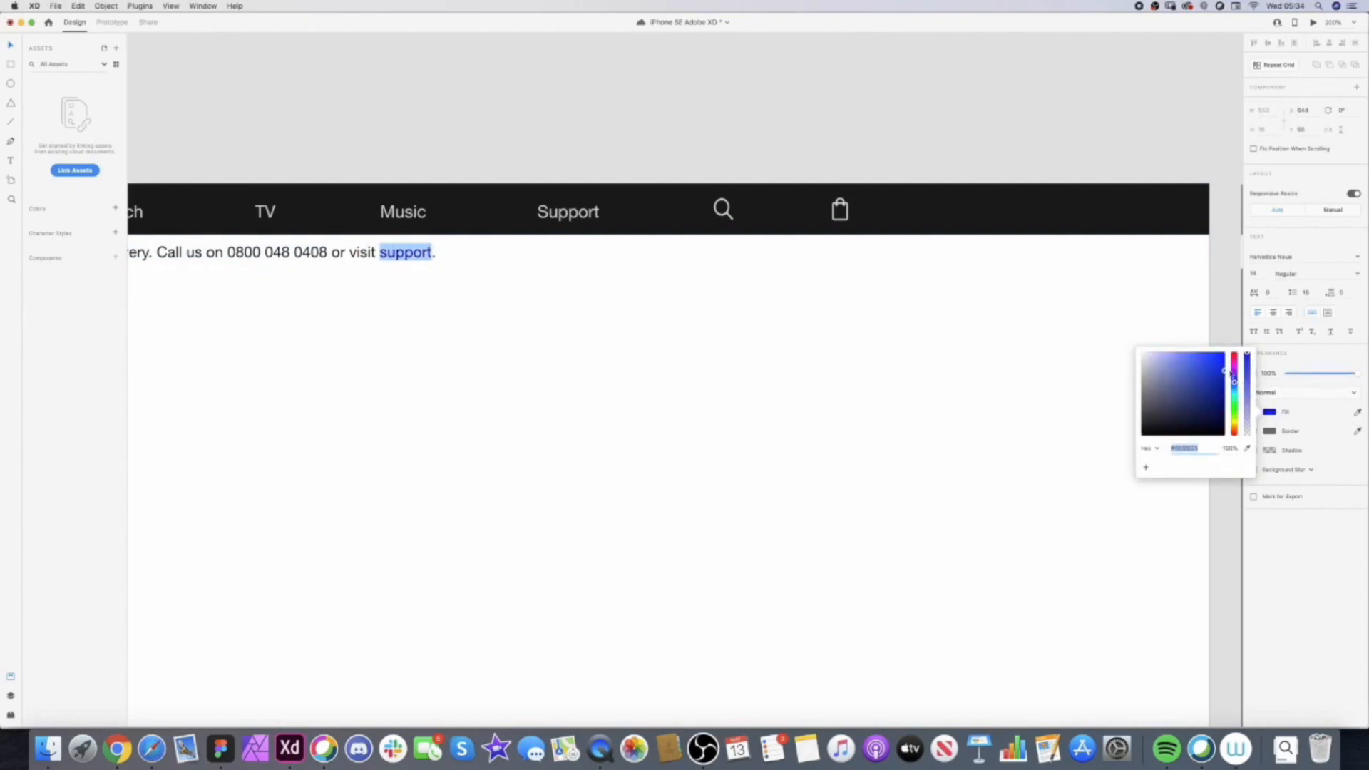
left_click(1032, 394)
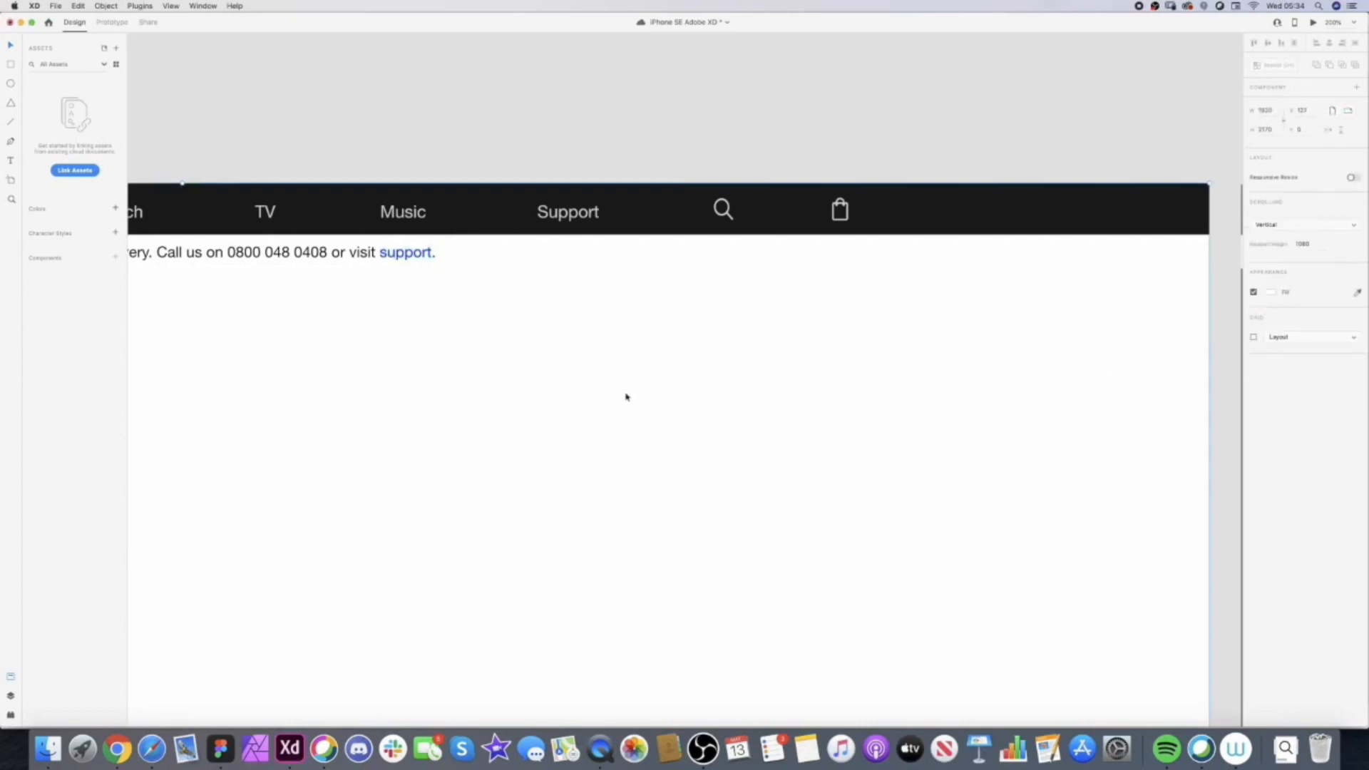
- Recolour only the word "support" in the delivery notice to a brighter, slightly lighter blue
scroll(424, 264, "up", 5)
left_click(430, 261)
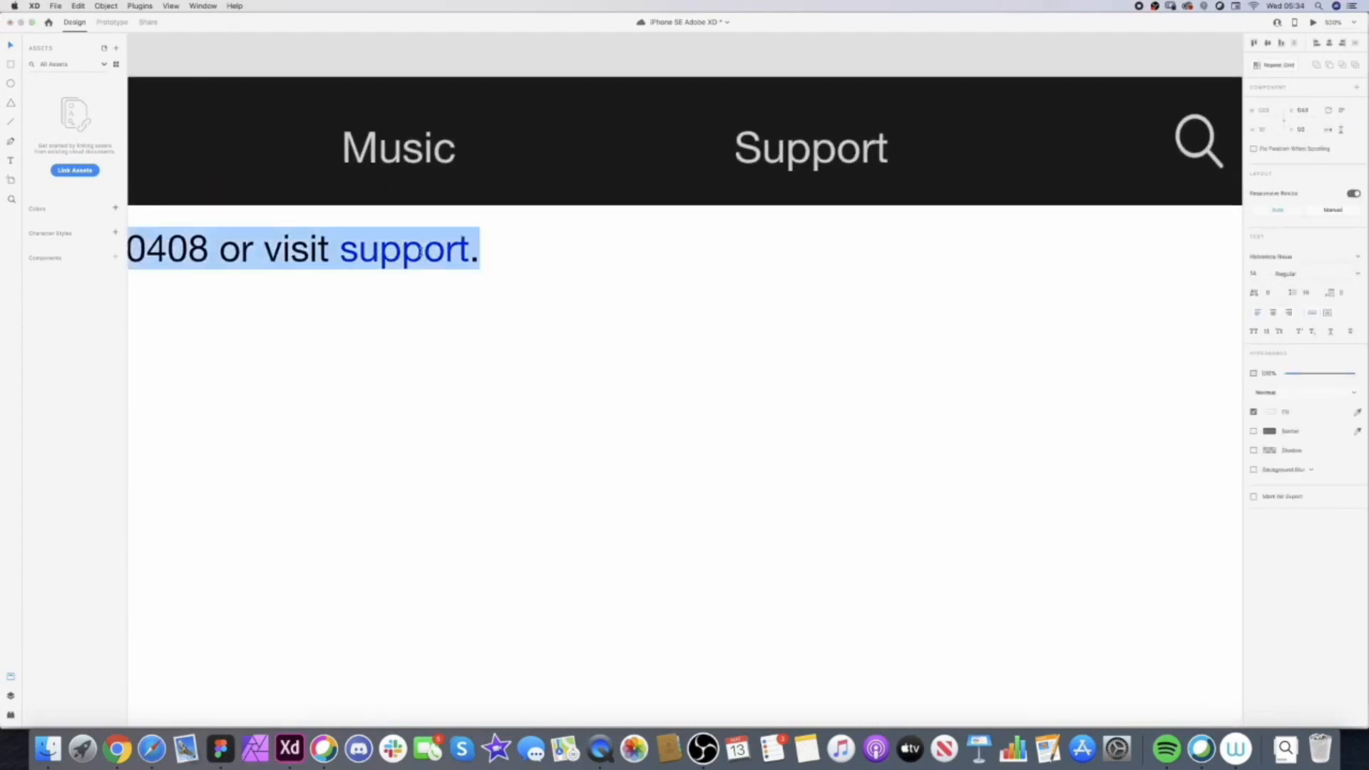
double_click(430, 256)
double_click(430, 255)
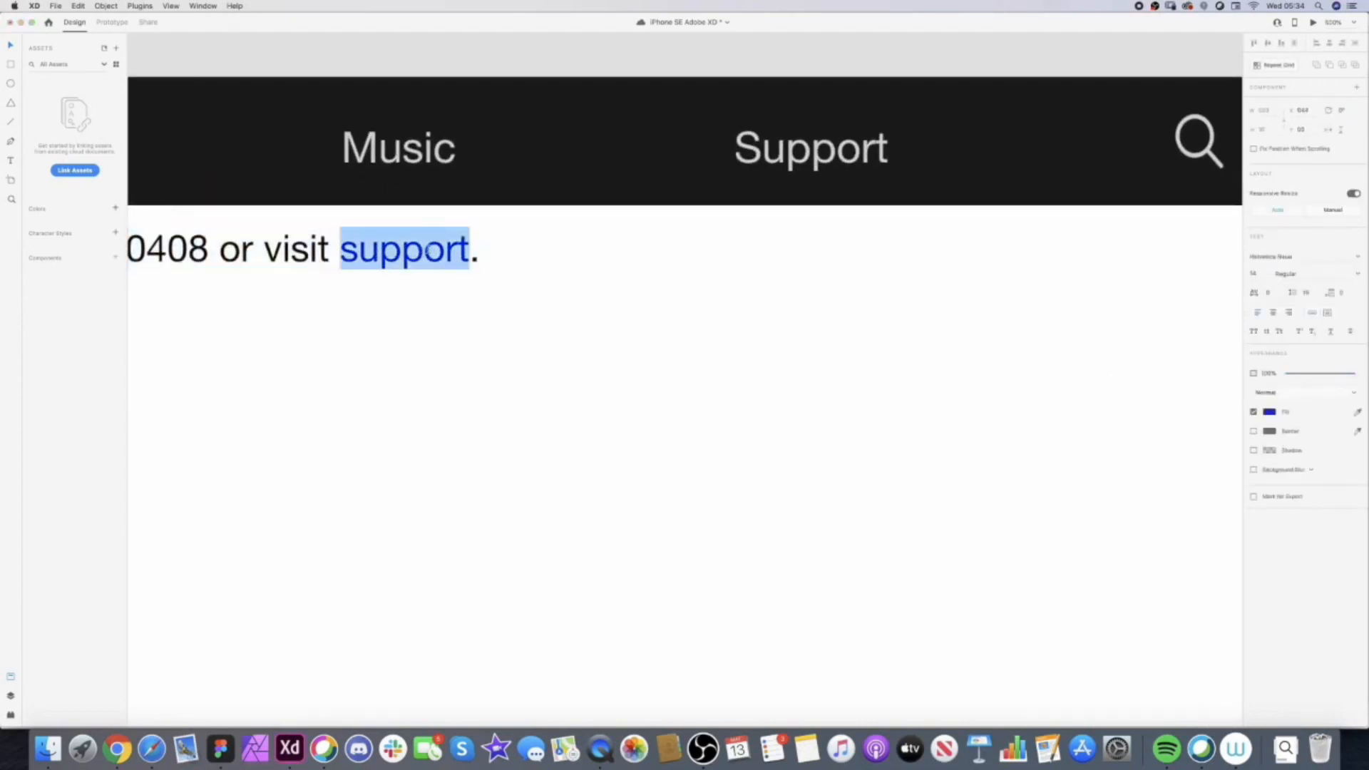
left_click(1273, 411)
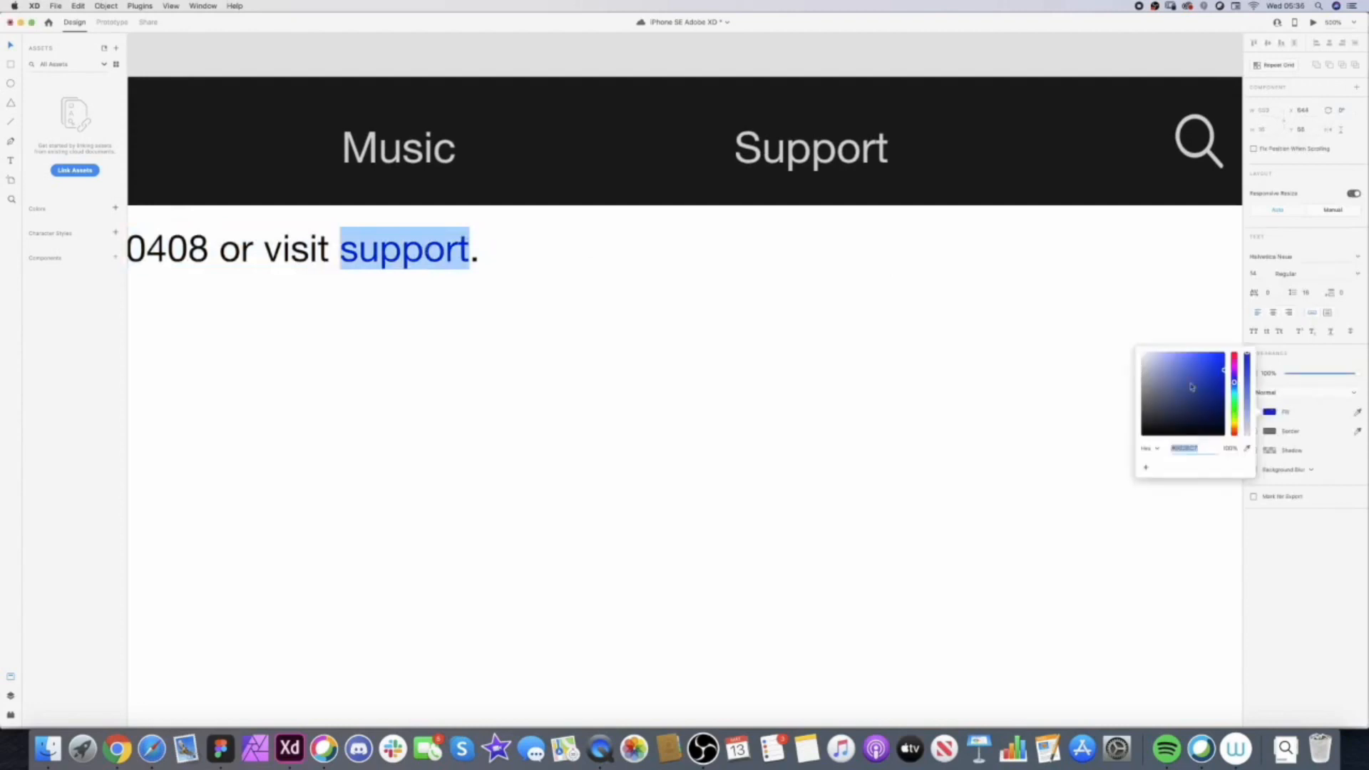
left_click(801, 327)
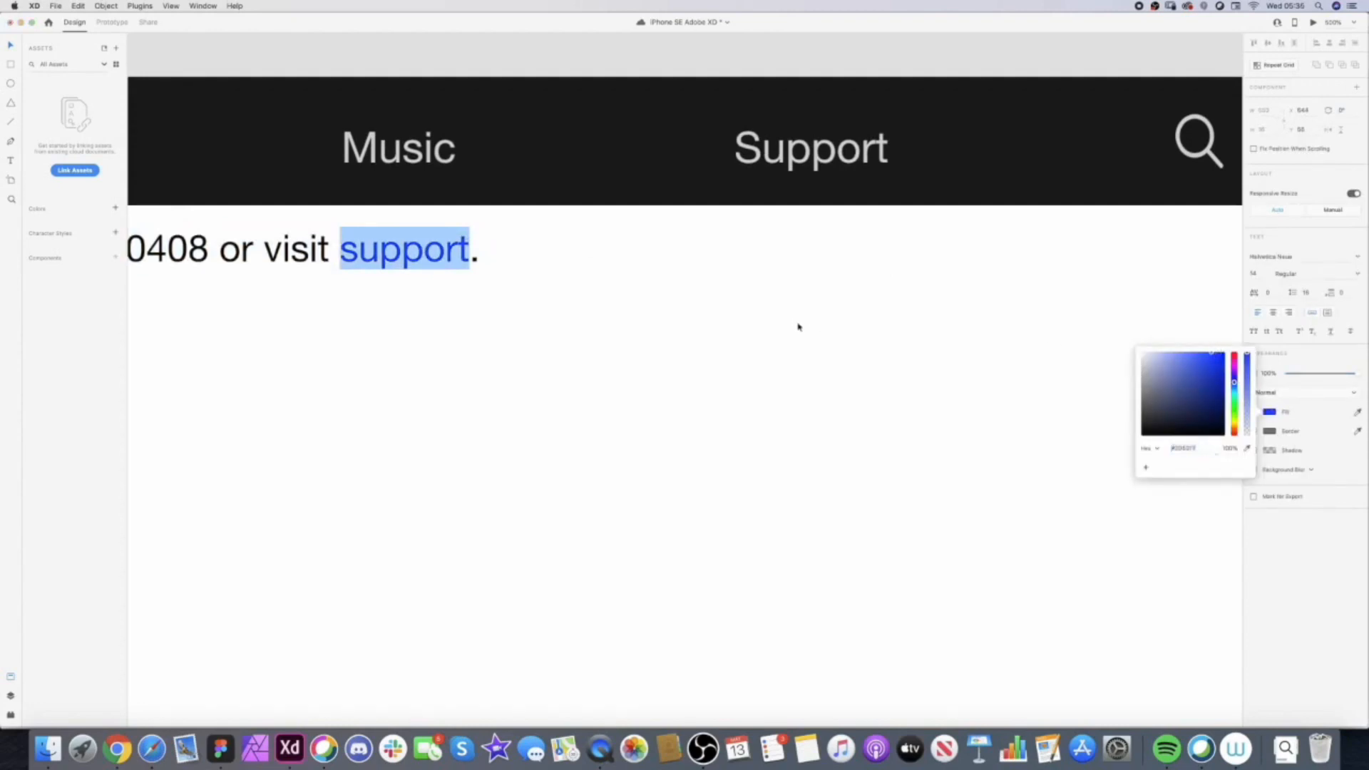
- Examine the delivery strip and link colour on the reference page against the recreated header on the artboard
scroll(526, 346, "down", 1)
scroll(526, 346, "down", 10)
left_click_drag(526, 414, 323, 336)
scroll(644, 321, "right", 5)
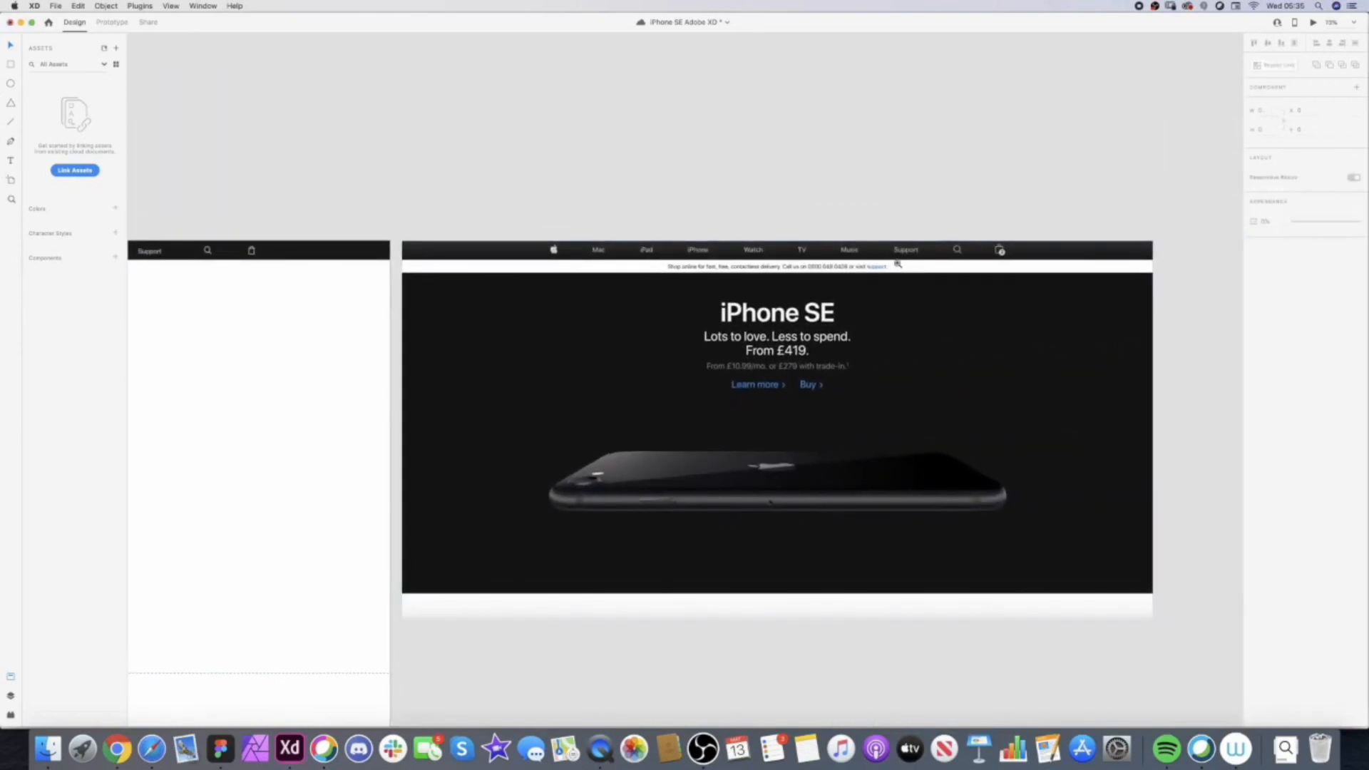
scroll(896, 263, "up", 10)
scroll(865, 272, "up", 2)
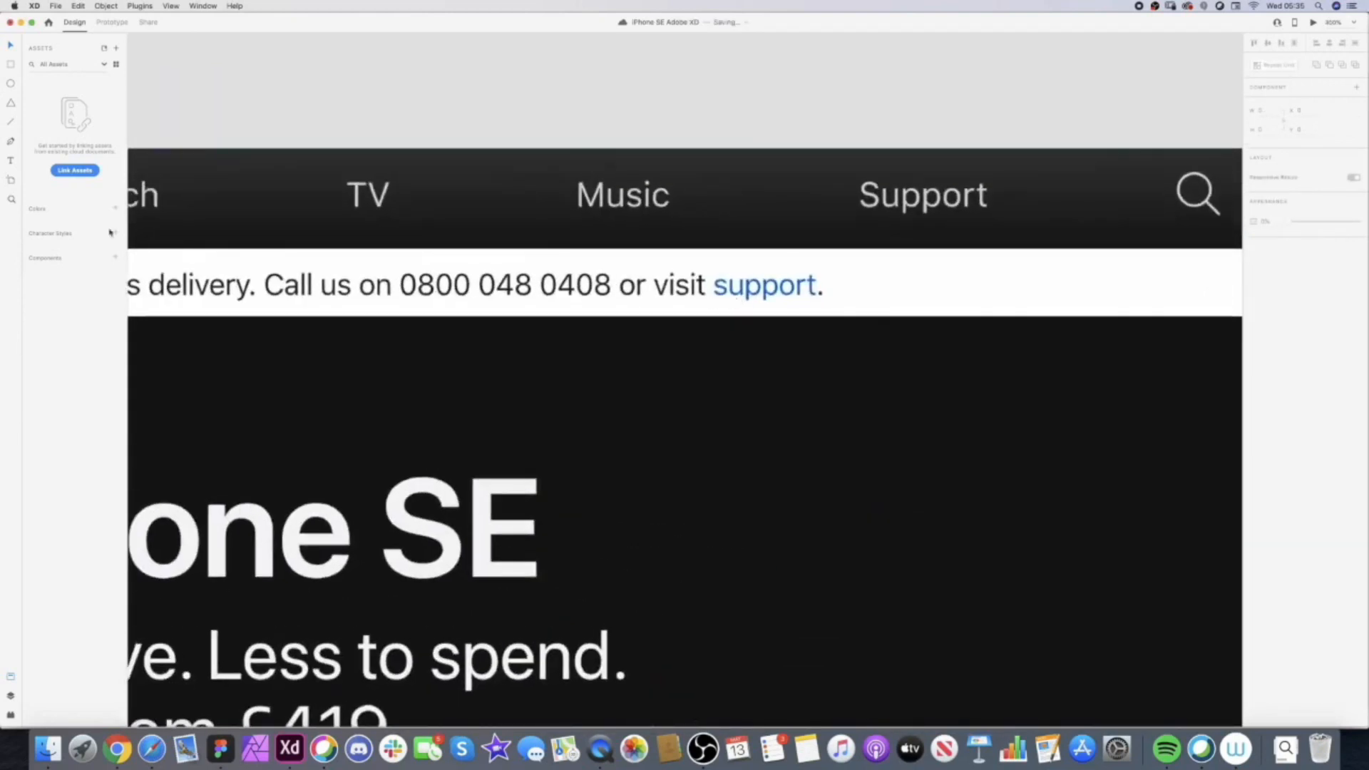
scroll(619, 293, "down", 12)
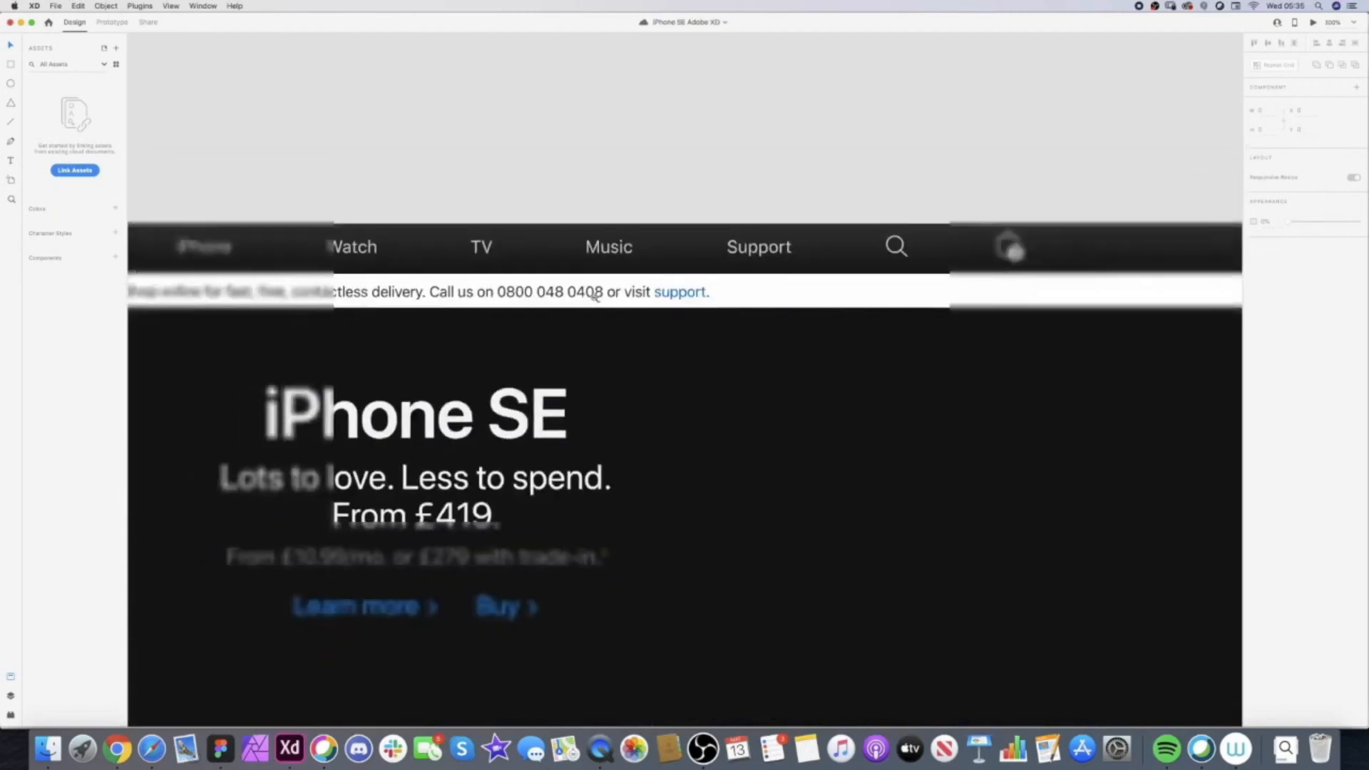
scroll(519, 310, "up", 2)
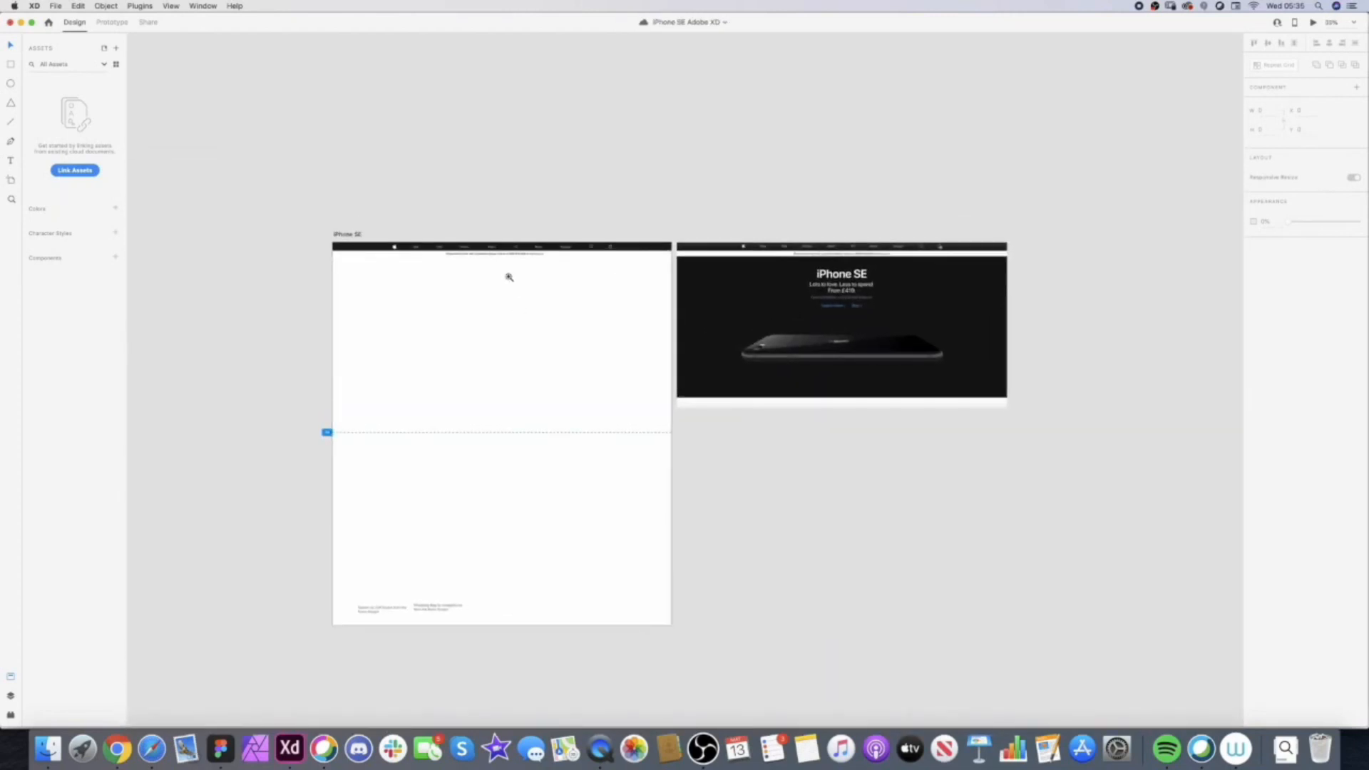
scroll(510, 278, "up", 3)
scroll(619, 282, "left", 2)
scroll(609, 287, "down", 3)
scroll(560, 307, "right", 1)
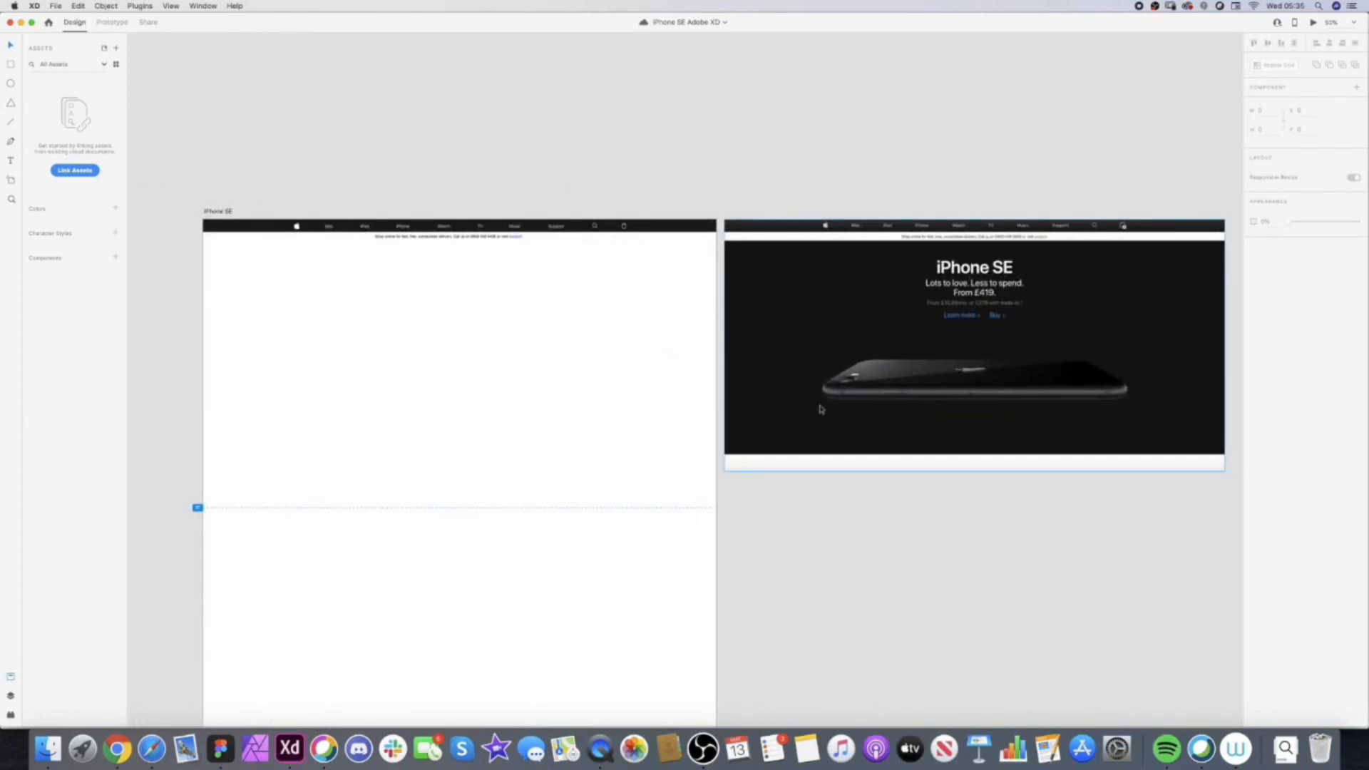
- Group the navigation bar and delivery notice strip together and rename the group Header
left_click_drag(665, 185, 261, 274)
left_click(328, 274)
left_click(388, 236)
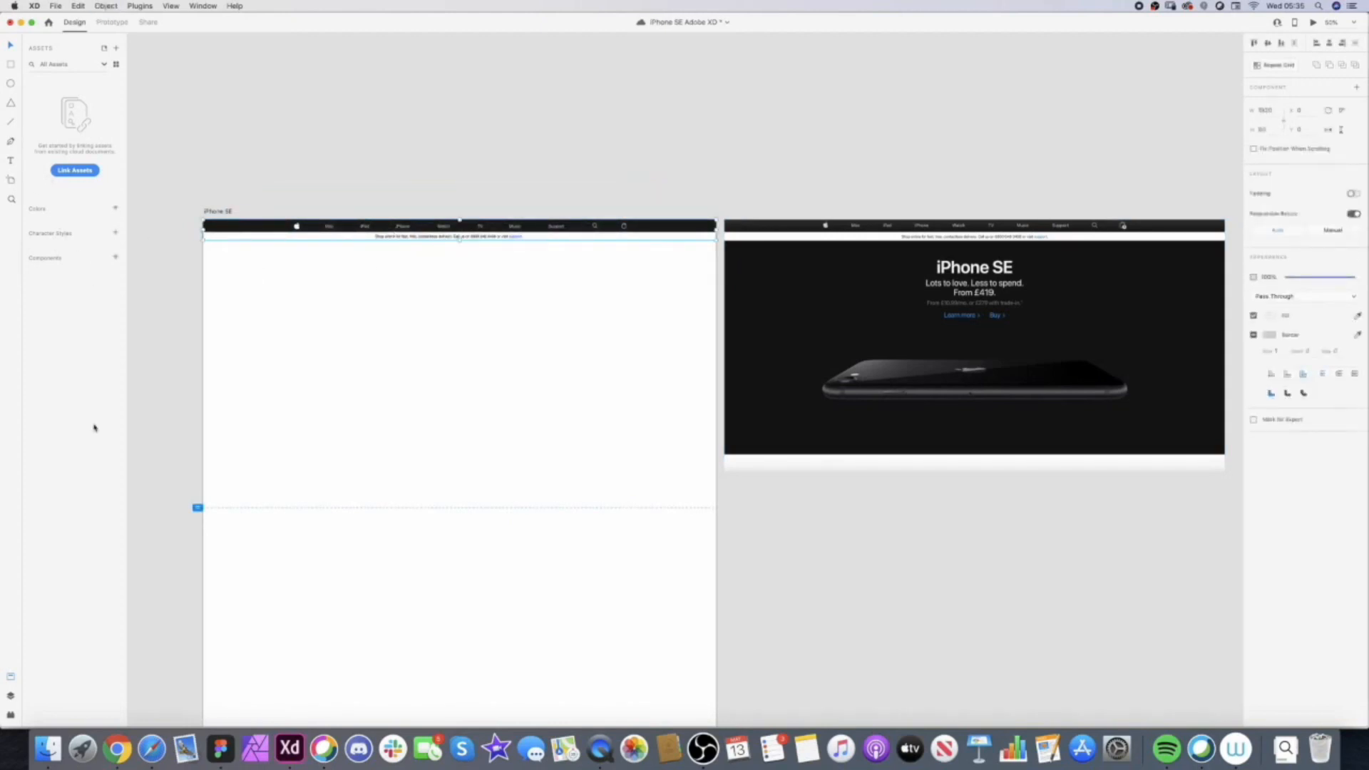
left_click(10, 697)
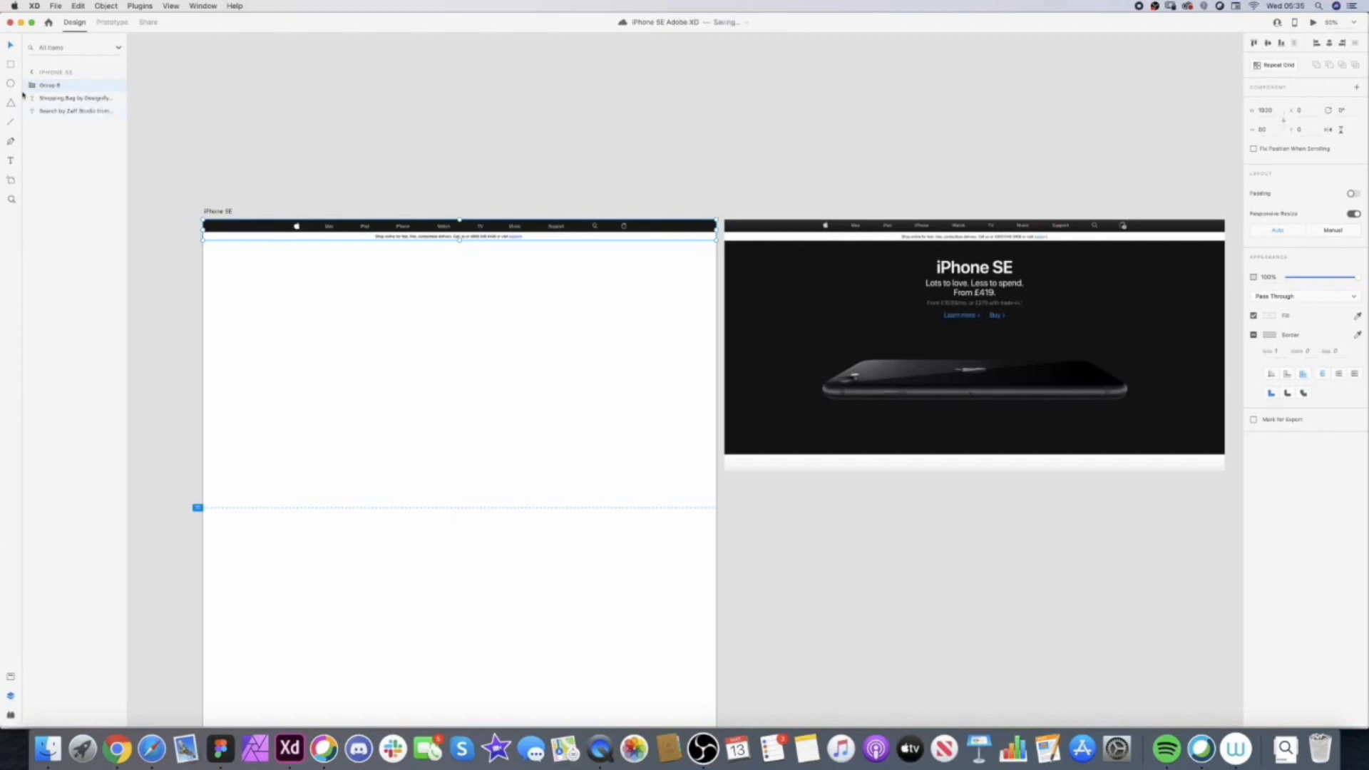
double_click(62, 85)
type("naader")
key("Return")
left_click(360, 246)
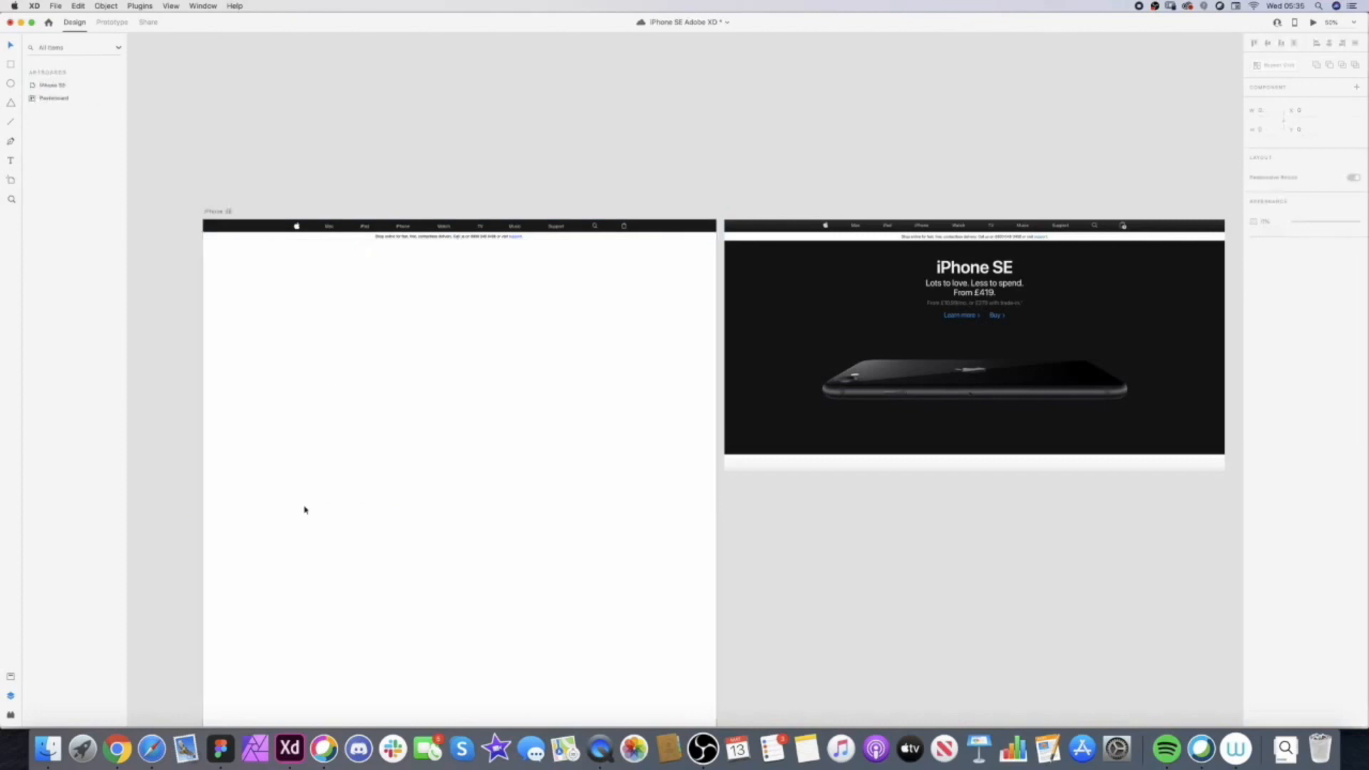
- Check the layers inside the Header group and save the document
left_click(398, 235)
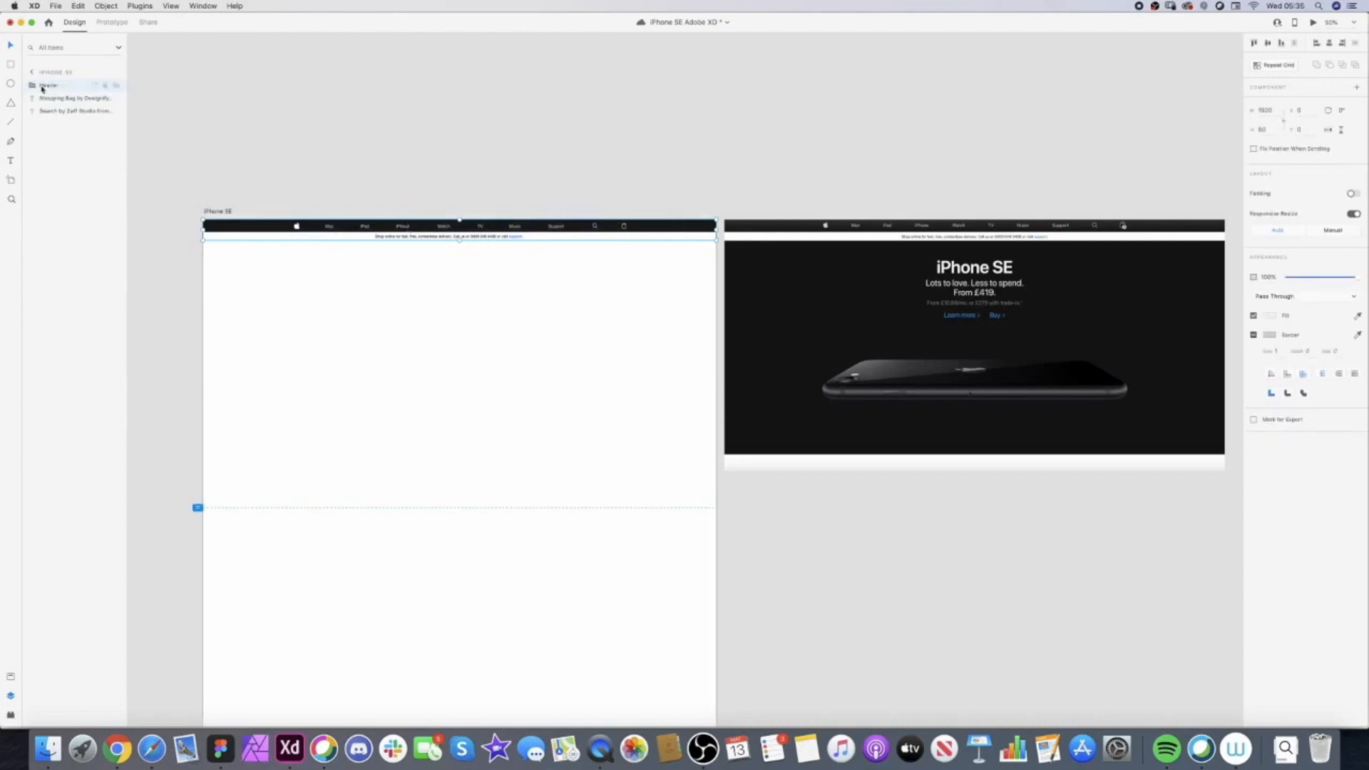
left_click(32, 85)
left_click(32, 73)
key("super+0")
key("super+s")
left_click(384, 168)
left_click_drag(393, 191, 386, 211)
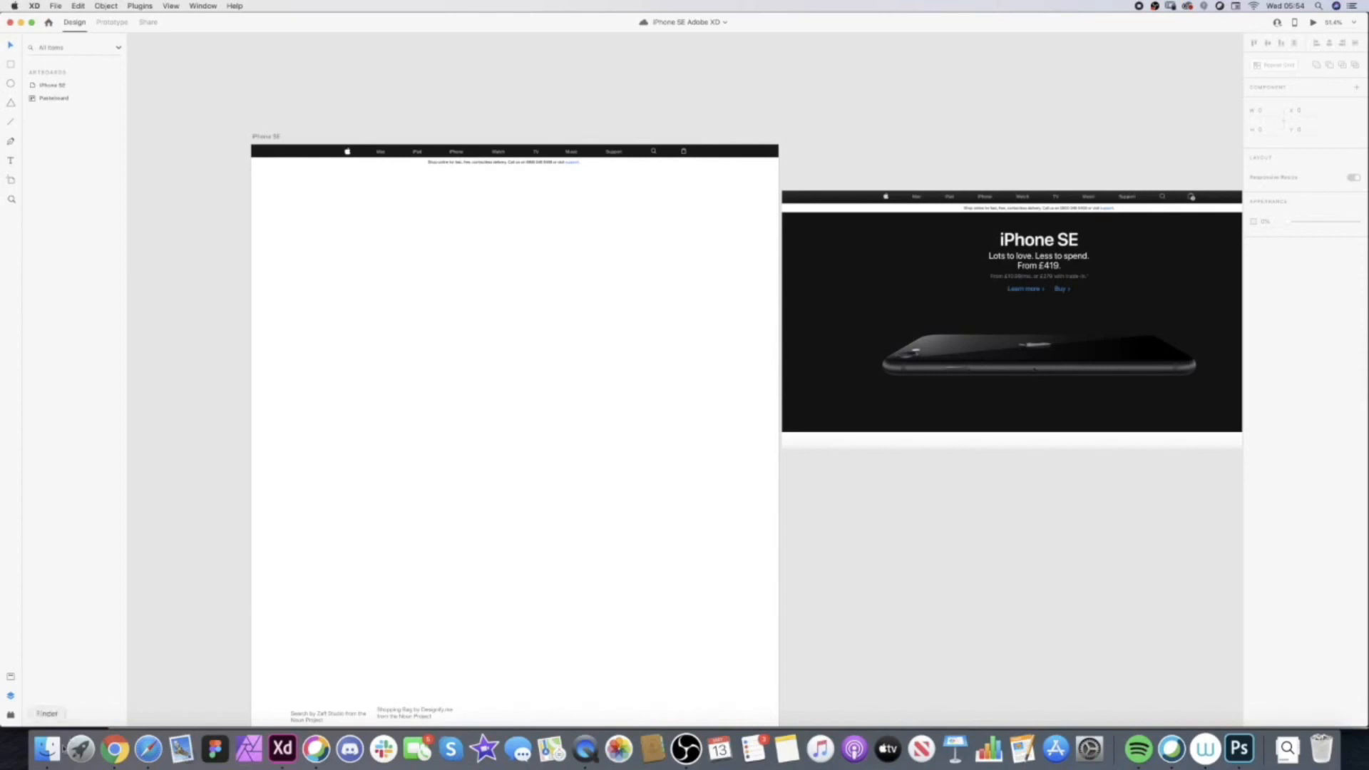
left_click(46, 756)
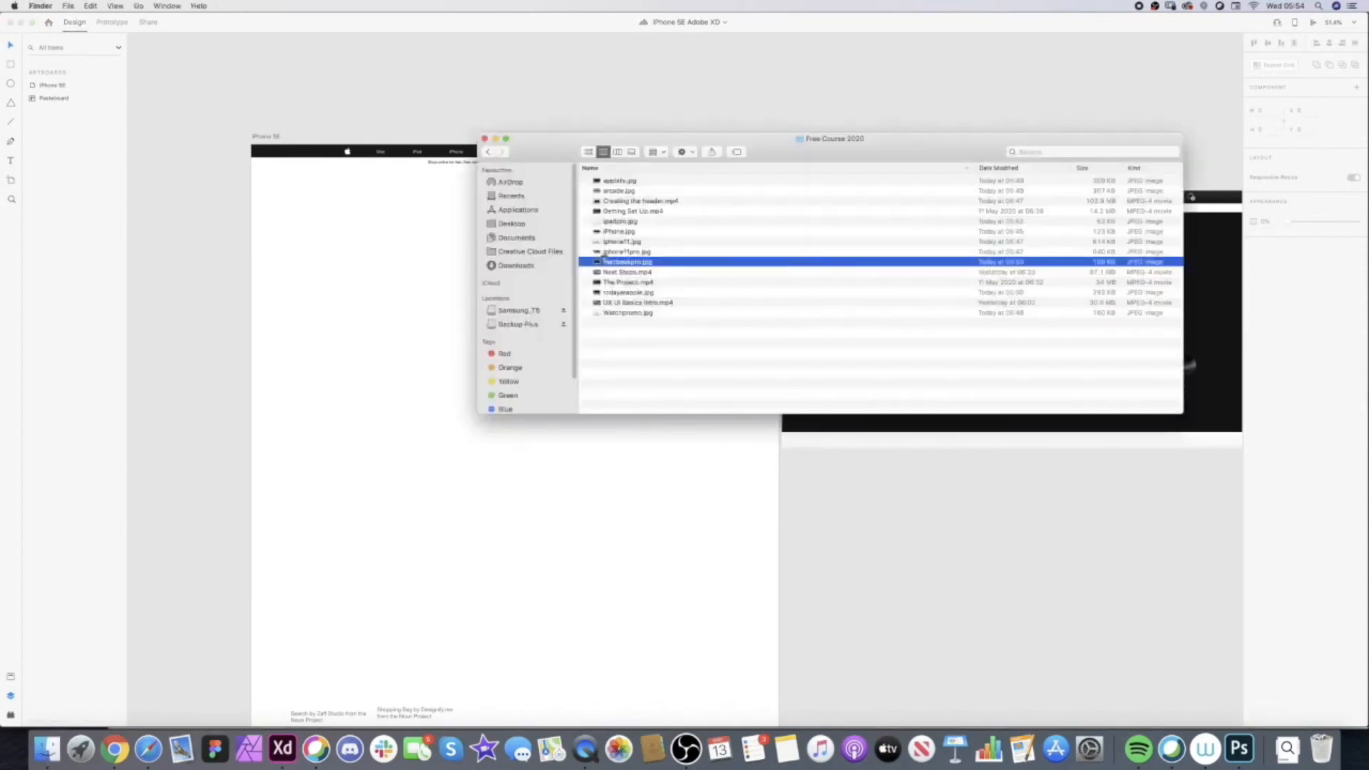
left_click_drag(630, 263, 396, 318)
left_click(407, 318)
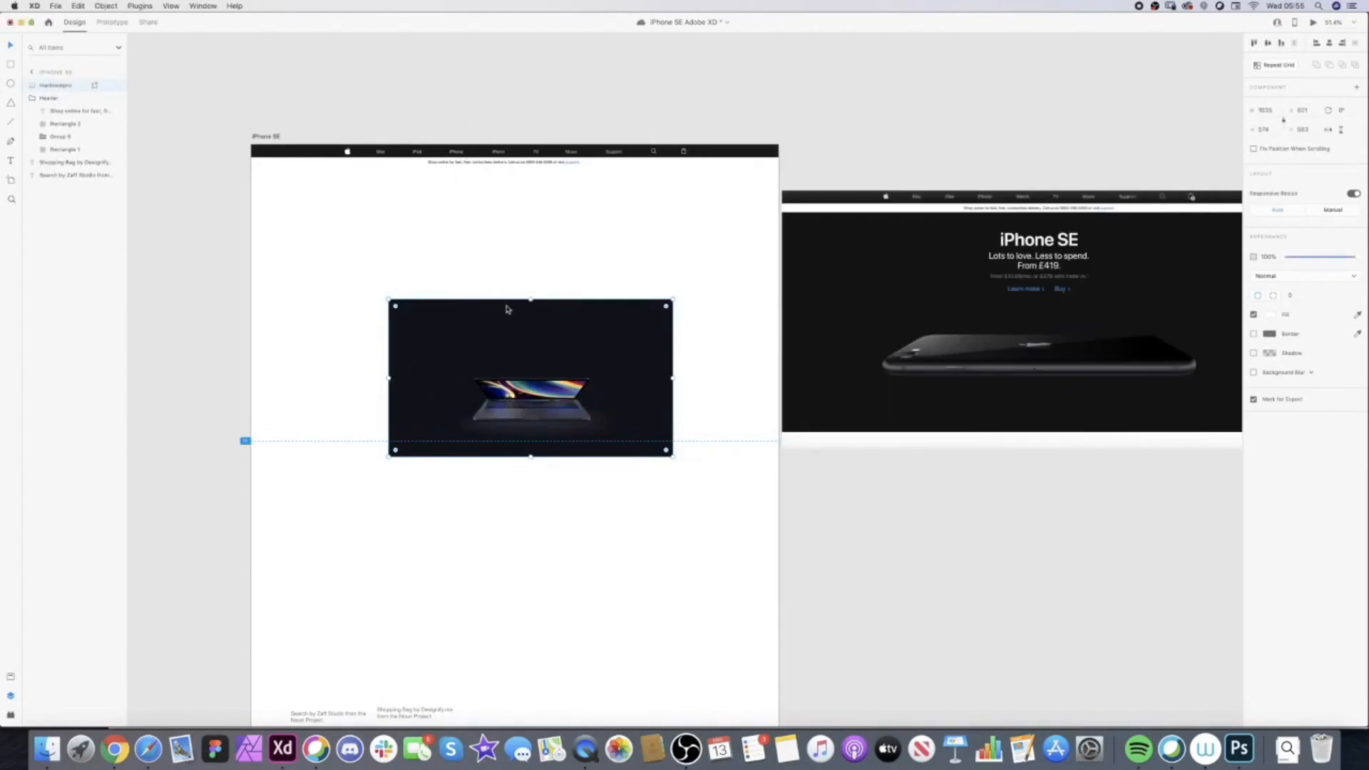
key("Delete")
- Preview iPhone.jpg in the Free Course 2020 folder and place it on the iPhone SE artboard
left_click(52, 751)
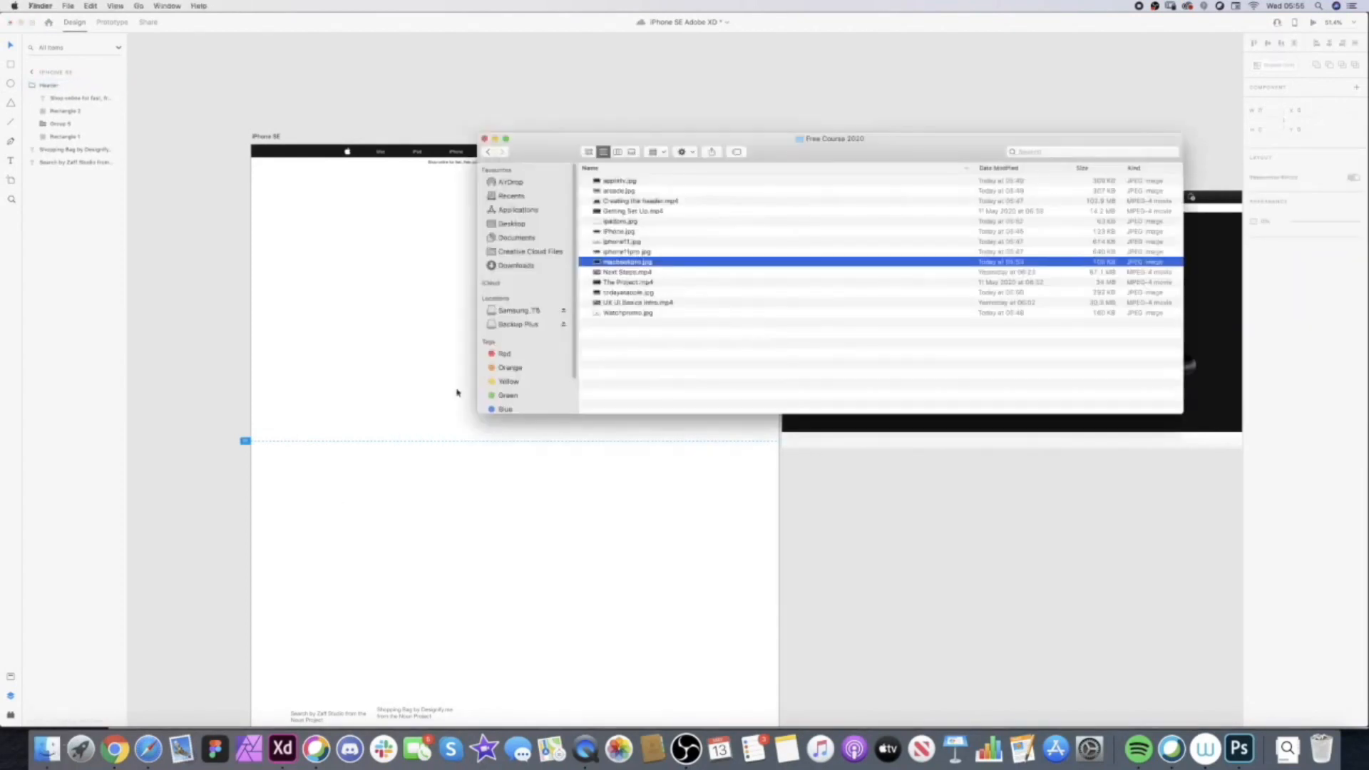
left_click(634, 234)
key("space")
key("space")
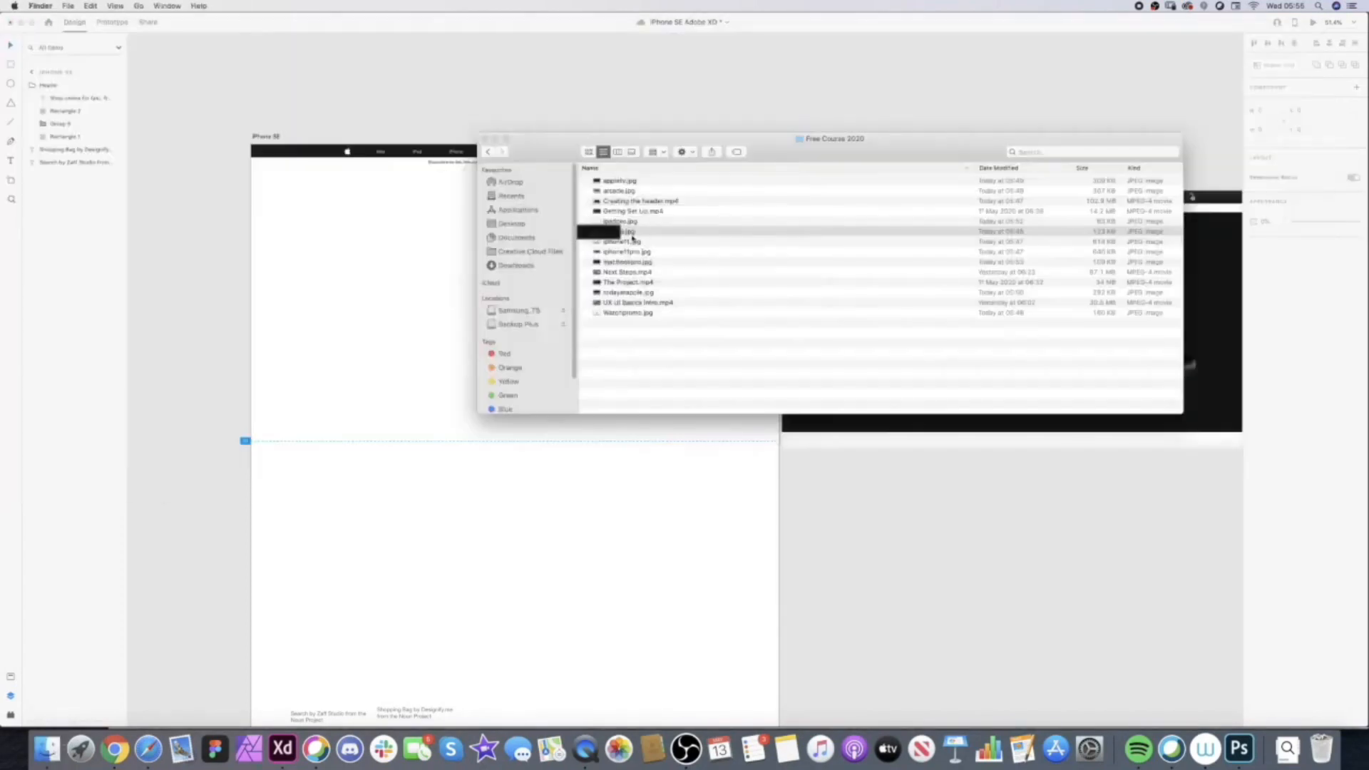
left_click_drag(633, 233, 454, 310)
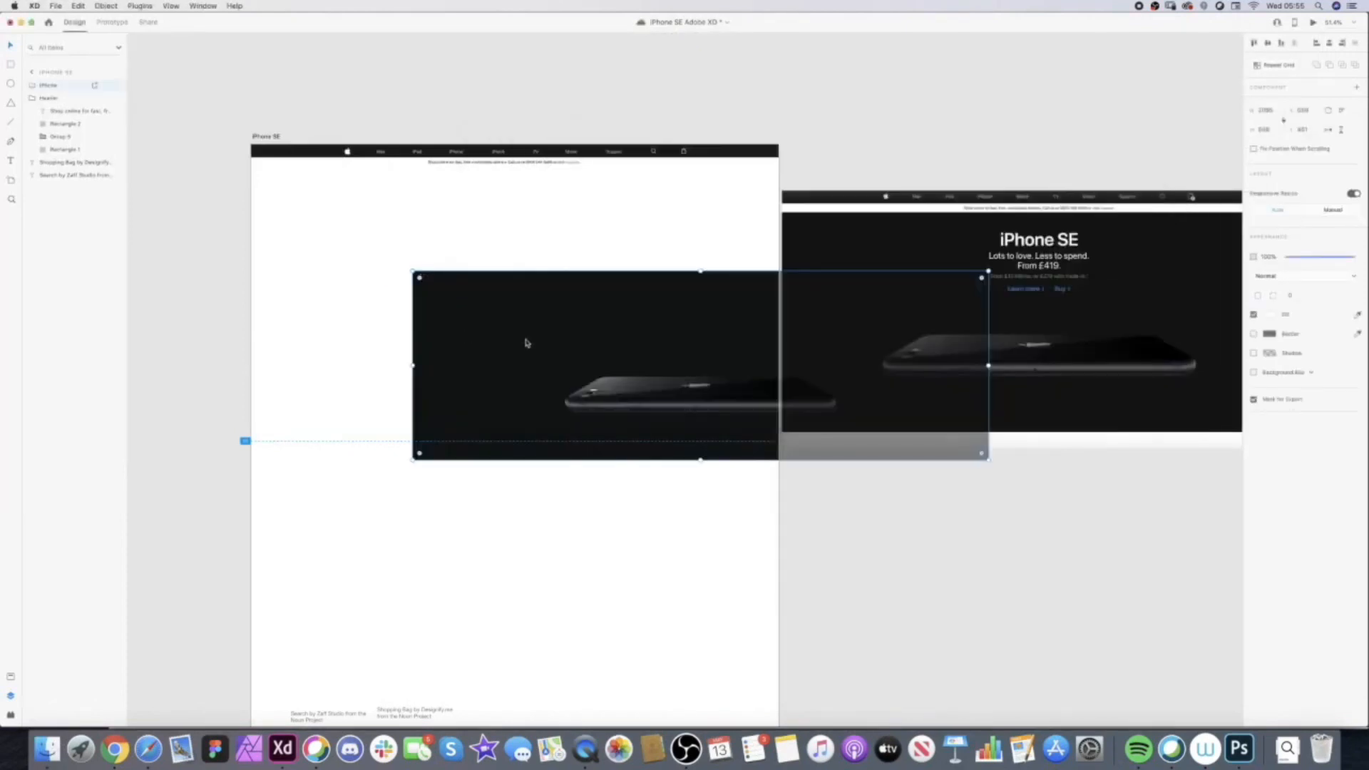
- Position the phone image directly under the delivery strip at the artboard's left edge and scale it proportionally to 1920 wide
left_click_drag(624, 342, 488, 236)
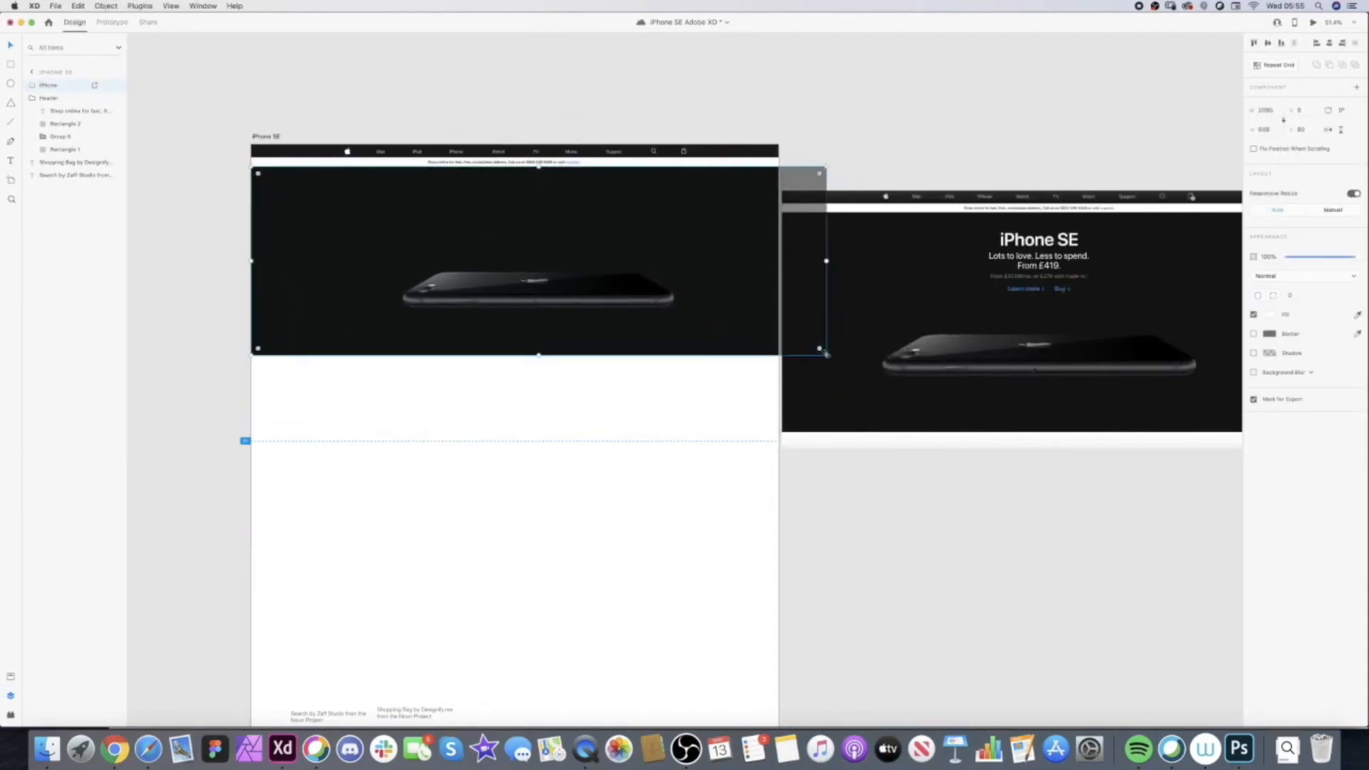
left_click_drag(820, 348, 785, 327)
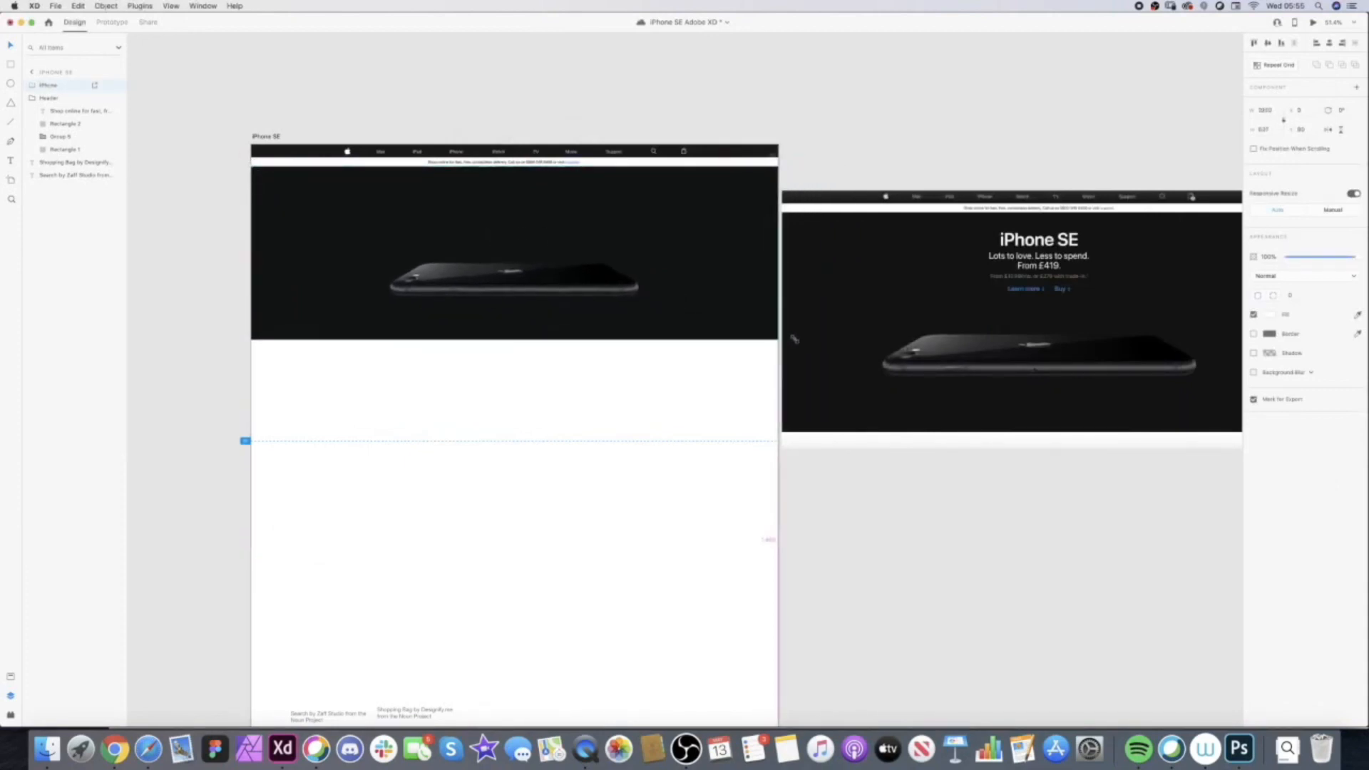
left_click(853, 149)
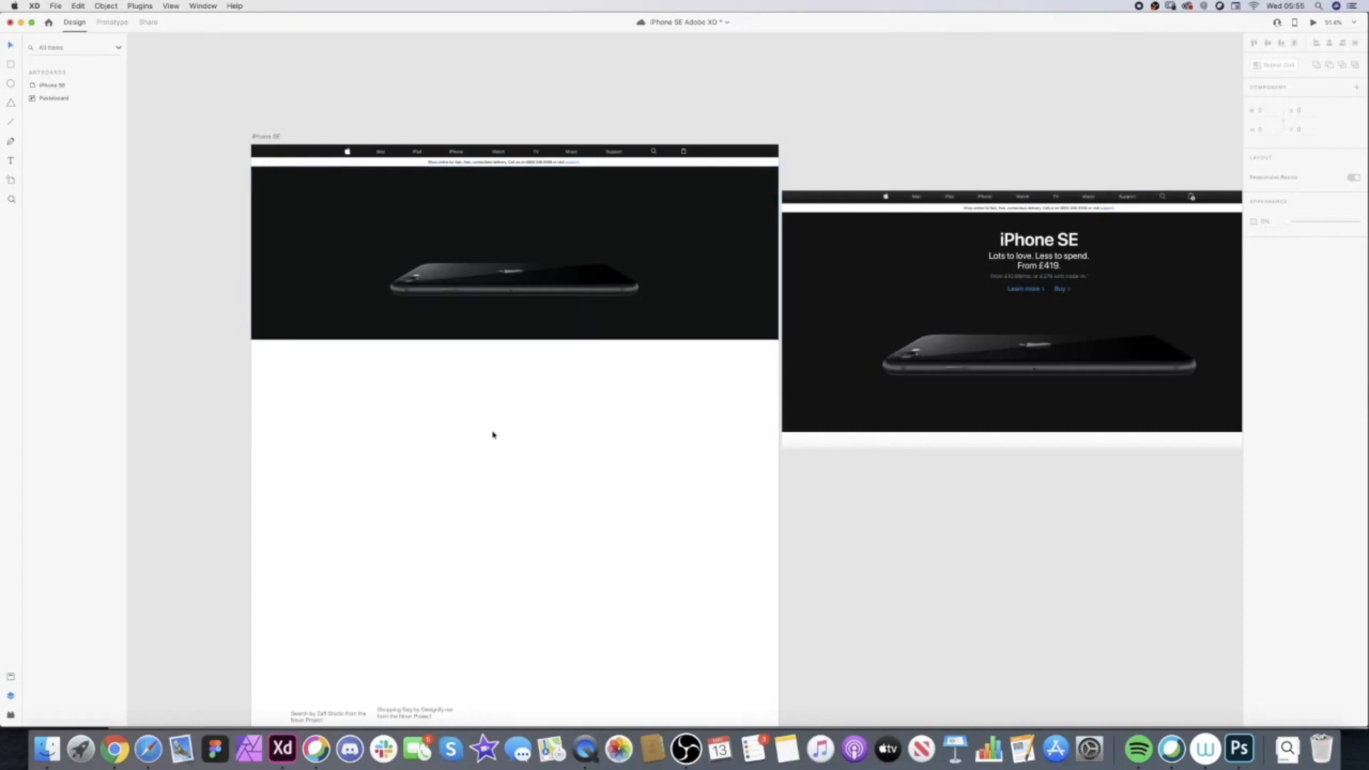
- Move the reference screenshot up beside the artboard so their tops roughly line up
scroll(501, 261, "up", 3)
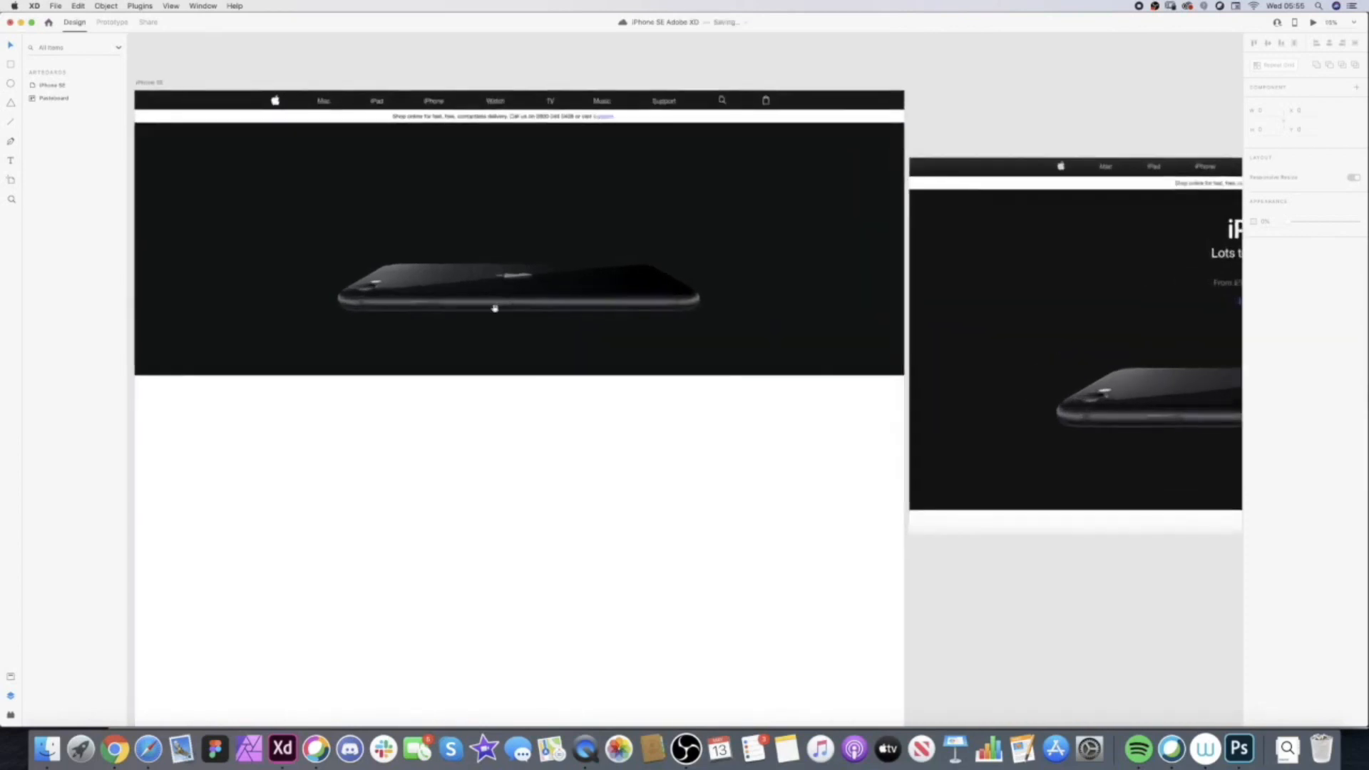
scroll(766, 277, "right", 5)
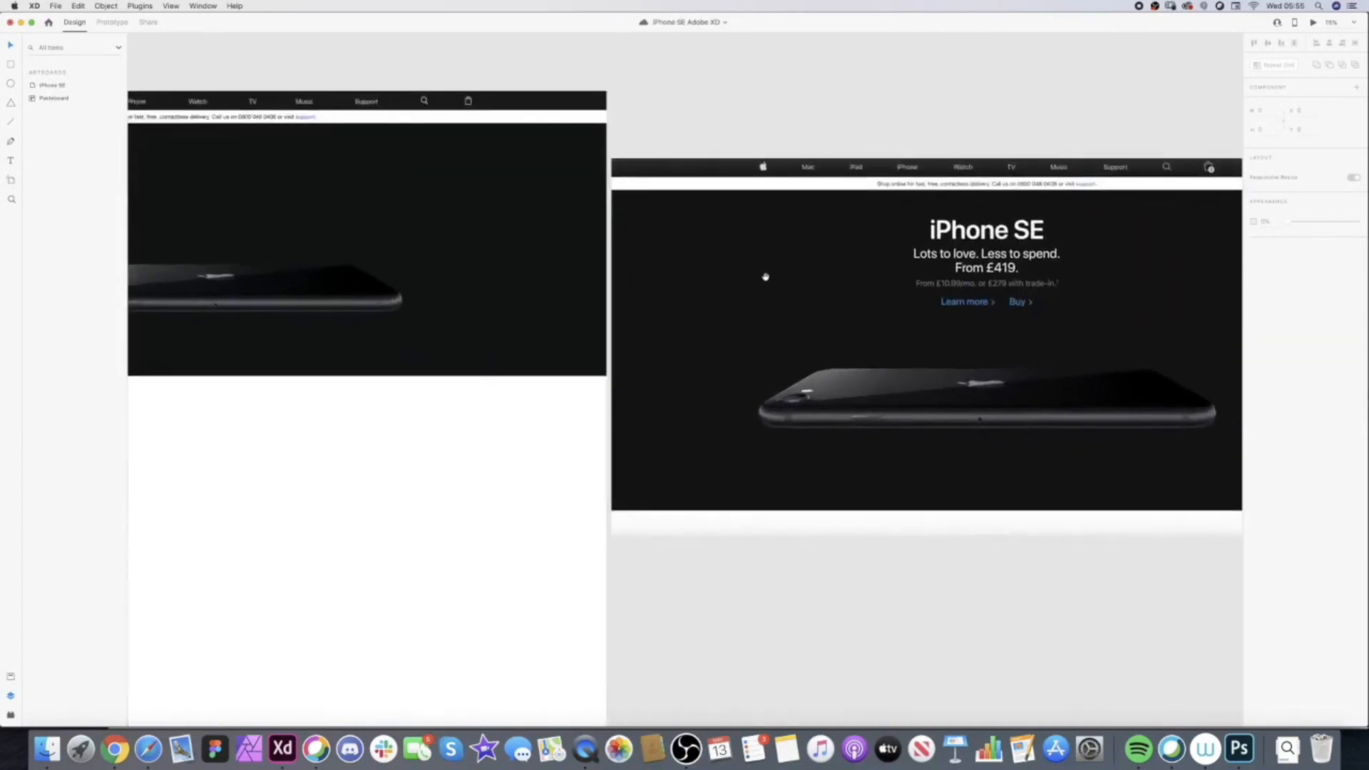
left_click_drag(837, 274, 853, 196)
scroll(489, 226, "left", 5)
left_click(427, 453)
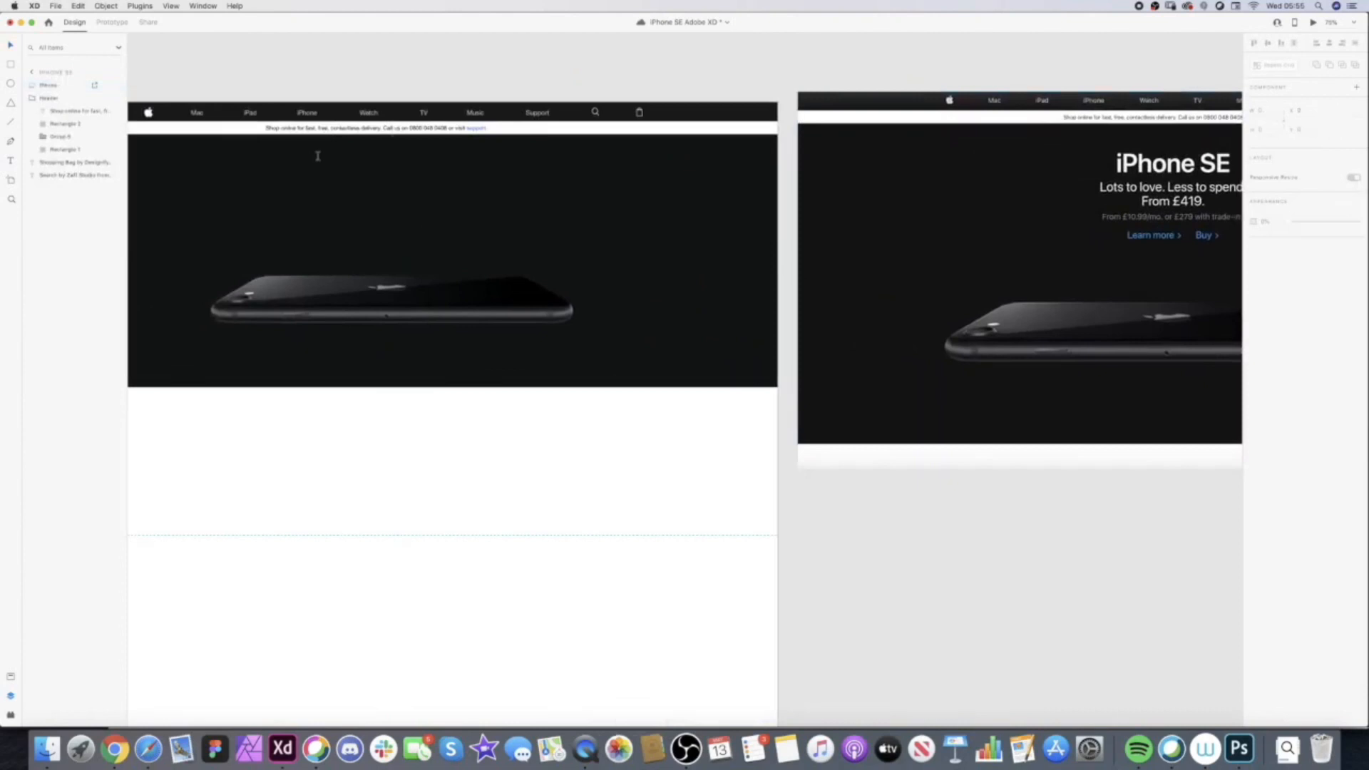
- Add a text box about 617 by 206 above the phone reading "iPhone SE" and colour the text white
left_click_drag(302, 165, 455, 223)
left_click_drag(555, 248, 552, 248)
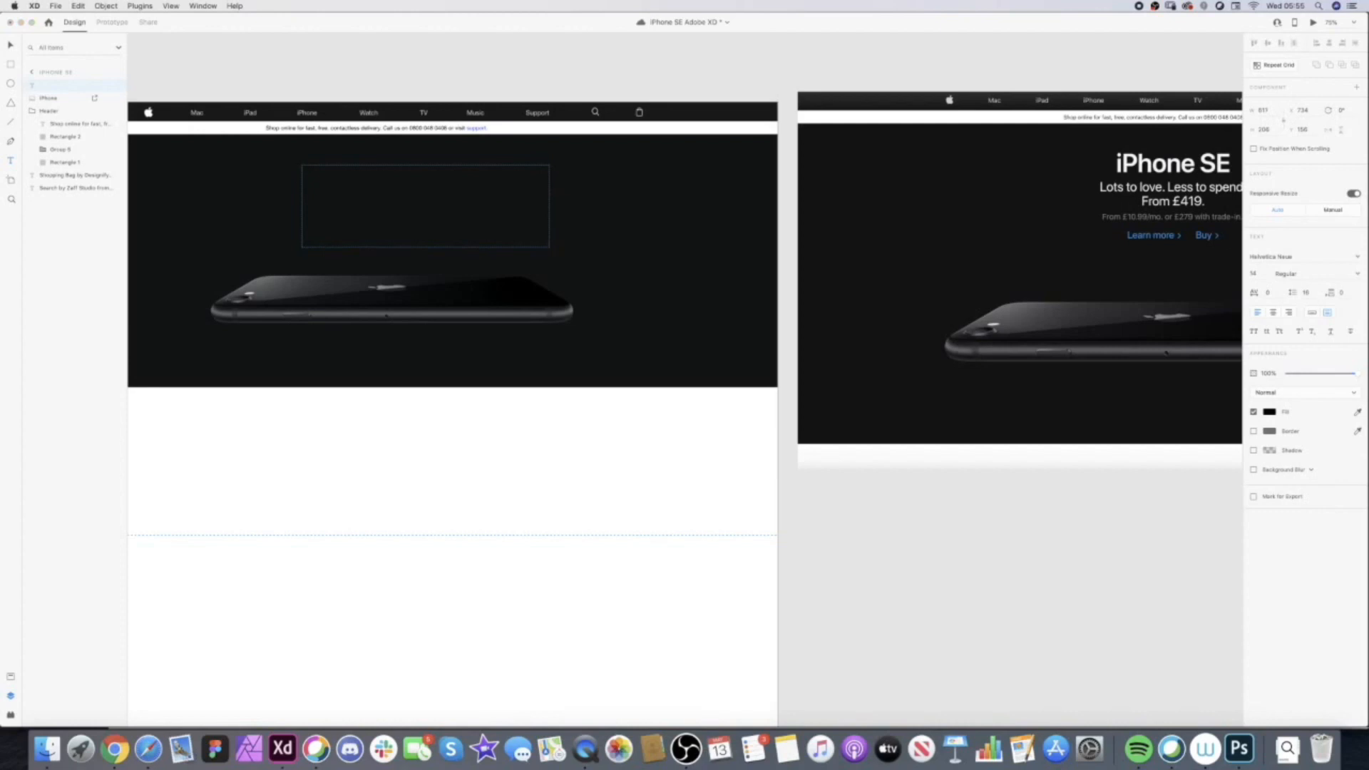
type("iPhone SE")
left_click(1268, 415)
left_click_drag(1181, 400, 1144, 353)
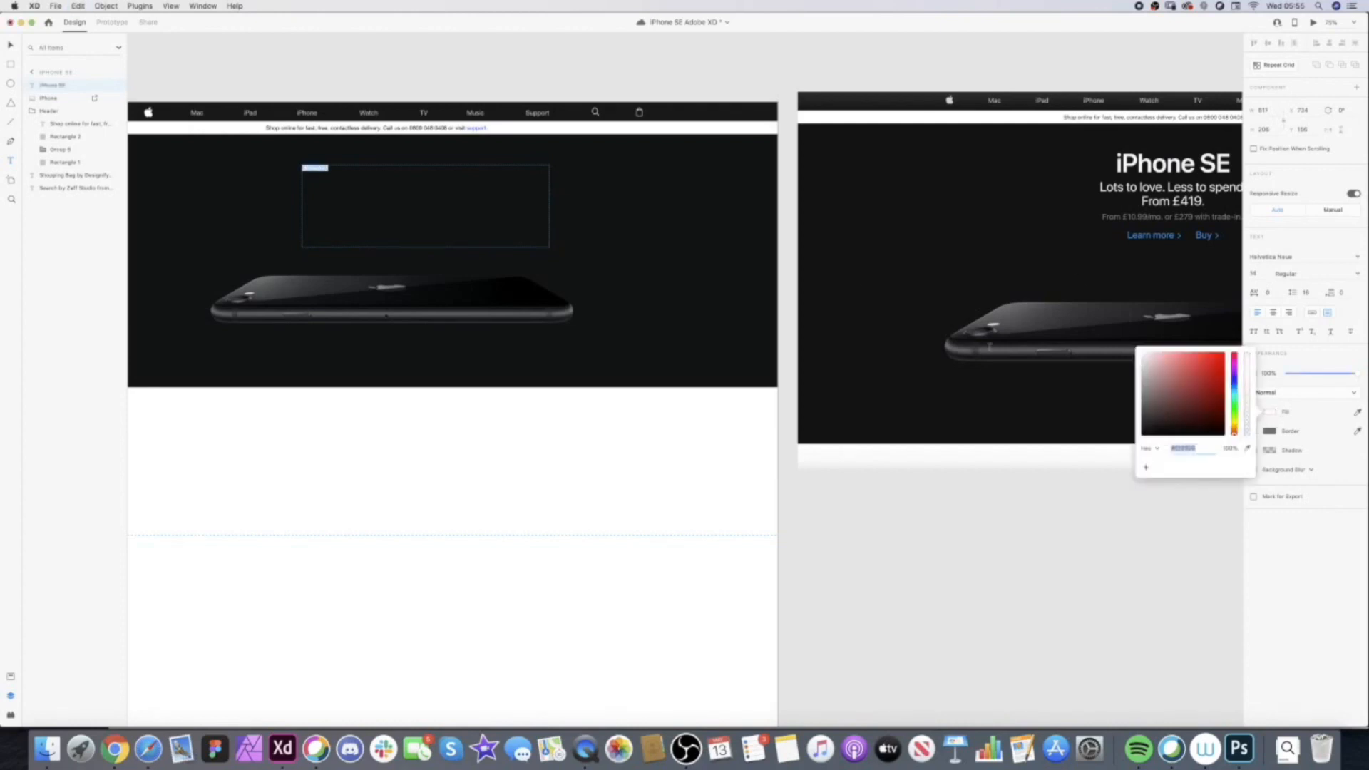
left_click(905, 487)
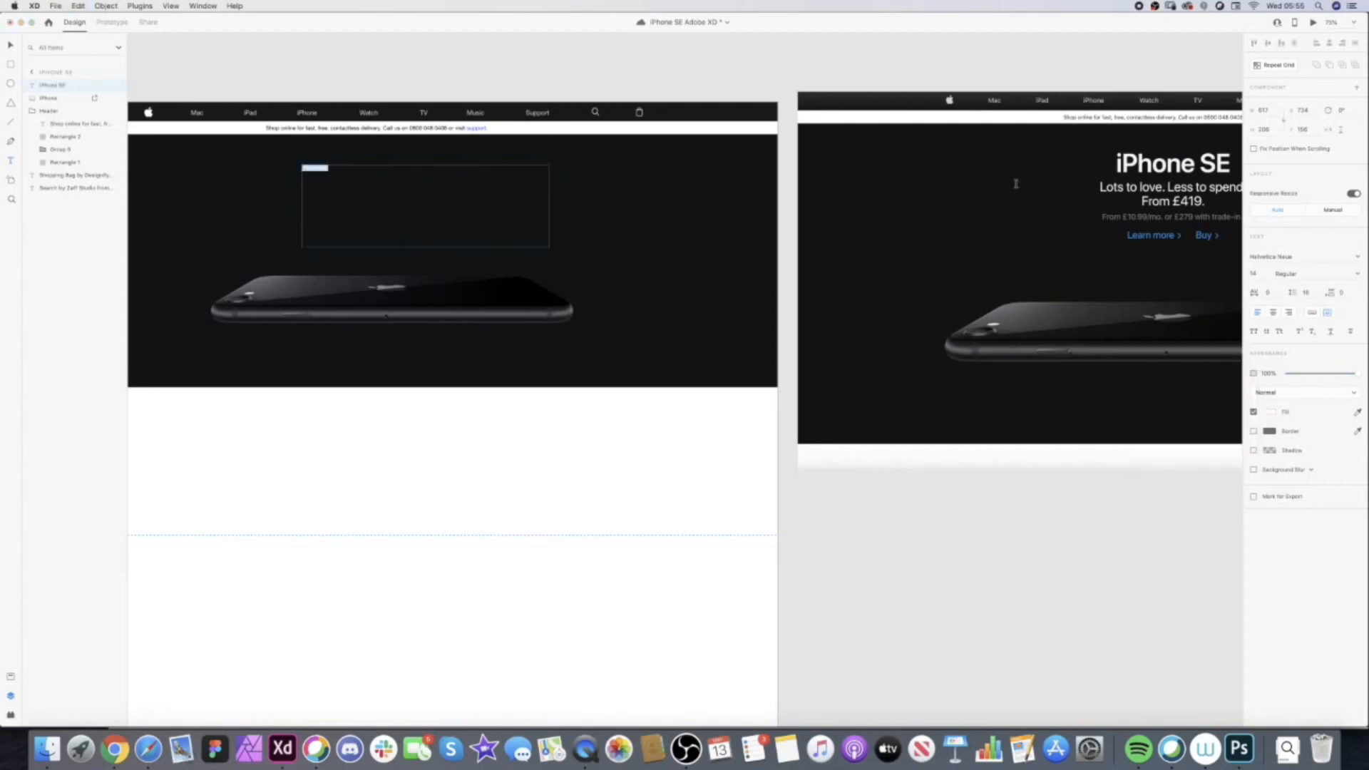
- Try font sizes 42 and 50 on the iPhone SE heading
left_click_drag(1259, 276, 1216, 260)
type("42")
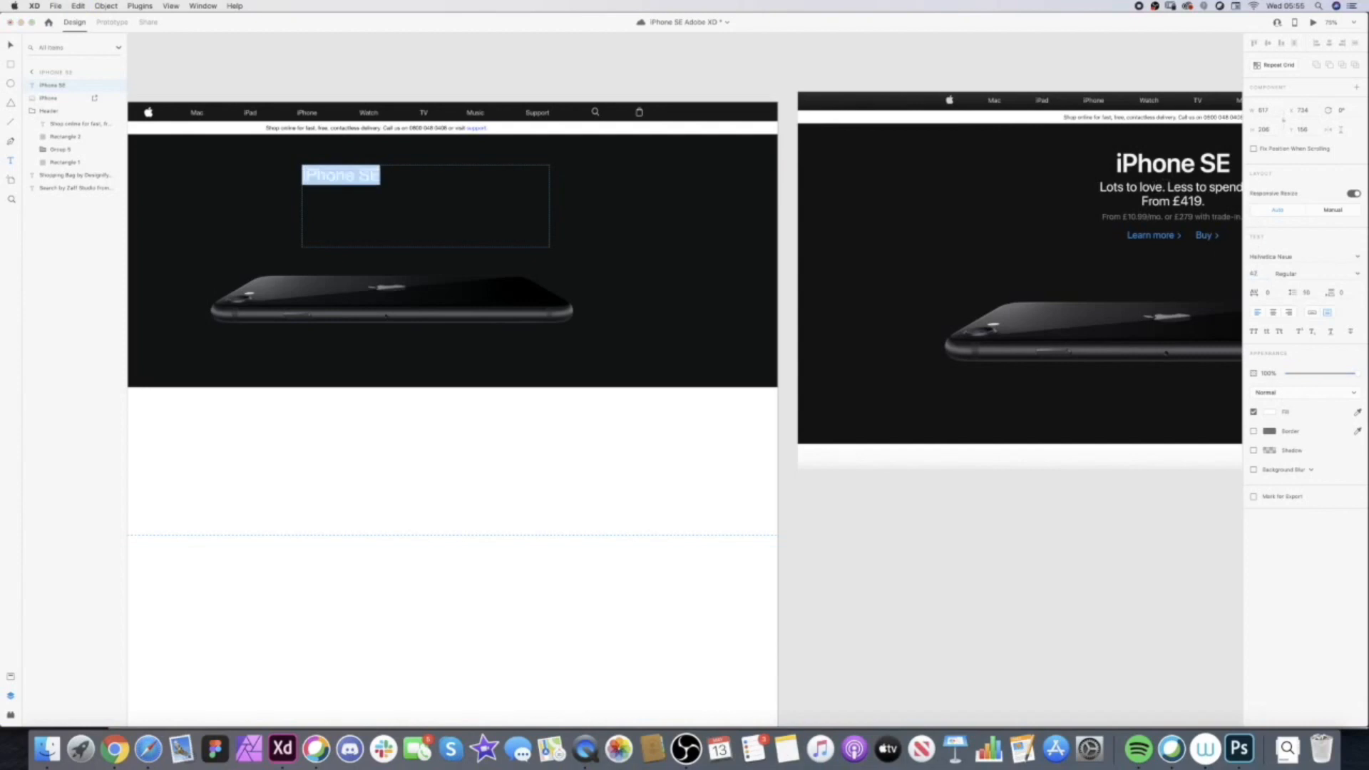
key("Escape")
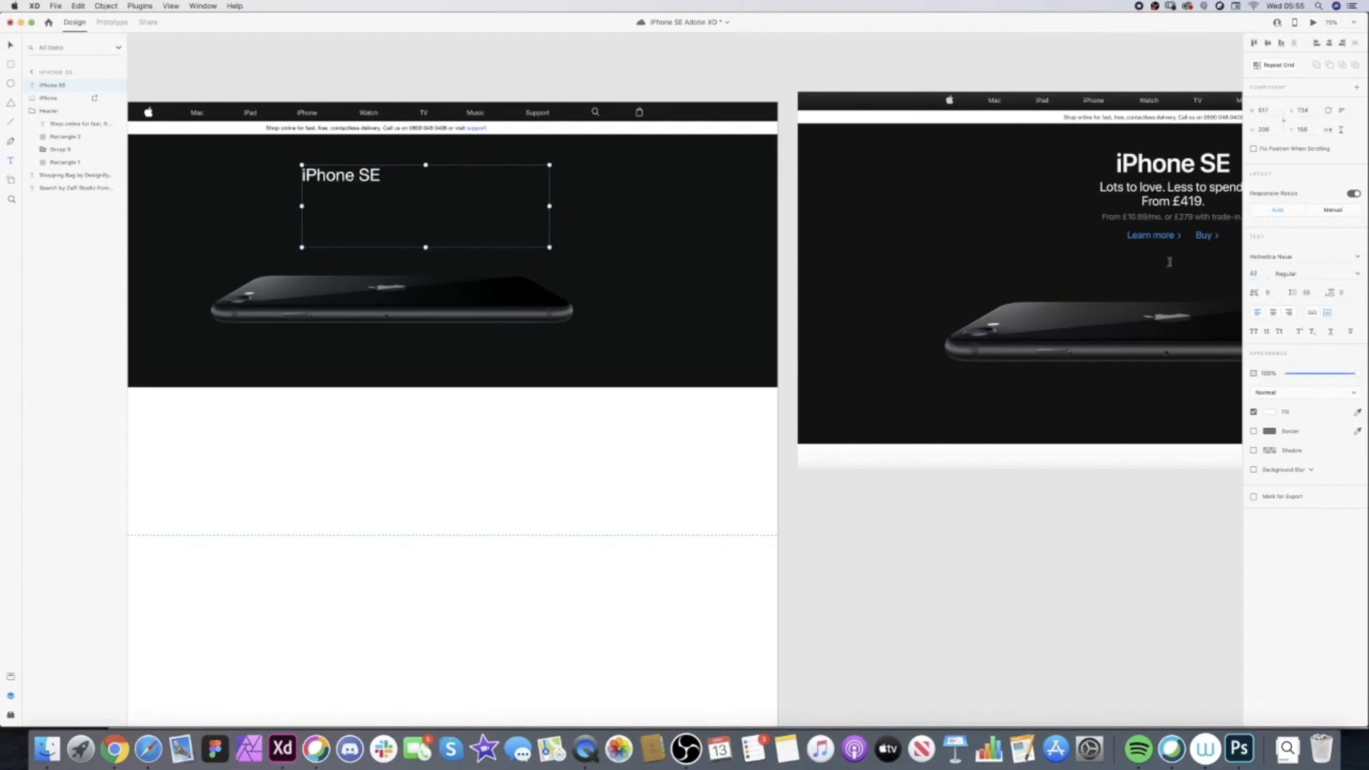
left_click_drag(1271, 273, 1220, 282)
type("50")
key("Return")
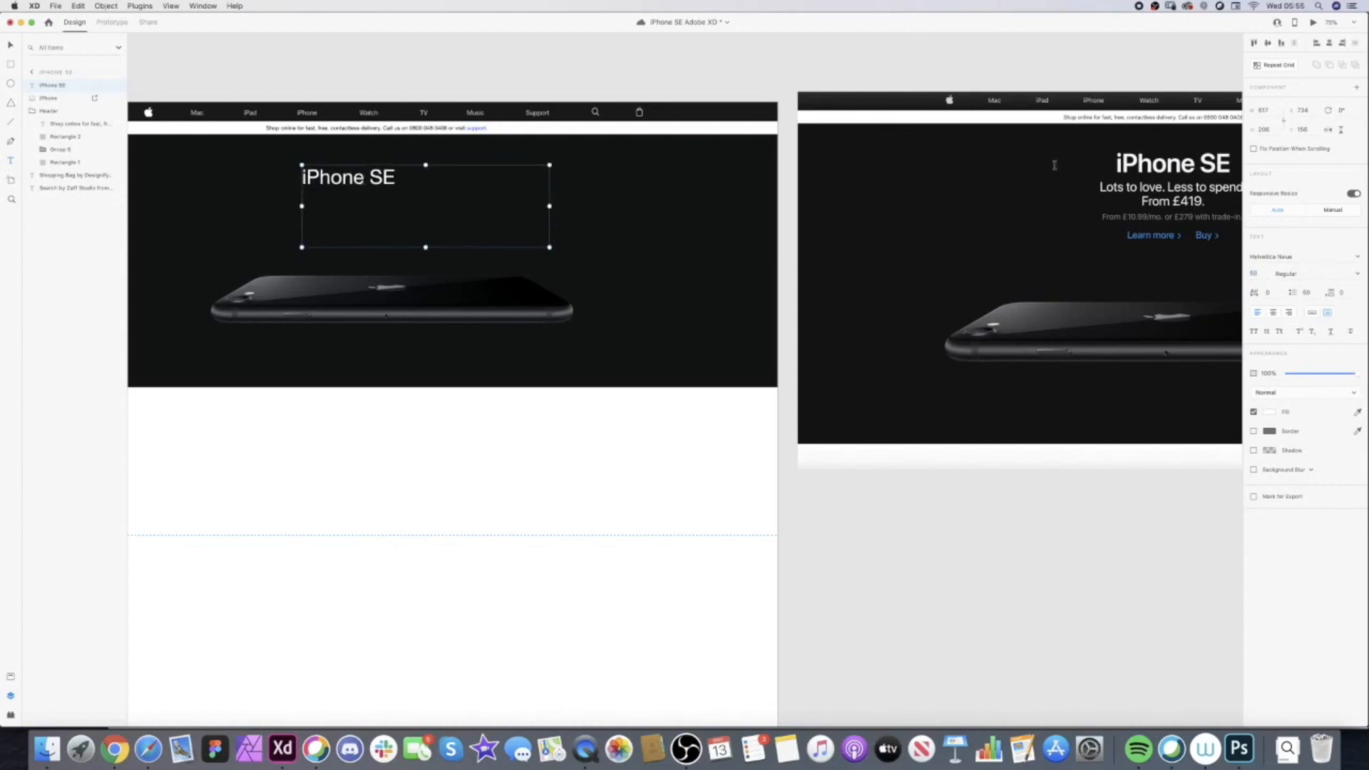
- Make the iPhone SE heading bold at font size 60 and switch its text box to auto width
left_click(1357, 274)
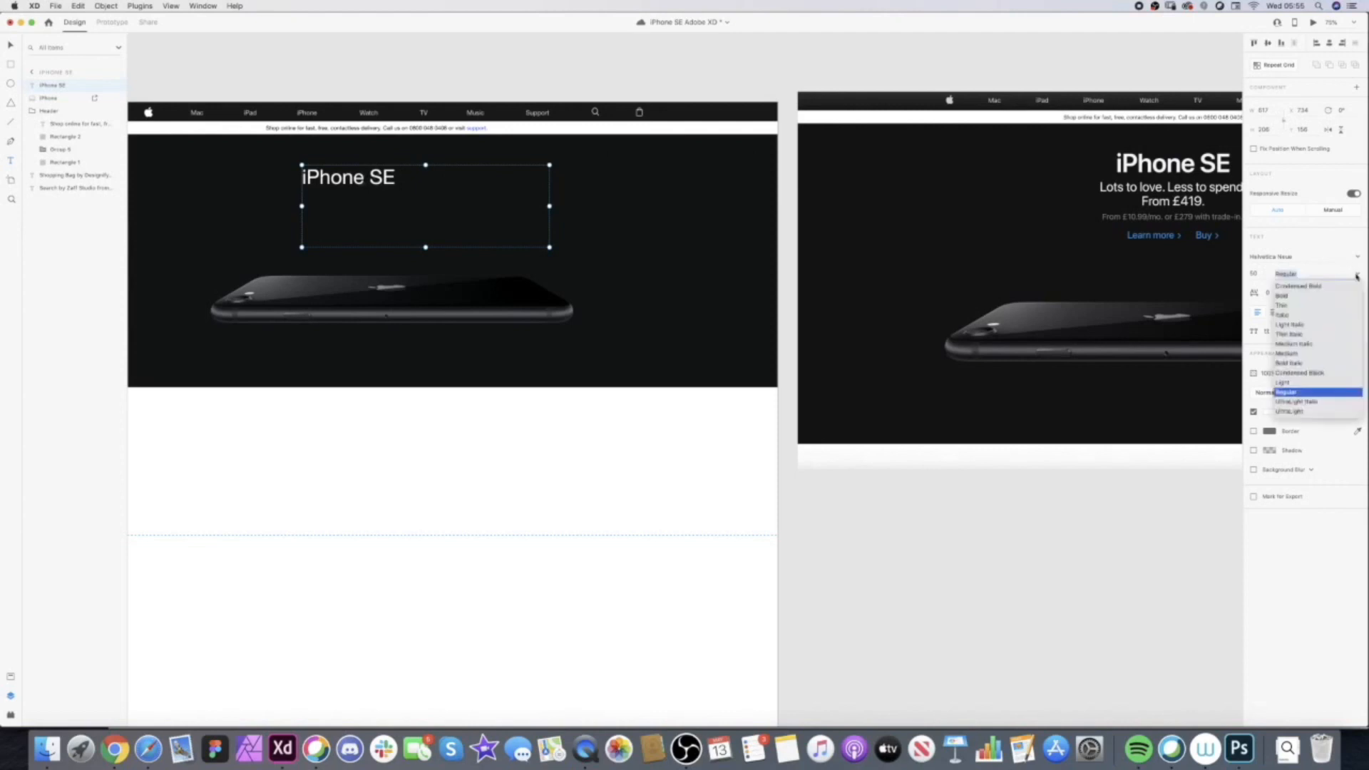
left_click(1278, 297)
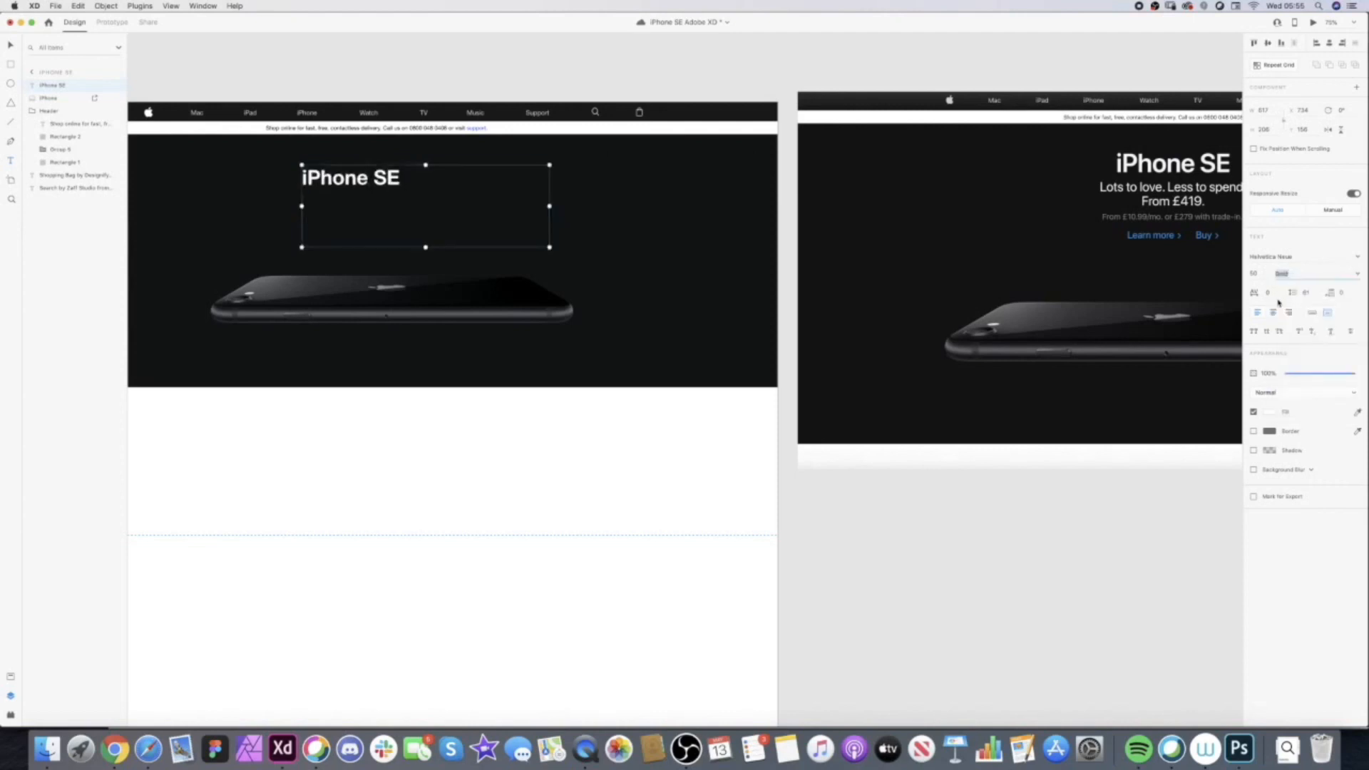
left_click(1256, 275)
type("60")
key("Return")
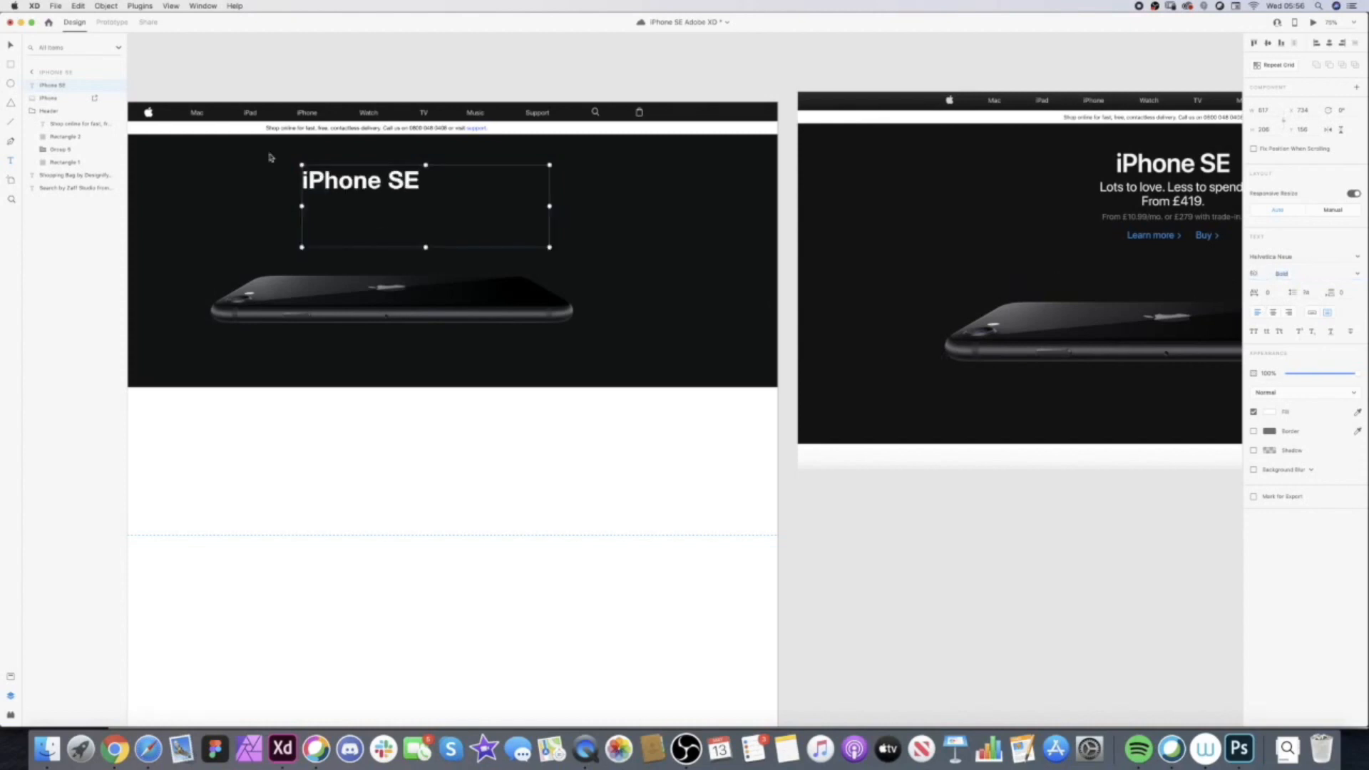
left_click(1313, 312)
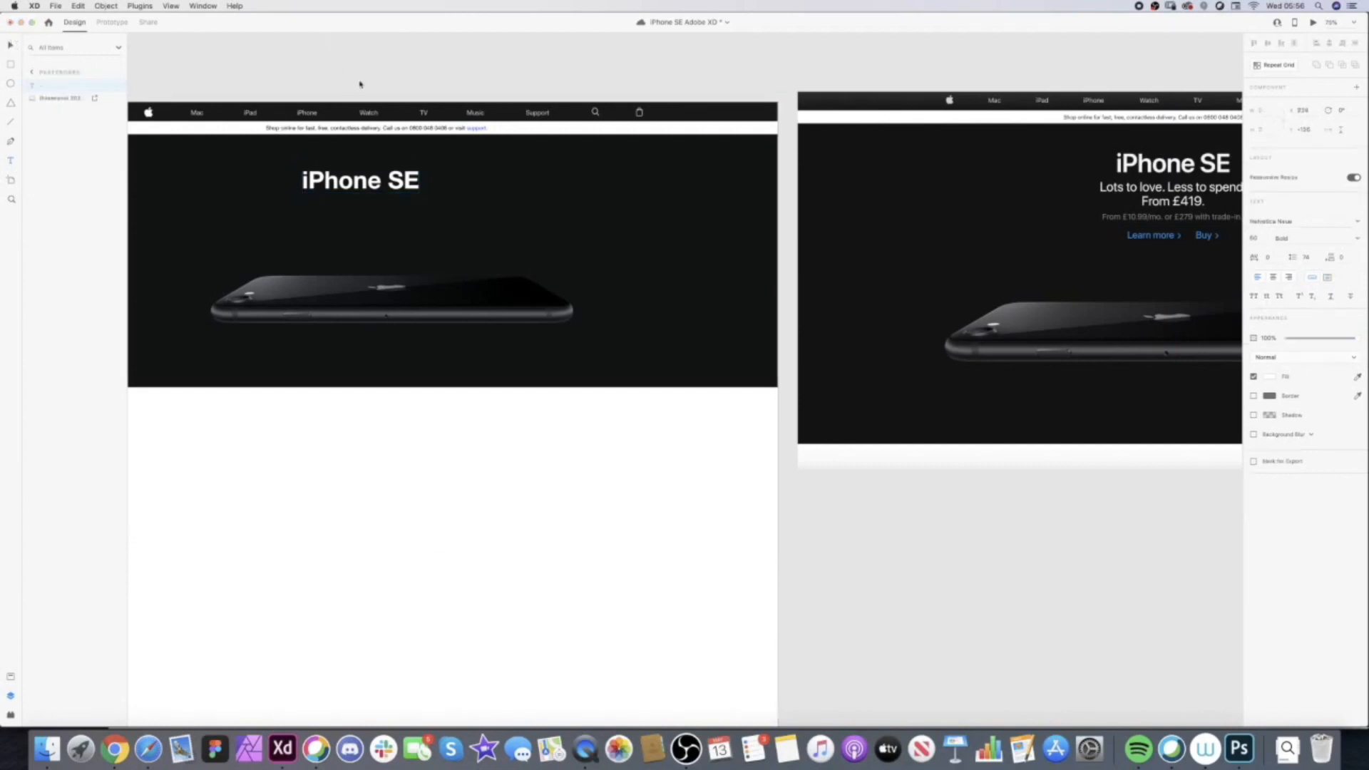
- Save the document and centre the iPhone SE heading horizontally on the phone image
scroll(361, 85, "left", 5)
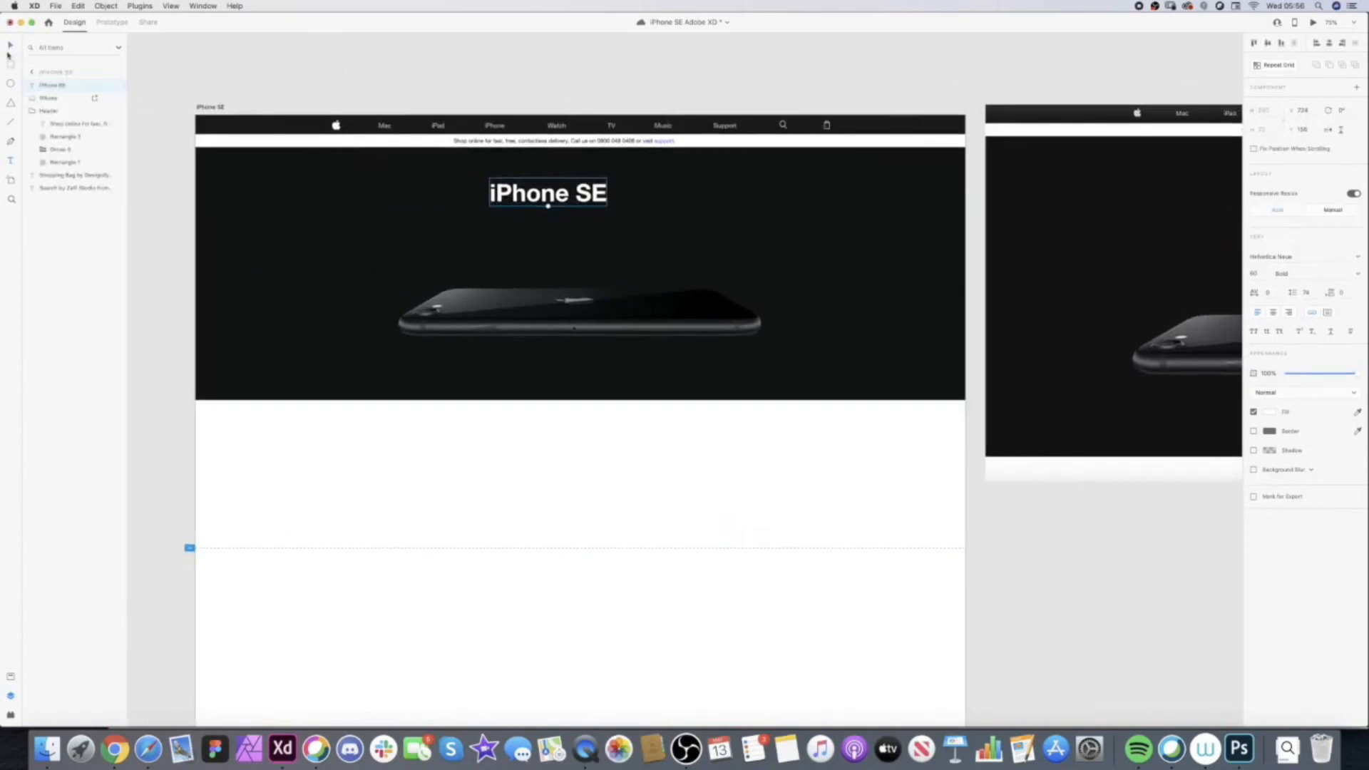
key("super+s")
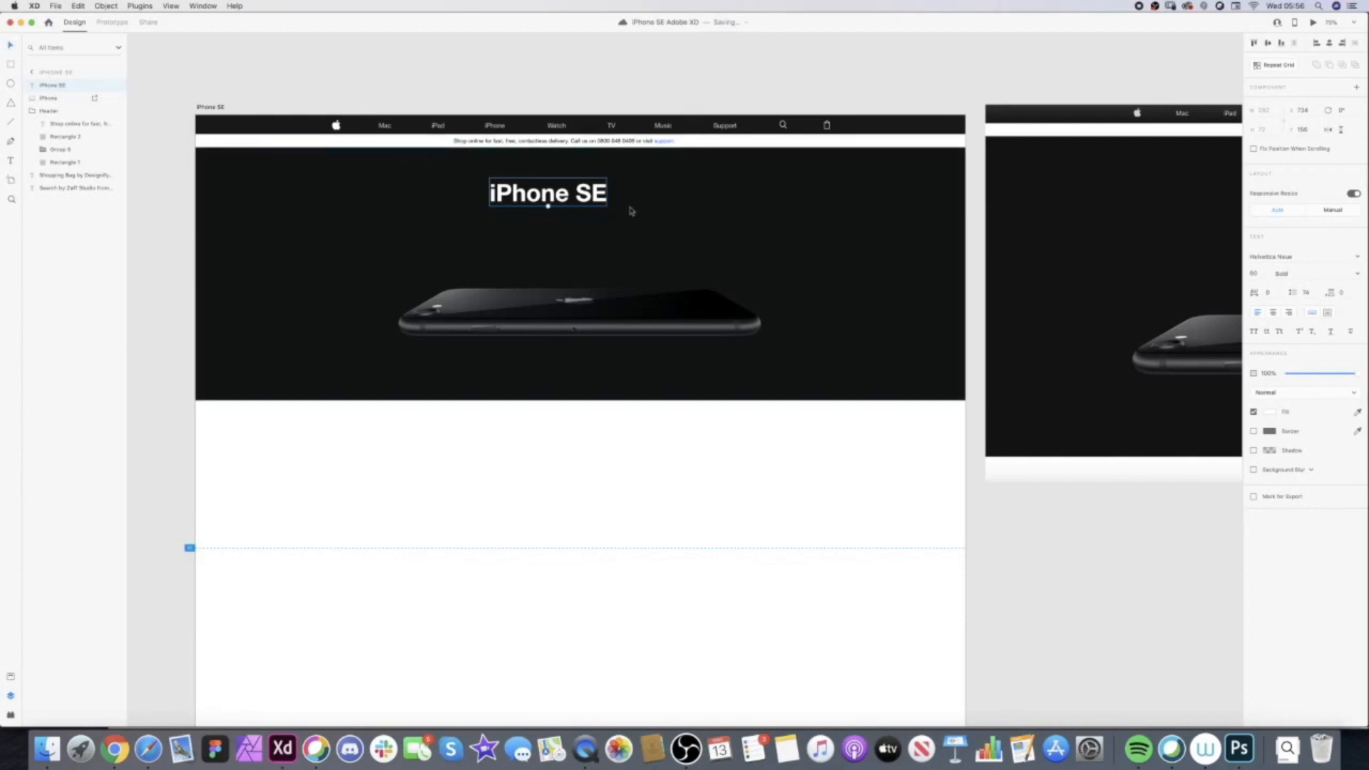
left_click(706, 210)
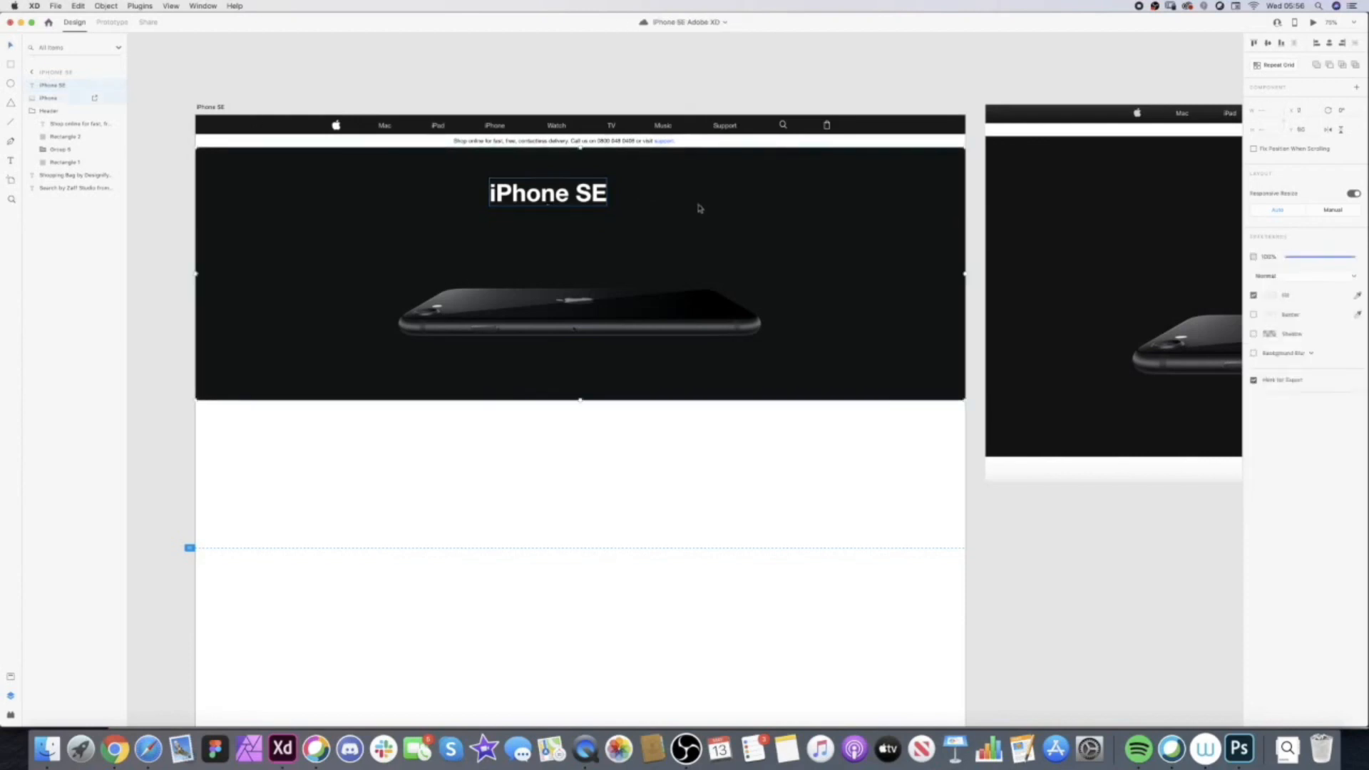
left_click(1329, 43)
left_click(902, 87)
- Sample the iPhone SE heading's fill colour from the near-white title lettering in the reference screenshot
key("super+minus")
left_click_drag(863, 197, 751, 185)
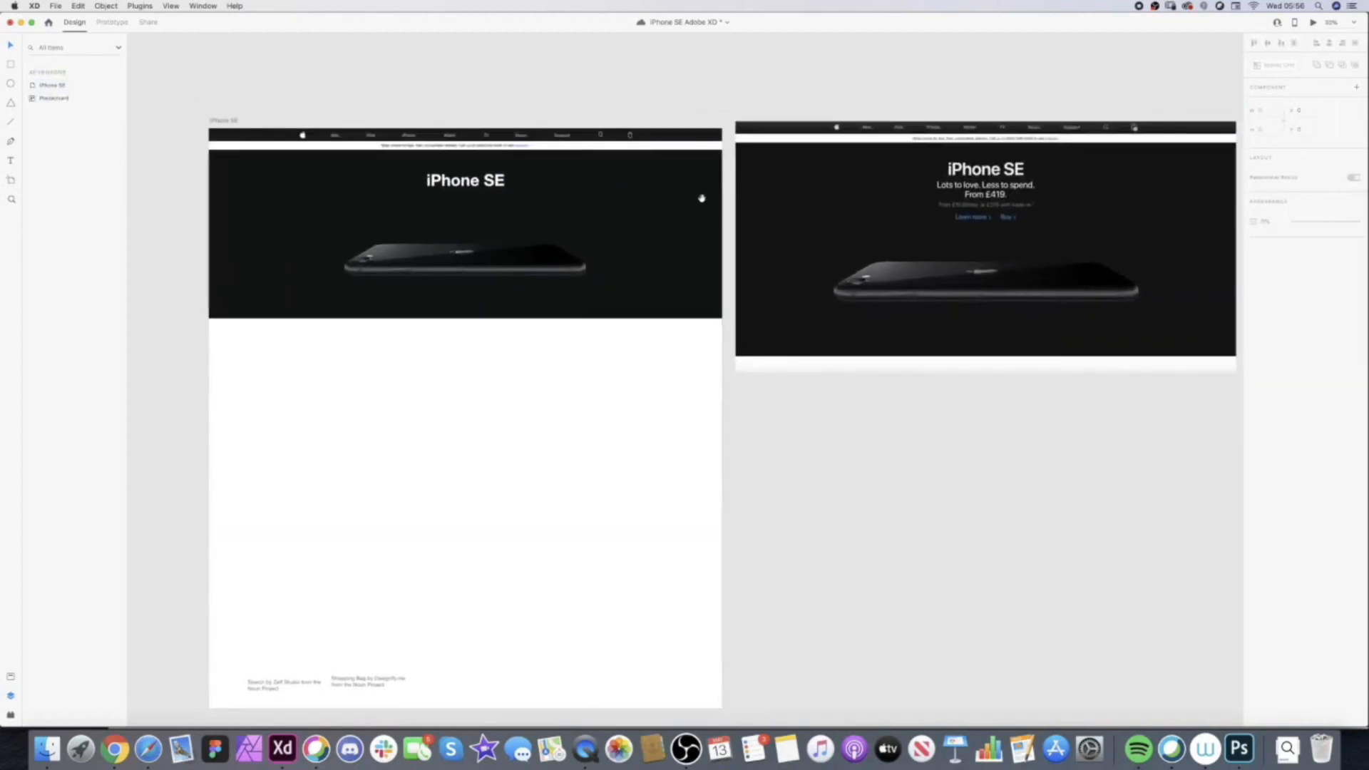
key("super+plus")
left_click(261, 182)
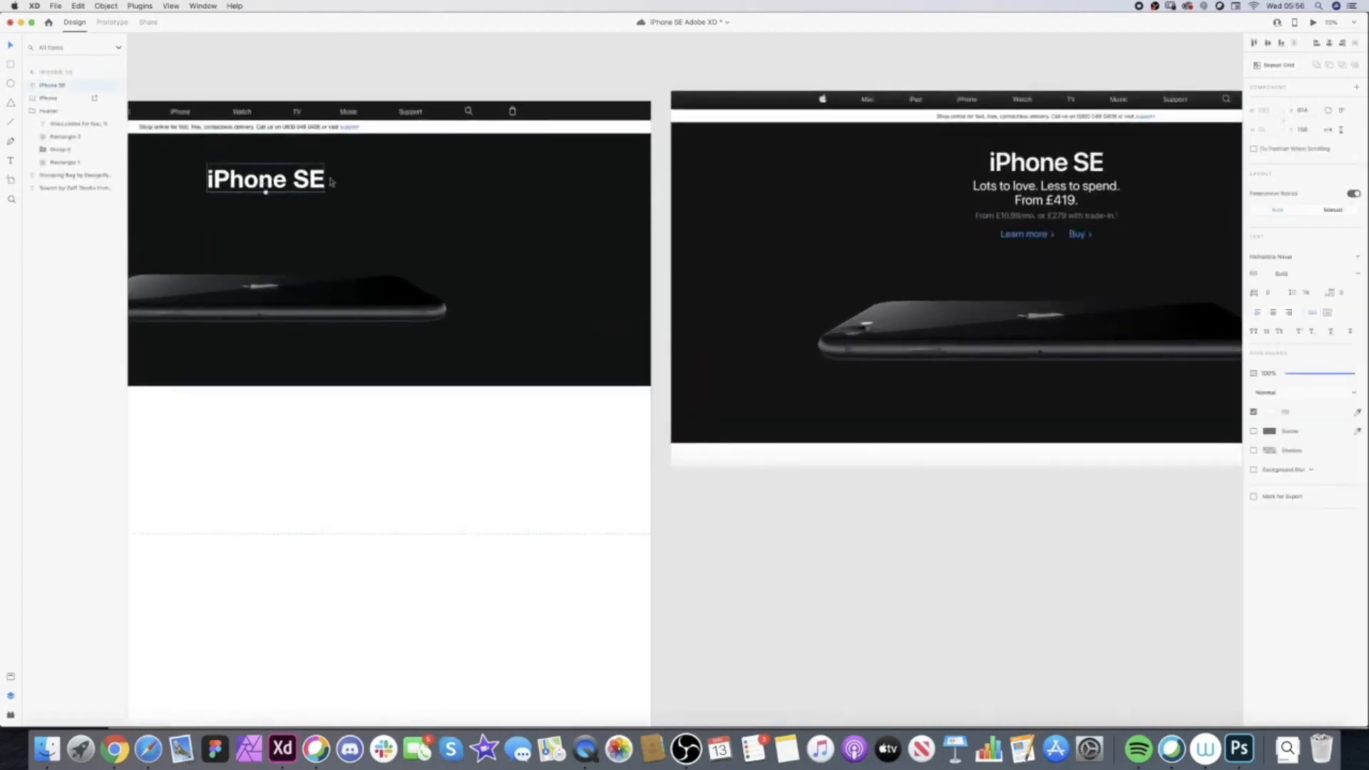
left_click(1272, 412)
left_click(1358, 414)
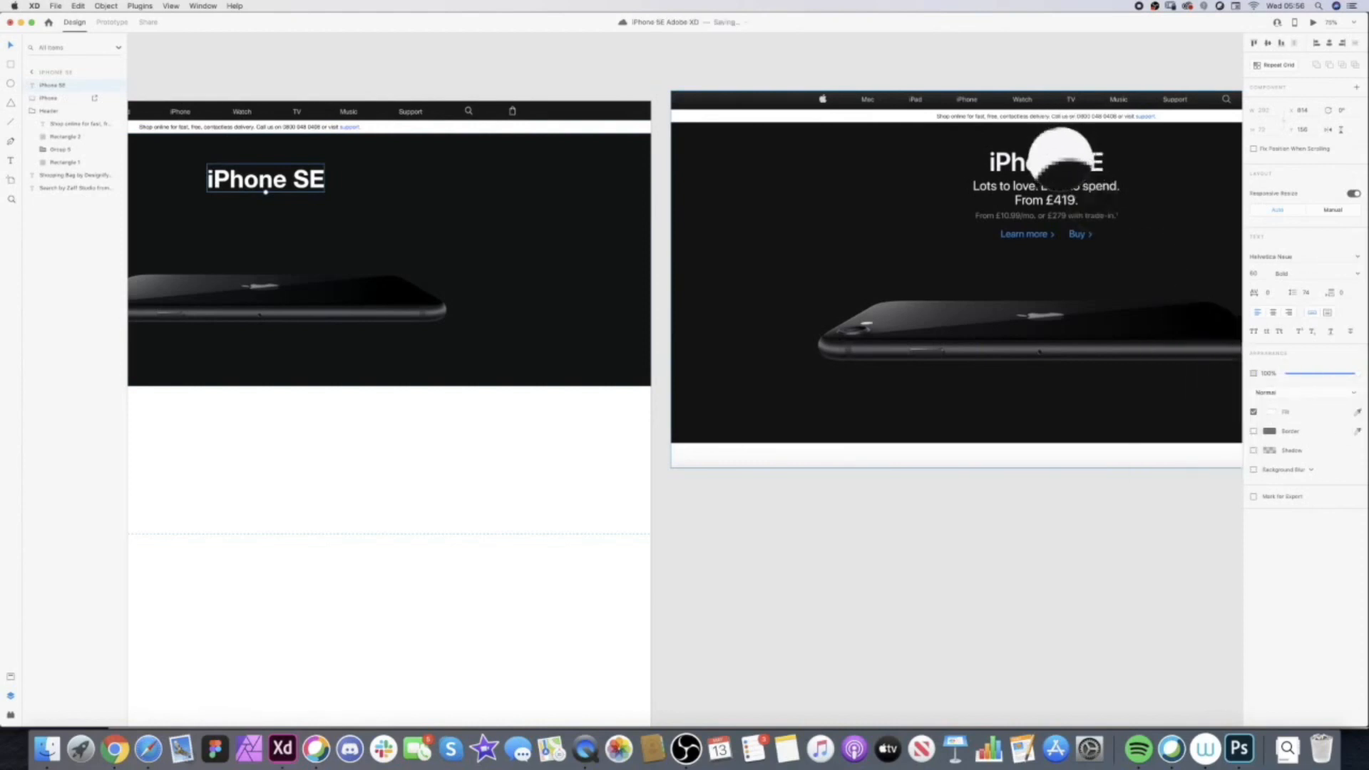
left_click(1063, 162)
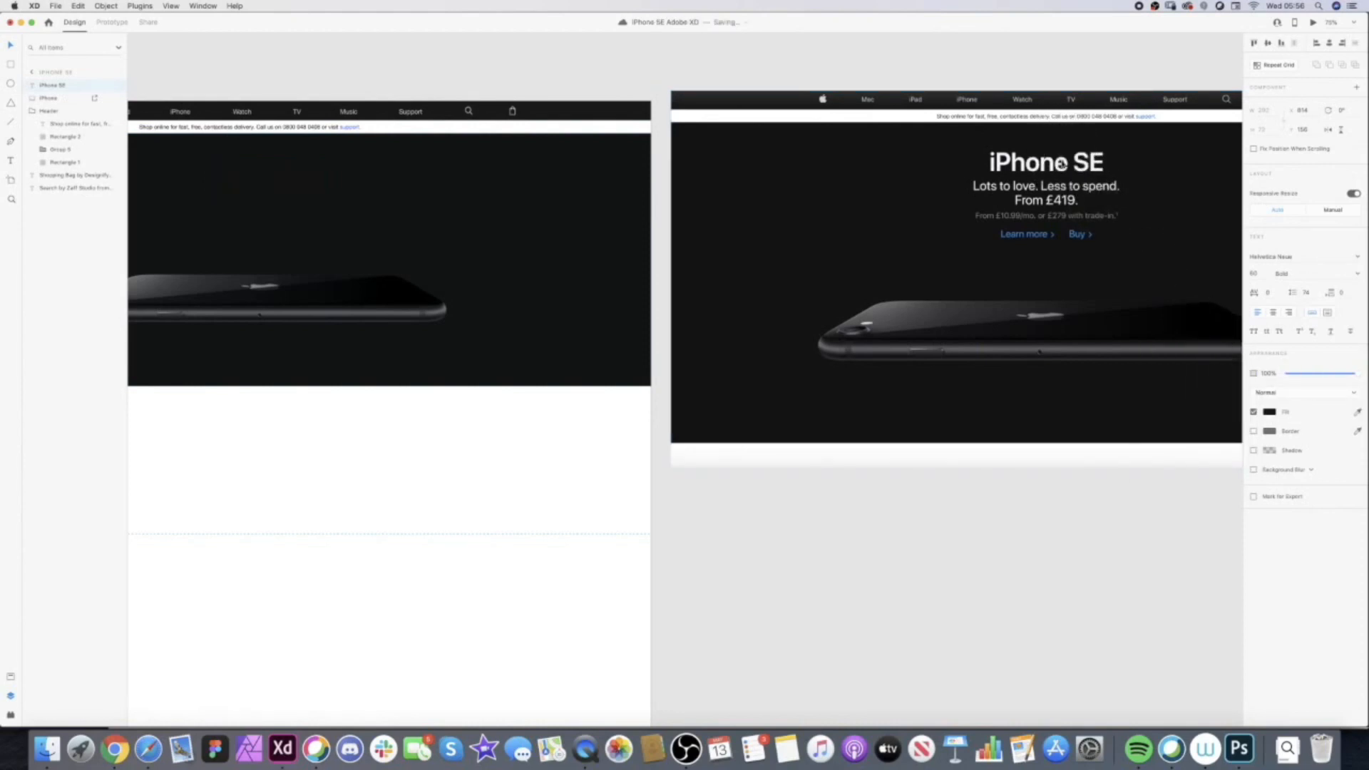
left_click(1357, 412)
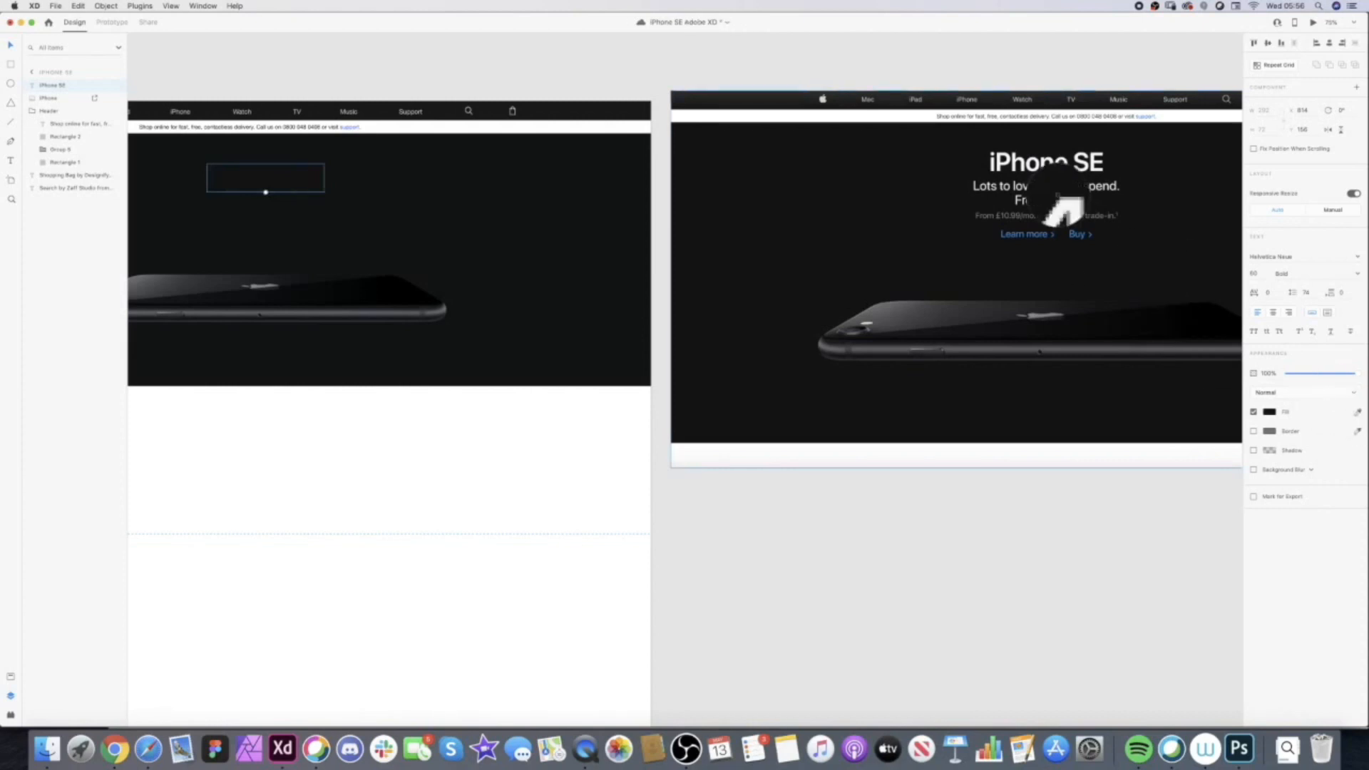
left_click(1020, 159)
left_click(978, 100)
scroll(410, 159, "left", 3)
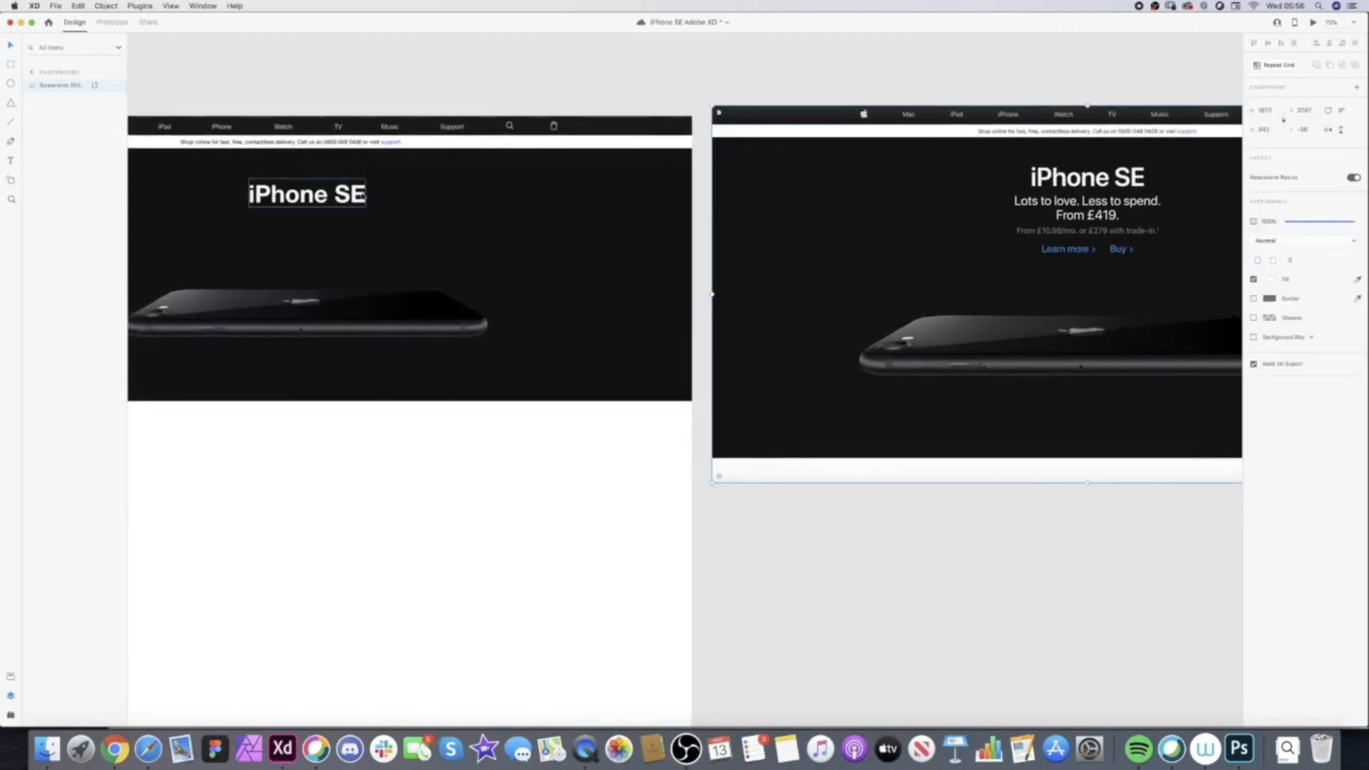
- Set the iPhone SE heading's font size to 70 and save the document
left_click(321, 181)
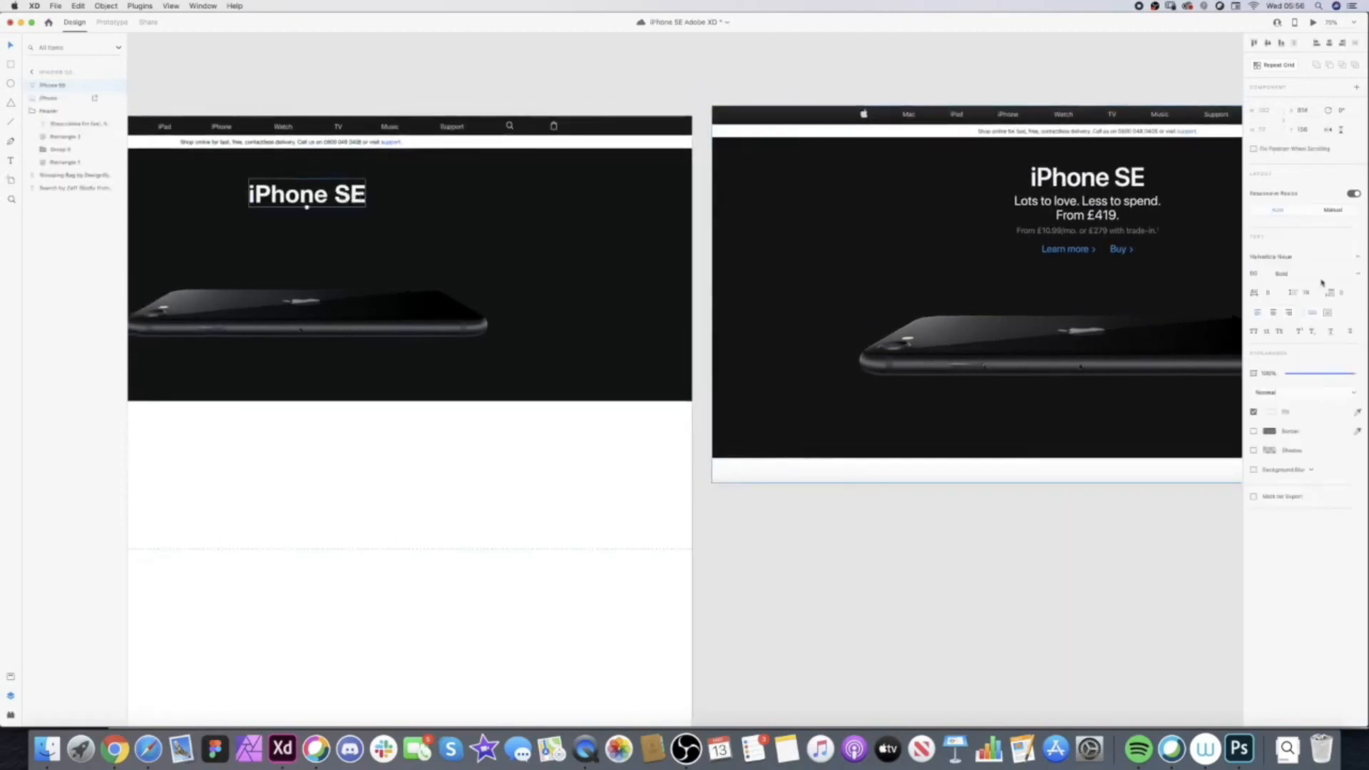
left_click(1259, 273)
type("70")
key("Return")
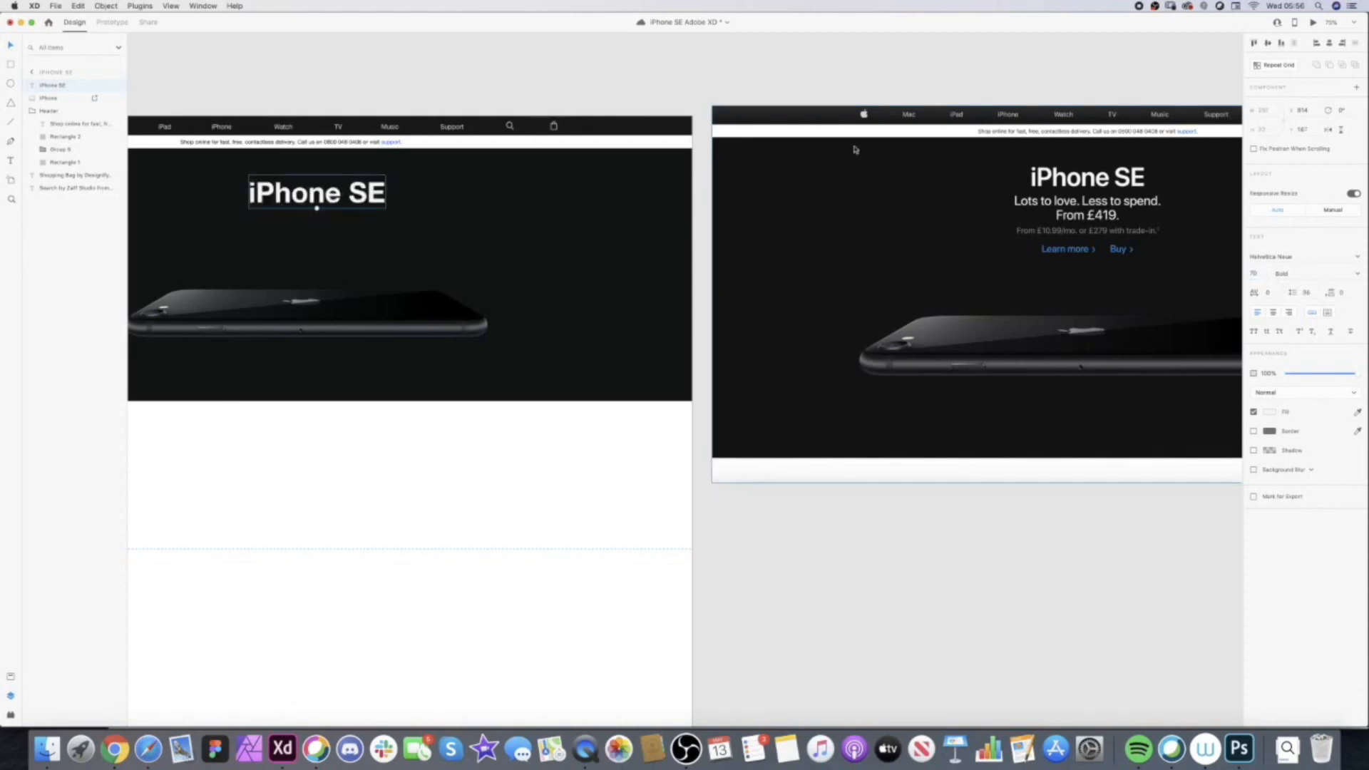
key("super+s")
- Try the Helvetica font on the iPhone SE heading and undo the font change
left_click(1301, 257)
key("Return")
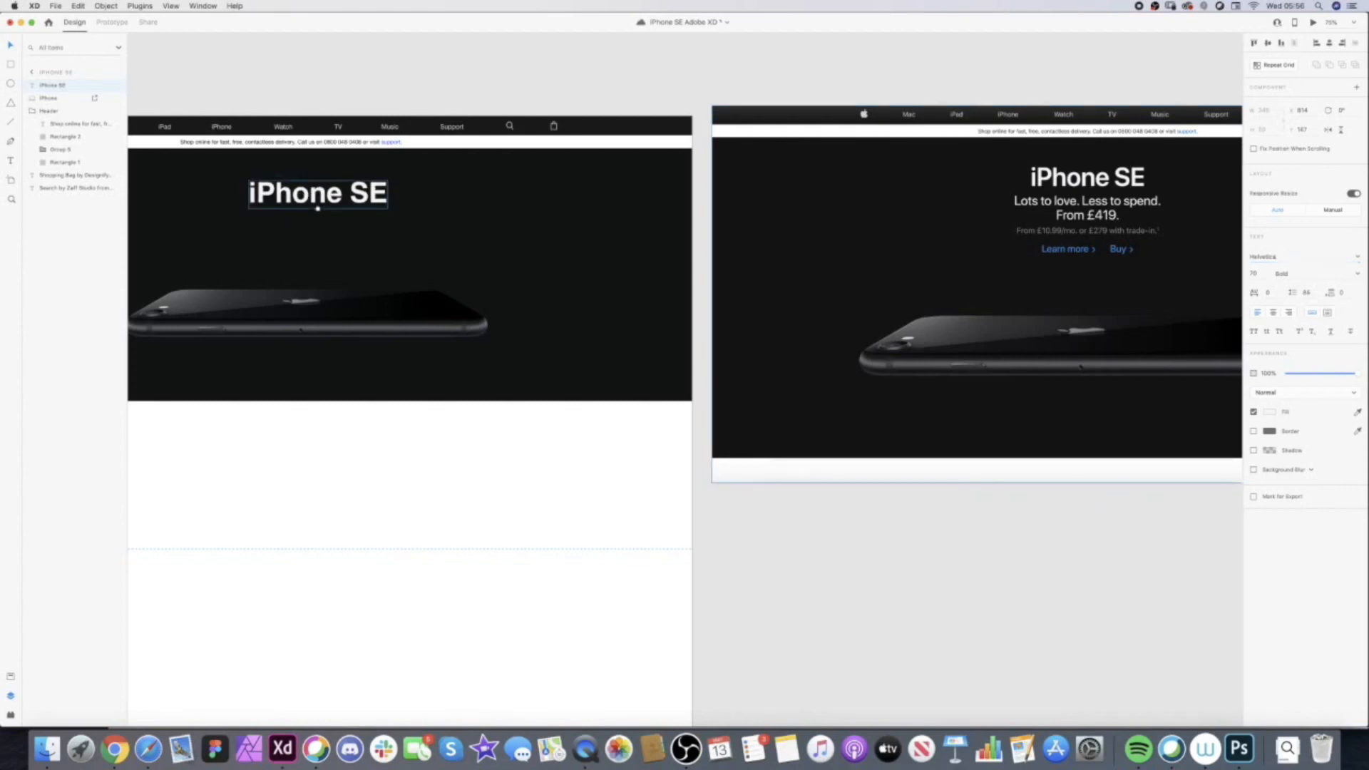
key("super+z")
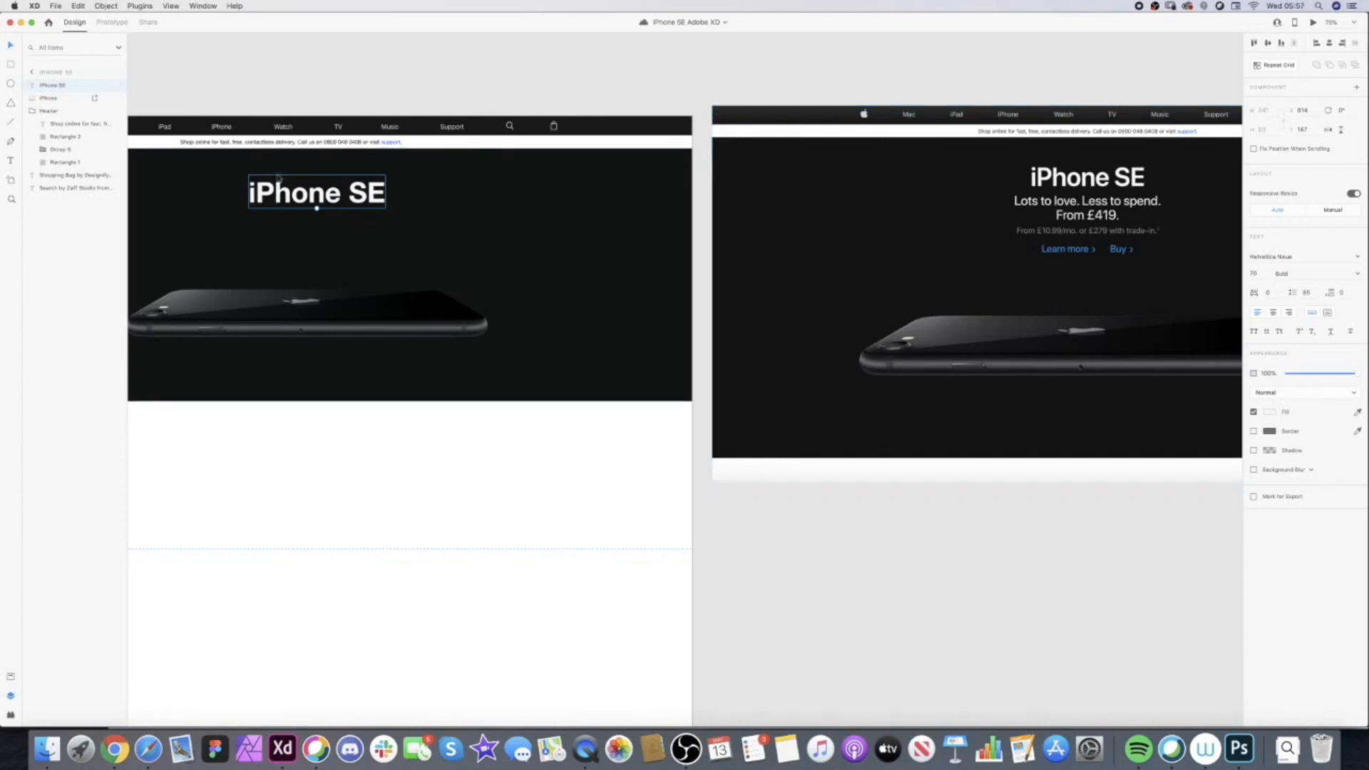
- Move the heading directly above the reference screenshot's title for comparison and set its character spacing to -50
left_click_drag(343, 207, 1127, 159)
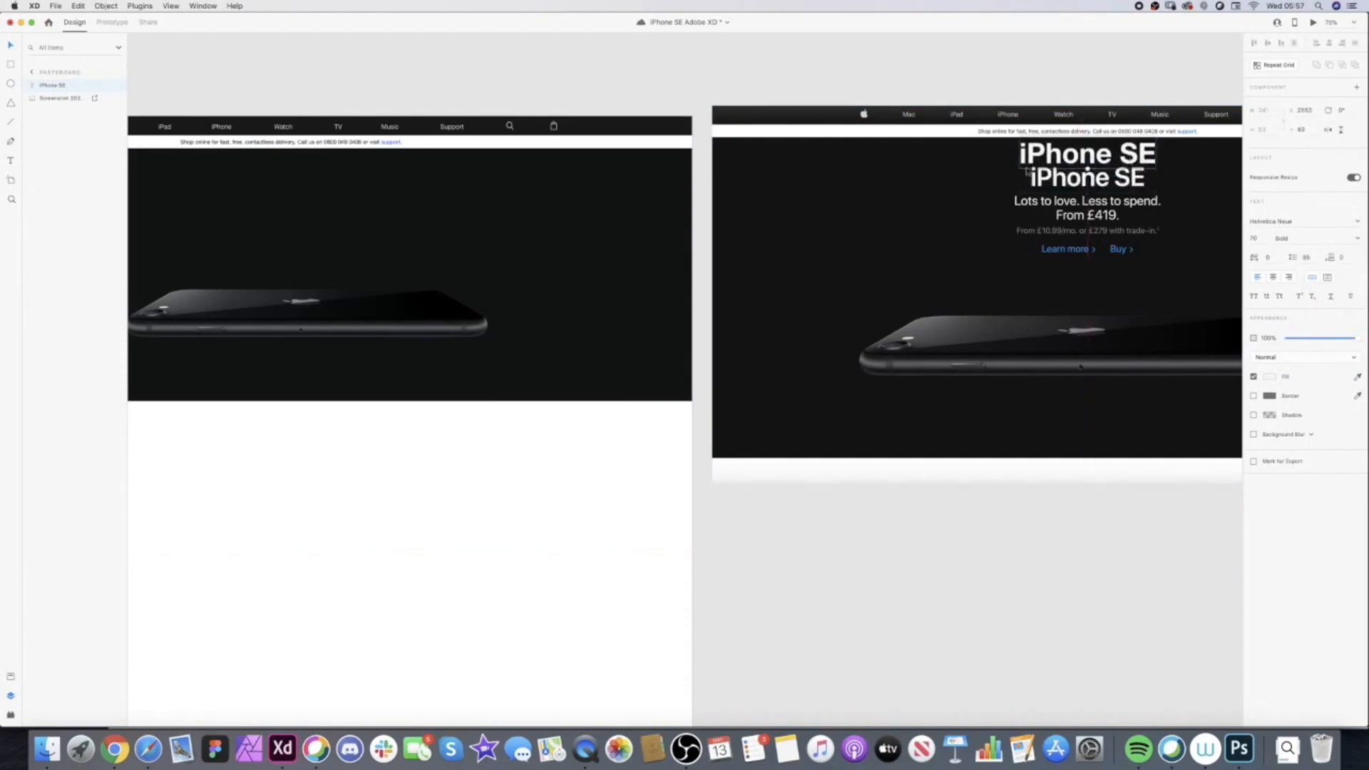
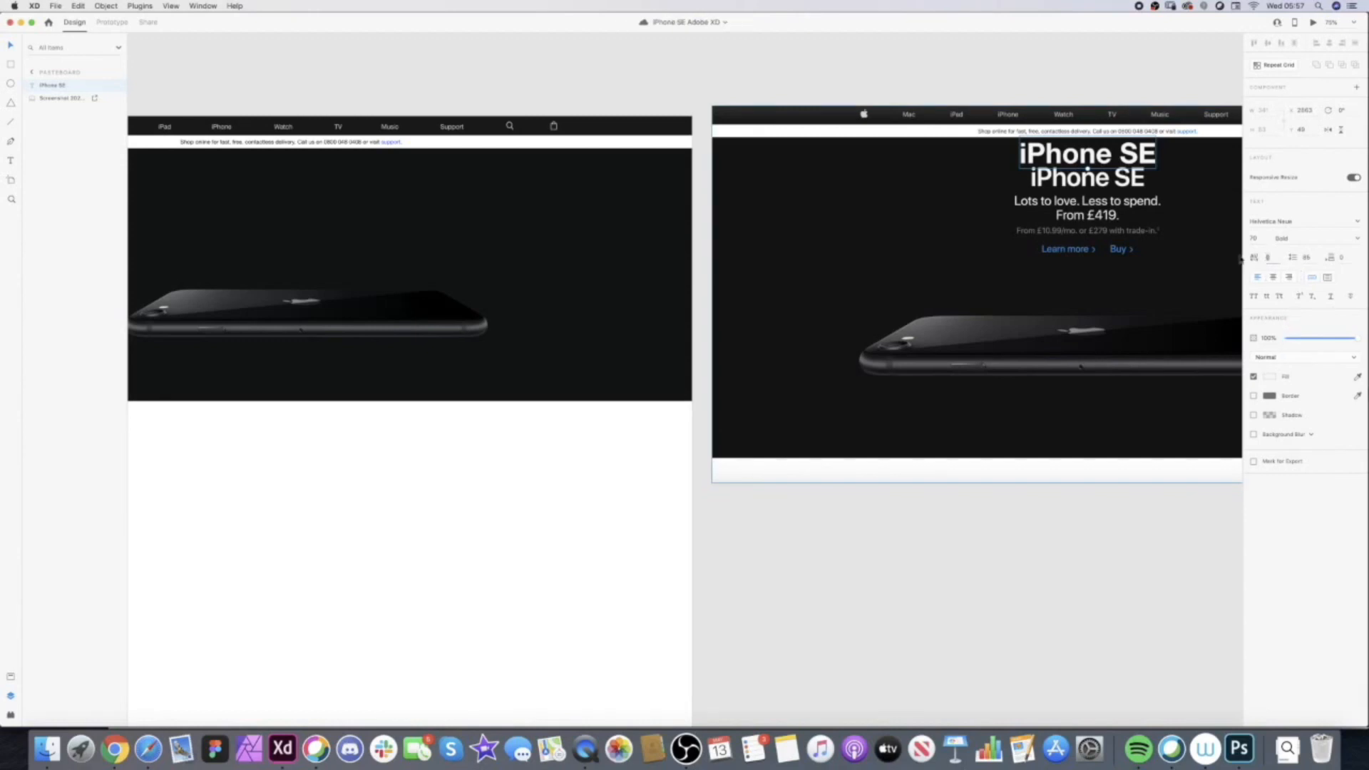
key("Return")
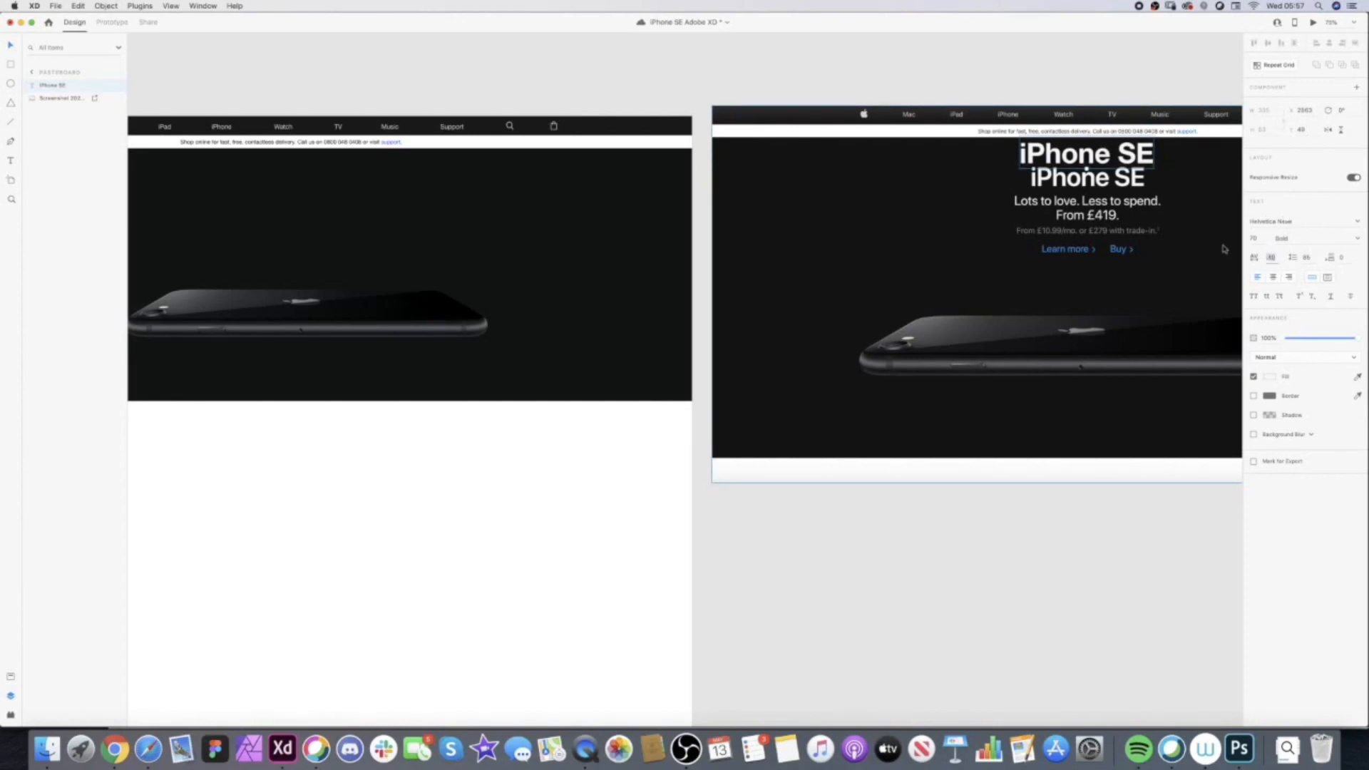
type("-50")
key("Return")
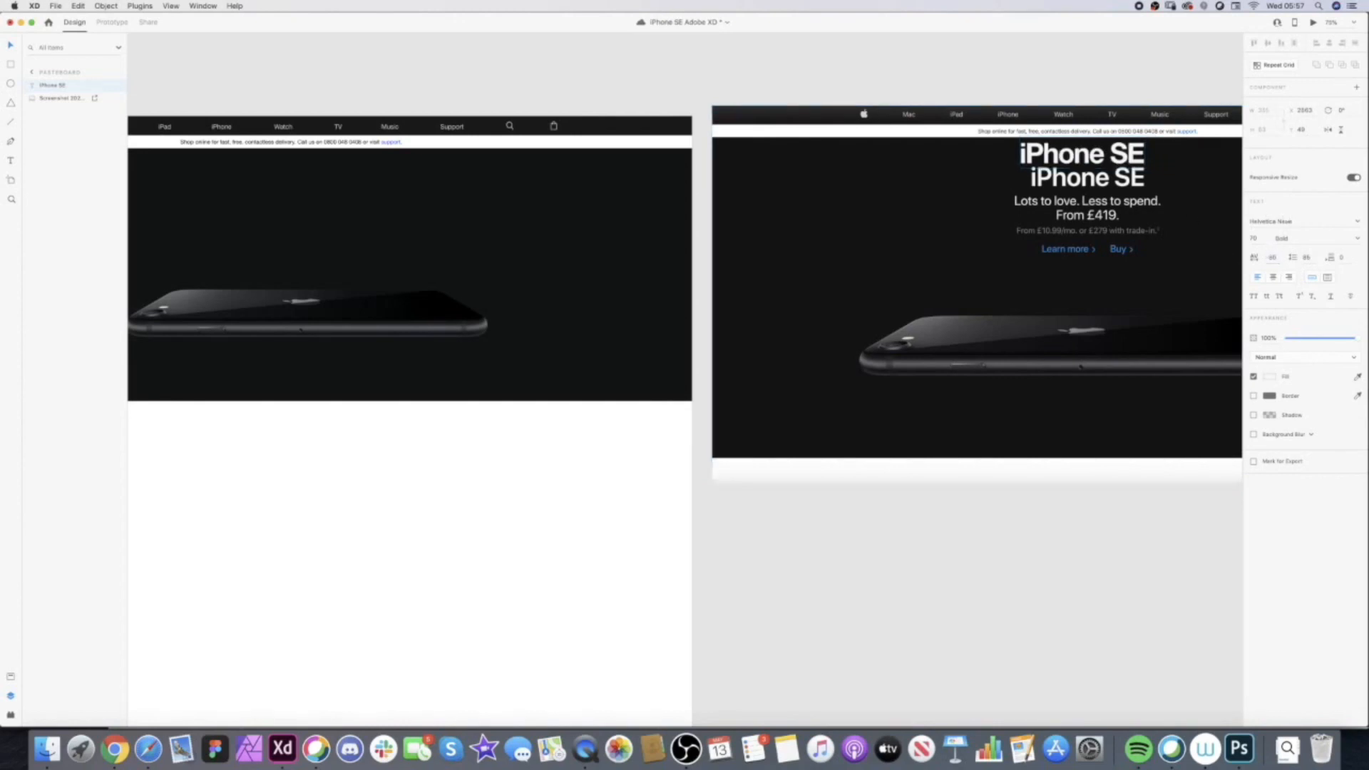
- Change the heading's weight to Medium, line its left edge up with the reference title and tighten the character spacing further
left_click_drag(1063, 155, 1069, 155)
left_click(1357, 240)
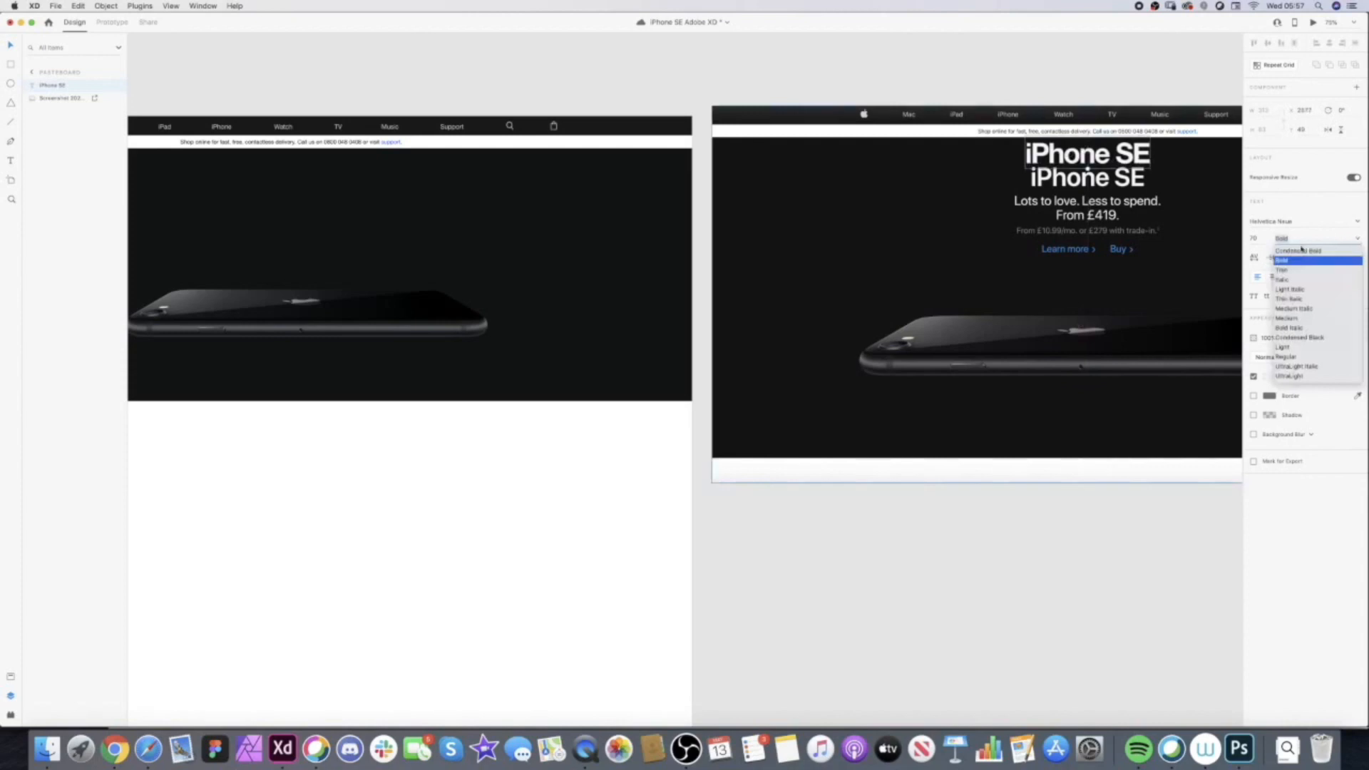
left_click(1288, 319)
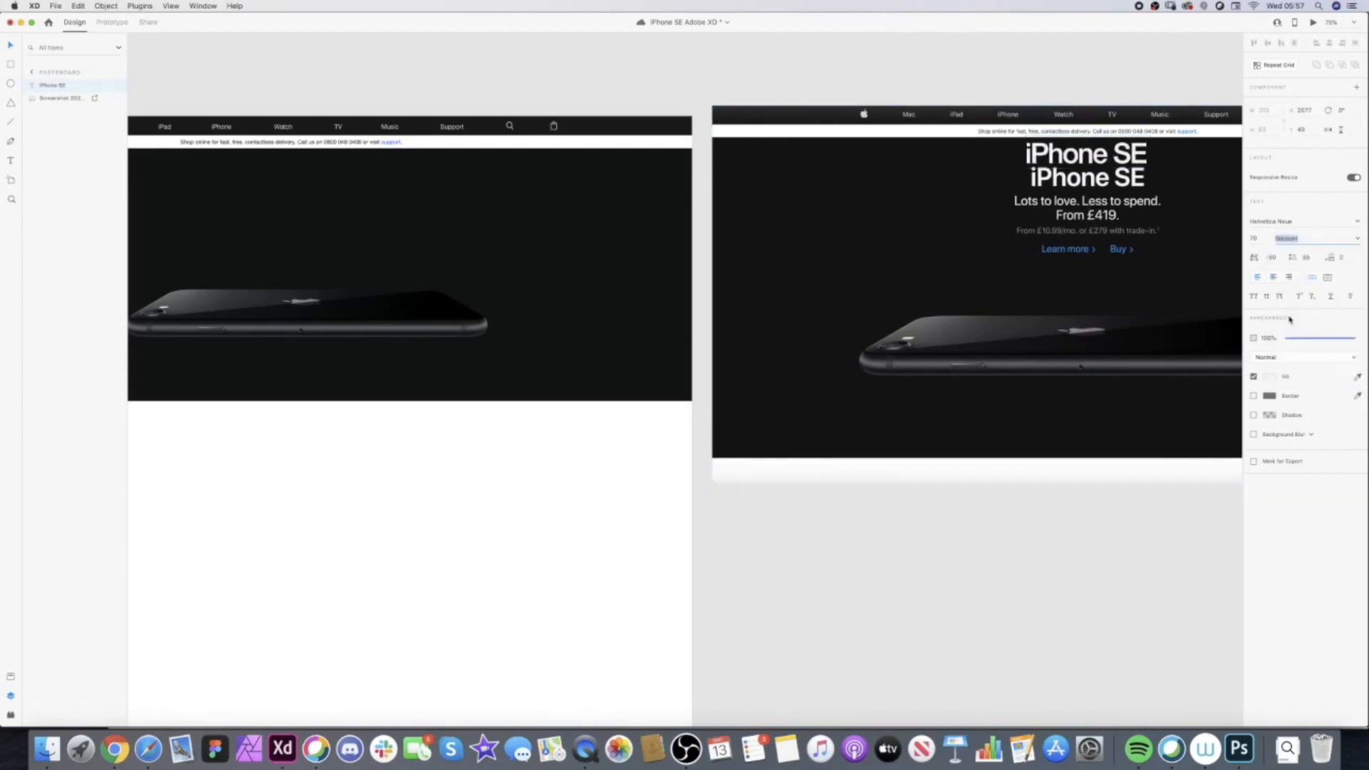
left_click_drag(1118, 156, 1116, 156)
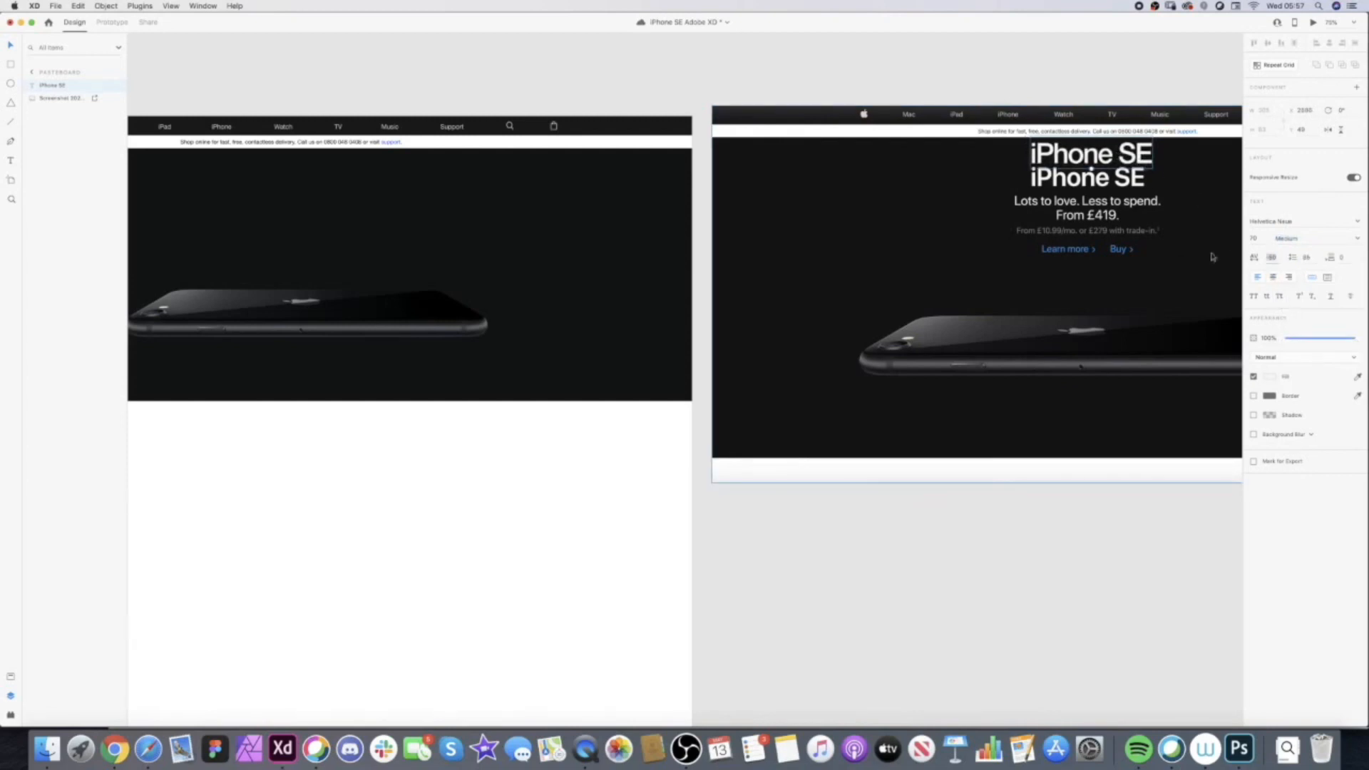
key("Return")
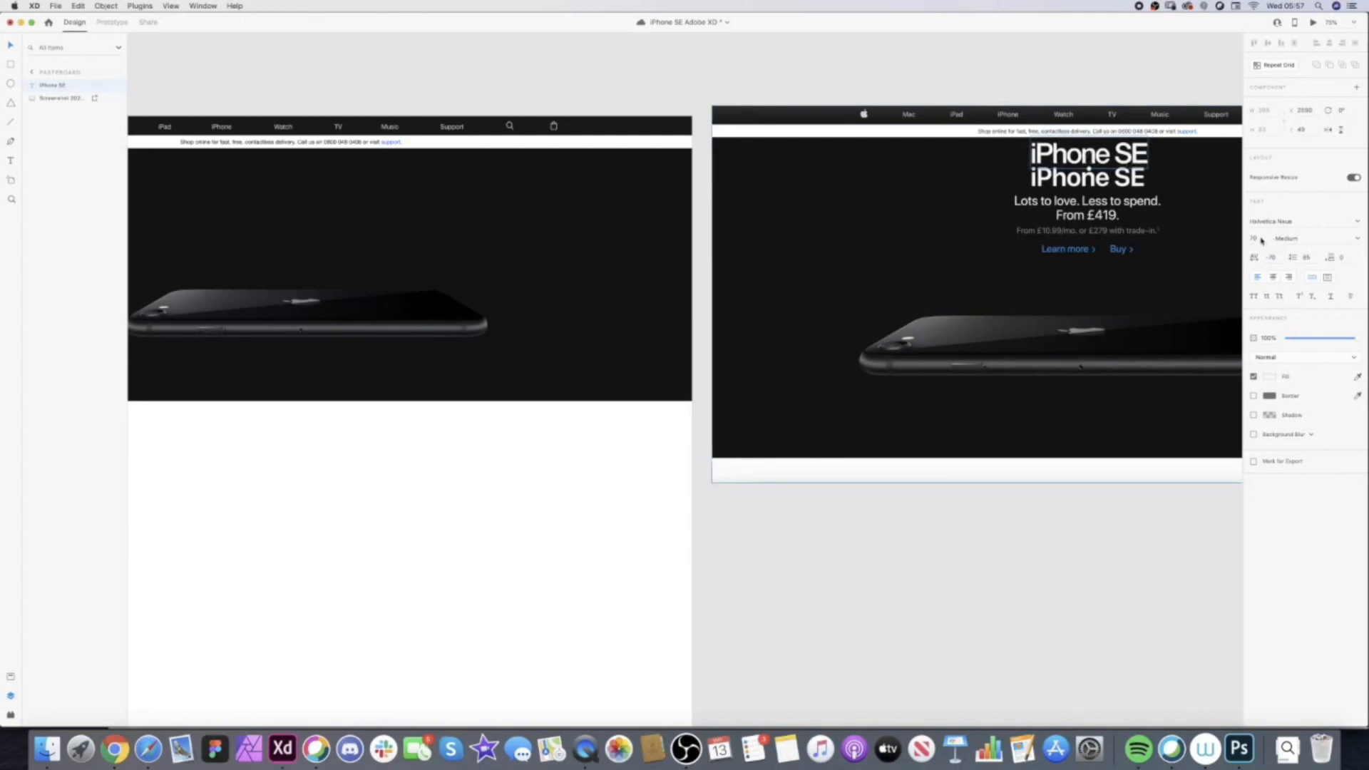
- Move the heading back onto the artboard above the phone and set its character spacing to -50
left_click_drag(1103, 160, 422, 194)
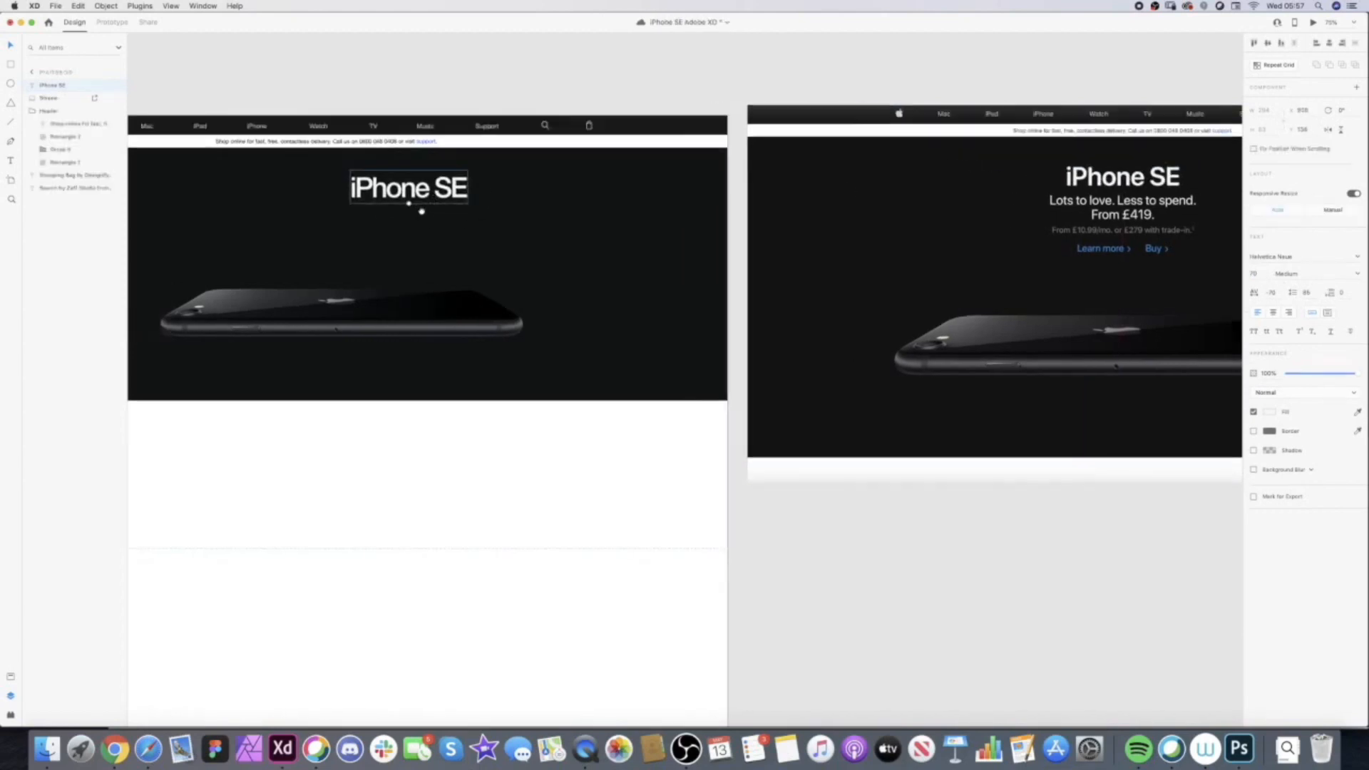
scroll(423, 211, "left", 3)
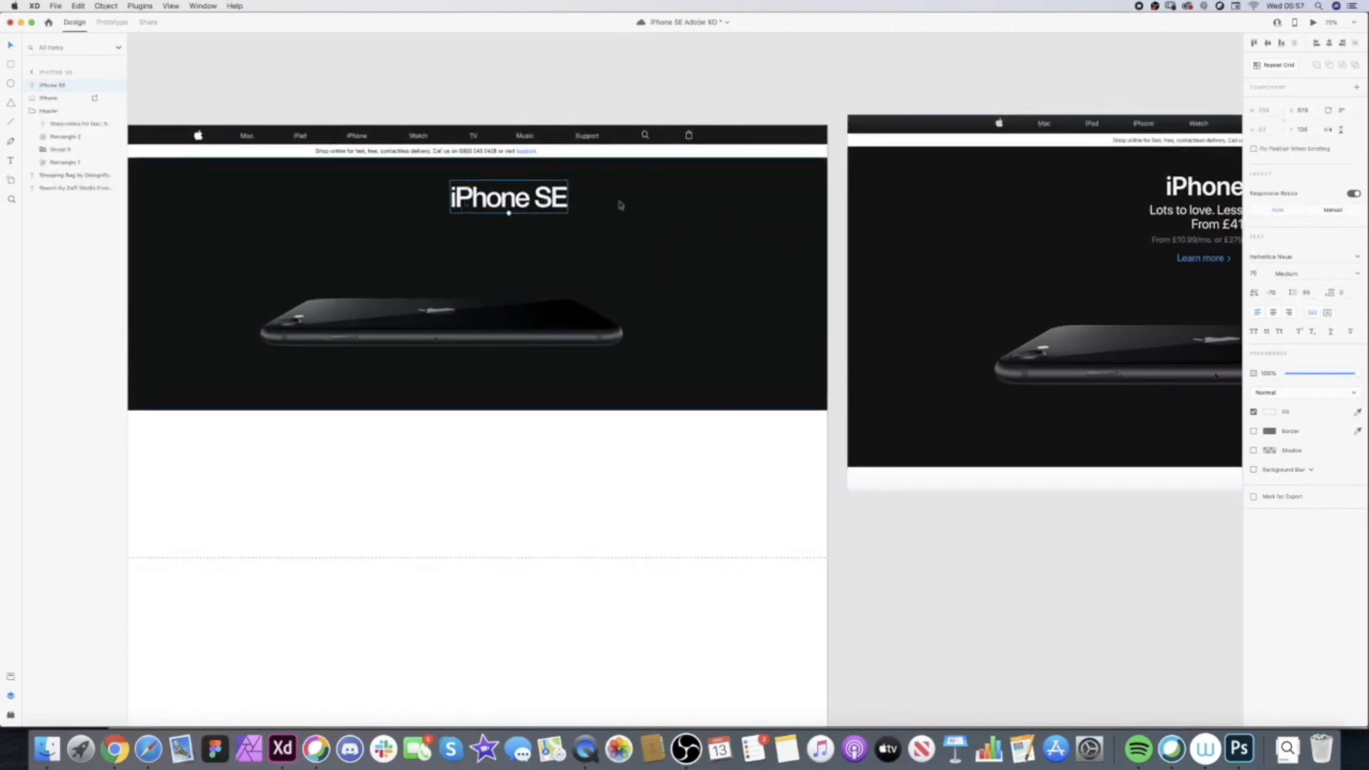
left_click(1269, 293)
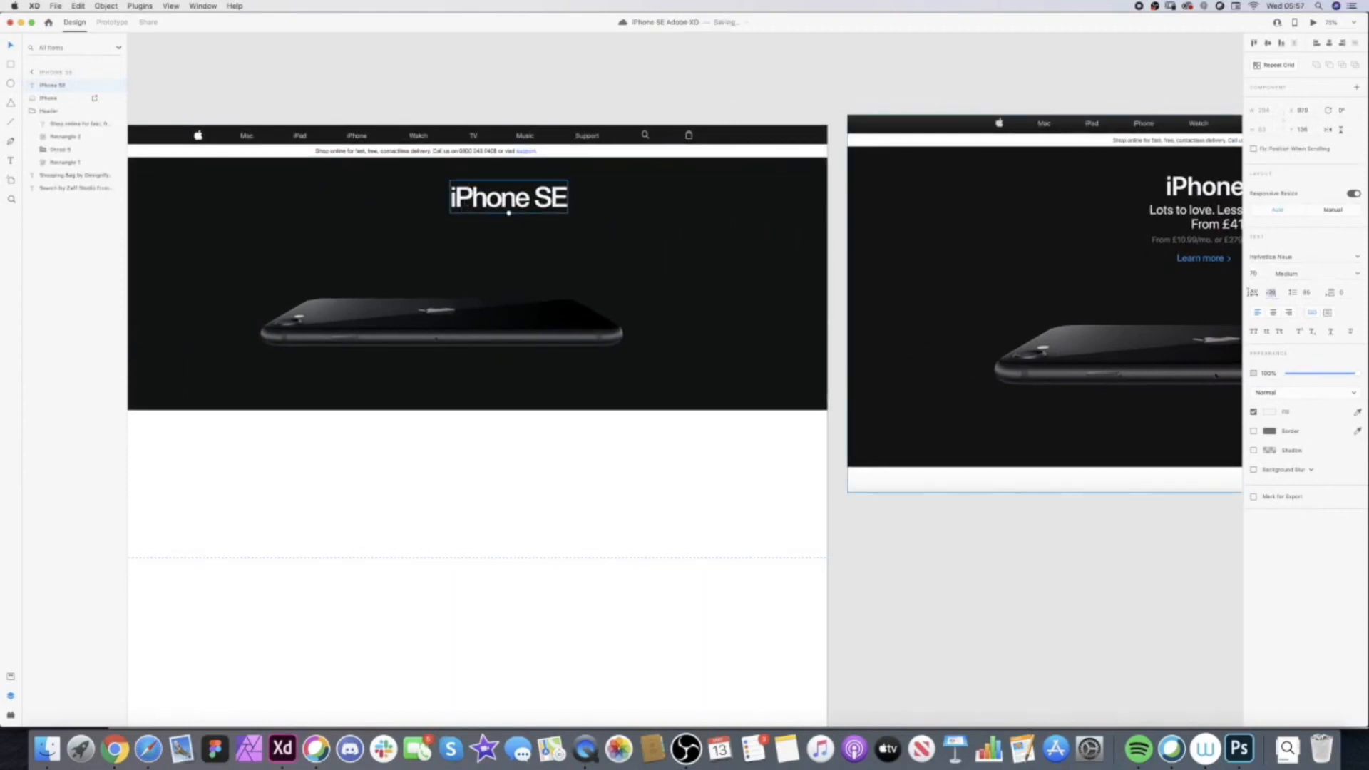
type("-50")
key("Return")
- Select the heading together with the phone image and centre them horizontally on each other
scroll(552, 140, "left", 5)
left_click(635, 85)
double_click(652, 200)
left_click(678, 216)
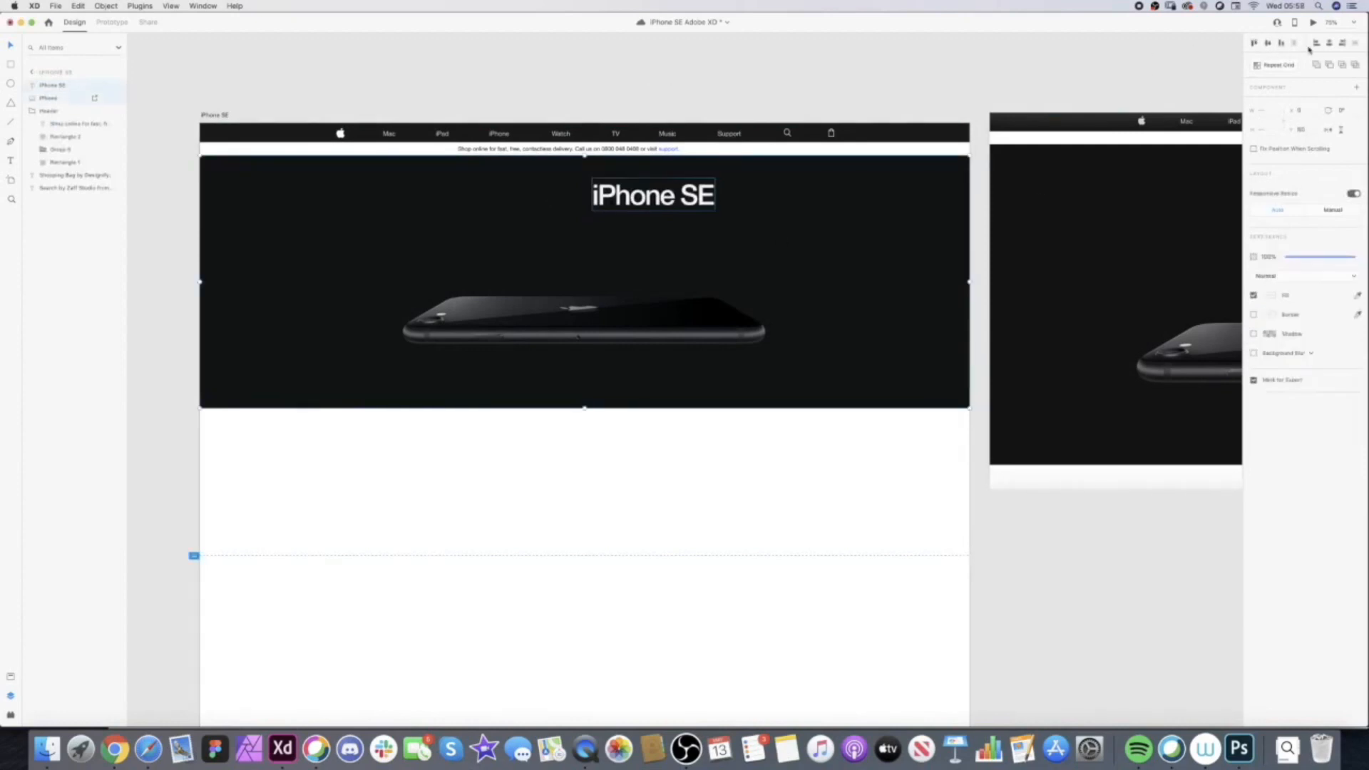
left_click(1330, 43)
left_click(759, 115)
- Add a text box about 478 by 202 below the iPhone SE heading reading "Lots of love"
scroll(766, 107, "down", 3)
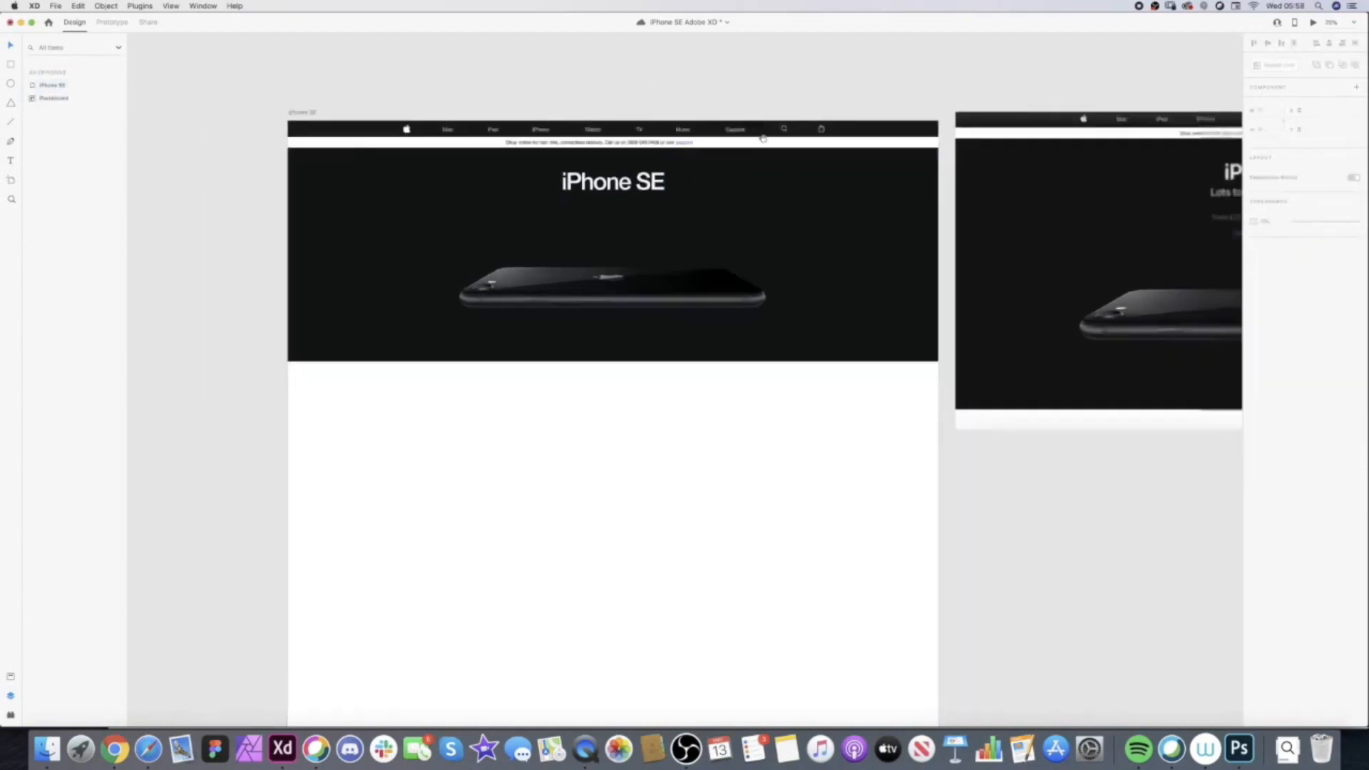
scroll(763, 139, "down", 3)
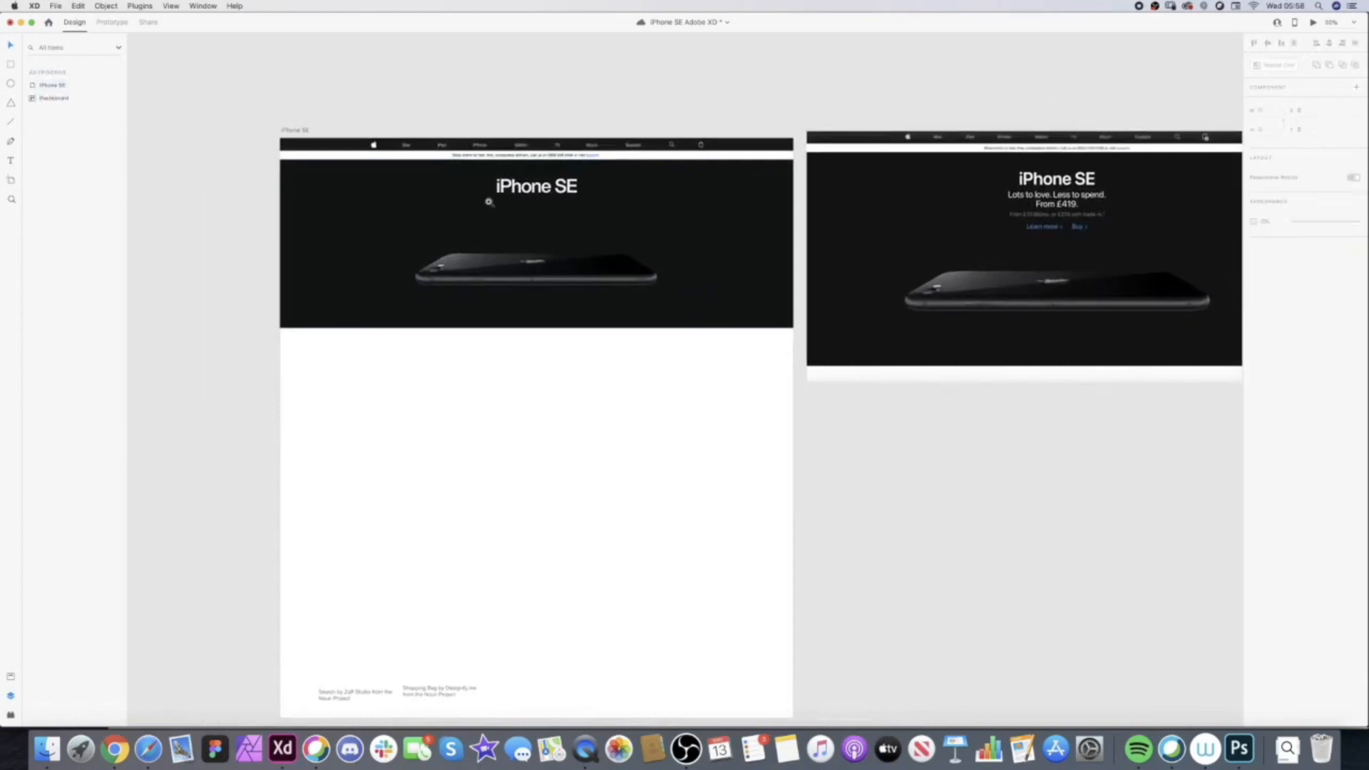
scroll(490, 202, "up", 3)
key("t")
left_click_drag(457, 204, 649, 285)
type("Lots of love")
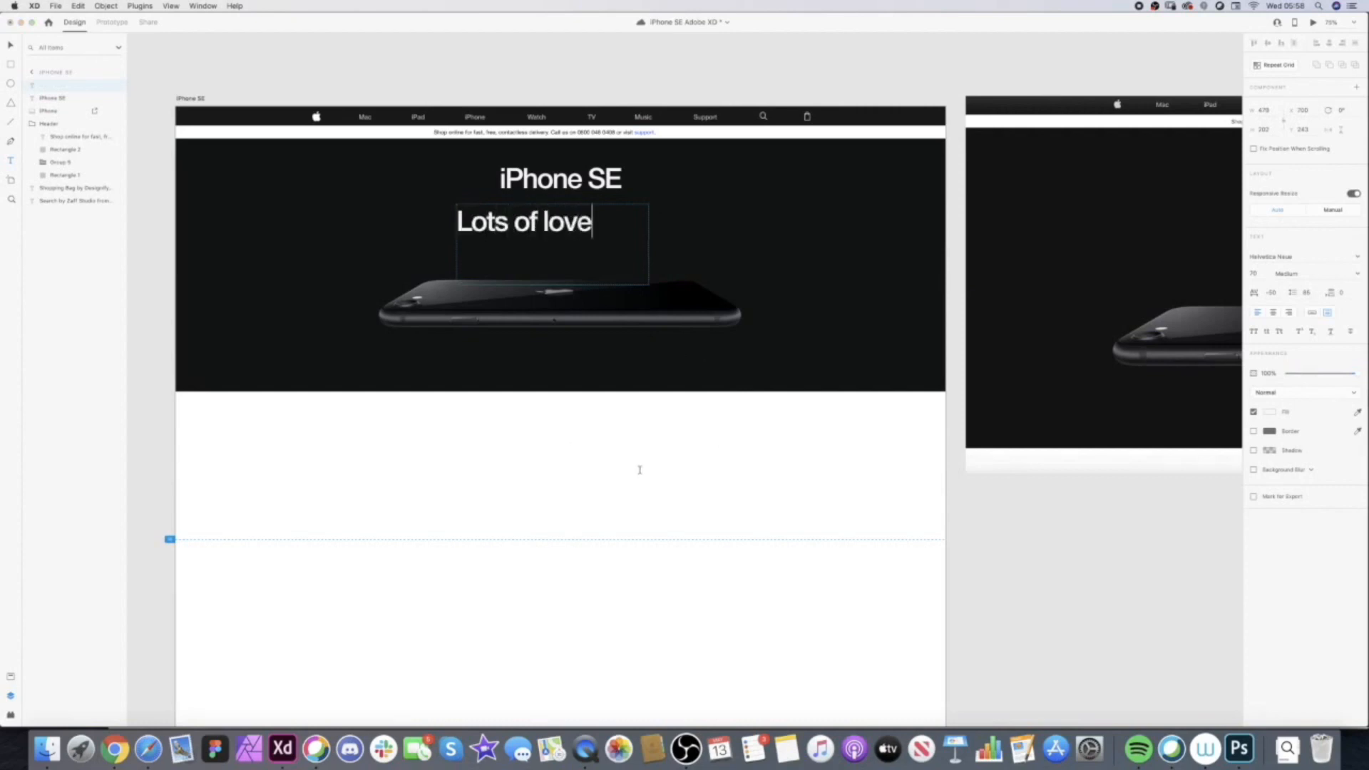
key("Escape")
scroll(648, 468, "right", 5)
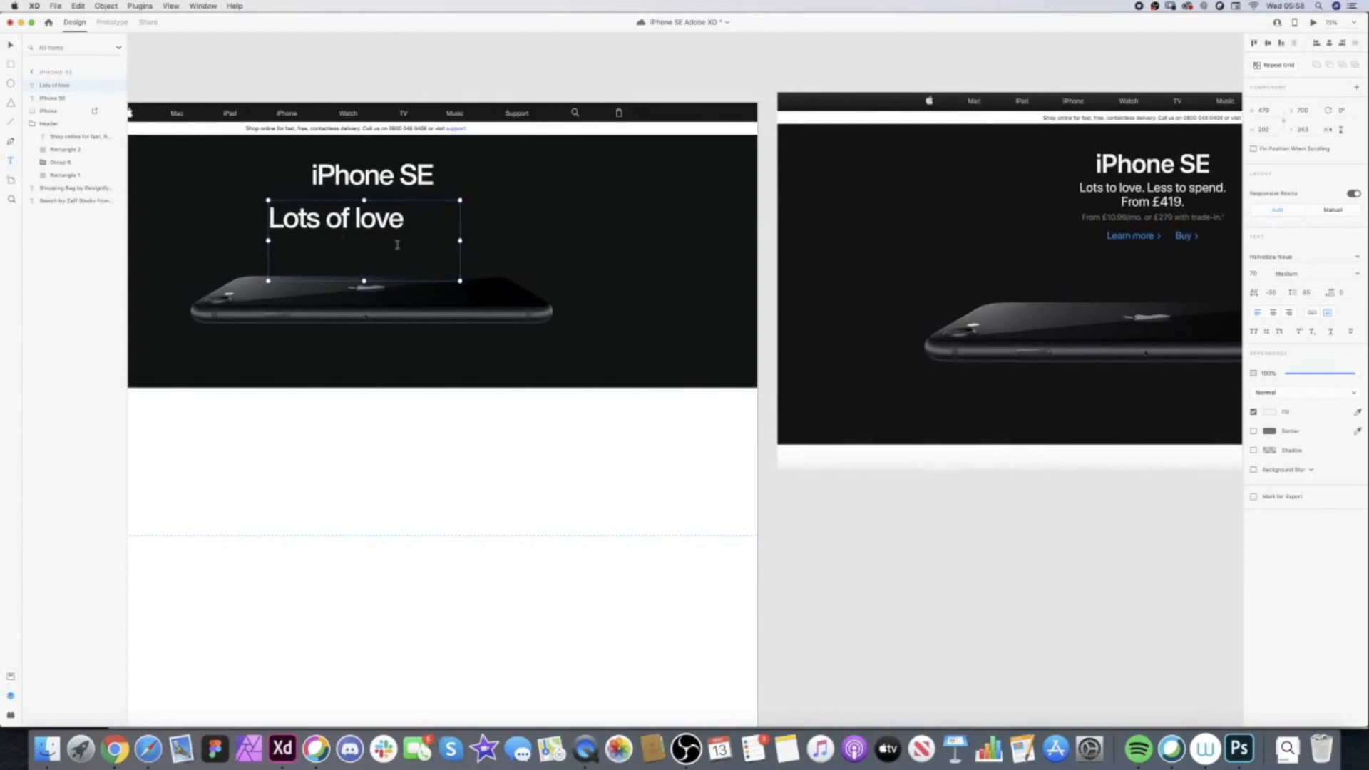
triple_click(329, 215)
left_click(331, 216)
left_click(326, 227)
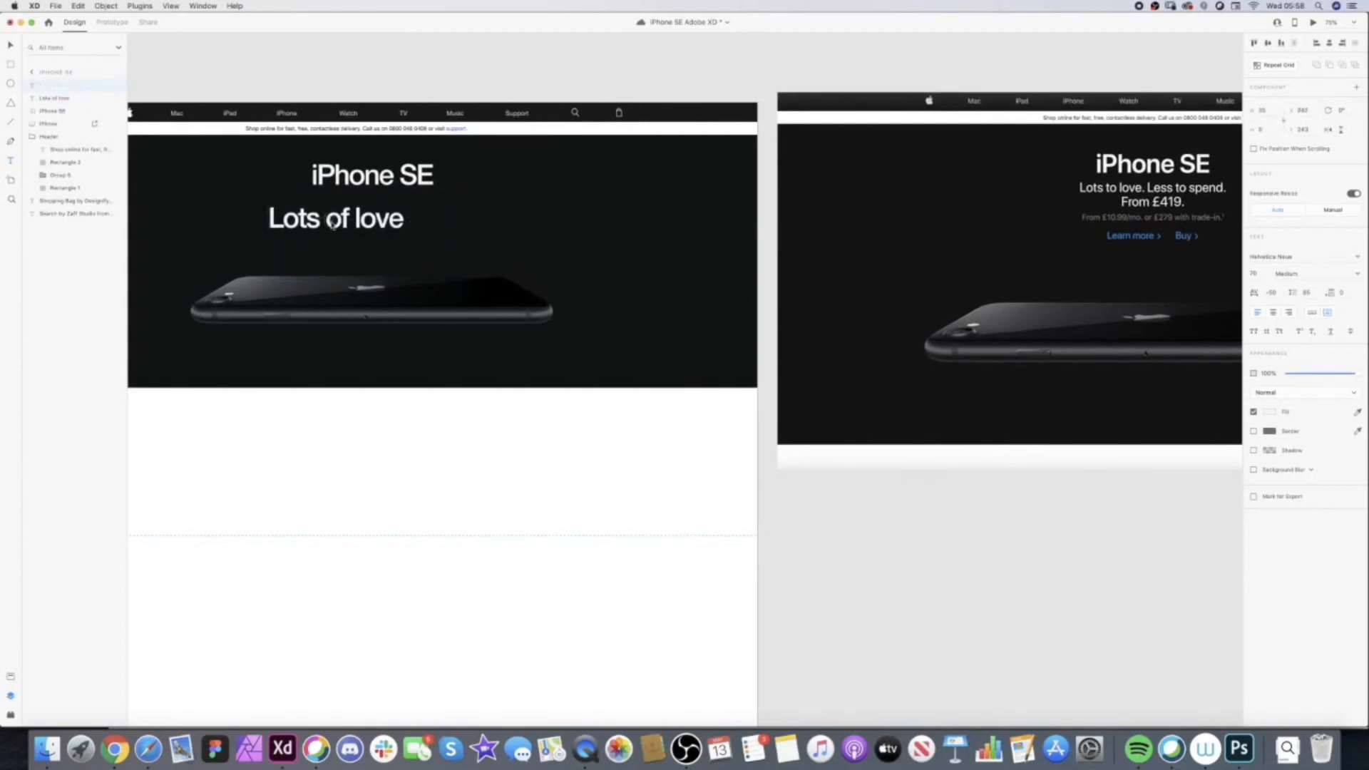
key("super+z")
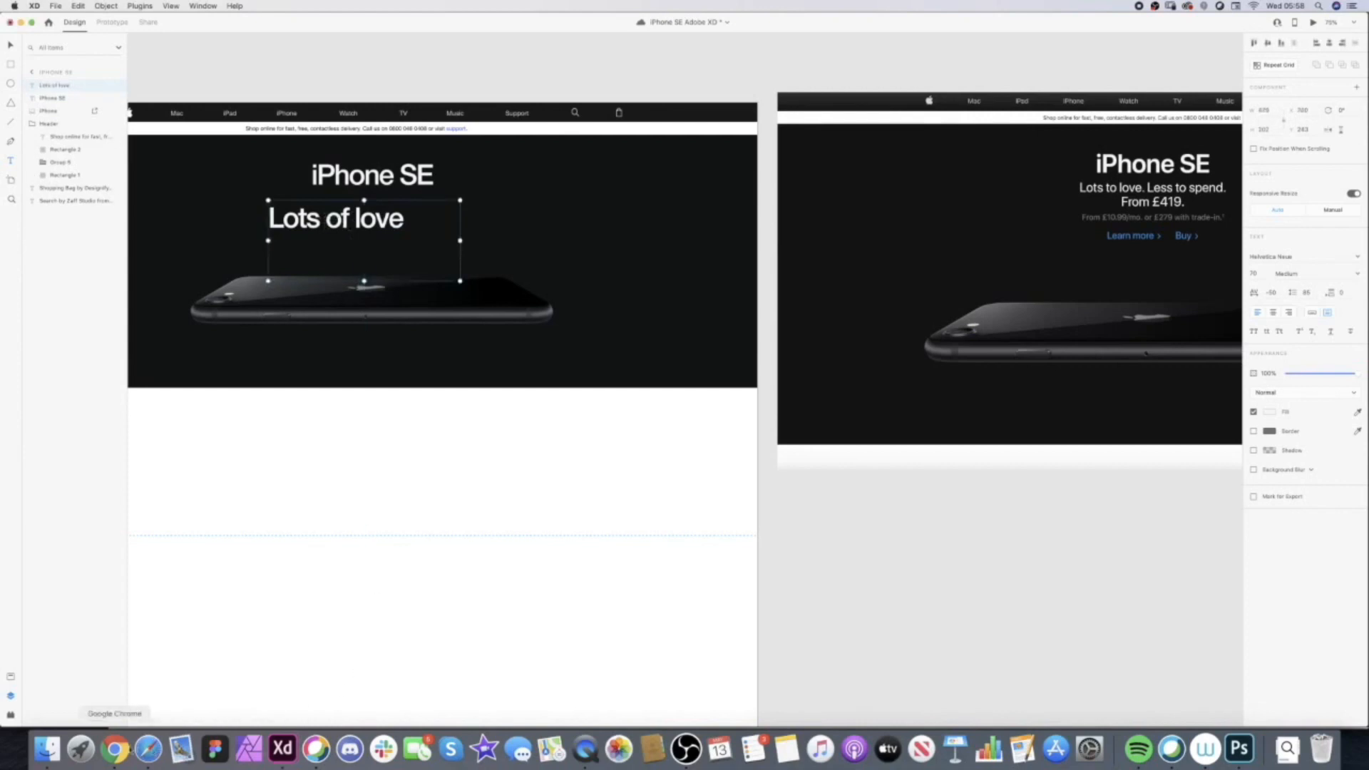
- Switch to Safari and examine the tagline wording in the iPhone SE section at the top of the Apple page
left_click(115, 749)
left_click(147, 748)
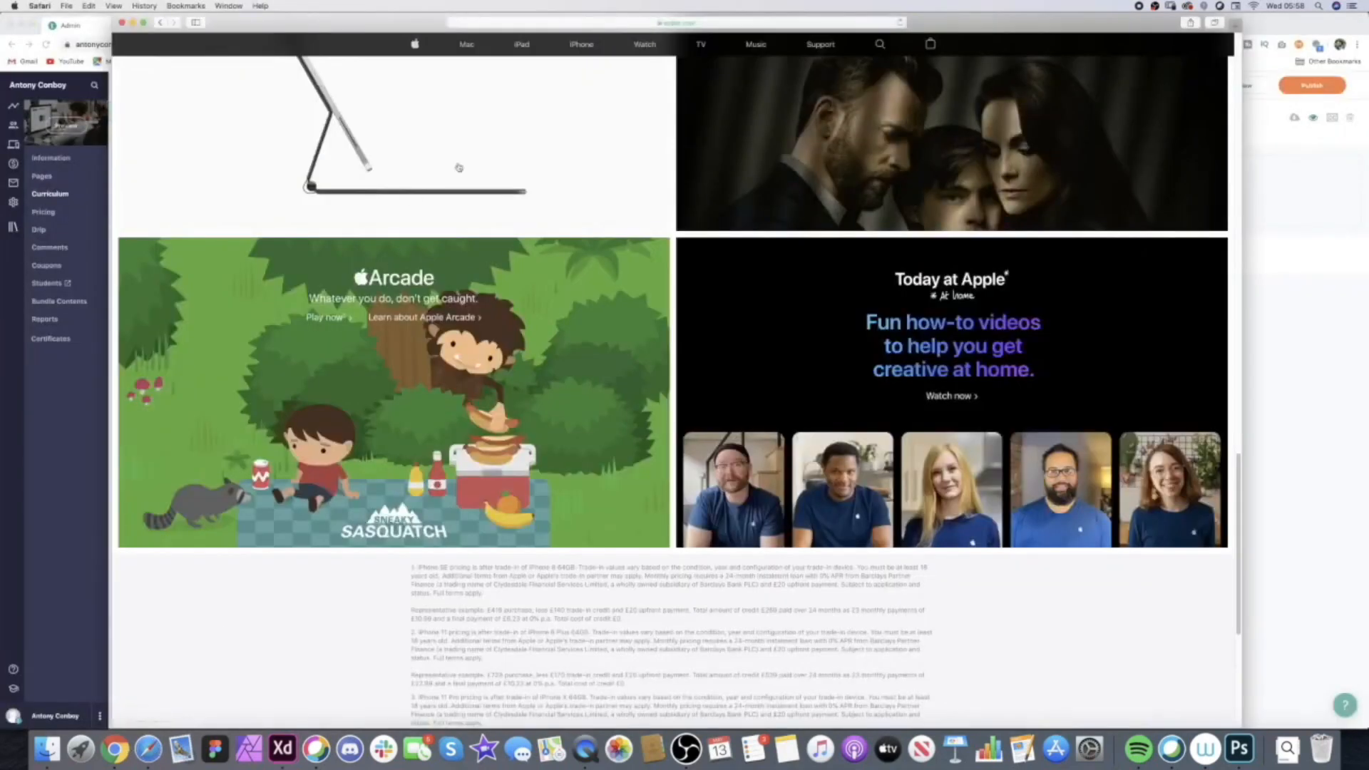
scroll(467, 164, "up", 10)
left_click_drag(756, 176, 796, 188)
mouse_move(655, 152)
left_mouse_down()
mouse_move(624, 151)
mouse_move(692, 163)
mouse_move(637, 160)
left_mouse_up()
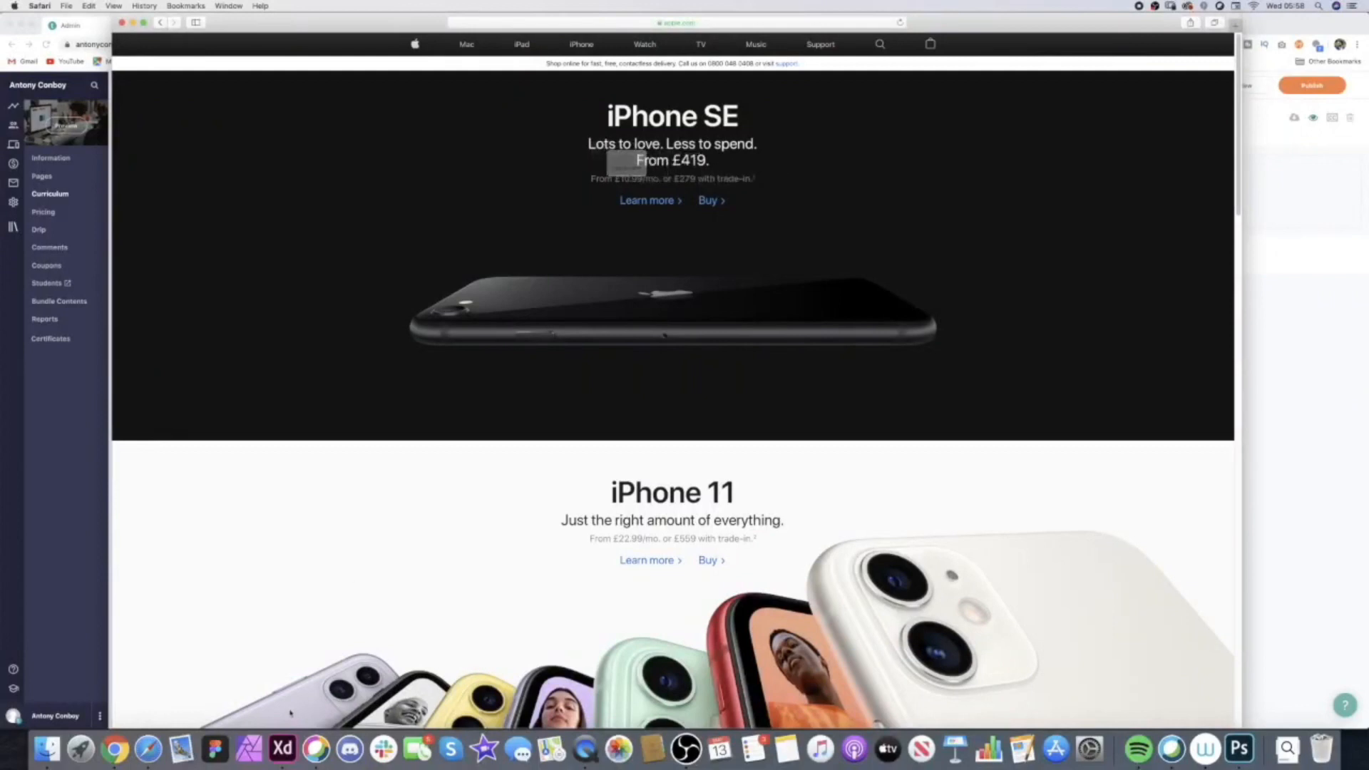
- Switch to Adobe XD and correct the tagline below the iPhone SE heading to read "Lots to love."
left_click(282, 750)
triple_click(353, 215)
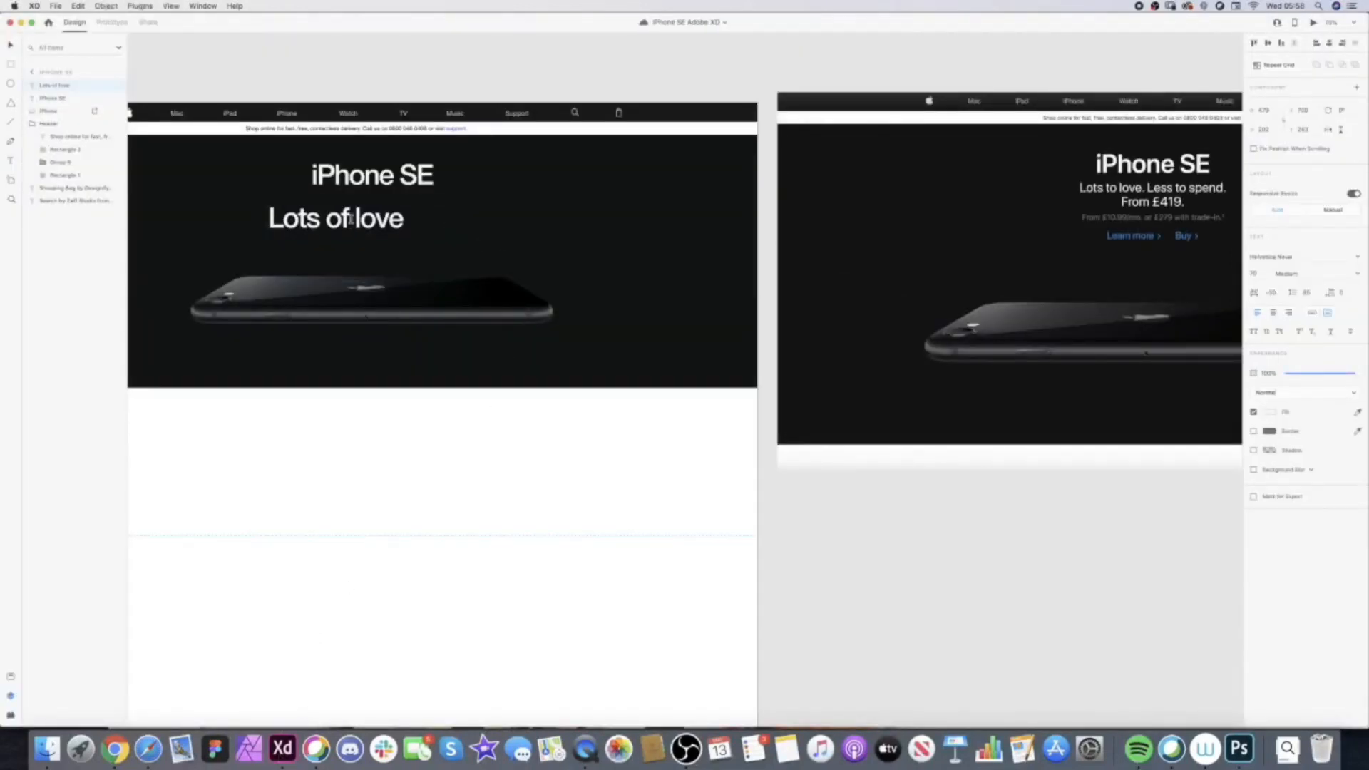
left_click(342, 215)
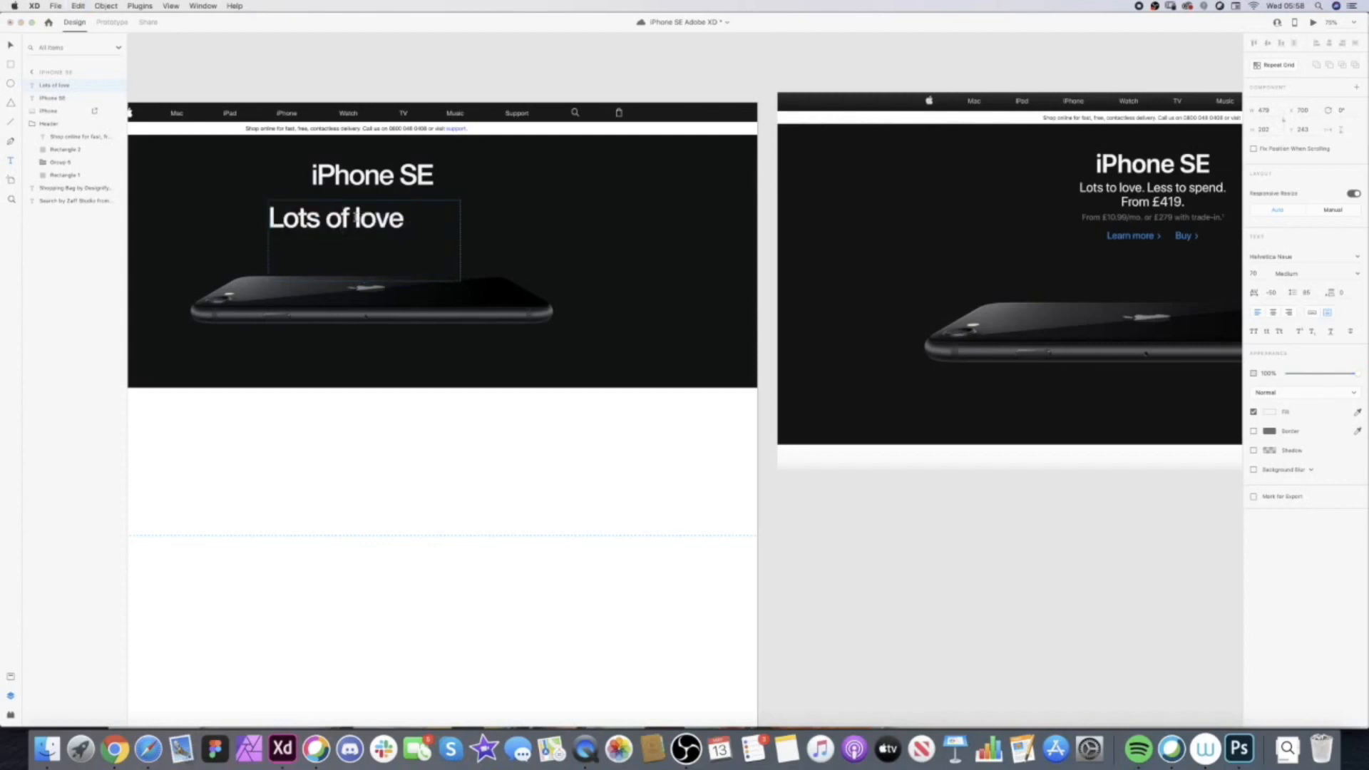
key("BackSpace")
key("BackSpace")
type("to")
key("Right")
key("Right")
type(". ")
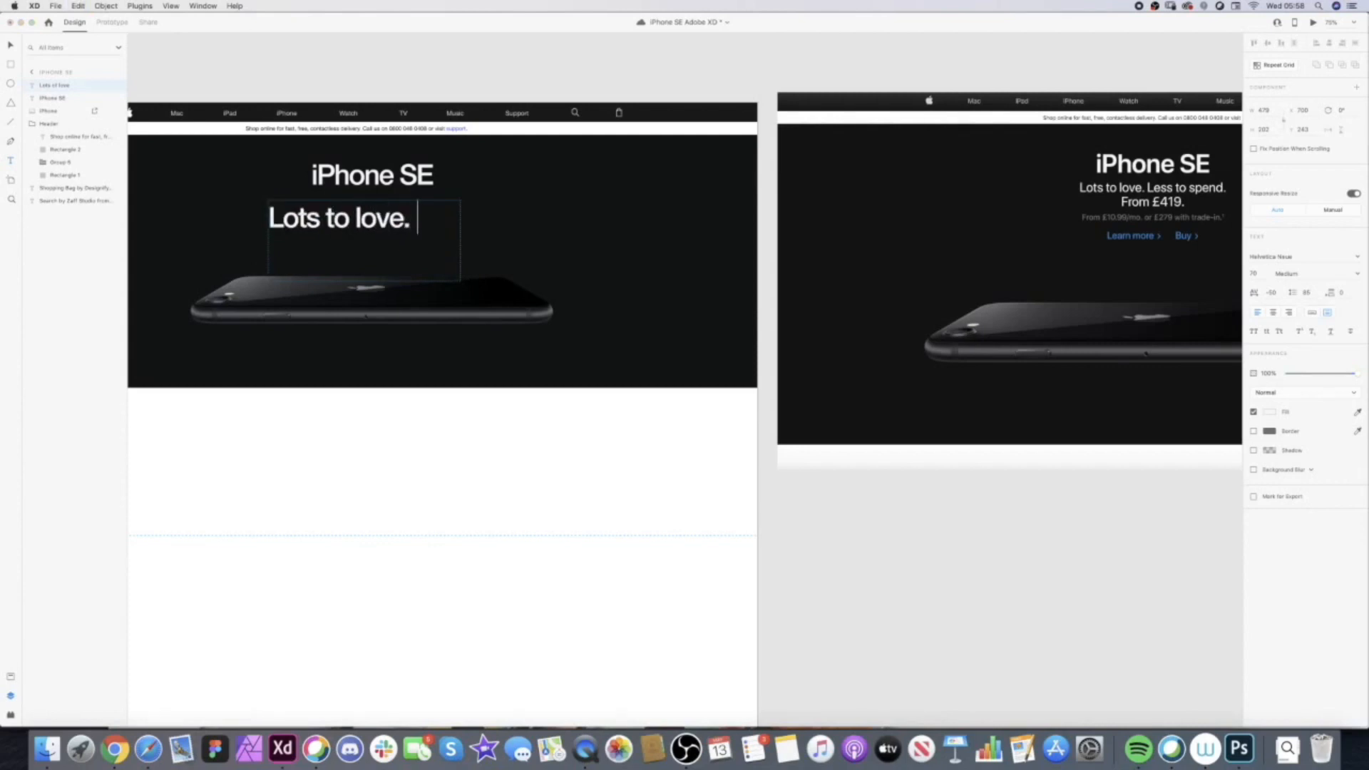
- Append "Less to spend. From £419." to the tagline
type("Less to ")
type("spend. ")
type("From ")
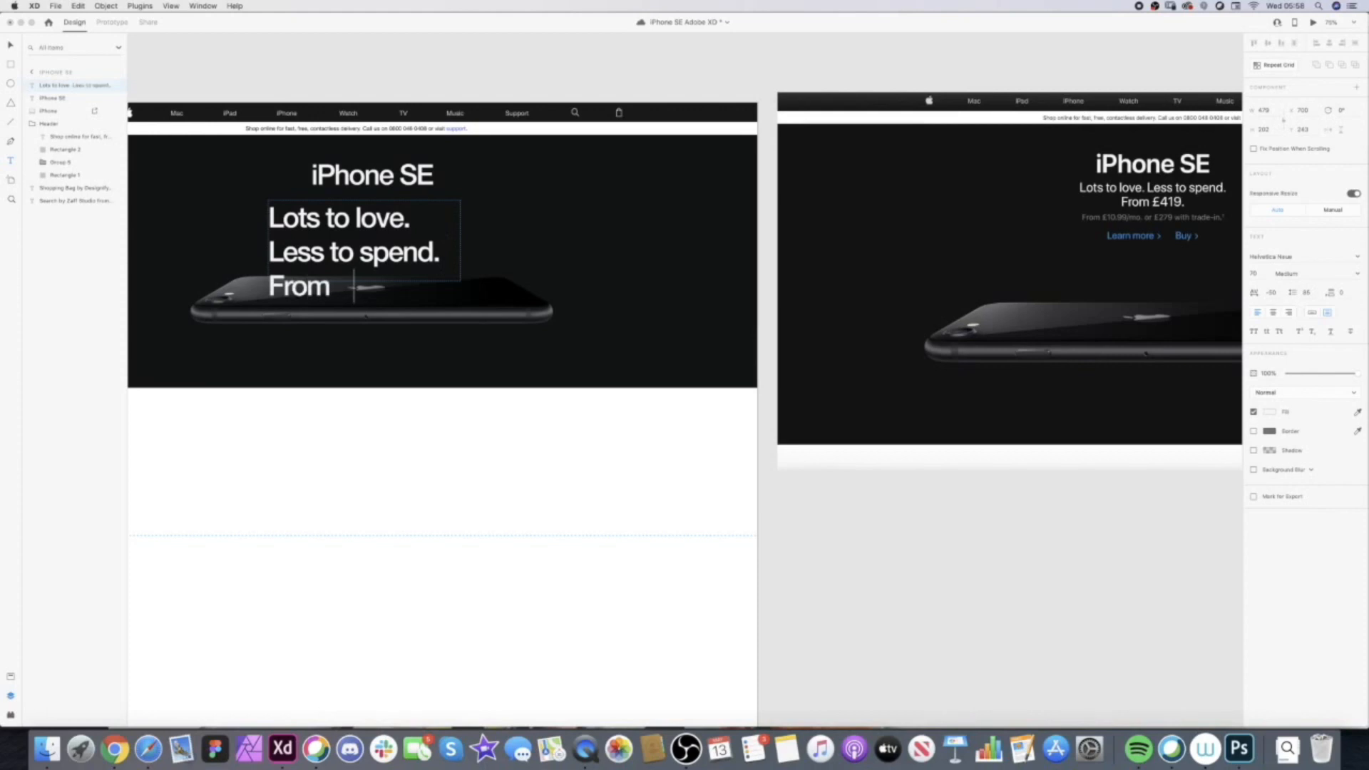
type("#")
key("BackSpace")
type("£419.")
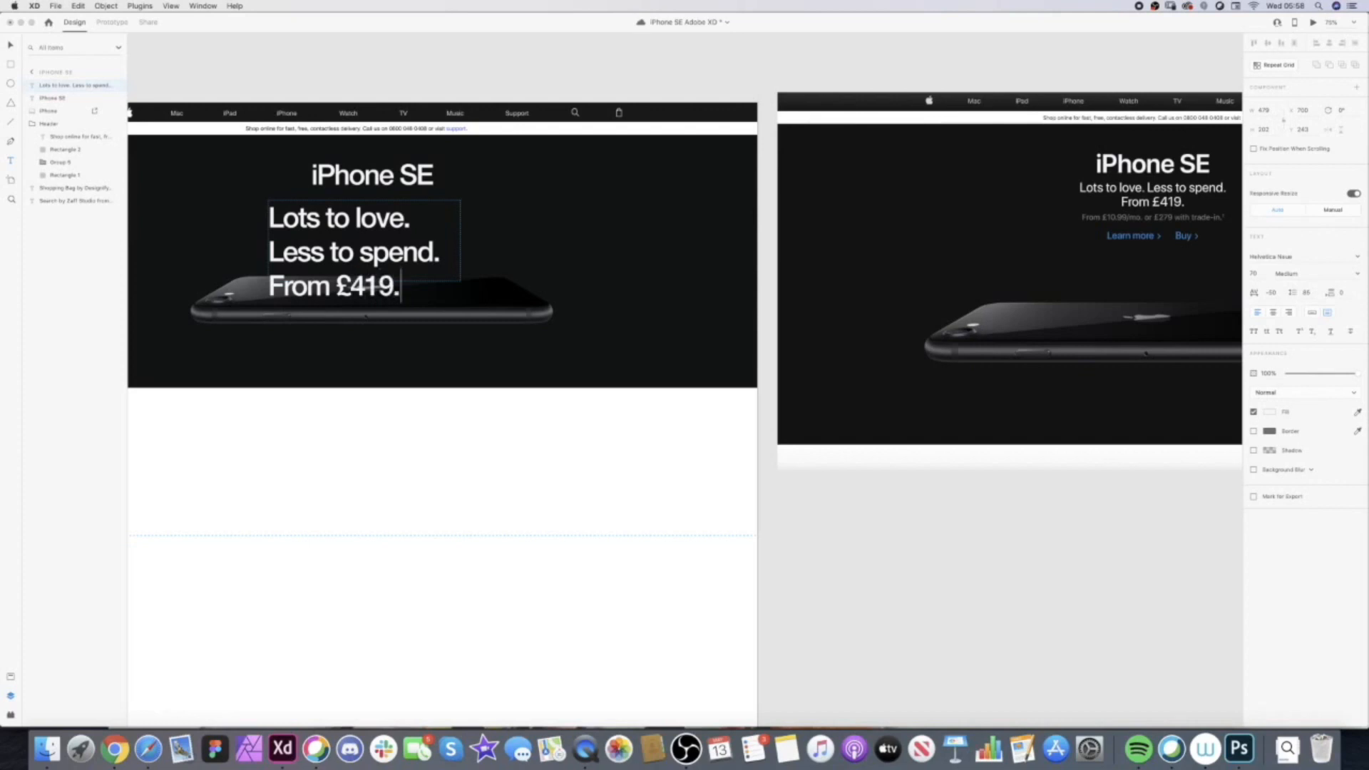
- Set the entire tagline's font size to 40 and its weight to Regular
key("super+a")
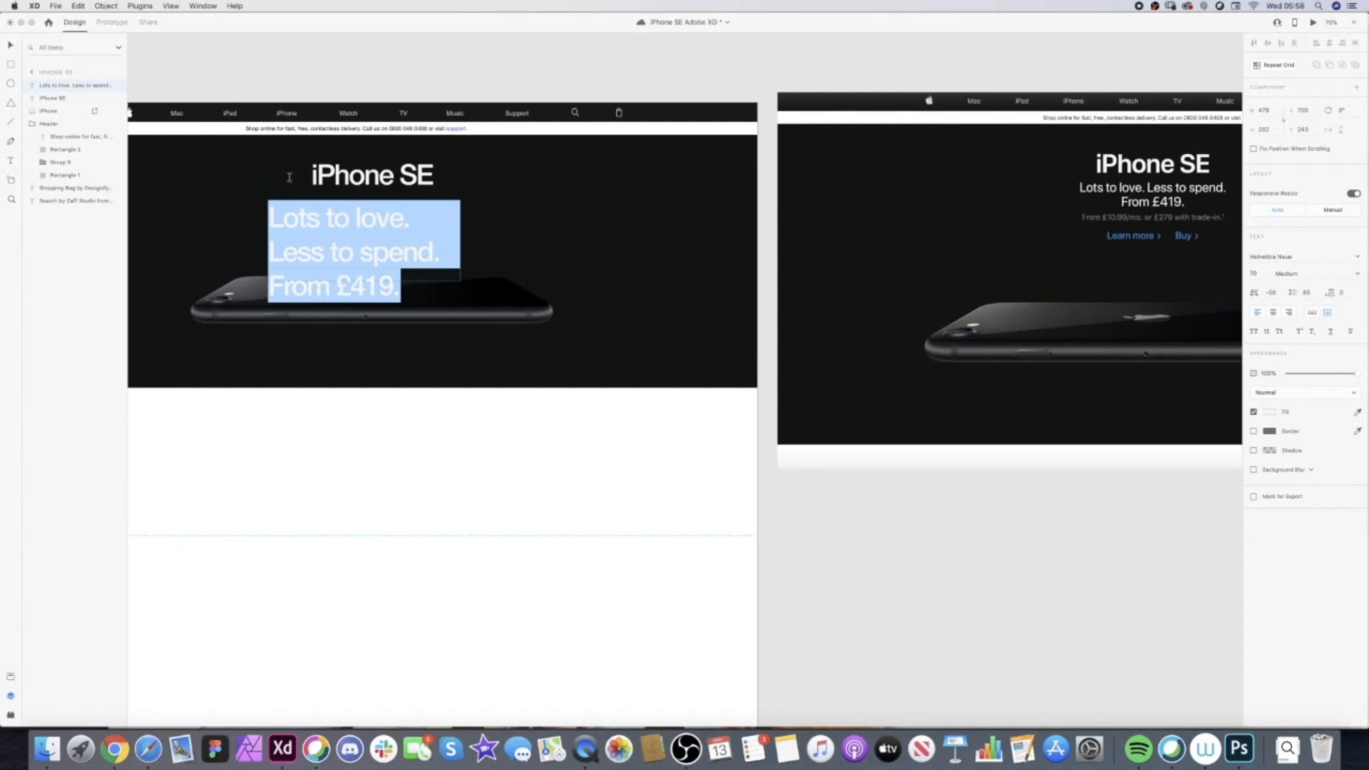
key("super+s")
left_click(1257, 273)
key("Return")
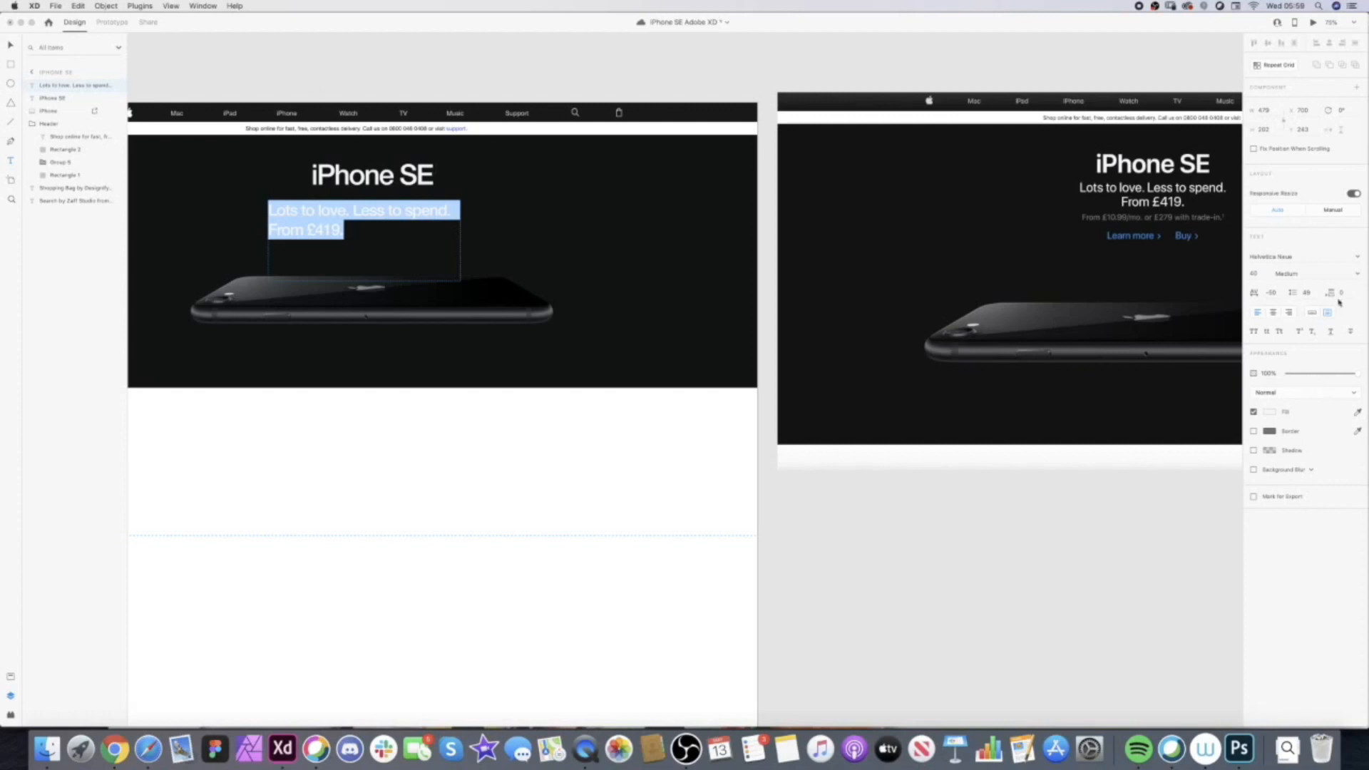
left_click(1316, 273)
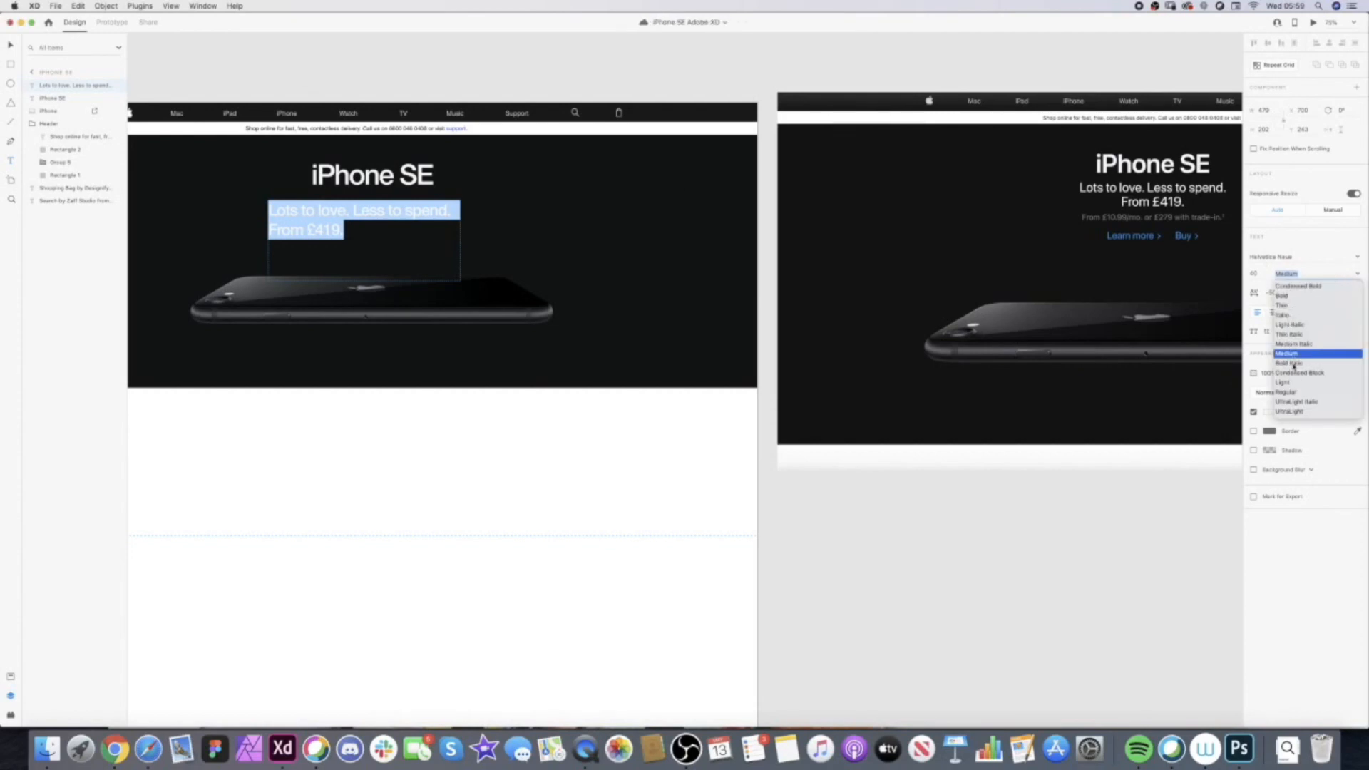
left_click(1290, 391)
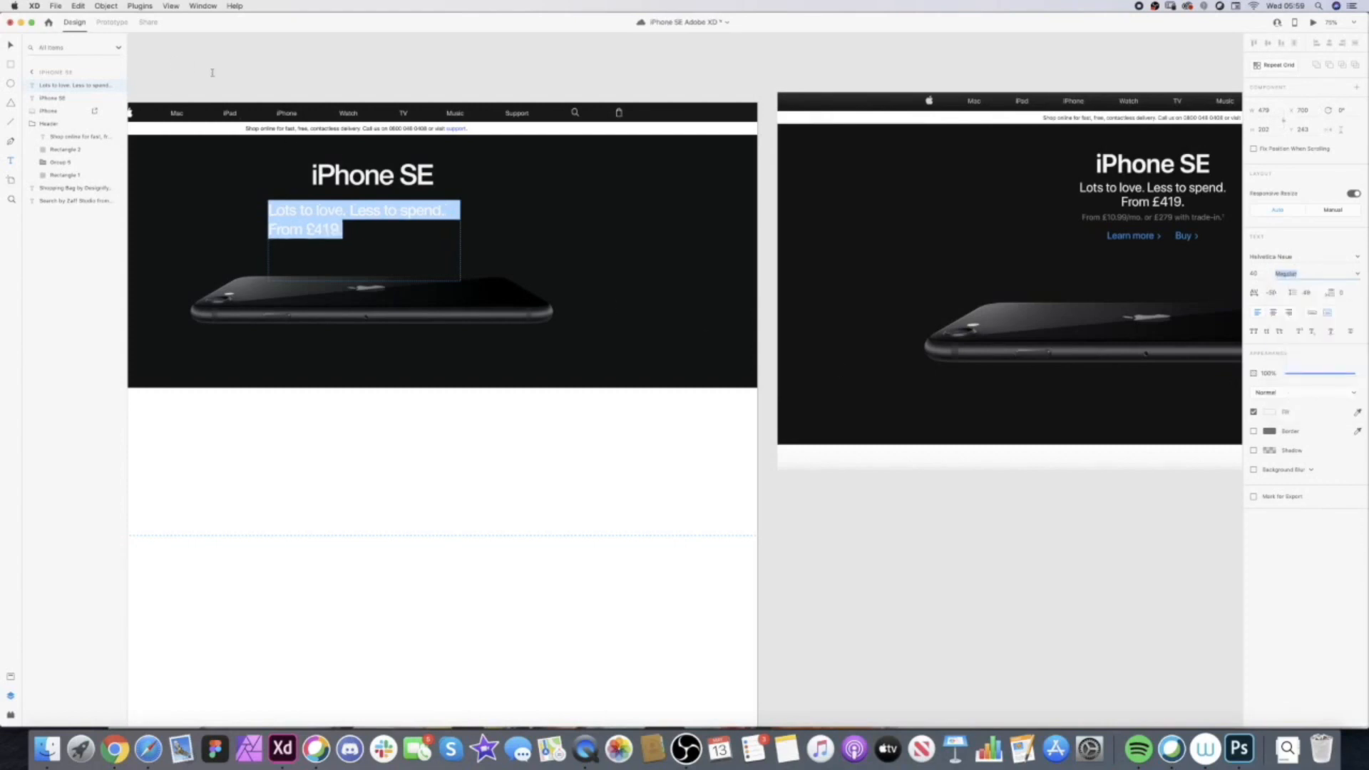
key("Escape")
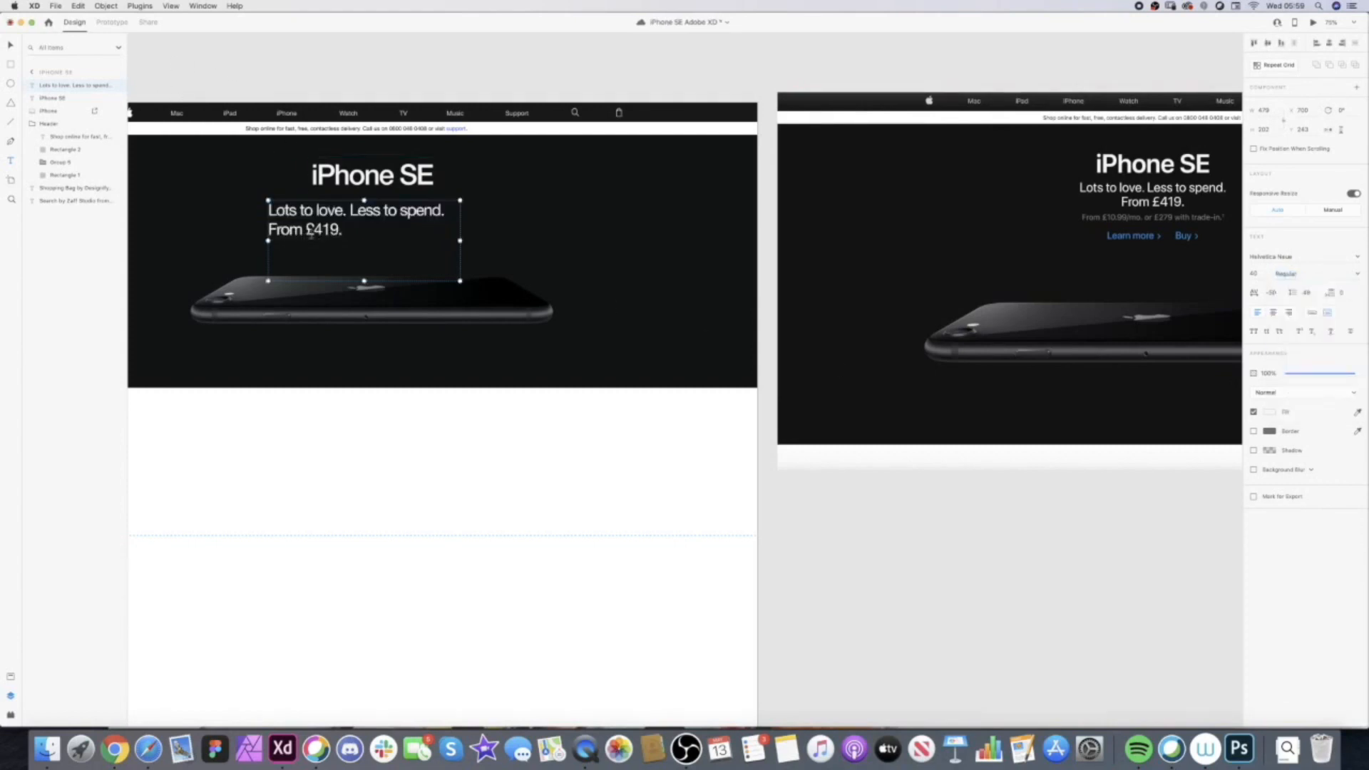
- Reduce the tagline's font size to 32
key("Return")
left_click(1255, 276)
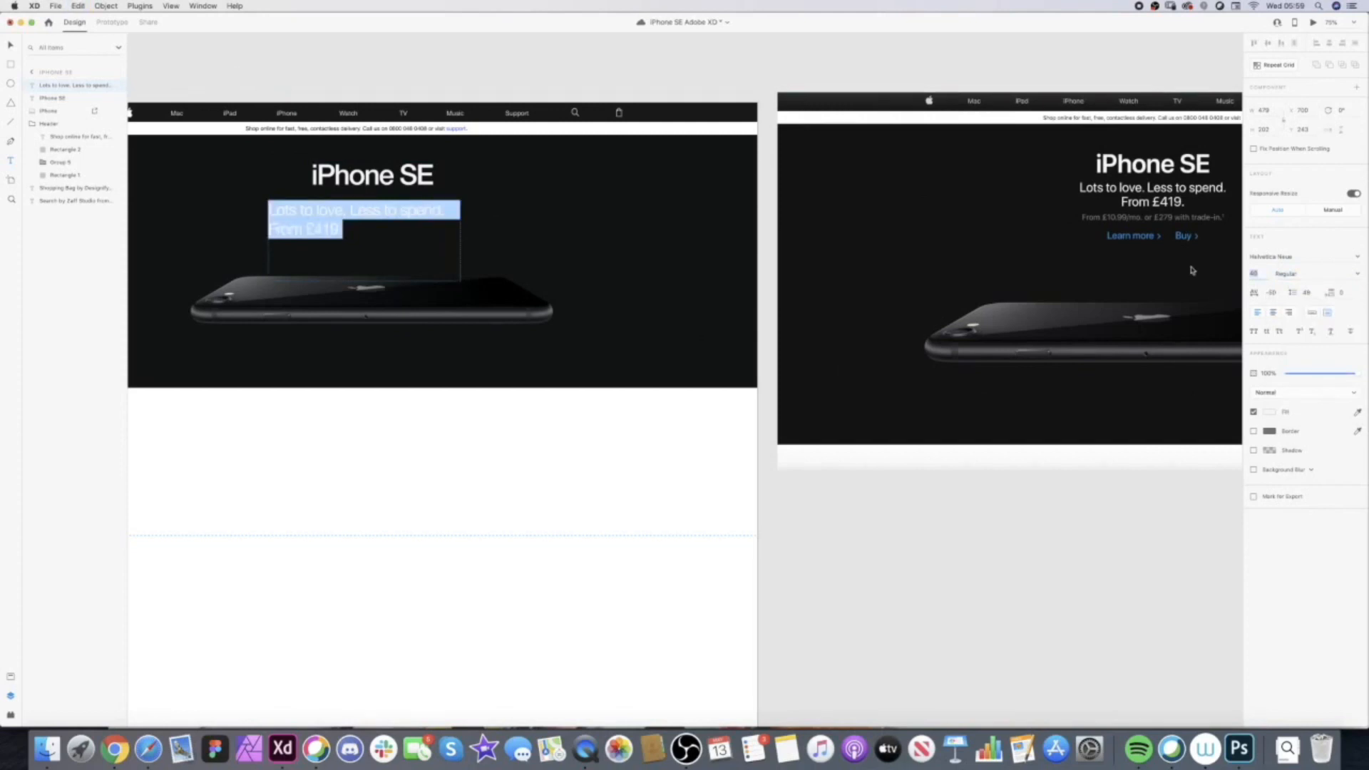
key("Return")
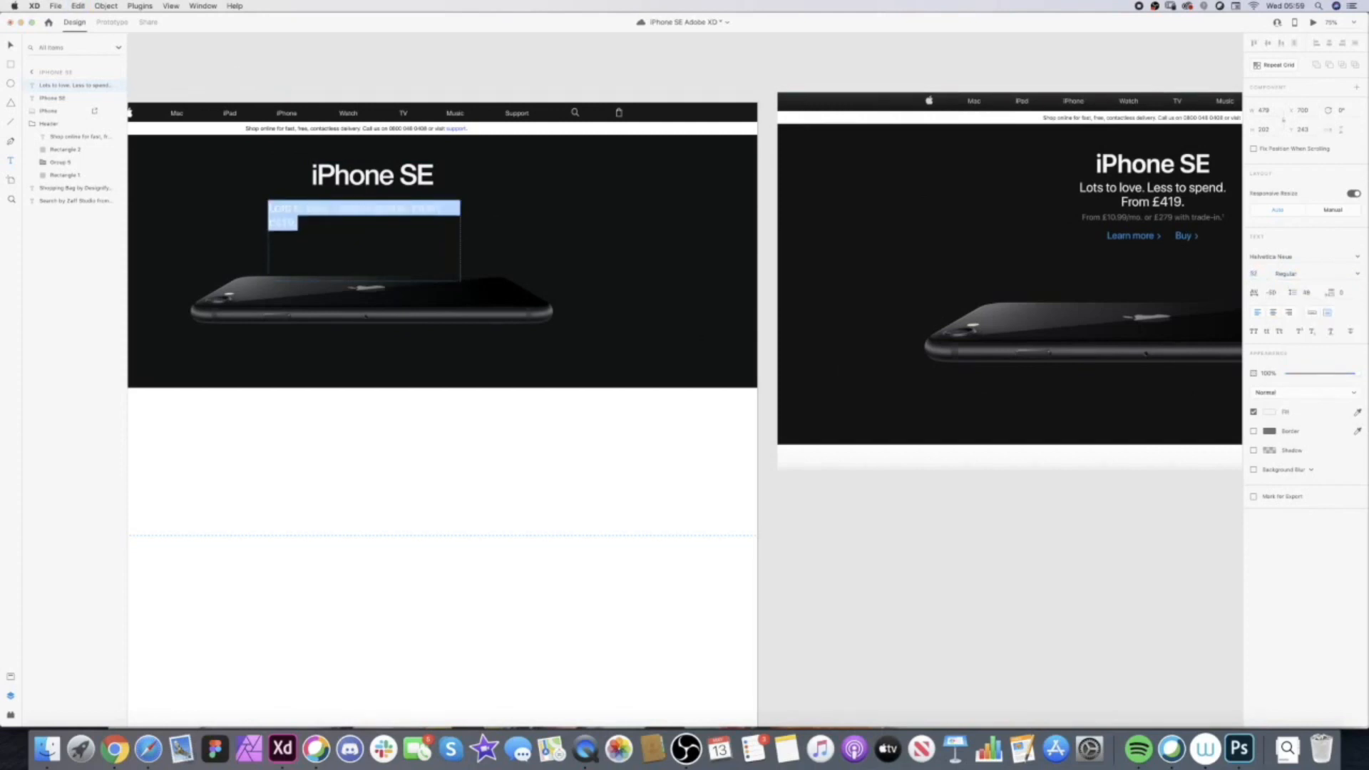
key("Escape")
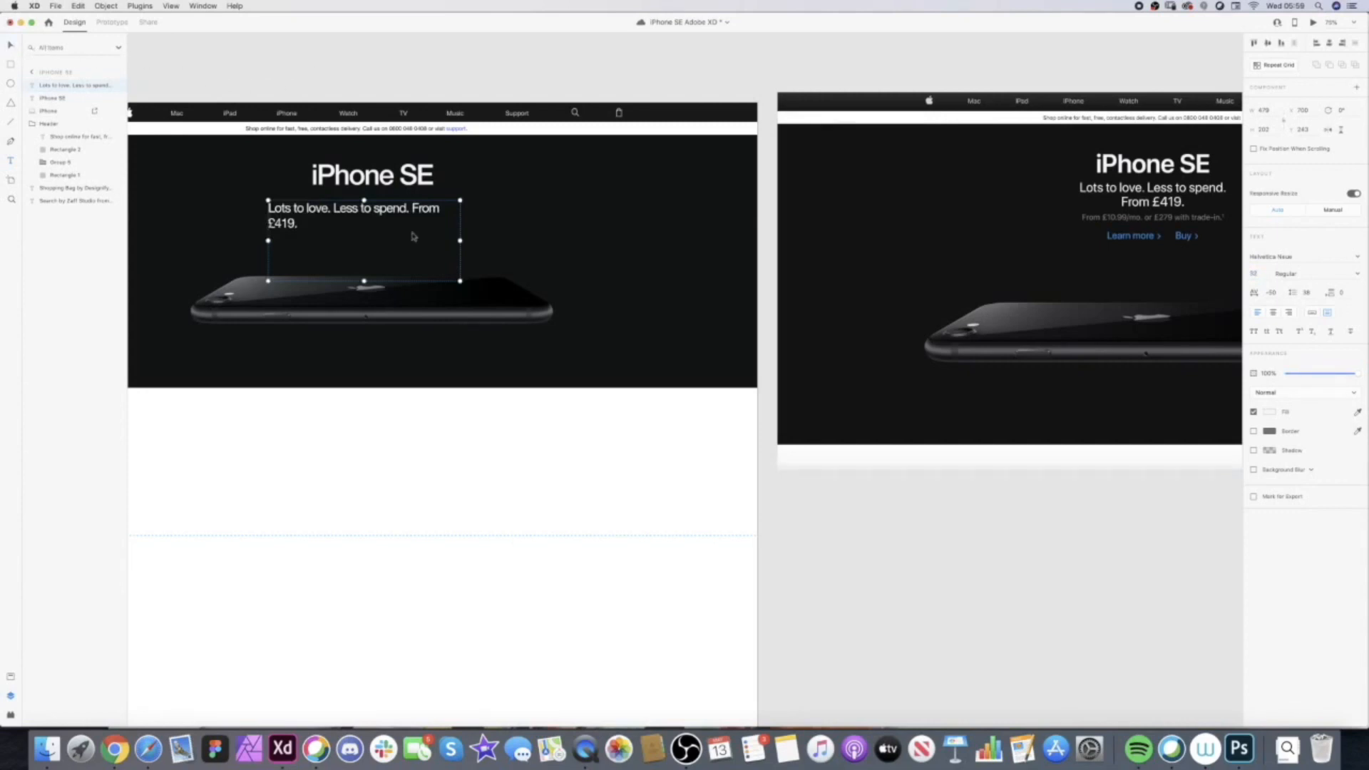
- Narrow the tagline box to about 360 so "From £419." wraps, then make it auto width with centred text
left_click_drag(460, 240, 433, 240)
left_click(1311, 313)
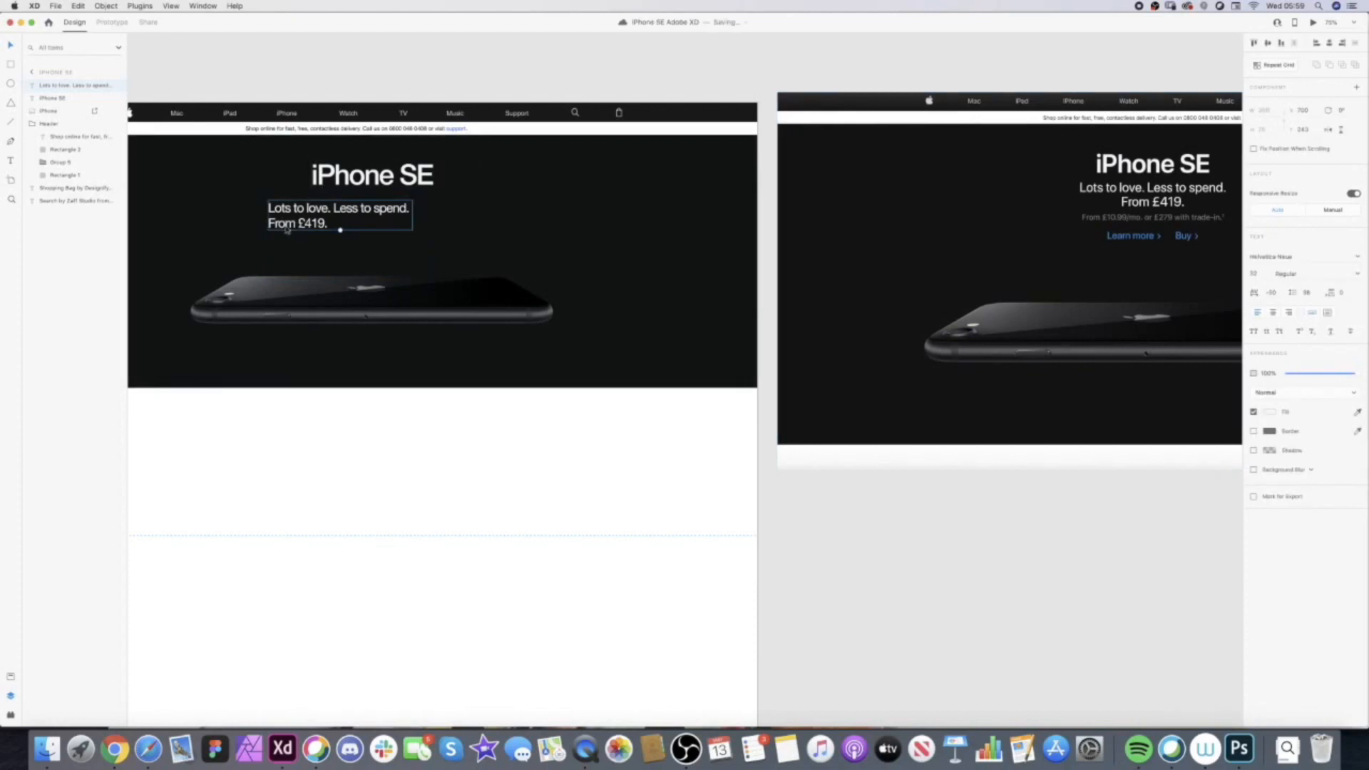
scroll(930, 306, "down", 10)
scroll(722, 248, "up", 12)
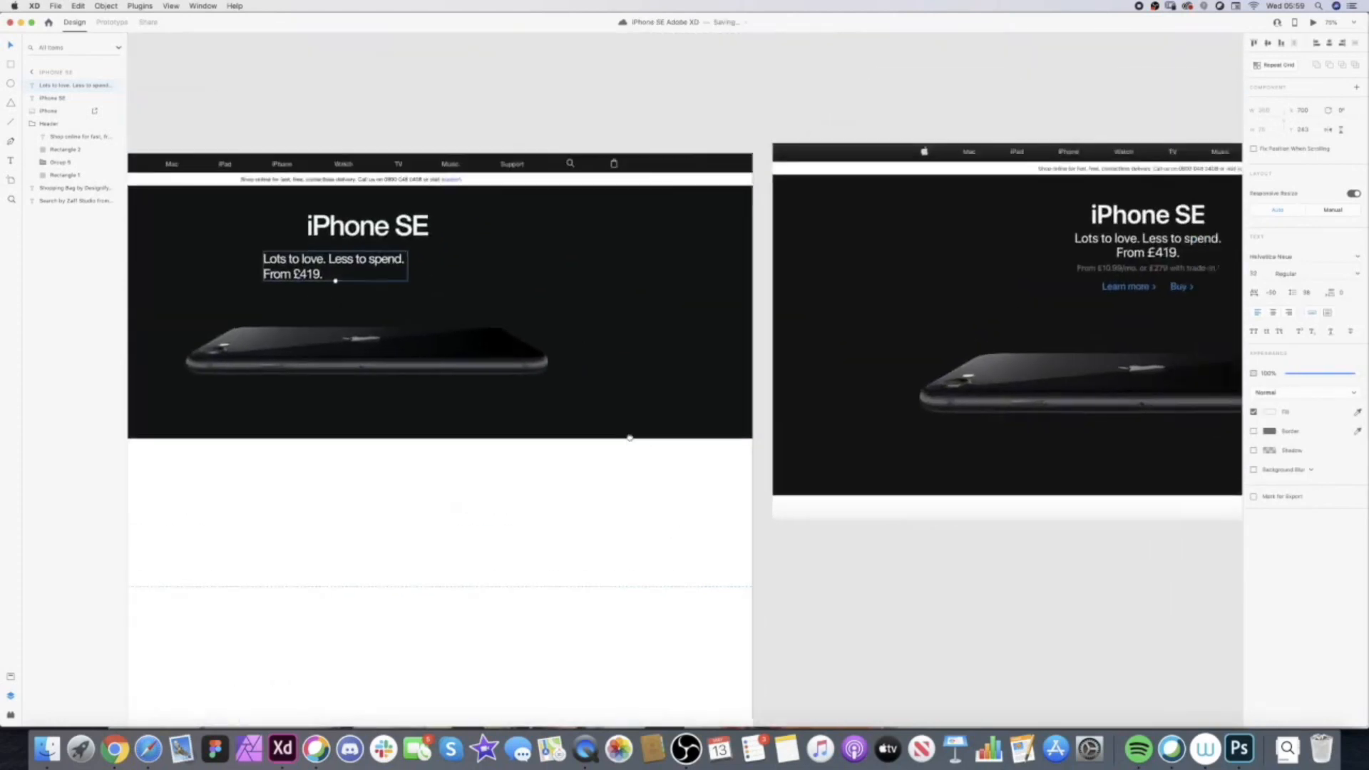
scroll(630, 438, "right", 2)
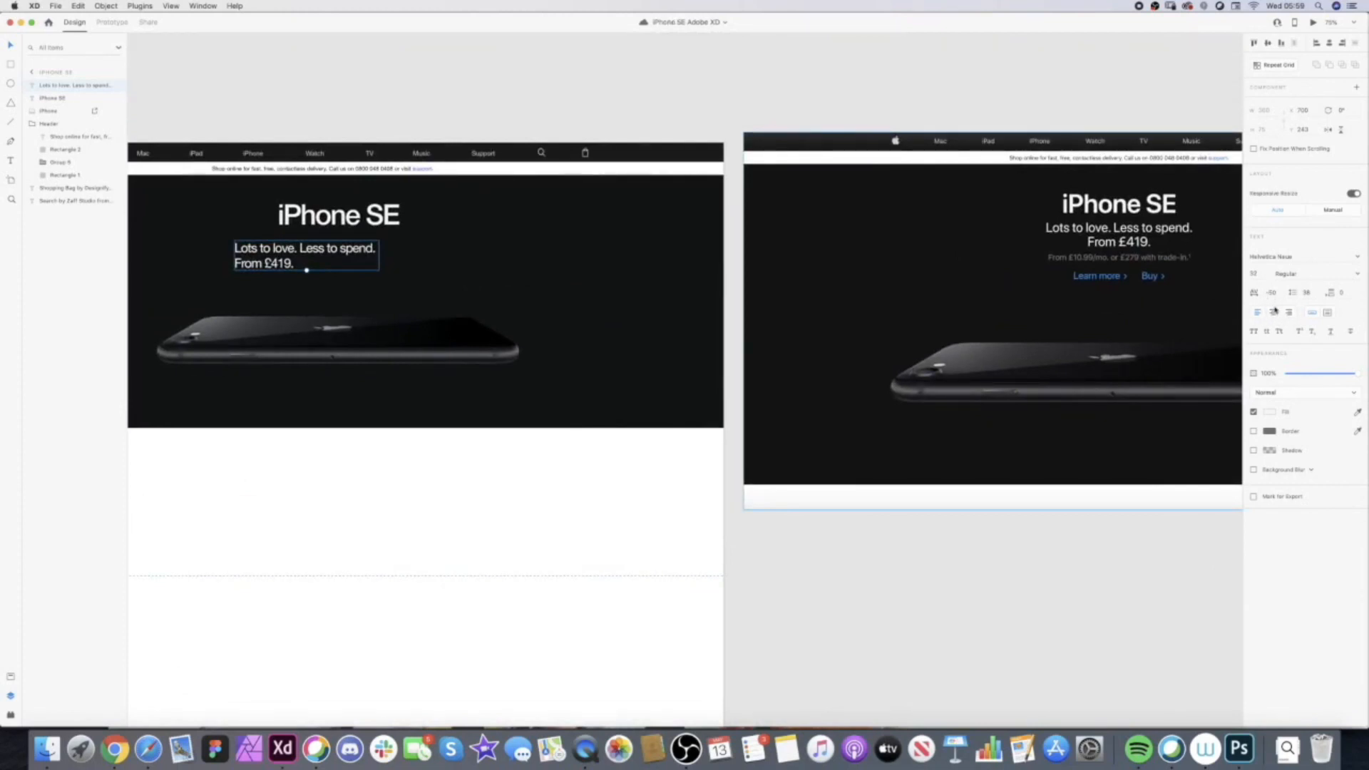
left_click(1275, 314)
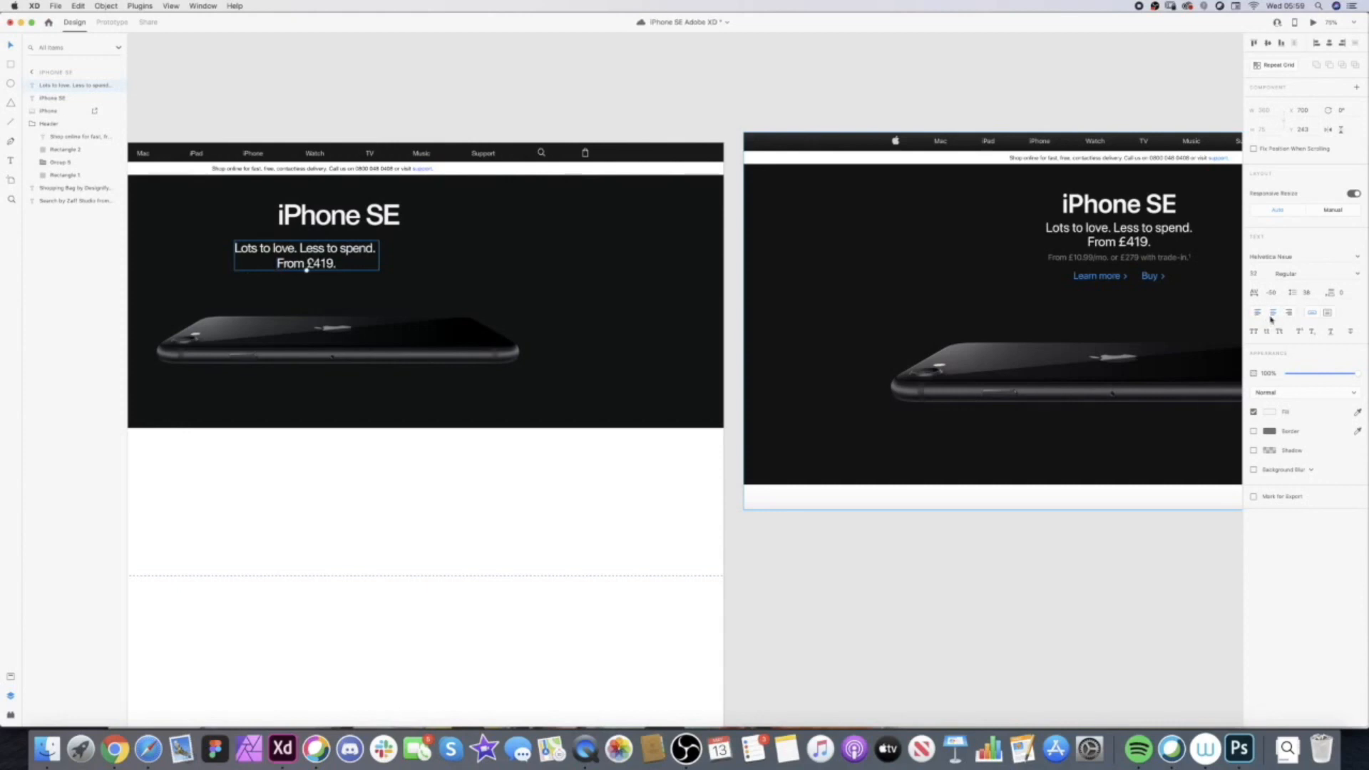
- Line up the tagline's centre with the iPhone SE heading and move it up close to the heading
left_click_drag(325, 267, 357, 255)
key("shift+Up")
key("shift+Up")
key("shift+Up")
key("shift+Up")
key("Up")
key("Up")
key("Up")
key("Up")
key("Up")
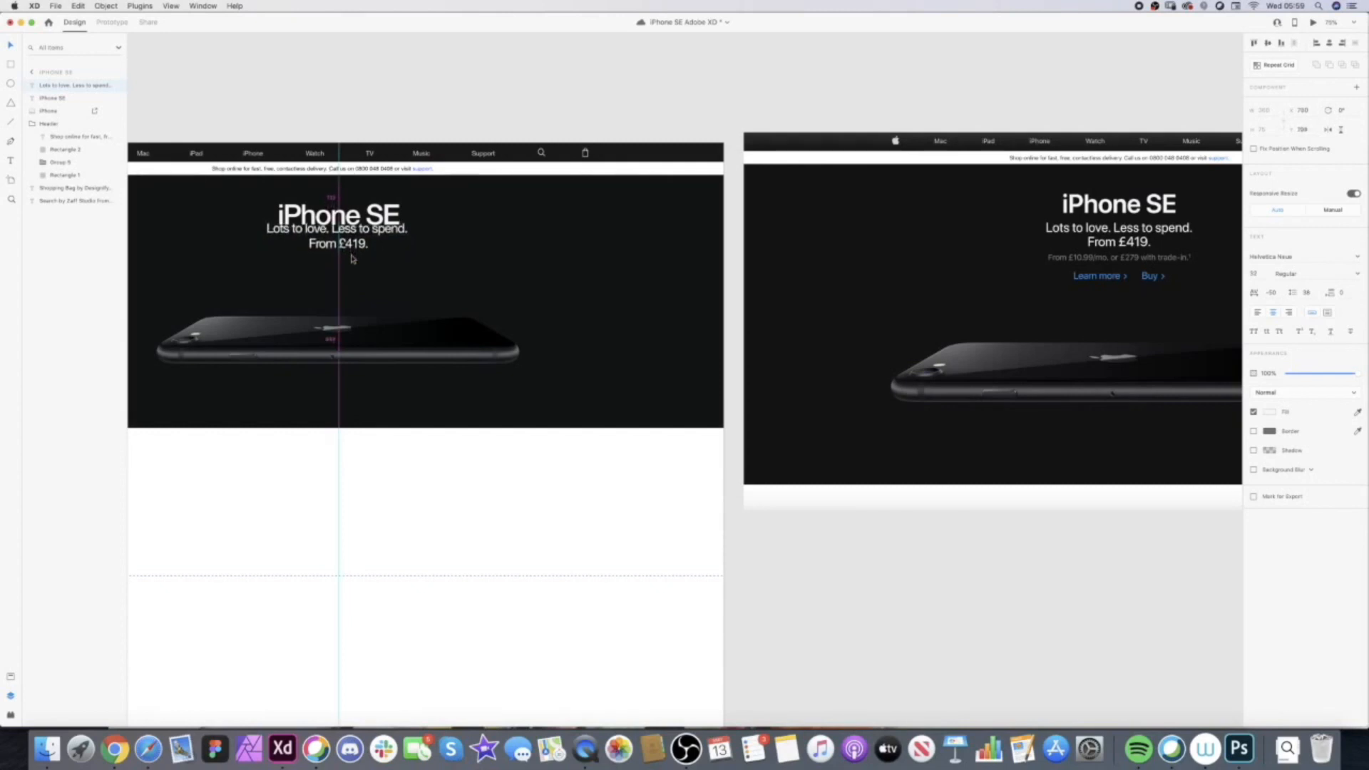
- Nudge the tagline down until it sits directly beneath the iPhone SE heading without overlapping it, and deselect it
scroll(319, 214, "up", 5)
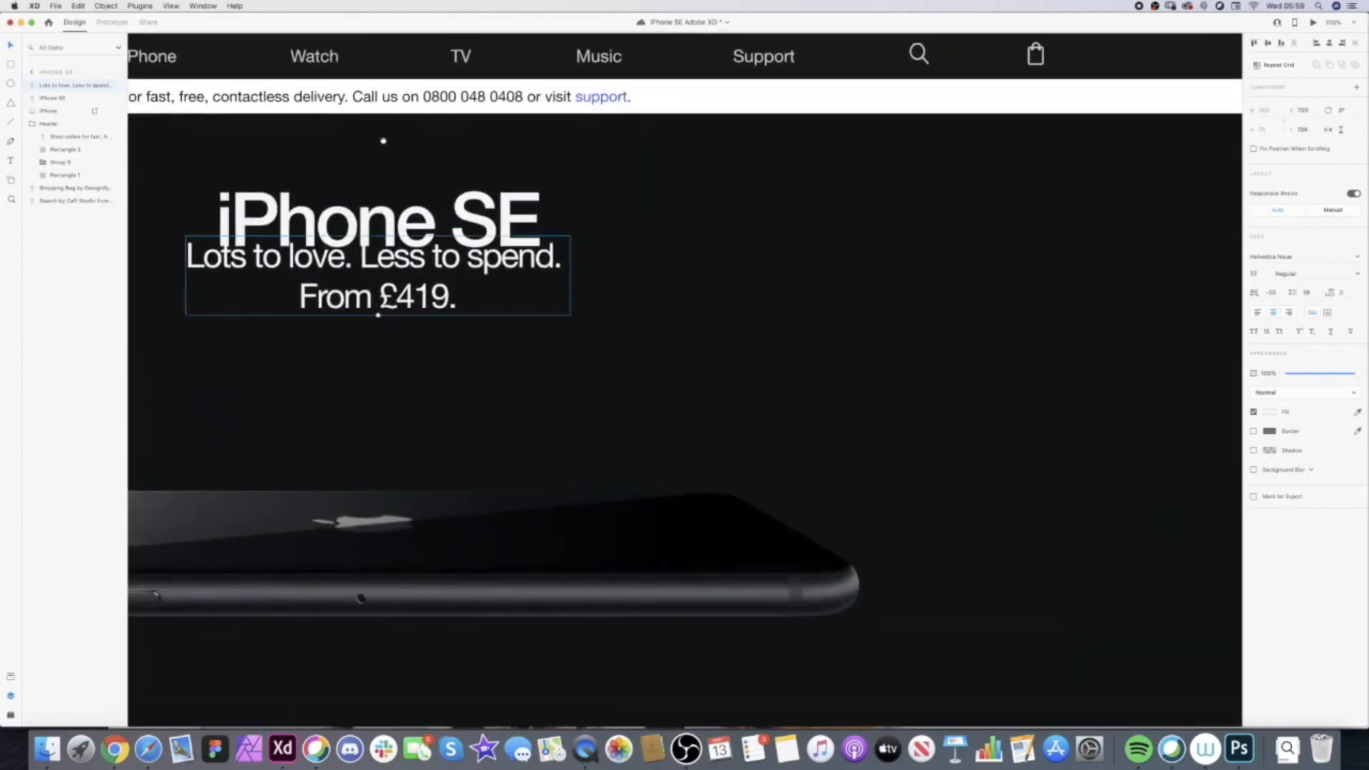
scroll(384, 139, "up", 3)
left_click(428, 76)
left_click(437, 344)
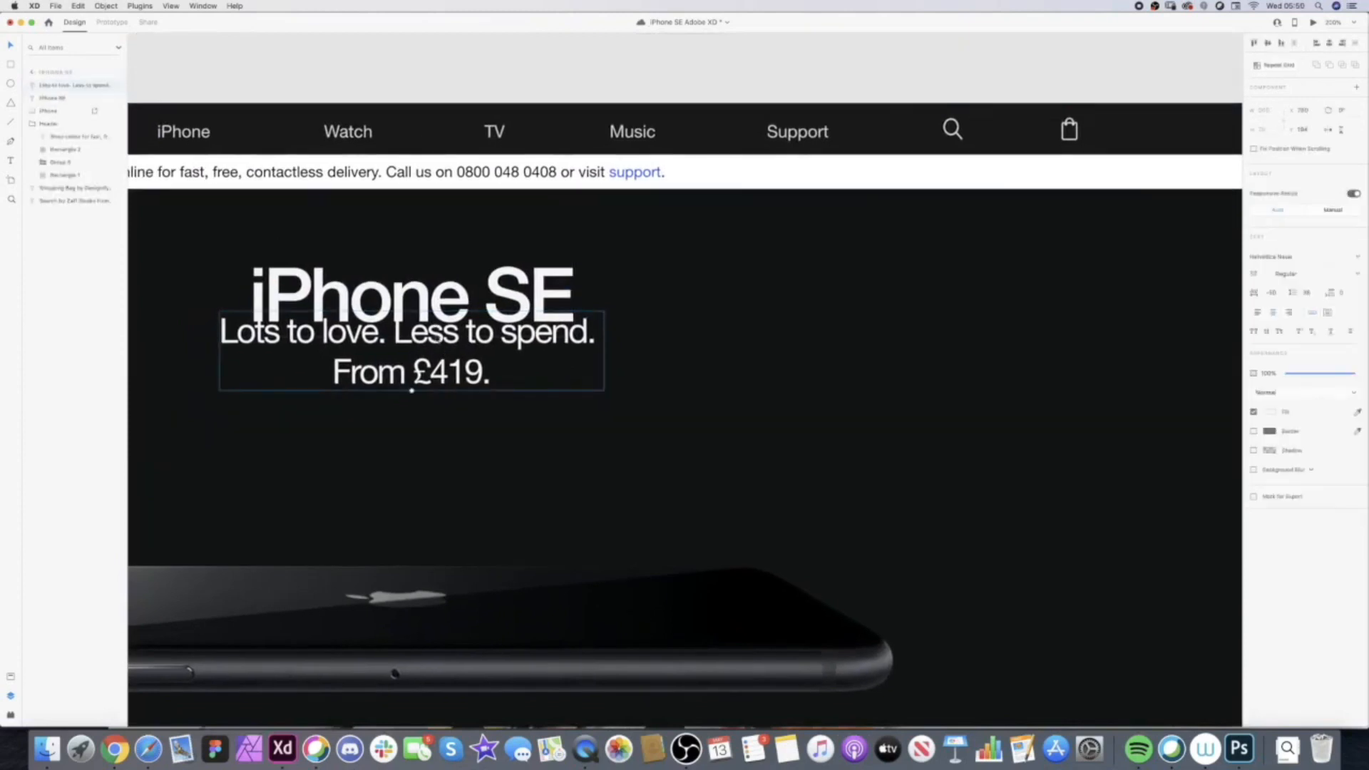
left_click_drag(431, 336, 429, 334)
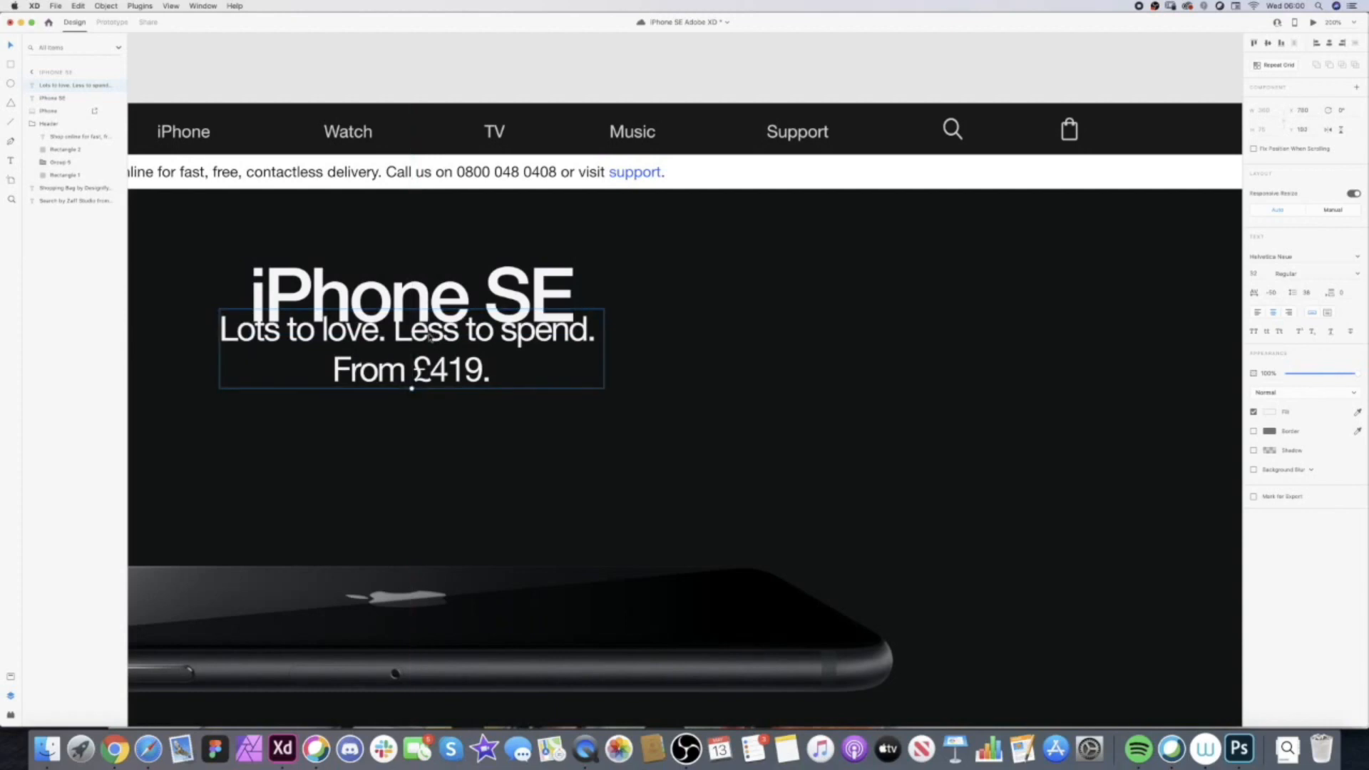
key("Down")
key("Down")
key("Down")
key("Down")
key("Down")
key("Down")
key("Down")
key("Down")
key("Down")
key("Down")
key("Down")
key("Down")
key("Down")
key("Down")
key("Down")
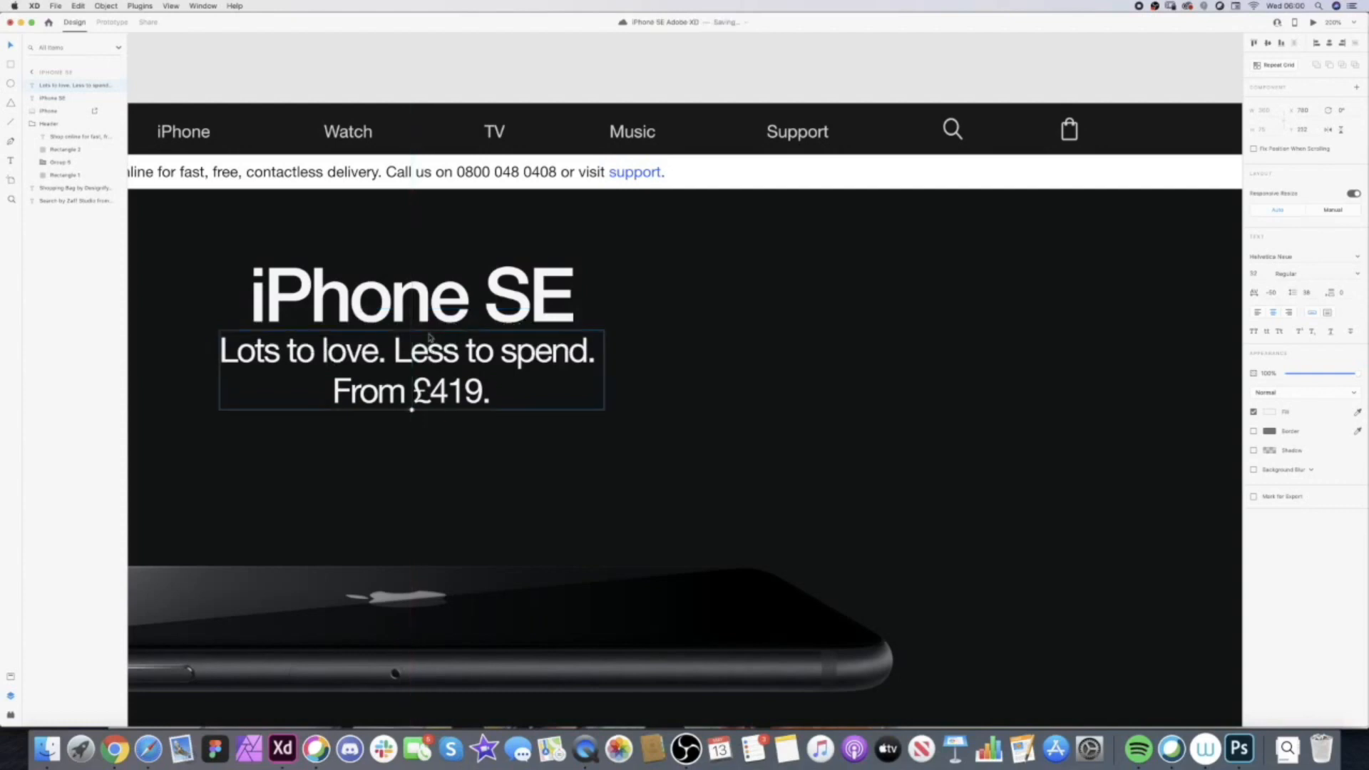
left_click(464, 72)
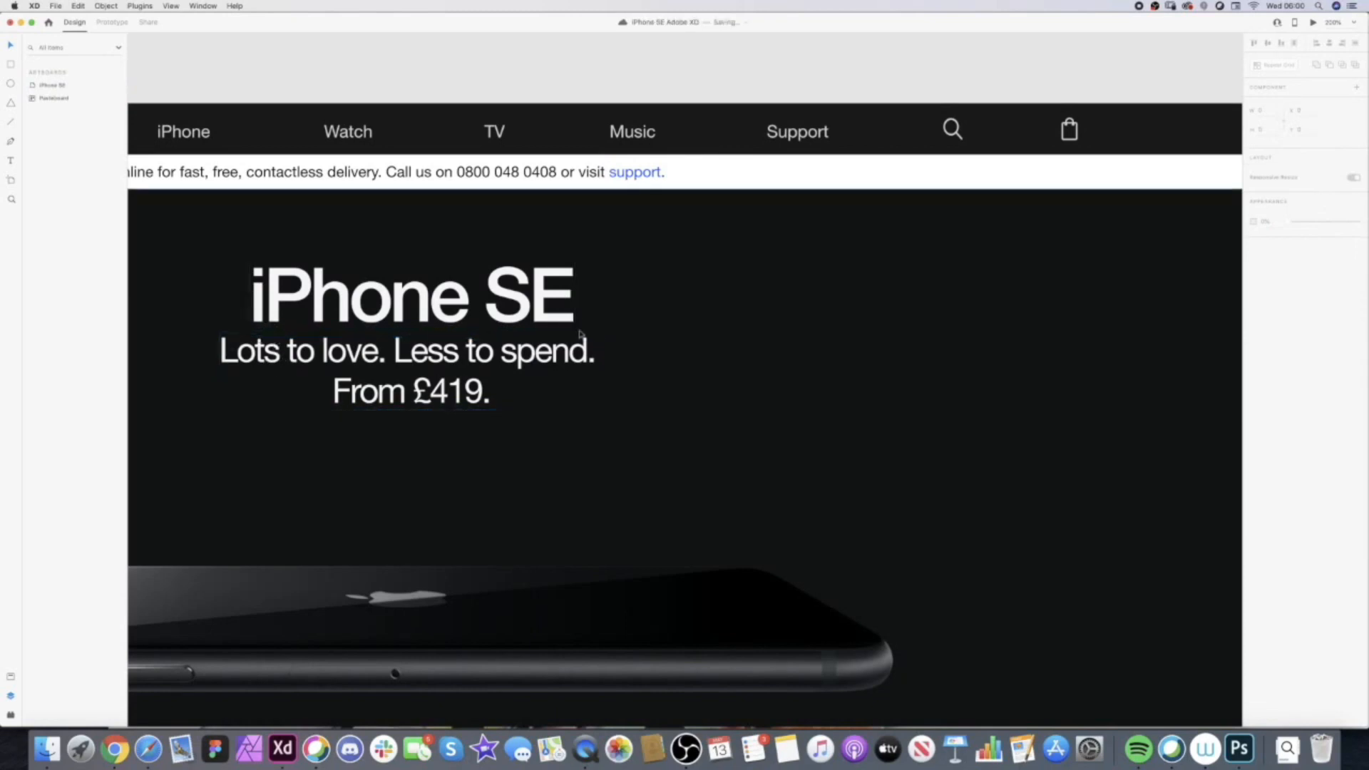
left_click(415, 346)
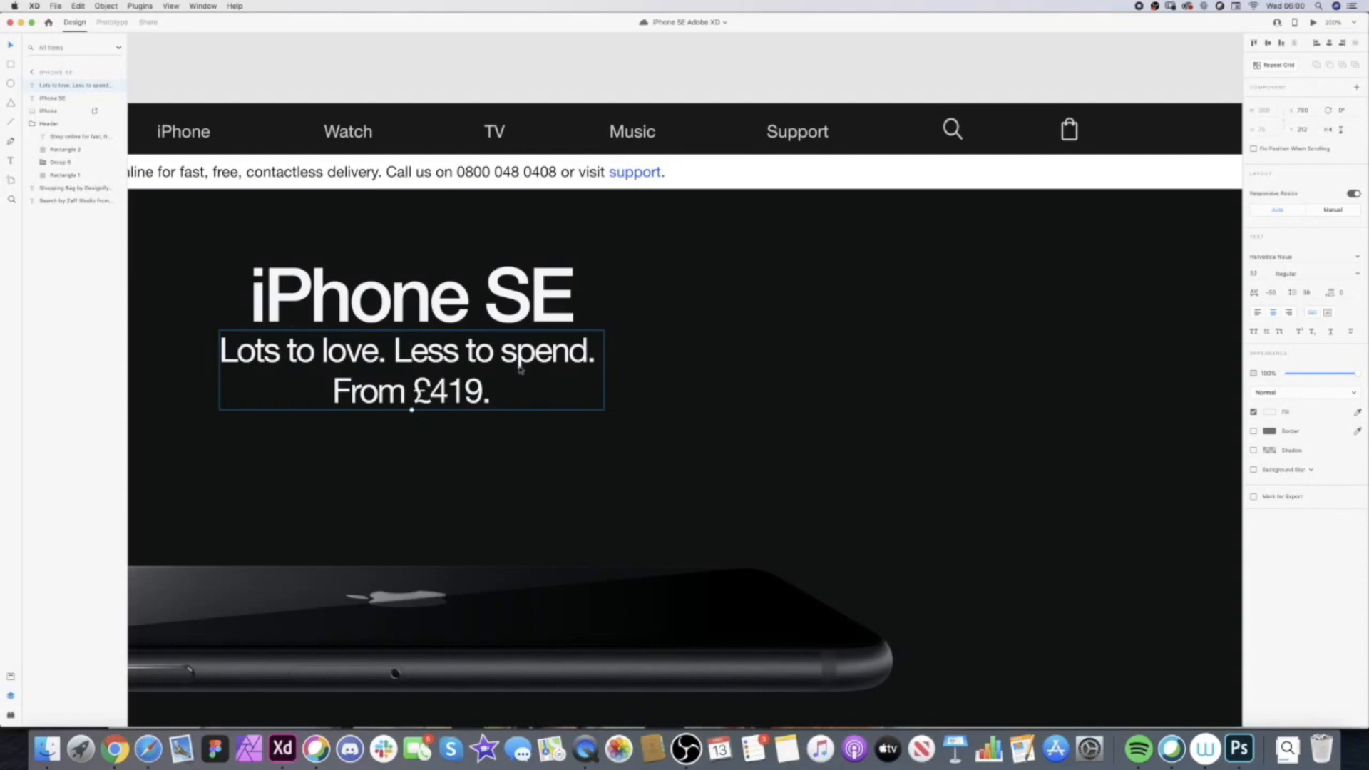
left_click(572, 87)
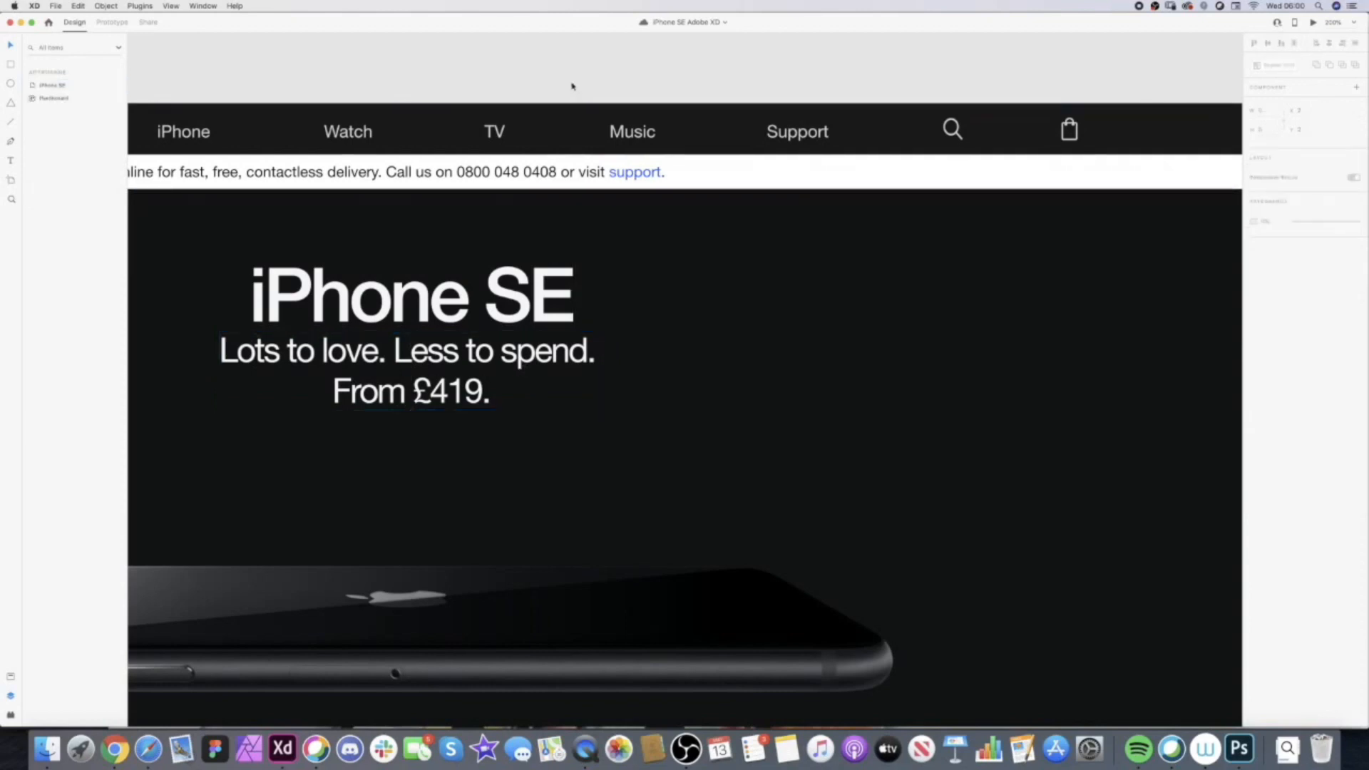
scroll(364, 347, "down", 2)
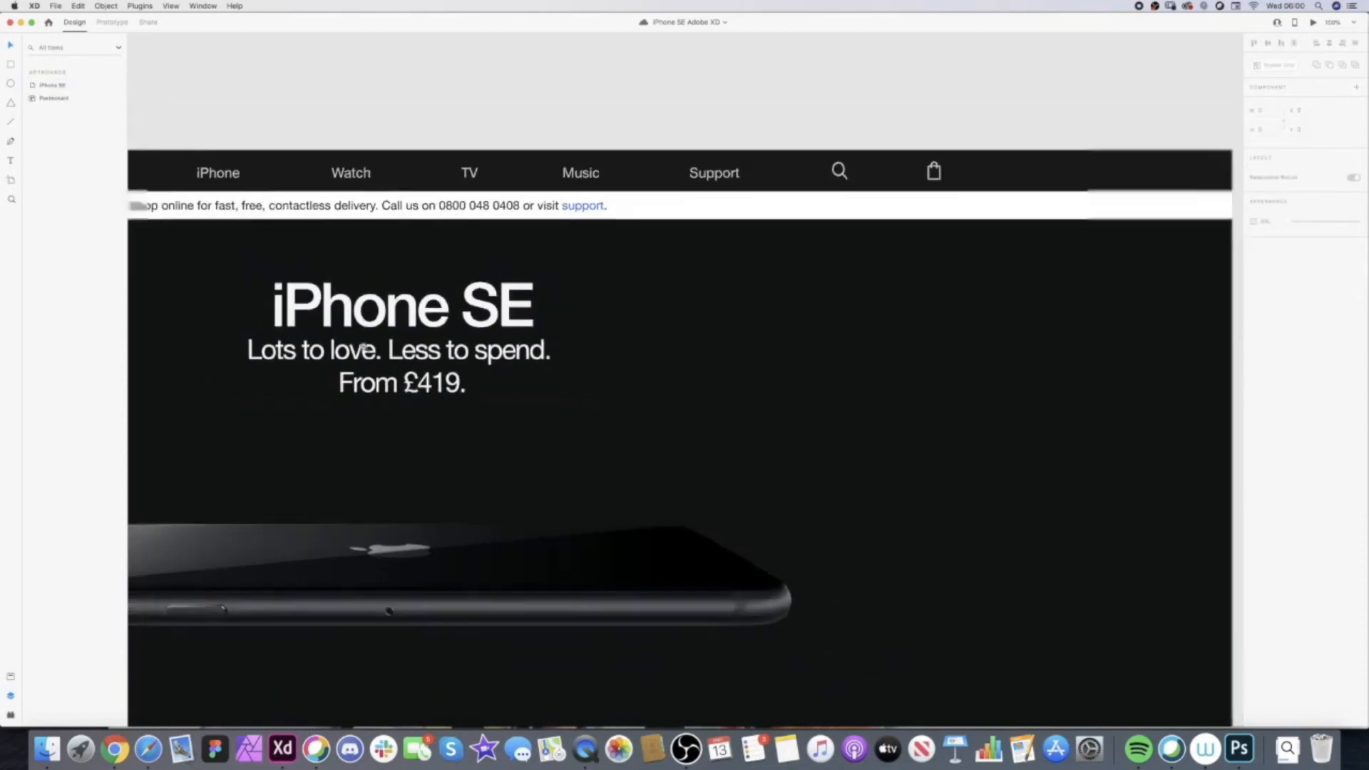
scroll(364, 348, "down", 5)
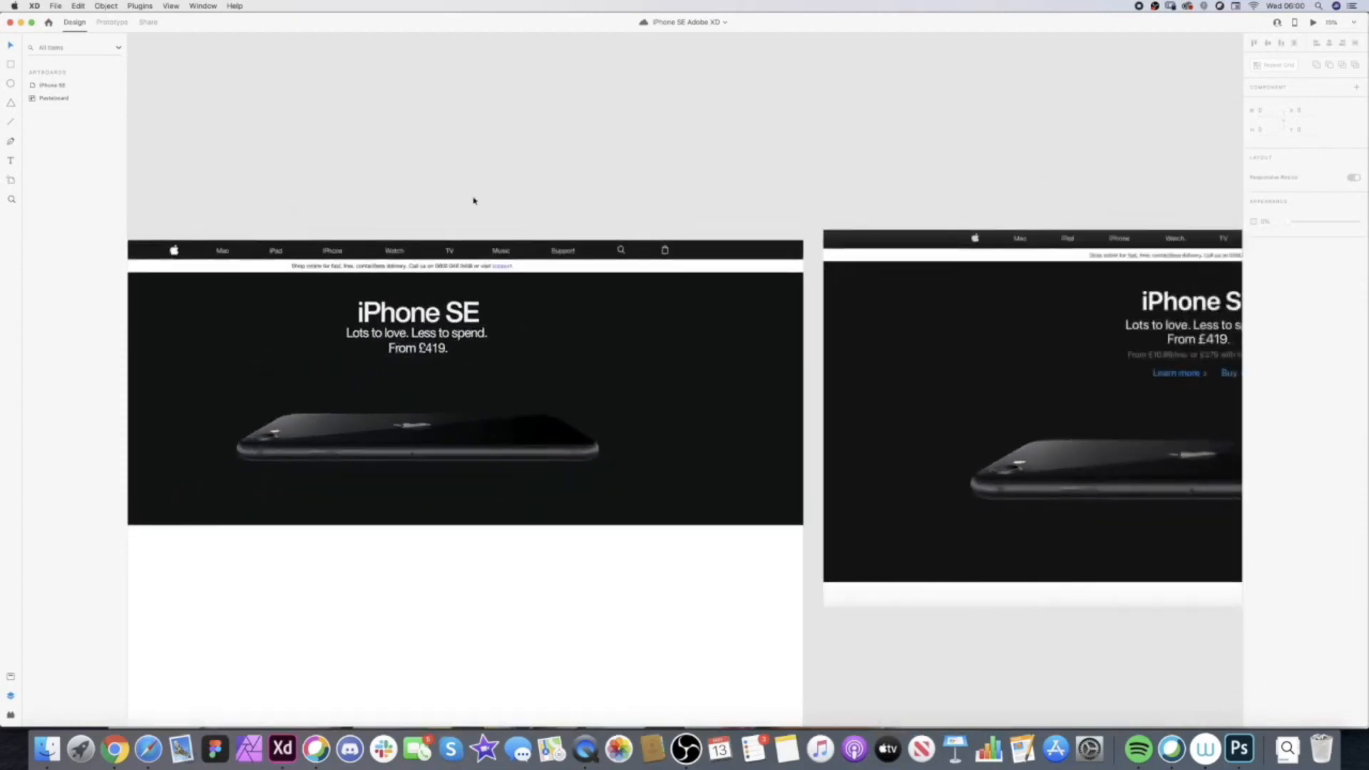
- Move the "Lots to love. Less to spend. From £419." text slightly down below the iPhone SE heading
scroll(473, 200, "down", 5)
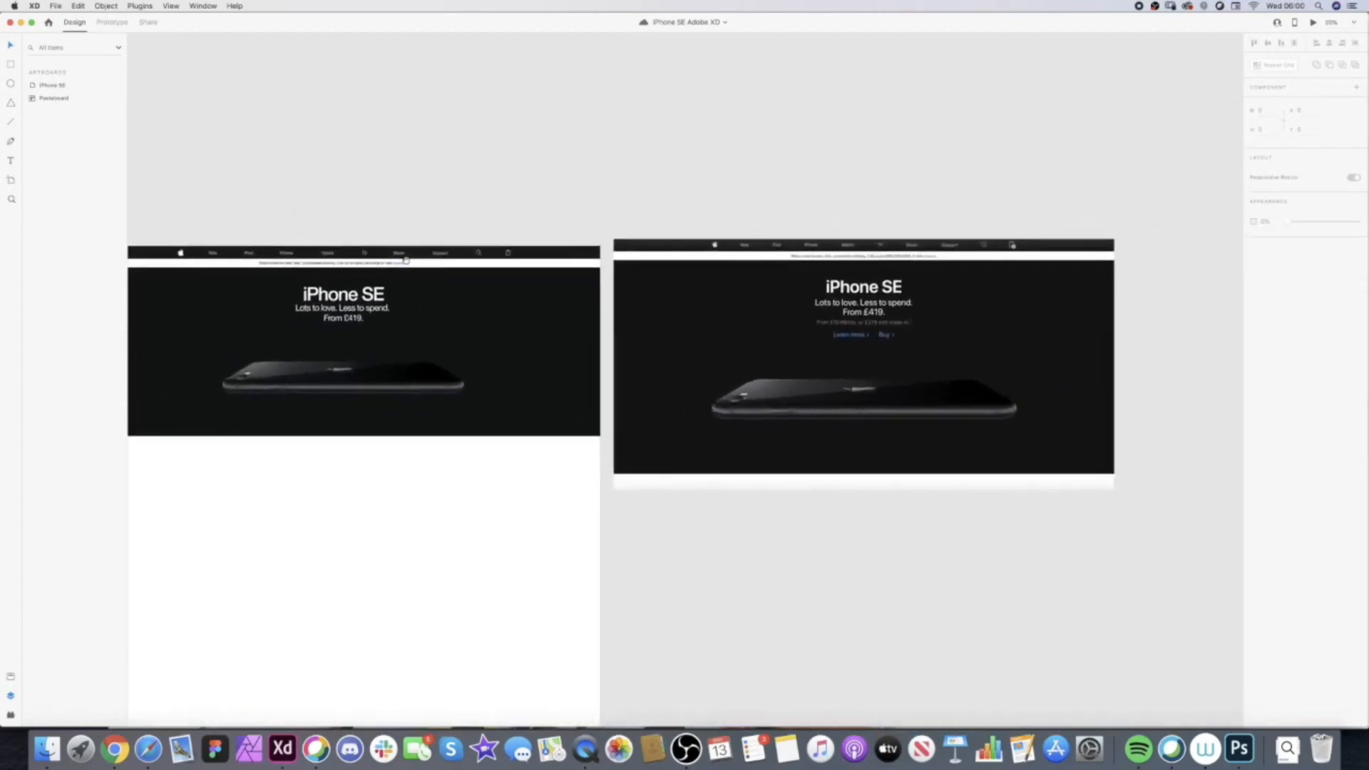
left_click_drag(359, 316, 359, 318)
left_click(343, 162)
left_click_drag(358, 180, 410, 186)
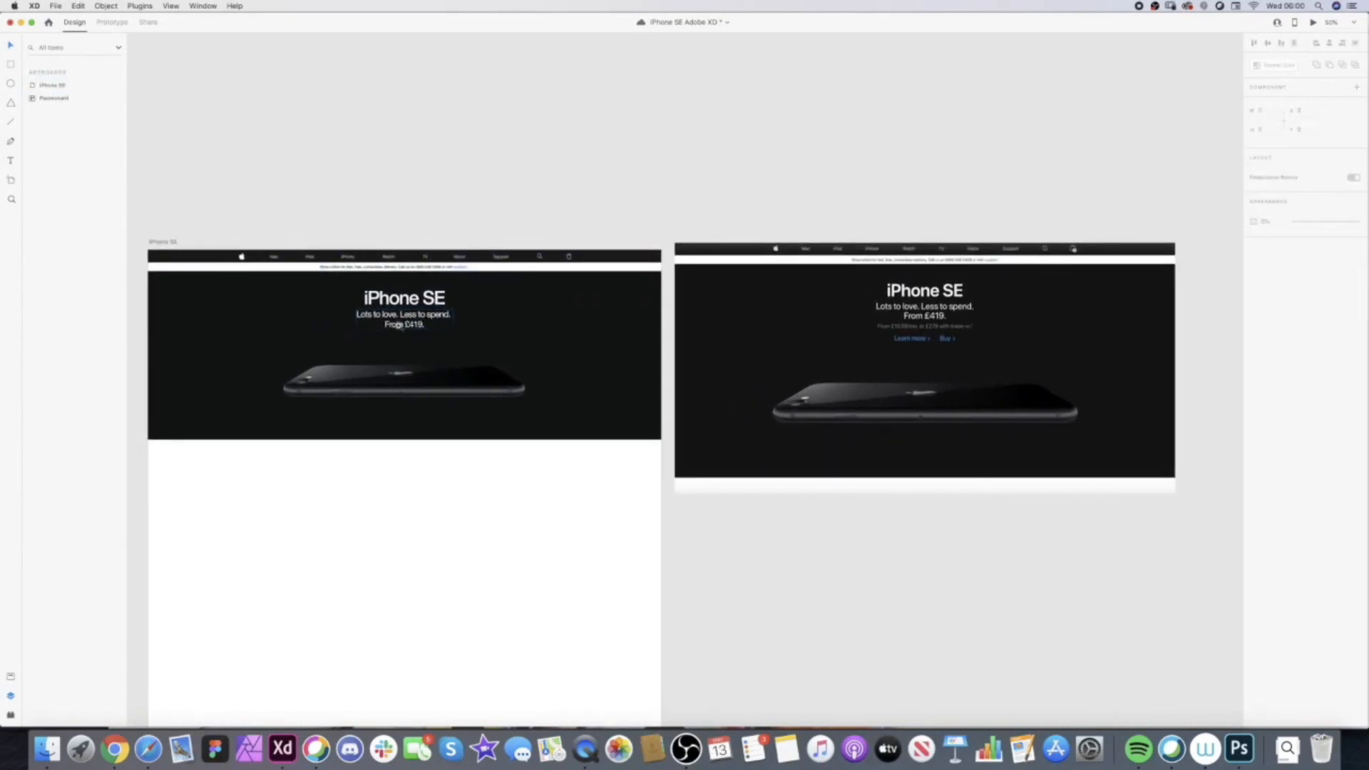
- Duplicate the two-line tagline text directly below the original, just above the phone image
scroll(408, 320, "up", 3)
scroll(400, 318, "right", 3)
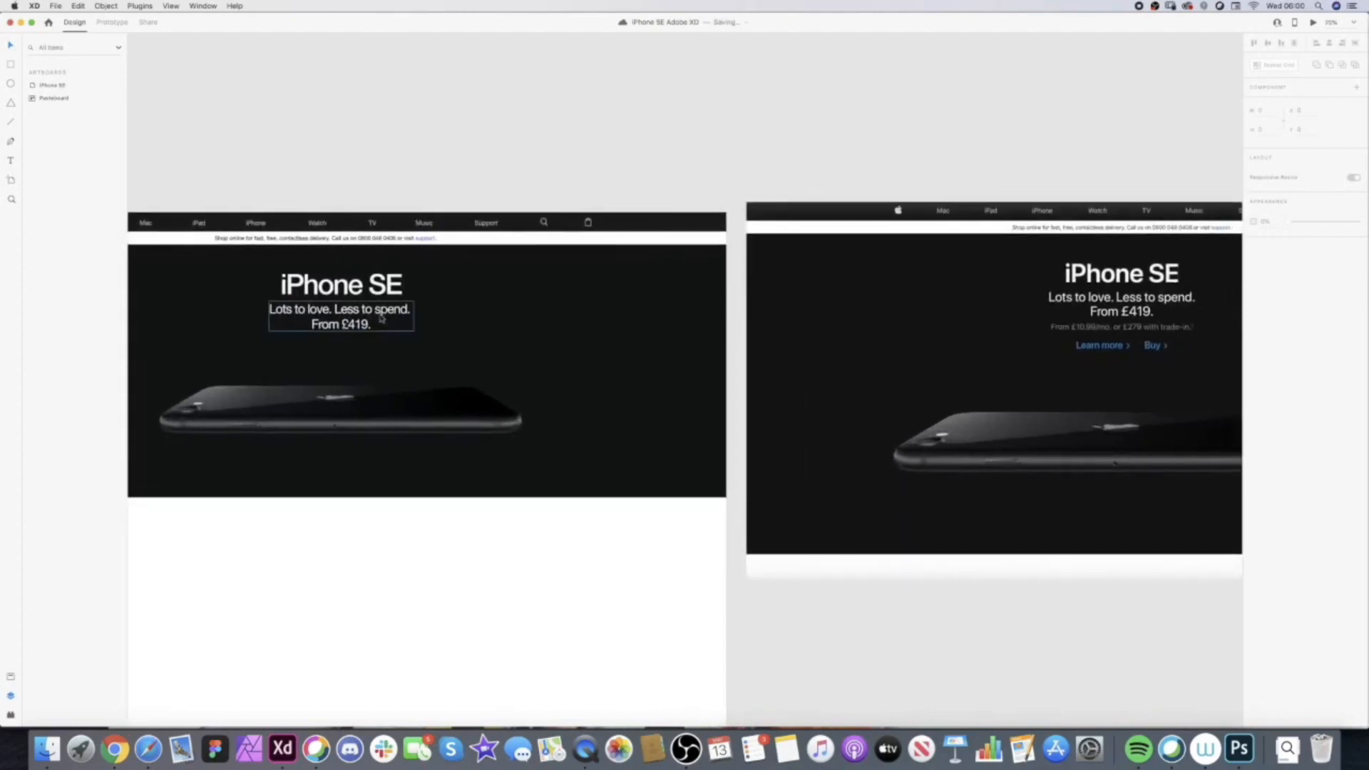
left_click_drag(352, 321, 352, 380)
- Replace the duplicated tagline's text with "From £10.99/mo. Or £279 with trade-in."
double_click(339, 363)
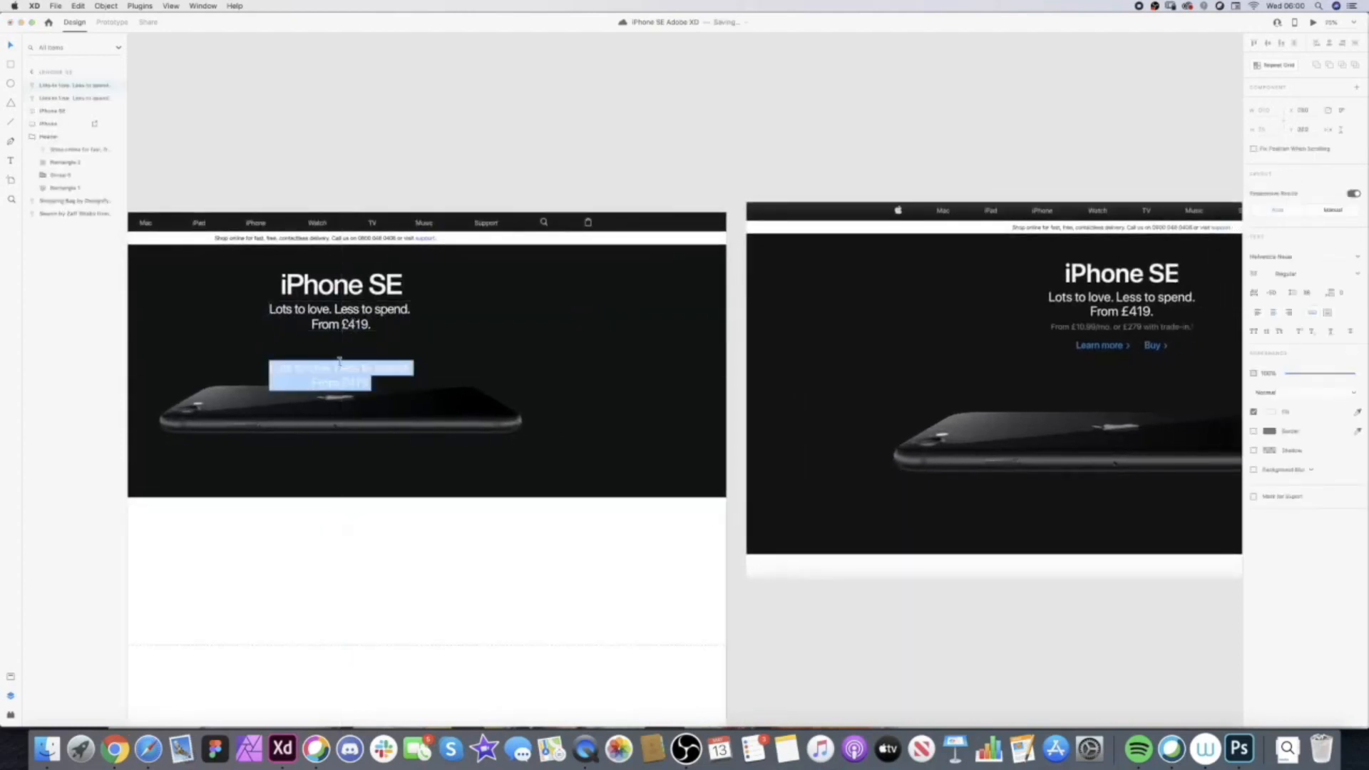
type("From #10")
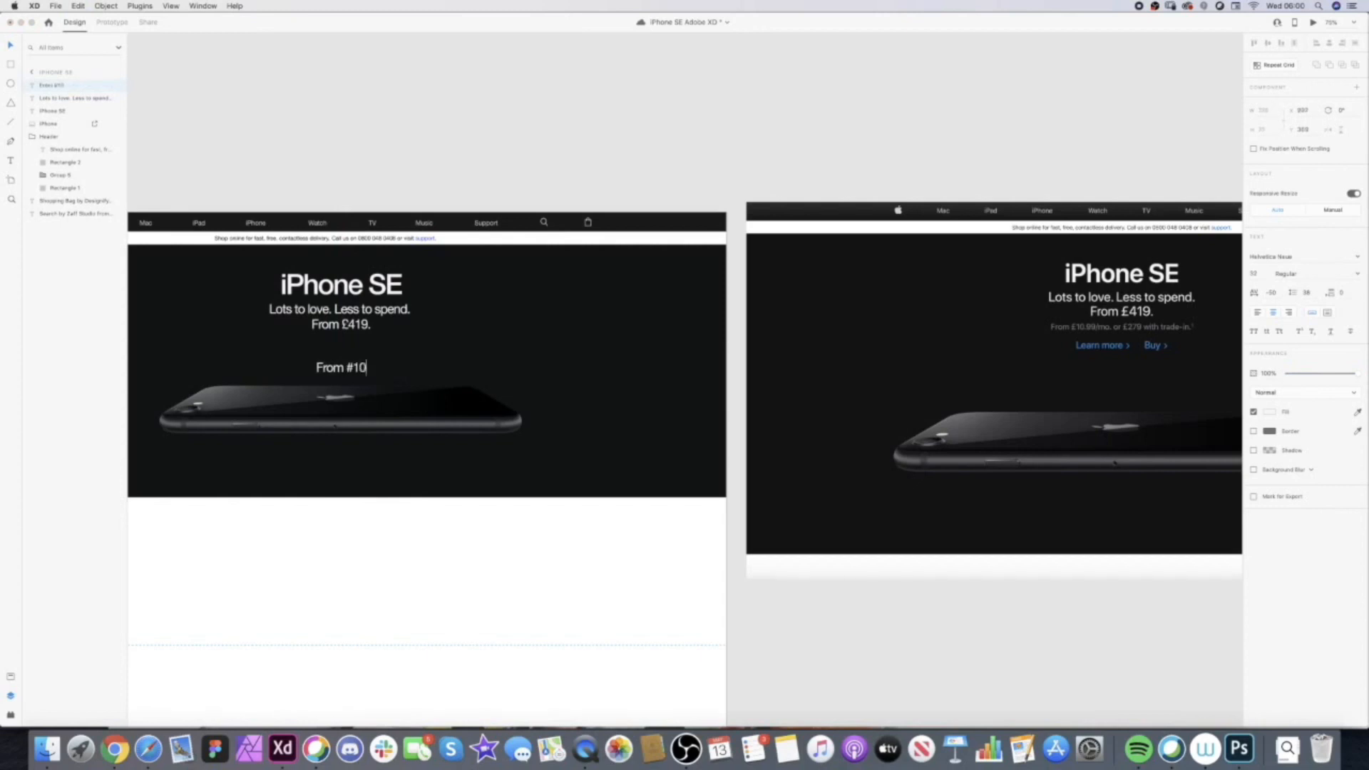
key("BackSpace")
key("BackSpace")
key("BackSpace")
type("£10.99/mo. Or")
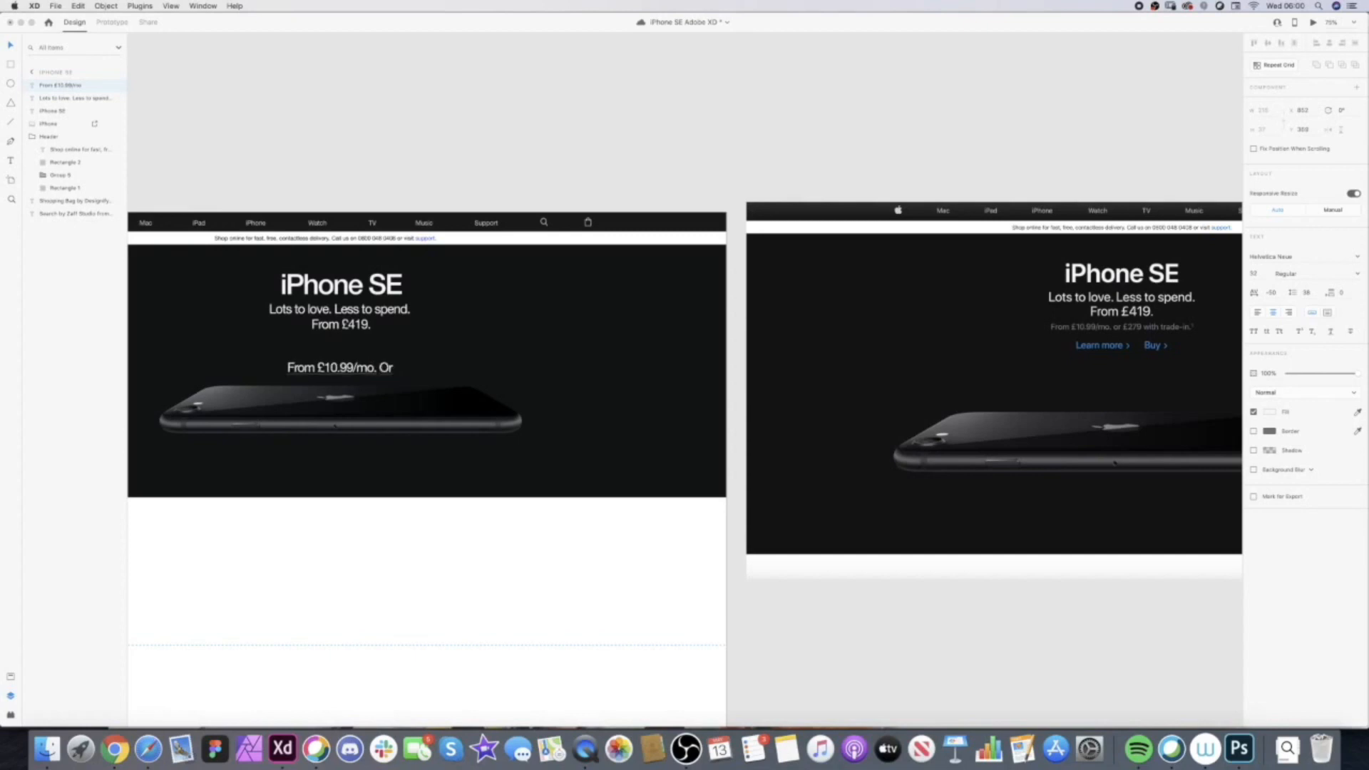
type(" £")
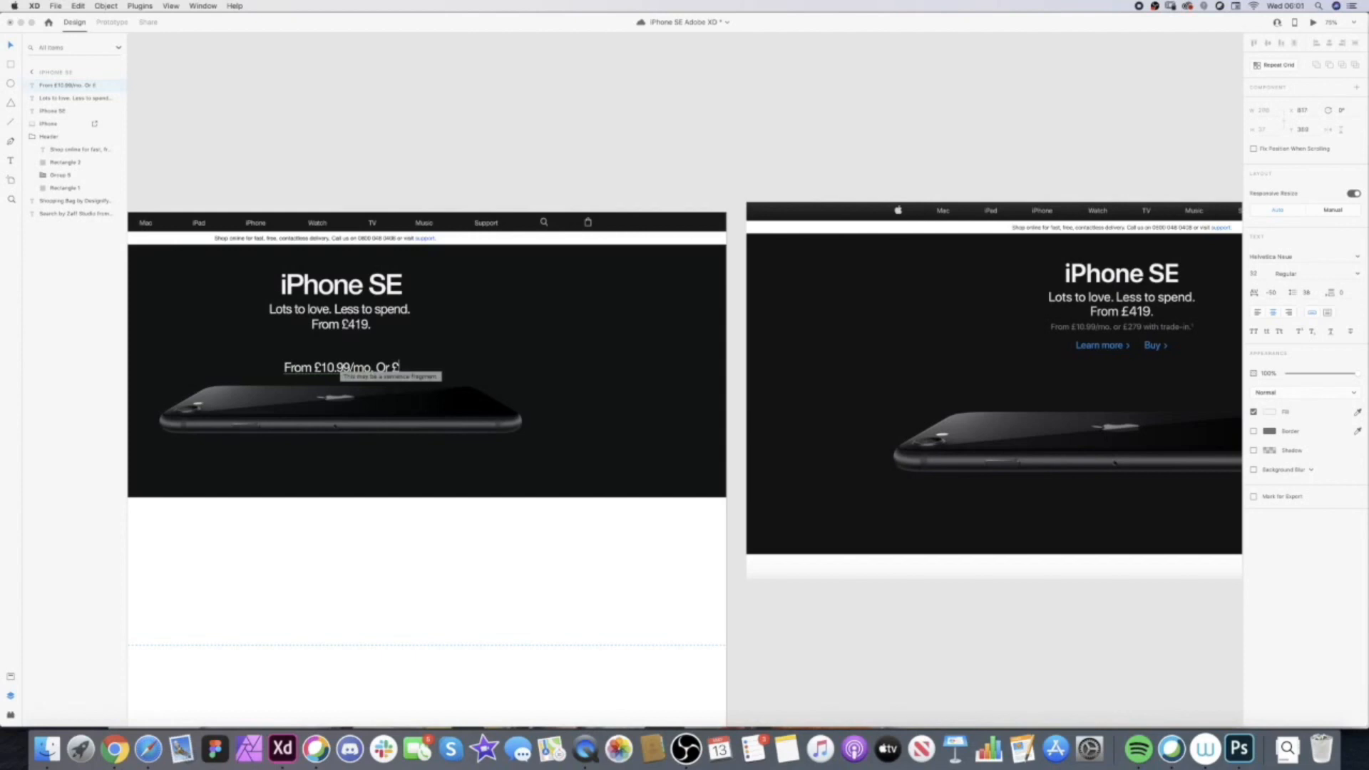
type("279 w")
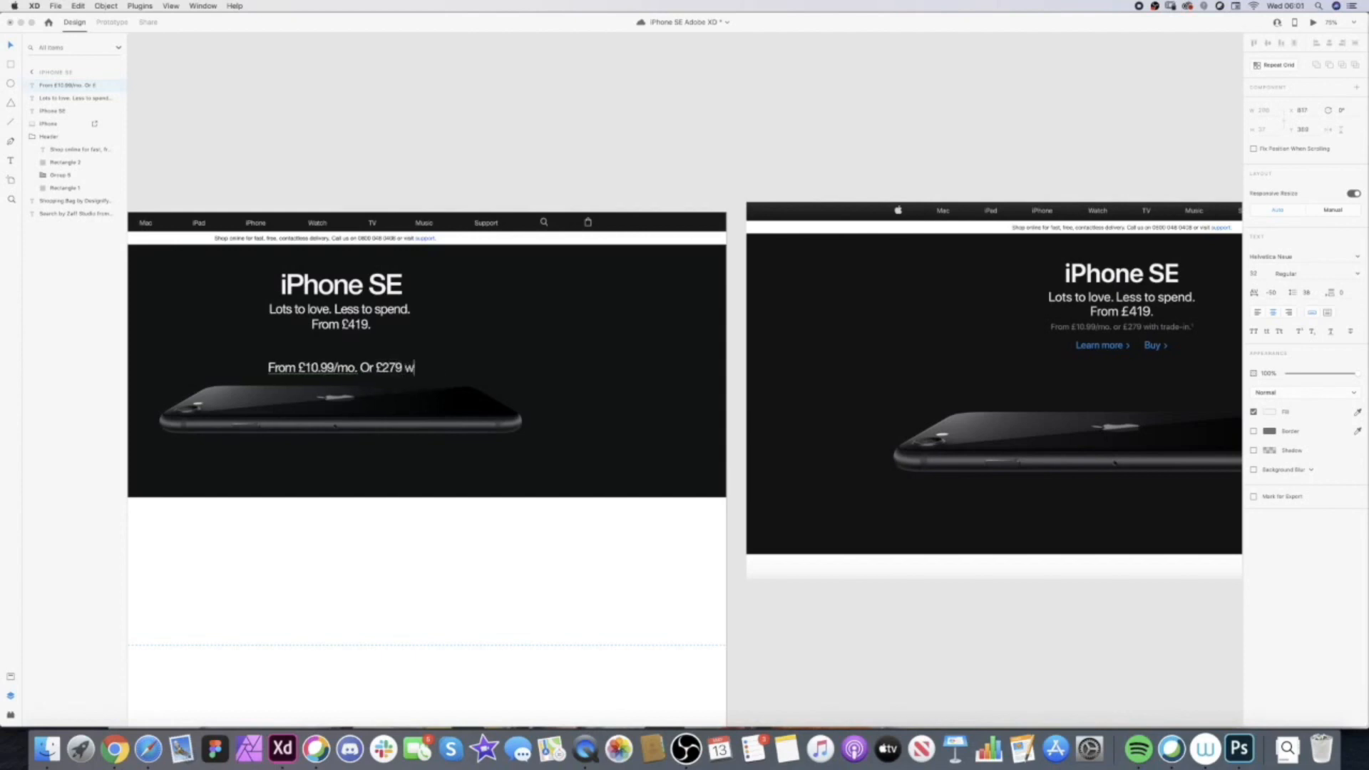
type("ith trade-")
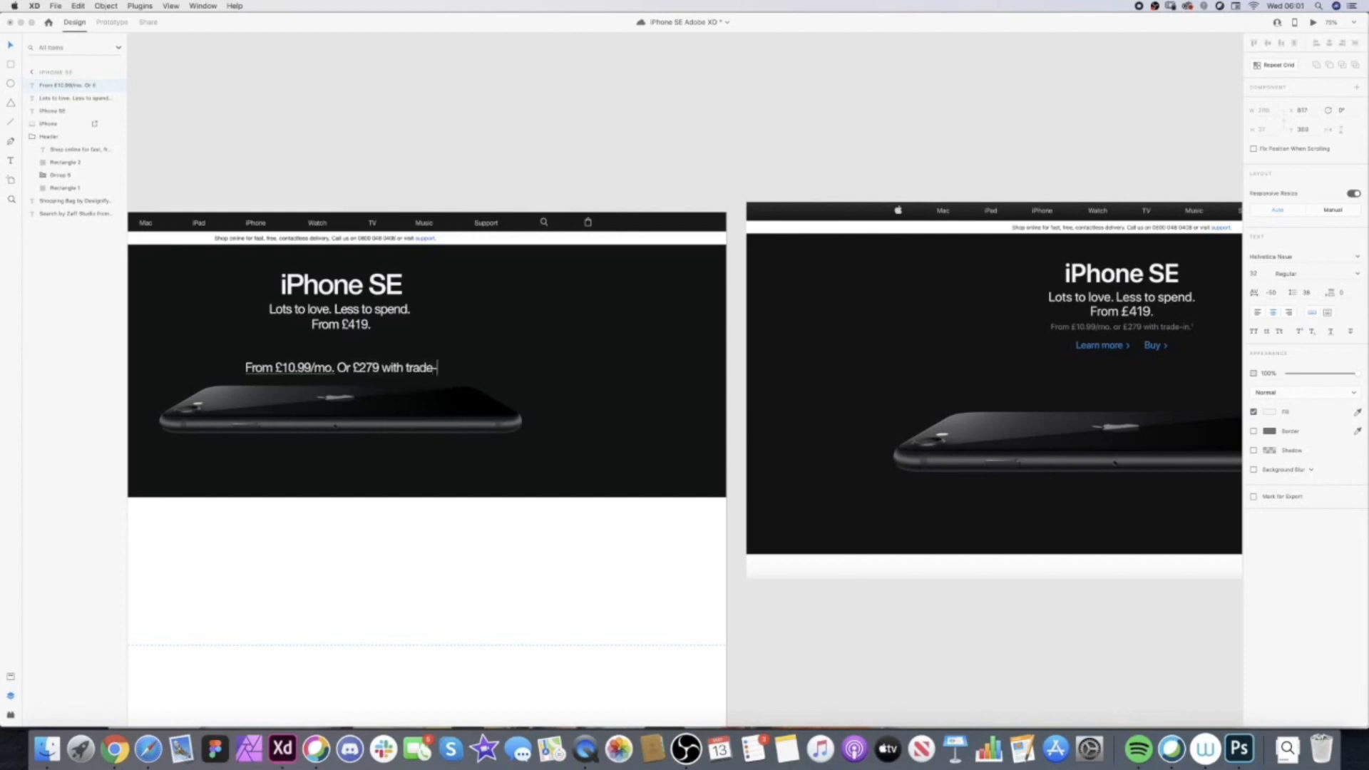
type("in.")
key("Escape")
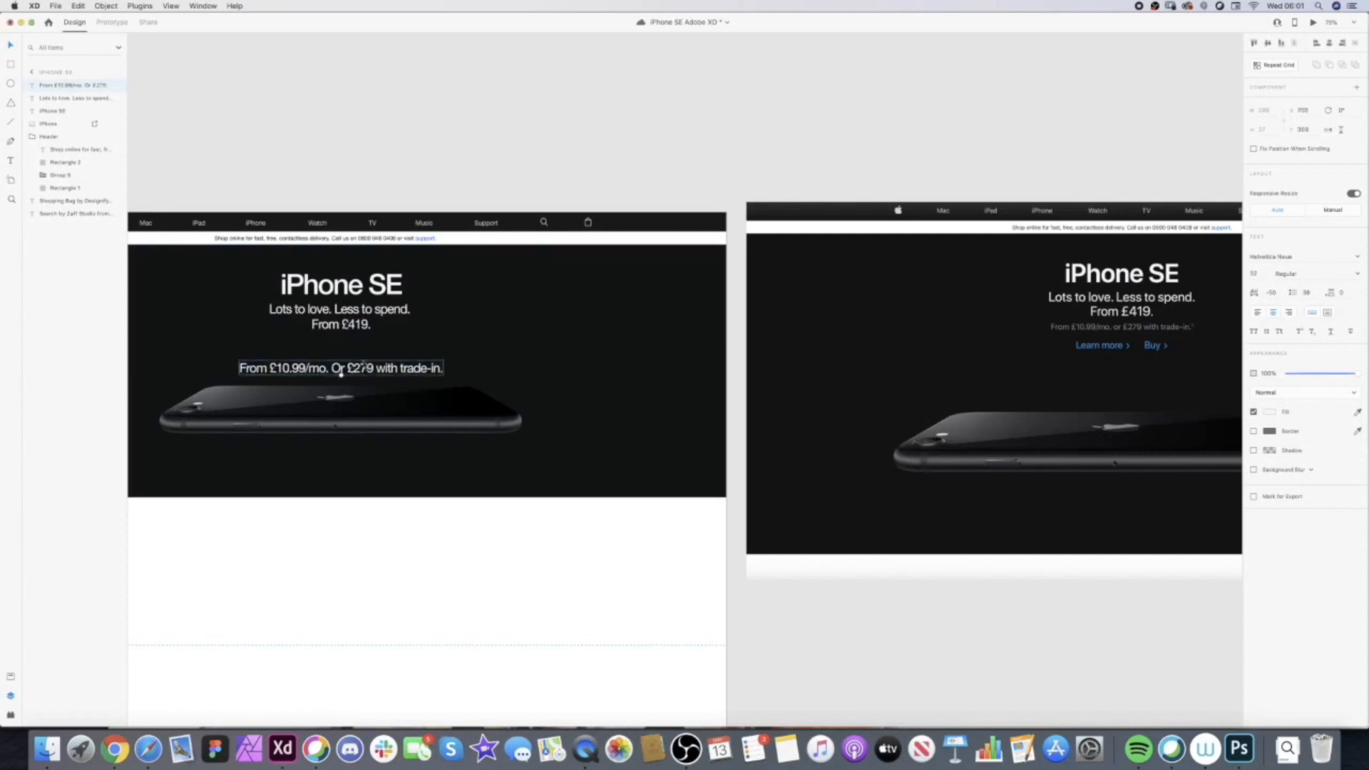
- Fill the trade-in price line with the grey sampled from the matching line in the reference screenshot
double_click(341, 373)
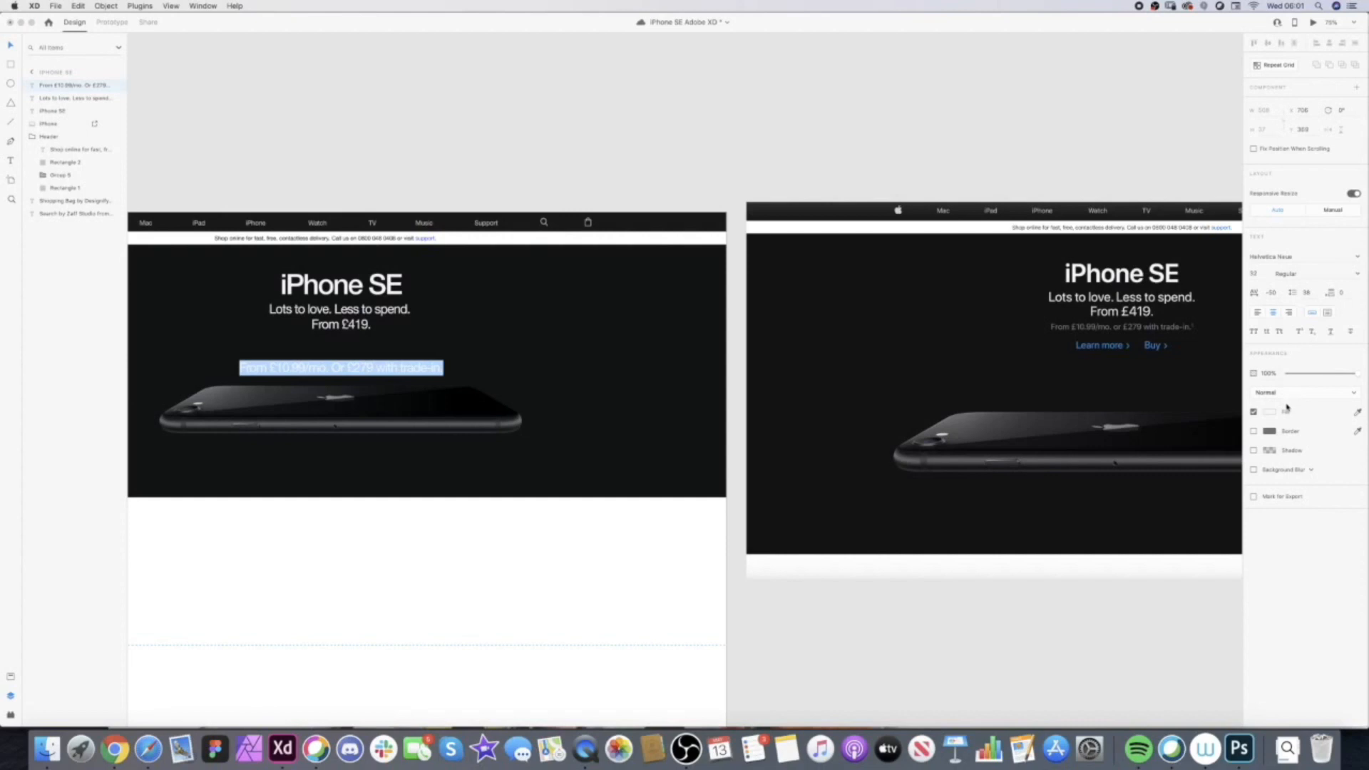
left_click(1358, 412)
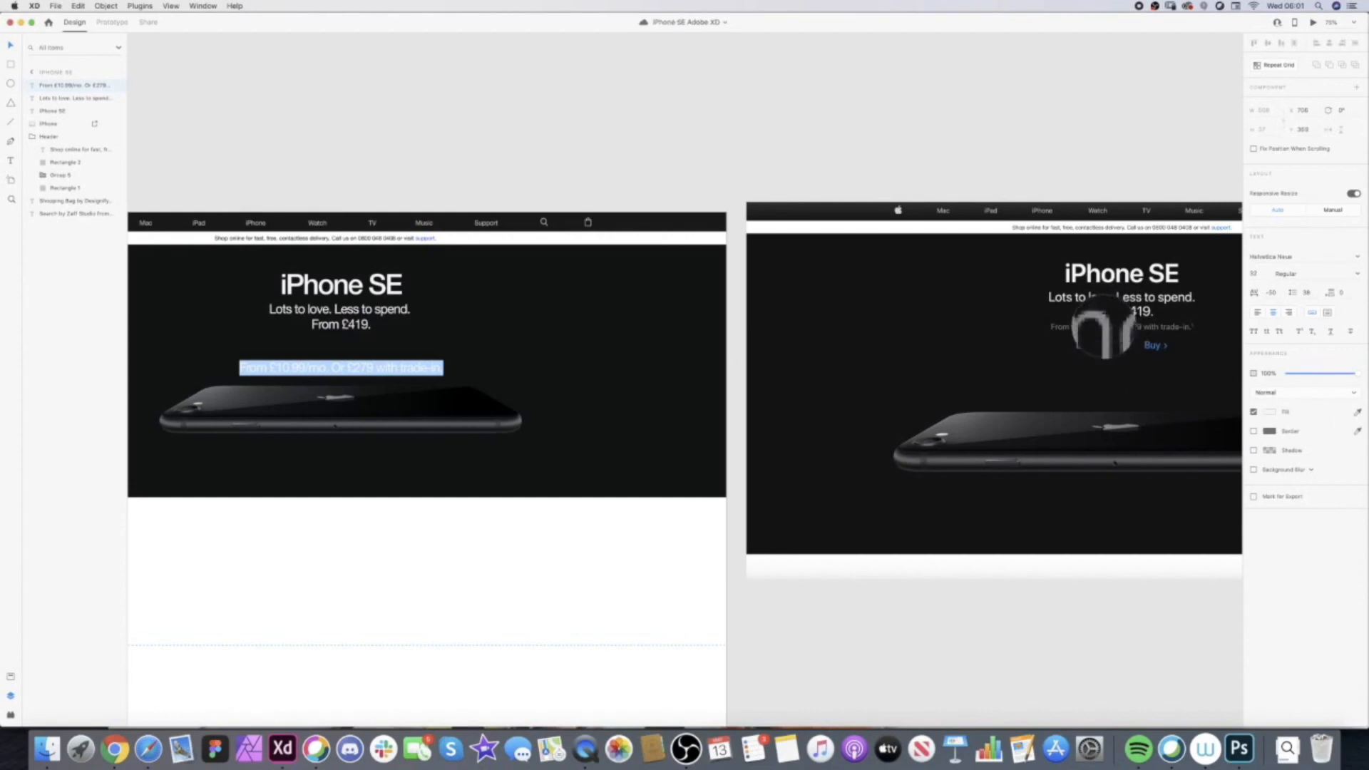
left_click(1105, 326)
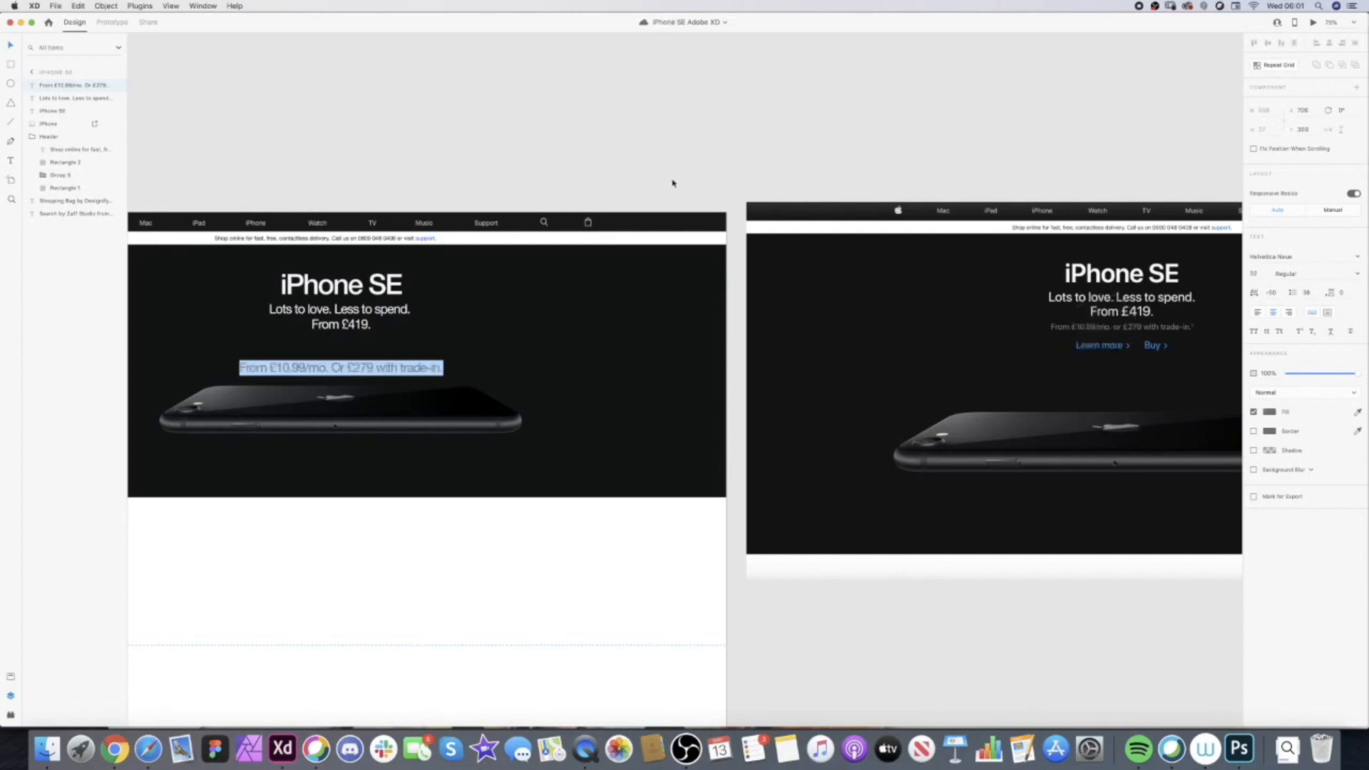
key("Escape")
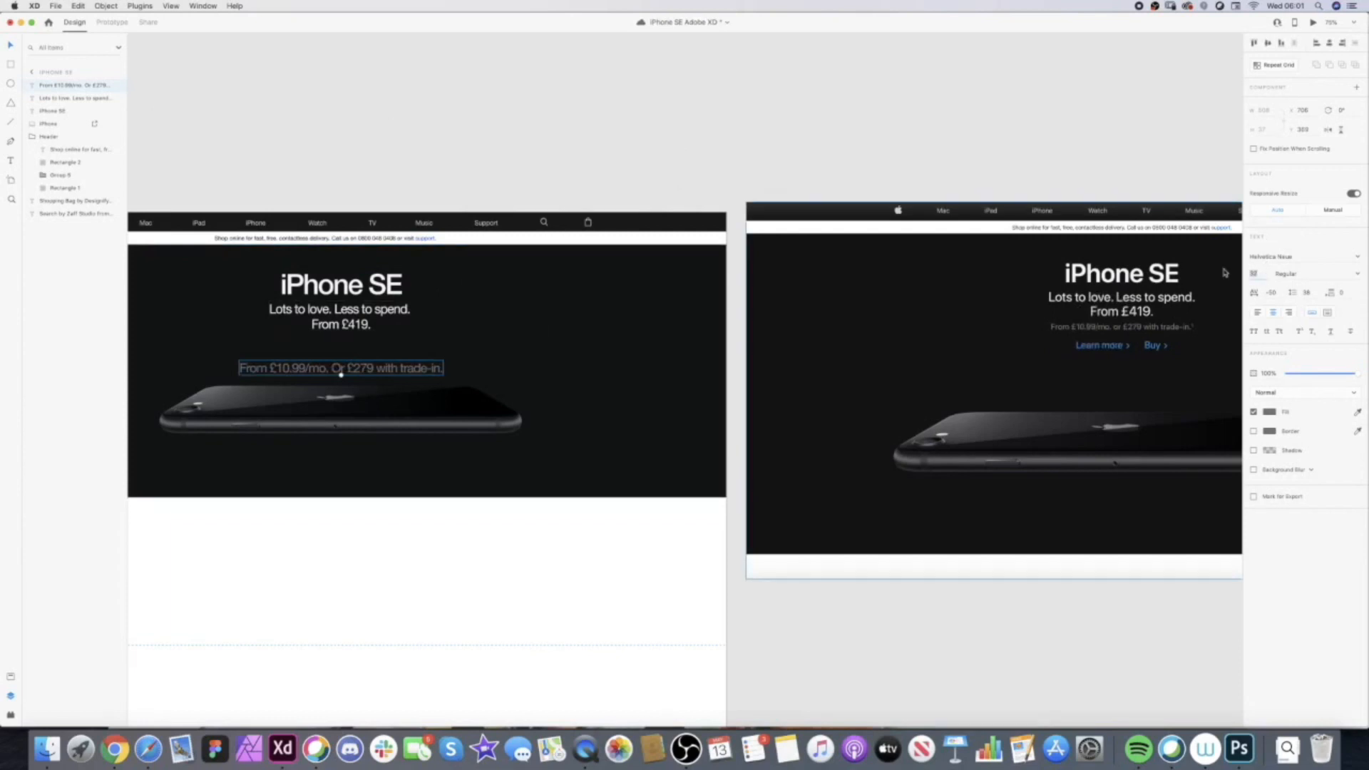
- Set the trade-in price line's font size to 21
type("16")
key("Return")
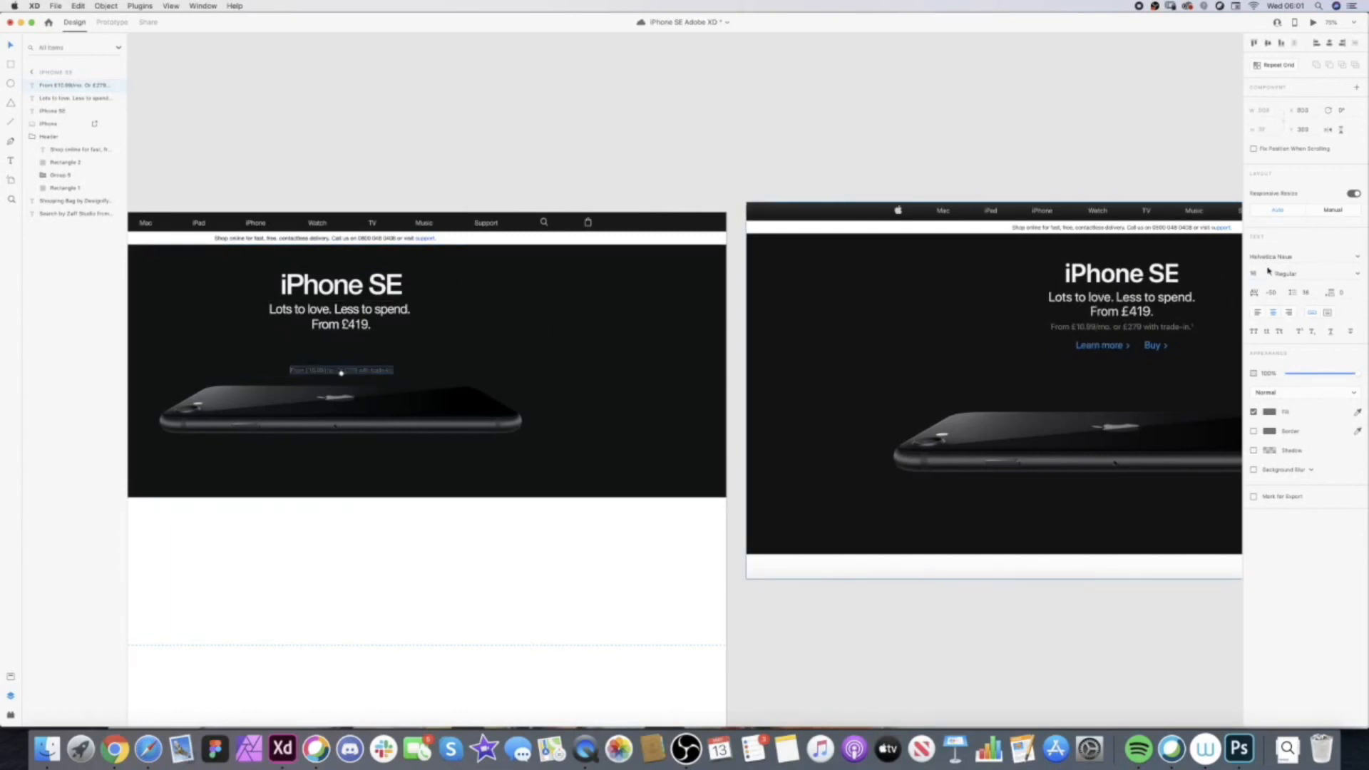
left_click_drag(1258, 274, 1234, 275)
type("21")
key("Return")
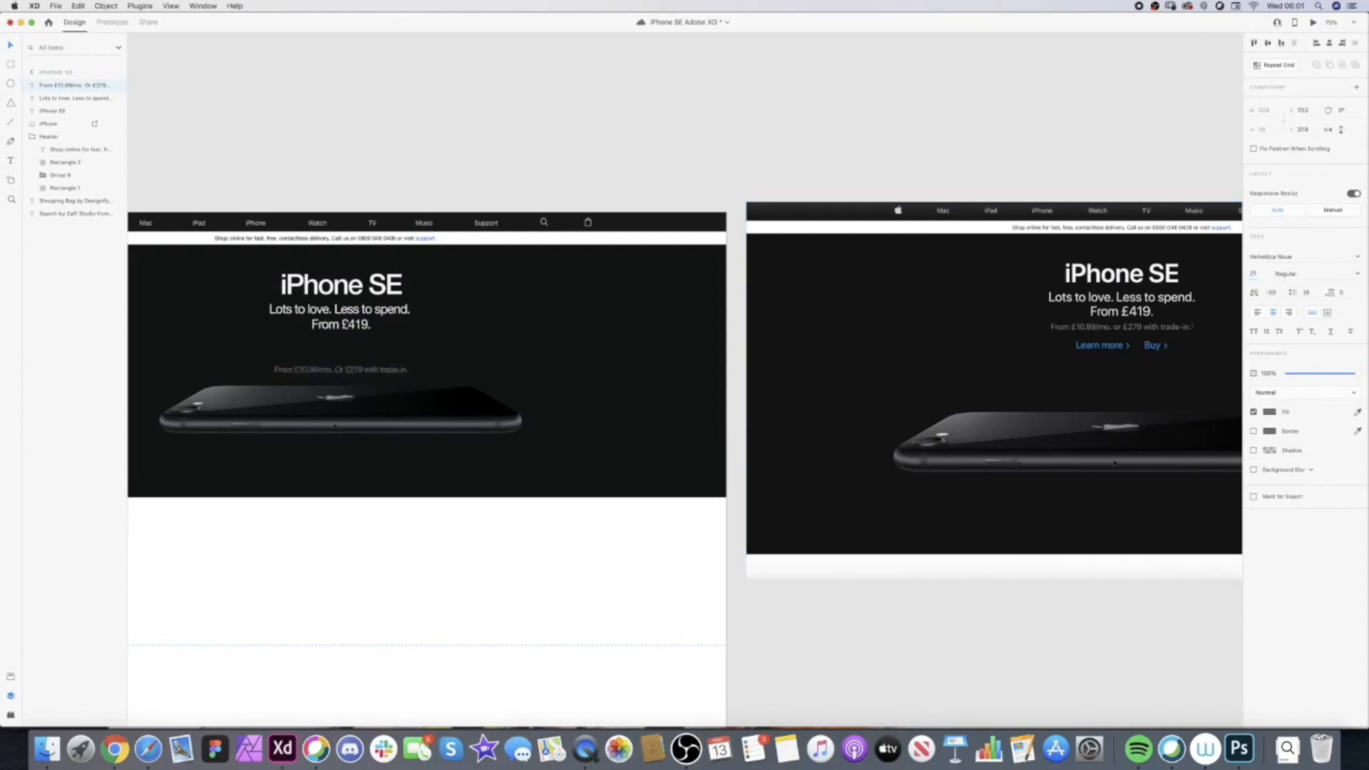
- Move the grey trade-in price line up directly beneath "From £419."
left_click(452, 182)
scroll(383, 267, "left", 2)
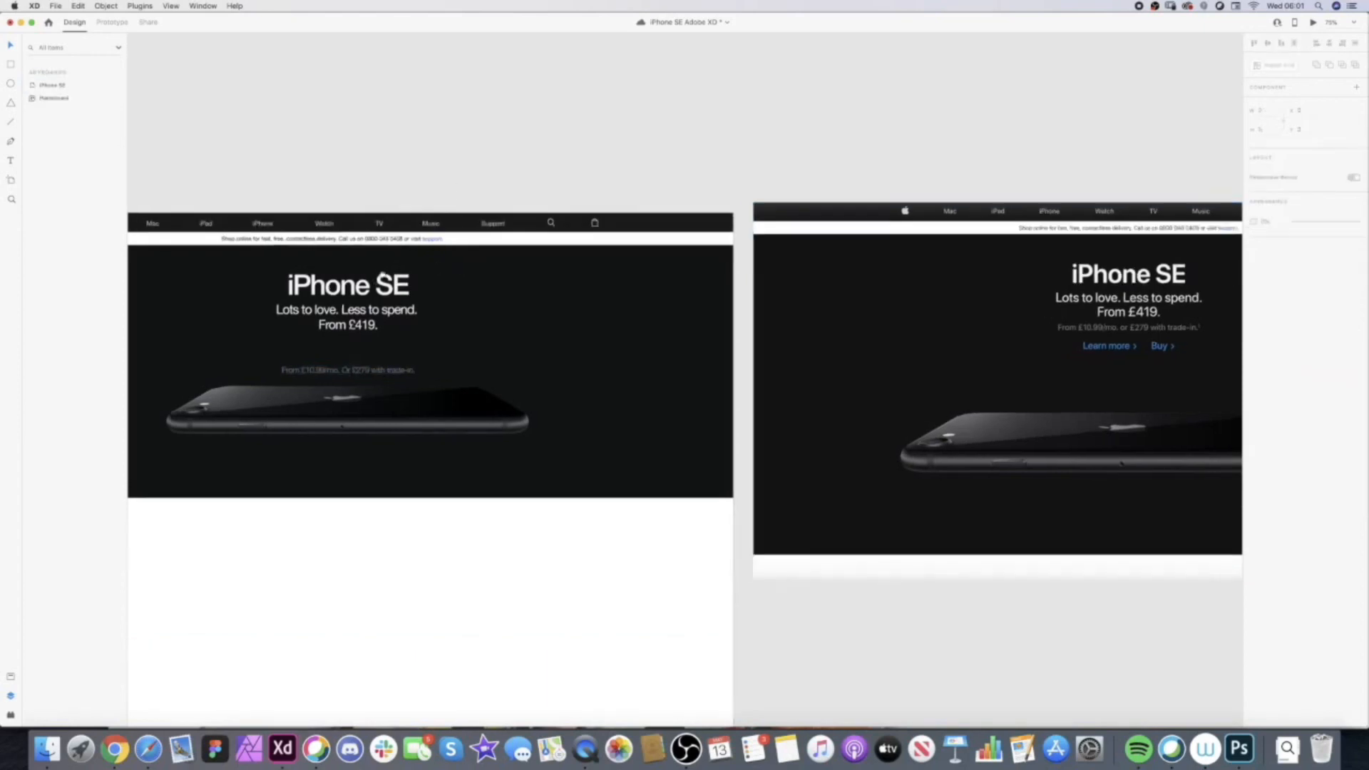
left_click_drag(421, 382, 401, 360)
left_click(455, 186)
left_click(396, 362)
scroll(392, 308, "up", 2)
scroll(395, 312, "up", 3)
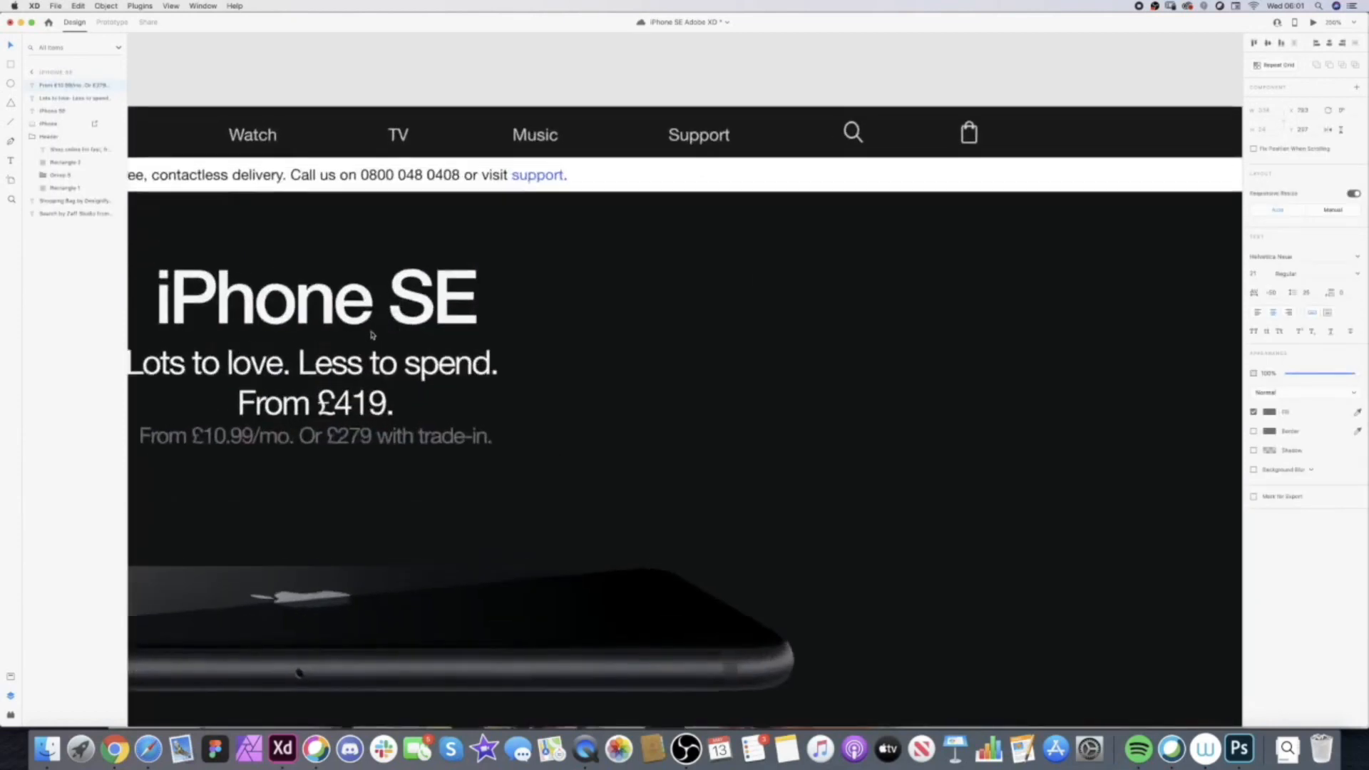
- Centre the trade-in line under the heading and leave a small gap between it and "From £419."
left_click_drag(347, 450, 349, 439)
key("shift+Down")
key("shift+Down")
key("shift+Down")
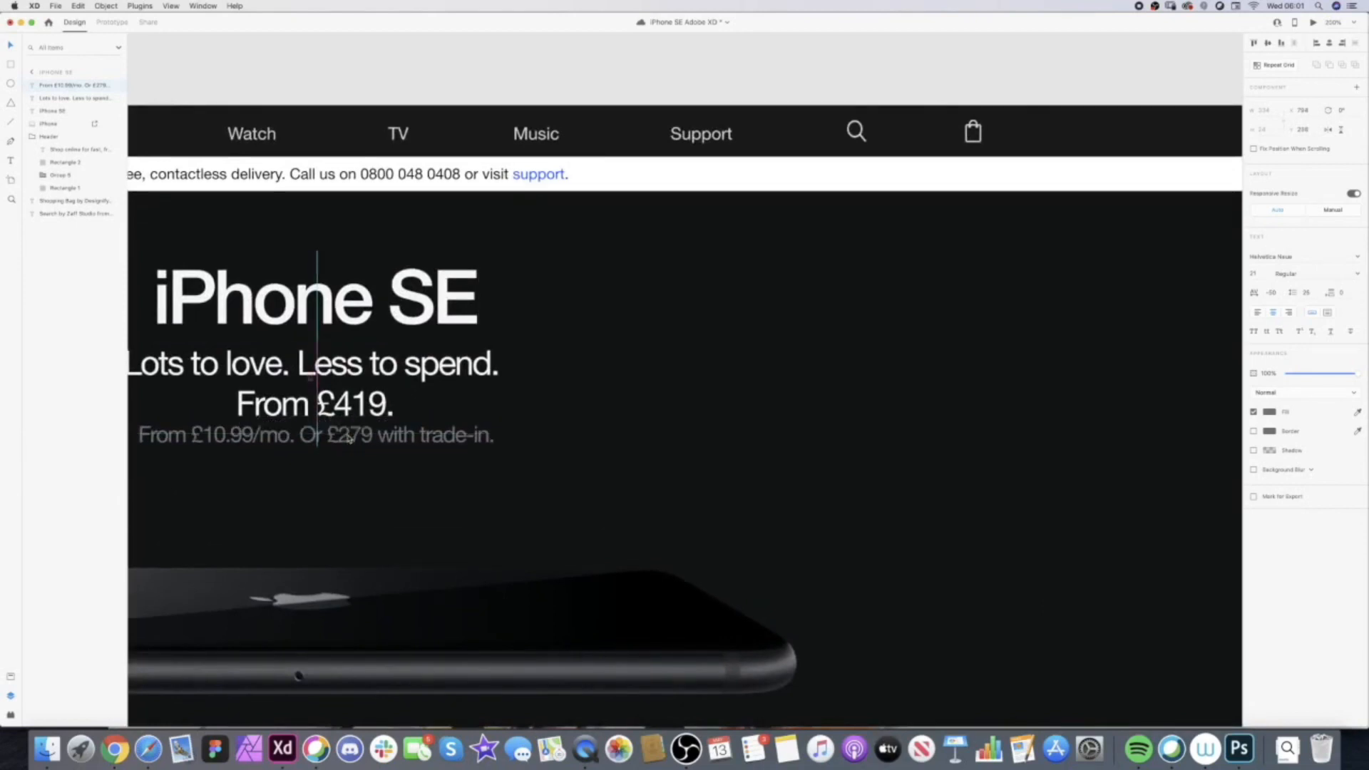
left_click_drag(380, 304, 481, 289)
left_click_drag(457, 443, 455, 443)
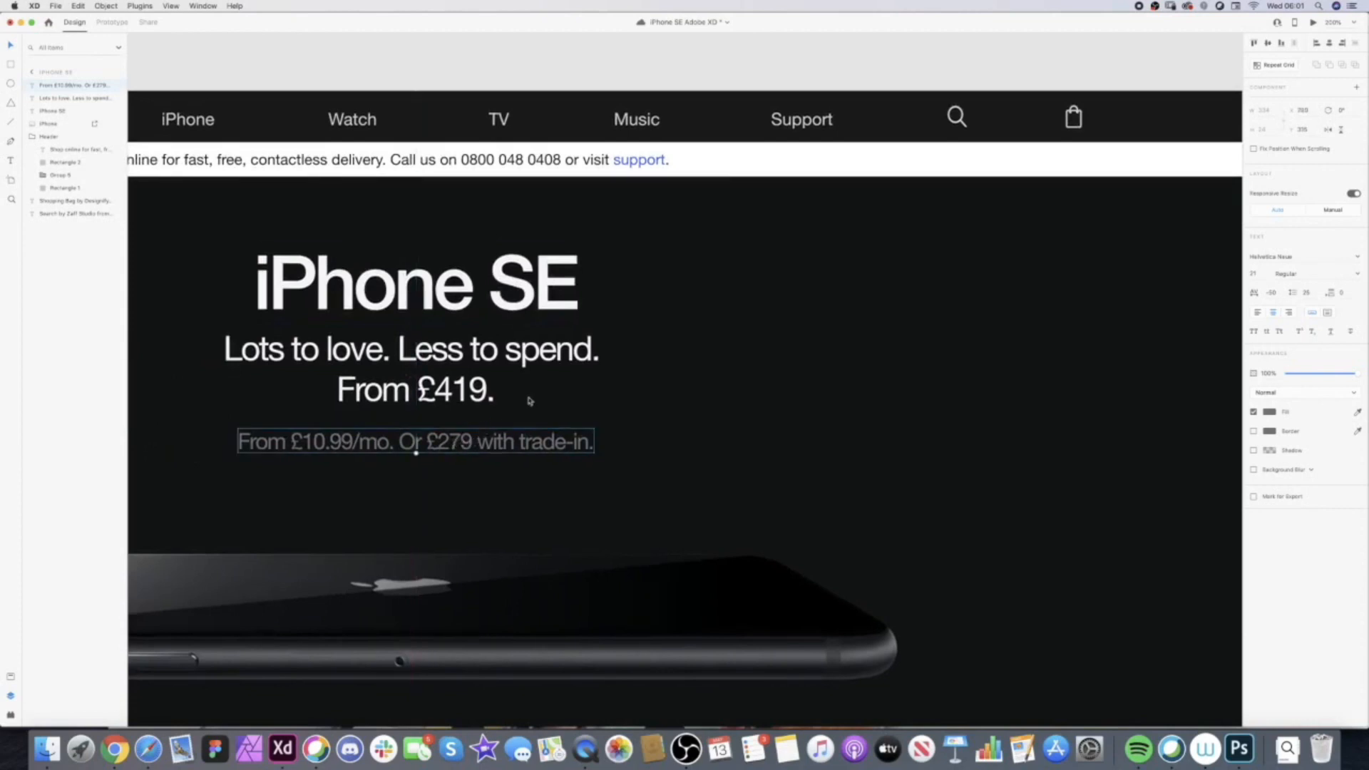
- Shift the reference screenshot slightly away from the artboard and level its header with the design's header
key("super+minus")
key("super+minus")
left_click(542, 177)
key("super+minus")
scroll(581, 267, "right", 5)
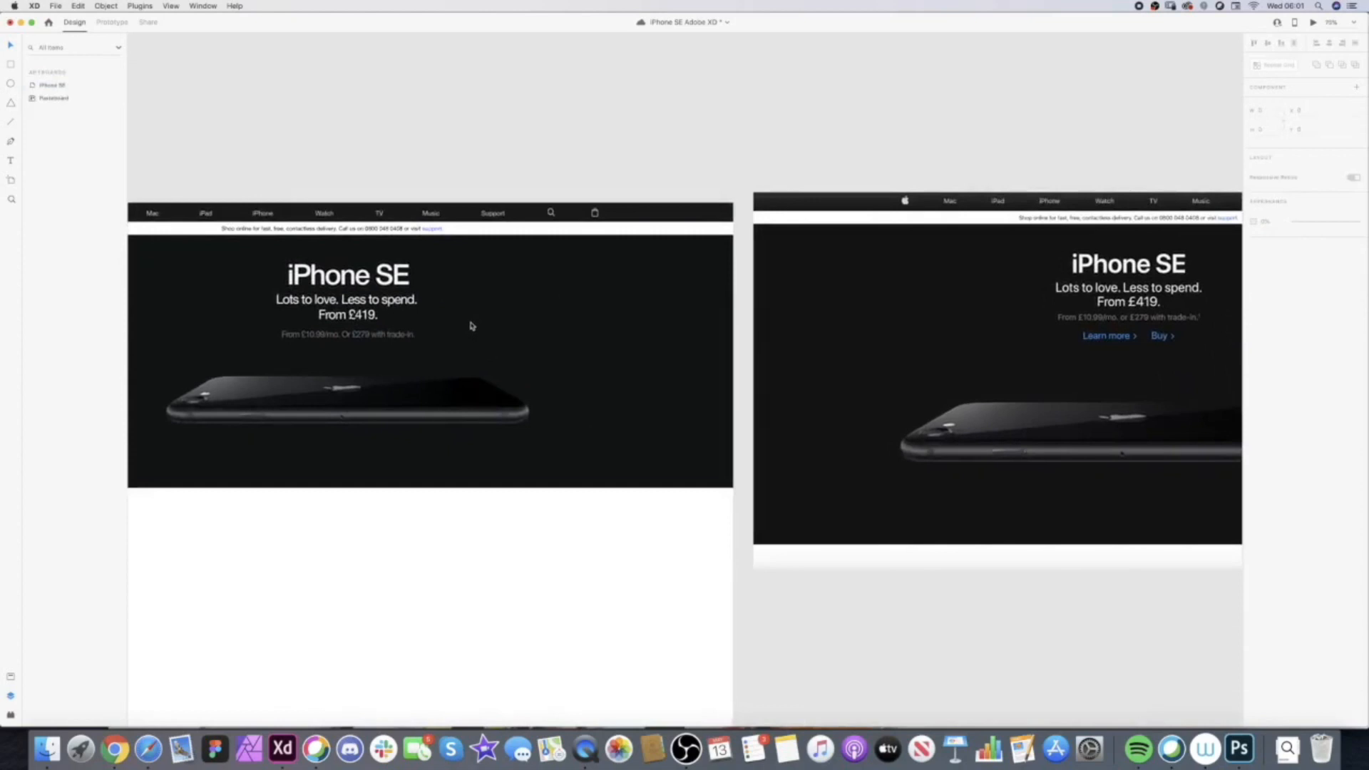
scroll(475, 319, "down", 3)
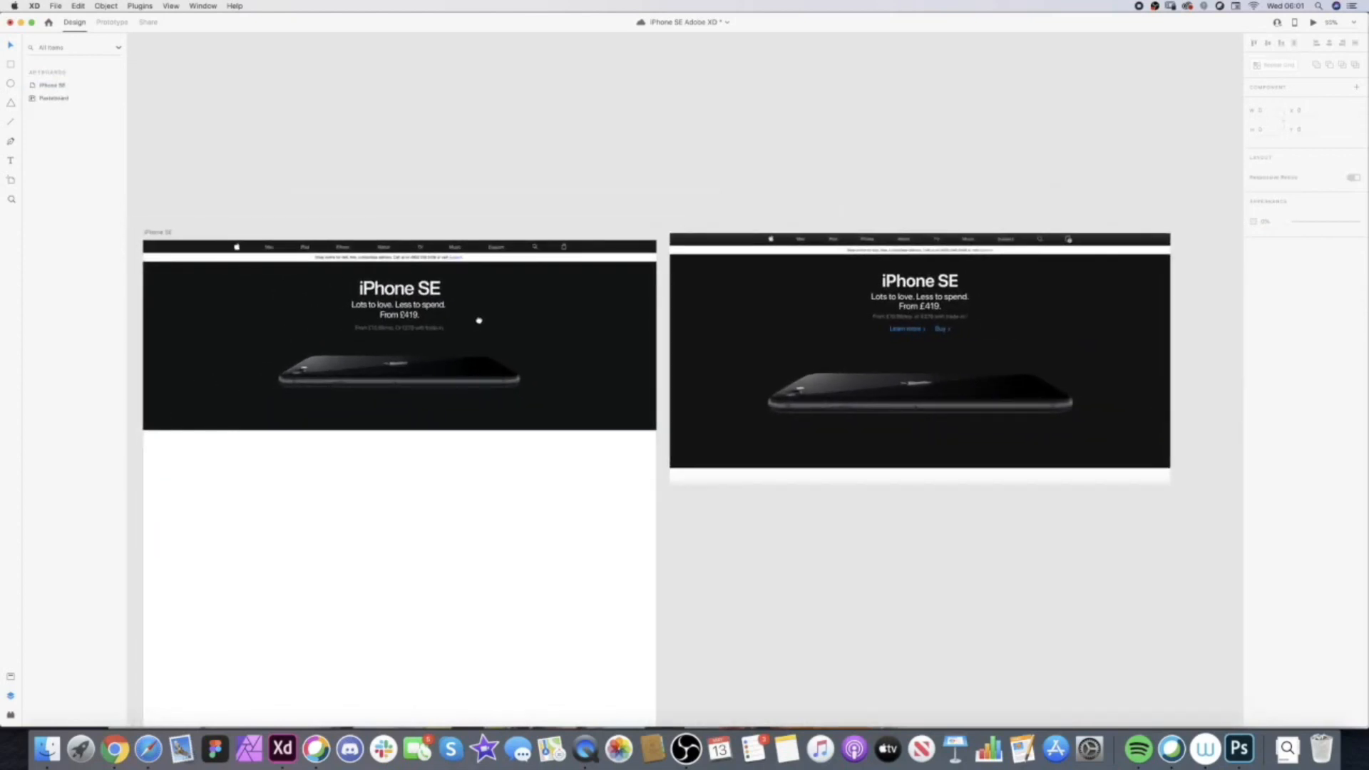
mouse_move(746, 281)
left_mouse_down()
mouse_move(279, 275)
mouse_move(165, 303)
mouse_move(231, 281)
mouse_move(686, 261)
mouse_move(783, 274)
mouse_move(767, 281)
left_mouse_up()
- Enlarge the phone image proportionally to about 800 px high, matching the hero image in the reference screenshot
left_click(490, 418)
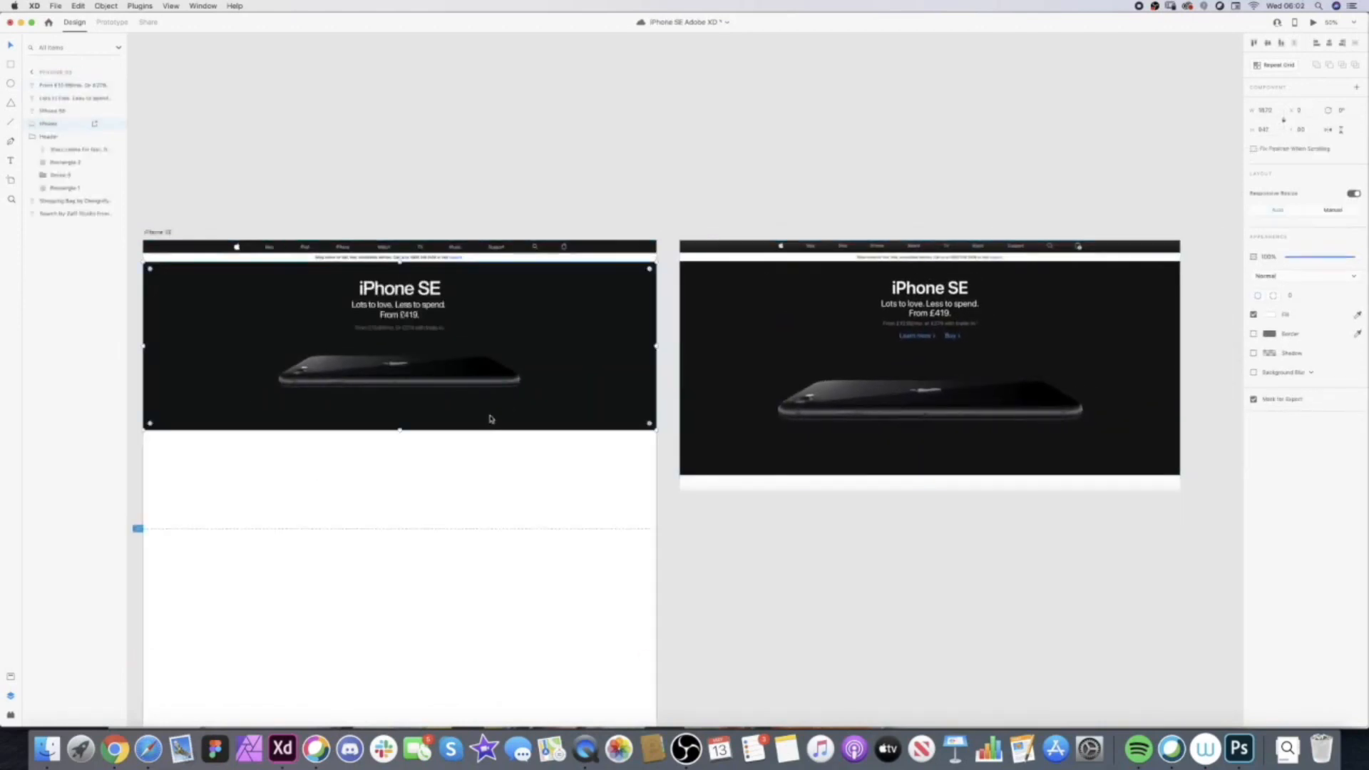
mouse_move(400, 432)
left_mouse_down()
mouse_move(443, 405)
mouse_move(400, 463)
mouse_move(406, 452)
left_mouse_up()
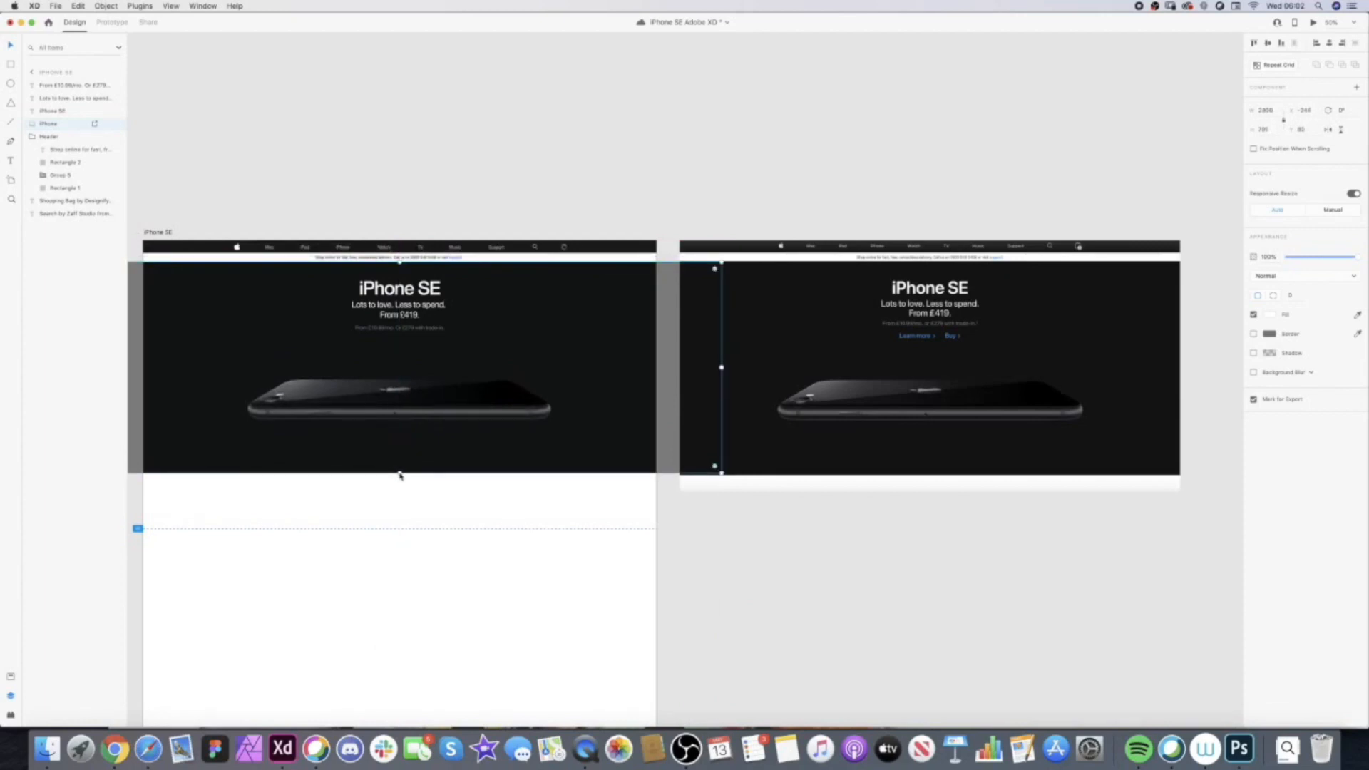
left_click_drag(401, 471, 400, 475)
scroll(199, 348, "left", 2)
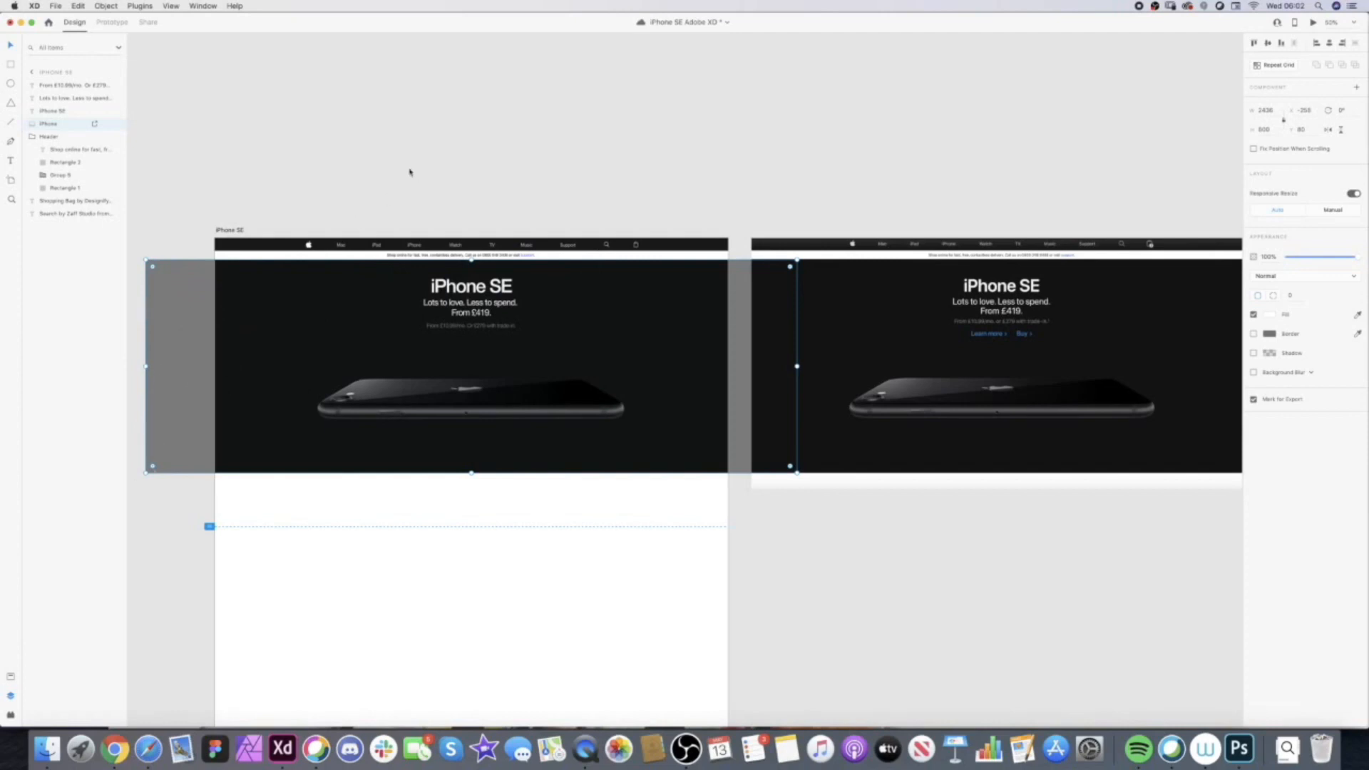
left_click(390, 156)
- Add a "Learn more" text below the trade-in line and give it a light fill sampled from the reference
scroll(628, 373, "right", 2)
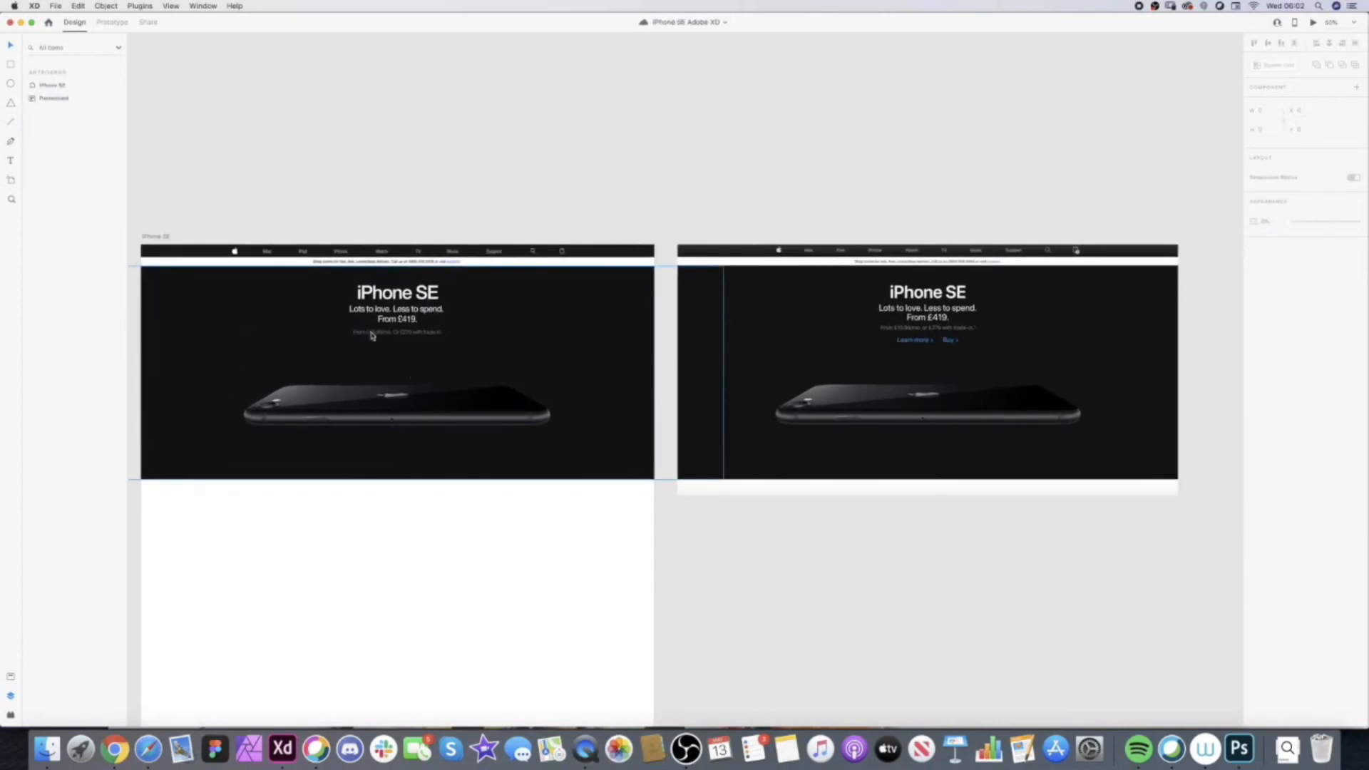
scroll(371, 337, "up", 3)
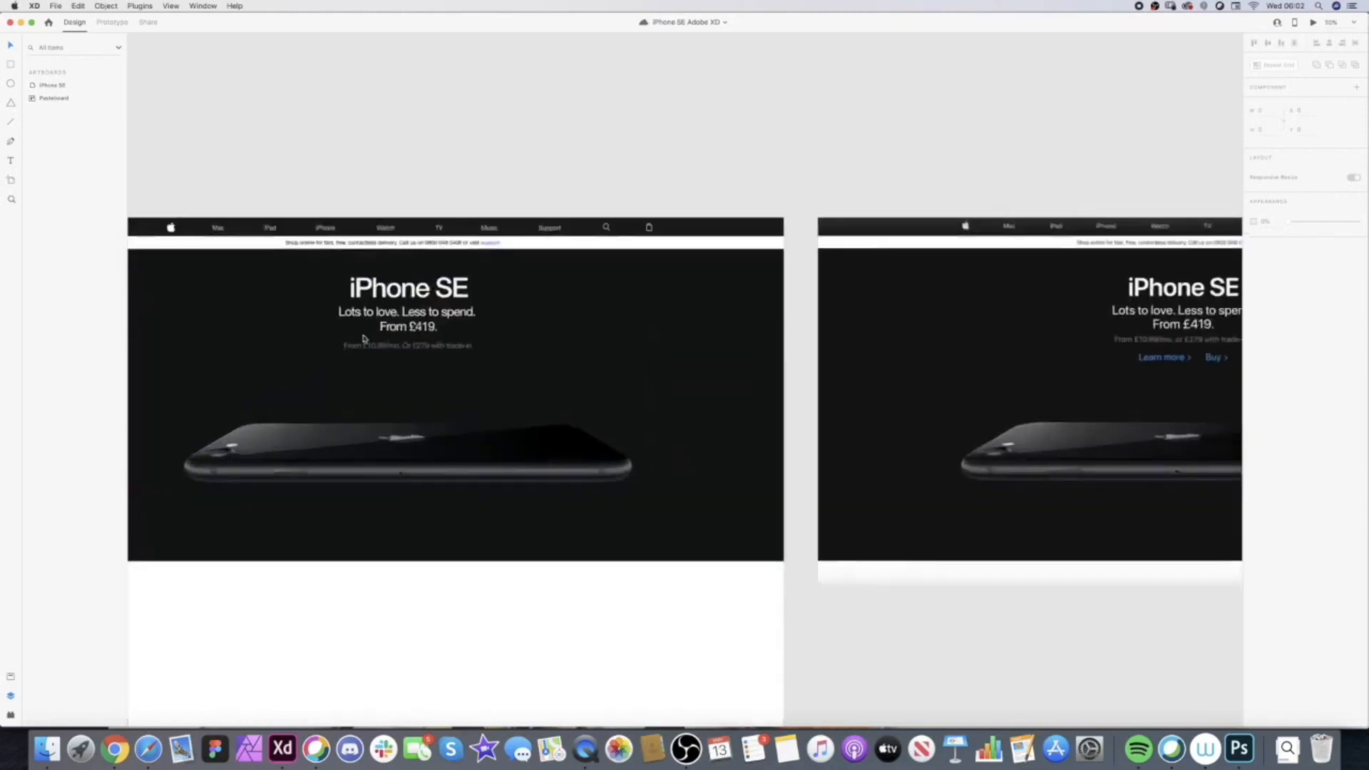
left_click(327, 368)
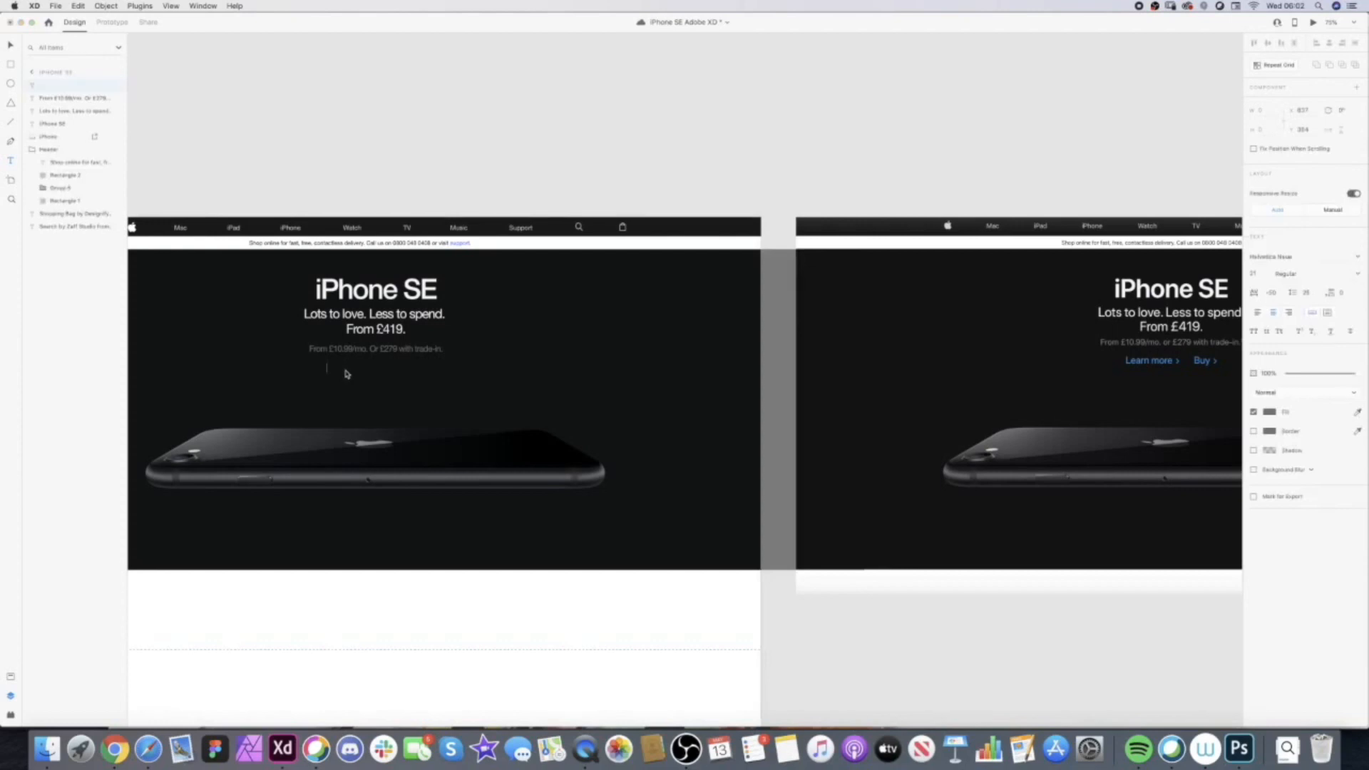
key("super+a")
left_click(1358, 412)
left_click(1039, 184)
key("Escape")
- Recolour the "Learn more" text with the blue sampled from the same link in the reference screenshot
key("super+plus")
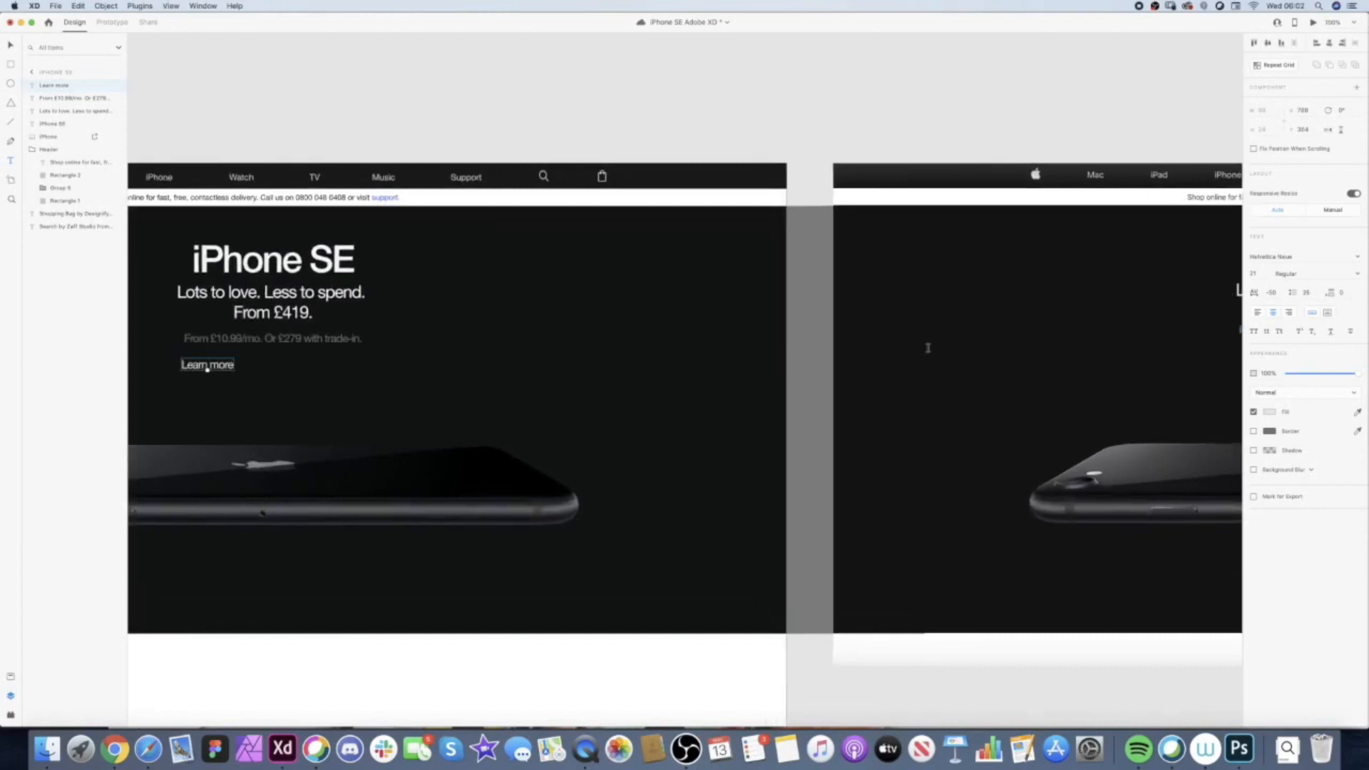
left_click_drag(1040, 355, 771, 349)
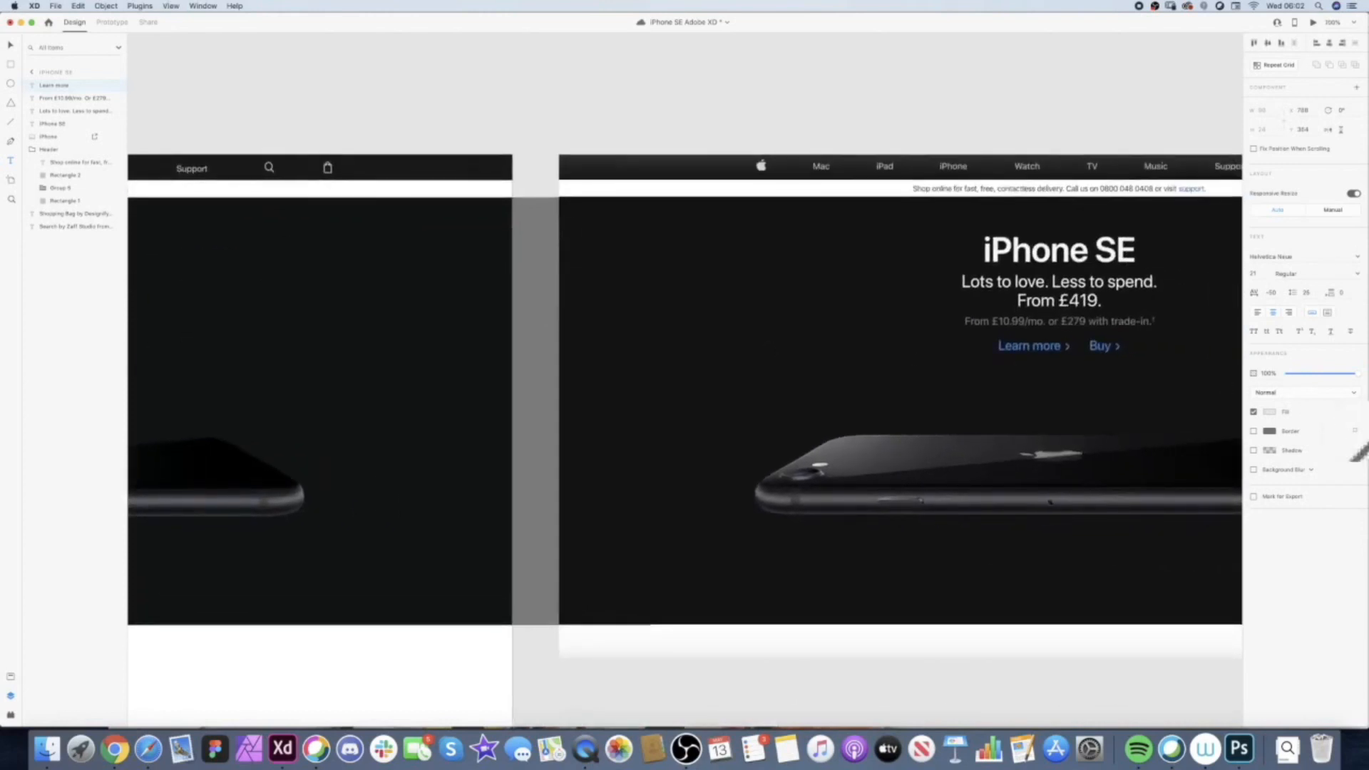
left_click(1356, 433)
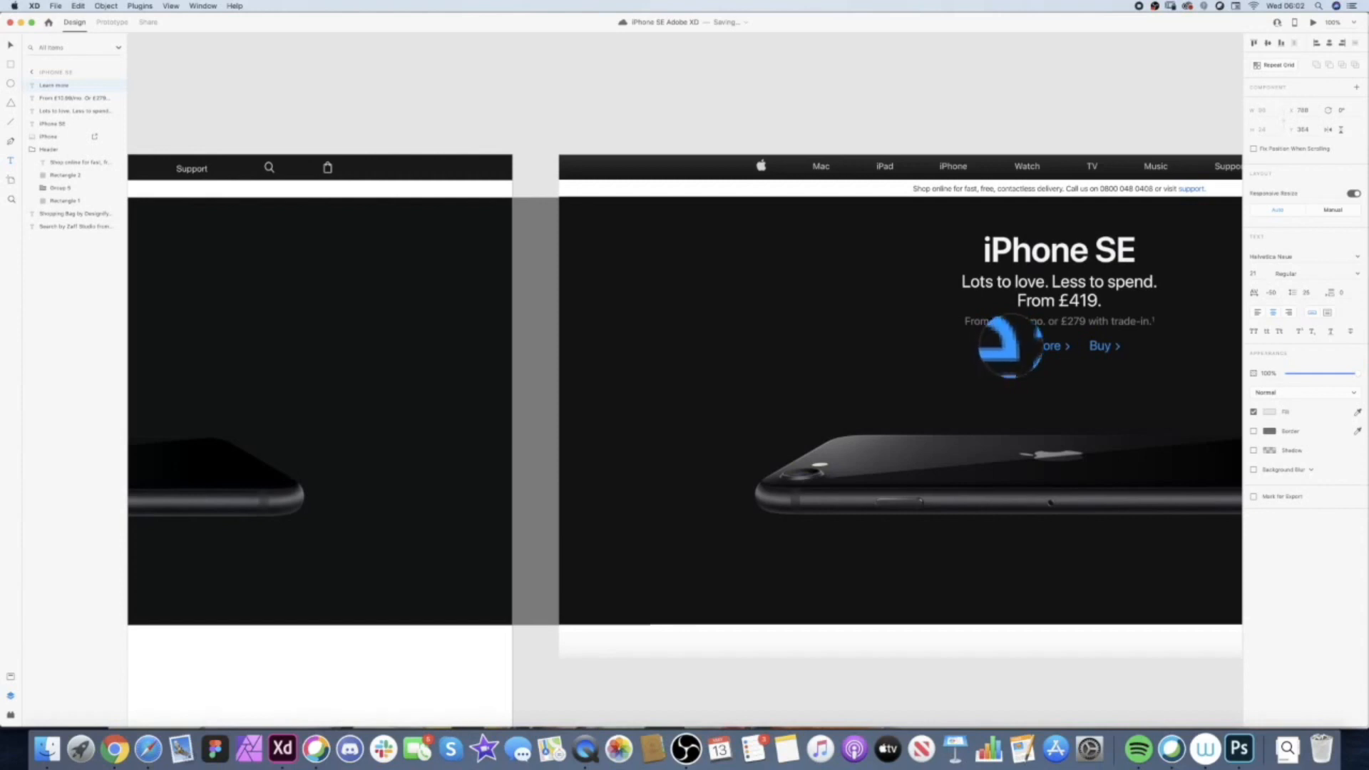
left_click(1010, 345)
left_click(752, 59)
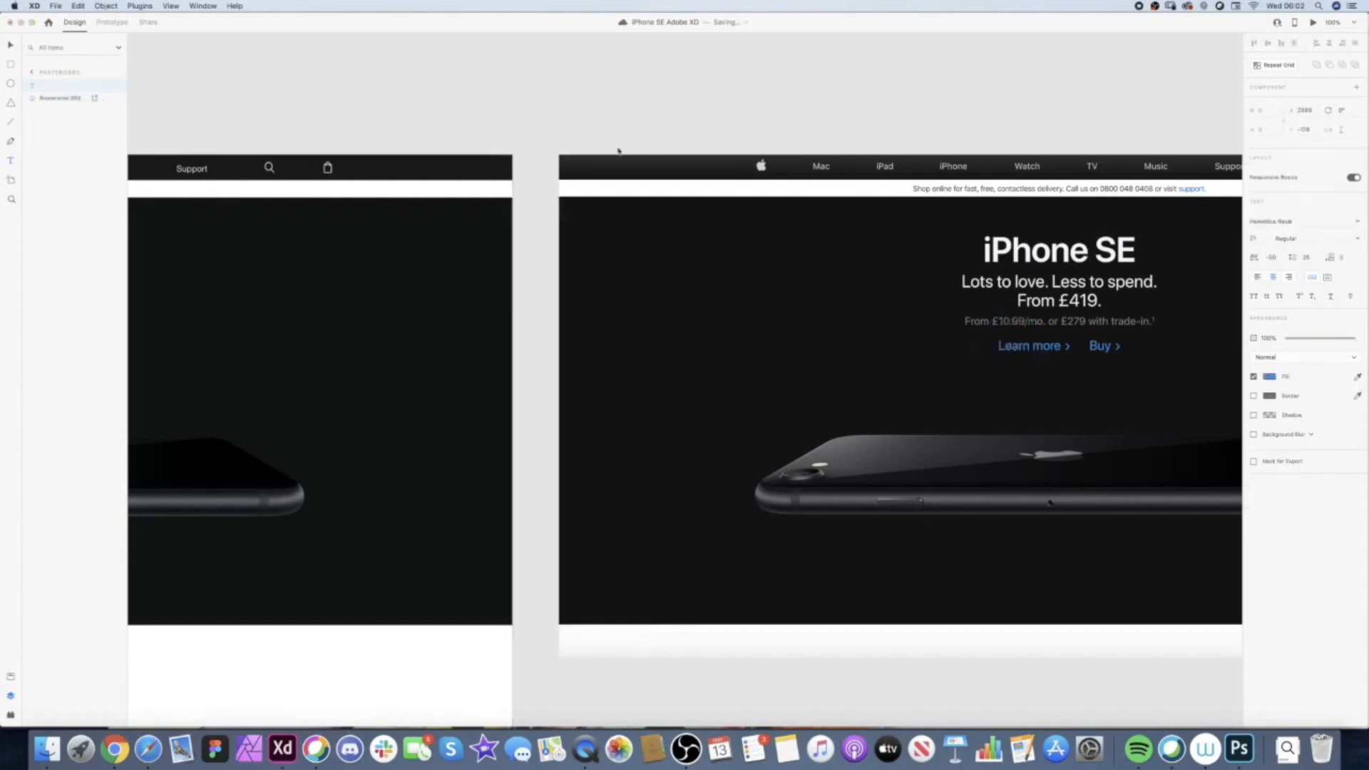
- Append a ">" arrow after "Learn more" in the blue link text and deselect it
left_click_drag(510, 110, 799, 111)
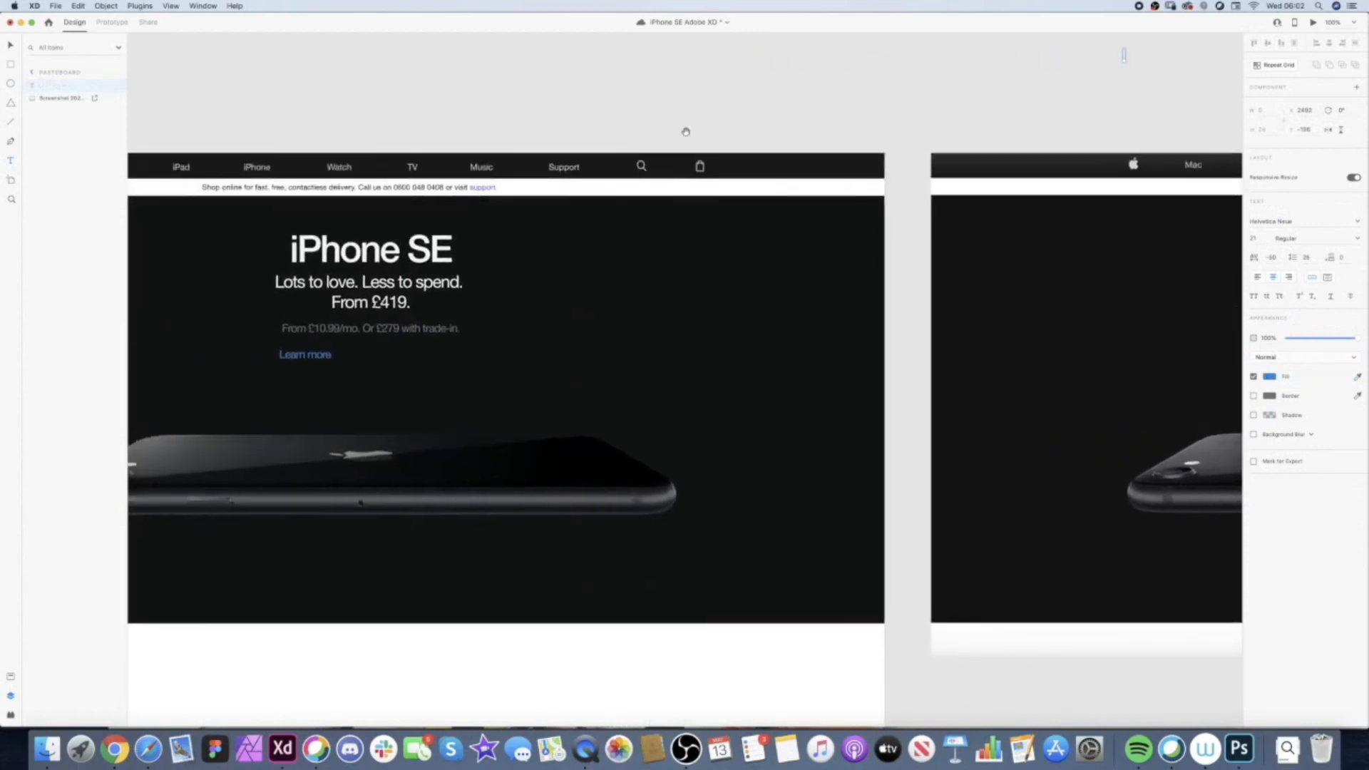
double_click(324, 359)
key("Right")
type(">")
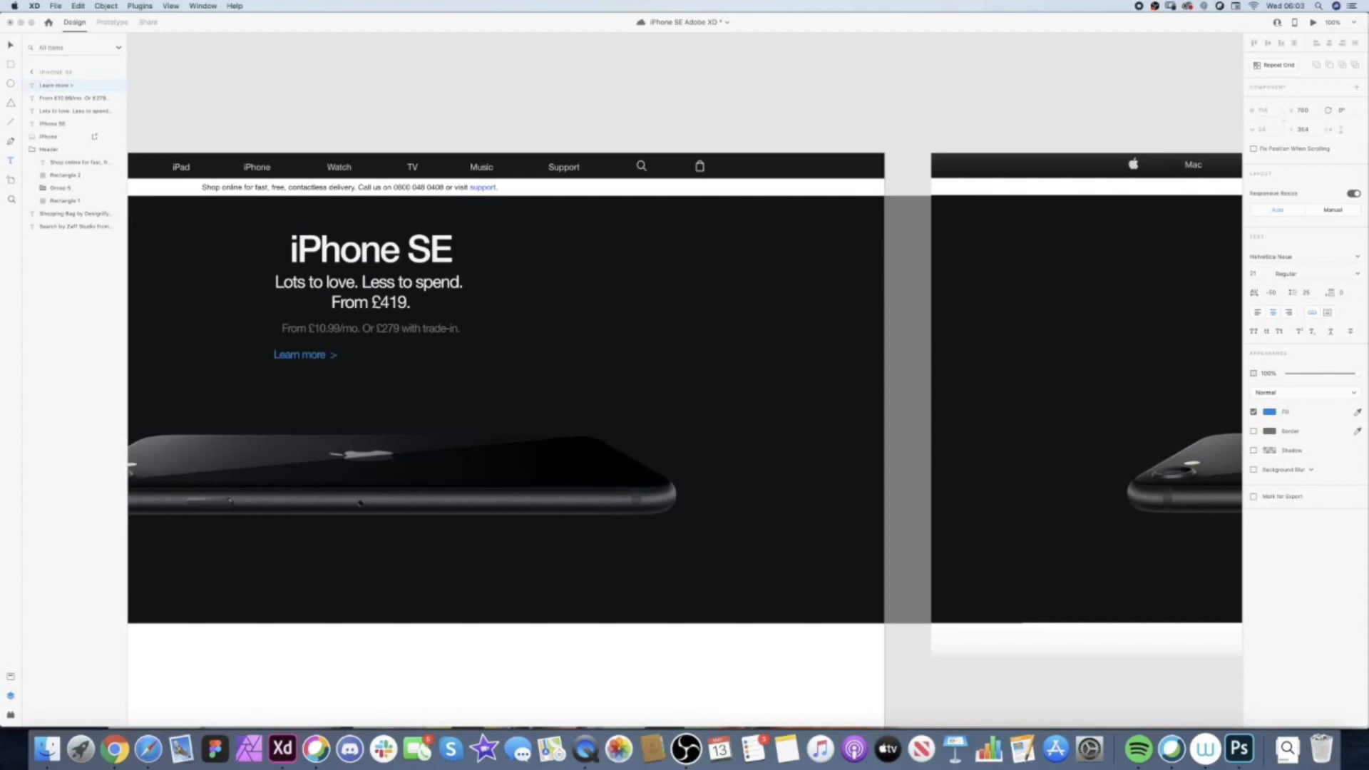
left_click(11, 45)
left_click(385, 85)
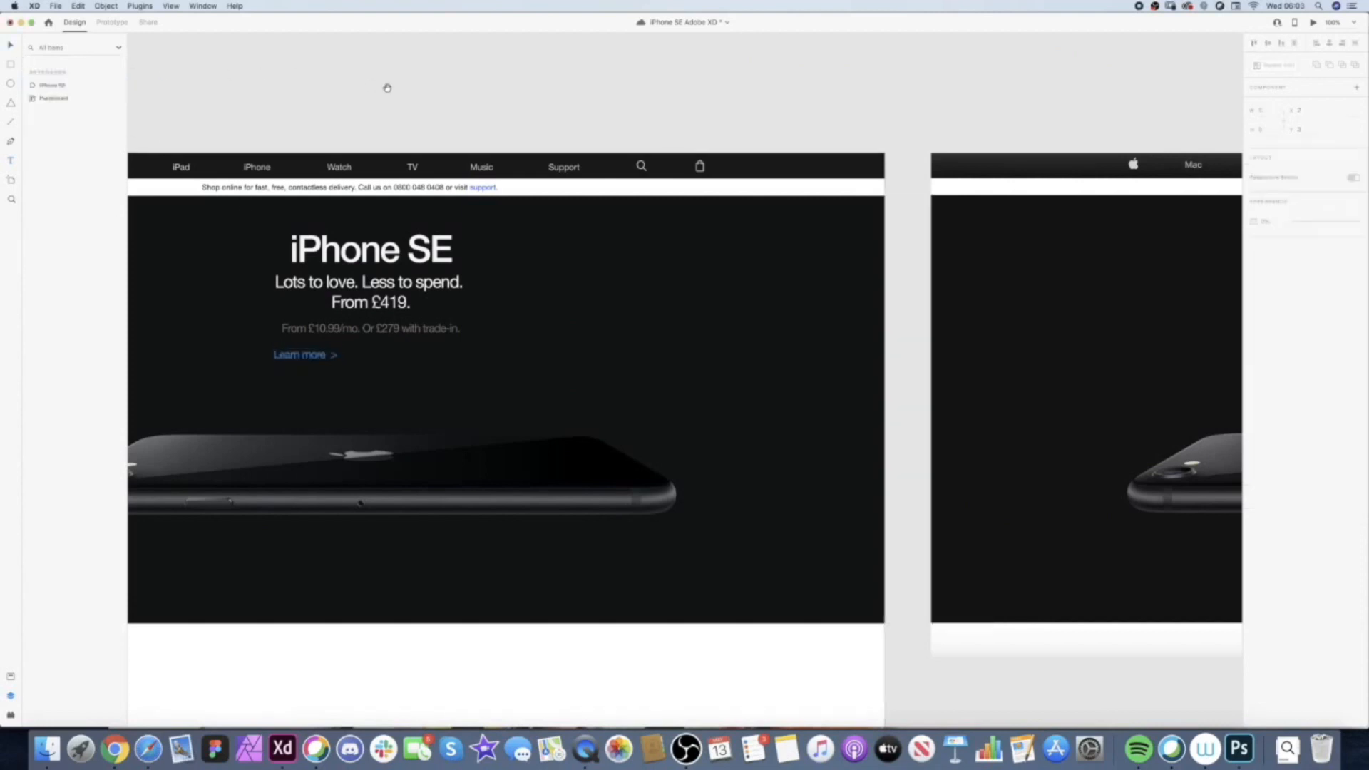
- Examine the "Learn more" and "Buy" links in the reference screenshot up close and compare them with the artboard's link
scroll(385, 87, "down", 3)
scroll(519, 199, "right", 2)
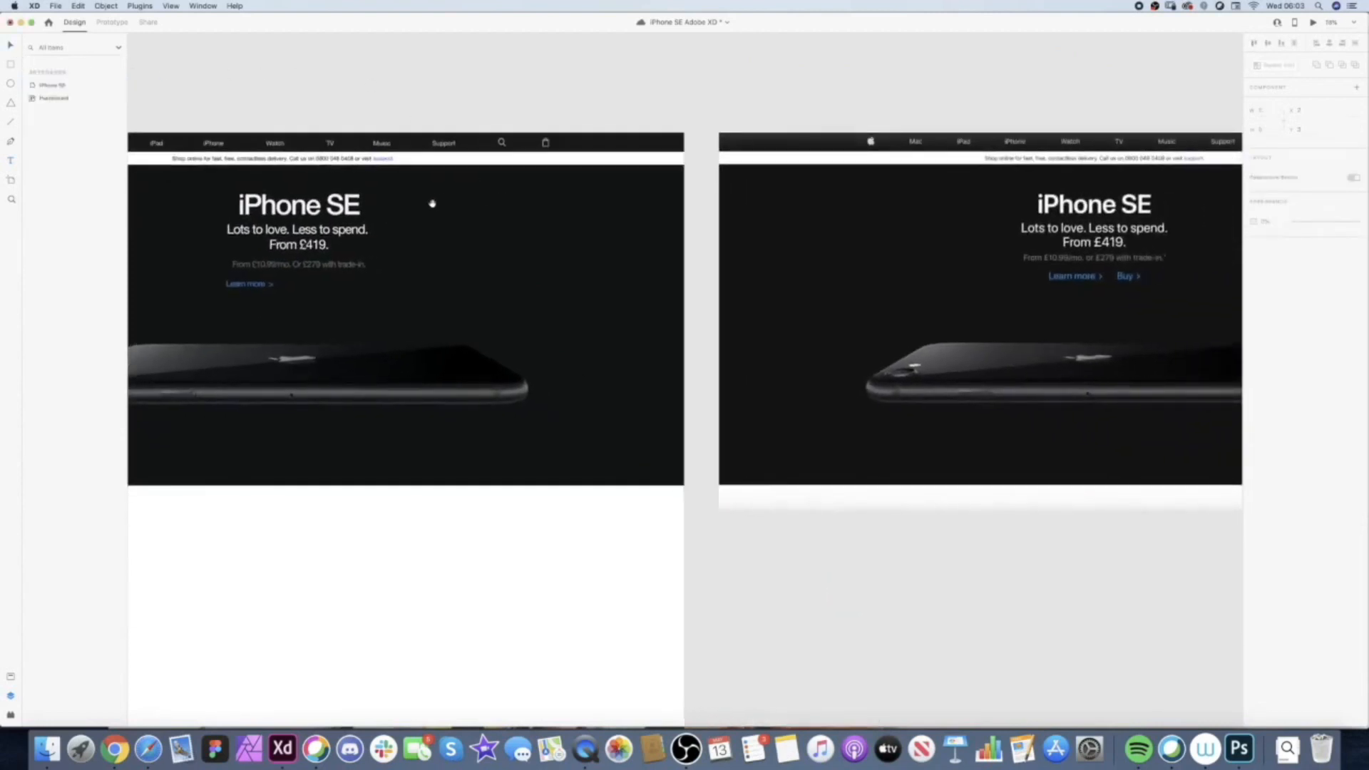
left_click(262, 287)
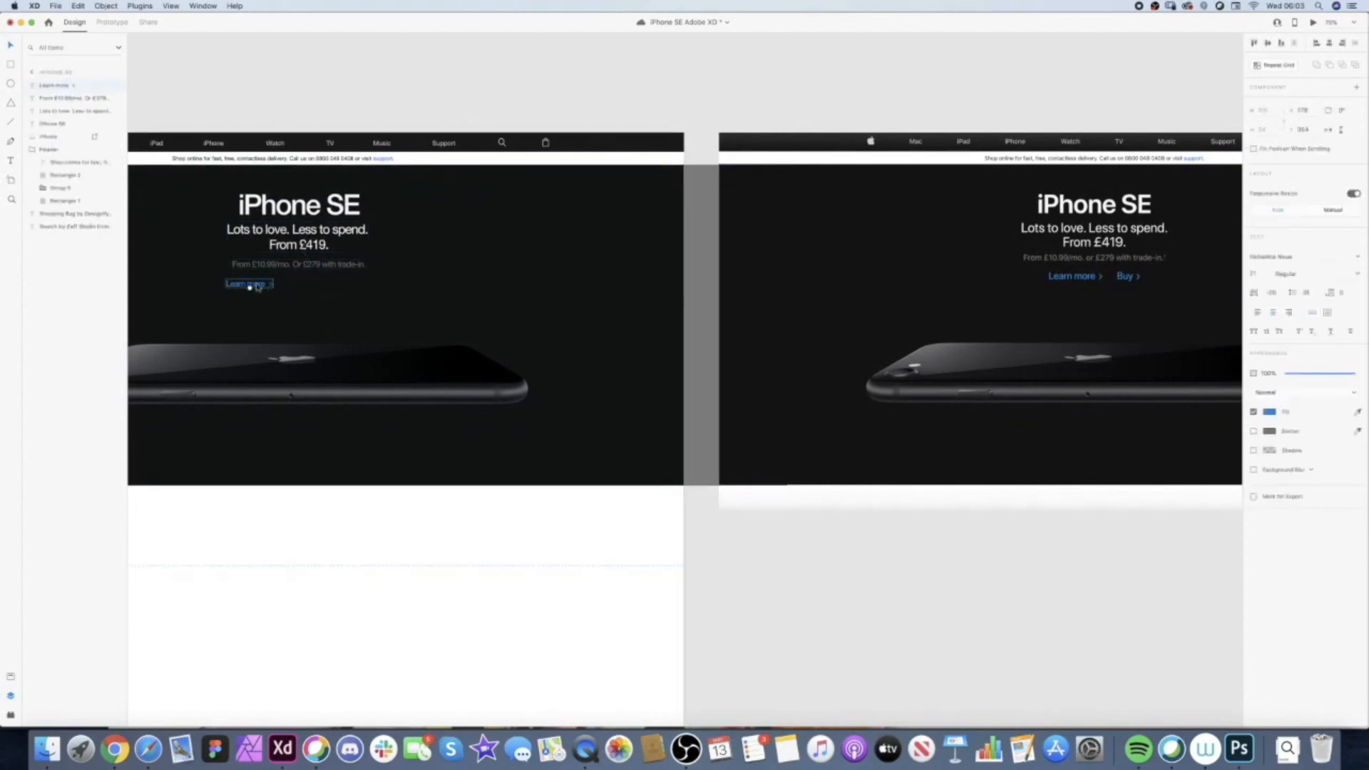
left_click(376, 113)
left_click(275, 294, "super")
left_click_drag(861, 234, 323, 301)
left_click_drag(864, 285, 578, 277)
left_click(564, 328, "super")
left_click(565, 328, "super")
left_click(564, 329, "super")
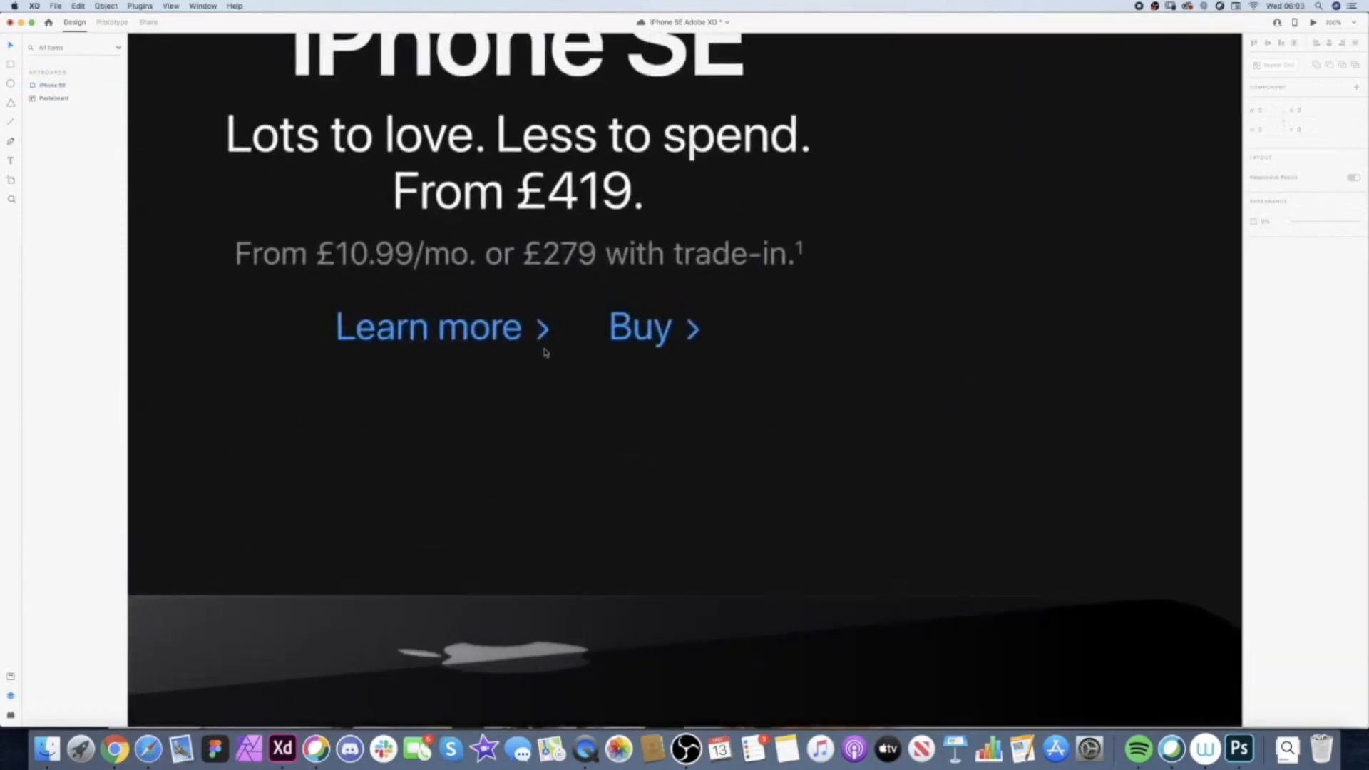
left_click(540, 337, "super")
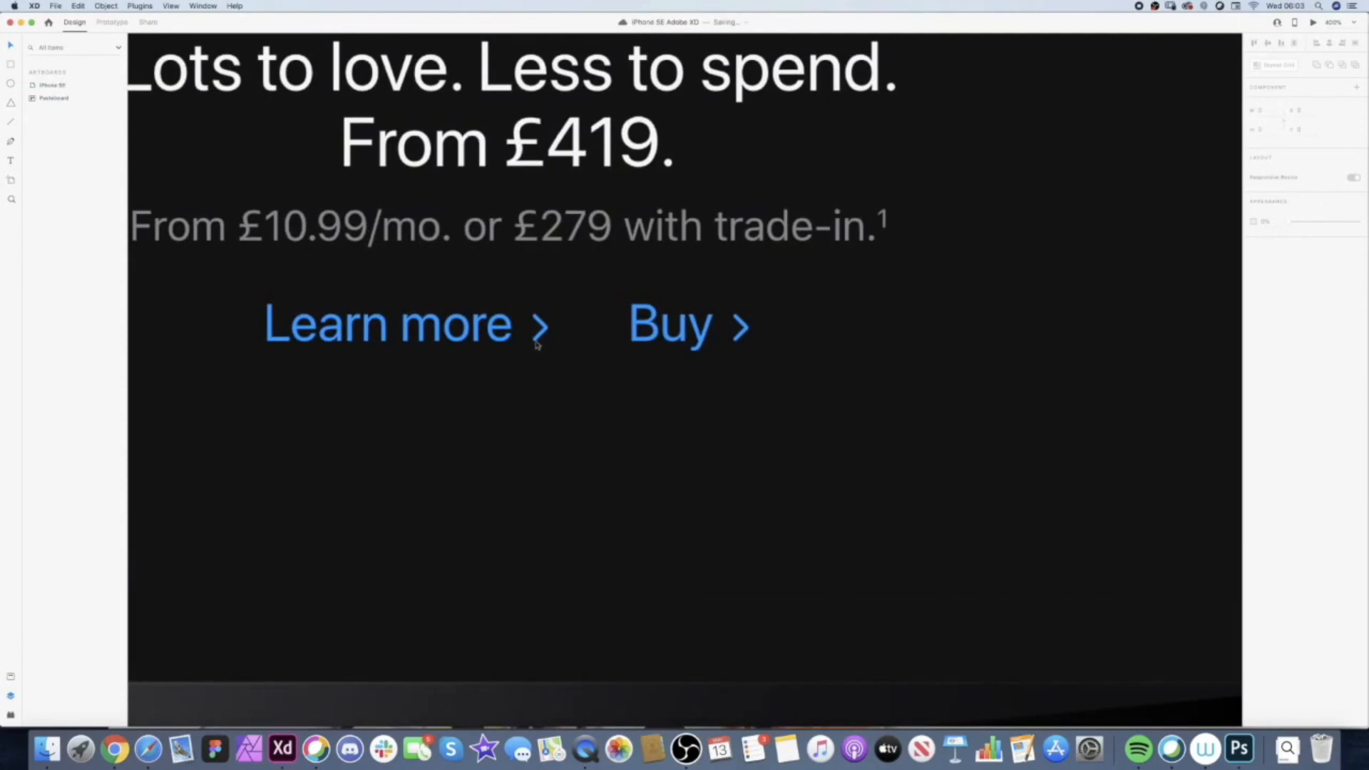
left_click(528, 347, "alt")
left_click(529, 347, "alt")
left_click(528, 347, "alt")
left_click(528, 348, "alt")
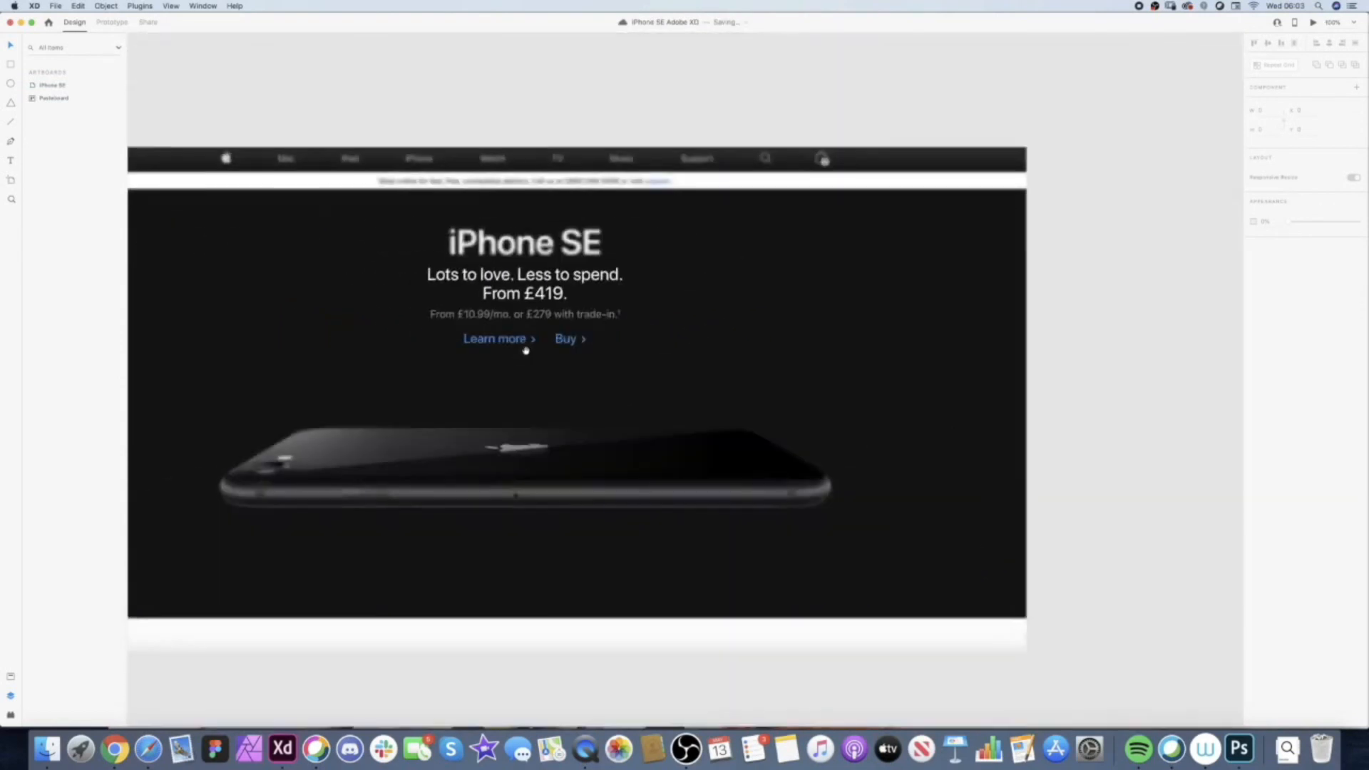
left_click_drag(480, 358, 647, 322)
scroll(648, 321, "left", 10)
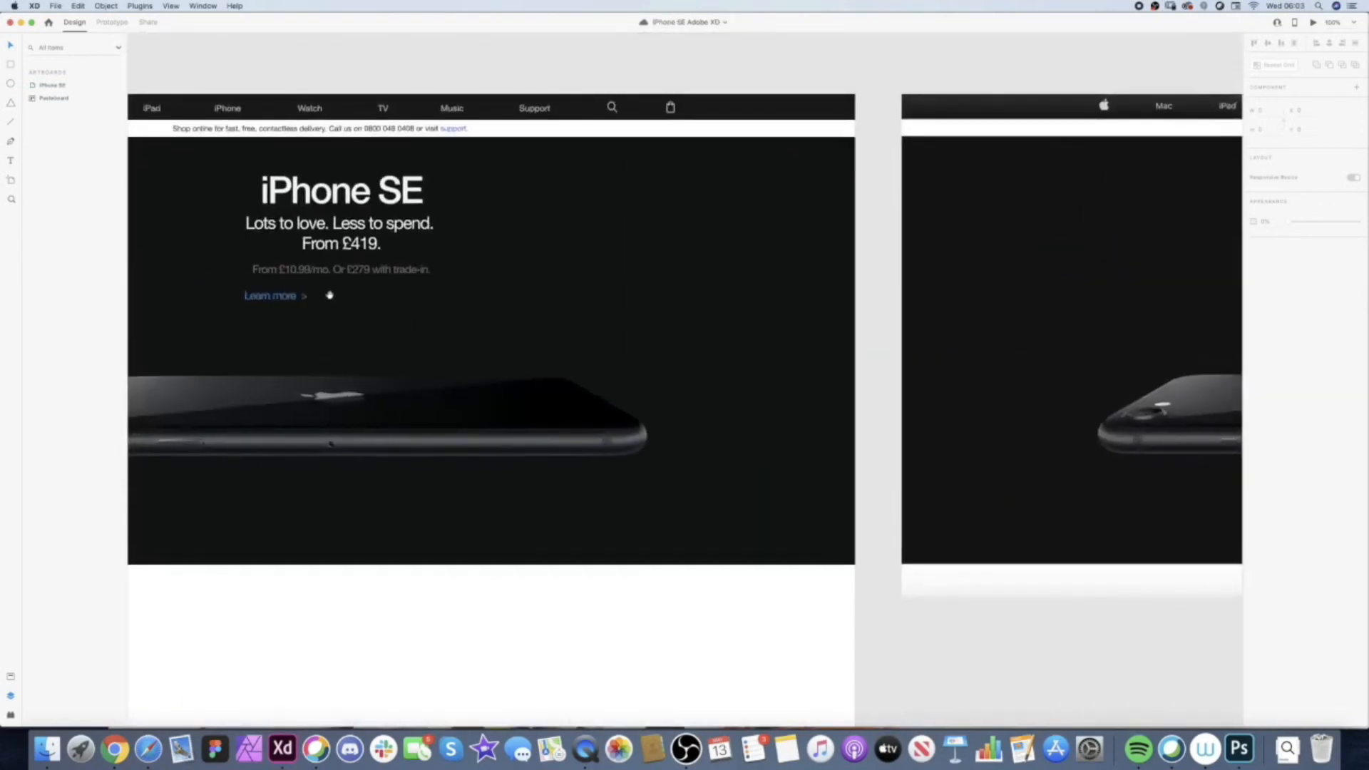
- Duplicate the blue "Learn more >" link beside the original and change the copy's text to "Buy >"
double_click(287, 302)
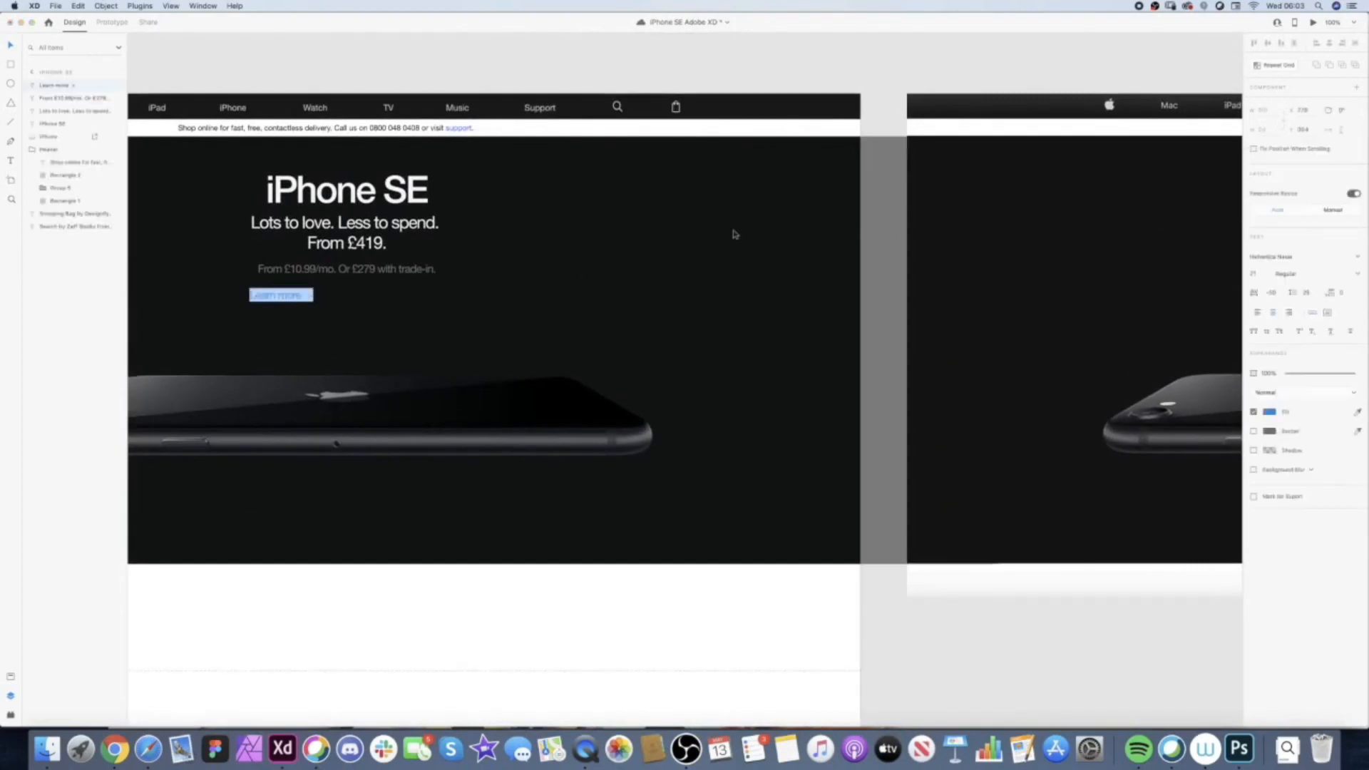
left_click(426, 65)
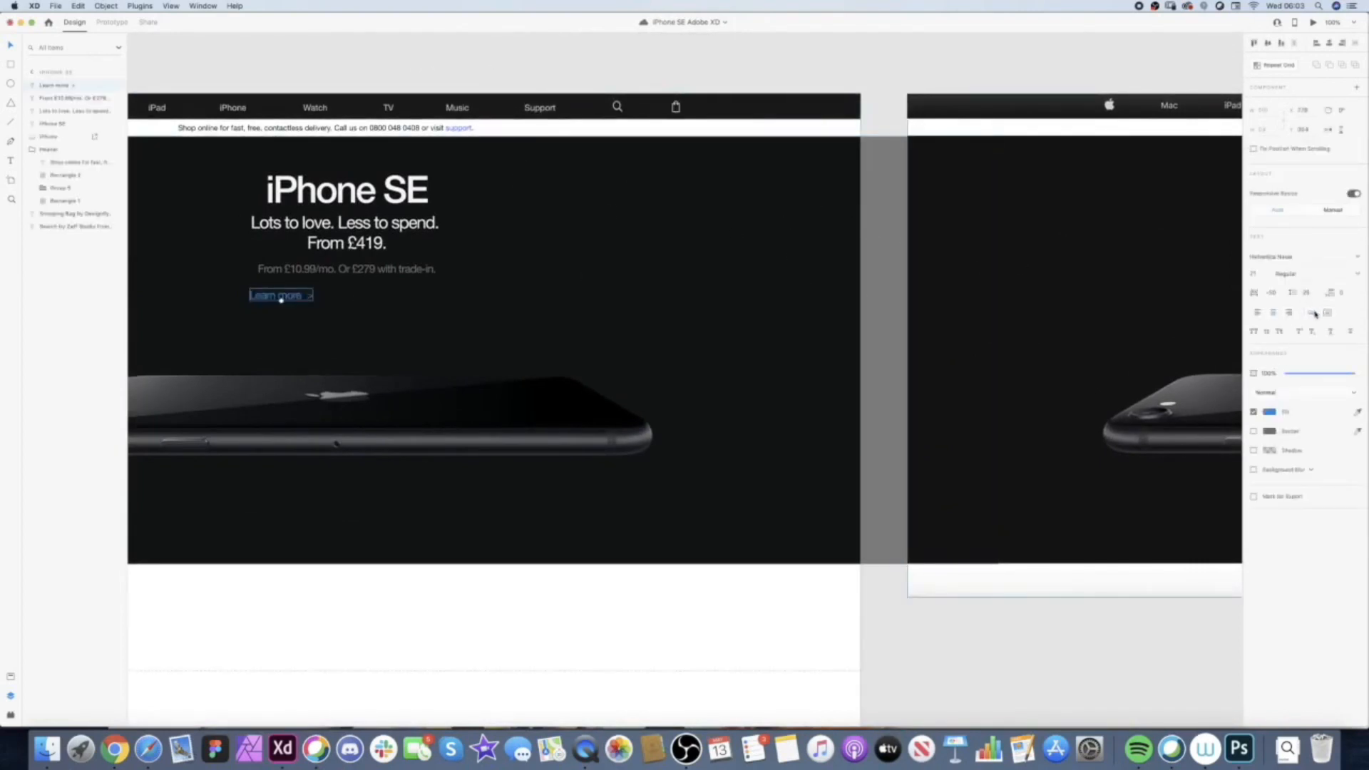
scroll(397, 135, "down", 3)
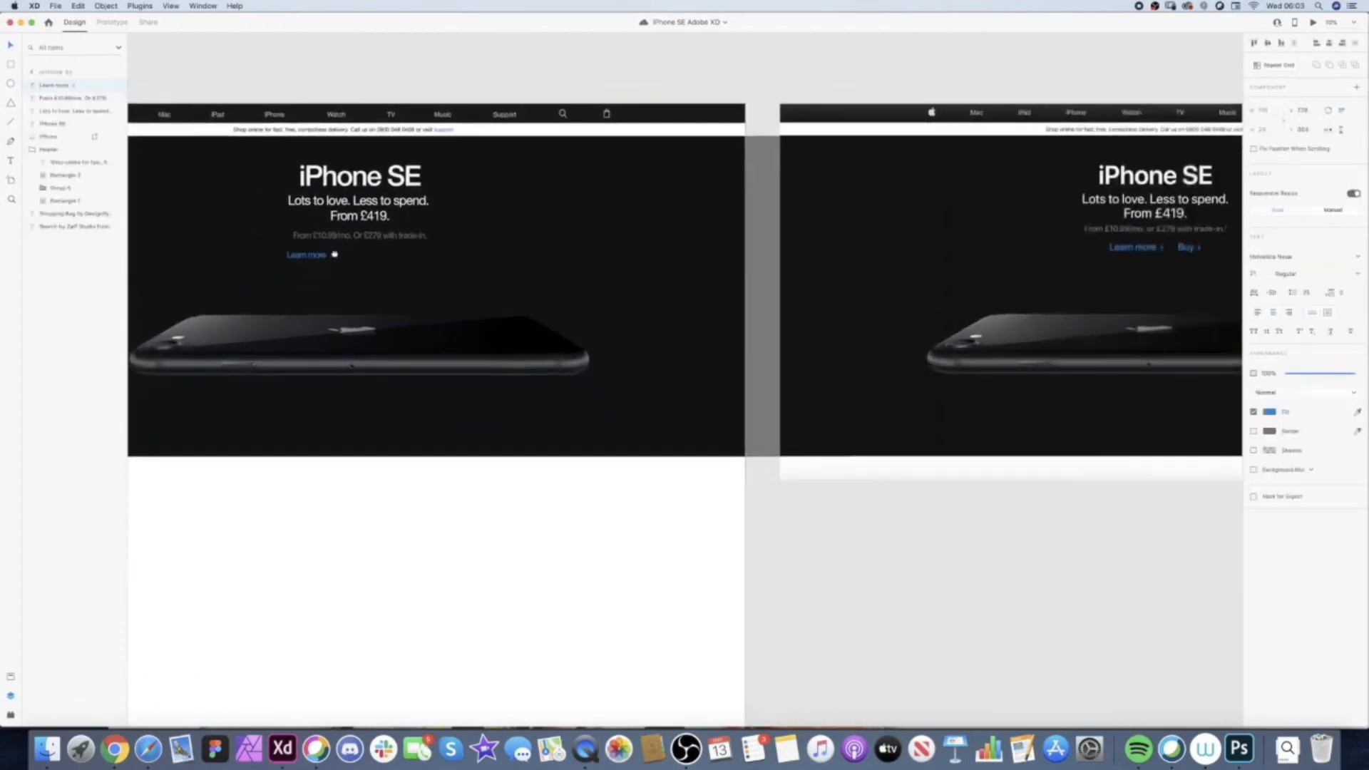
scroll(335, 254, "up", 2)
left_click_drag(309, 283, 383, 281)
double_click(371, 278)
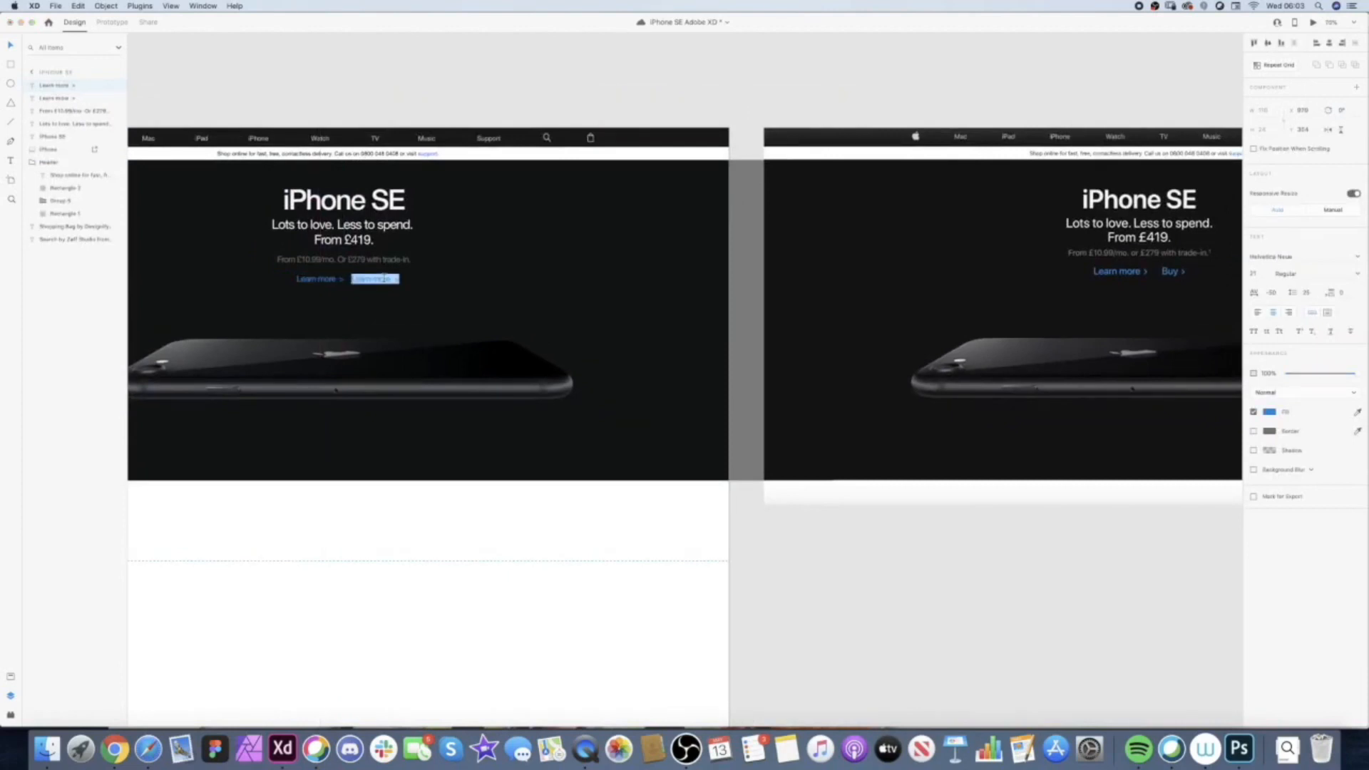
type("B")
left_click(385, 107)
- Move the "Buy >" link against "Learn more >" and nudge it away in small and large increments to set the gap
scroll(329, 259, "up", 5)
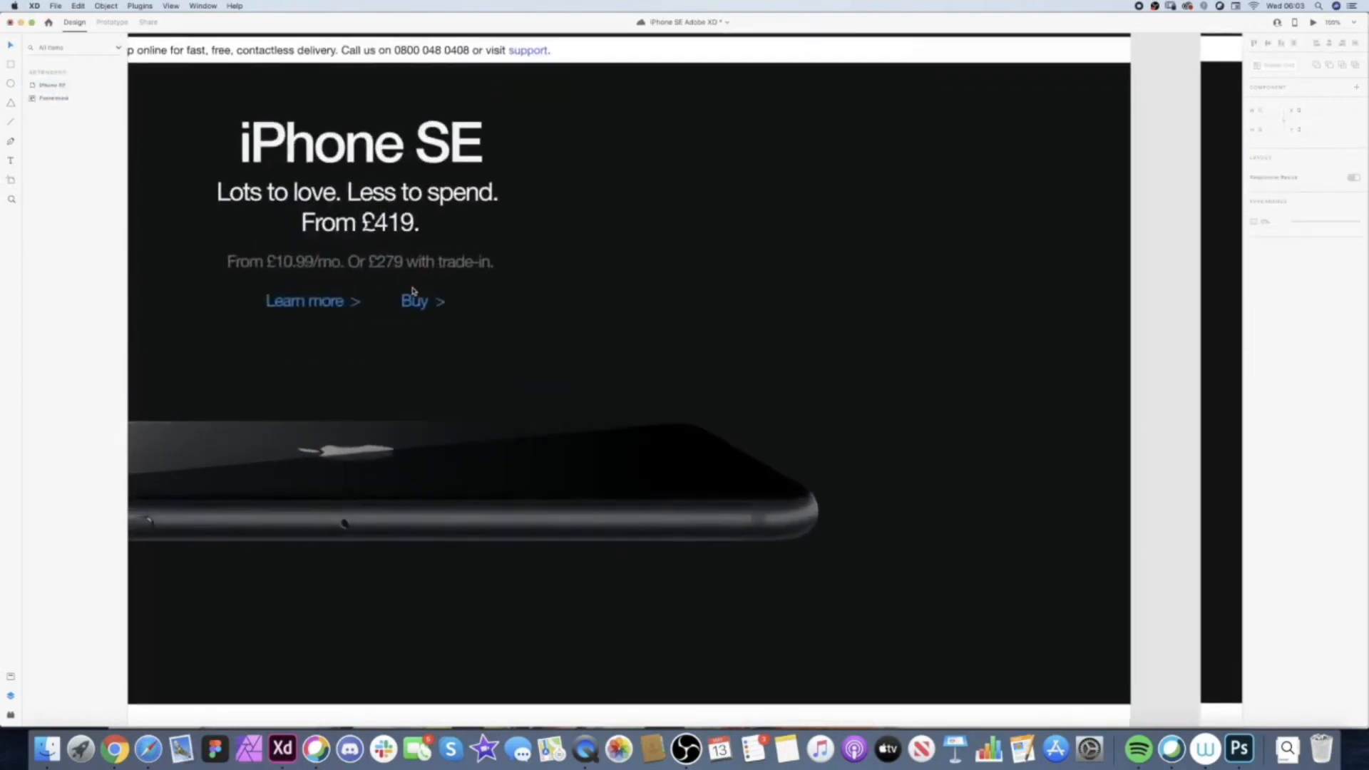
left_click(416, 302)
scroll(331, 276, "left", 4)
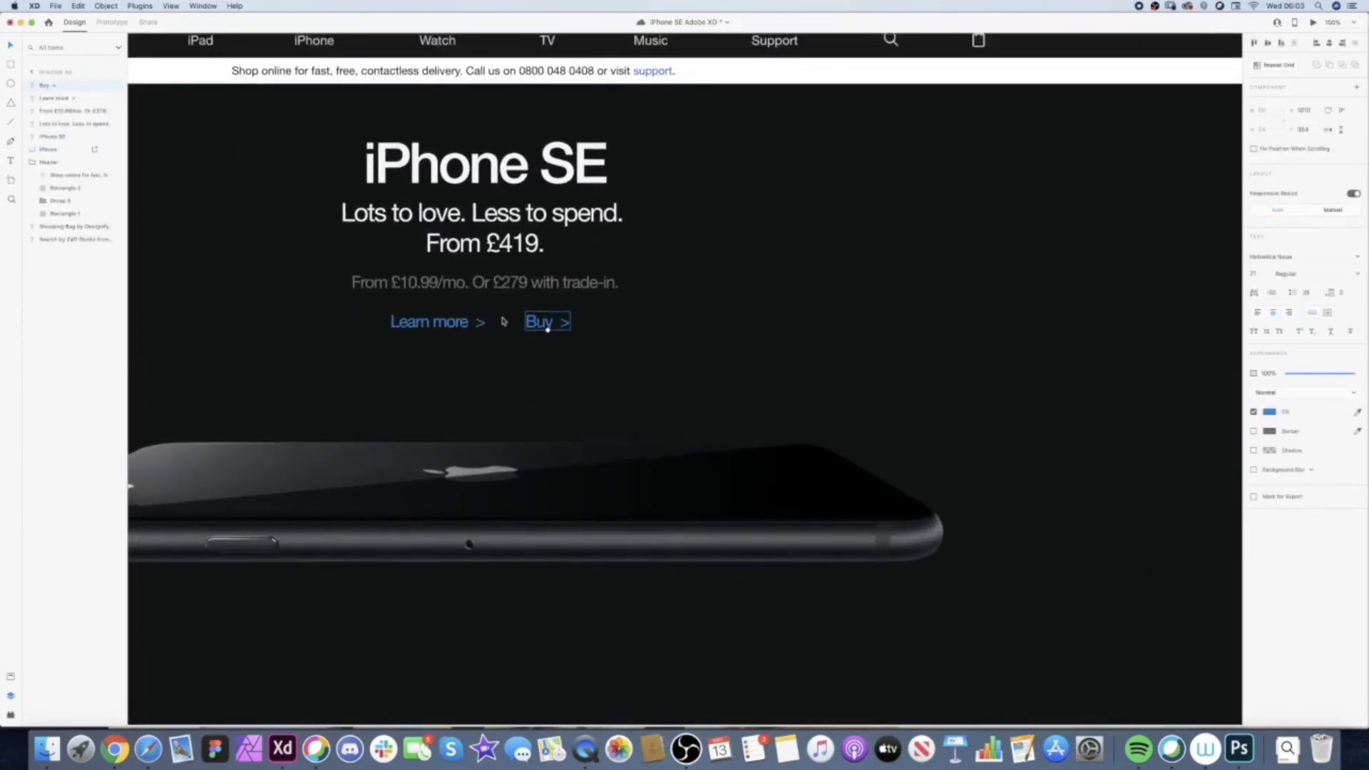
left_click_drag(544, 325, 511, 327)
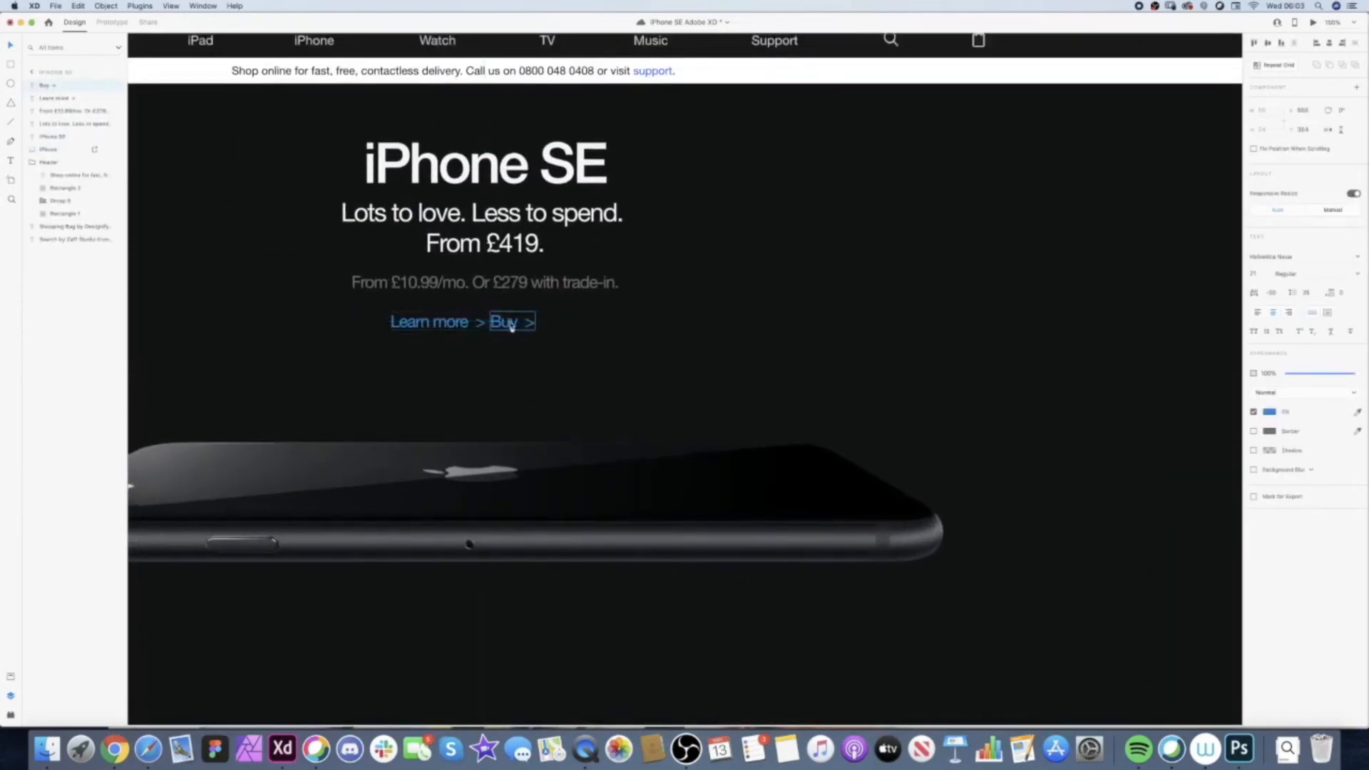
key("Right")
key("Right")
key("Right")
key("Right")
key("shift+Right")
key("shift+Right")
key("shift+Right")
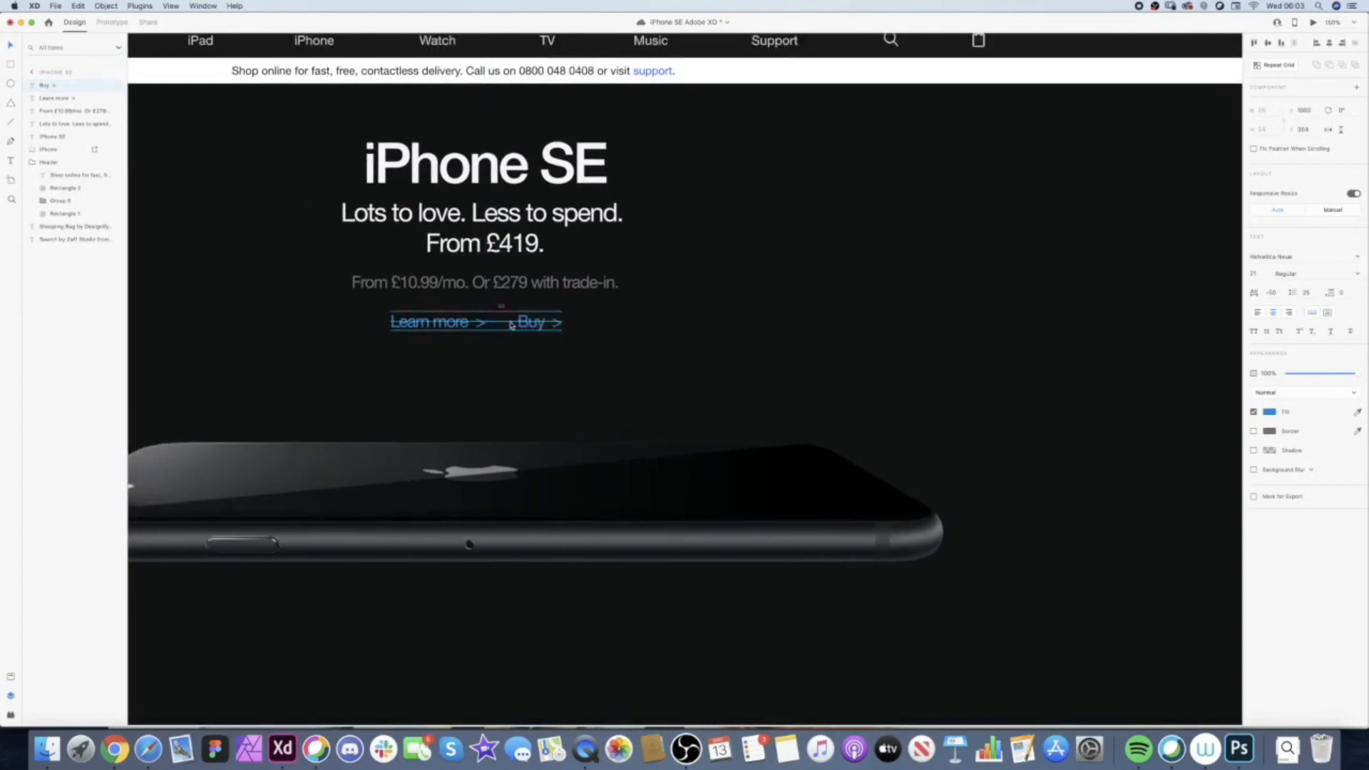
key("shift+Right")
- Group the "Learn more >" and "Buy >" links and centre the group horizontally with the iPhone SE heading
left_click(435, 328, "shift")
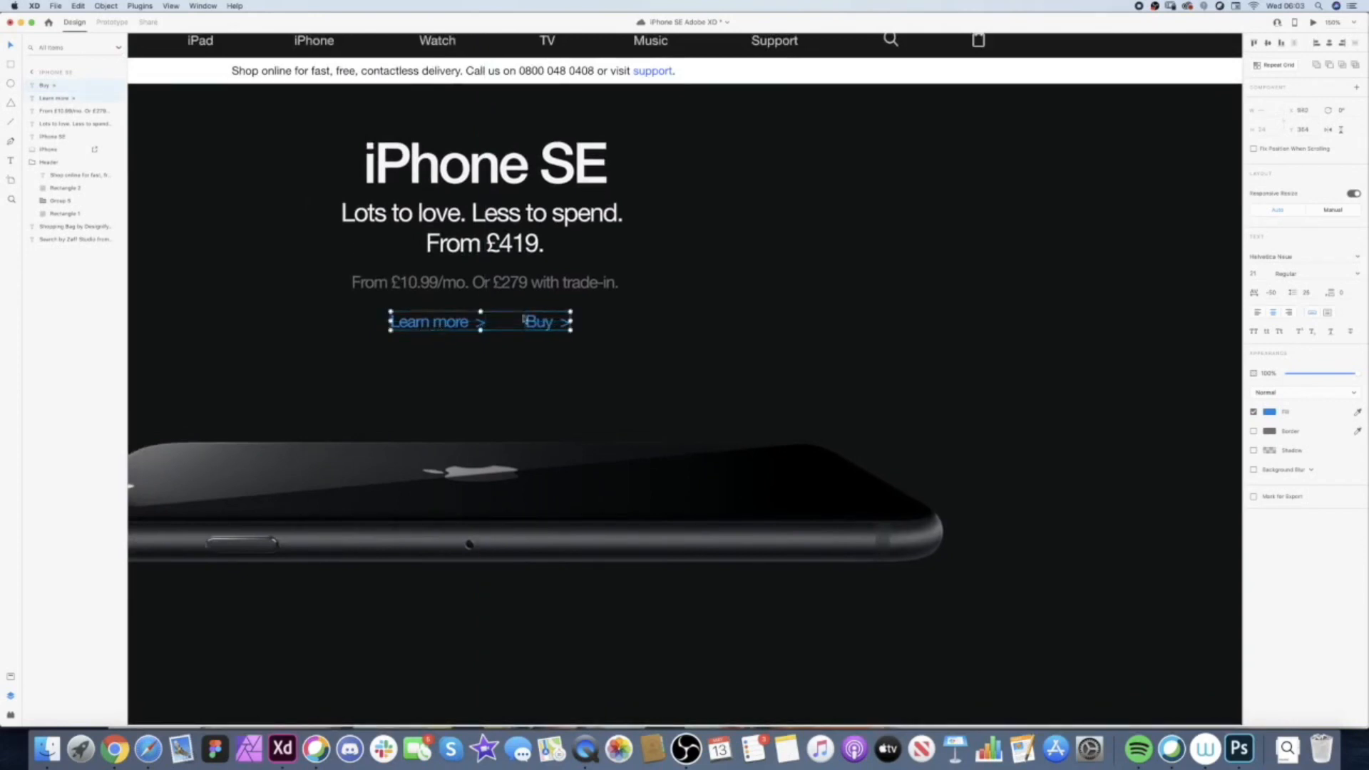
mouse_move(538, 325)
left_mouse_down()
mouse_move(518, 325)
mouse_move(535, 323)
left_mouse_up()
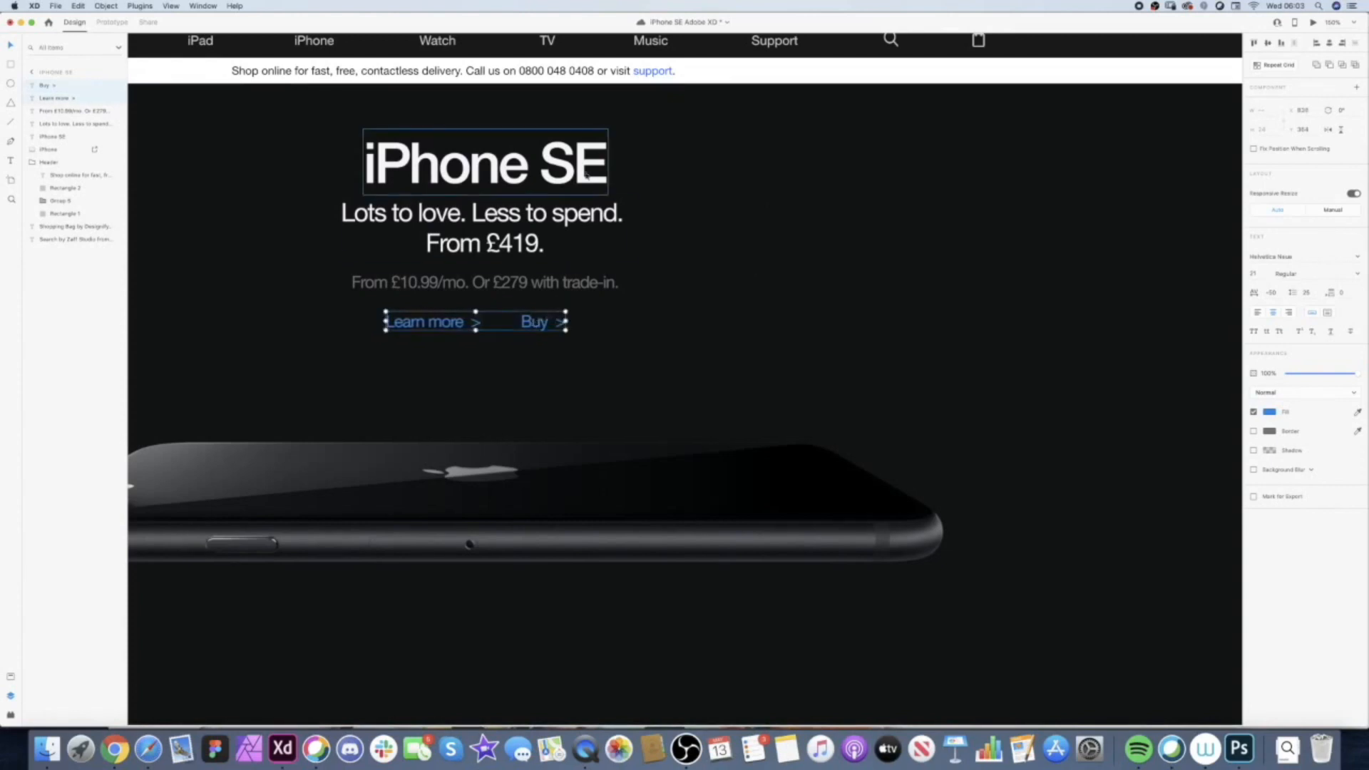
key("super+g")
left_click(533, 189, "shift")
left_click(1328, 46)
left_click(639, 108)
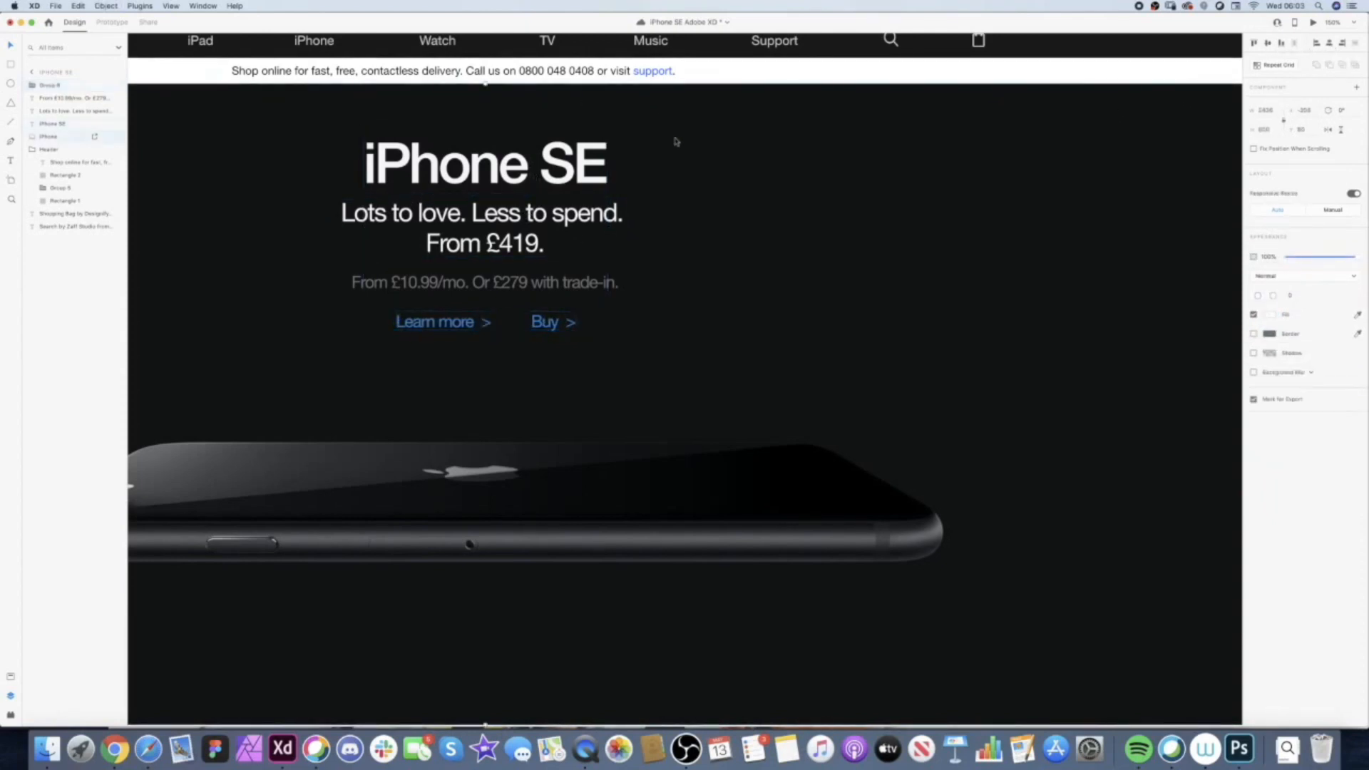
- Clear the selection and save the document with the completed iPhone SE hero section
scroll(676, 173, "down", 6)
scroll(733, 183, "right", 3)
scroll(618, 199, "down", 3)
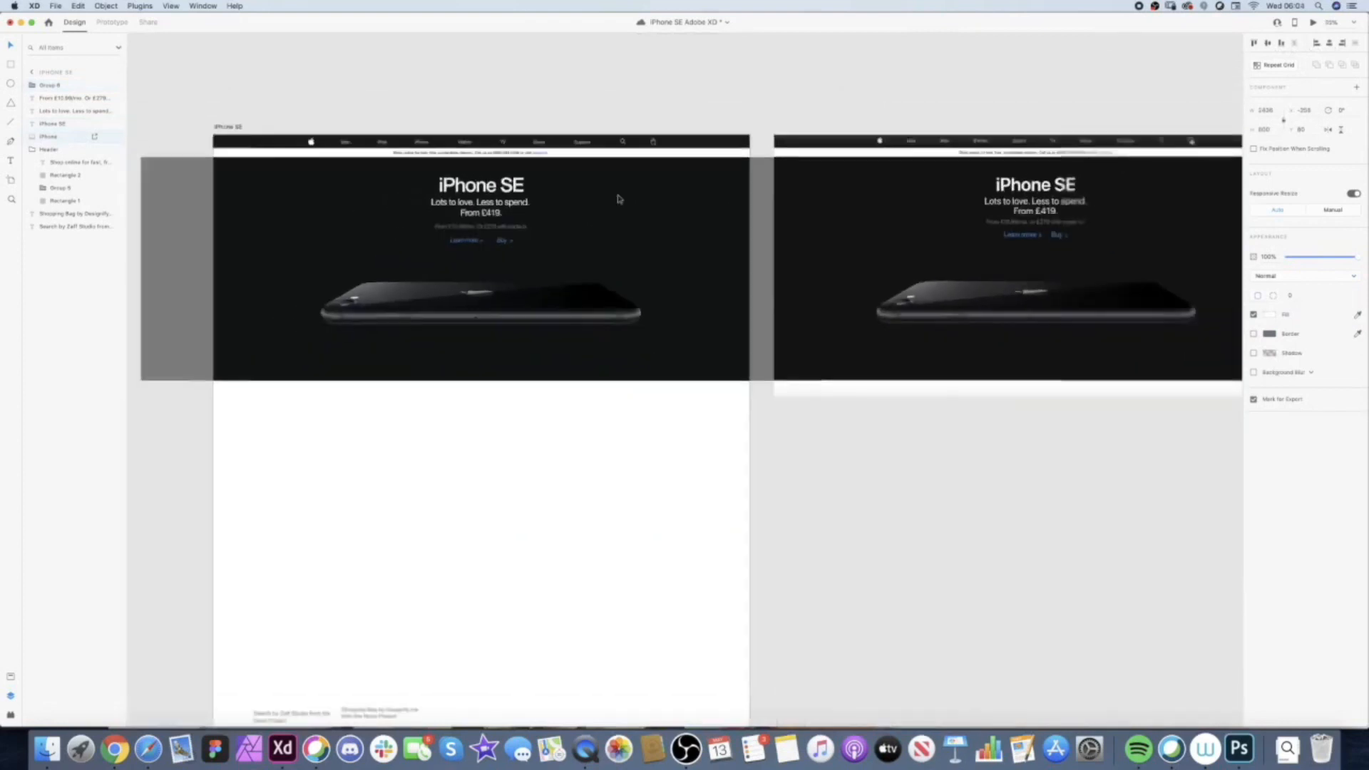
scroll(618, 199, "down", 1)
left_click(611, 118)
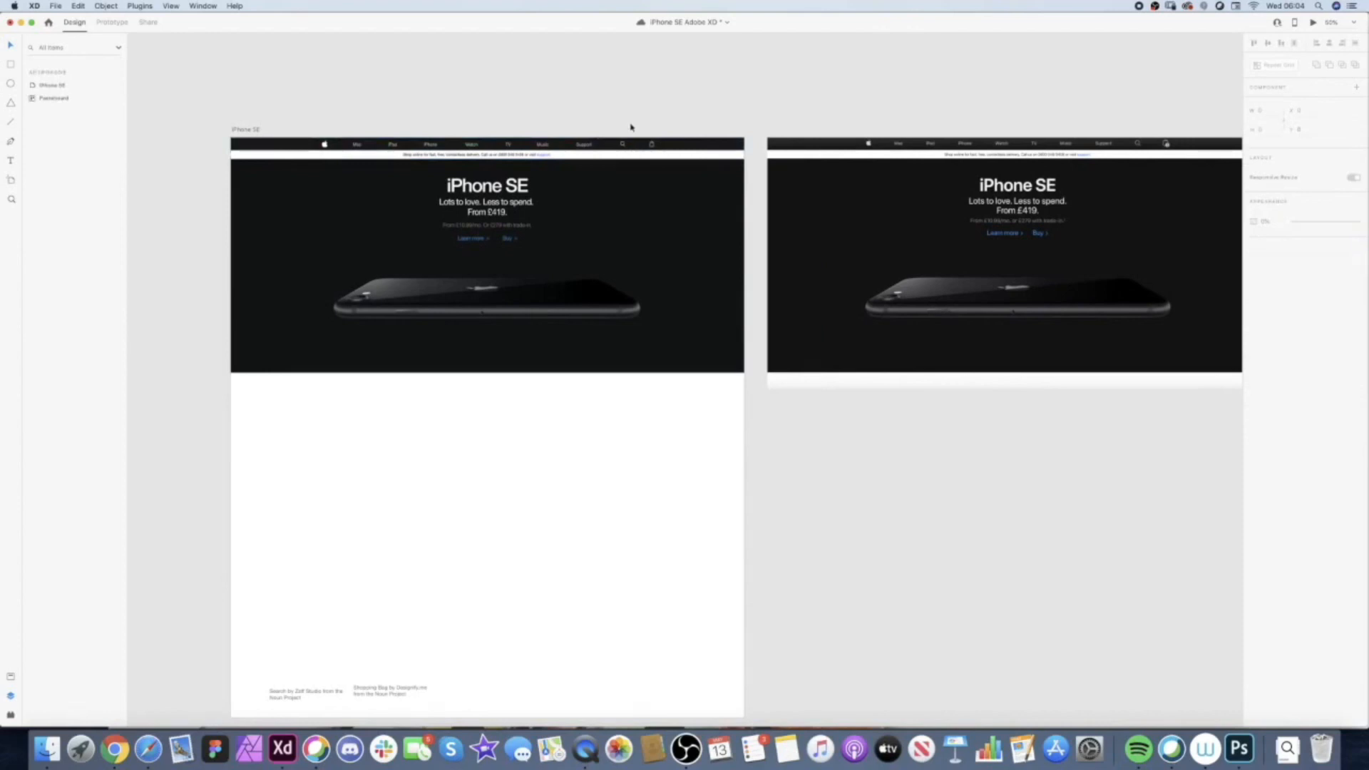
key("super+s")
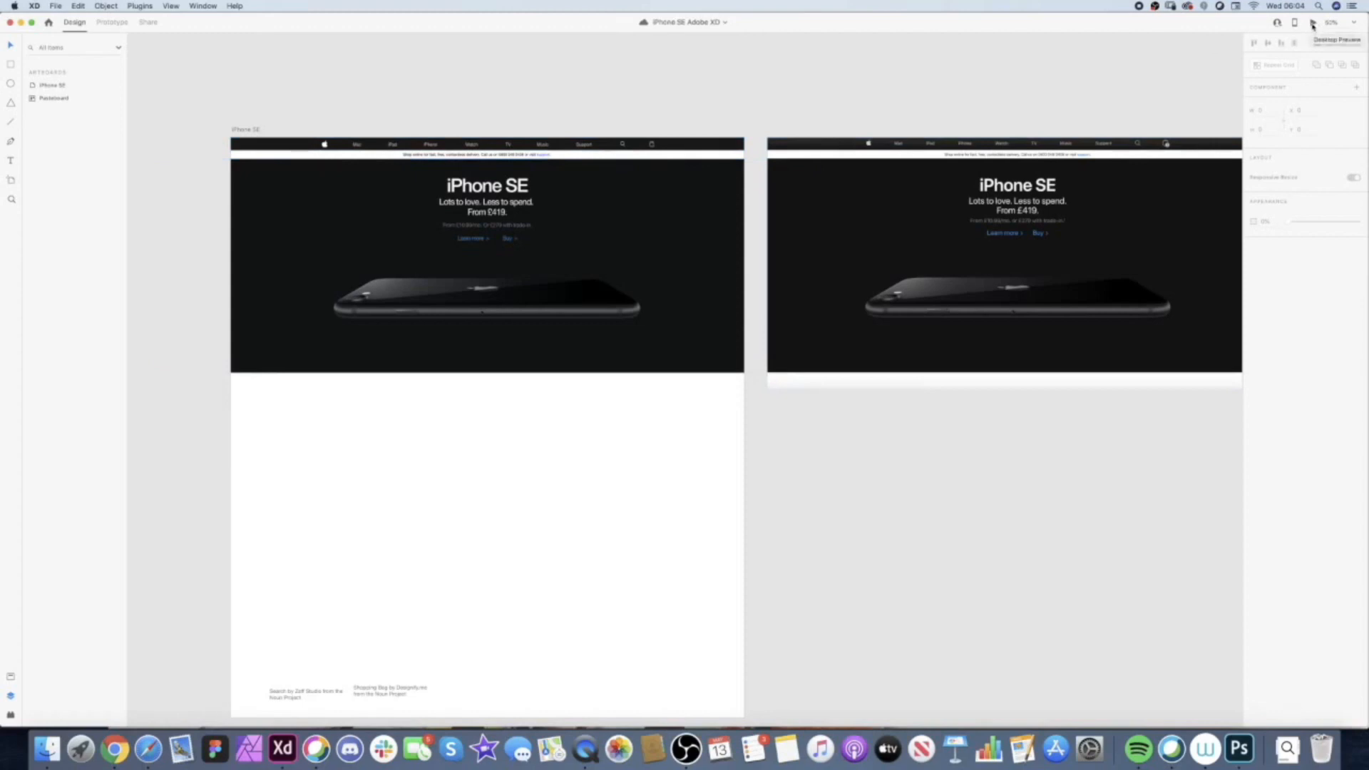
- Open the desktop preview of the iPhone SE artboard and look through the page from the header to below the hero
left_click(1313, 24)
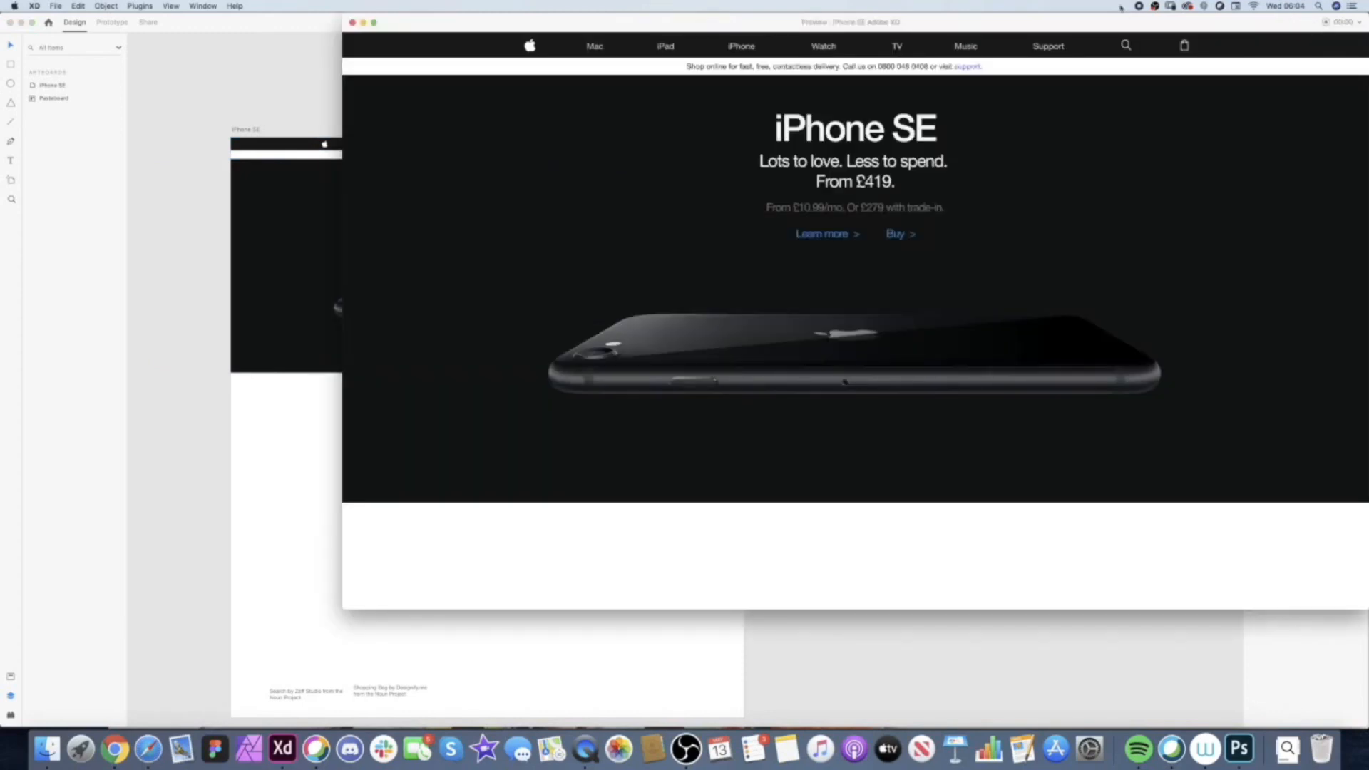
left_click_drag(1120, 24, 871, 63)
scroll(717, 362, "down", 5)
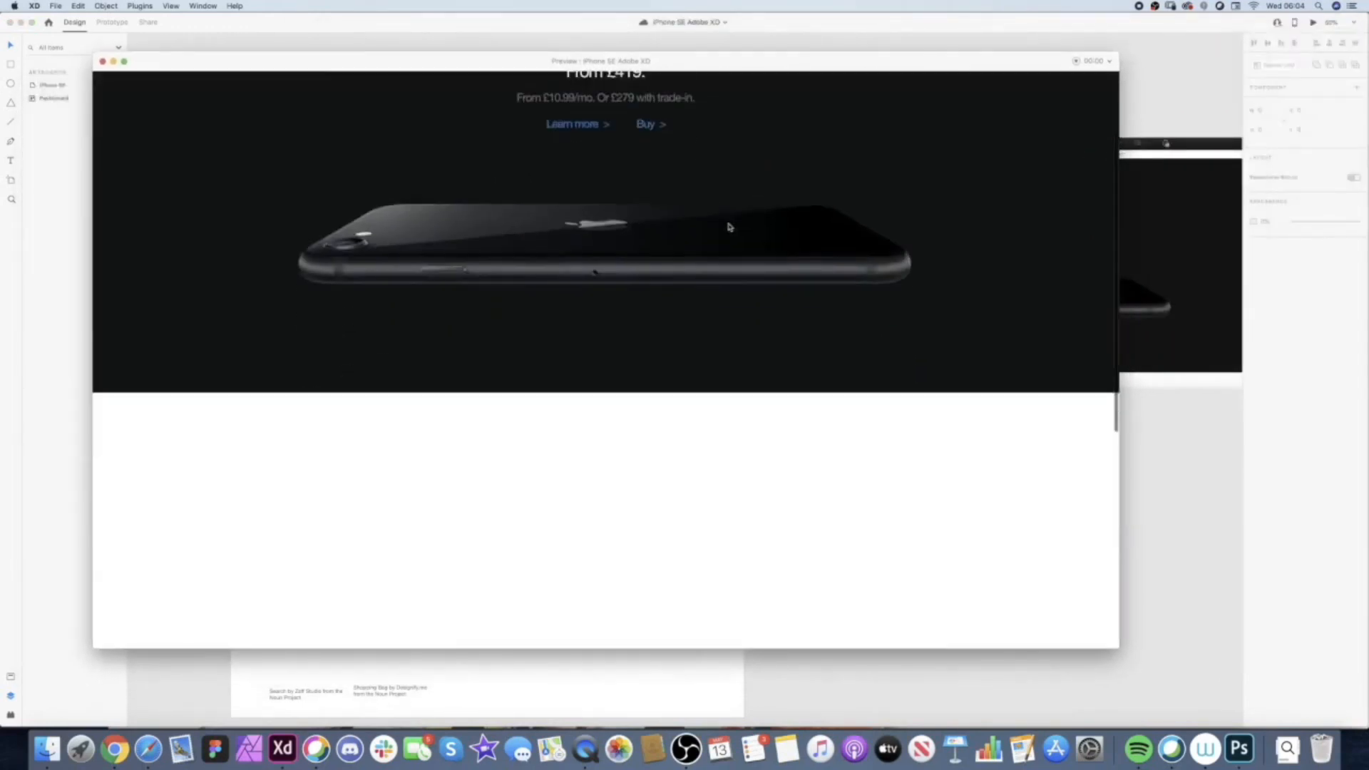
scroll(710, 313, "up", 5)
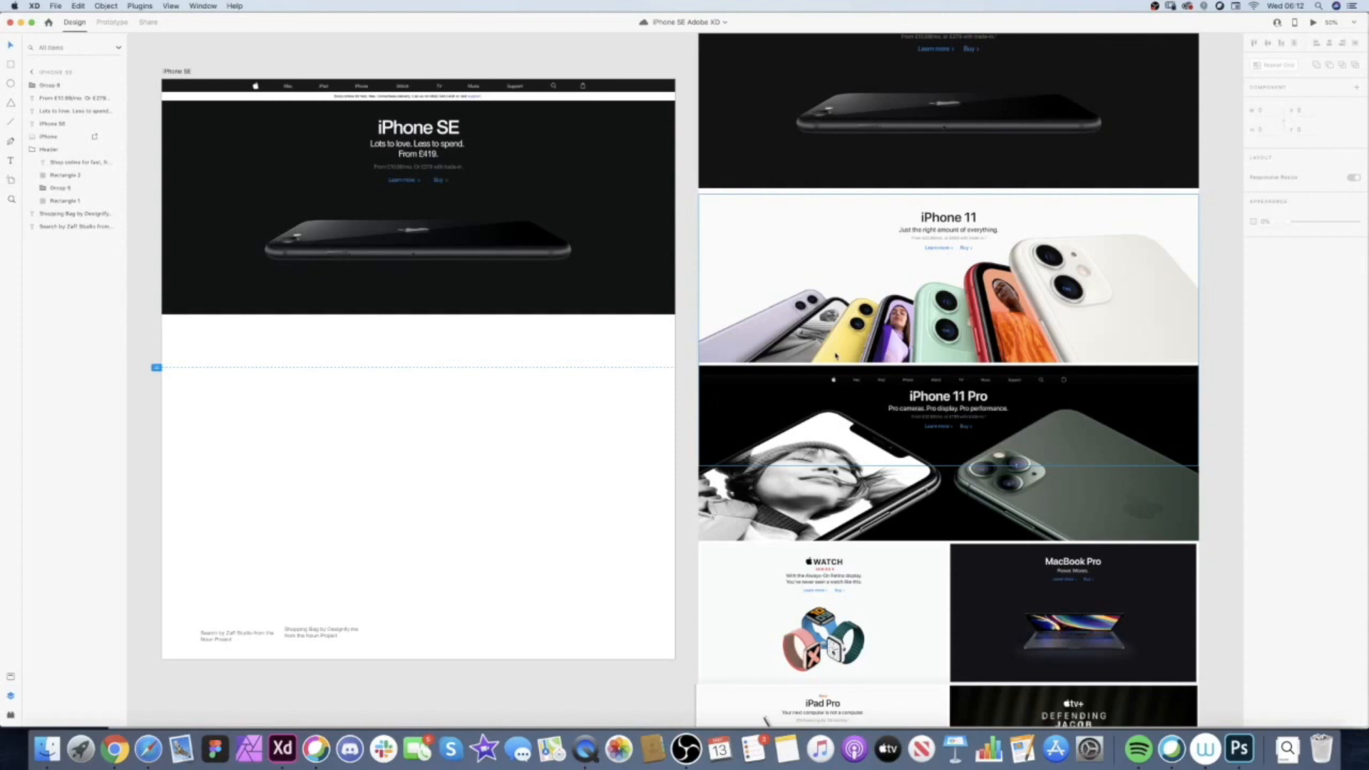
- Import iphone11.jpg from the Free Course 2020 folder into the blank area of the artboard below the hero
scroll(836, 355, "up", 3)
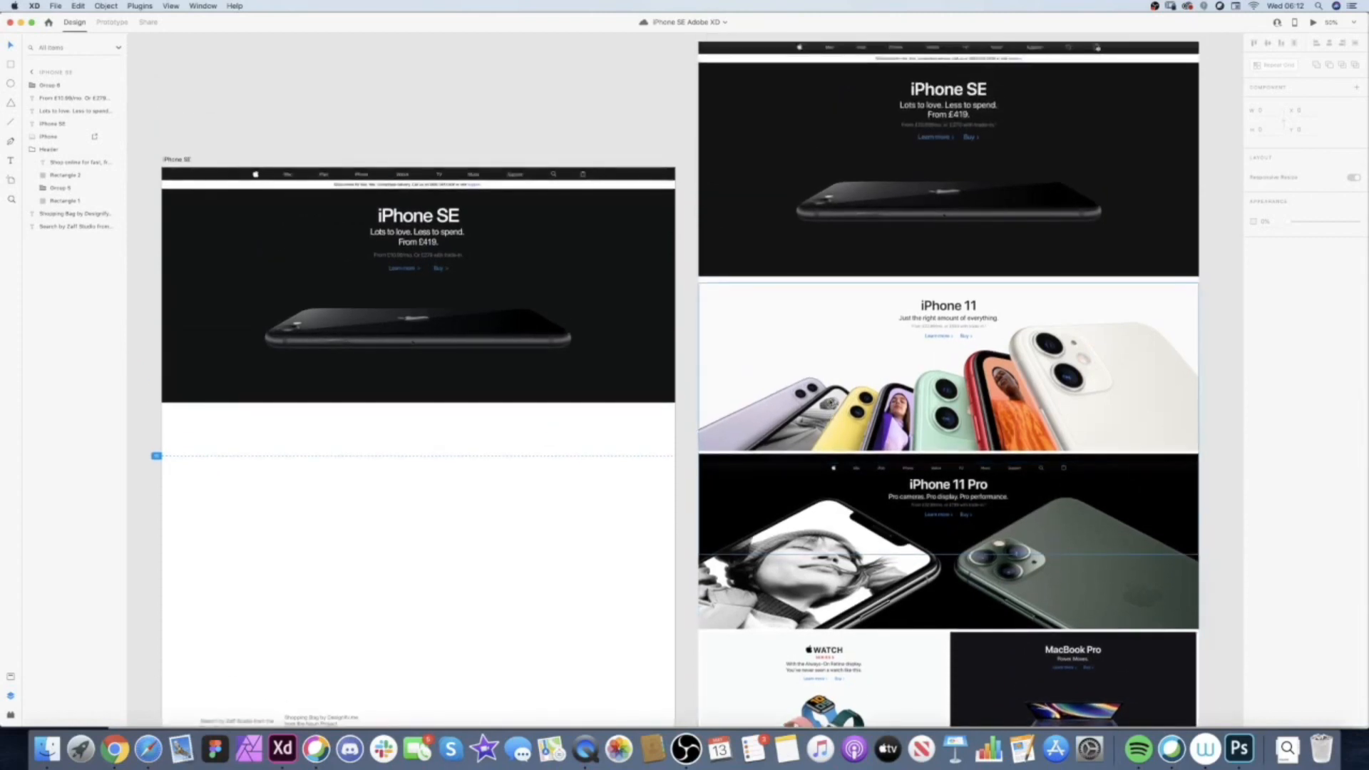
scroll(829, 401, "down", 3)
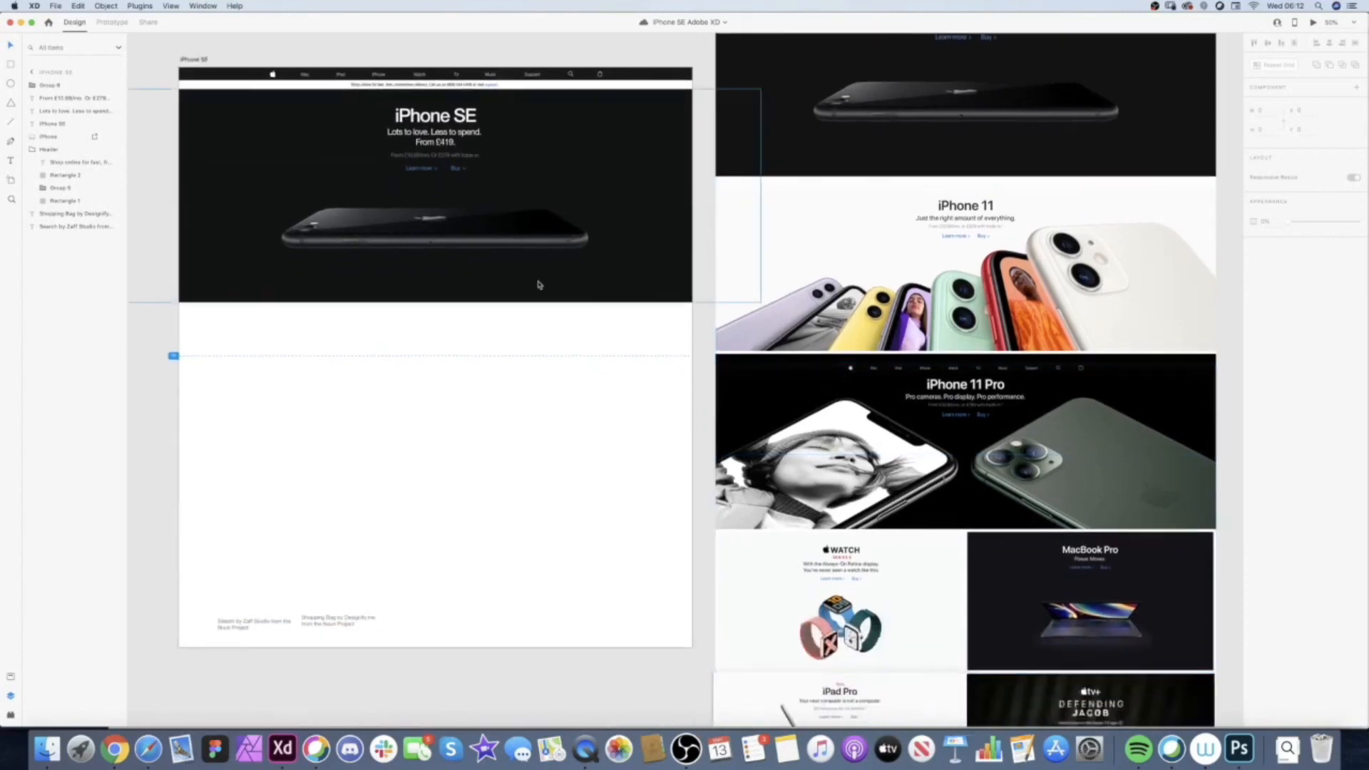
left_click(48, 749)
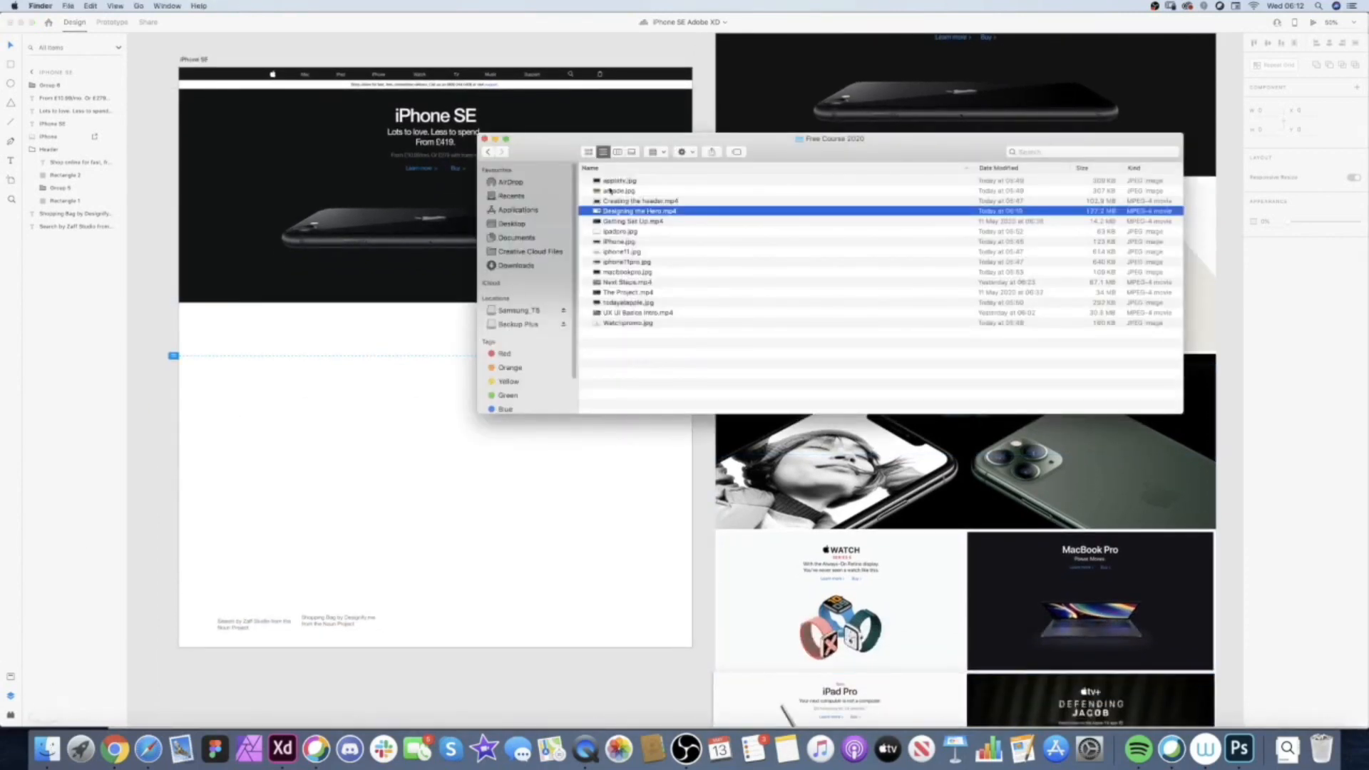
left_click_drag(619, 140, 531, 222)
left_click(550, 338)
left_click_drag(550, 338, 325, 353)
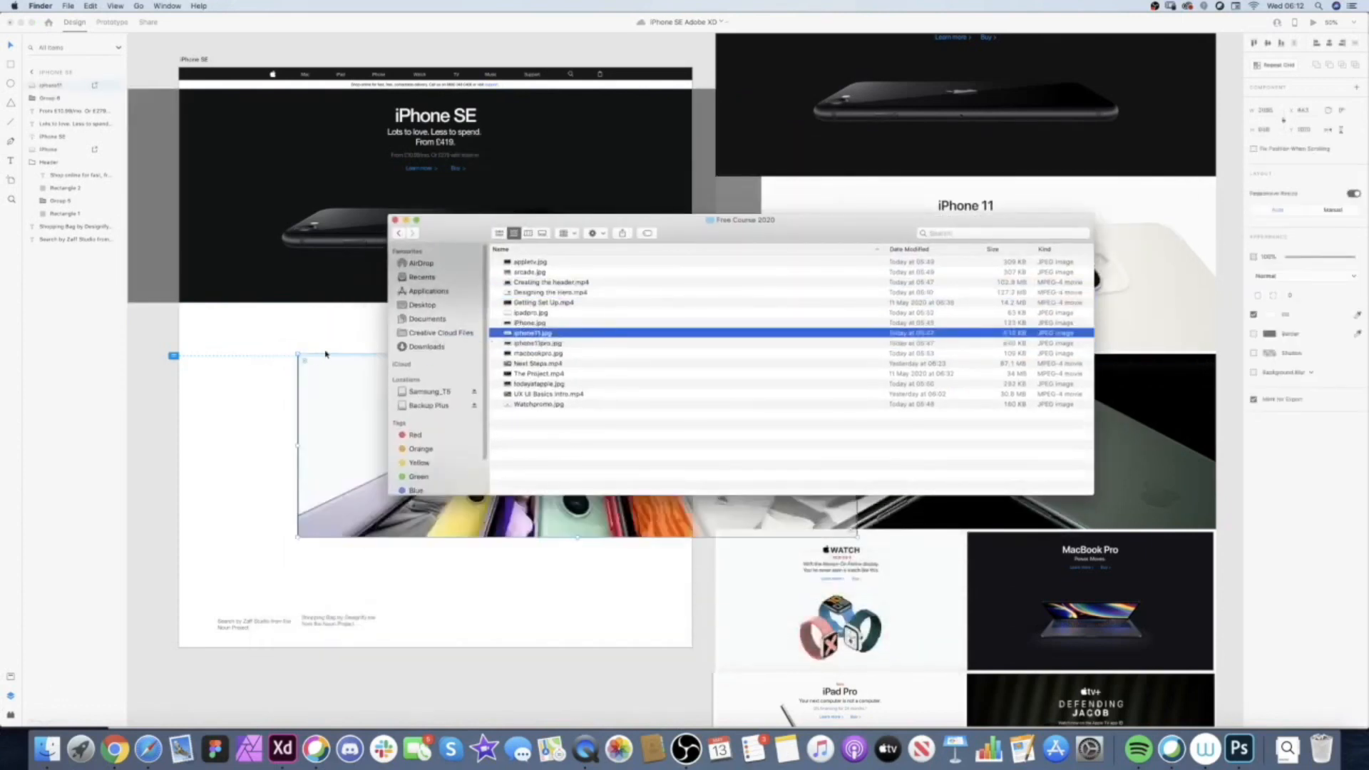
- Position the iPhone 11 image directly below the dark hero section, flush with the artboard's left edge
left_click(331, 384)
left_click_drag(420, 416, 307, 367)
key("Left")
key("Left")
key("Left")
key("Left")
key("Left")
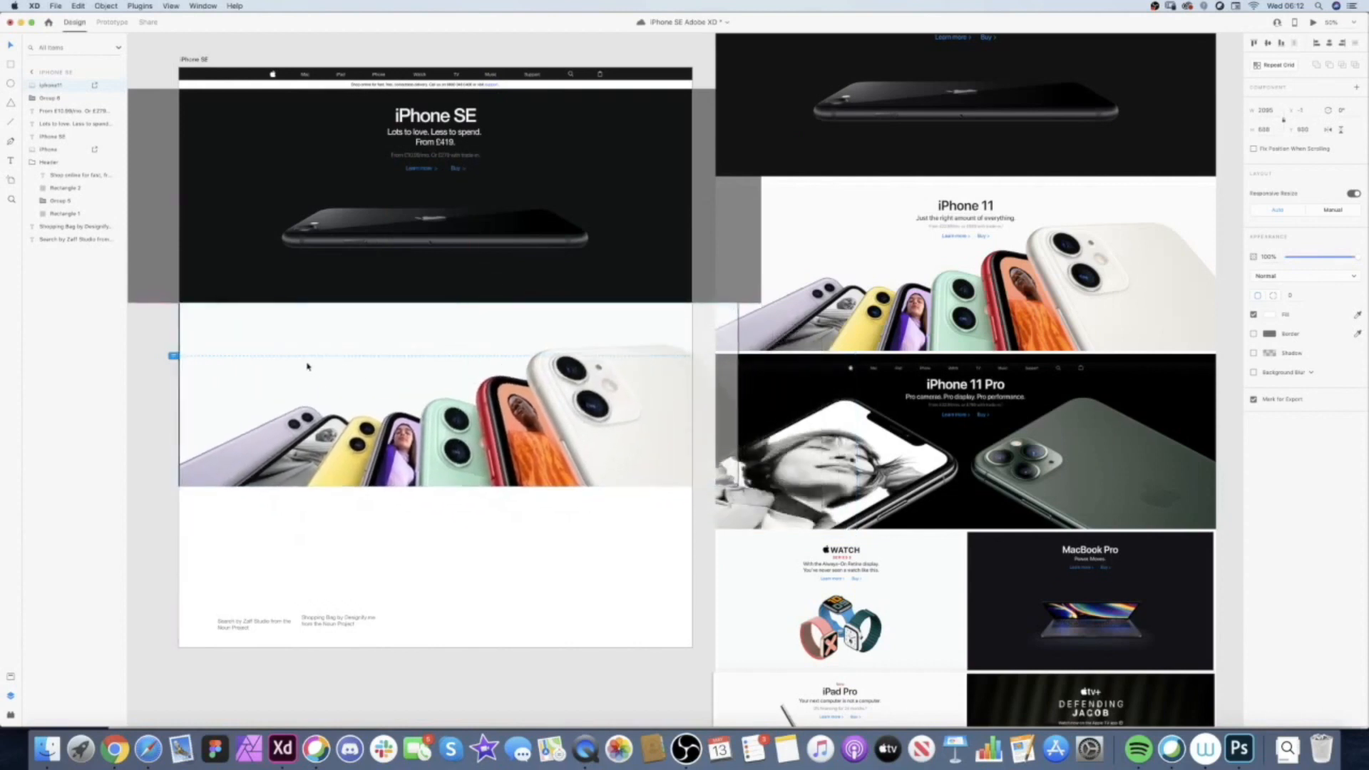
- Scale the iPhone 11 image down proportionally to roughly the artboard's width, shift it slightly left and deselect it
left_click_drag(738, 486, 696, 473)
left_click(611, 502)
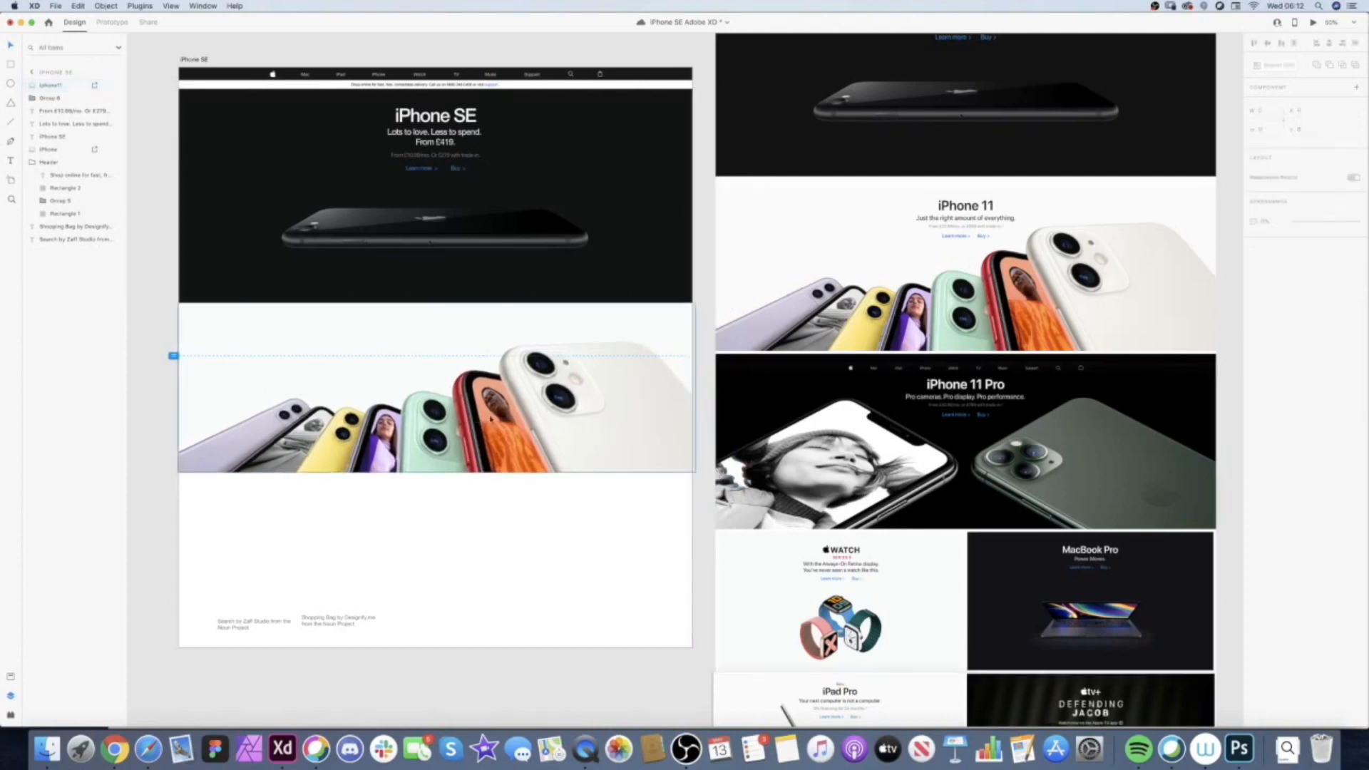
left_click(490, 414)
left_click_drag(490, 414, 489, 414)
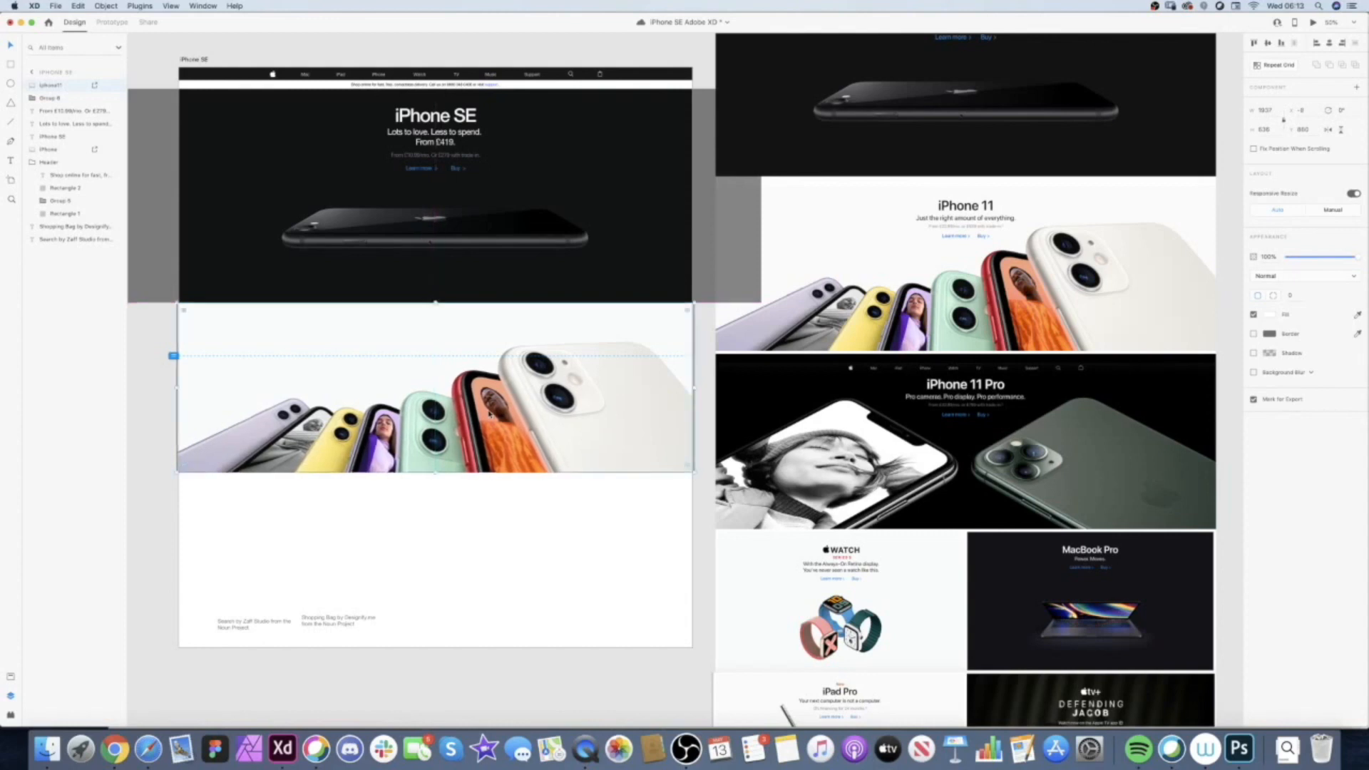
left_click(83, 354)
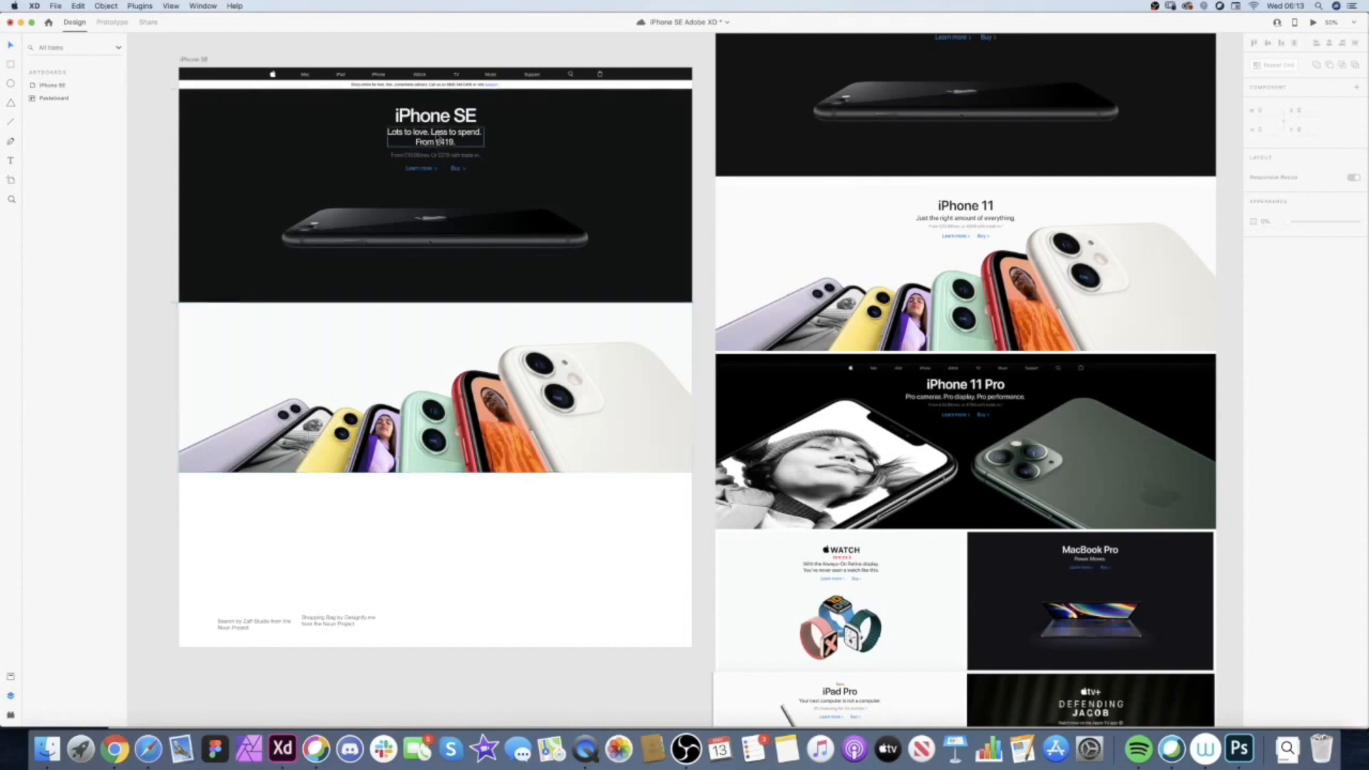
- Group the iPhone SE heading, subtitle, price line and links, and place a centred copy over the iPhone 11 image's upper area
scroll(428, 169, "up", 3)
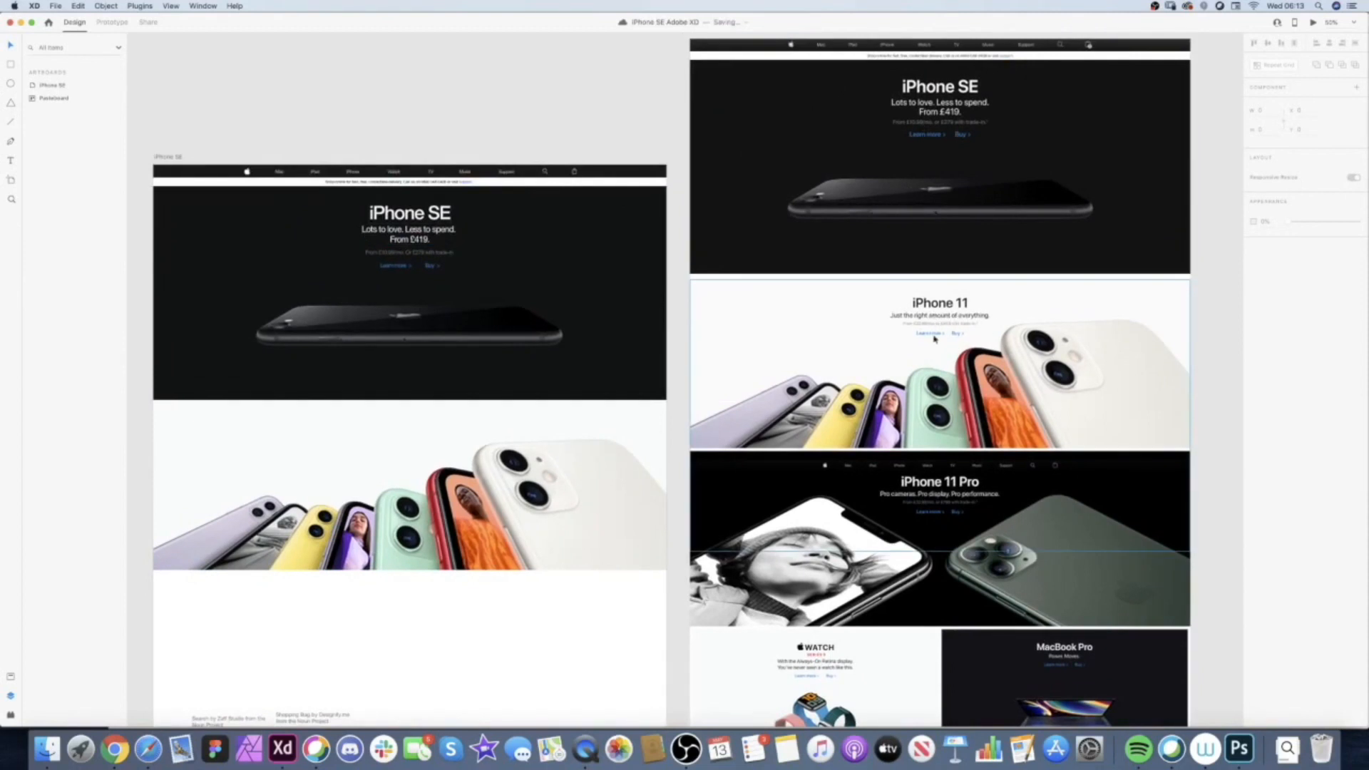
double_click(410, 256)
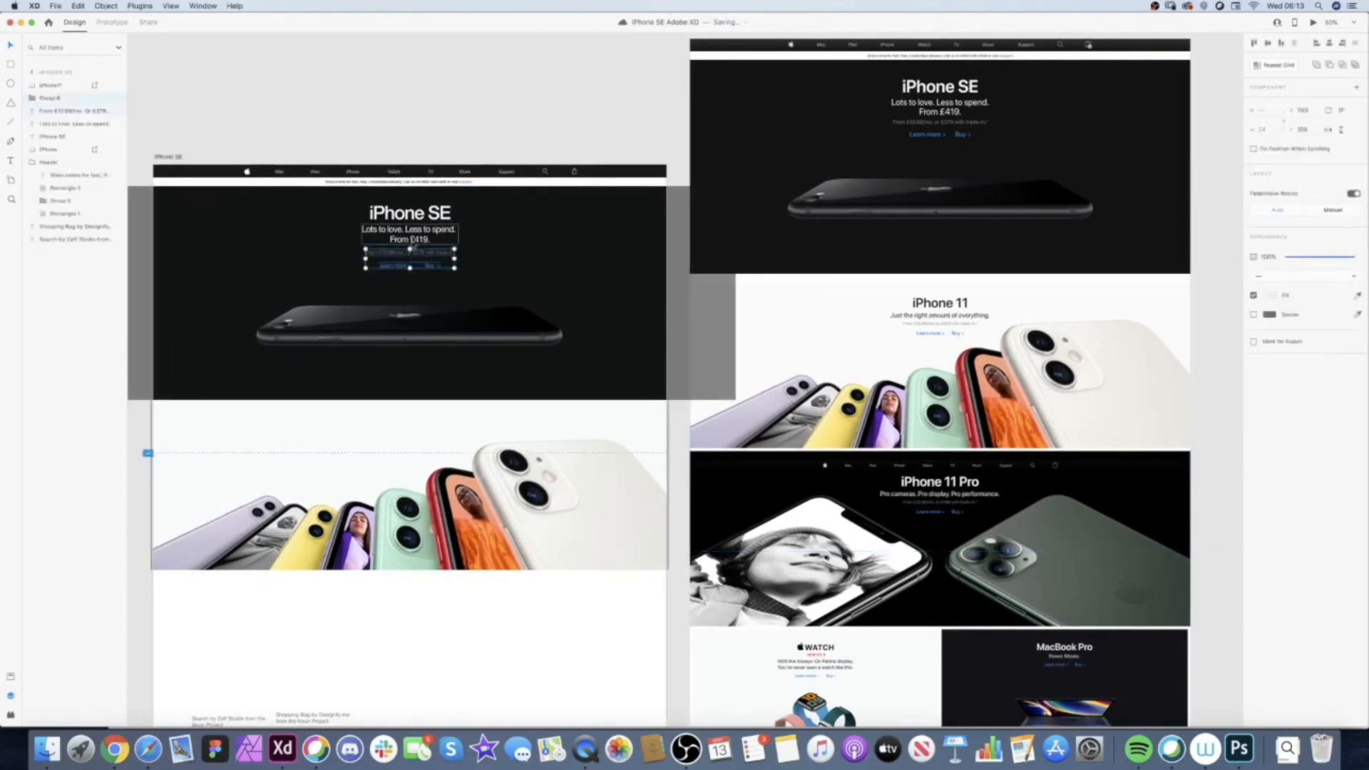
left_click(413, 217, "shift")
key("super+g")
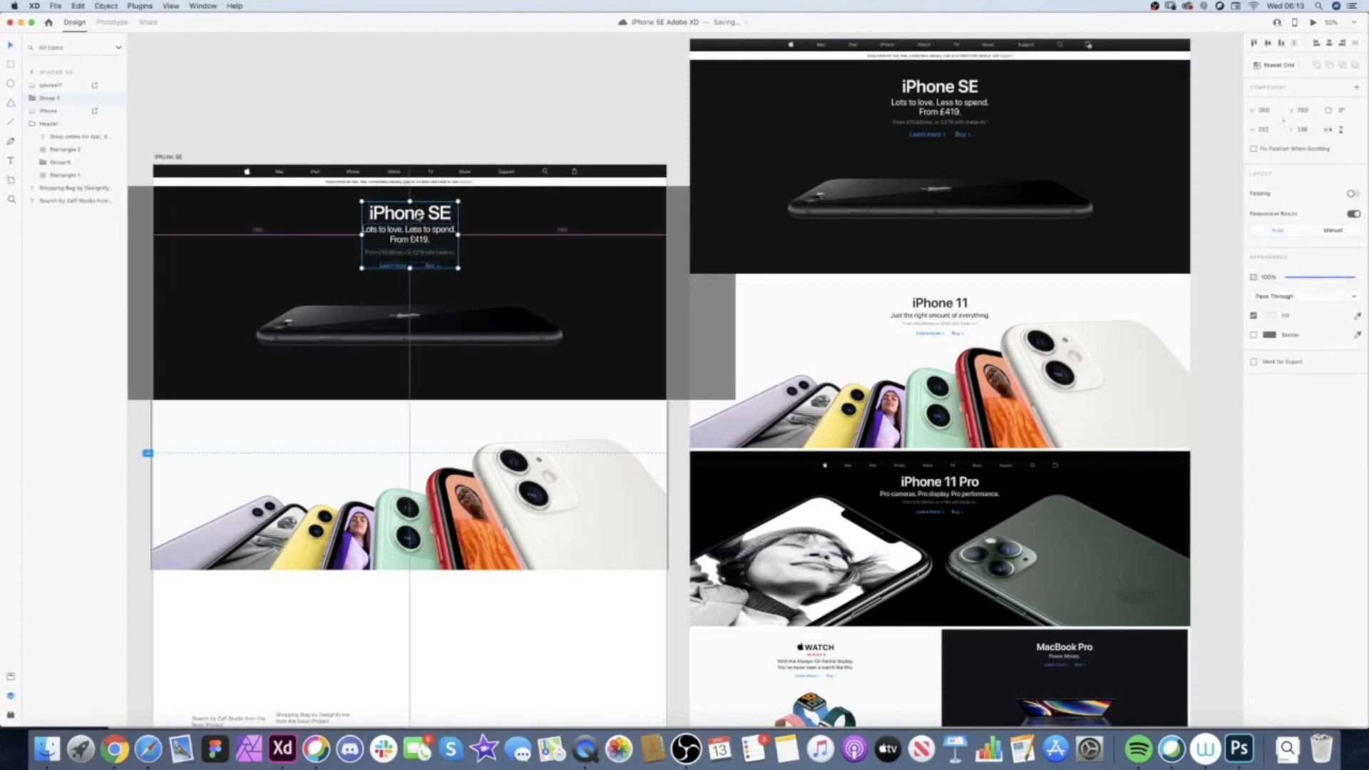
left_click_drag(417, 225, 416, 336)
left_click_drag(401, 429, 399, 432)
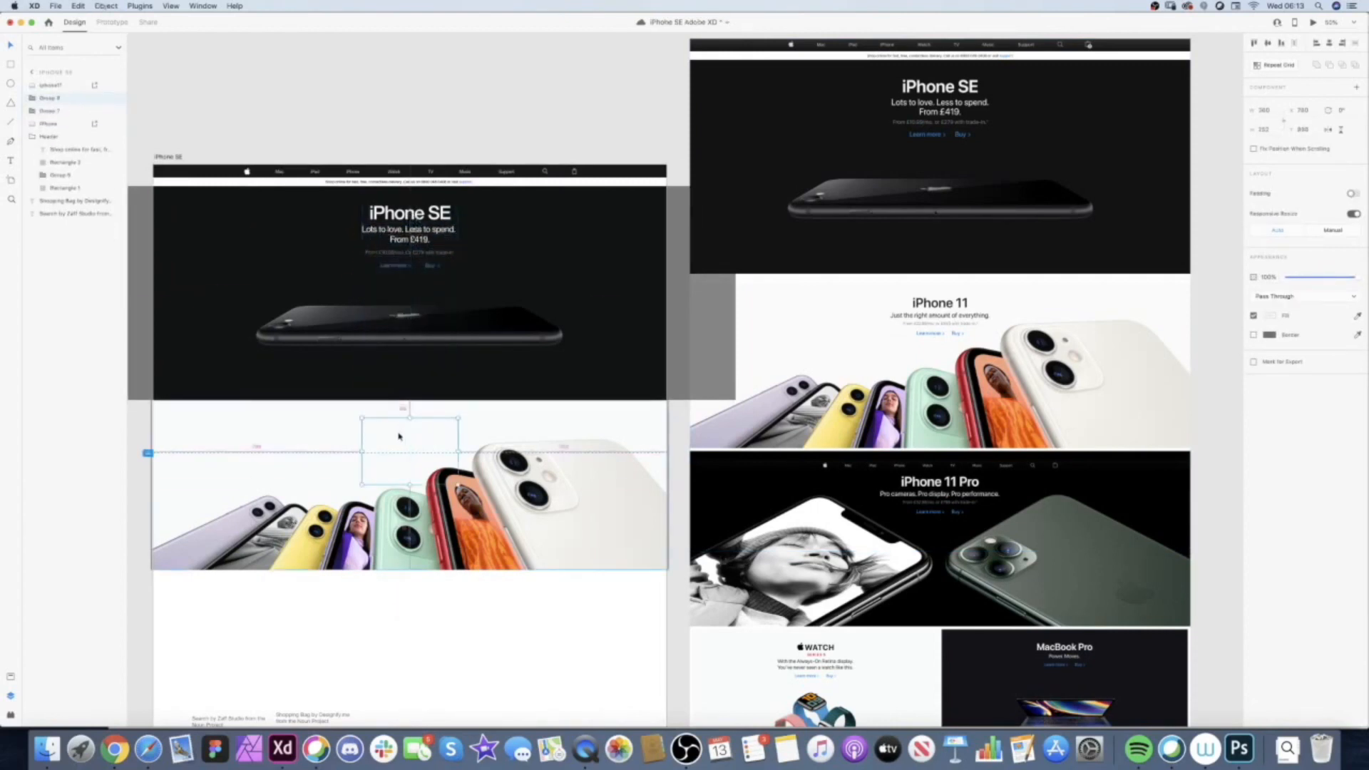
- Send the iPhone 11 image backward one level so it sits behind the copied text group, and save the document
scroll(386, 437, "up", 5)
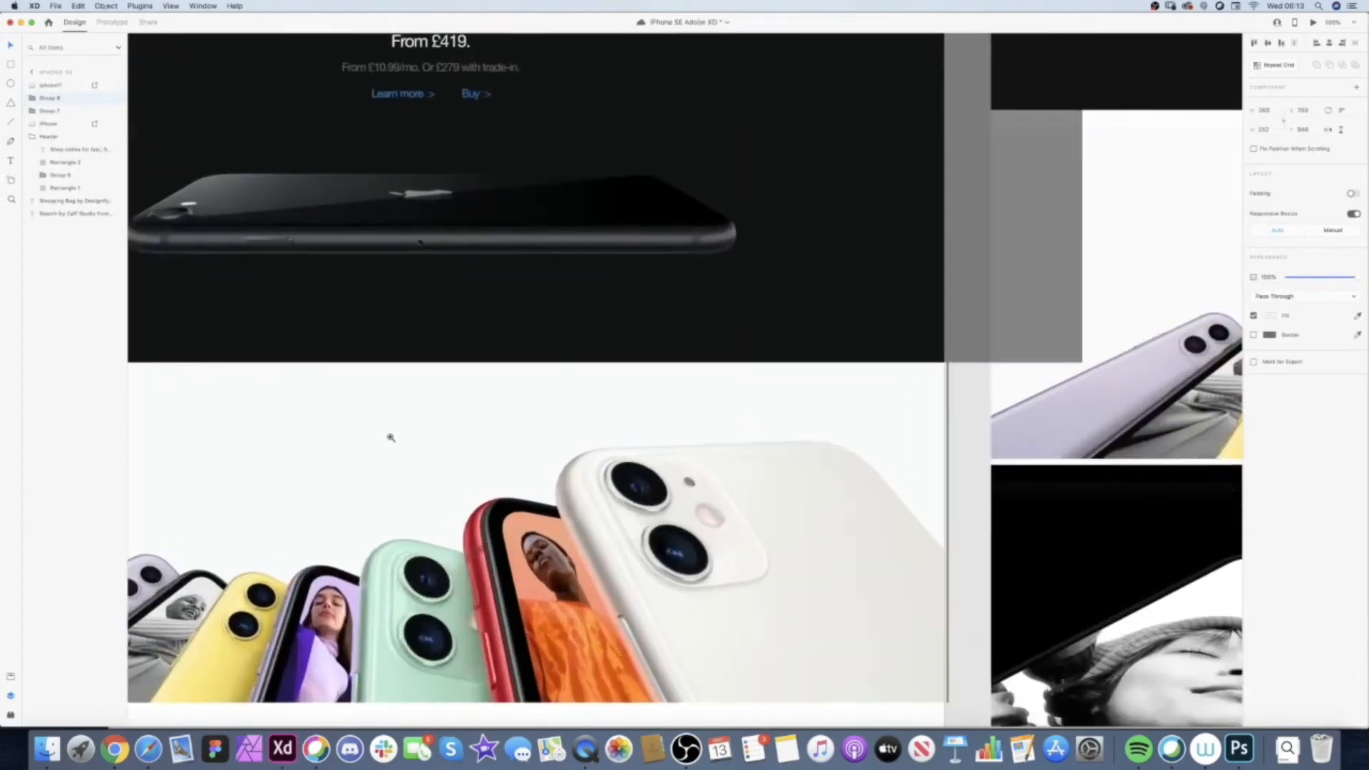
scroll(406, 431, "down", 2)
scroll(407, 431, "down", 1)
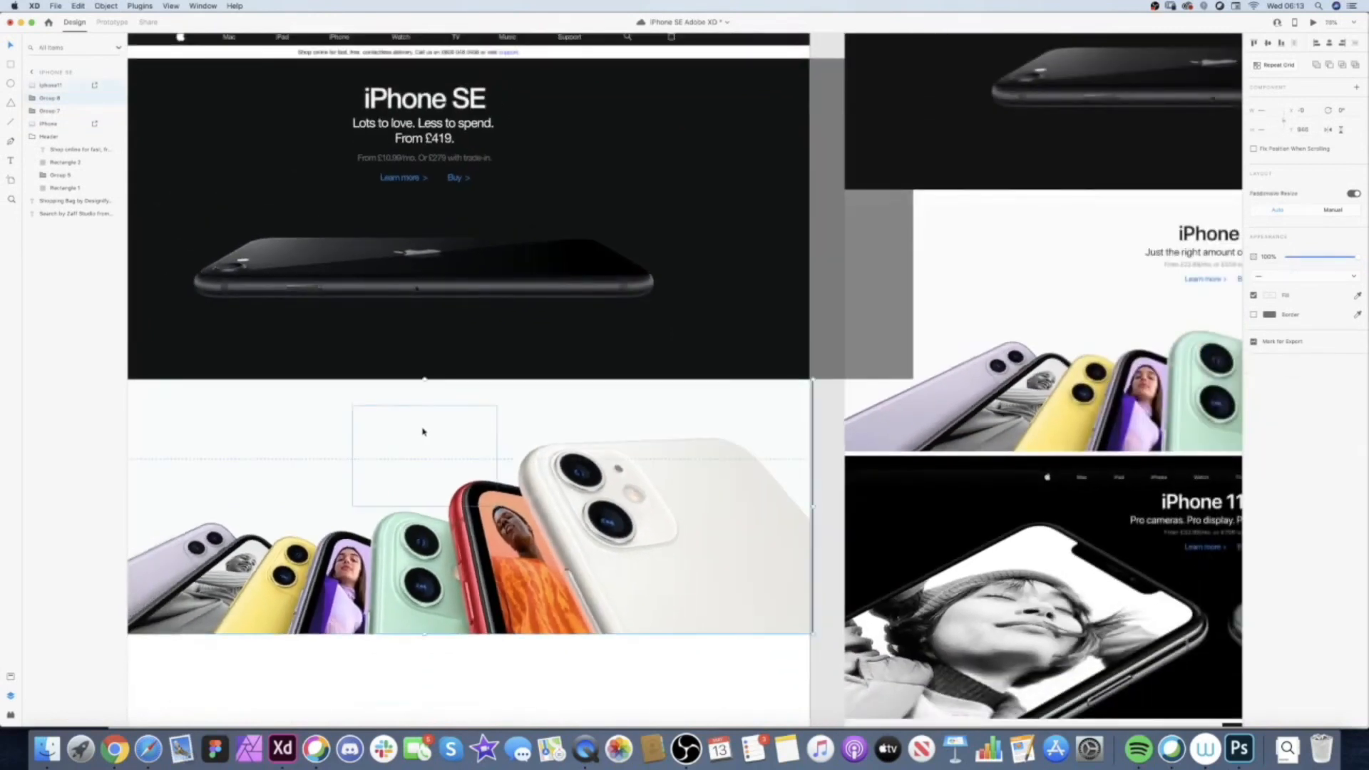
left_click(385, 667)
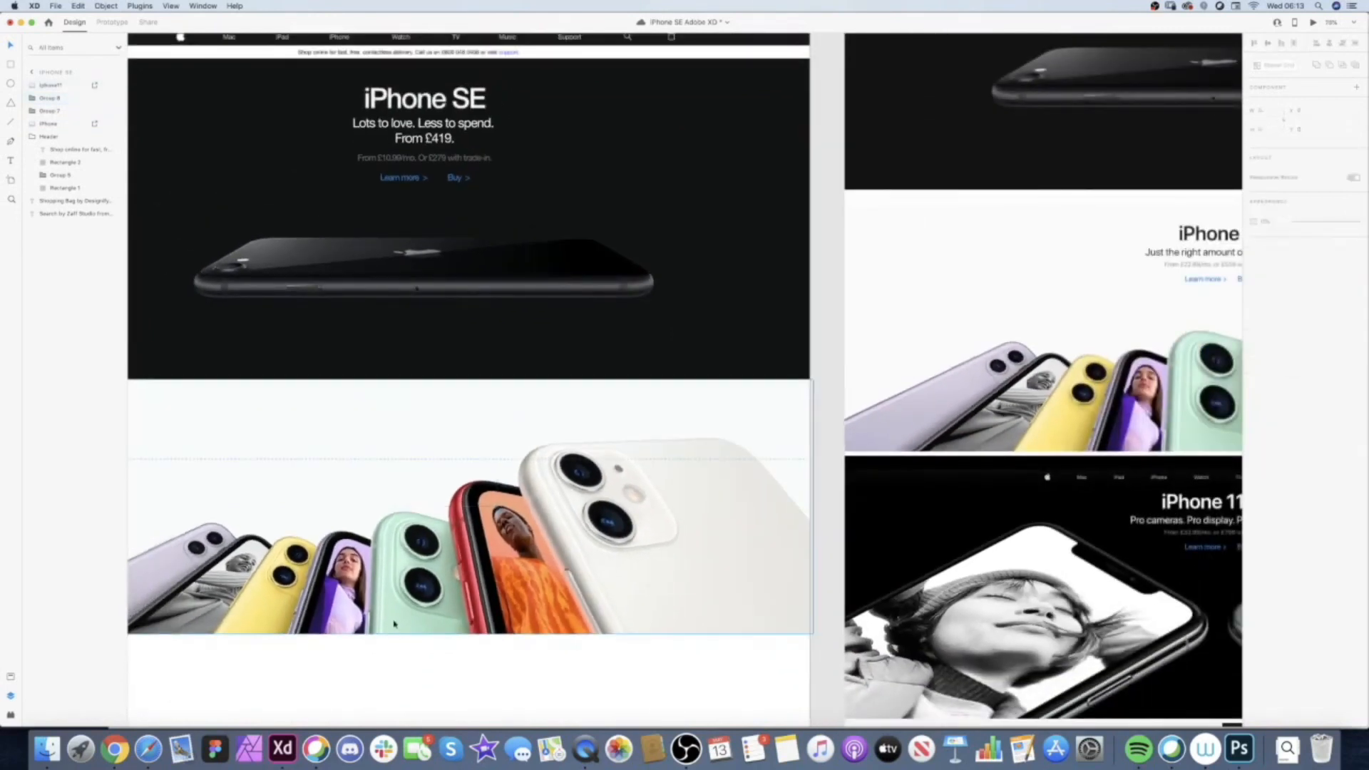
left_click(433, 466)
left_click(372, 673)
left_click_drag(371, 673, 399, 628)
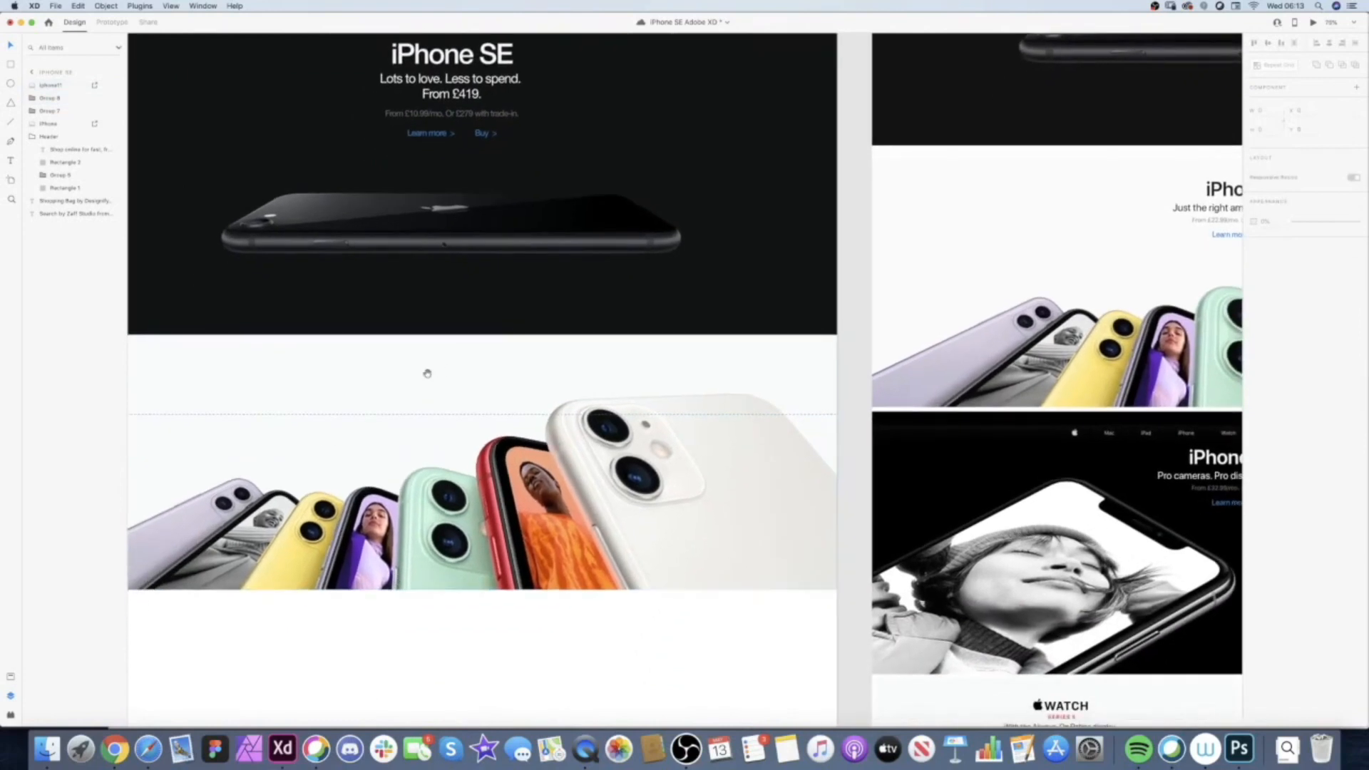
left_click_drag(427, 373, 503, 350)
left_click(461, 437)
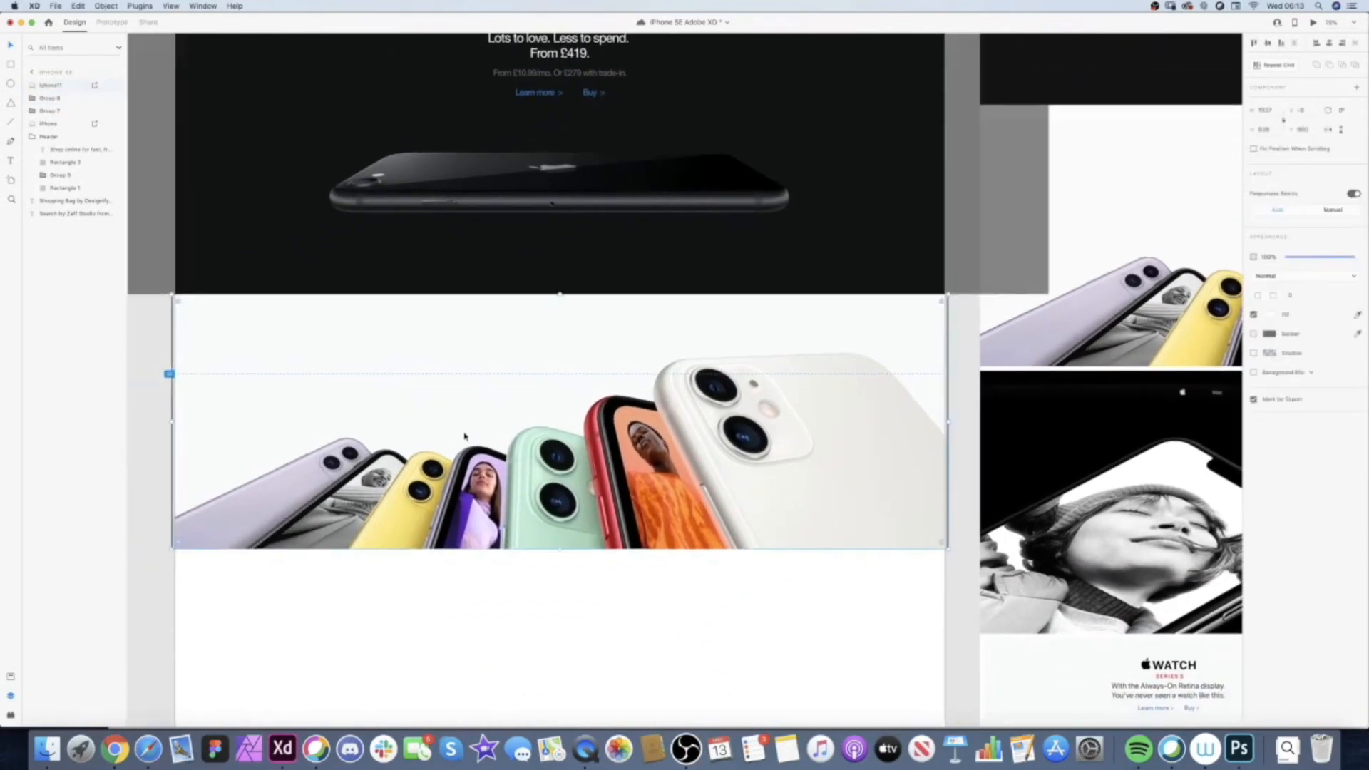
right_click(463, 433)
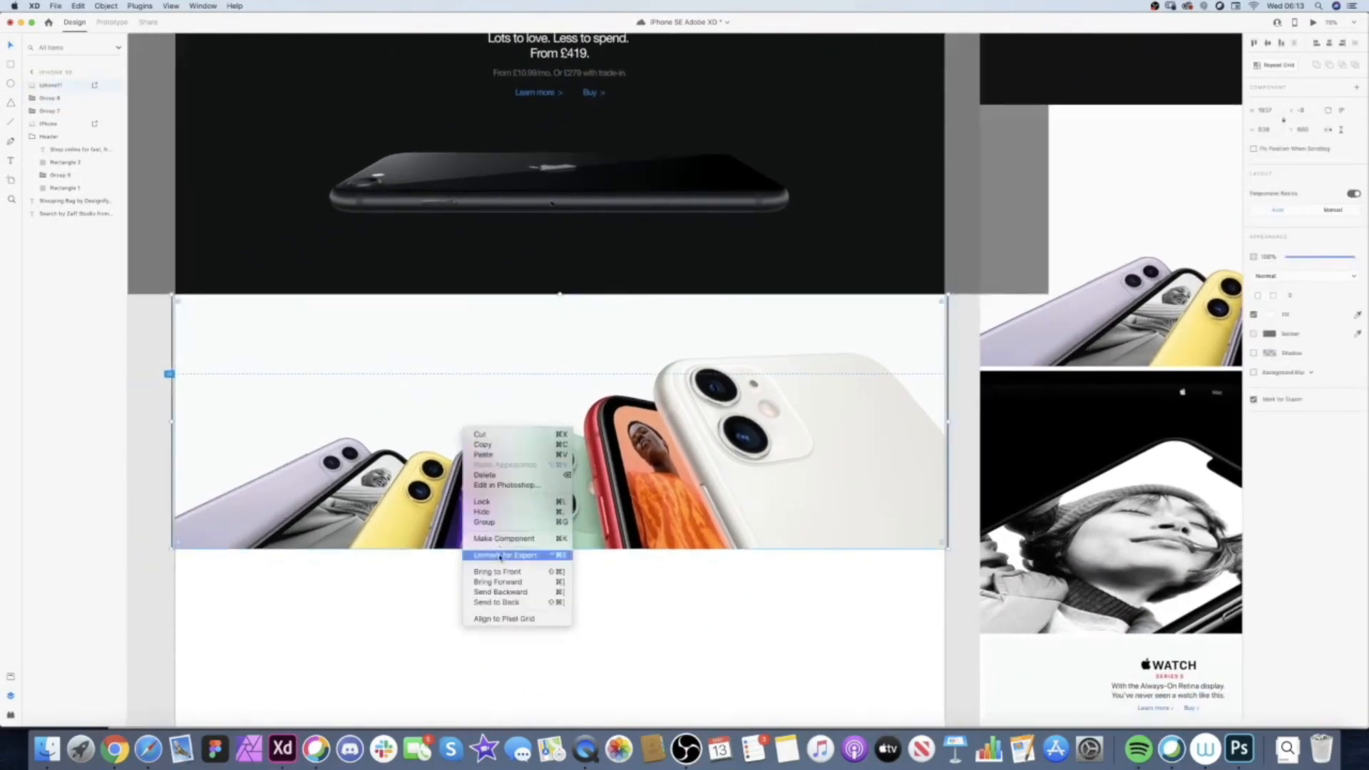
left_click(491, 592)
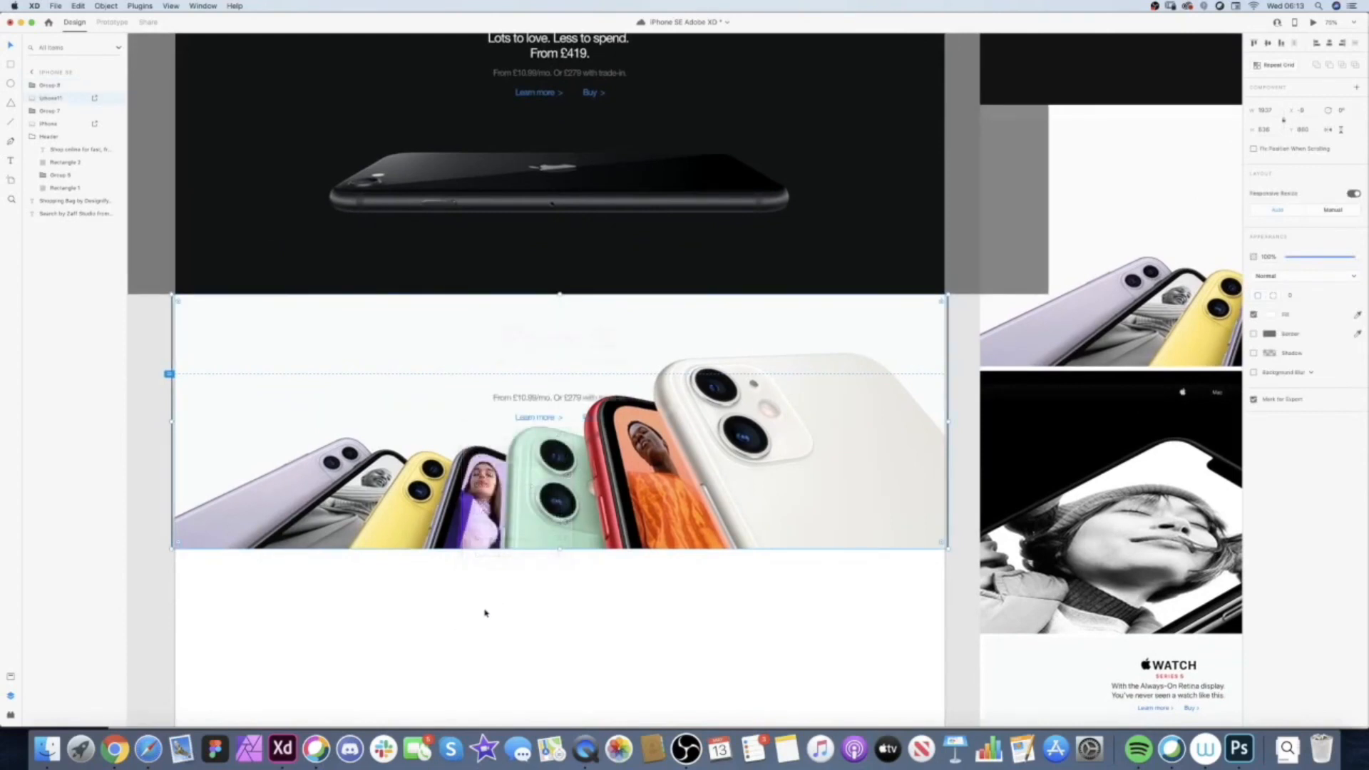
left_click(486, 610)
scroll(485, 542, "right", 2)
scroll(485, 542, "up", 1)
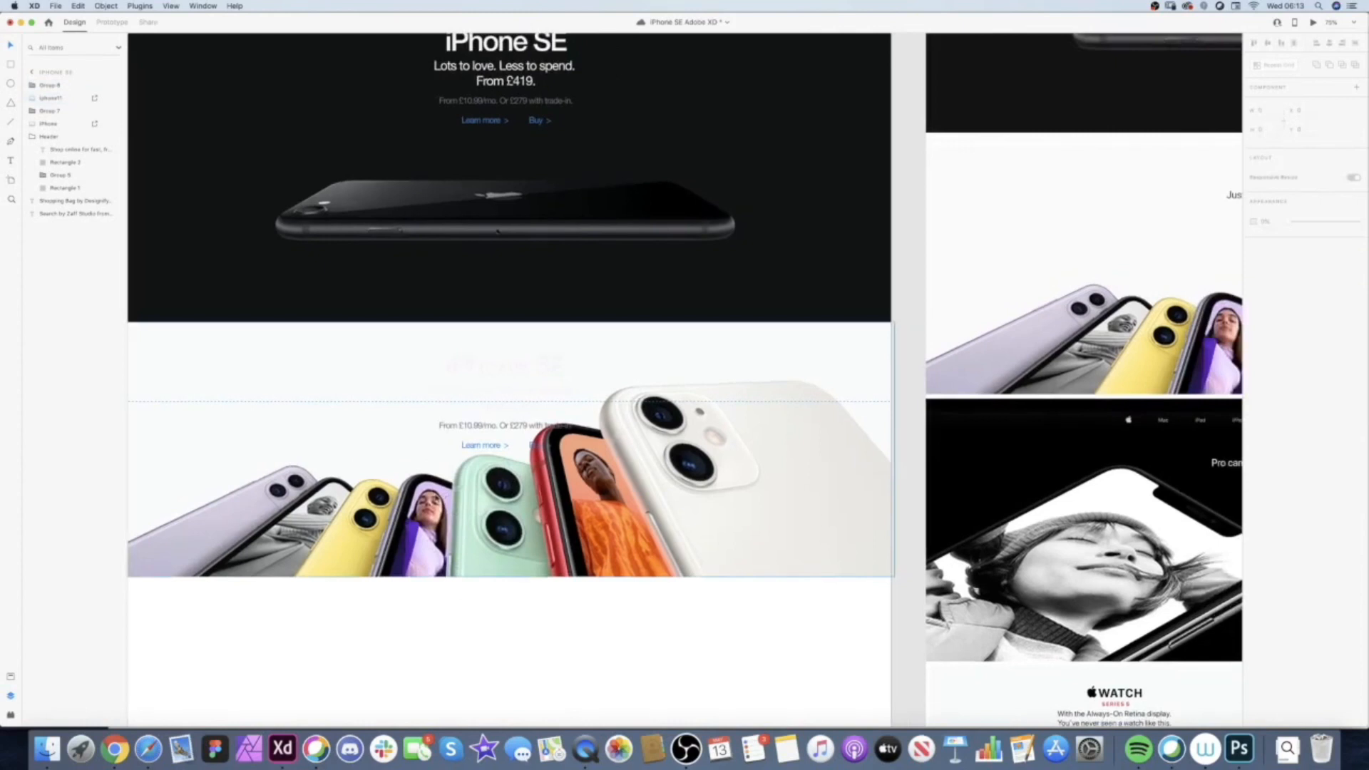
key("super+s")
- Recolour the copied heading and subtitle over the iPhone 11 image from white to near-black
scroll(530, 336, "down", 3)
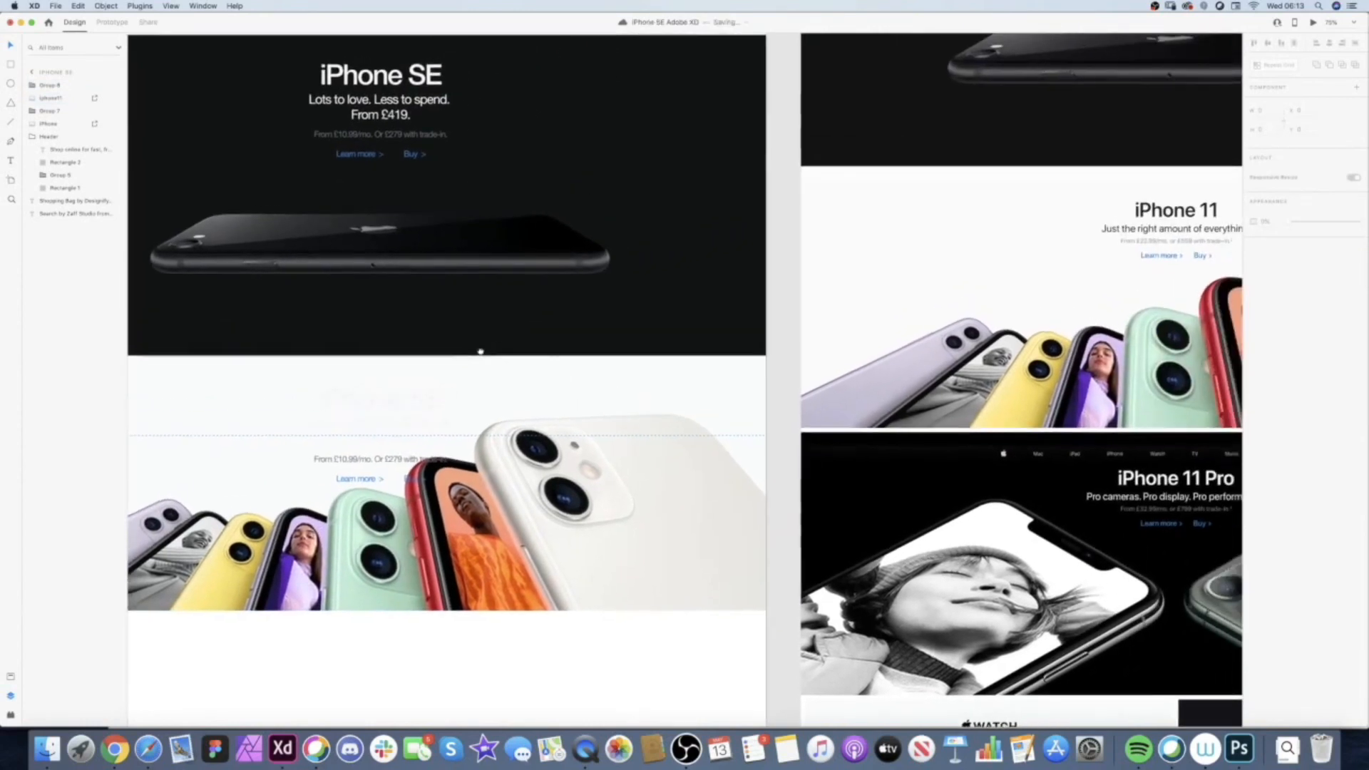
double_click(400, 405)
left_click(398, 430, "shift")
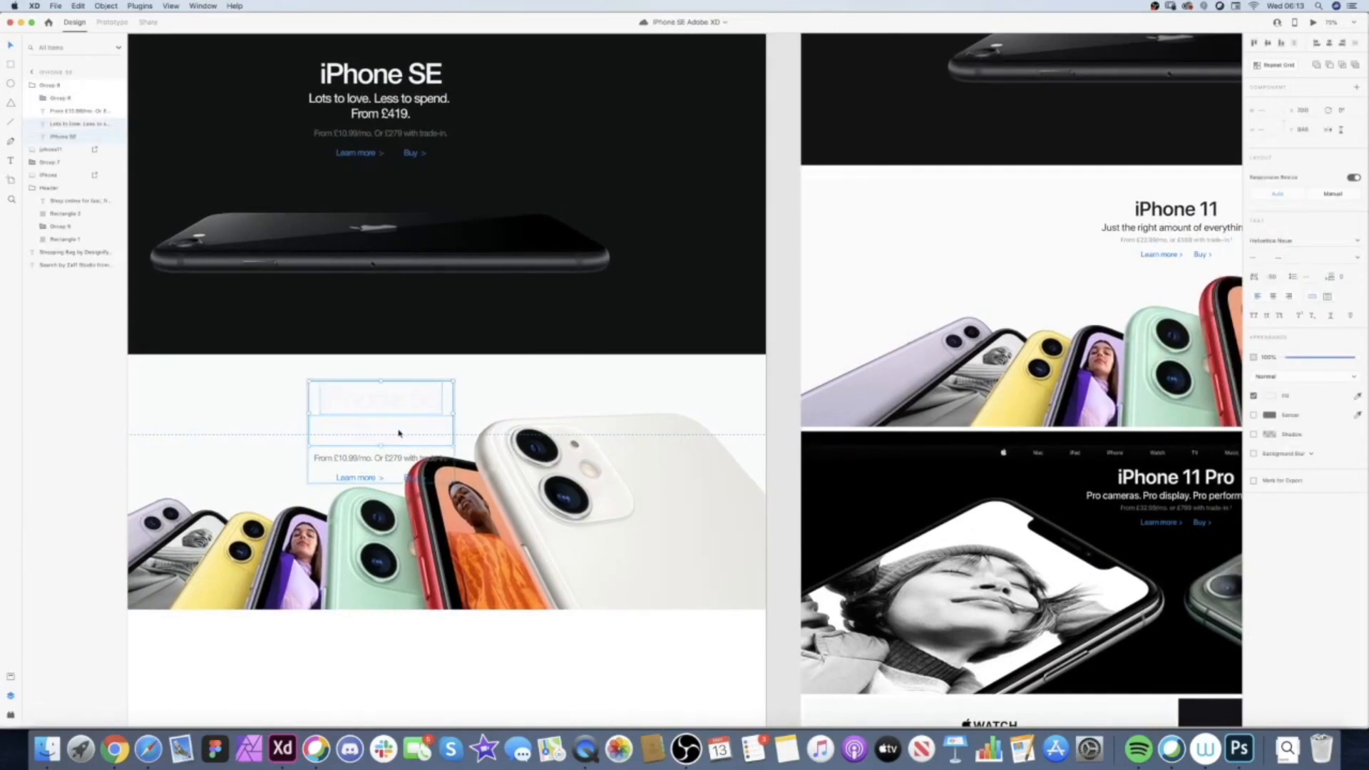
left_click(1269, 397)
mouse_move(1177, 381)
left_mouse_down()
mouse_move(1147, 394)
mouse_move(1049, 344)
mouse_move(1093, 420)
left_mouse_up()
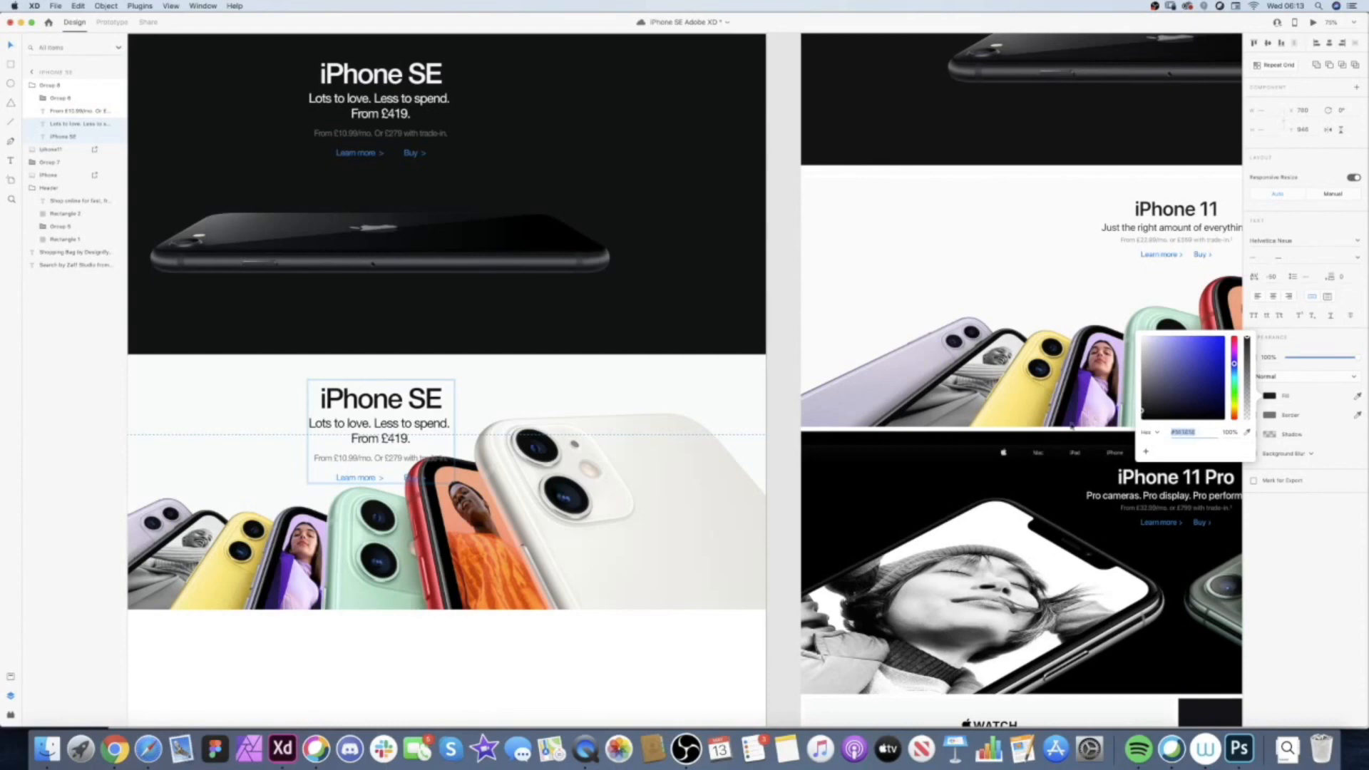
left_click(571, 657)
- Change the copied heading's text to "iPhone 11"
scroll(432, 443, "up", 2)
scroll(432, 443, "right", 2)
left_click(412, 425)
double_click(411, 420)
double_click(408, 412)
type("11")
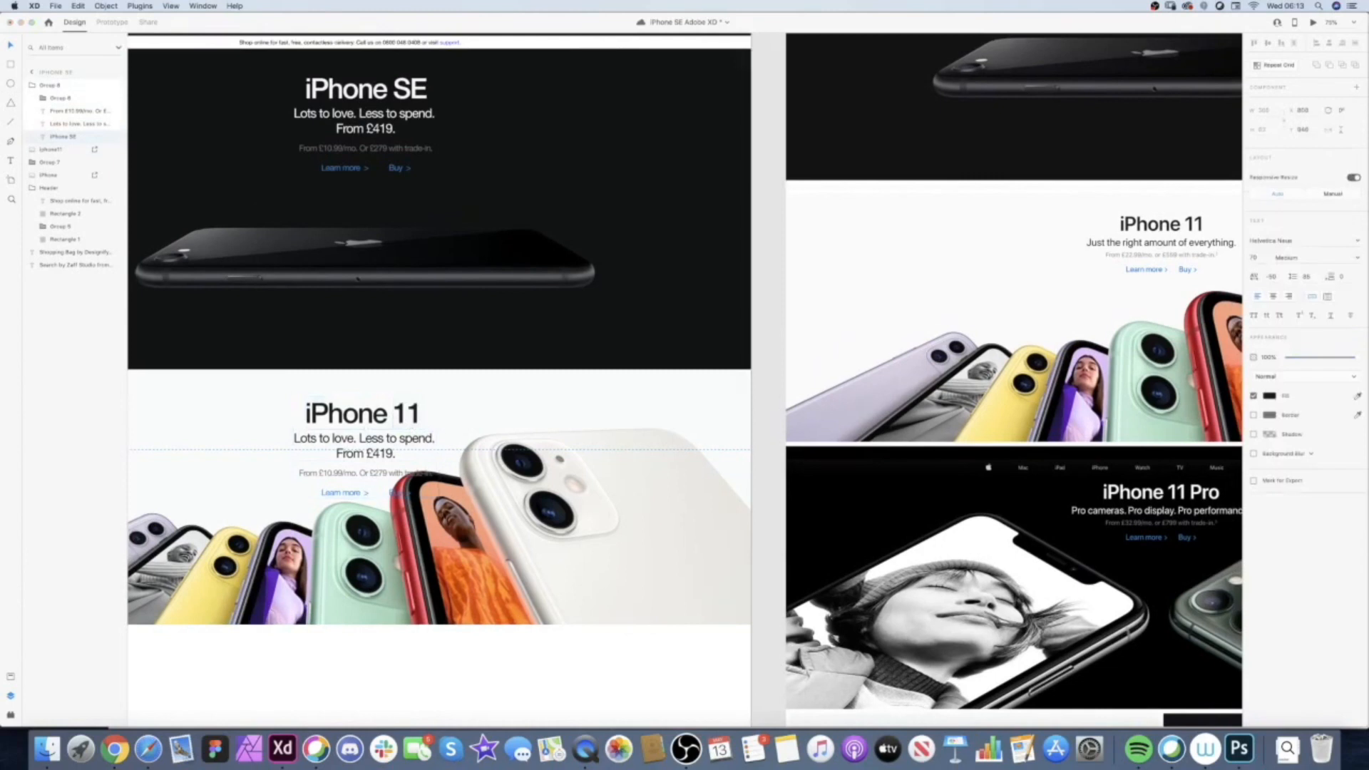
left_click(389, 632)
- Replace the copied subtitle's text with "Just the right amount of everything."
left_click(359, 450)
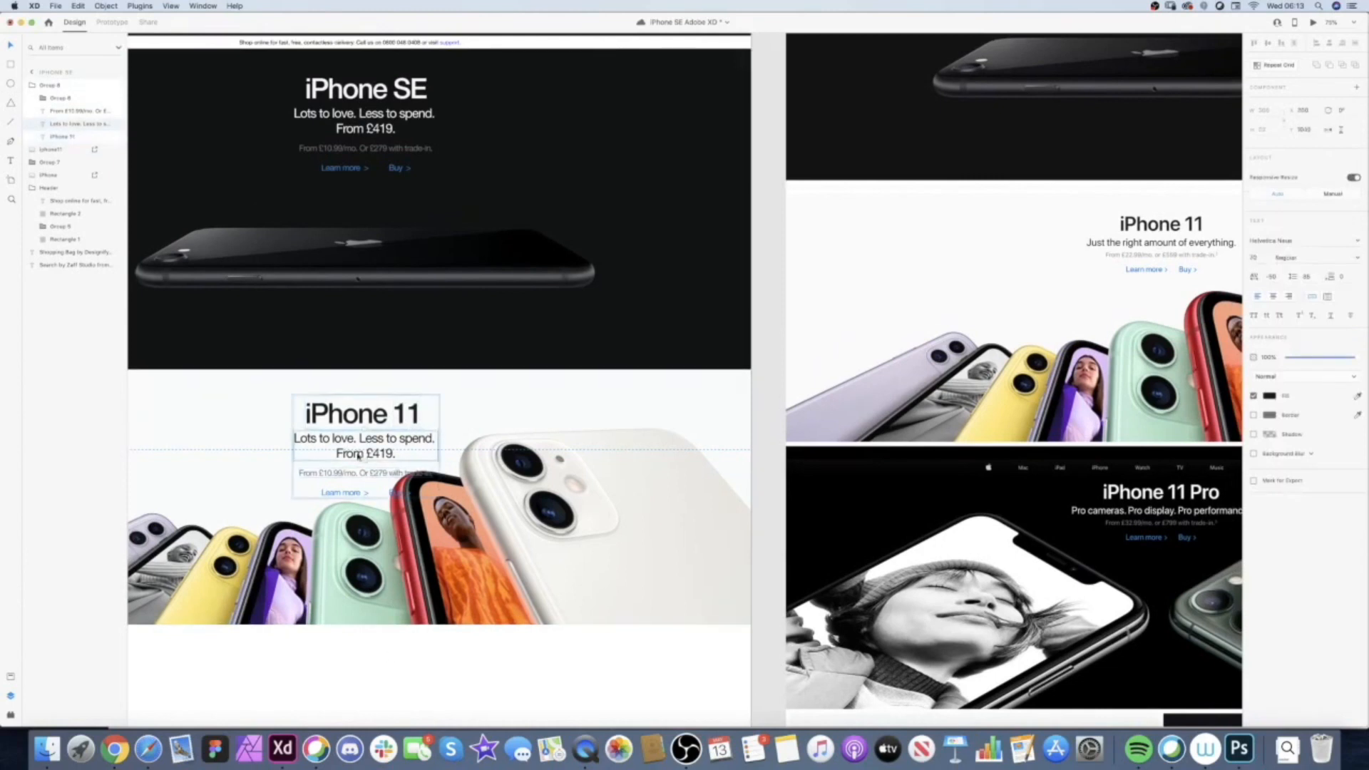
triple_click(361, 449)
left_click_drag(362, 447, 344, 431)
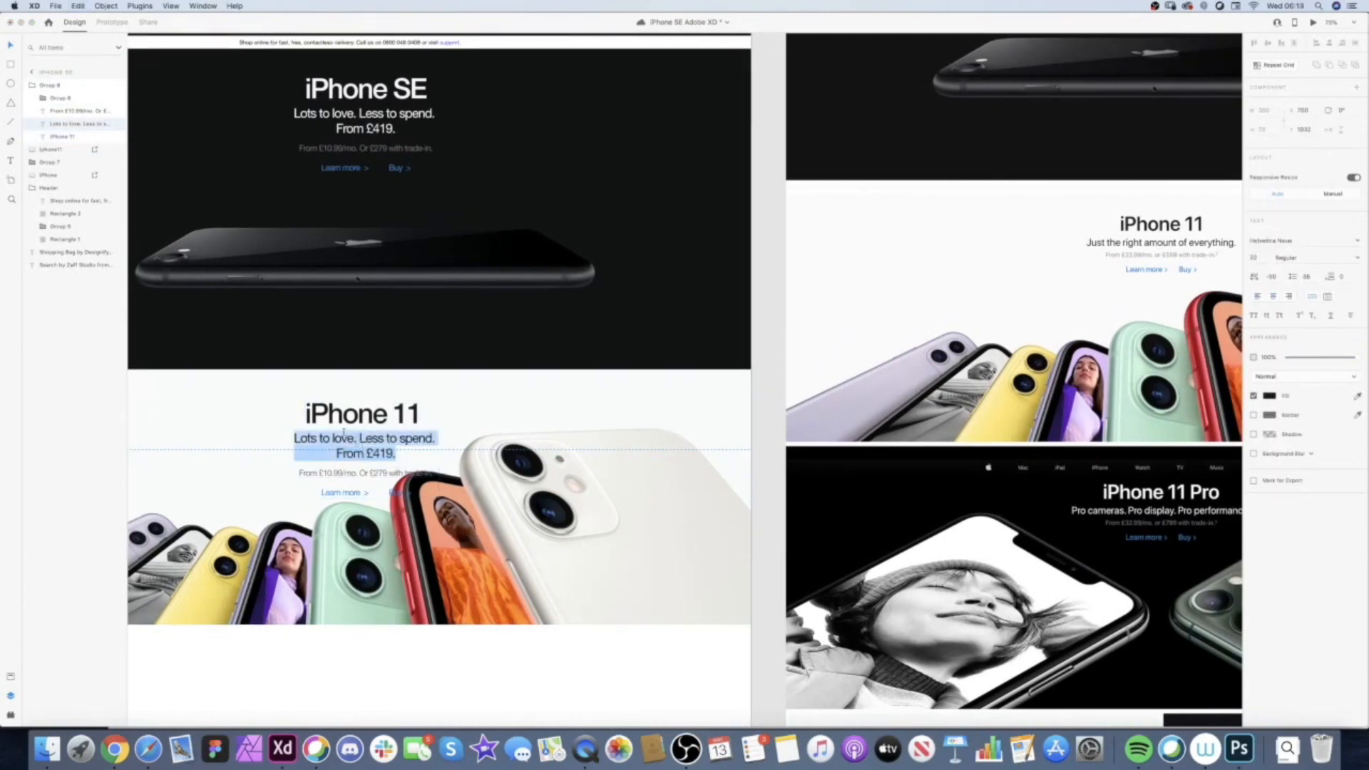
type("Just the right amount of everything.")
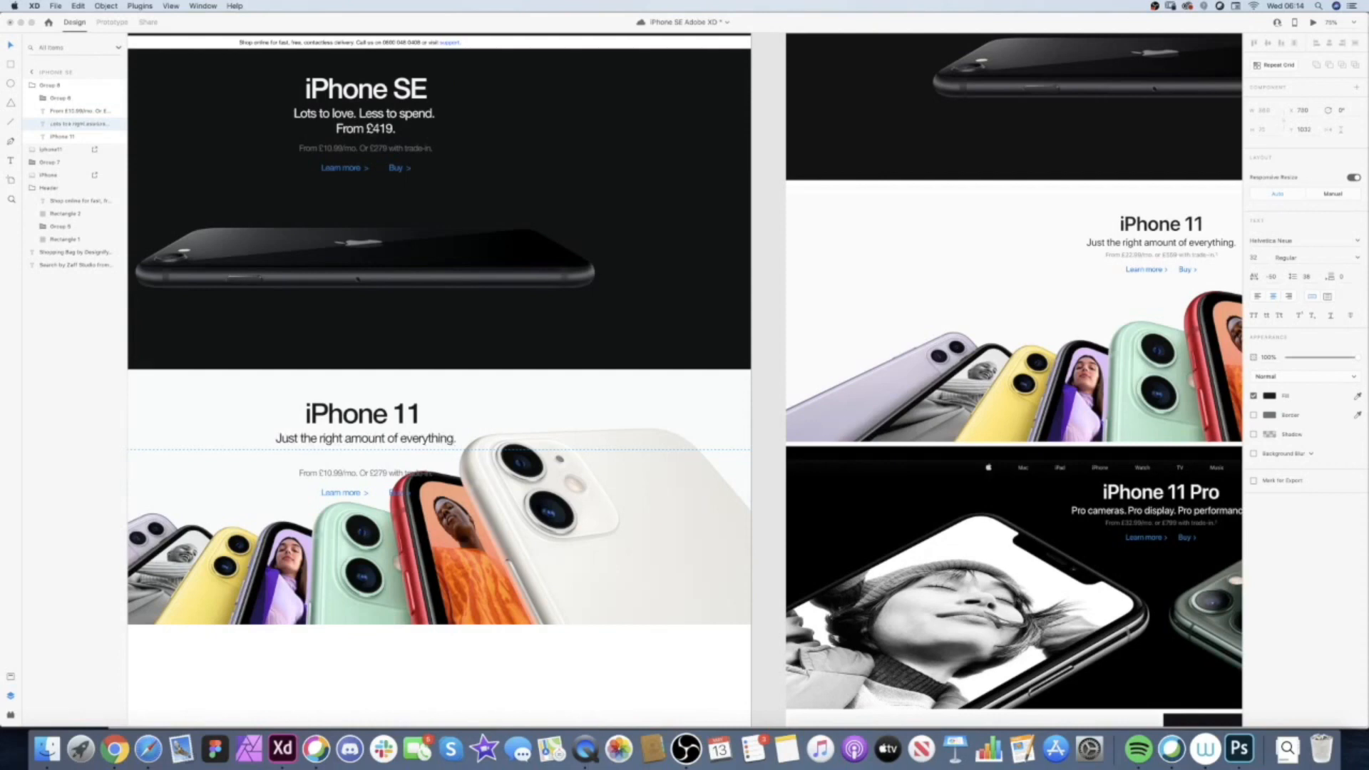
left_click(393, 667)
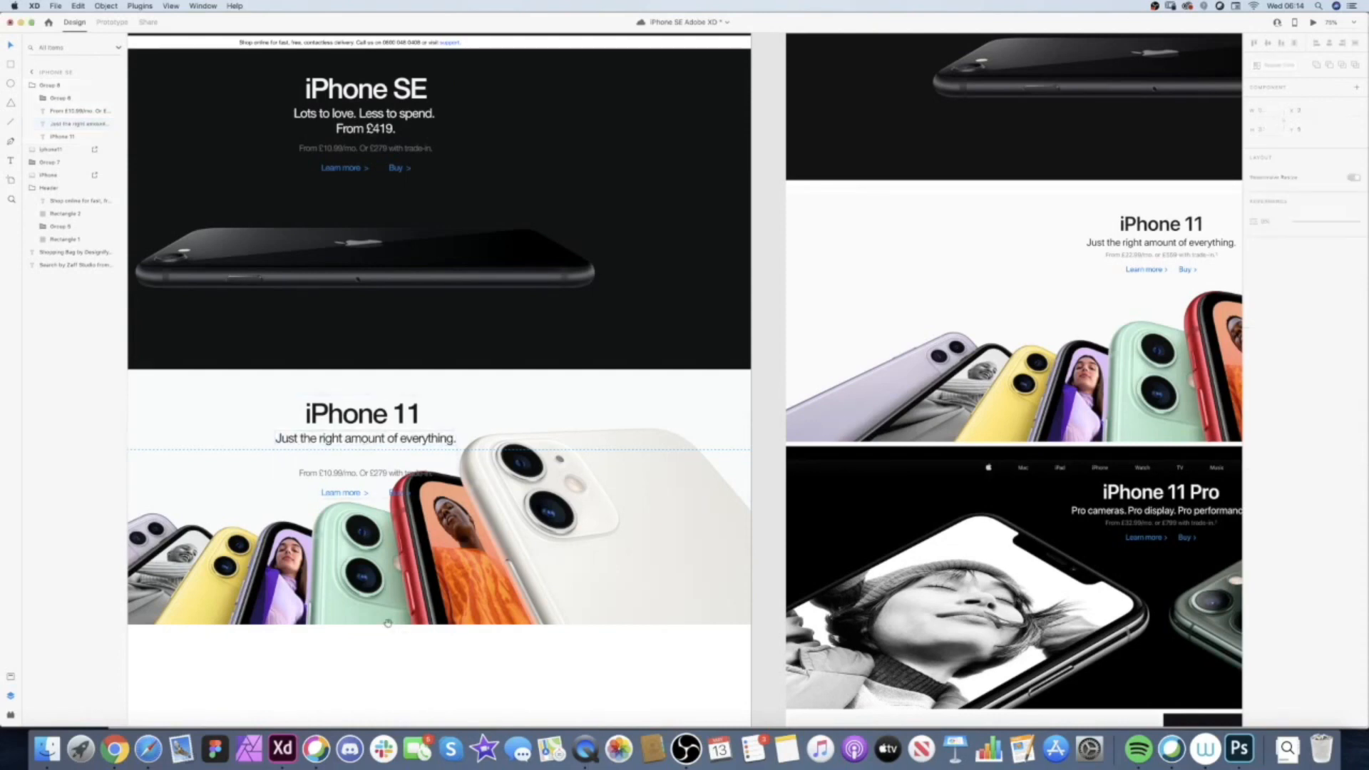
- Set the iPhone 11 heading's font size to 50
scroll(387, 625, "down", 2)
left_click_drag(414, 582, 428, 556)
scroll(428, 556, "down", 3)
left_click(433, 408)
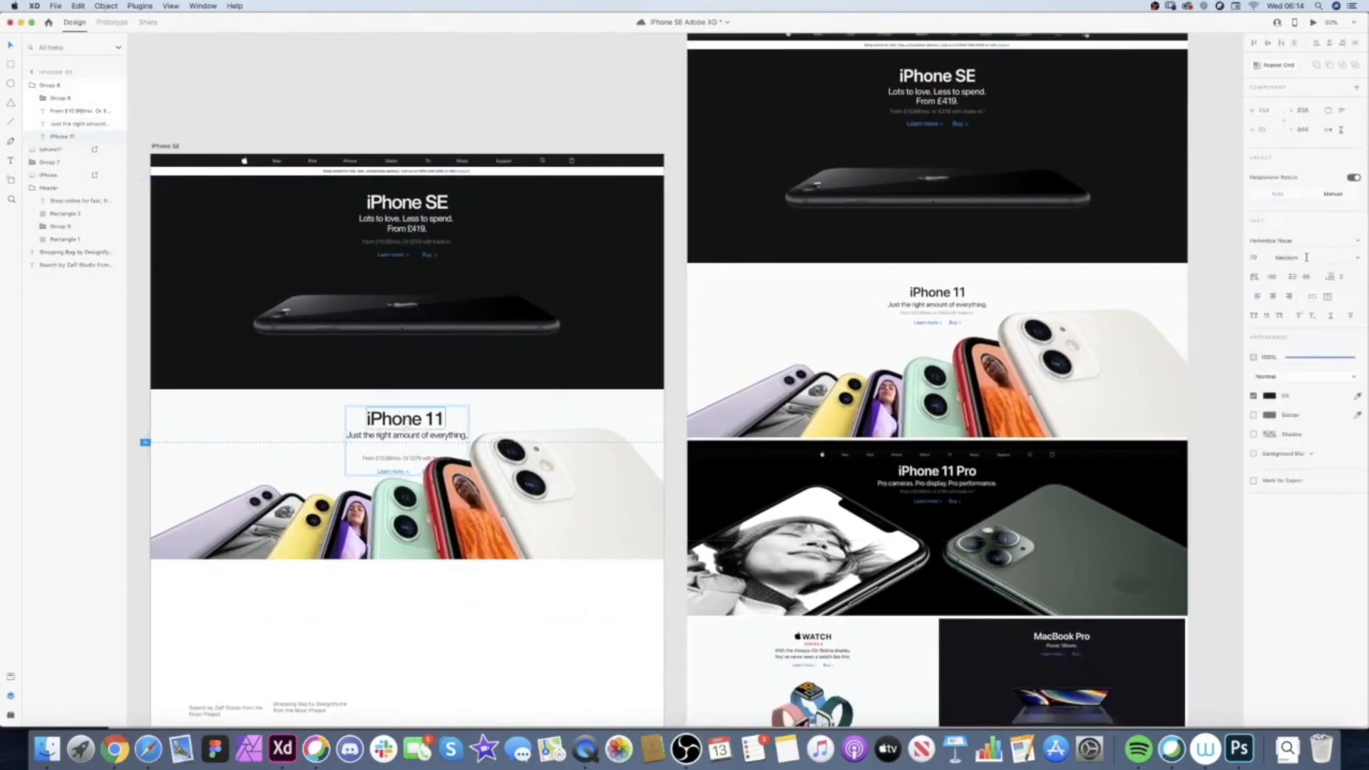
left_click(1254, 258)
type("50")
key("Return")
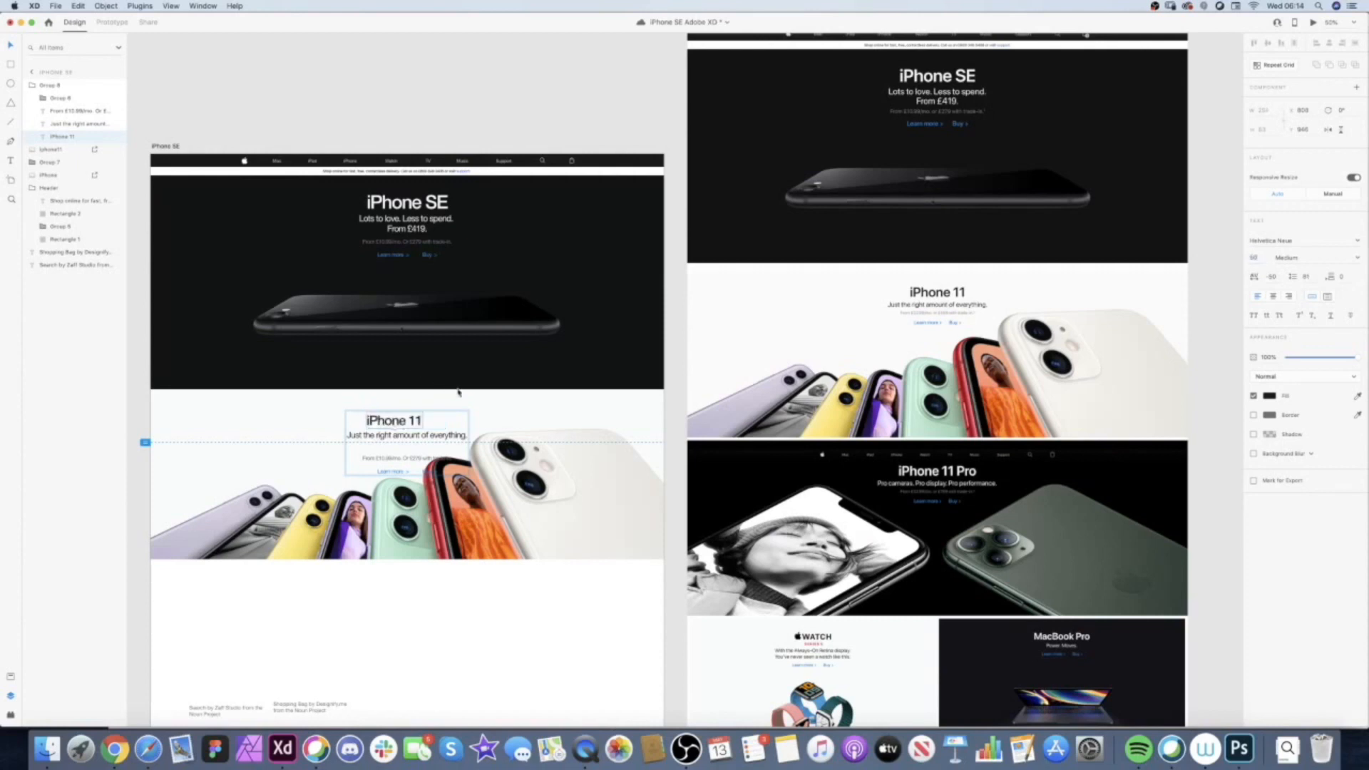
- Centre the iPhone 11 heading above its subtitle and set the subtitle's font size to 28
left_click(413, 438)
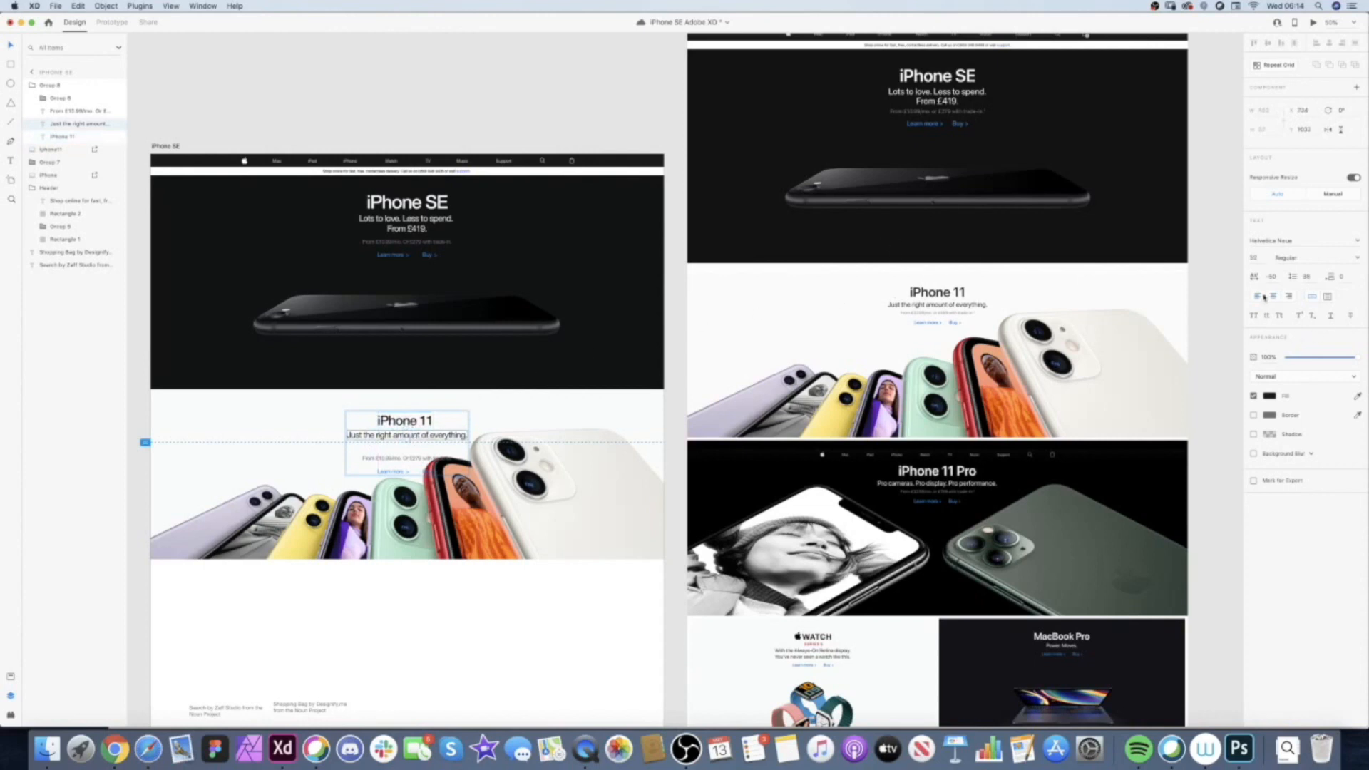
key("Return")
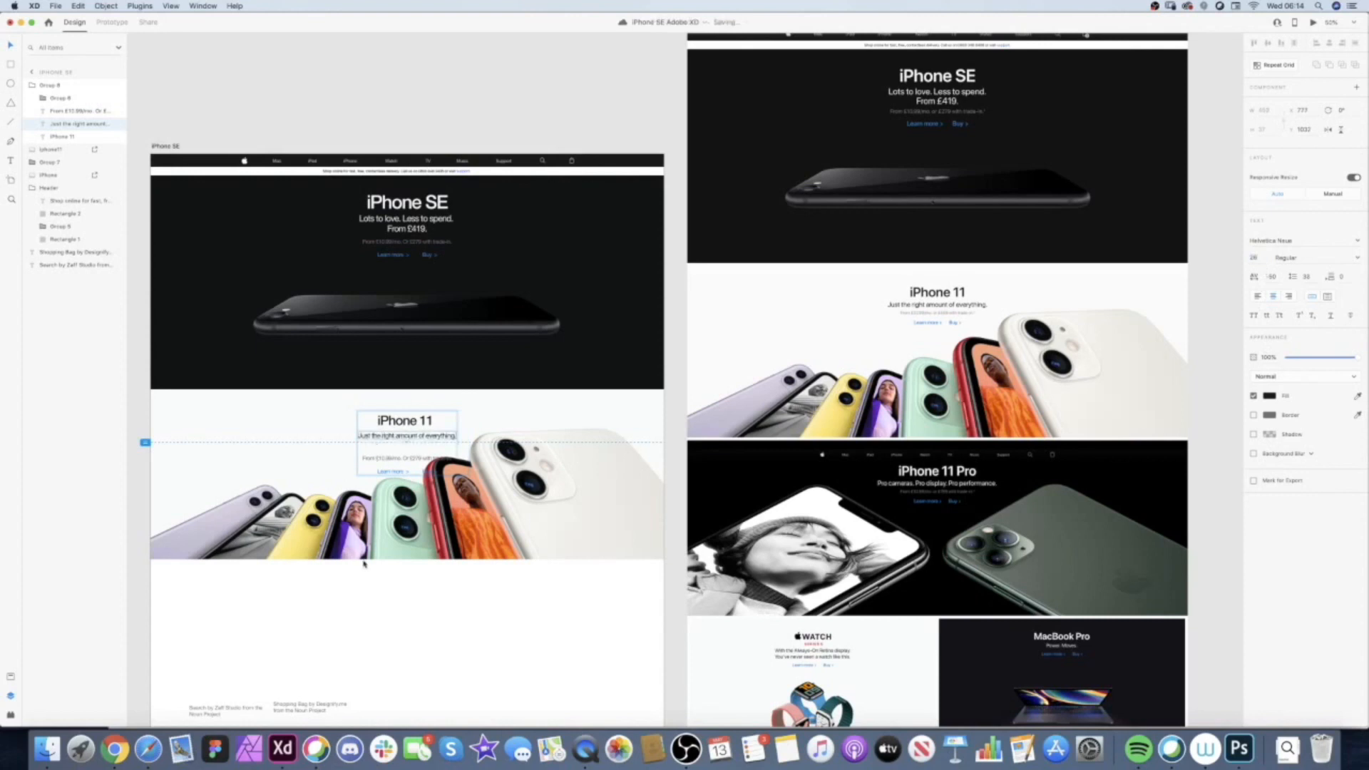
left_click(359, 592)
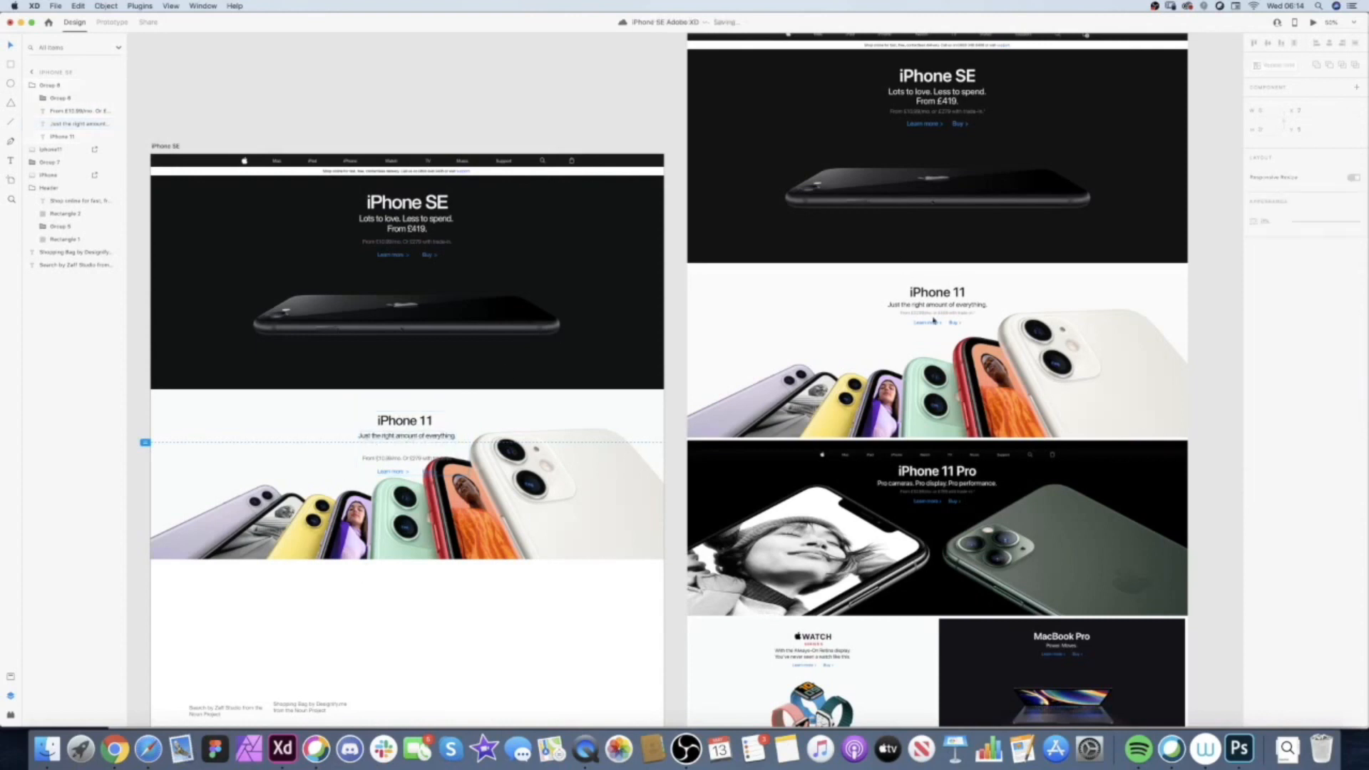
- Set the iPhone 11 section's price line to font size 18 and move it up directly beneath the subtitle
scroll(330, 443, "up", 5)
double_click(425, 467)
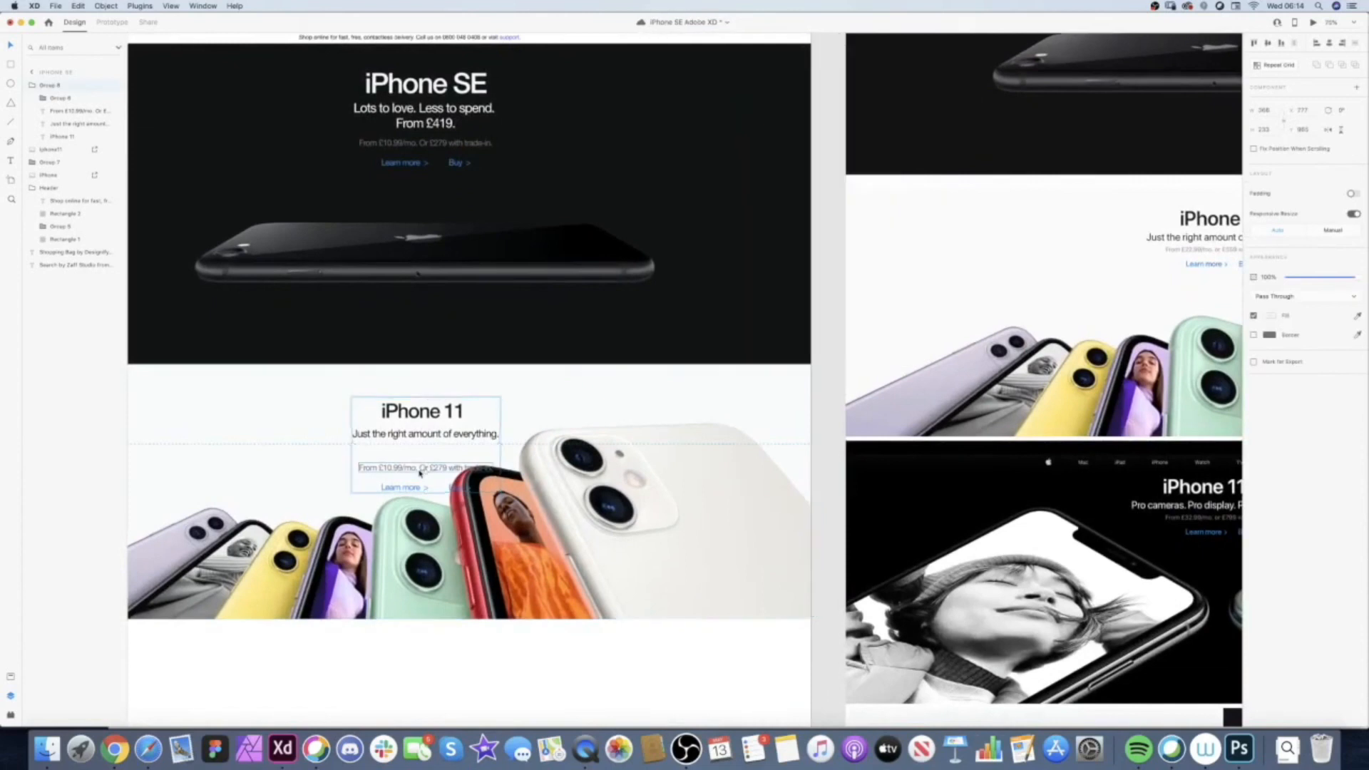
left_click_drag(1260, 258, 1192, 251)
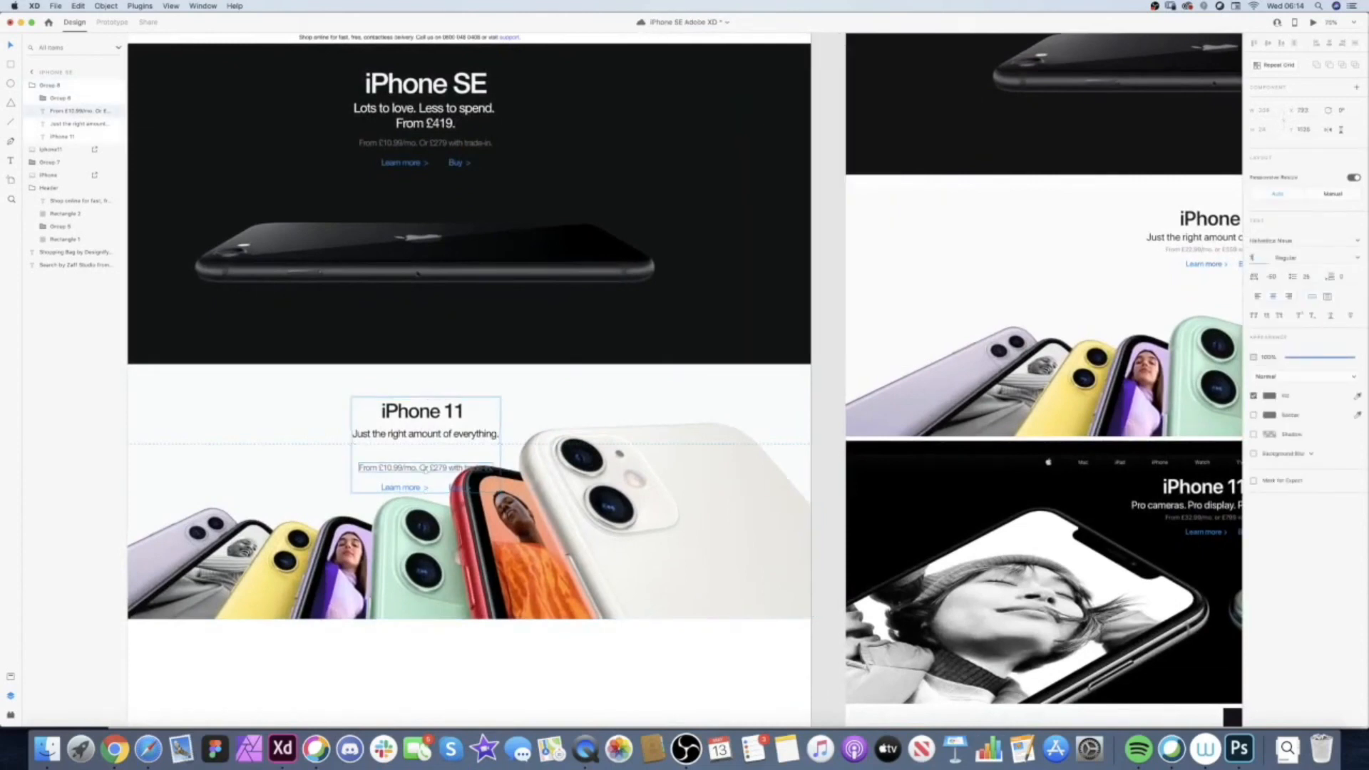
key("Return")
left_click_drag(430, 470, 428, 450)
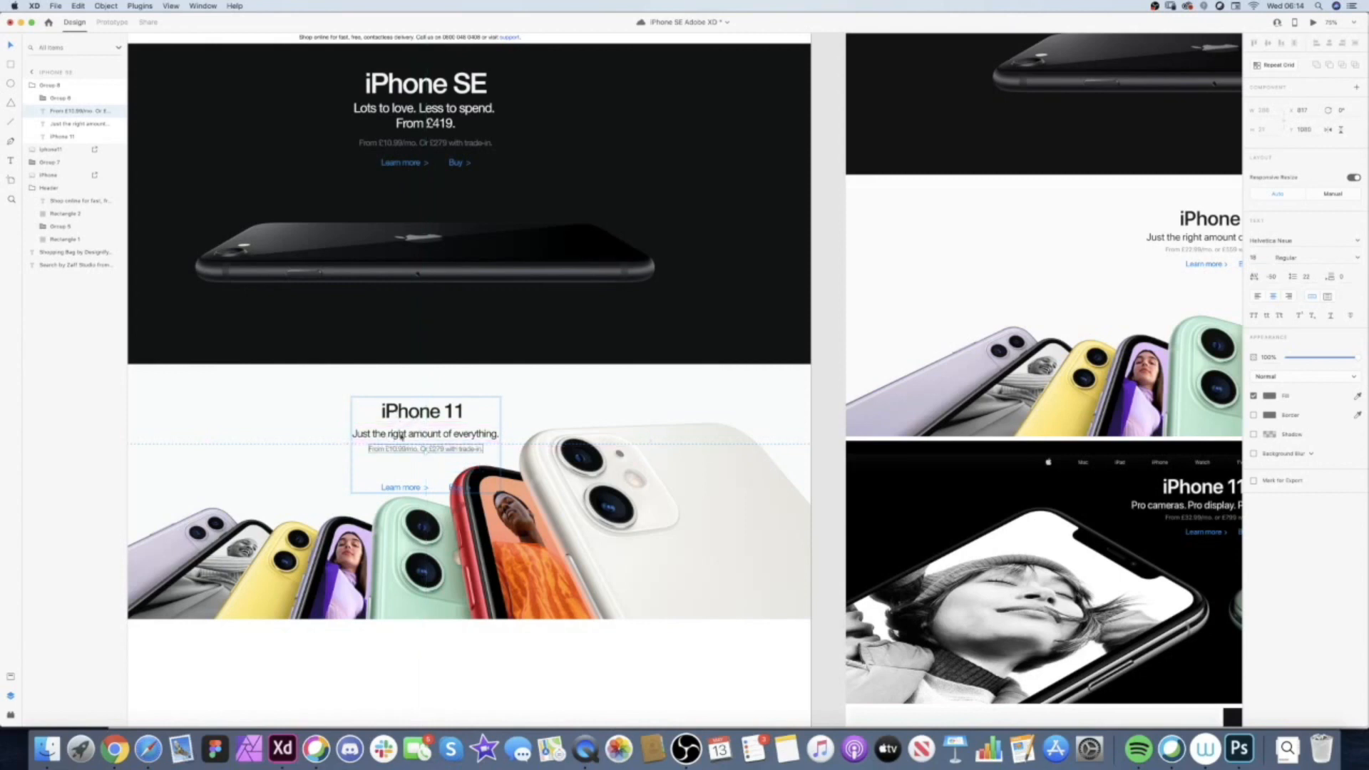
- Align the iPhone 11 heading, subtitle and price line horizontally on their centres
left_click(426, 435)
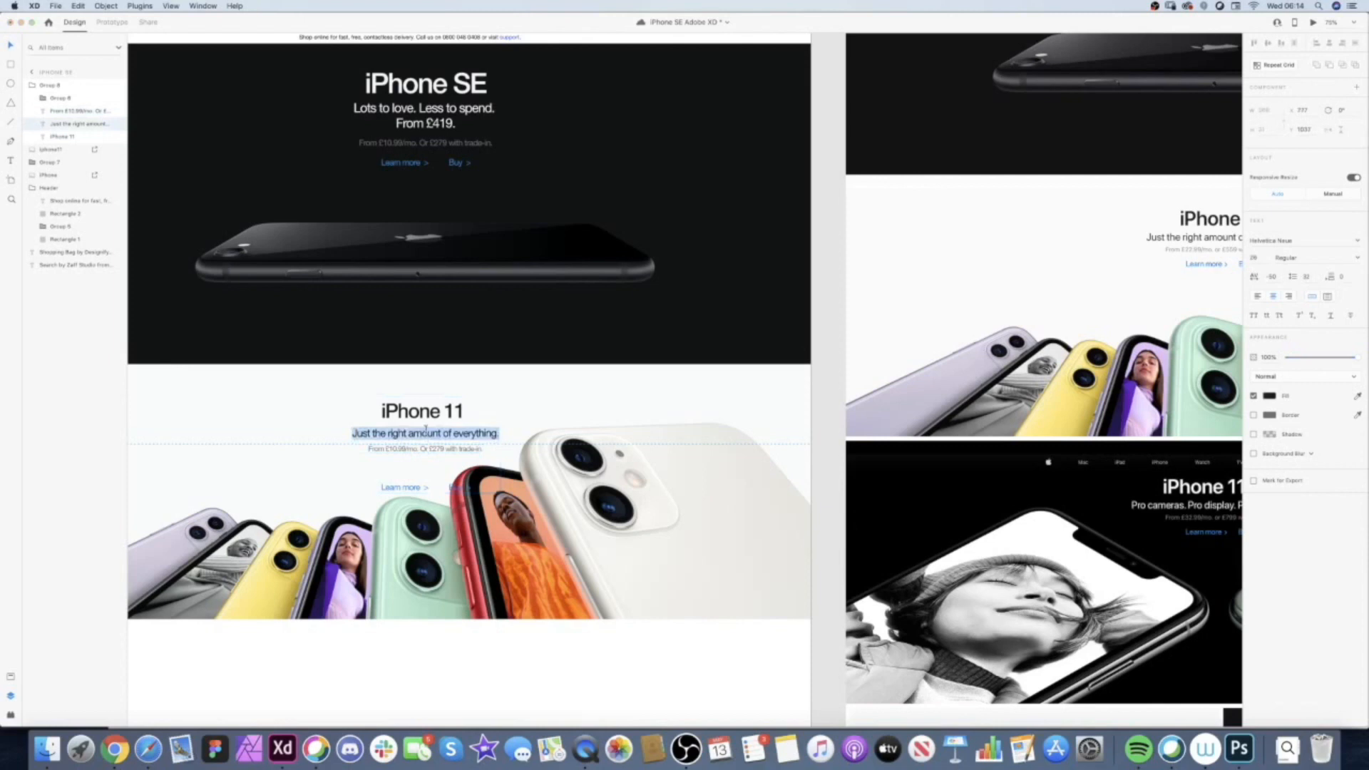
left_click(433, 412)
left_click(443, 435, "shift")
left_click(428, 449, "shift")
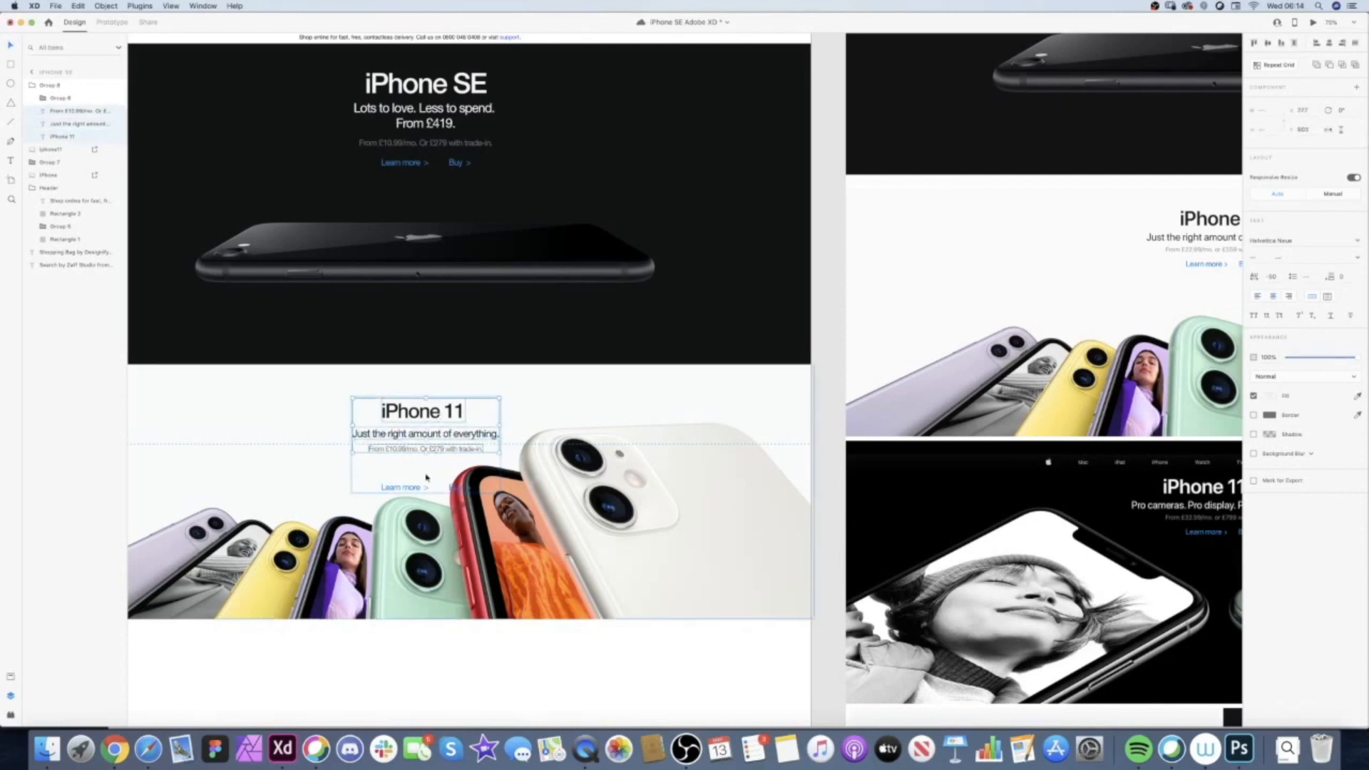
left_click(1329, 45)
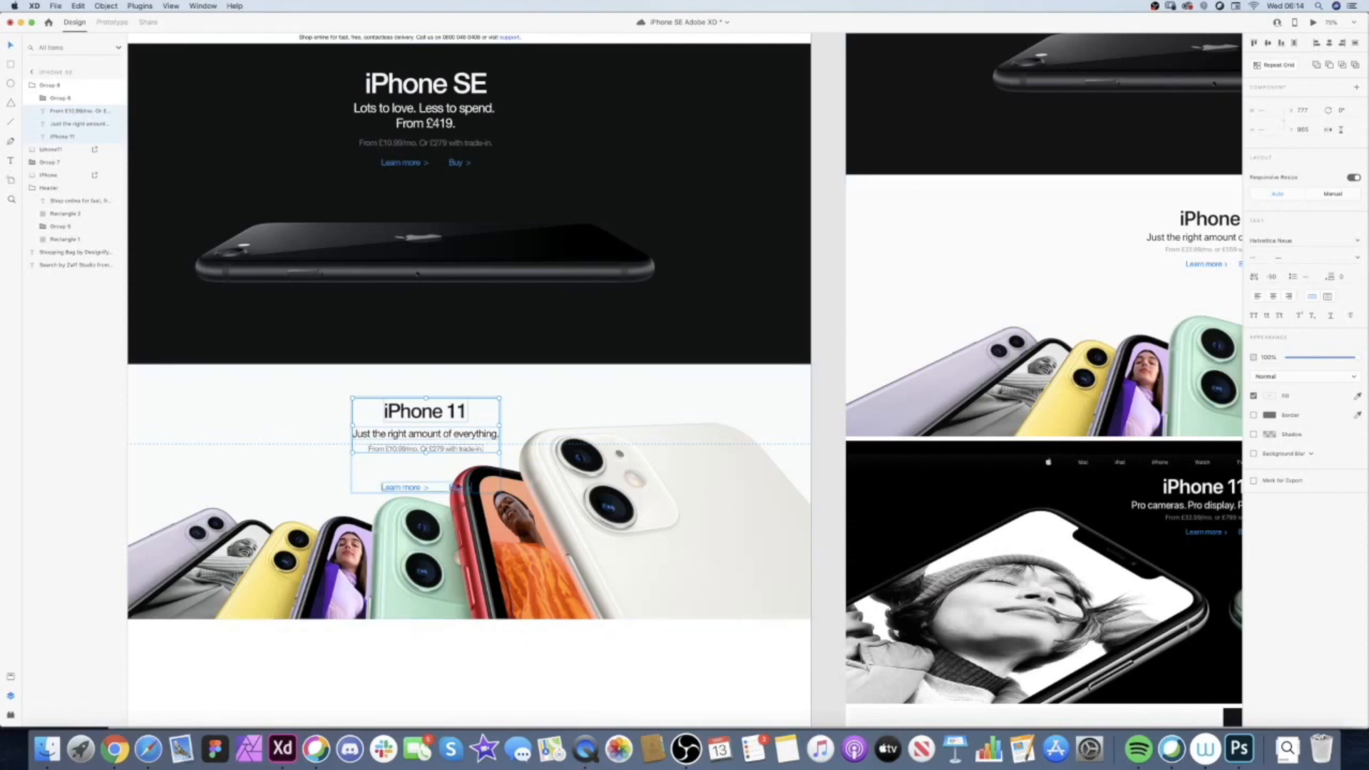
- Move the iPhone 11 section's Learn more and Buy links up to just below the price line and clear the selection
left_click(470, 488)
left_click_drag(460, 489, 455, 465)
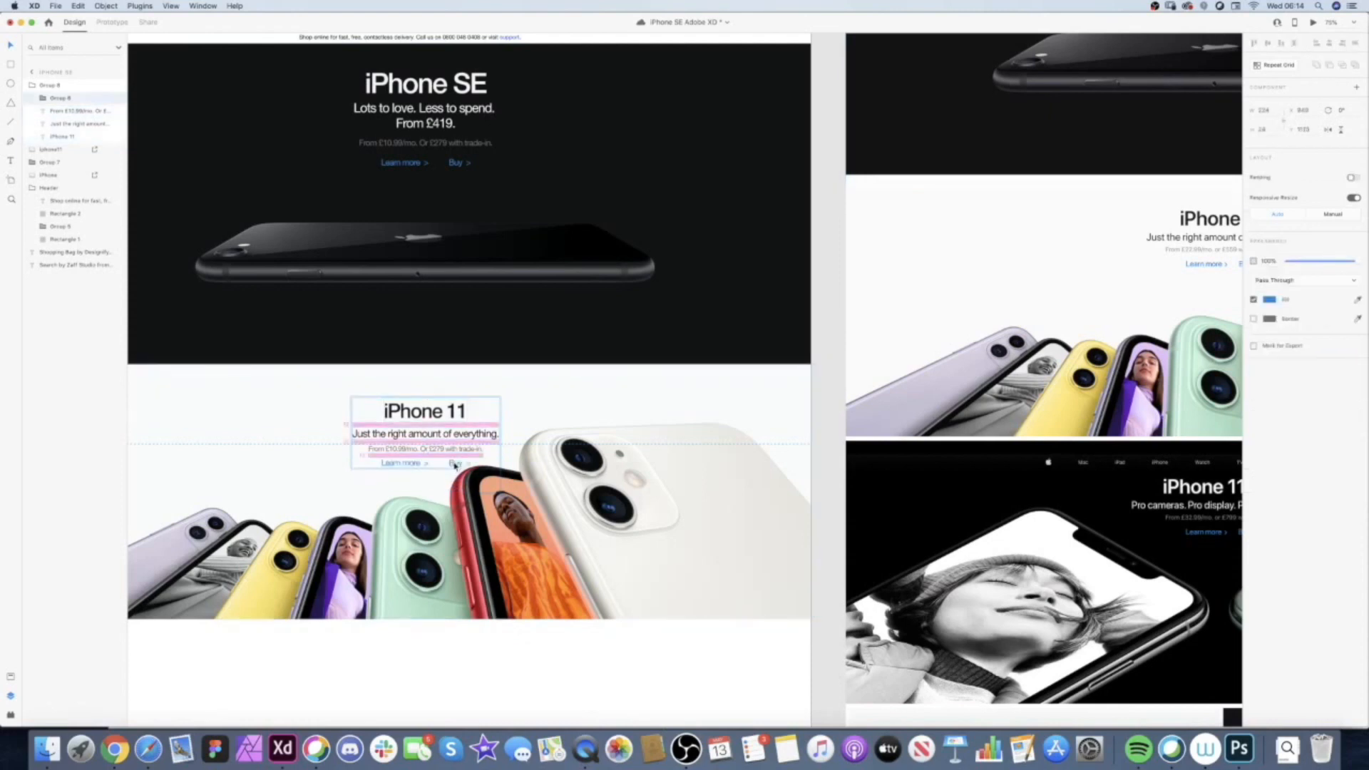
left_click(432, 513)
scroll(430, 513, "down", 5)
scroll(428, 517, "down", 1)
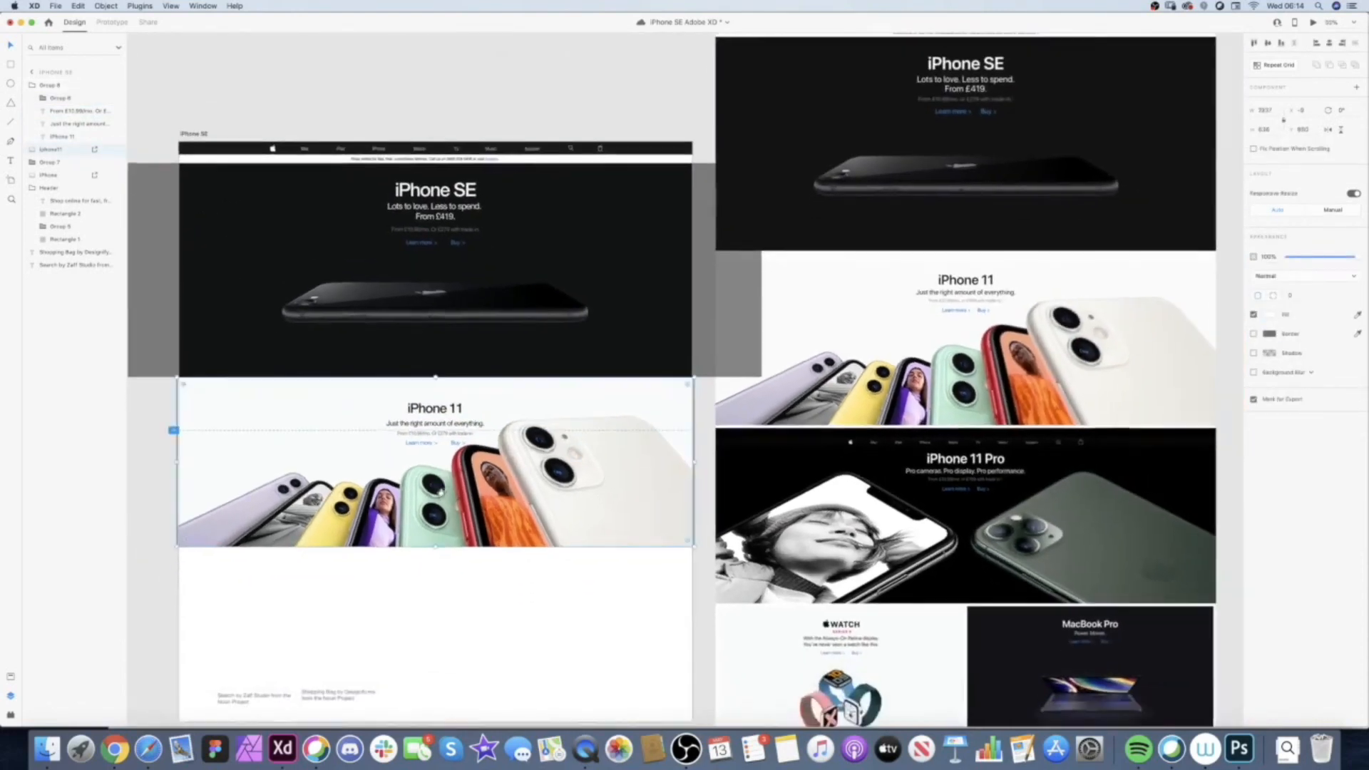
left_click(422, 570)
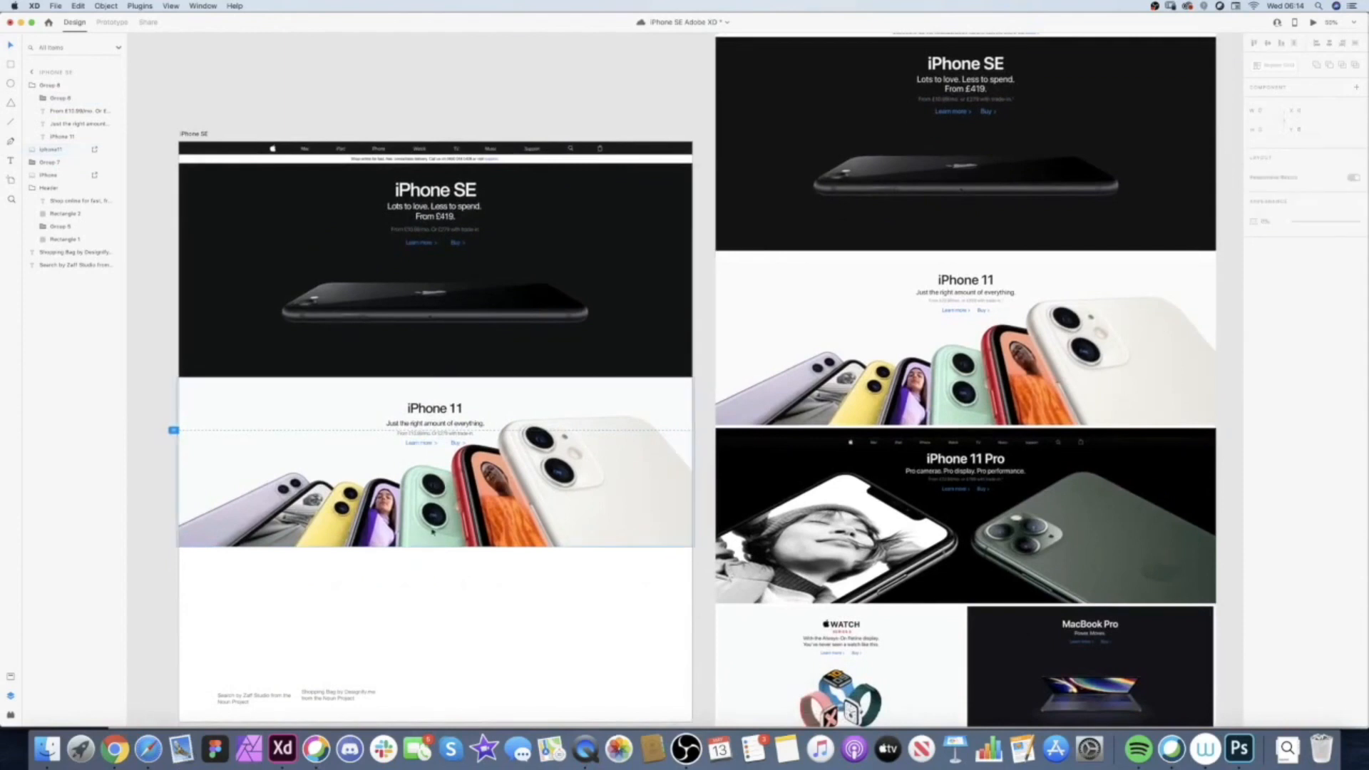
- Nudge the iPhone 11 subtitle and price line up together, closer beneath the heading
scroll(435, 424, "up", 3)
left_click(442, 426)
double_click(442, 440)
key("shift+Up")
key("shift+Up")
key("shift+Up")
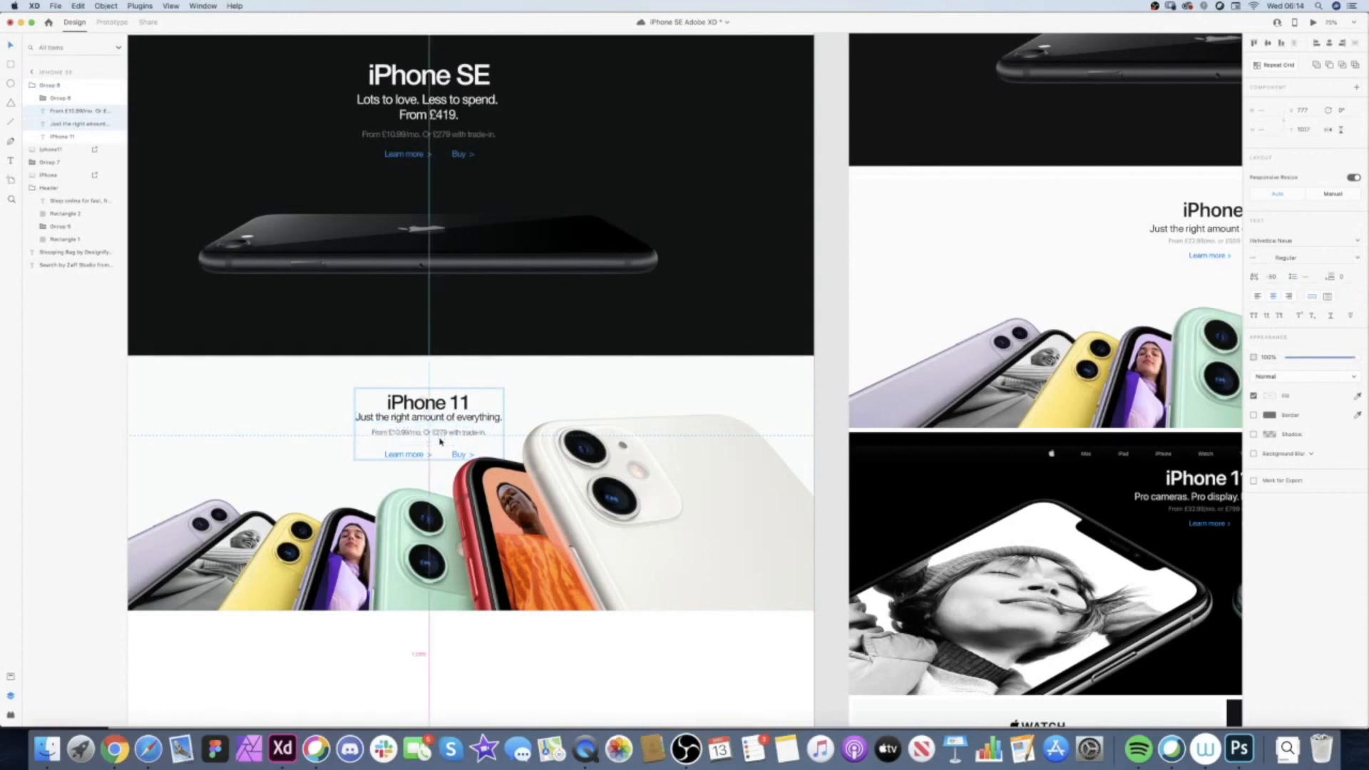
key("shift+Down")
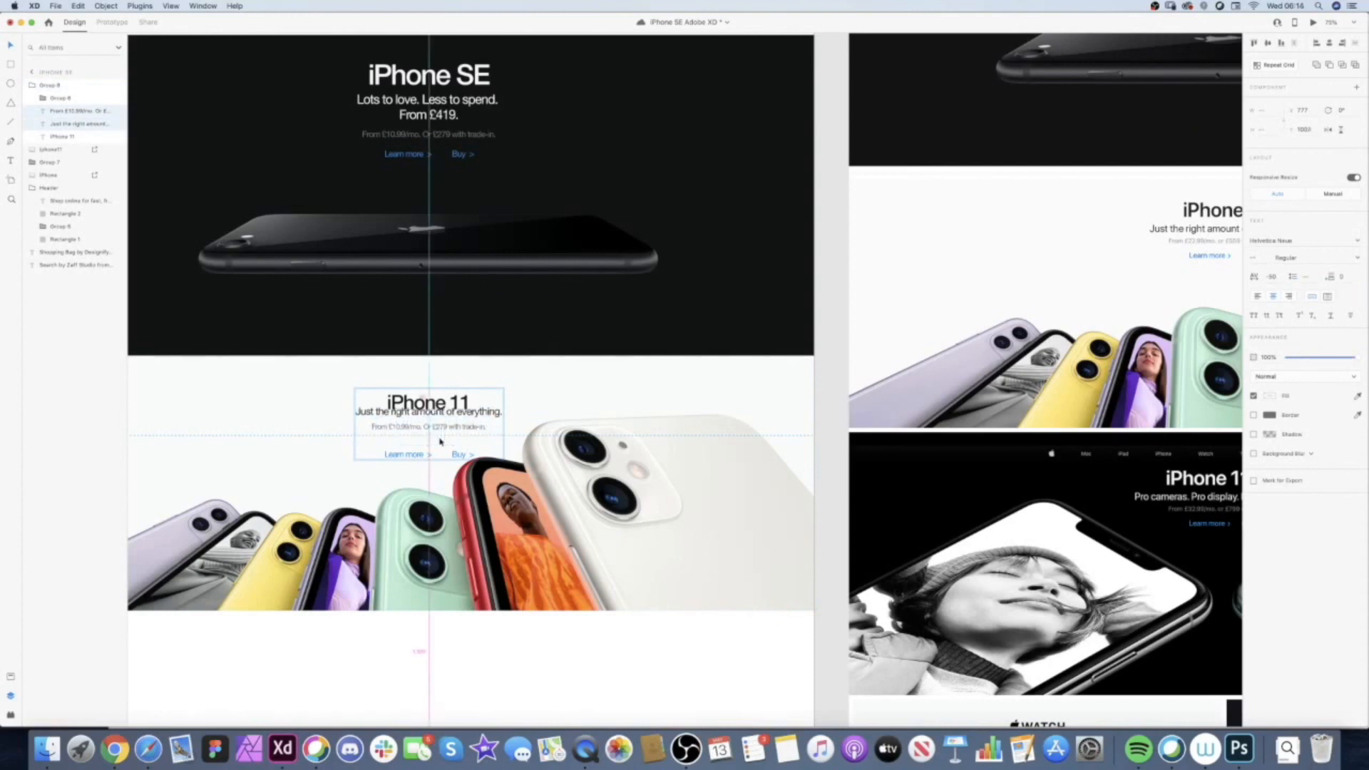
key("Escape")
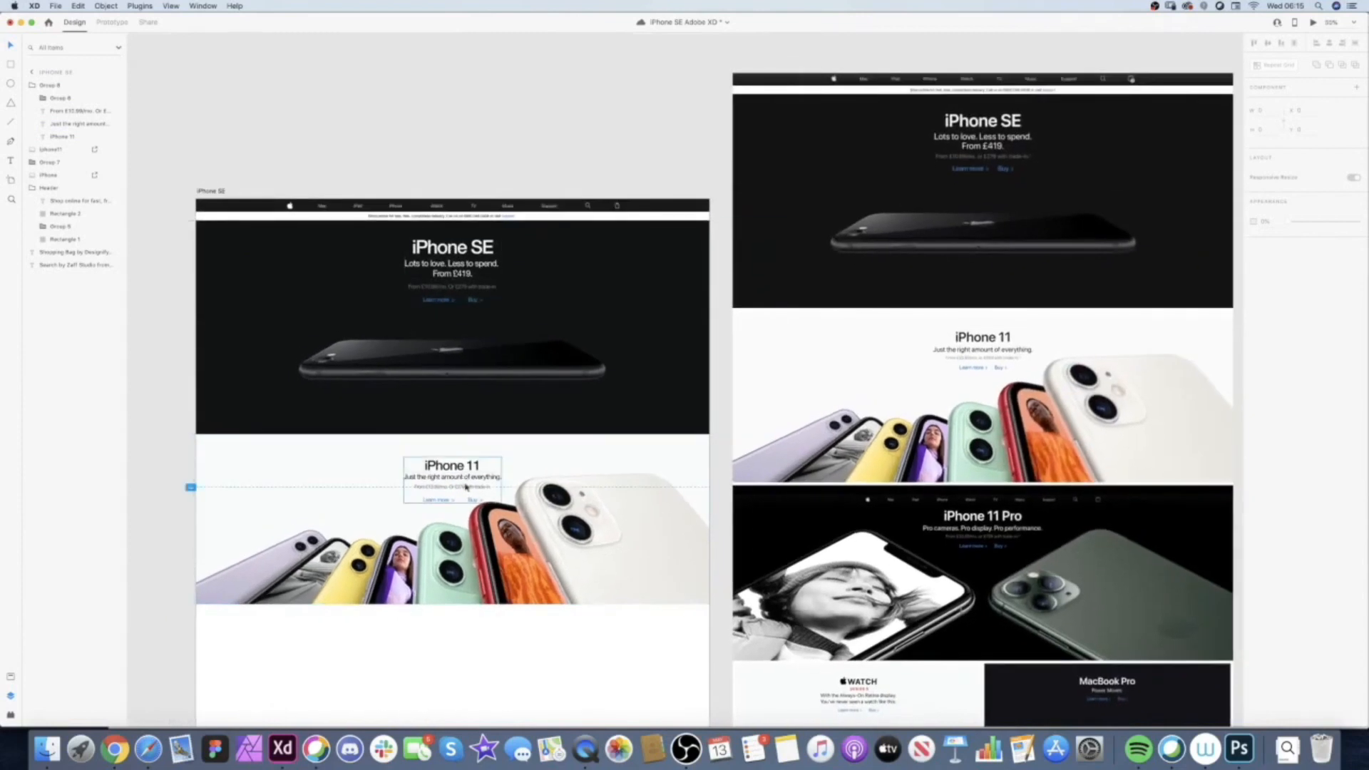
- Nudge the iPhone 11 section's Learn more and Buy links up closer to the price line
scroll(463, 438, "down", 2)
left_click(464, 439)
key("super+1")
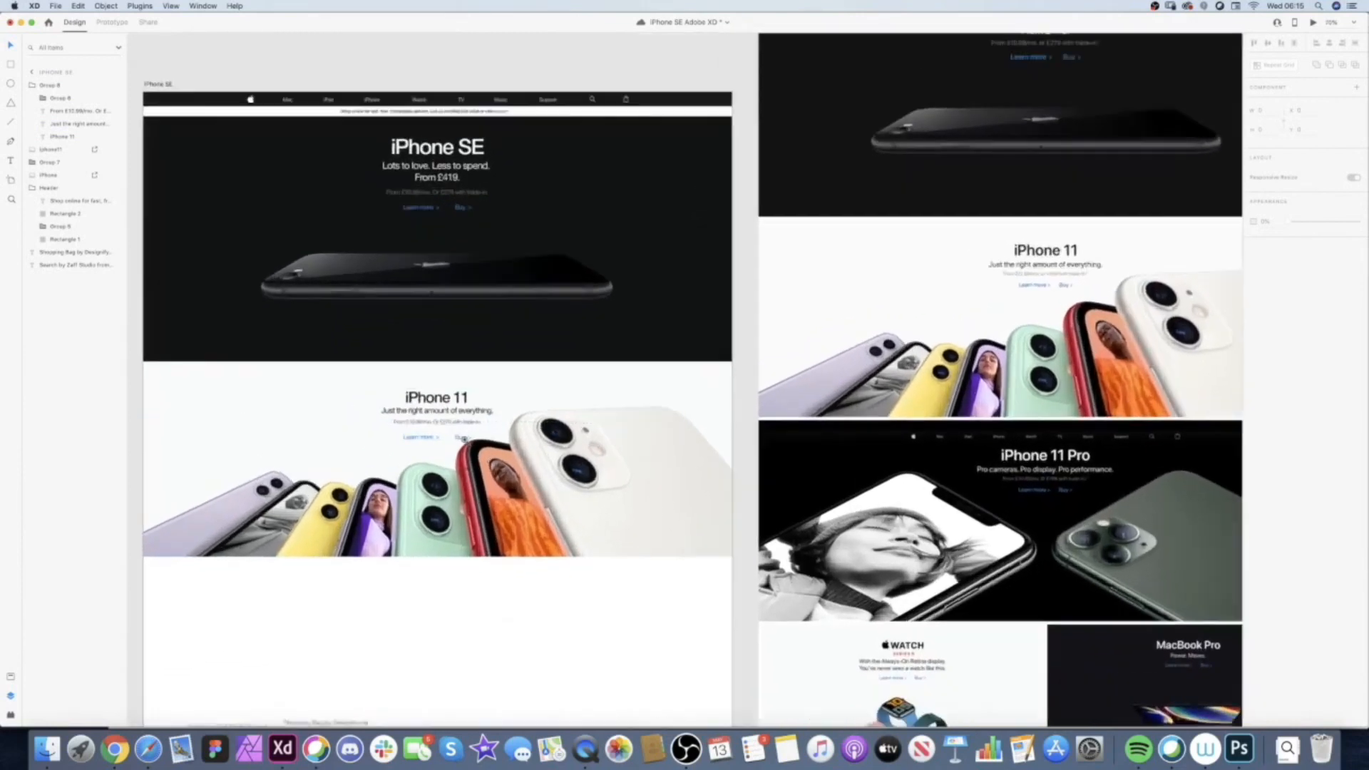
double_click(462, 438)
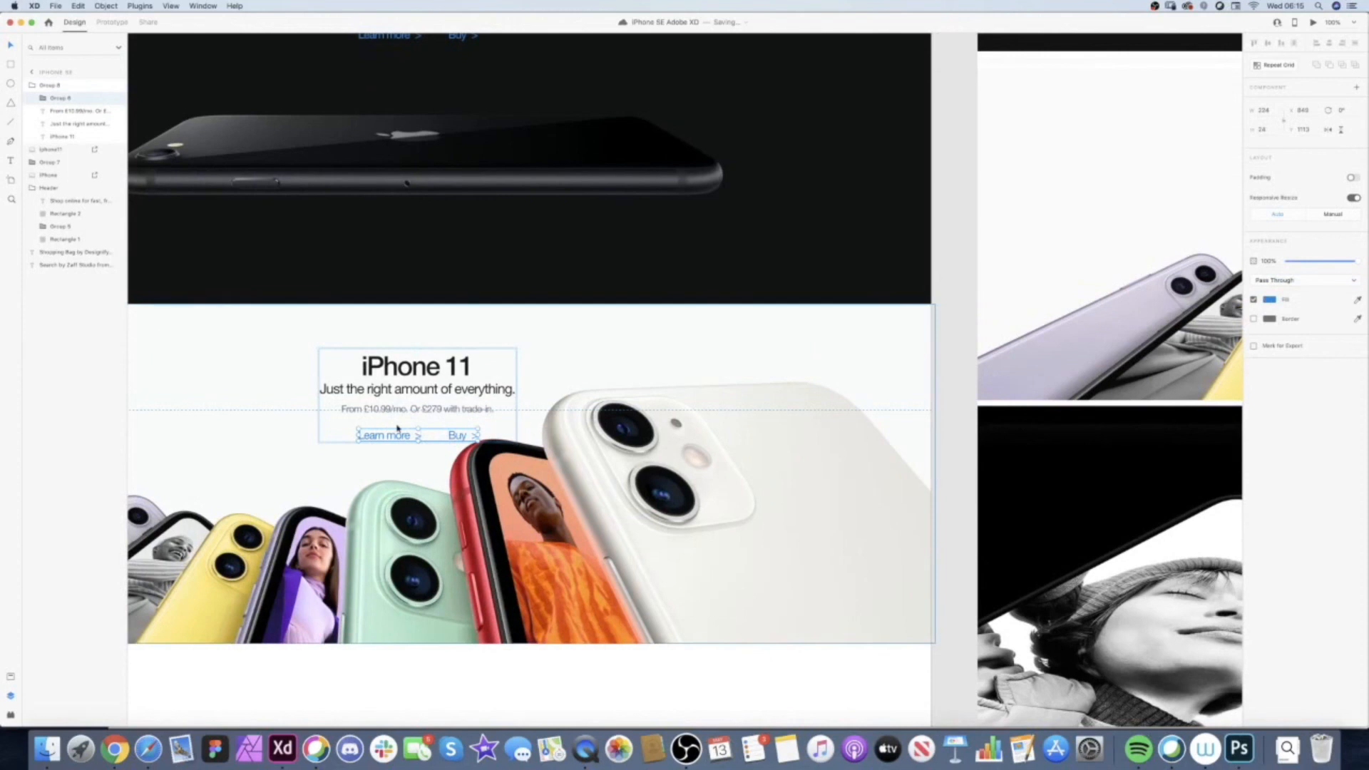
key("shift+Up")
key("shift+Up")
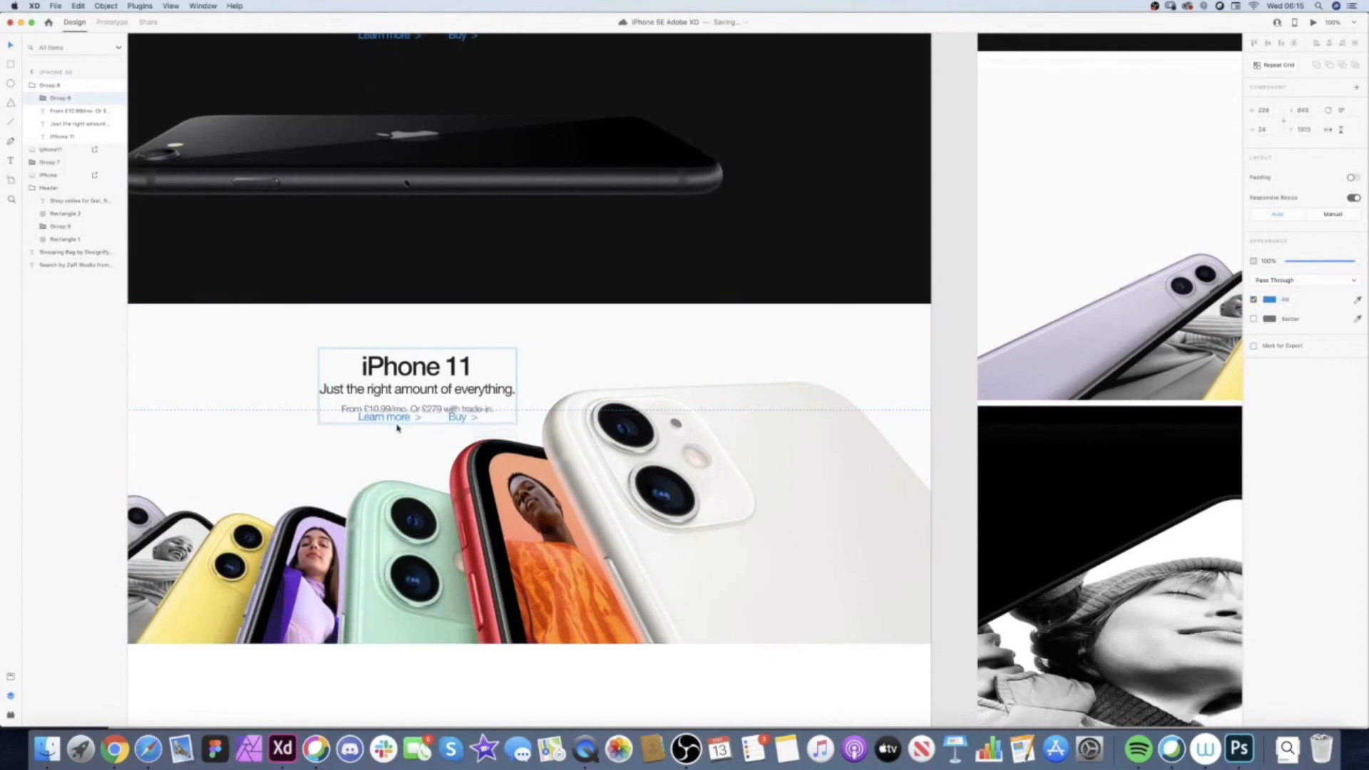
key("shift+Down")
left_click(414, 674)
- Move the whole iPhone 11 text group up slightly within its section and clear the selection
scroll(418, 675, "down", 3)
left_click_drag(419, 675, 438, 480)
scroll(450, 426, "down", 3)
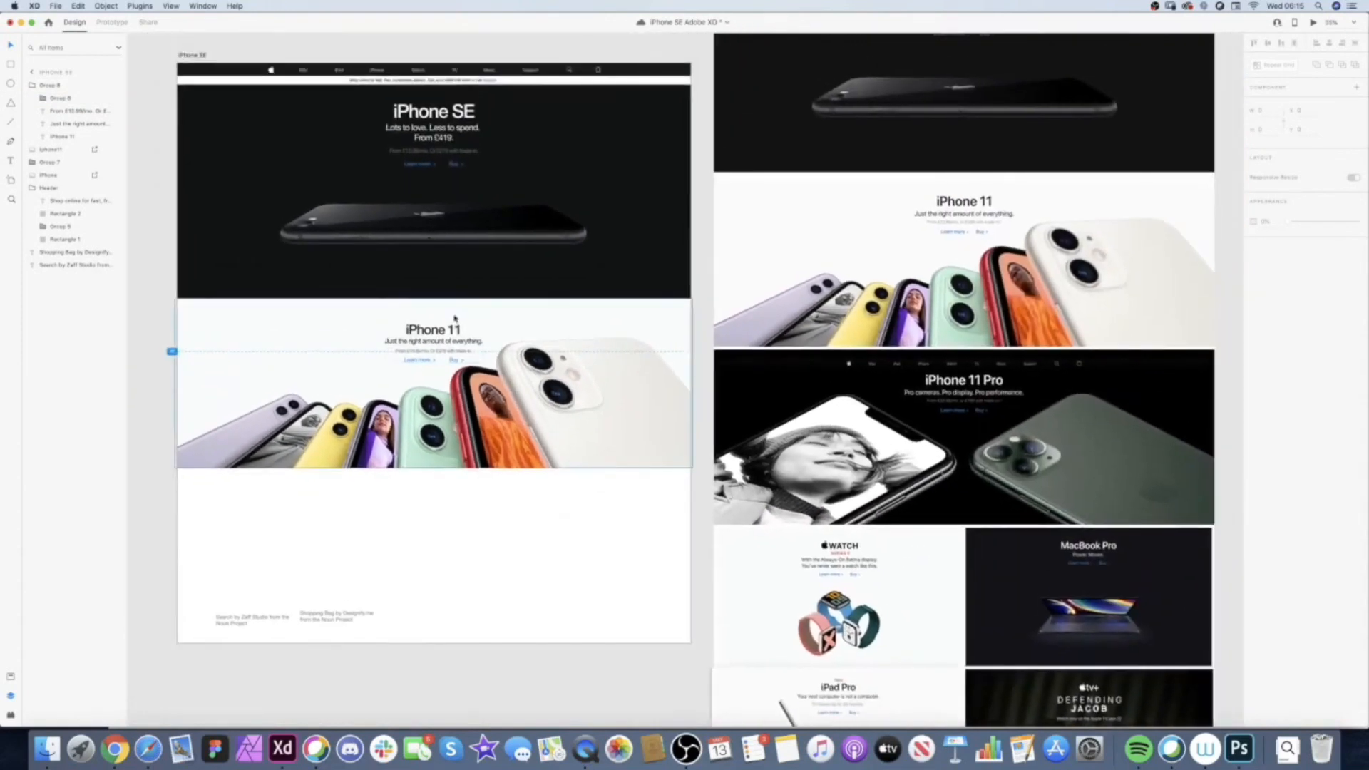
left_click_drag(448, 347, 445, 345)
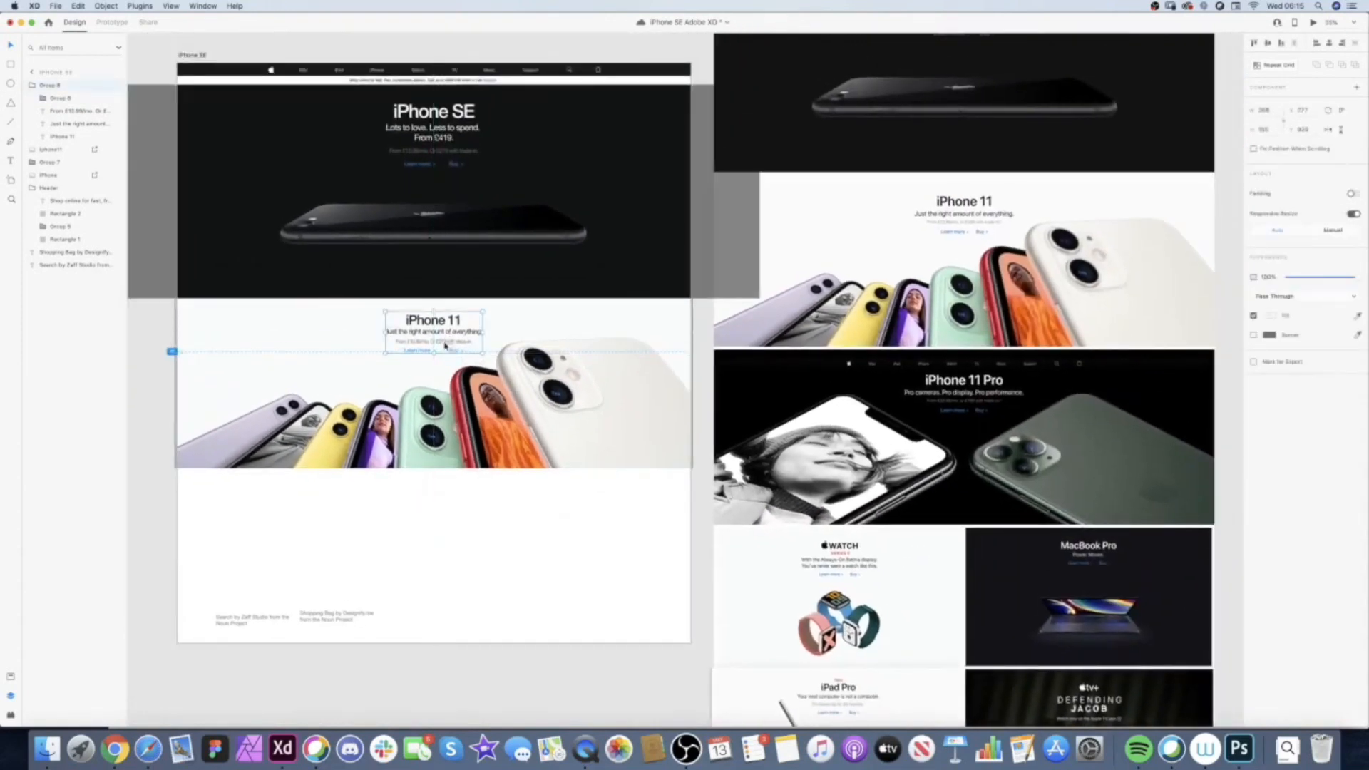
left_click(348, 541)
- Preview the design, check the iPhone SE and iPhone 11 sections through the full page, and close the preview
left_click(1312, 24)
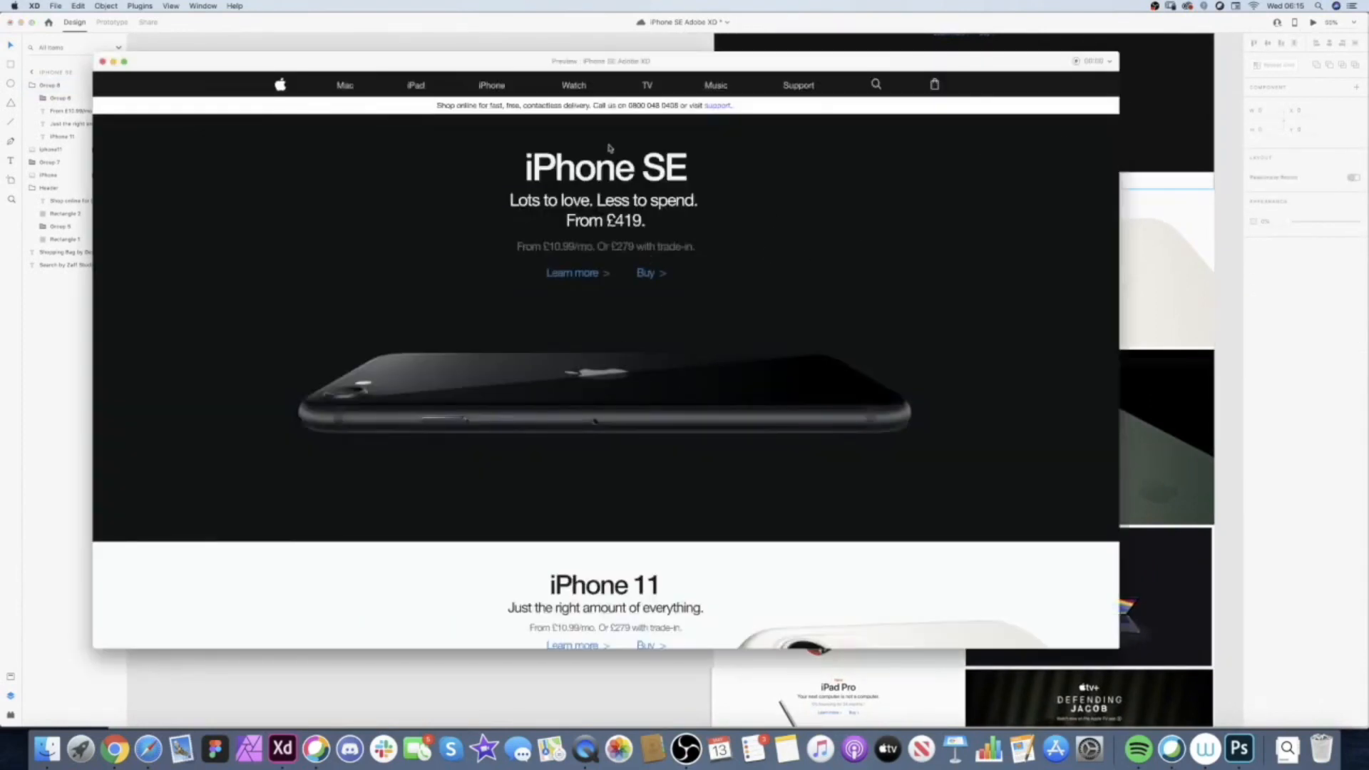
scroll(564, 399, "down", 5)
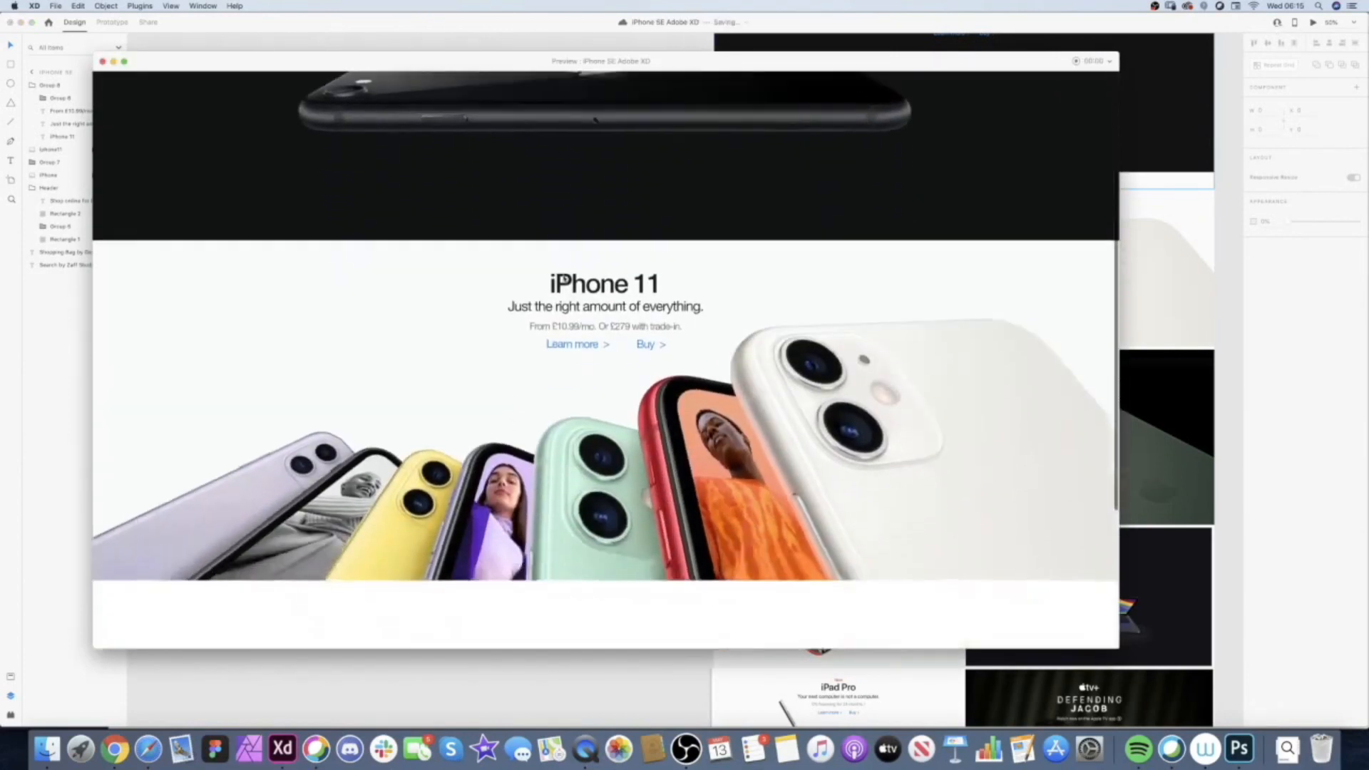
scroll(596, 326, "down", 2)
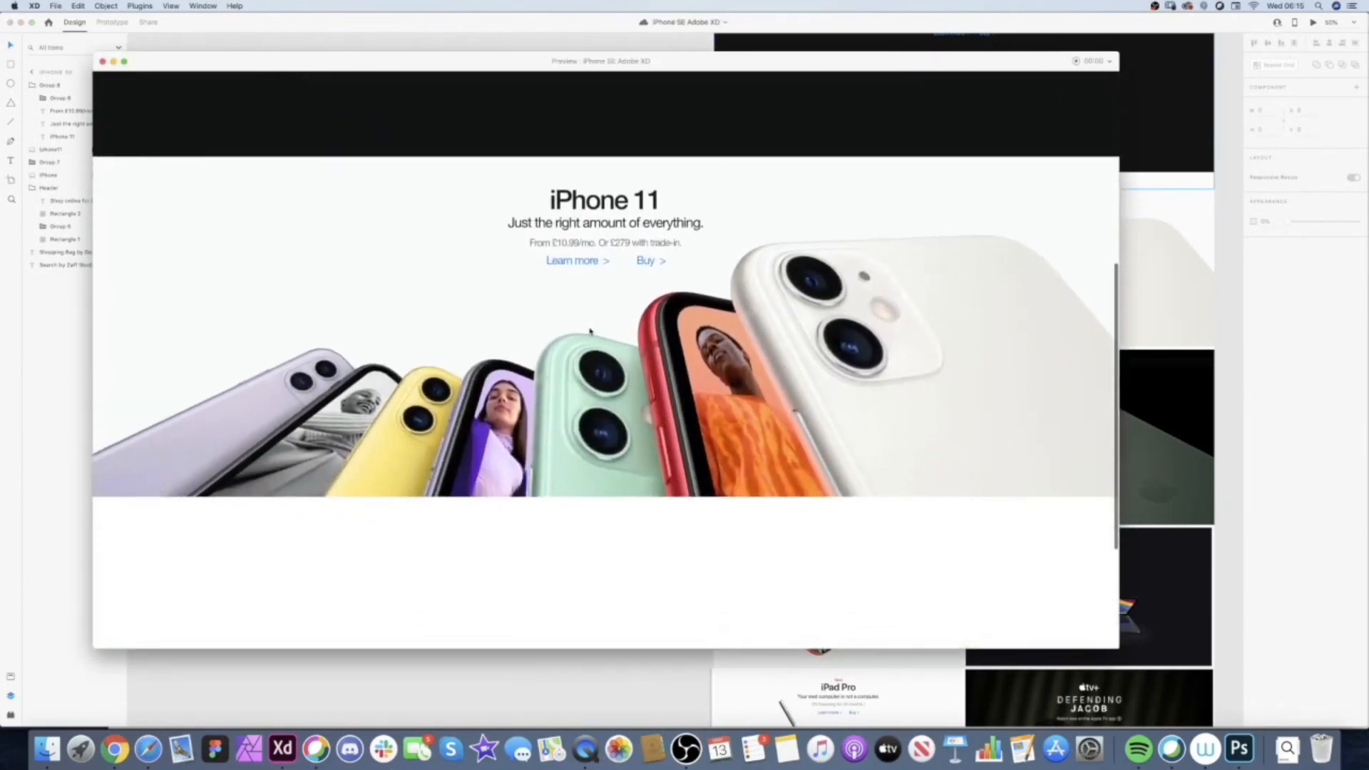
scroll(596, 300, "up", 8)
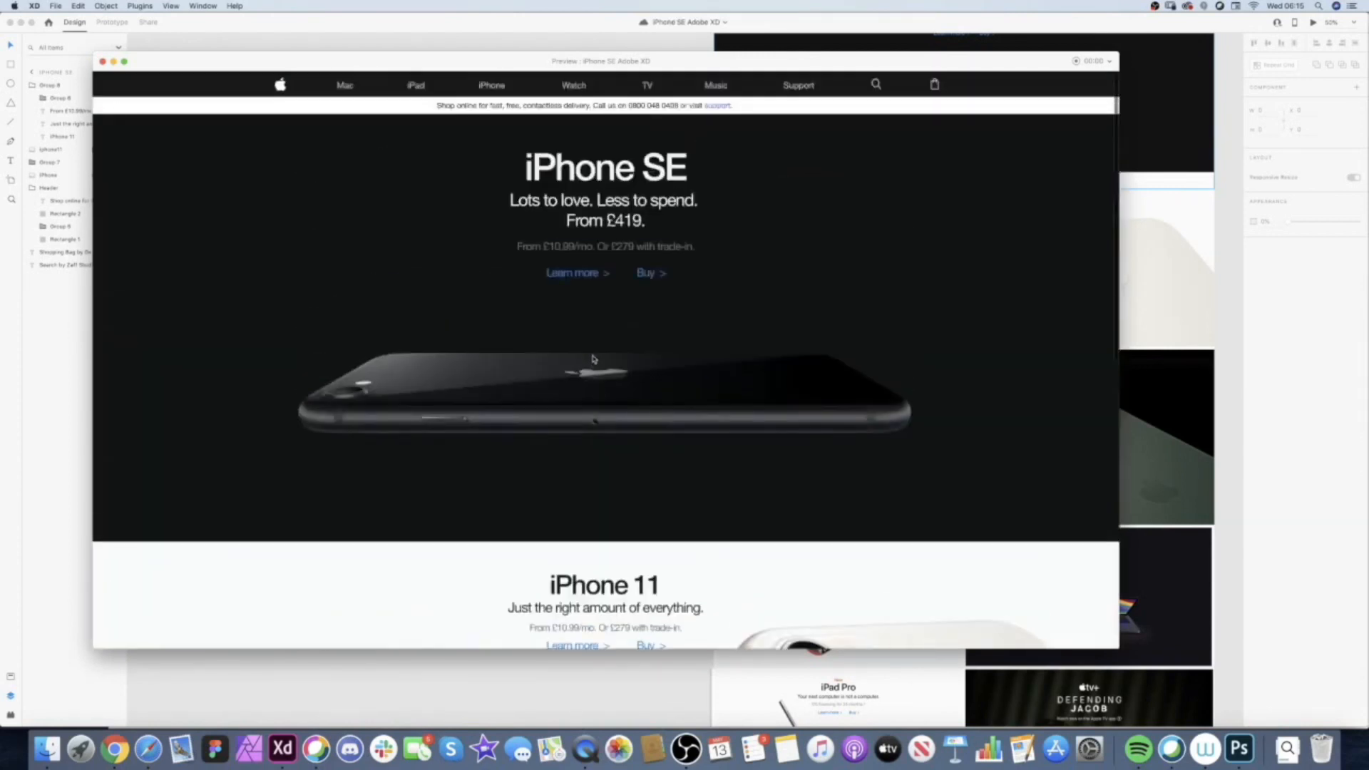
scroll(597, 389, "down", 6)
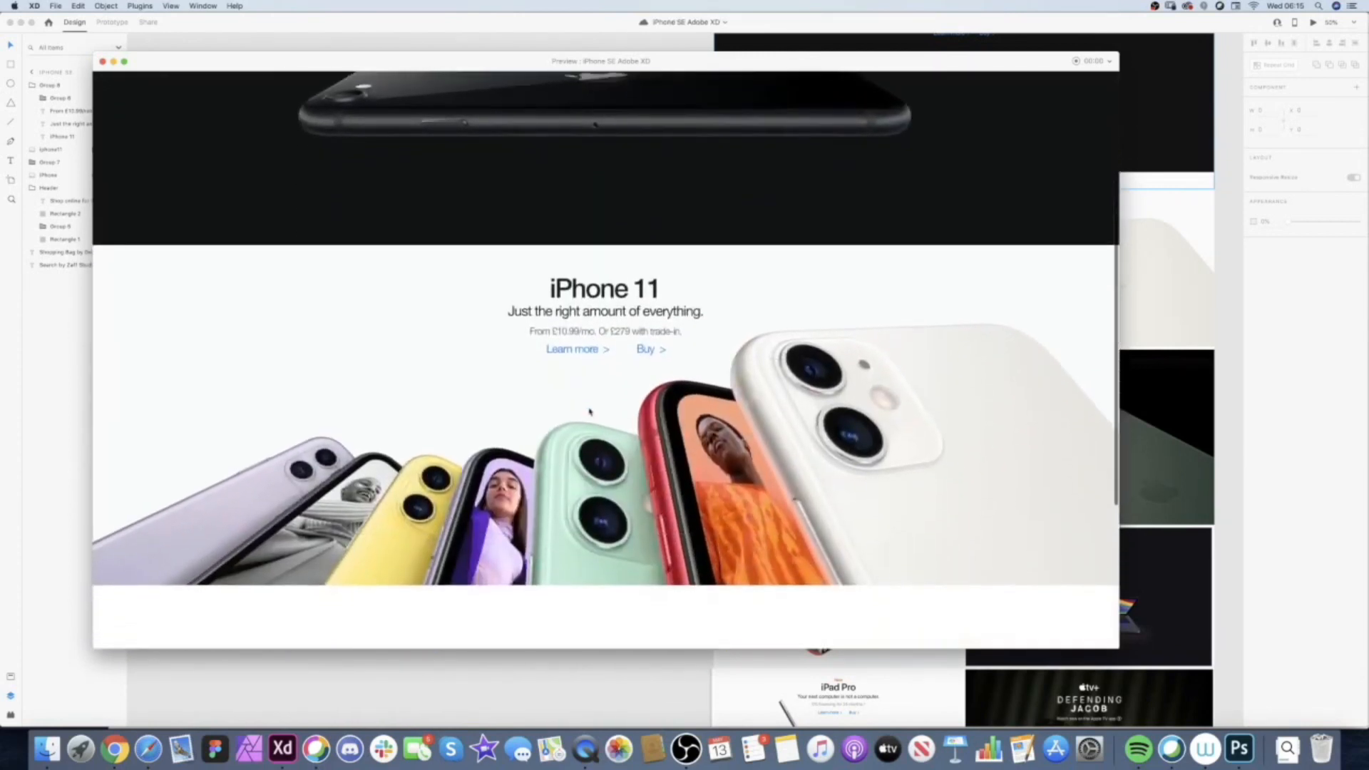
scroll(599, 376, "down", 3)
key("super+w")
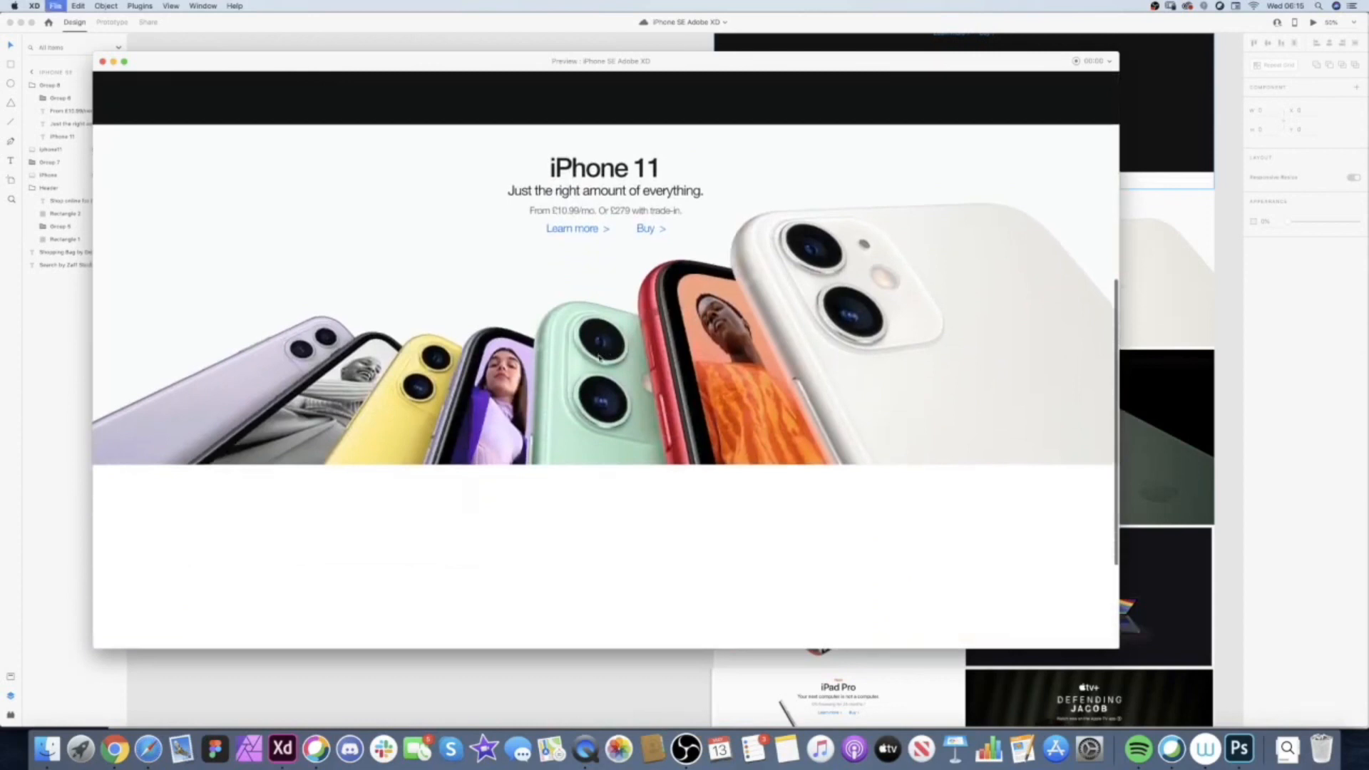
- Extend the iPhone SE artboard's bottom edge downwards to make room for the next section
scroll(487, 571, "down", 2)
scroll(485, 424, "down", 3)
left_click(322, 70)
left_click(477, 469)
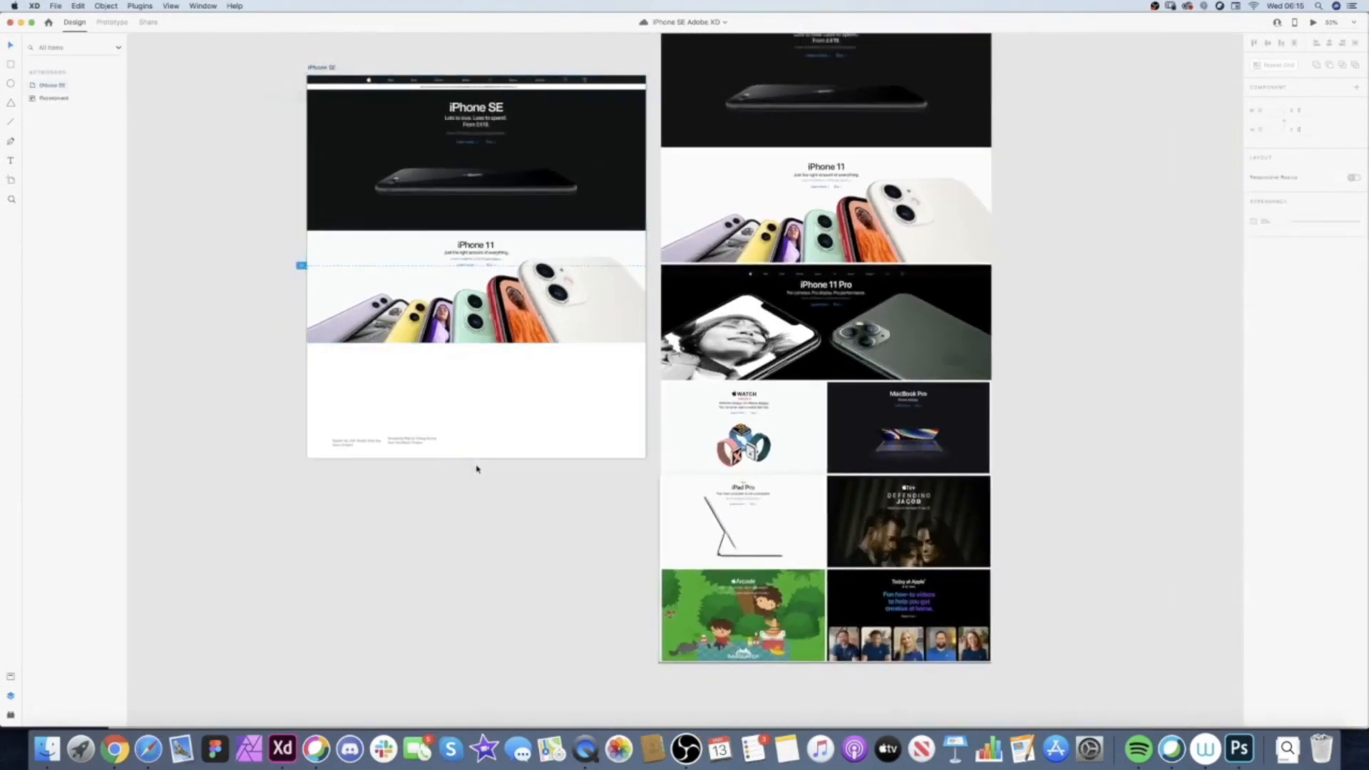
left_click(478, 448)
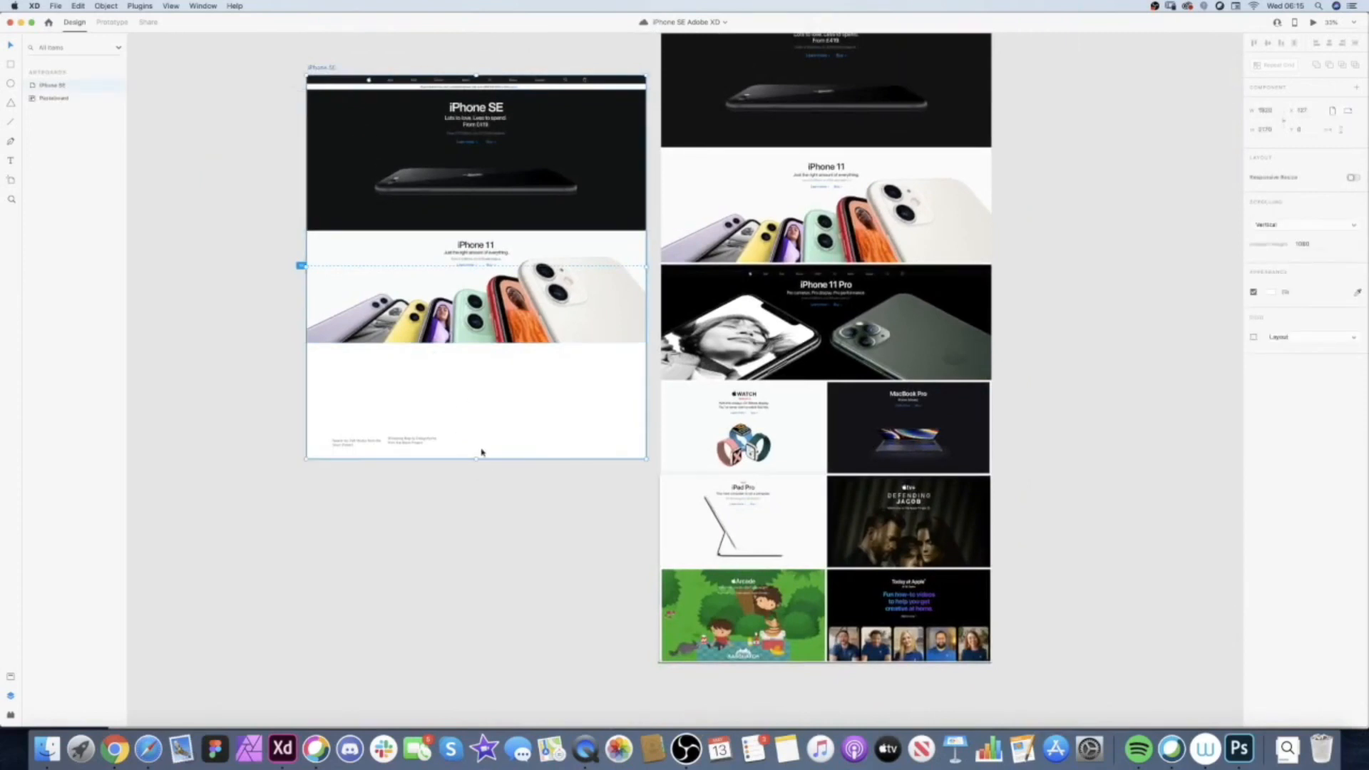
left_click_drag(477, 458, 456, 598)
- Move the two Noun Project attribution notes down towards the bottom of the extended artboard
left_click(399, 451)
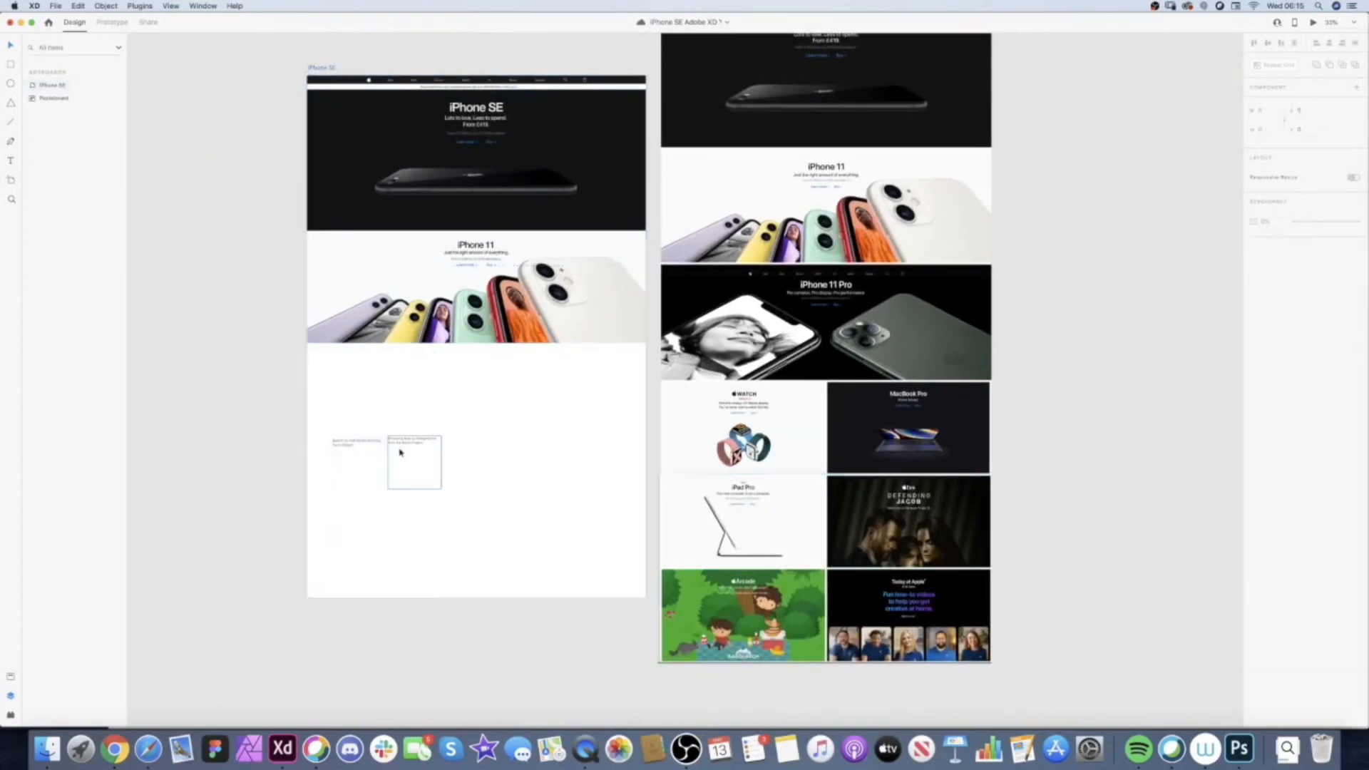
double_click(360, 463)
left_click_drag(419, 400, 411, 556)
- Import the iPhone 11 Pro image from Finder into the artboard's blank area below the iPhone 11 section
left_click(450, 440)
left_click(47, 748)
left_click_drag(548, 353, 356, 403)
left_click(383, 379)
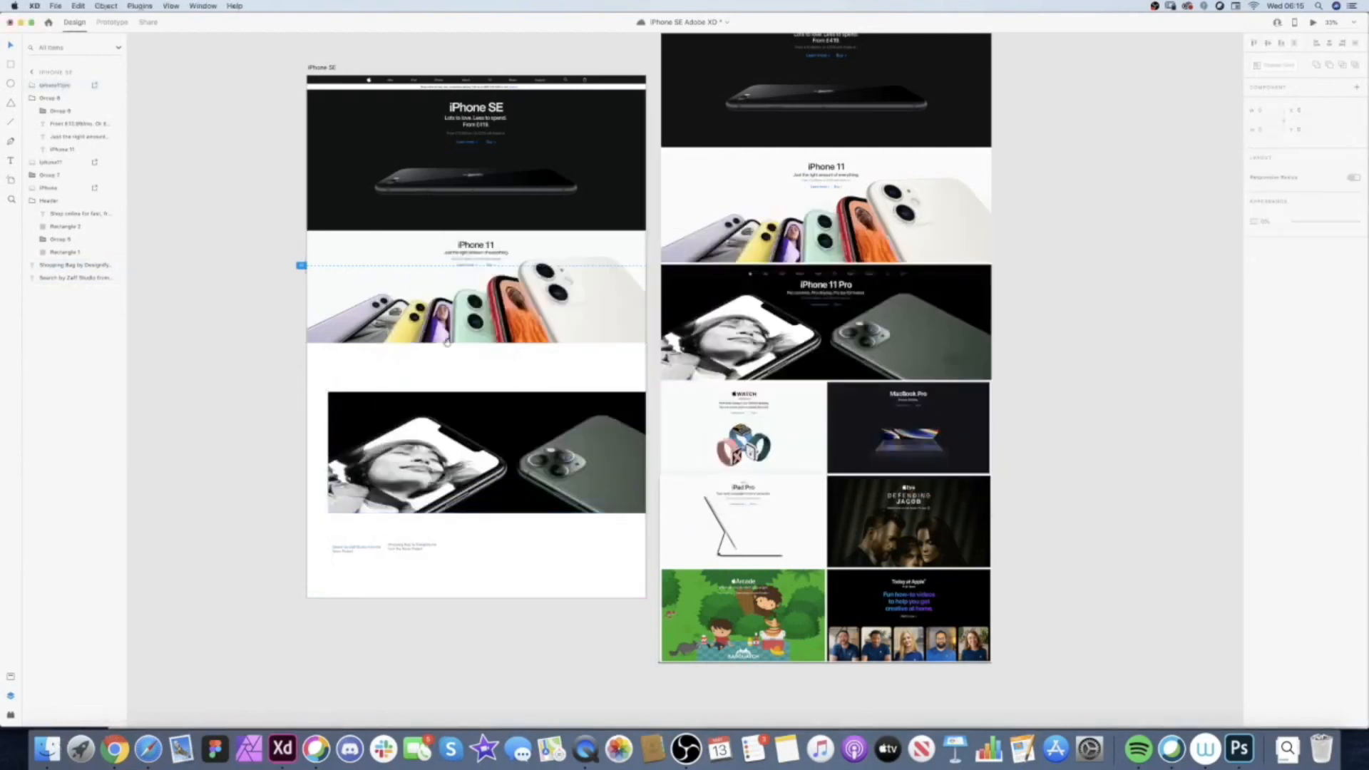
- Nudge the iPhone 11 image down to leave a thin white gap beneath the iPhone SE hero
scroll(451, 343, "up", 3)
scroll(711, 173, "up", 3)
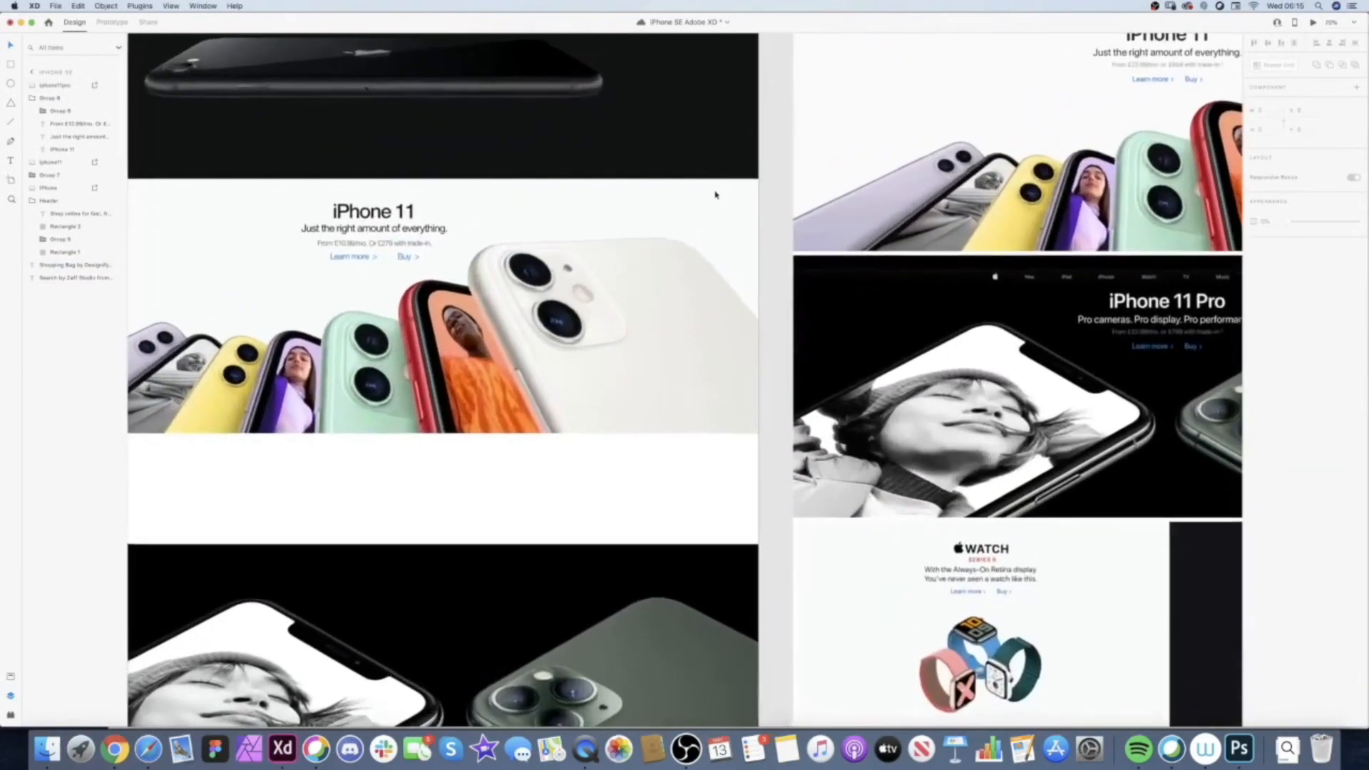
left_click(712, 195)
key("shift+Down")
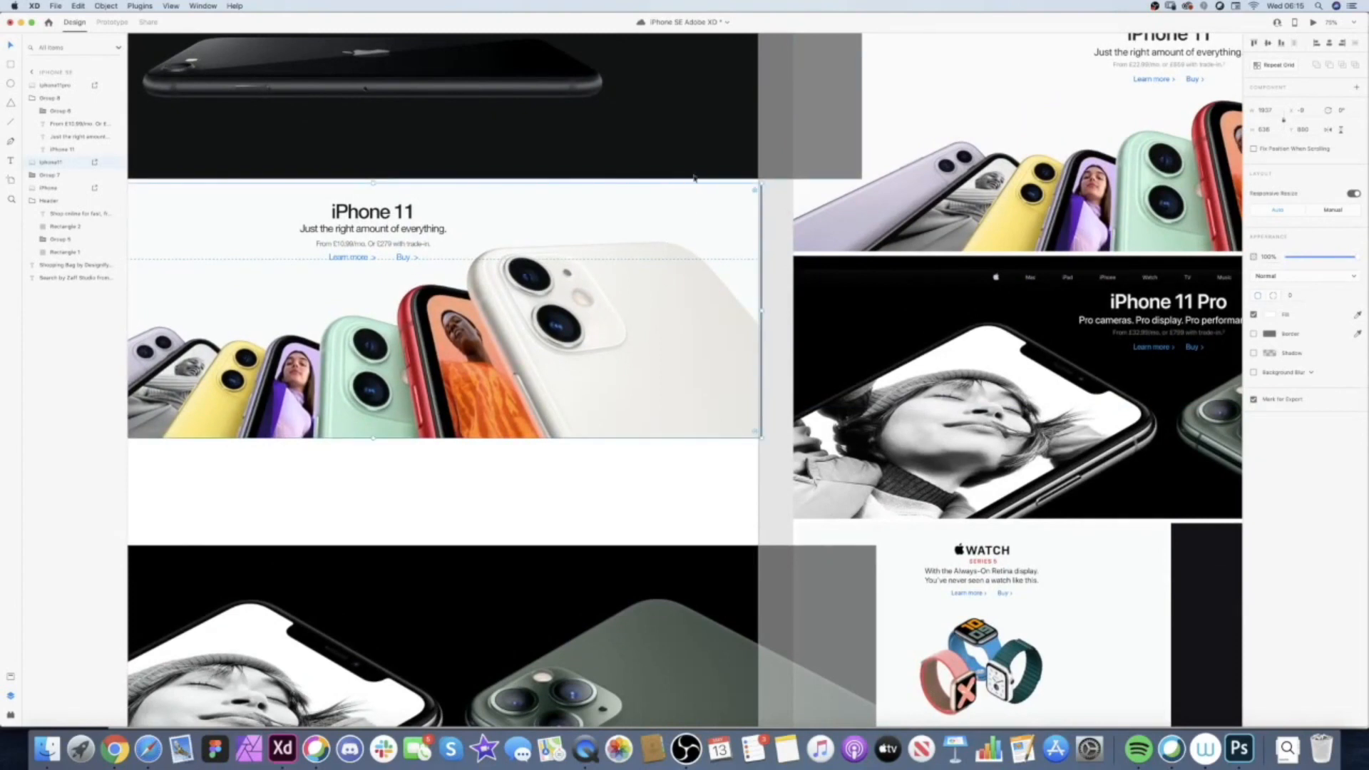
key("shift+Down")
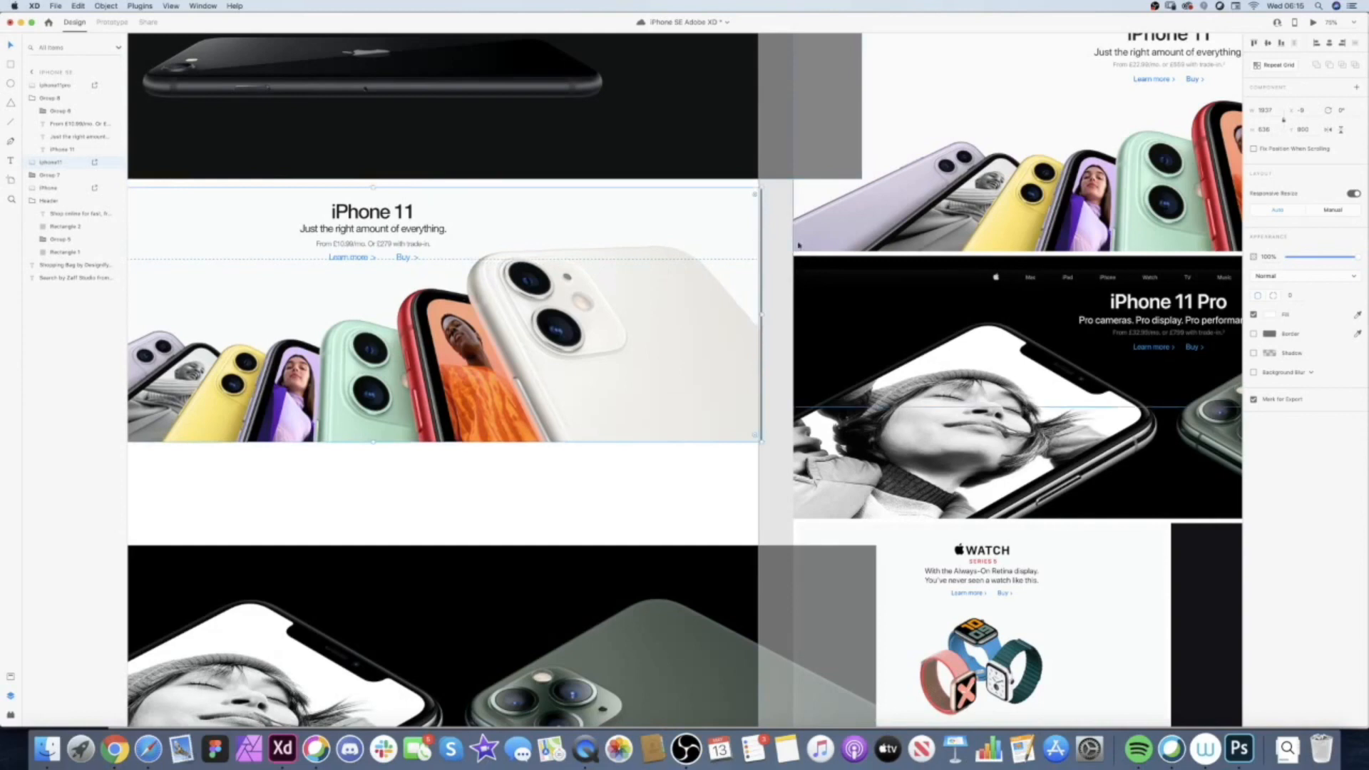
key("shift+Up")
- Place the iPhone 11 Pro image just beneath the iPhone 11 section, aligned to the artboard's left edge, and scale it to the artboard width
left_click_drag(484, 570, 578, 403)
scroll(510, 414, "down", 3)
left_click_drag(534, 443, 507, 442)
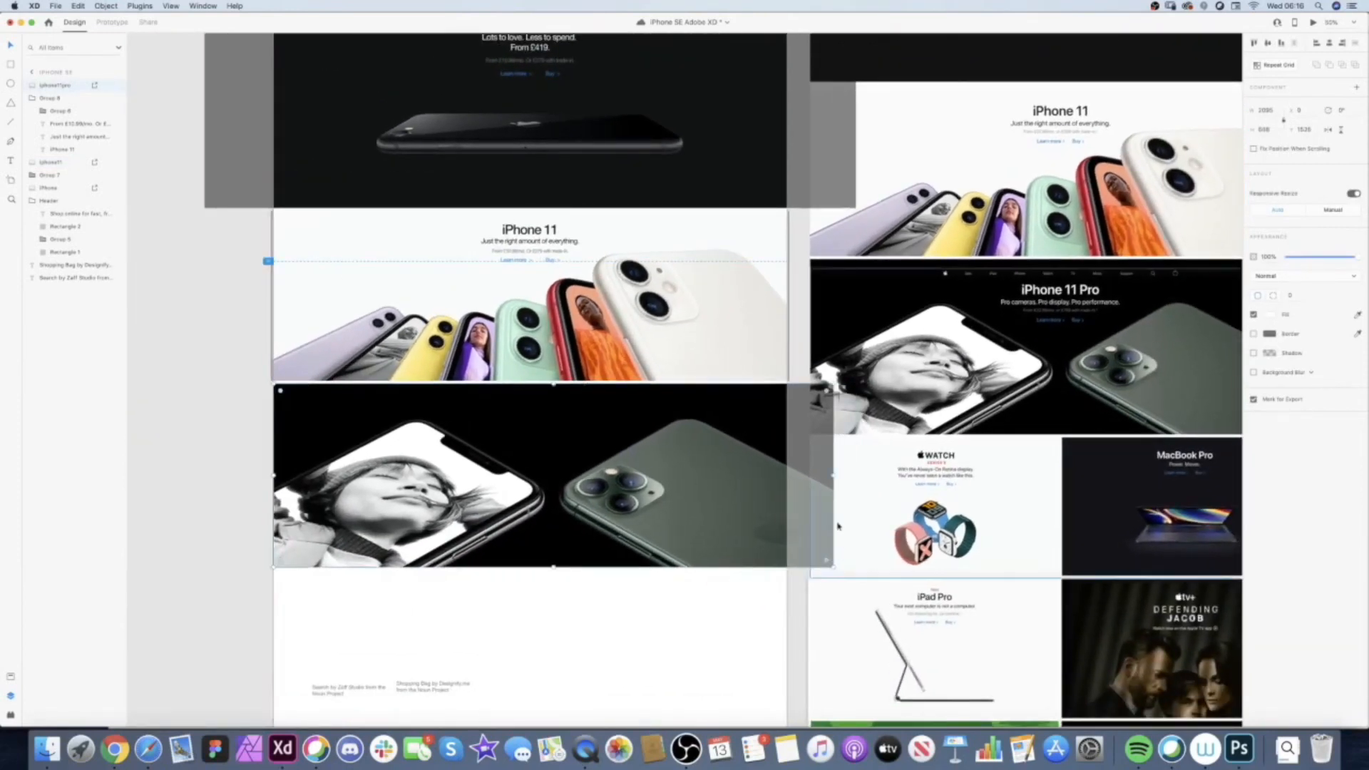
left_click_drag(833, 475, 731, 483)
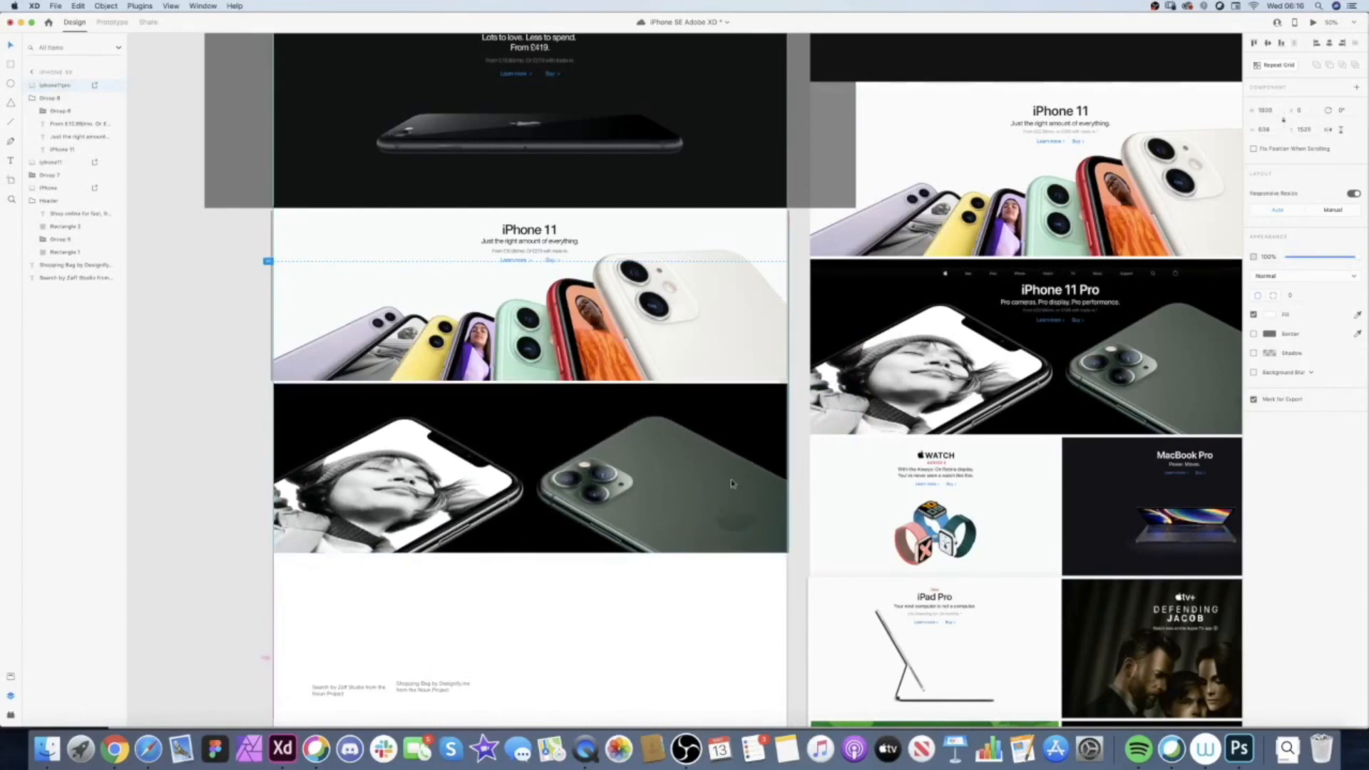
- Duplicate the iPhone 11 text group onto the iPhone 11 Pro image and send that image to the back
left_click(542, 242)
left_click_drag(539, 241, 529, 416)
left_click(637, 417)
right_click(641, 410)
left_click(676, 583)
- Set the fill of the copied heading and subtitle on the iPhone 11 Pro image to white
left_click(530, 410, "super")
double_click(540, 415)
left_click_drag(743, 363, 543, 381)
left_click(398, 449, "shift")
left_click(1270, 397)
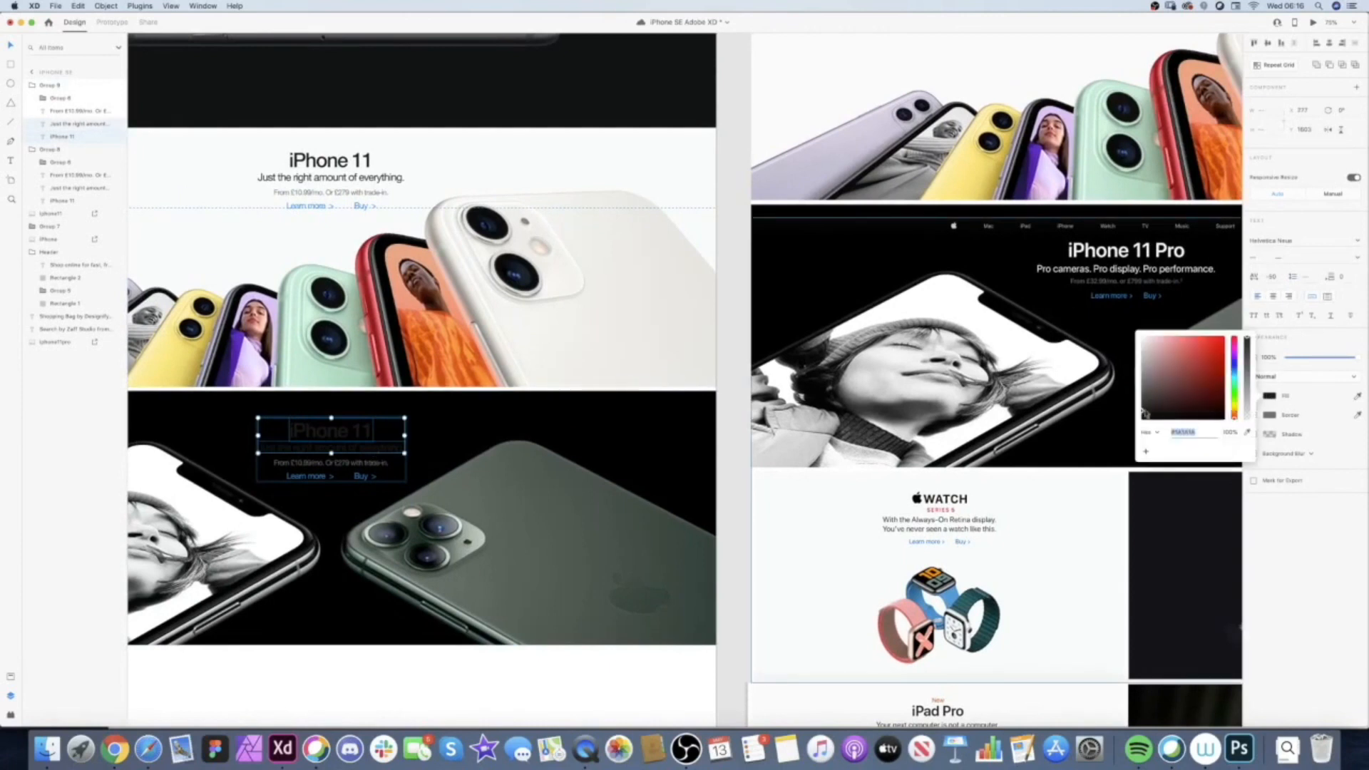
left_click(449, 683)
- Change the copied heading to "iPhone 11 Pro" and move it left to centre it over the text below
double_click(355, 437)
double_click(366, 432)
left_click(367, 431)
type("Pro")
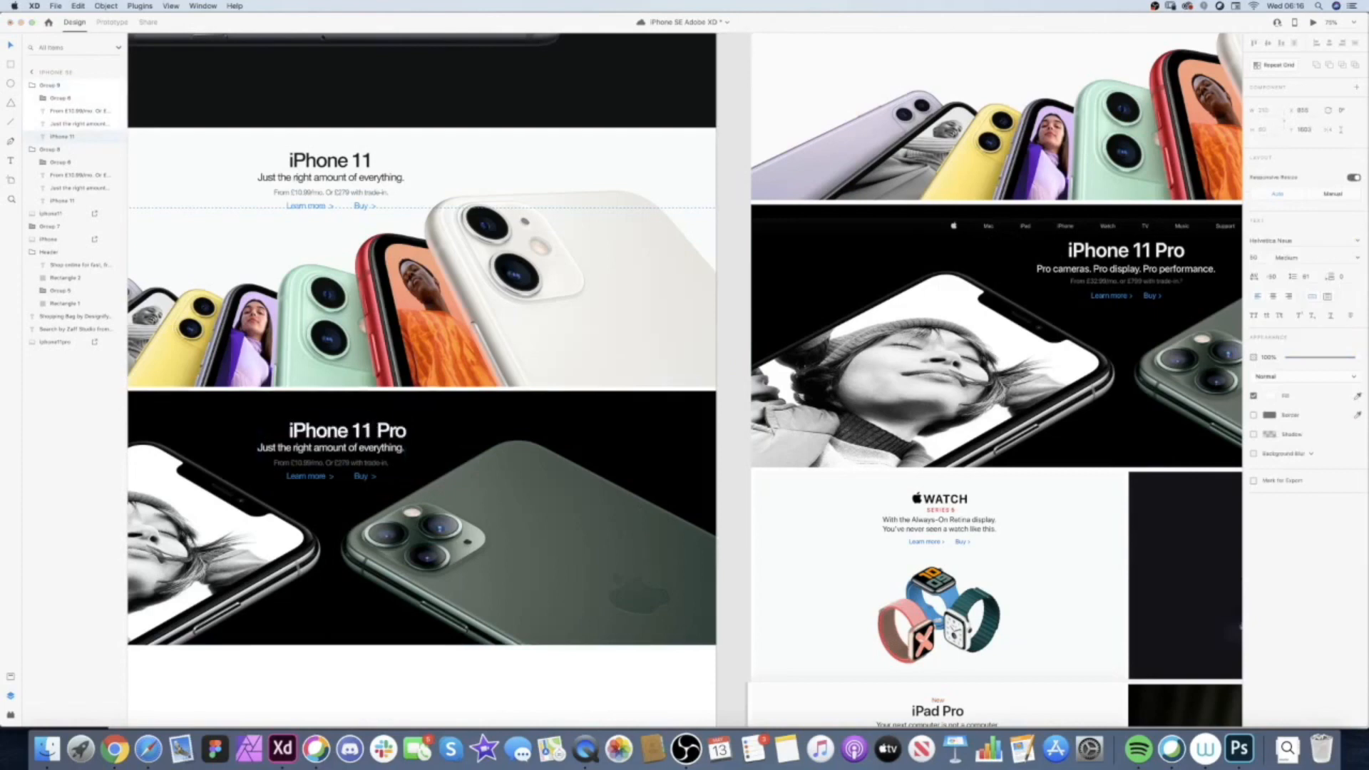
left_click(361, 674)
left_click_drag(354, 435, 337, 440)
- Replace the iPhone 11 Pro subtitle with "Pro cameras. Pro display. Pro performance"
double_click(343, 447)
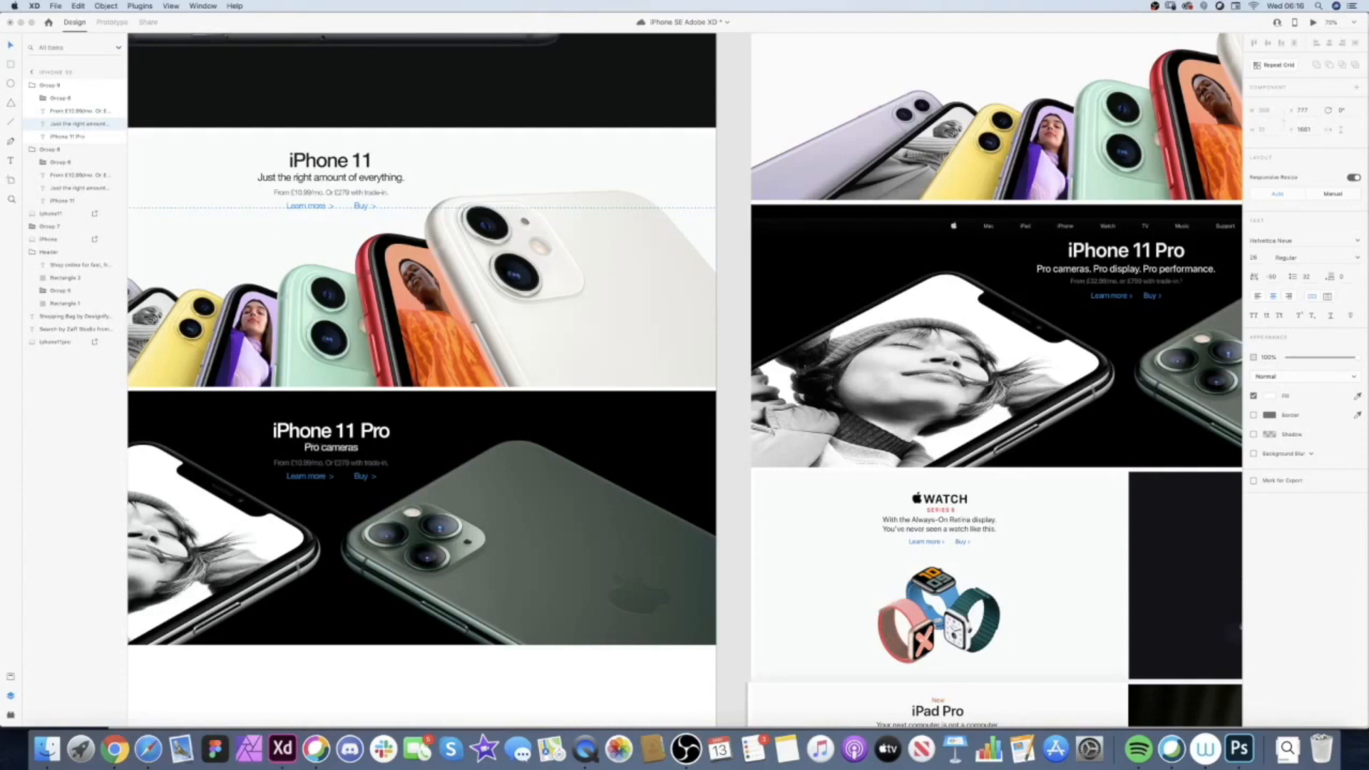
type(". Pro display. Pro")
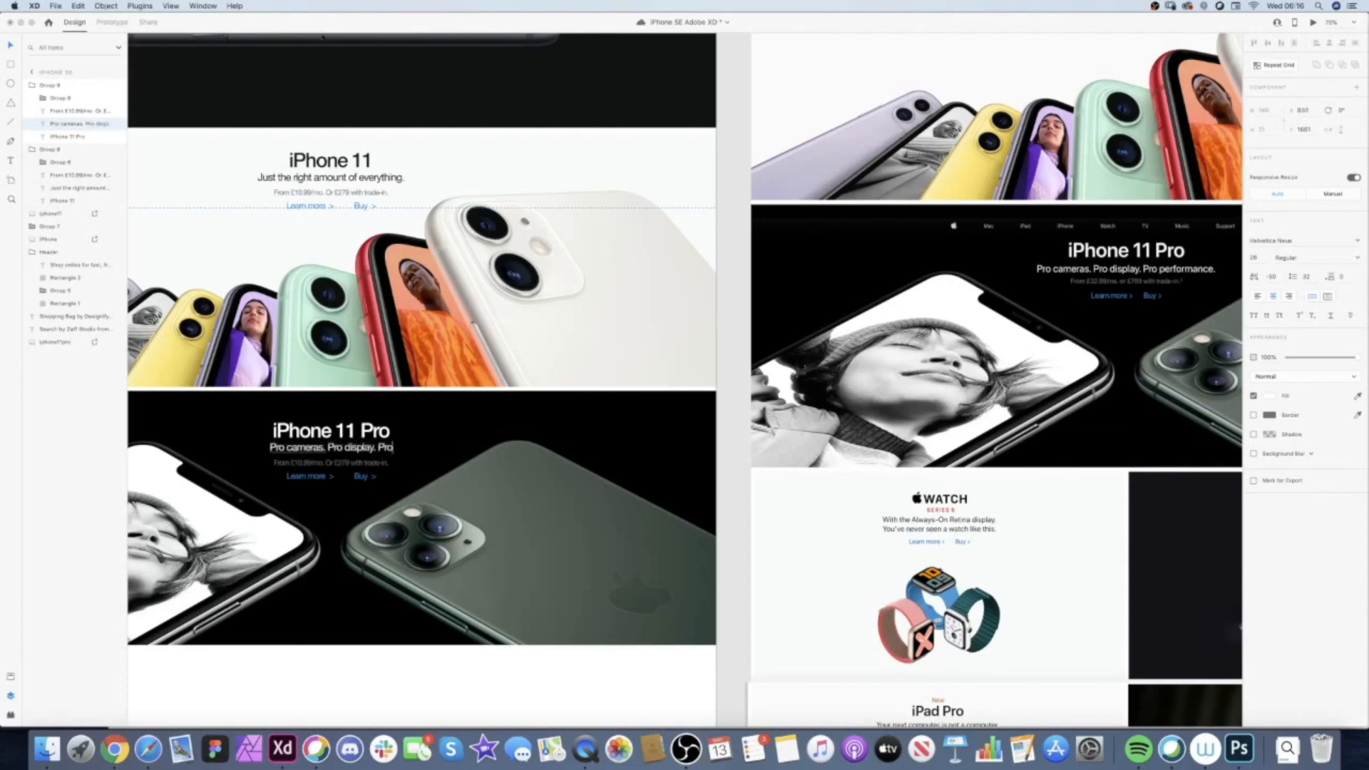
type(" performance")
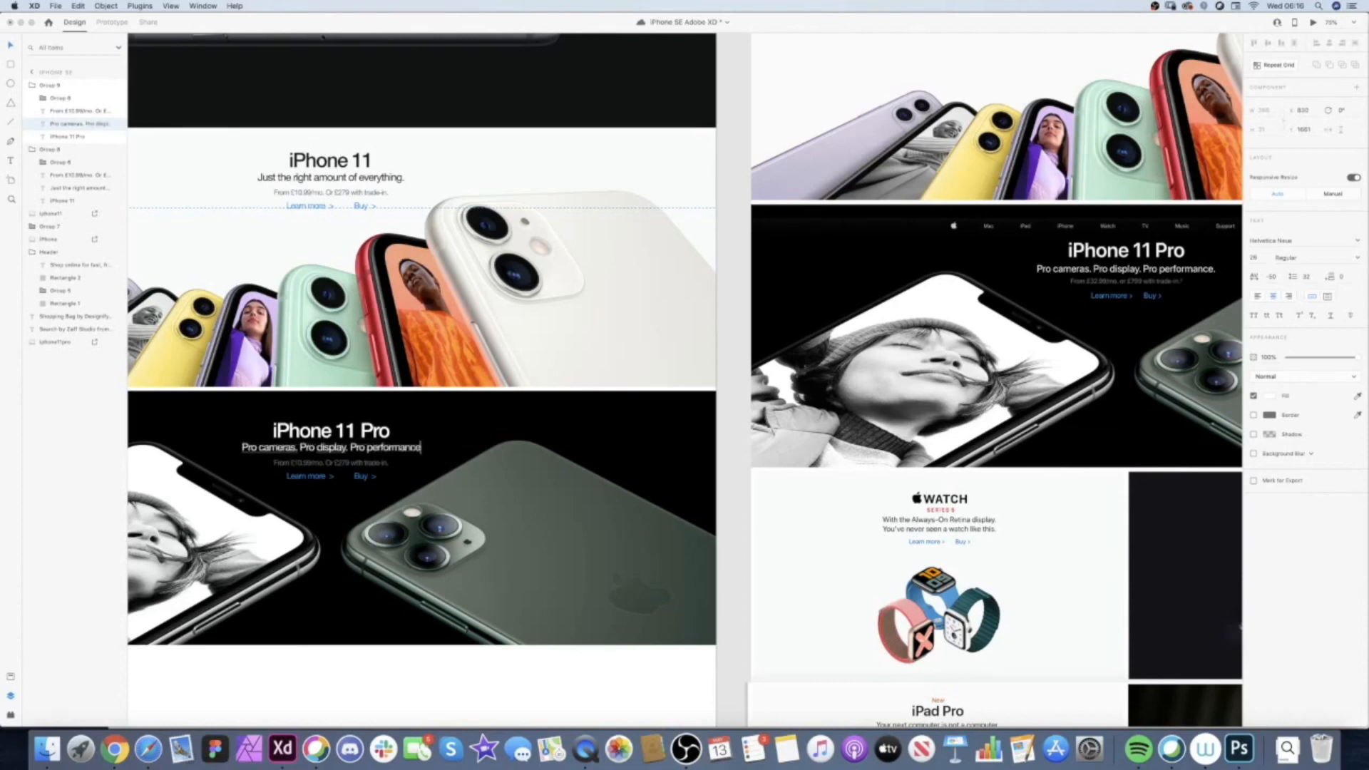
left_click(302, 674)
- Change the monthly price in the iPhone 11 Pro price line to £32.99
left_click(306, 464, "super")
mouse_move(347, 444)
left_mouse_down()
mouse_move(171, 468)
mouse_move(334, 438)
left_mouse_up()
left_click(288, 455)
double_click(289, 455)
double_click(288, 455)
left_click(288, 454)
key("BackSpace")
key("BackSpace")
type("32")
key("Escape")
scroll(350, 570, "down", 3)
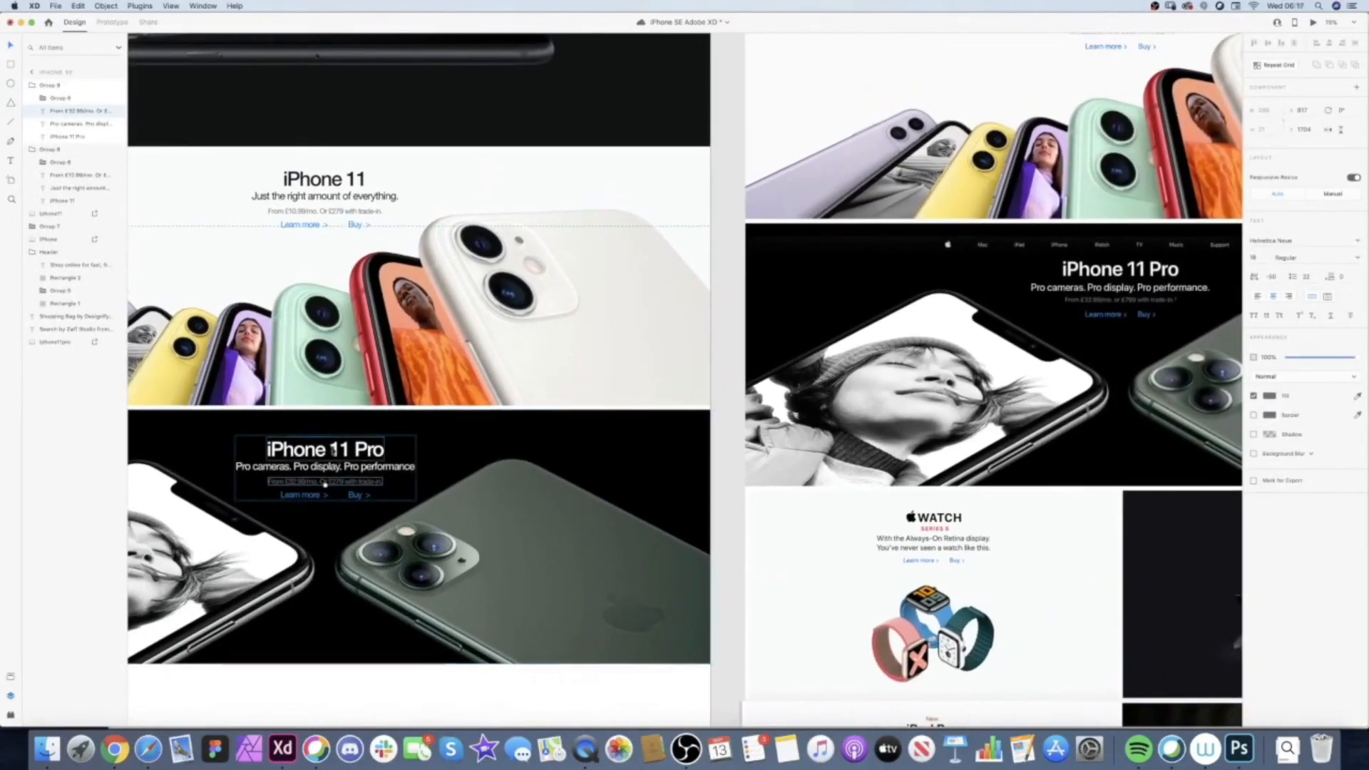
- Change the trade-in price in the iPhone 11 Pro price line to £799
double_click(340, 481)
left_click(341, 482)
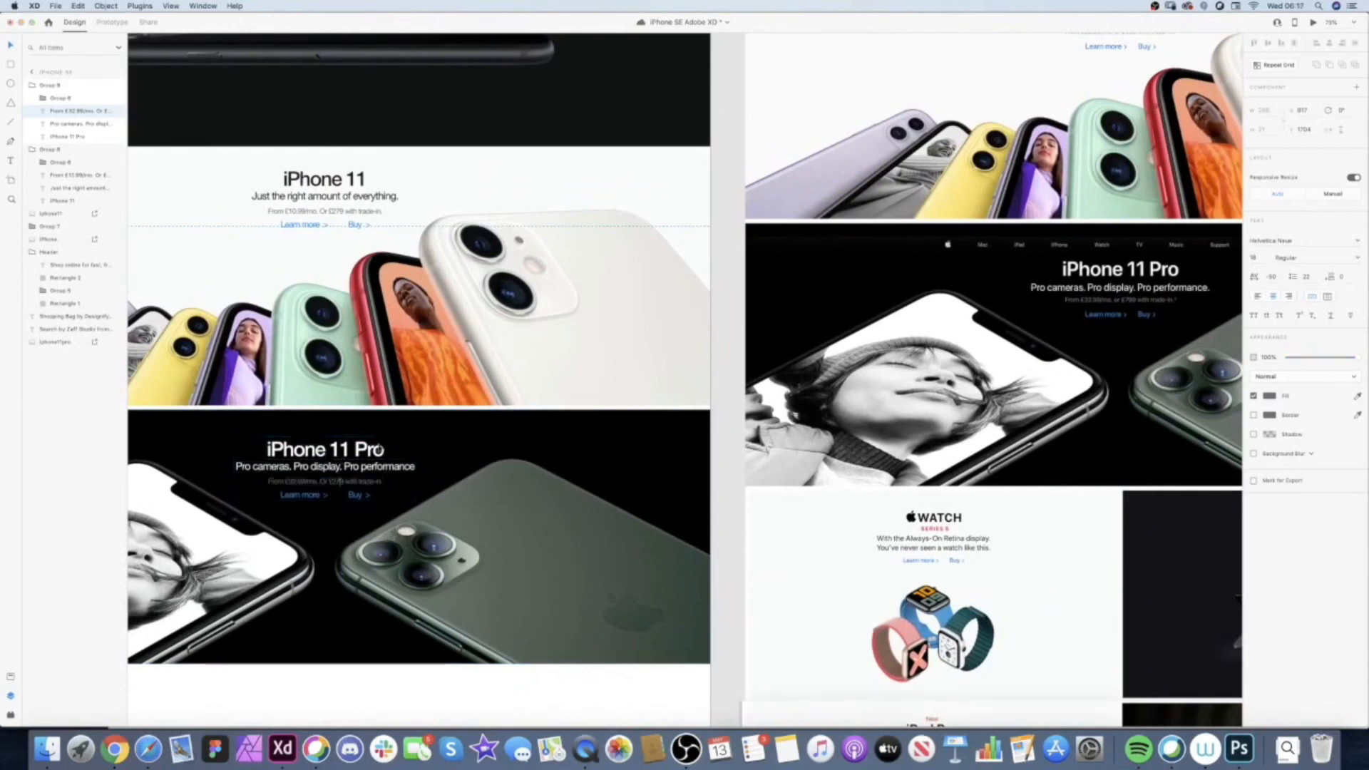
key("BackSpace")
- Update the iPhone 11 section's price line to "From £22.99/mo. Or £559 with trade-in." and clear the selection
scroll(395, 525, "up", 5)
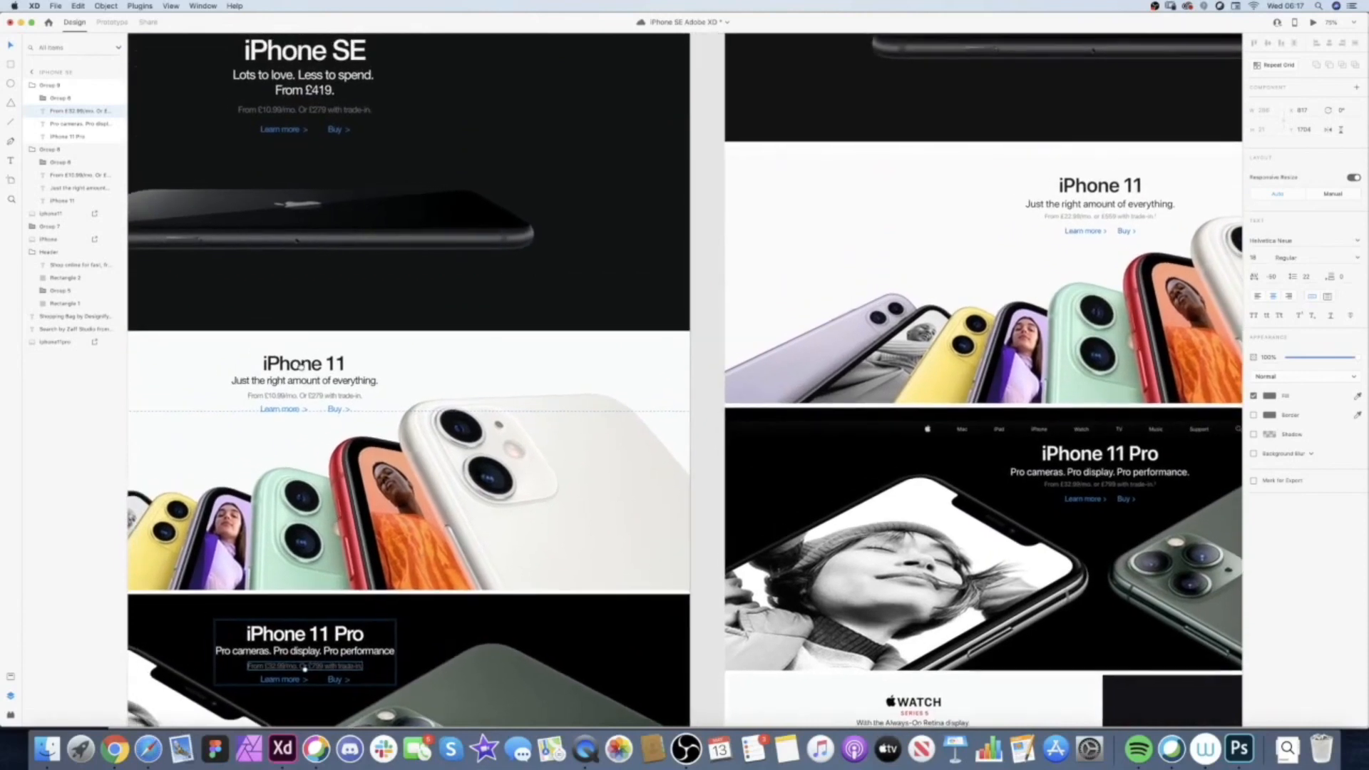
left_click(278, 381)
double_click(278, 397)
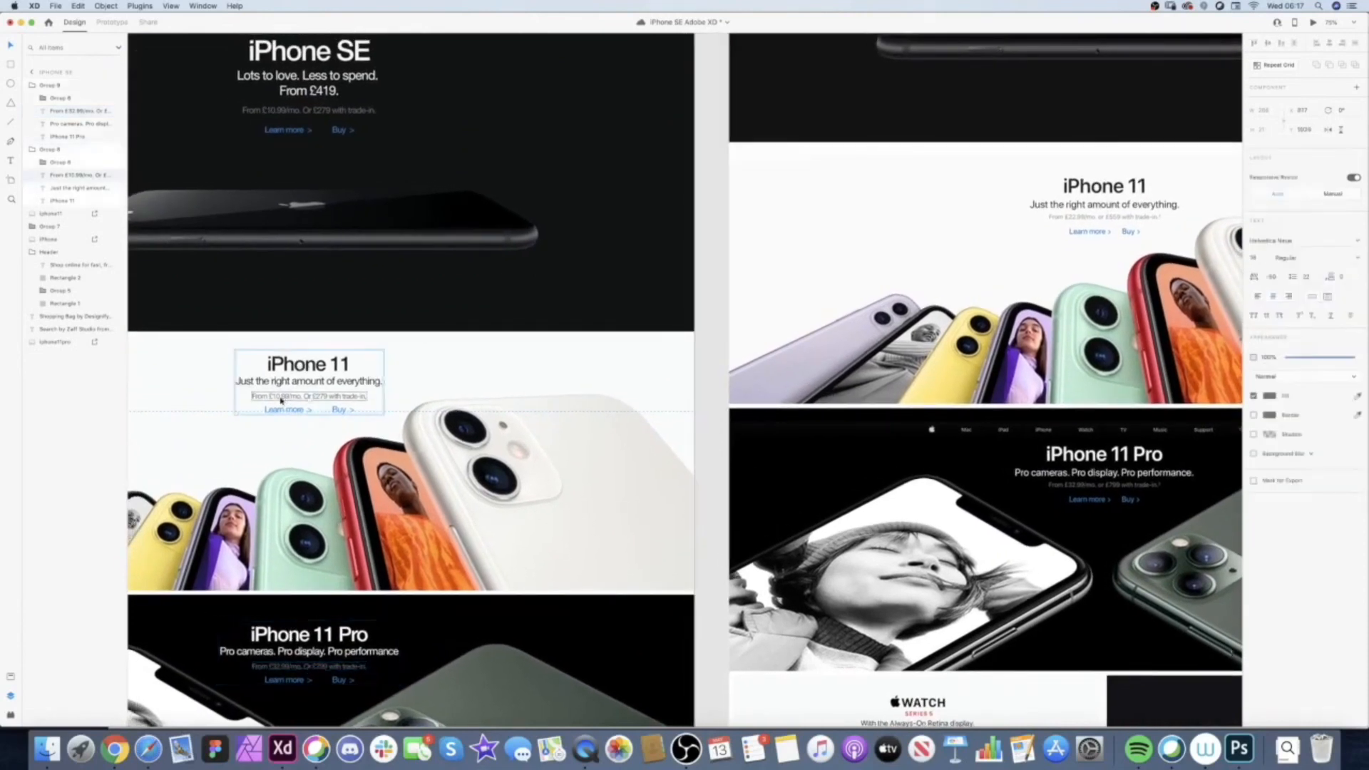
left_click(279, 397)
key("BackSpace")
key("BackSpace")
type("22")
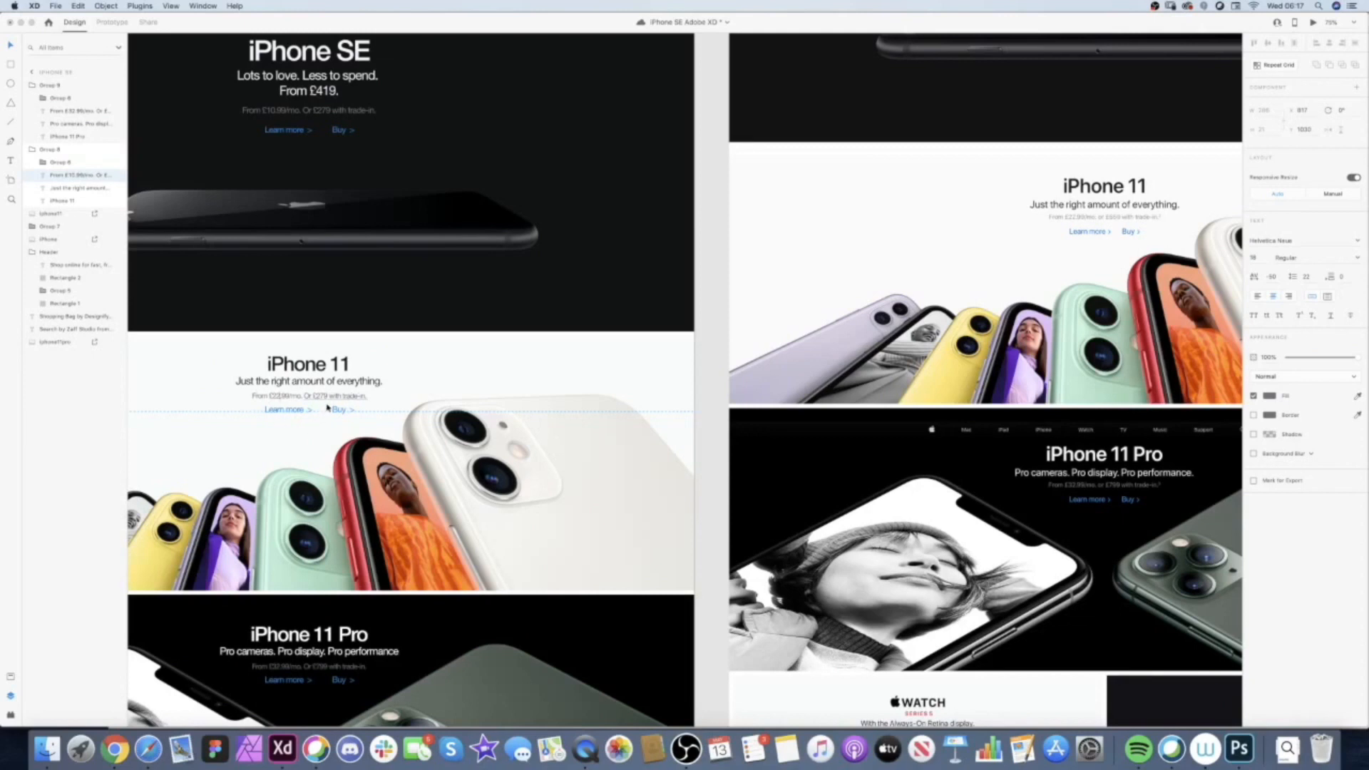
left_click_drag(318, 396, 328, 393)
type("559")
key("Escape")
left_click(709, 309)
- Preview the design and check the page from the iPhone SE hero down to the iPhone 11 Pro section
key("super+minus")
left_click_drag(696, 306, 719, 247)
left_click_drag(276, 424, 288, 408)
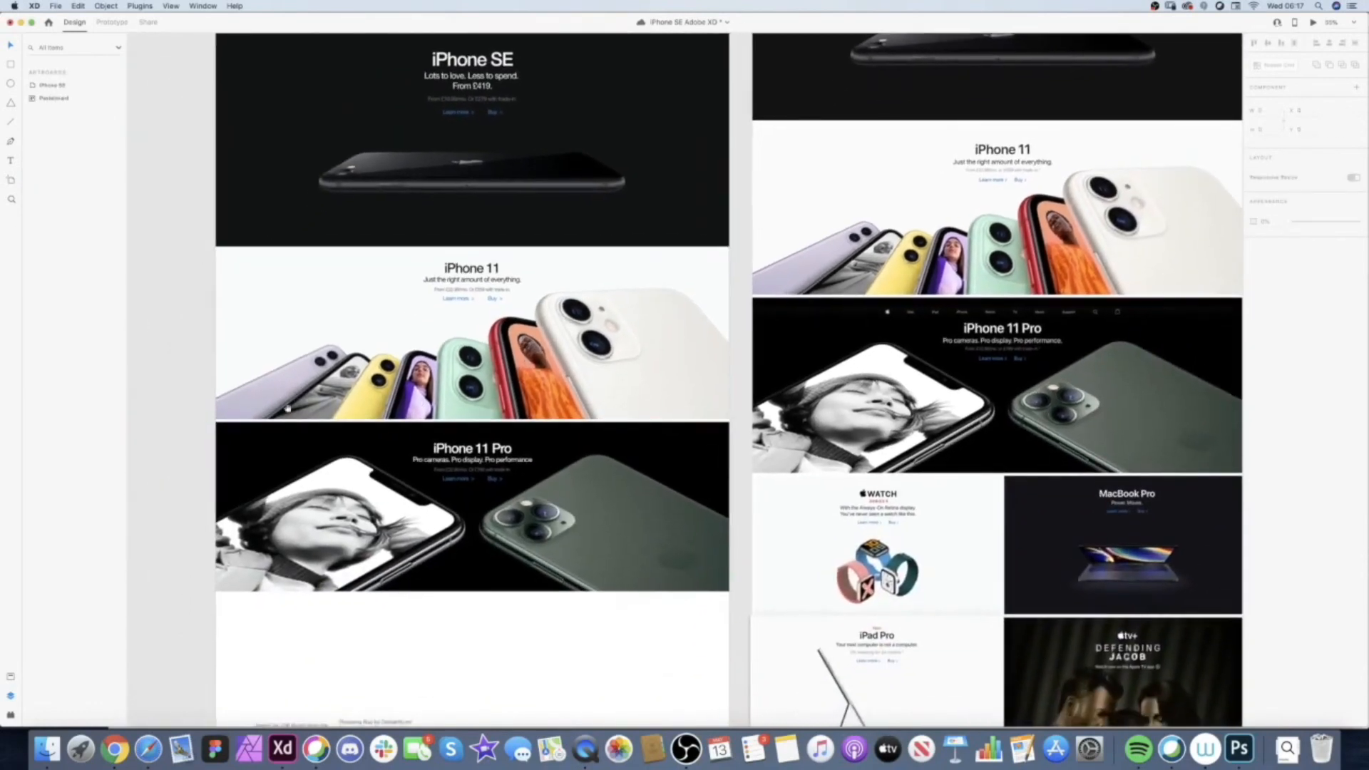
left_click(1311, 23)
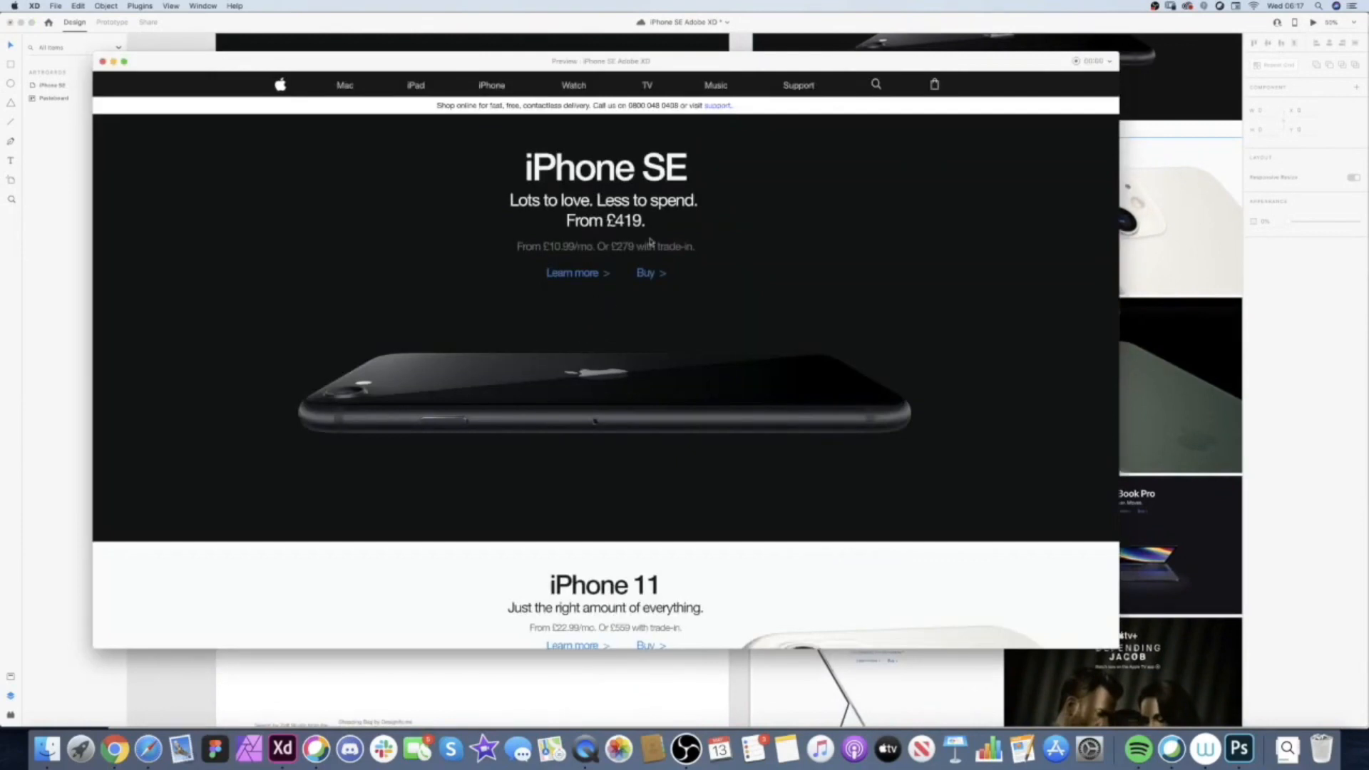
scroll(548, 406, "down", 10)
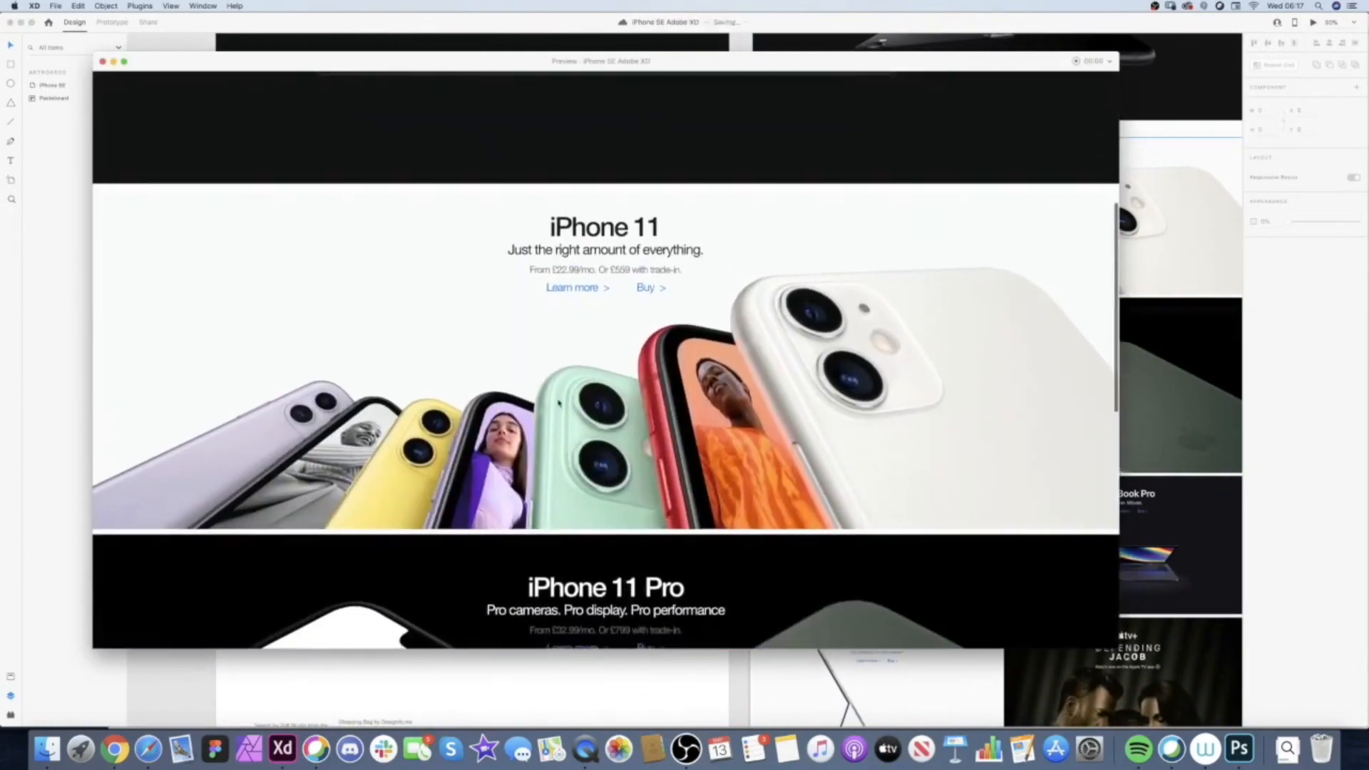
scroll(558, 404, "down", 5)
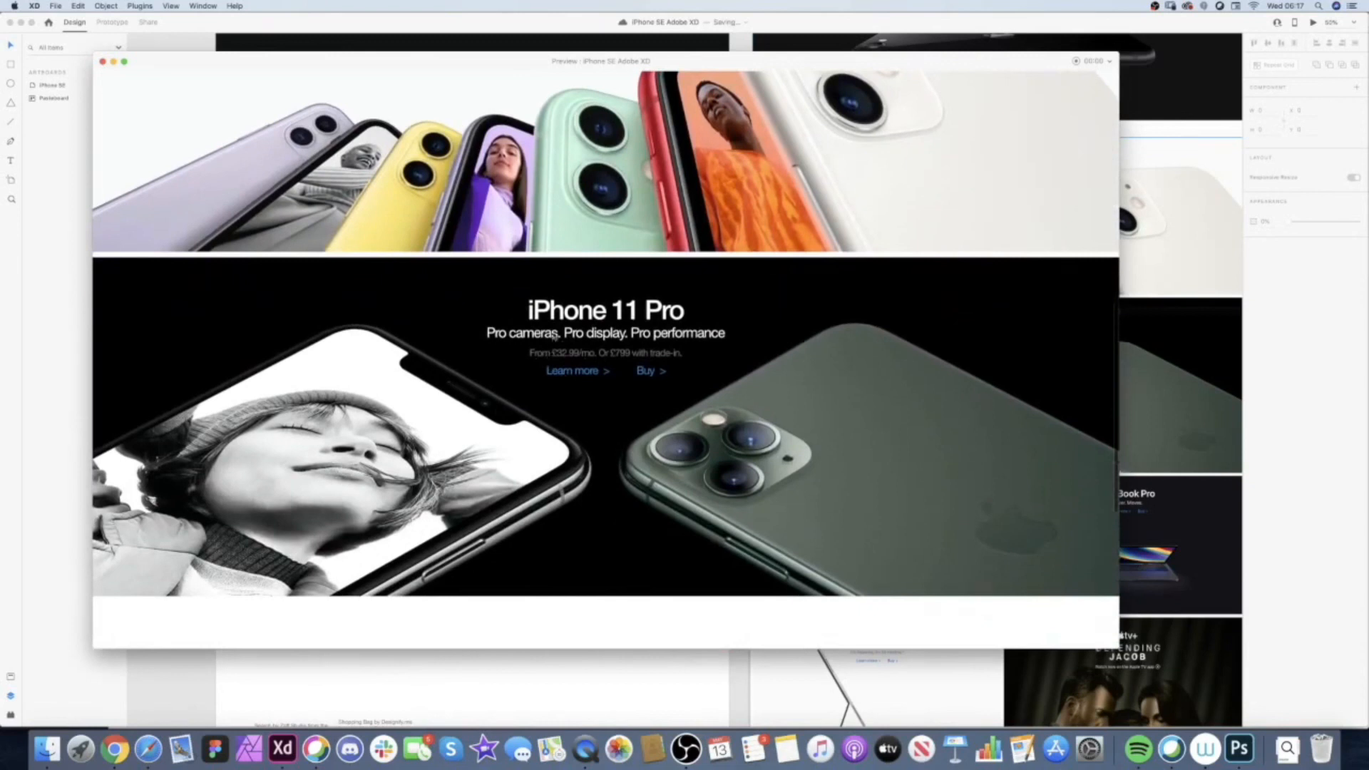
scroll(554, 336, "up", 15)
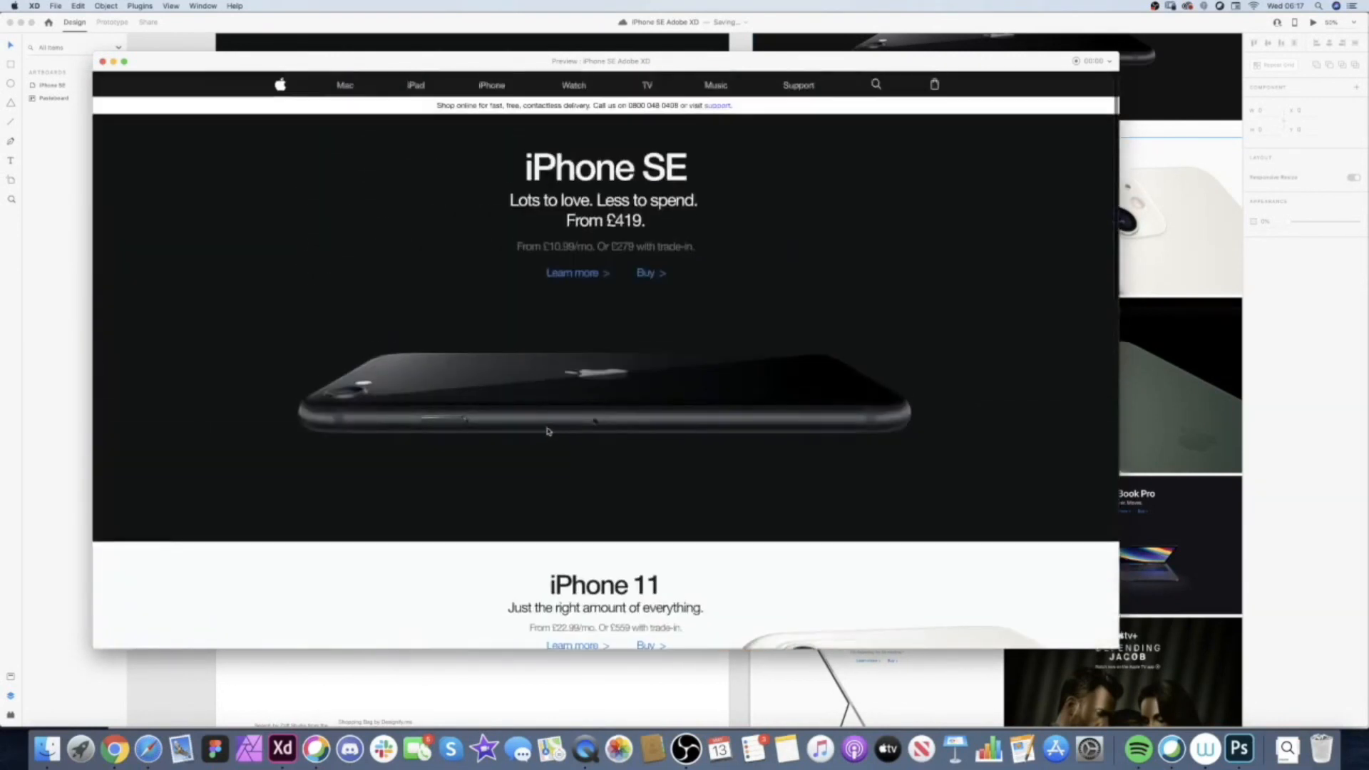
- Review the previewed page down to the icon credits and back up to the iPhone SE hero, and close the preview
scroll(531, 321, "down", 15)
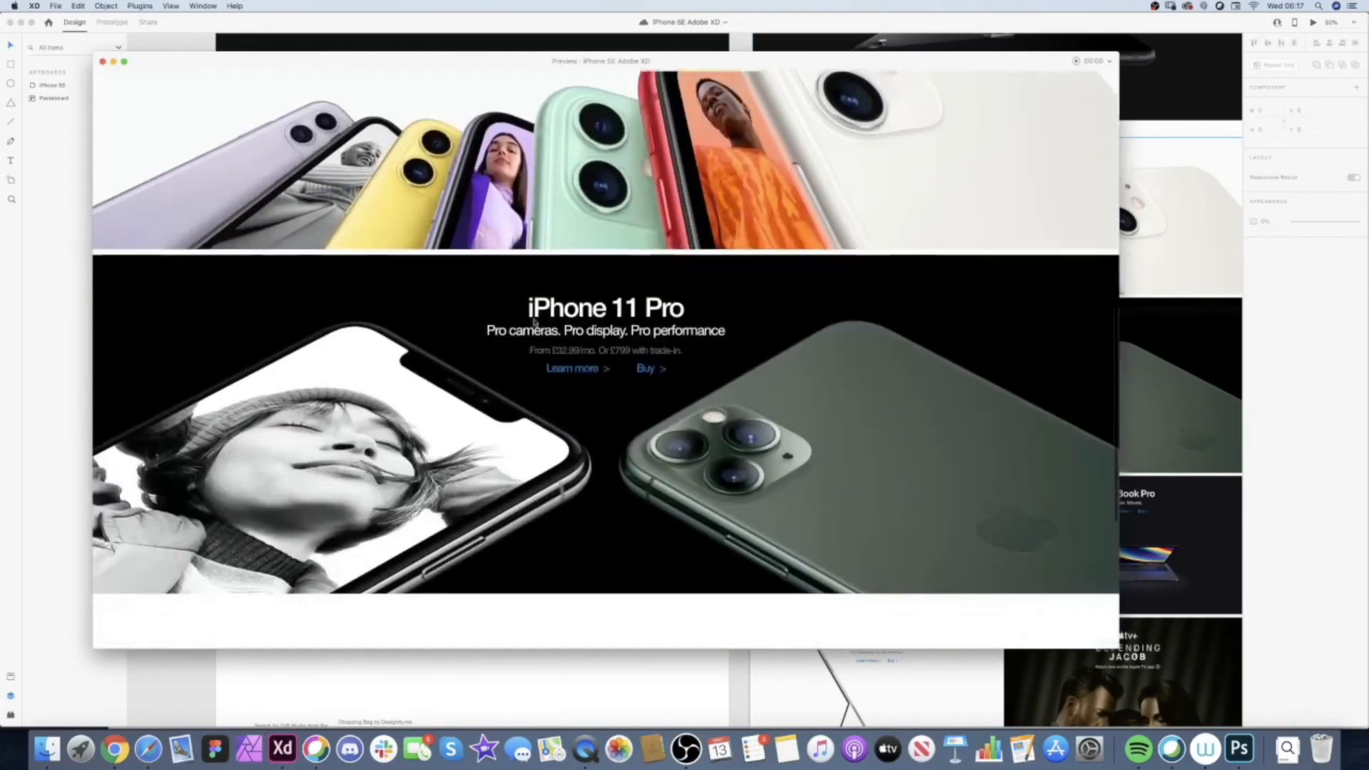
scroll(531, 328, "down", 5)
scroll(535, 354, "up", 8)
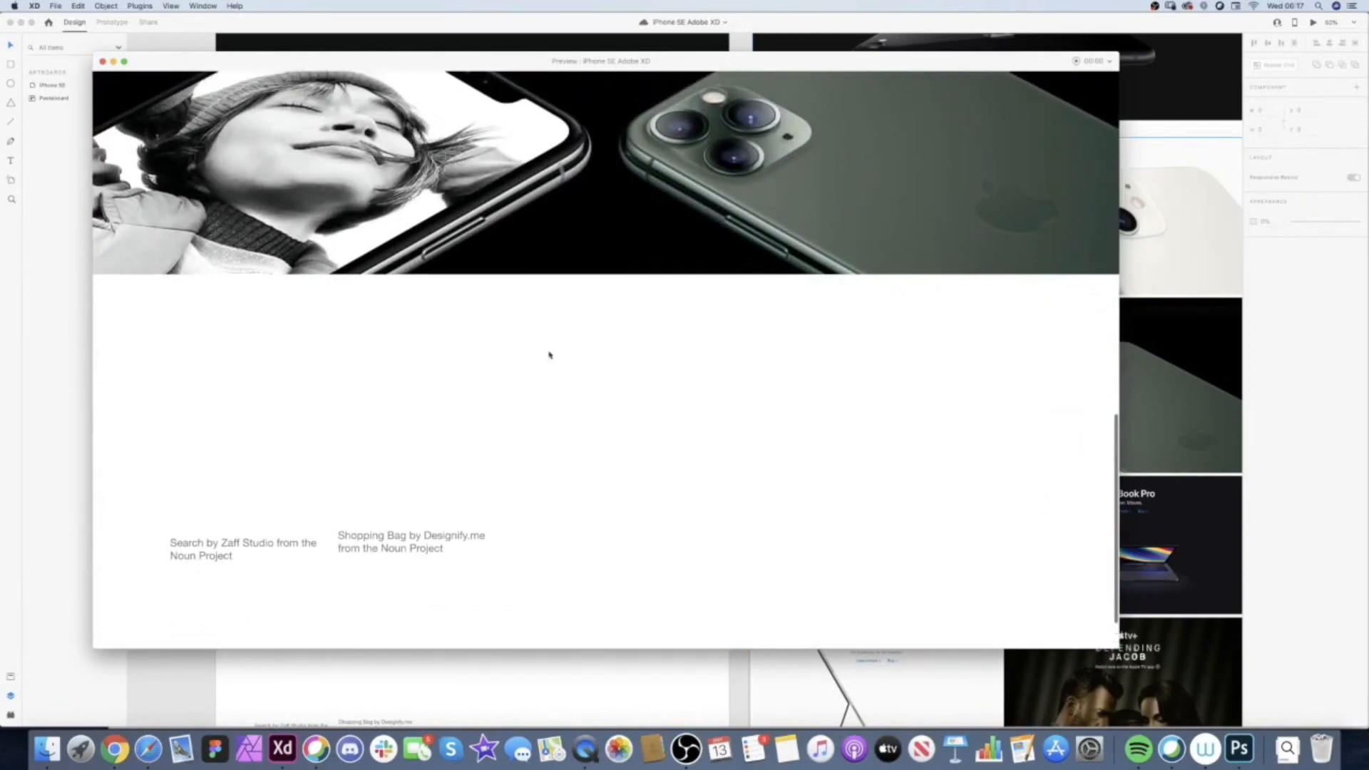
scroll(552, 286, "up", 4)
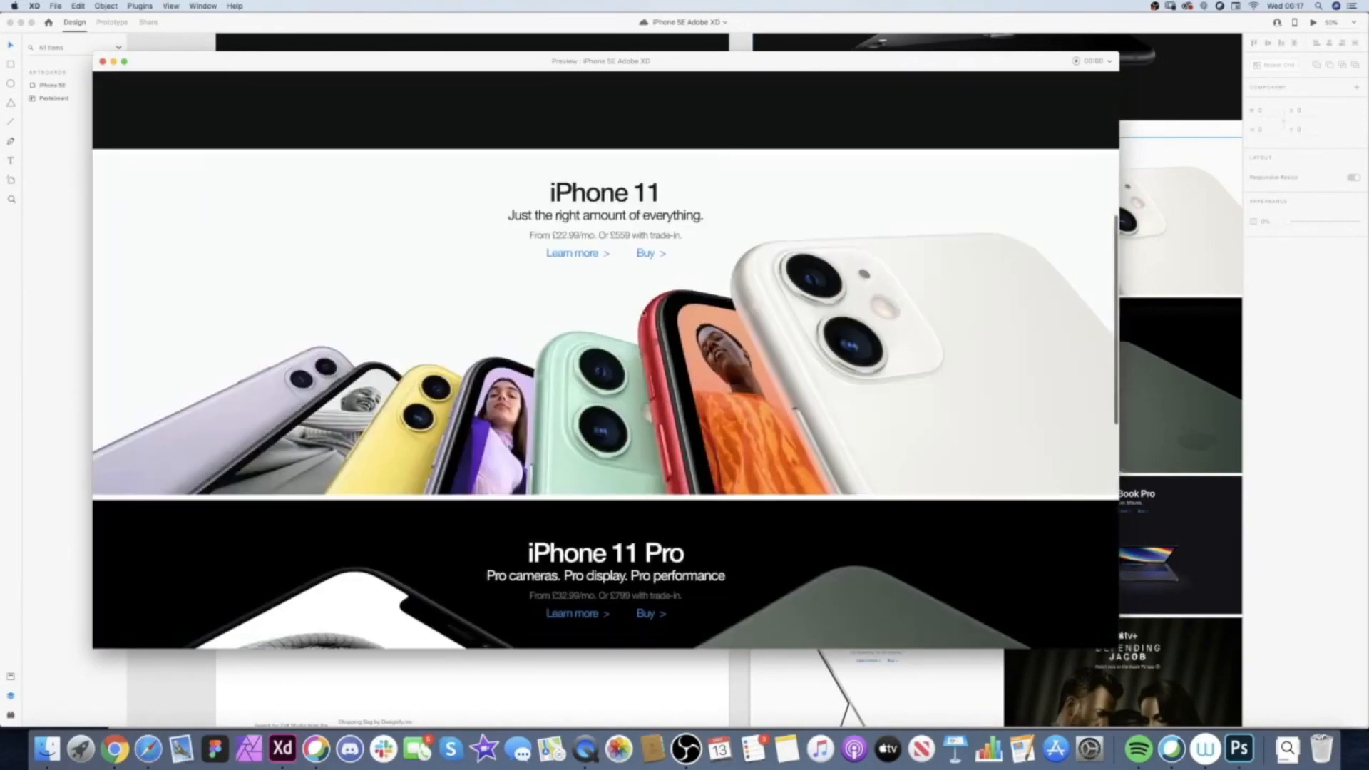
scroll(350, 283, "up", 5)
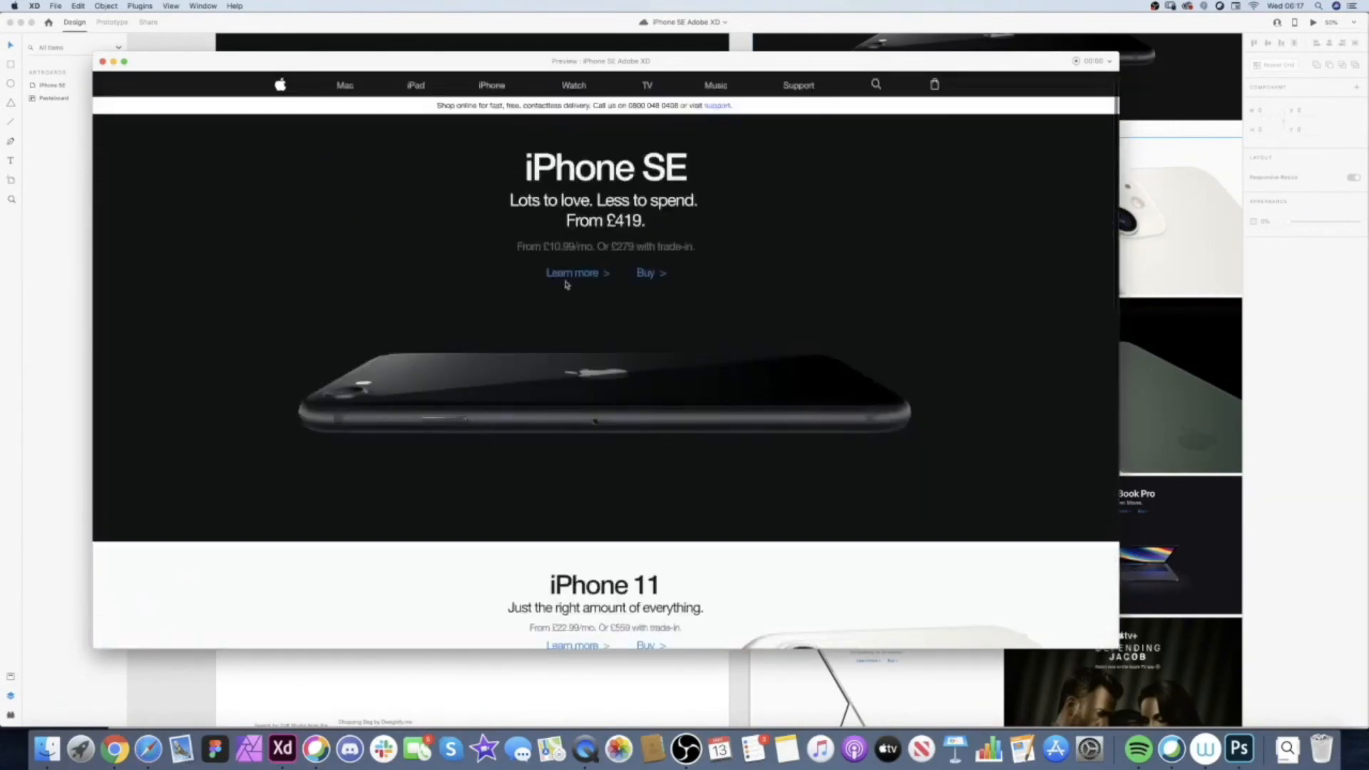
key("super+w")
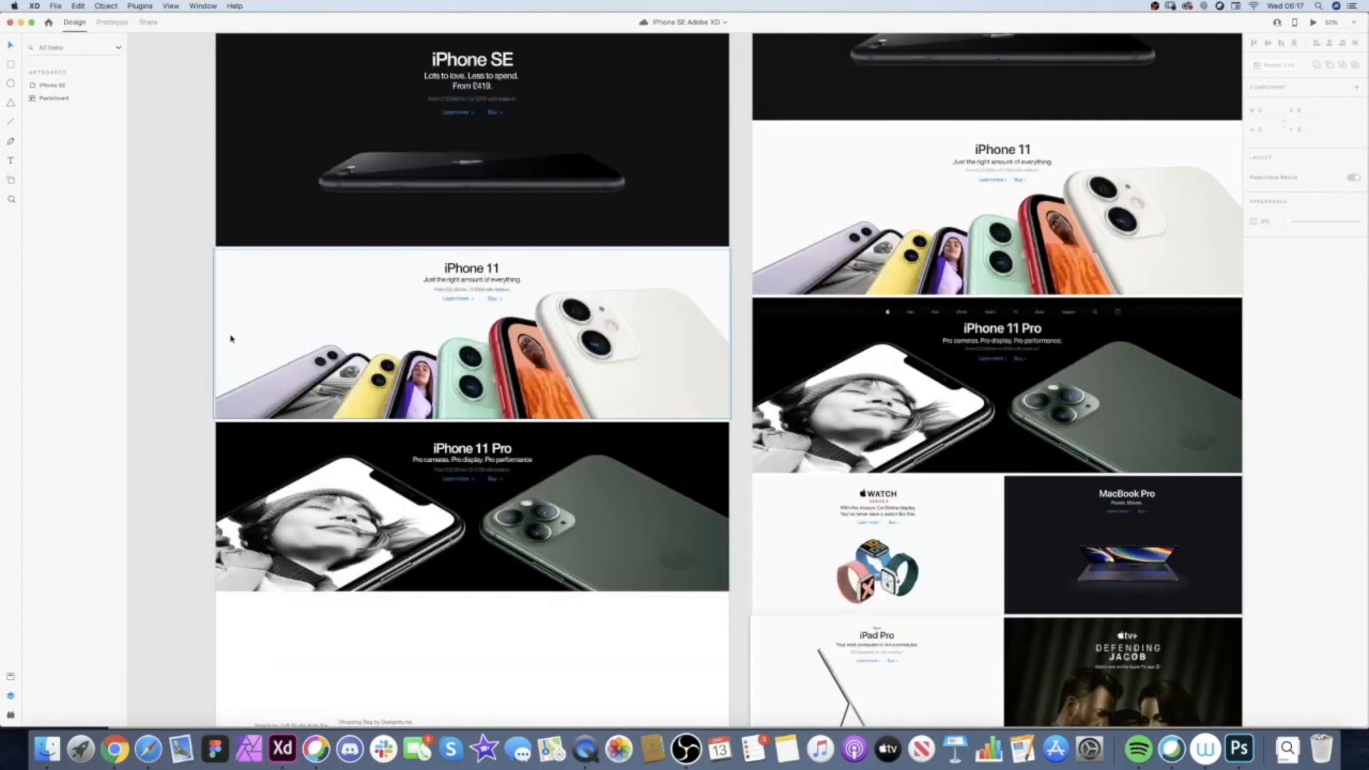
- Compare the artboard's finished sections with the reference screenshot and examine the two-column promo tiles below the iPhone 11 Pro section
scroll(930, 380, "down", 8)
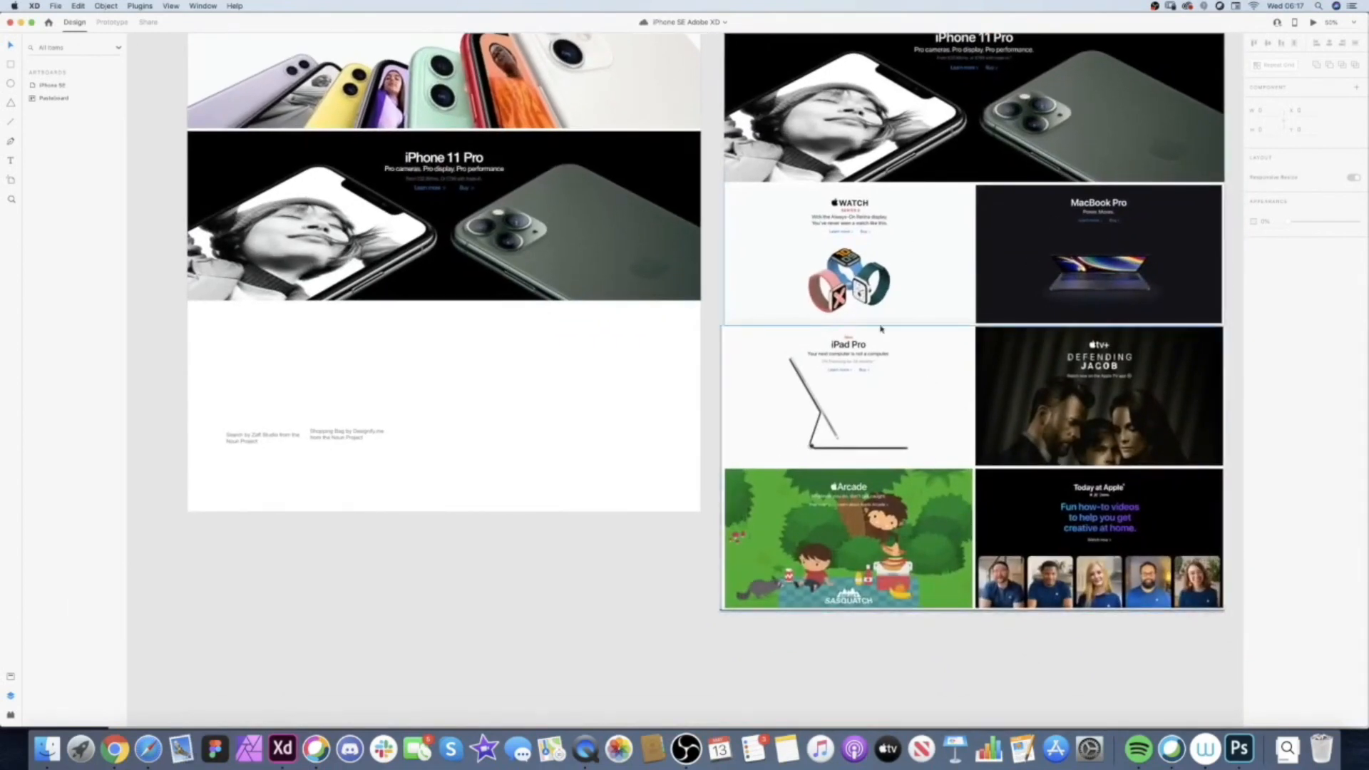
scroll(540, 314, "up", 1)
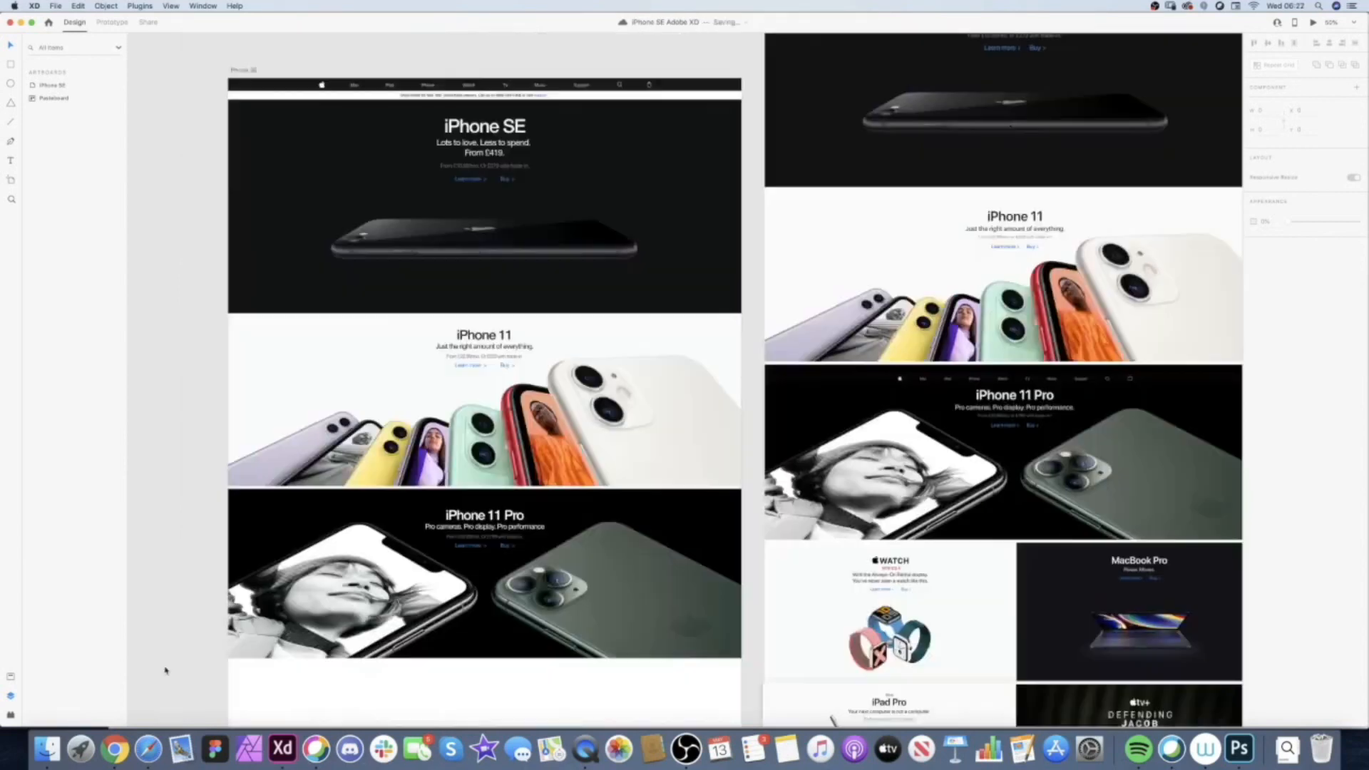
scroll(712, 474, "down", 5)
scroll(712, 473, "right", 2)
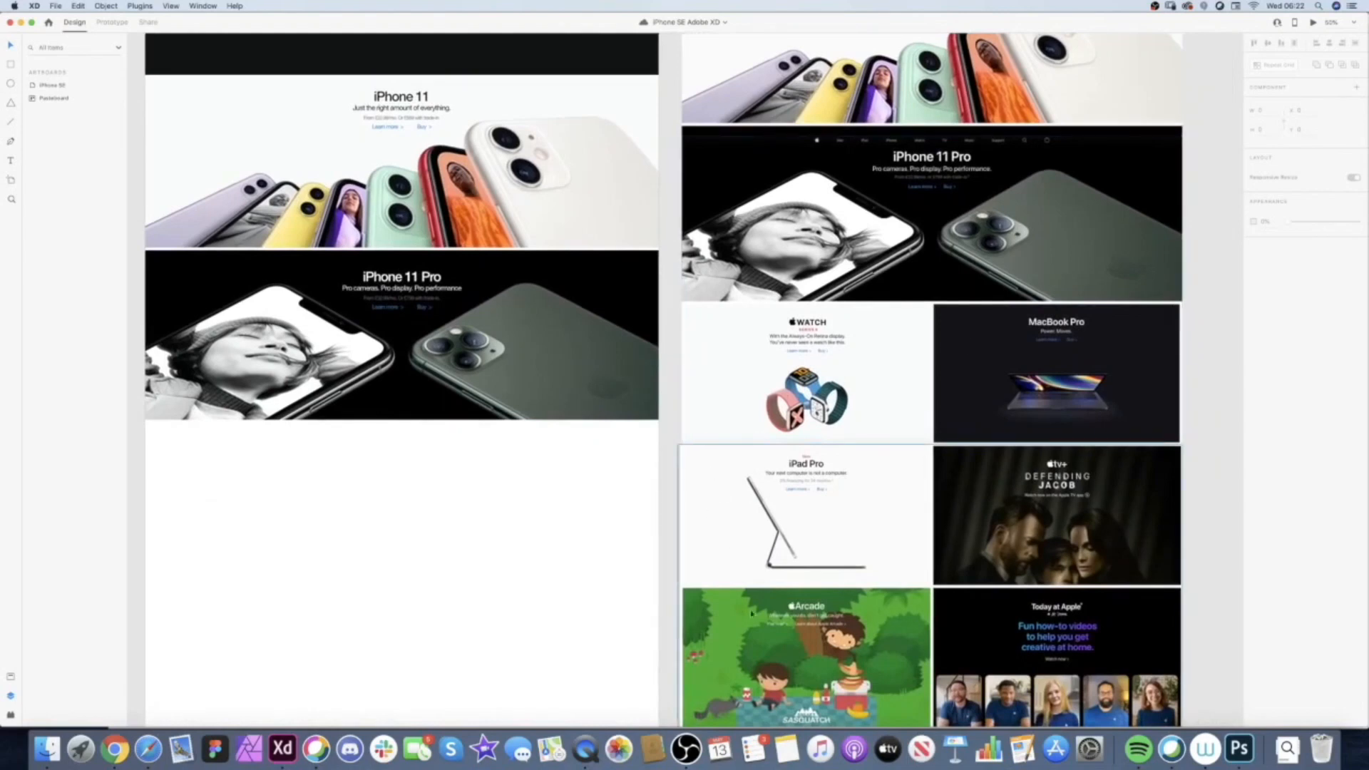
scroll(464, 416, "left", 2)
scroll(464, 415, "up", 1)
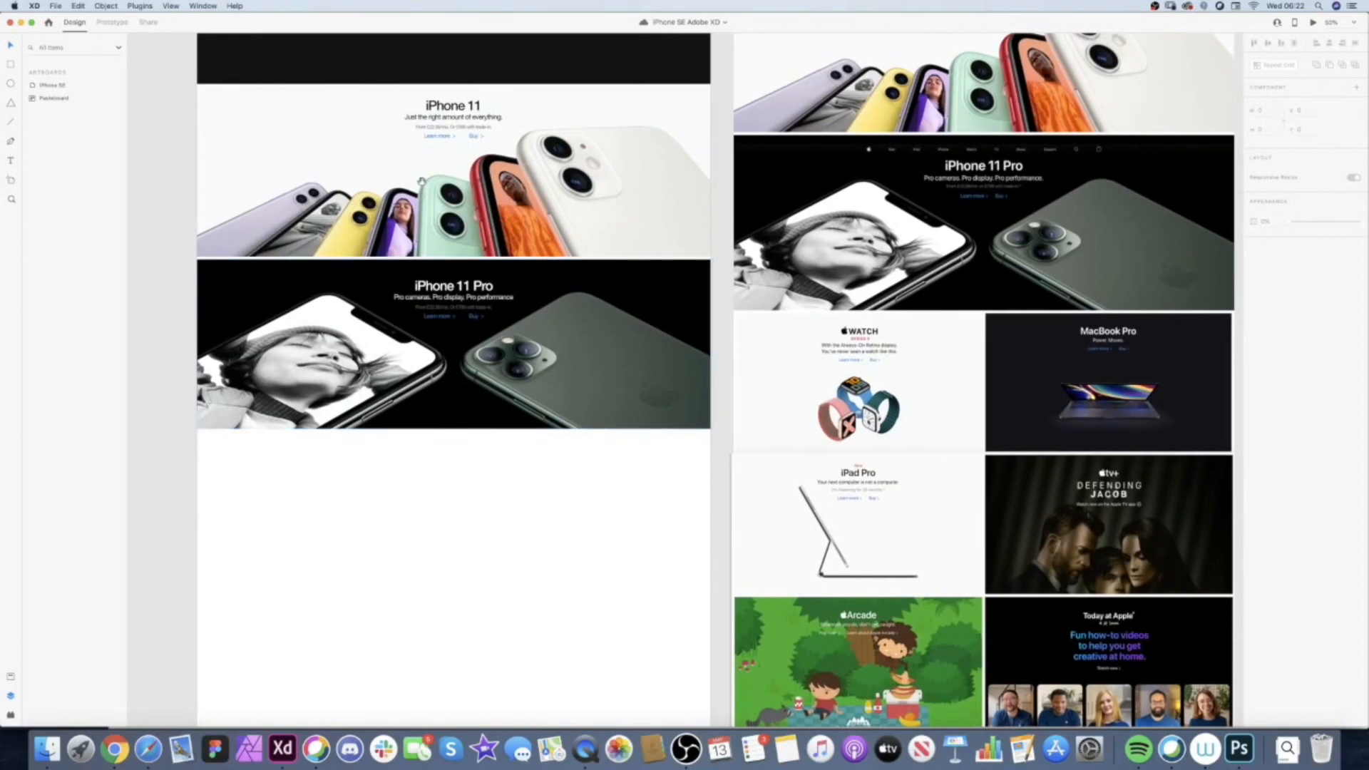
scroll(936, 245, "down", 1)
scroll(937, 246, "right", 1)
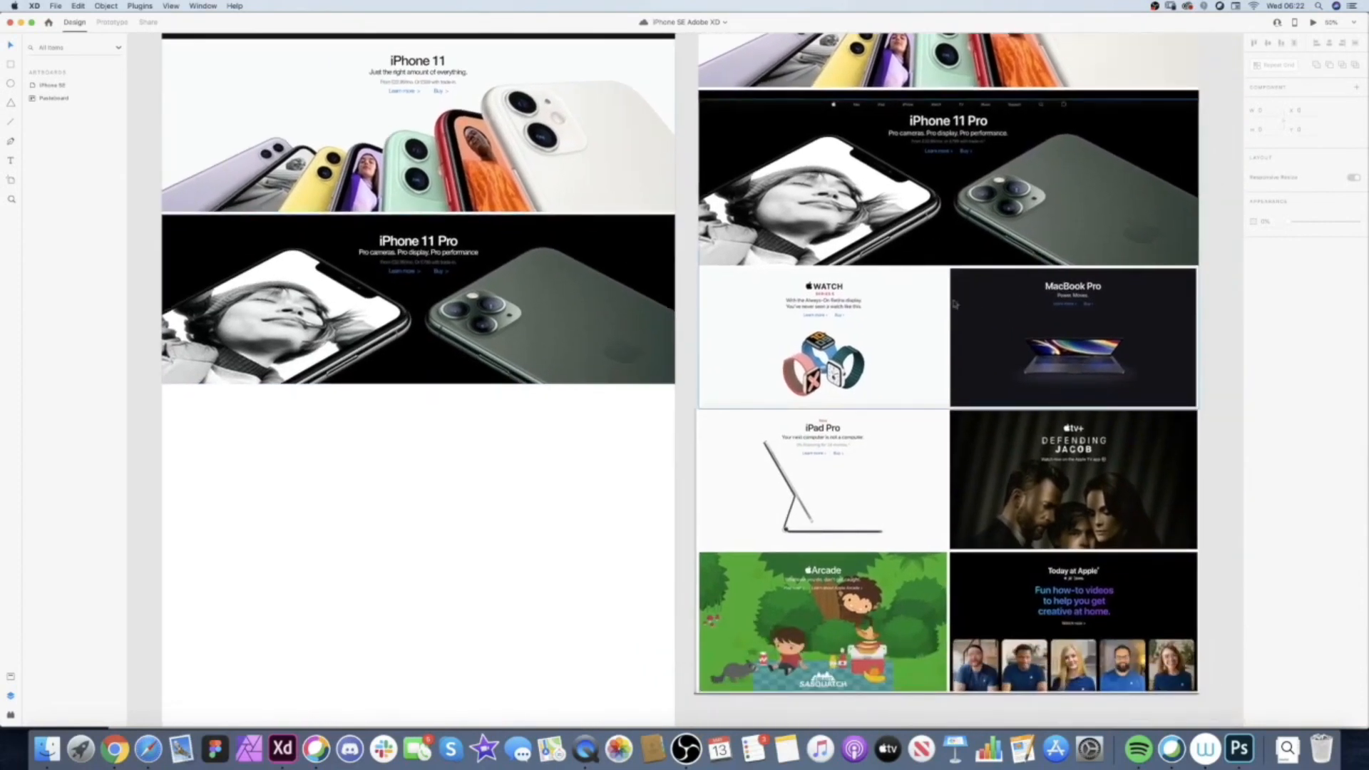
scroll(888, 292, "up", 5)
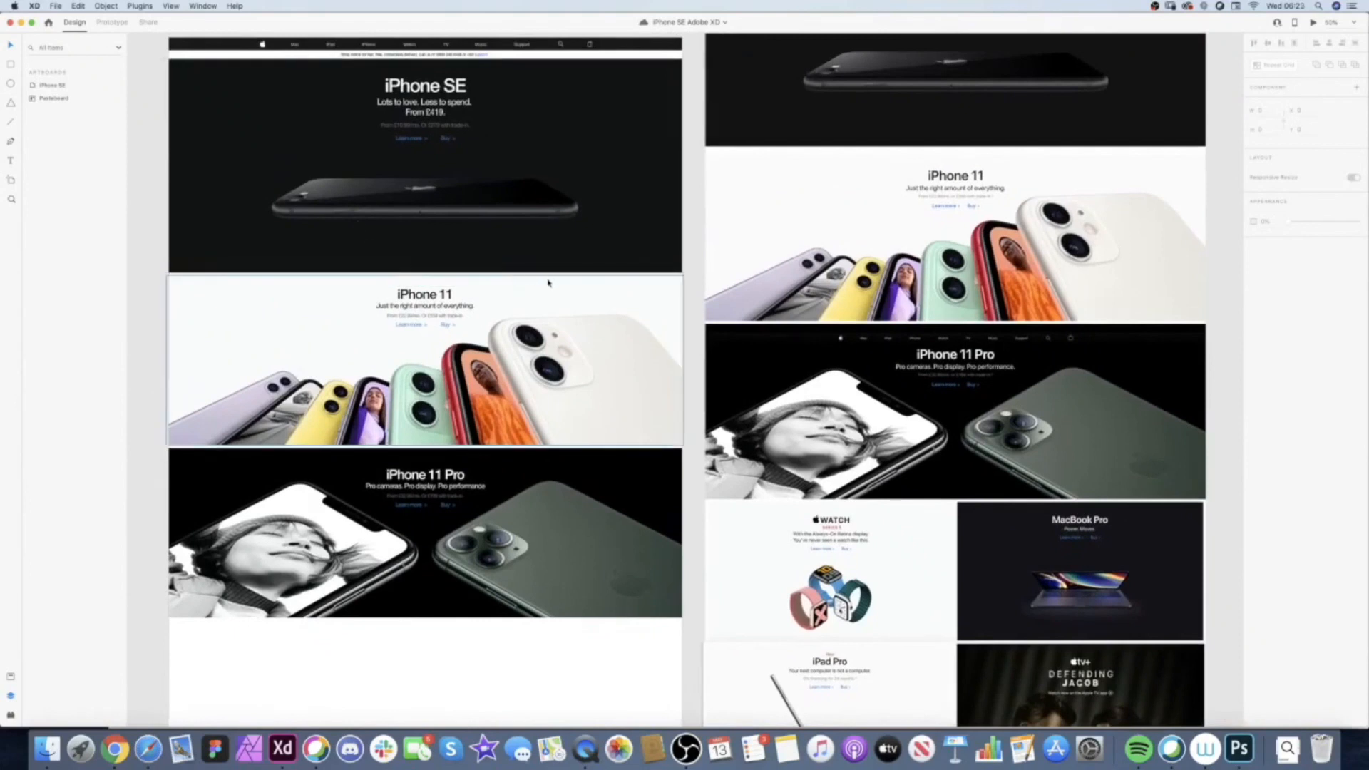
scroll(899, 397, "down", 4)
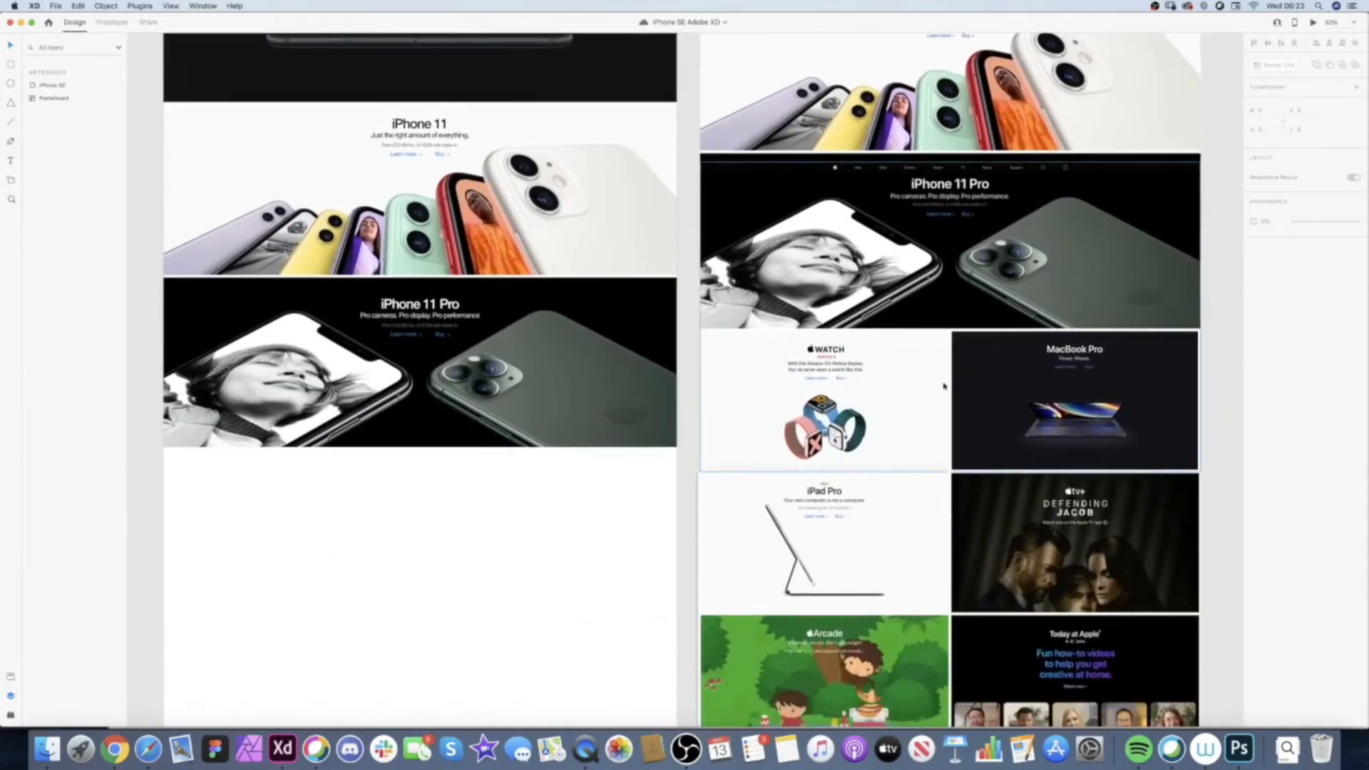
scroll(364, 310, "up", 6)
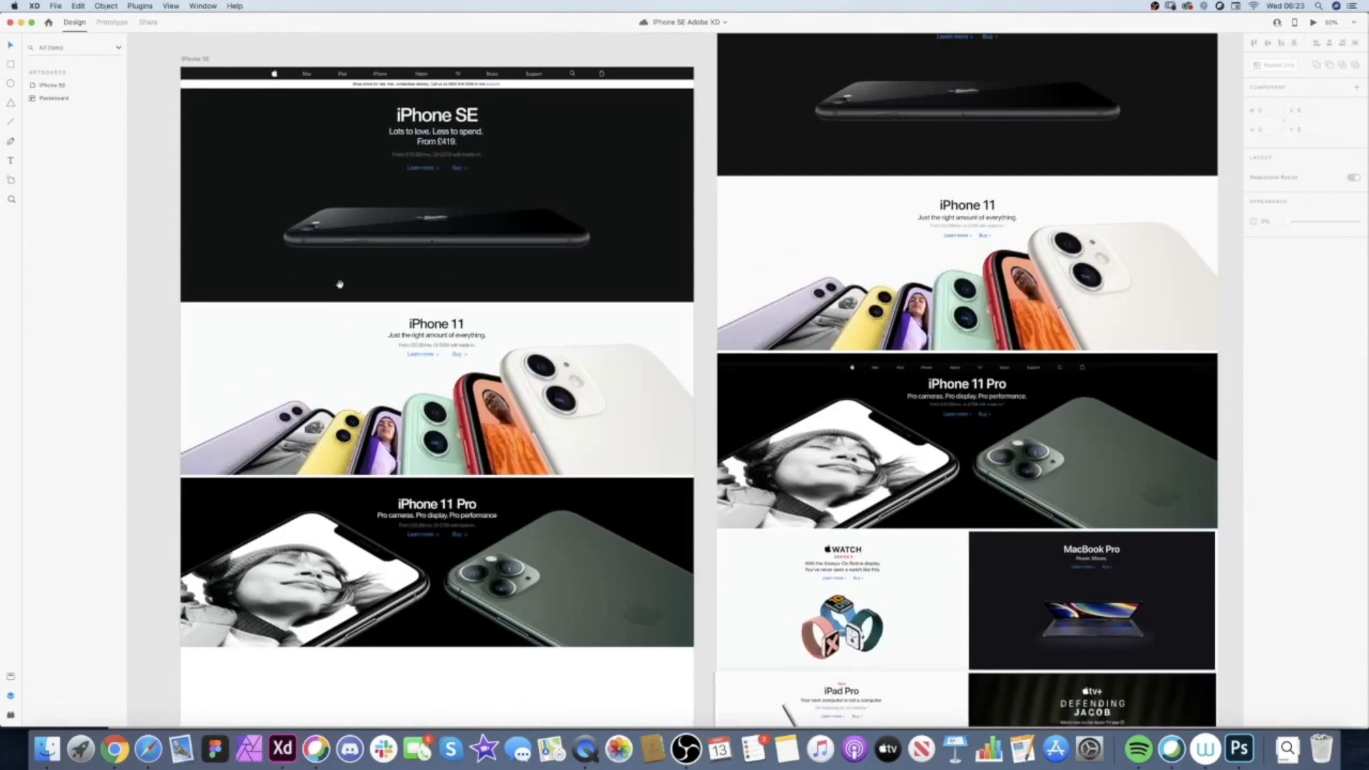
- Turn on the layout grid for the iPhone SE artboard and clear the selection
left_click(237, 174)
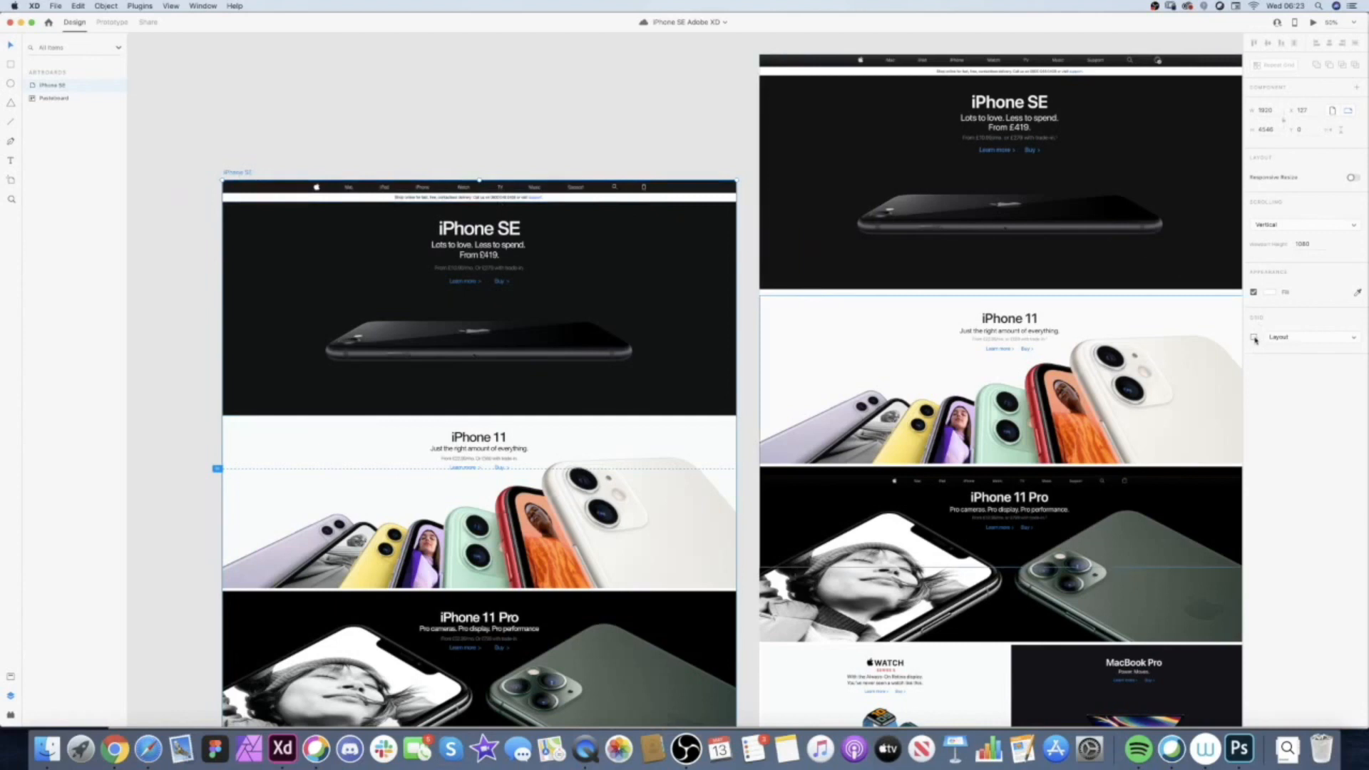
left_click(1255, 340)
scroll(533, 573, "down", 1)
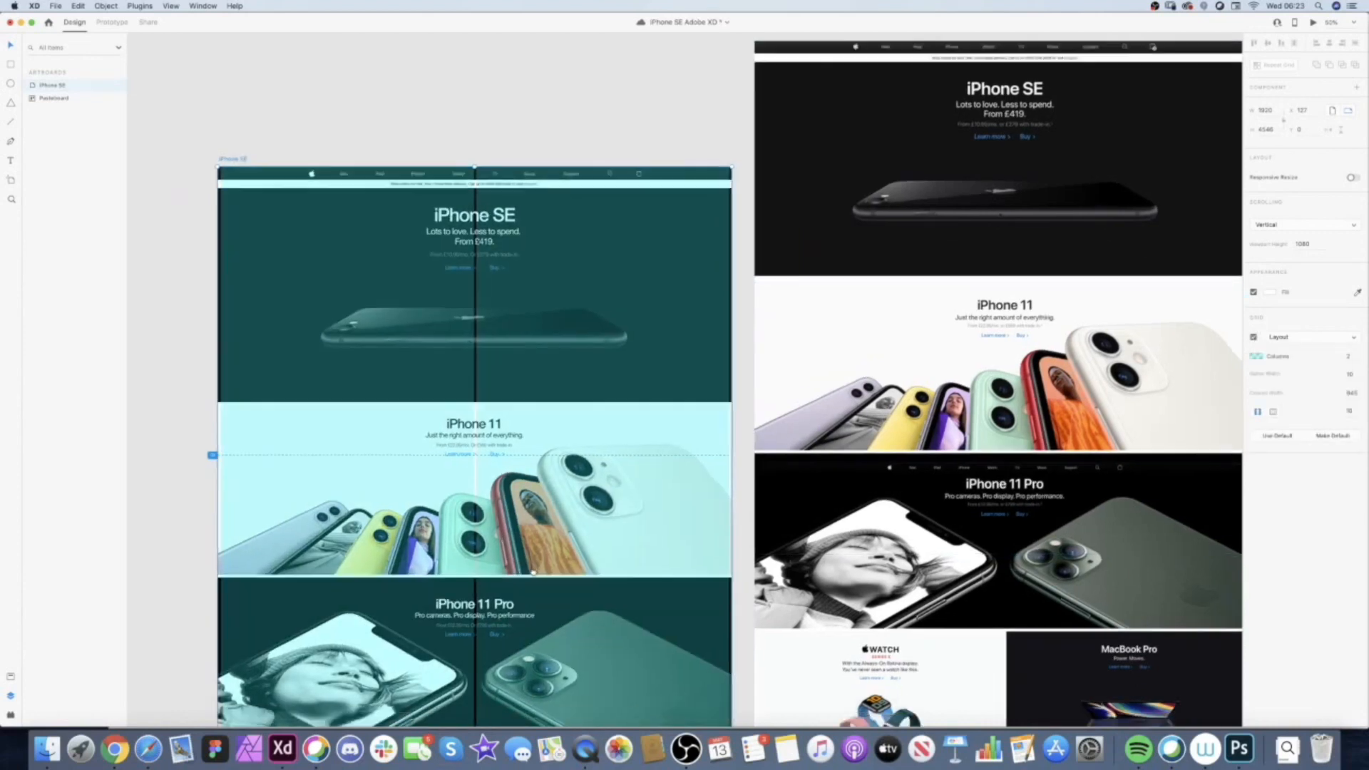
scroll(533, 573, "down", 10)
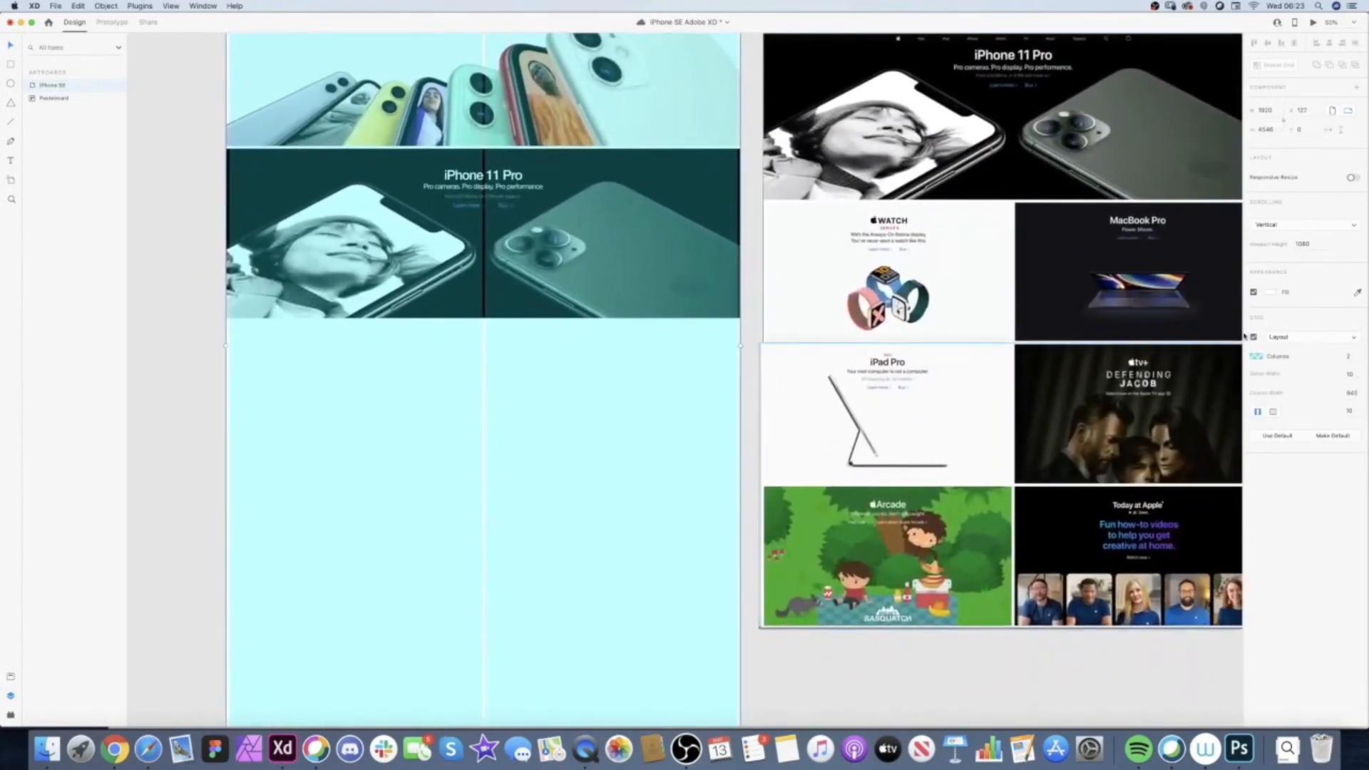
left_click(1253, 337)
left_click(1253, 339)
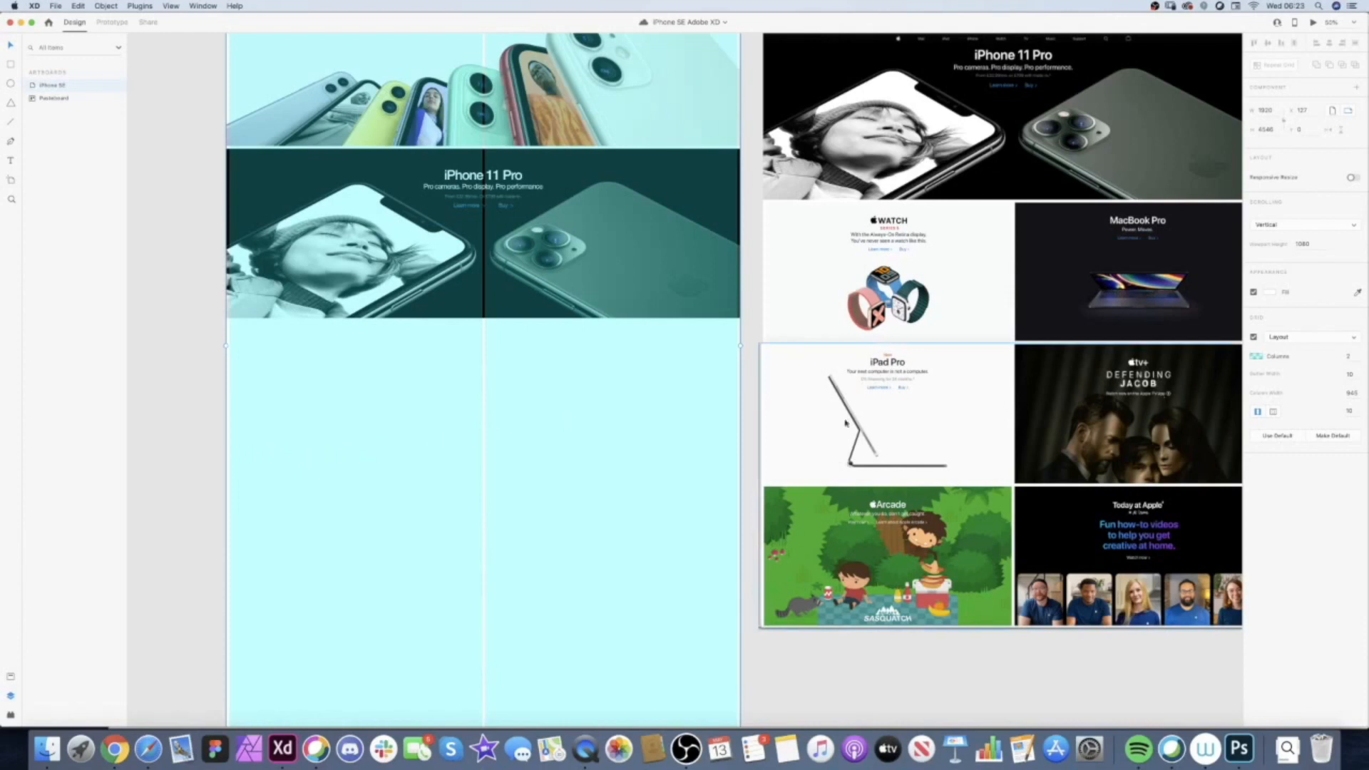
left_click(189, 372)
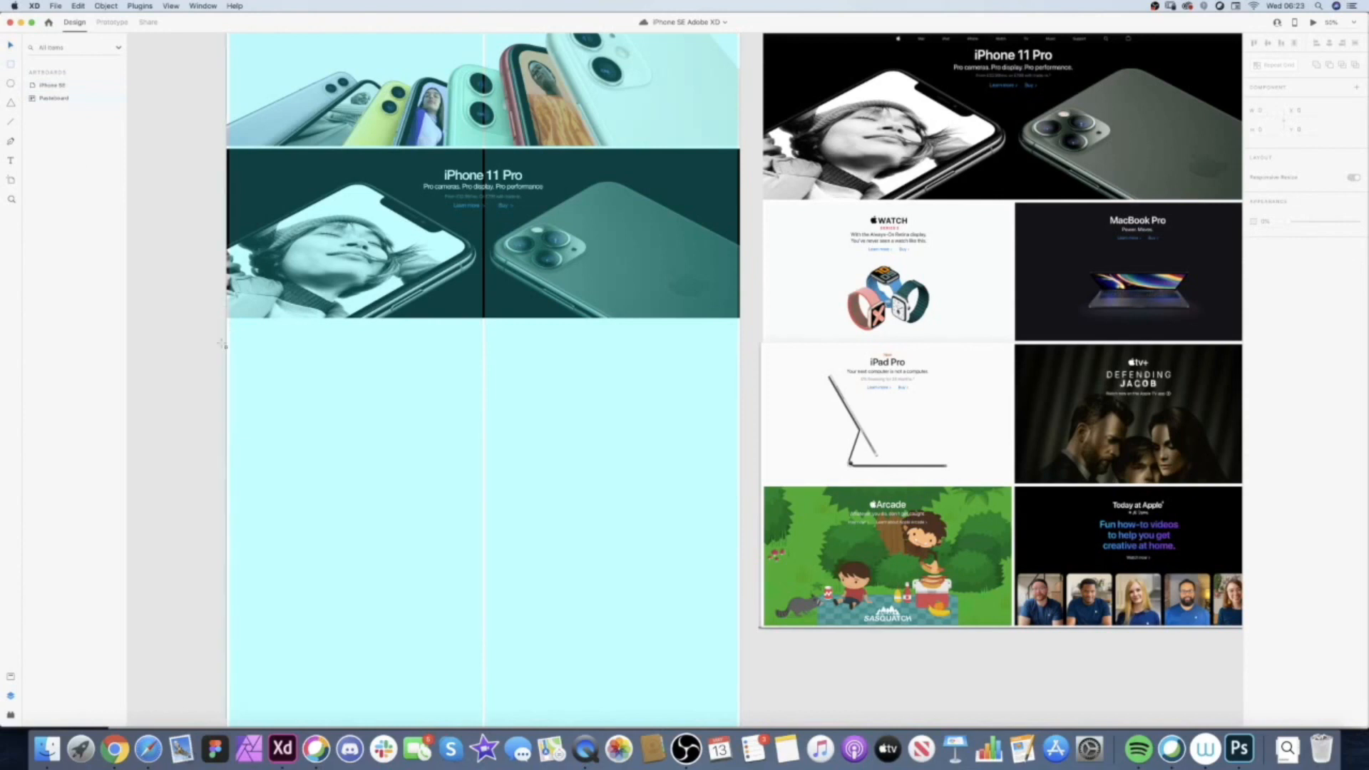
- Draw a rectangle about 950 by 611 px in the first column below the iPhone 11 Pro section, with a dark grey fill and no border
mouse_move(229, 328)
left_mouse_down()
mouse_move(296, 404)
mouse_move(483, 491)
left_mouse_up()
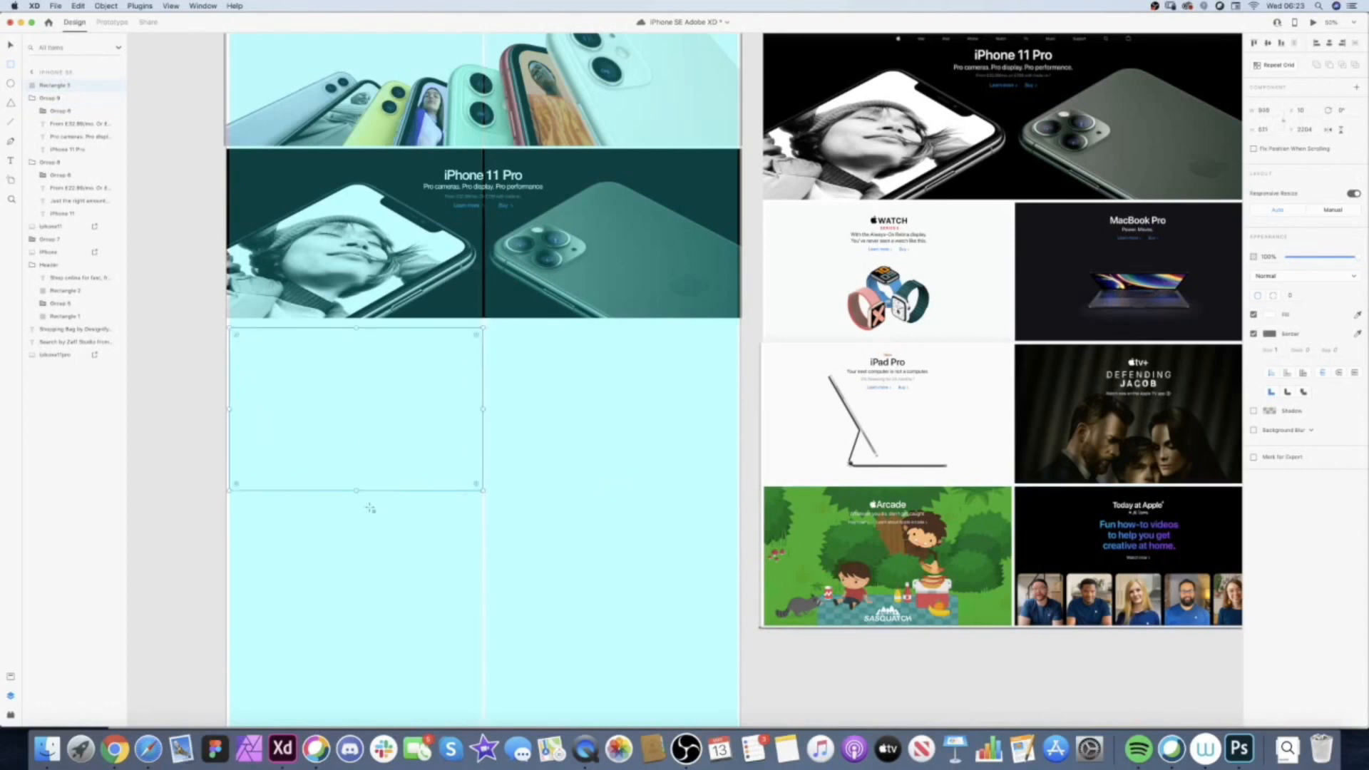
left_click(1270, 316)
left_click_drag(1194, 328, 996, 324)
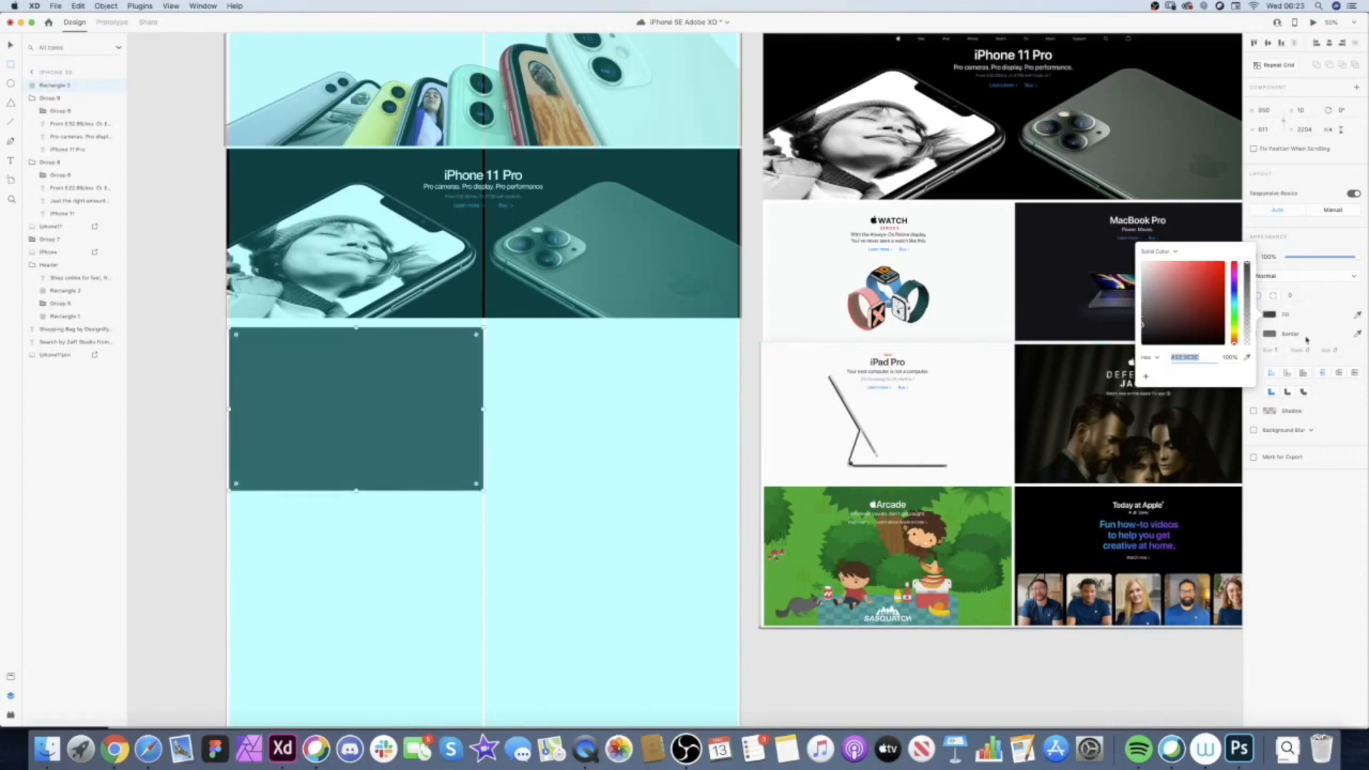
left_click(1268, 334)
left_click(1254, 334)
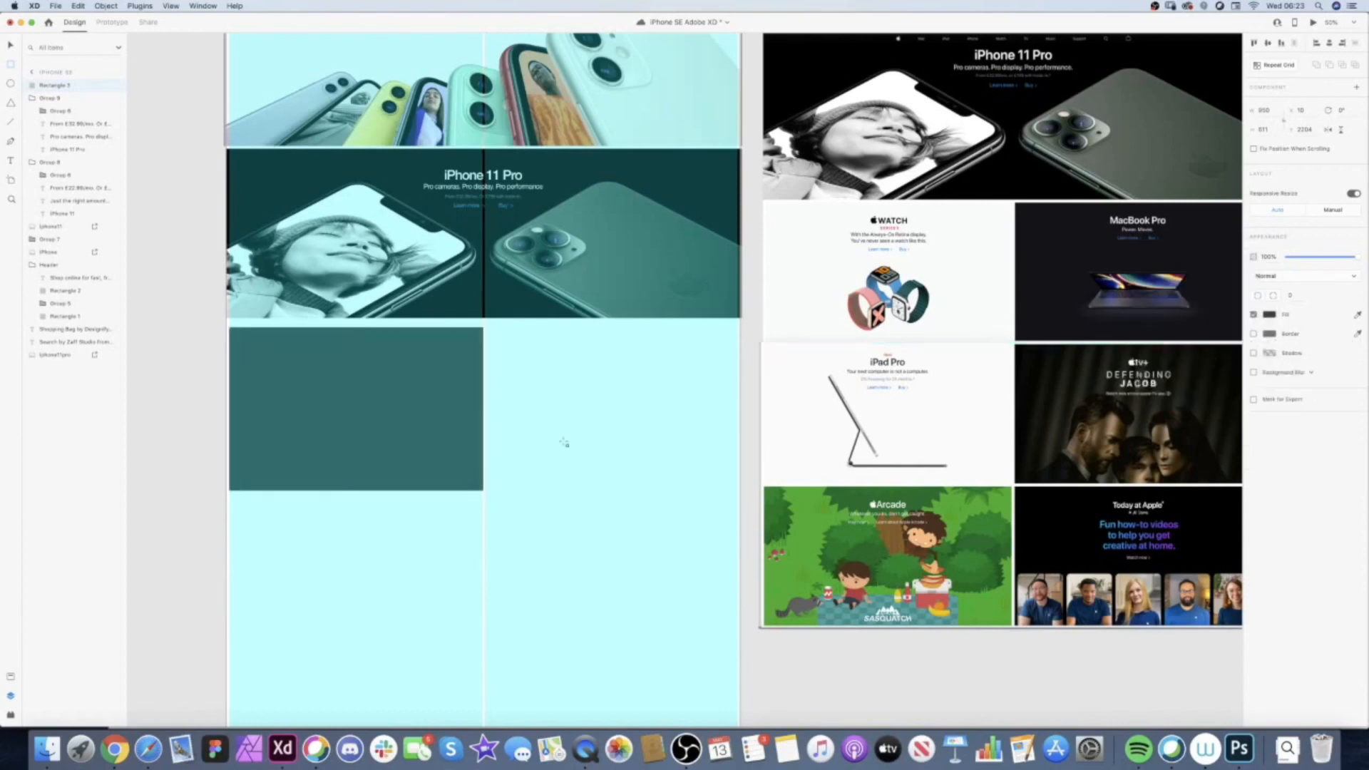
- Convert the dark grey rectangle into a path
left_click(194, 273)
key("v")
left_click(290, 411)
right_click(292, 395)
left_click(227, 407)
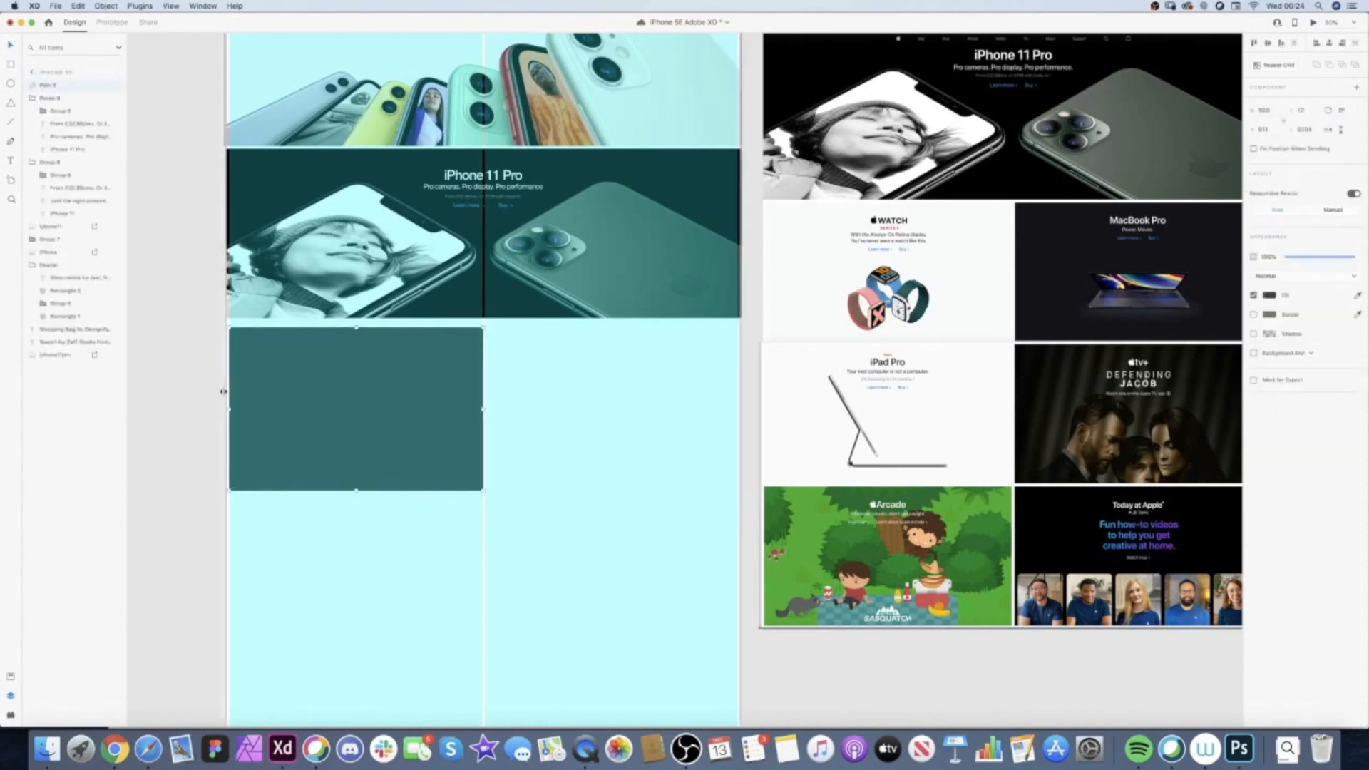
- Switch to Finder and fill the grey tile with Watchpromo.jpg from the Free Course 2020 folder, leaving the tile deselected
left_click(47, 748)
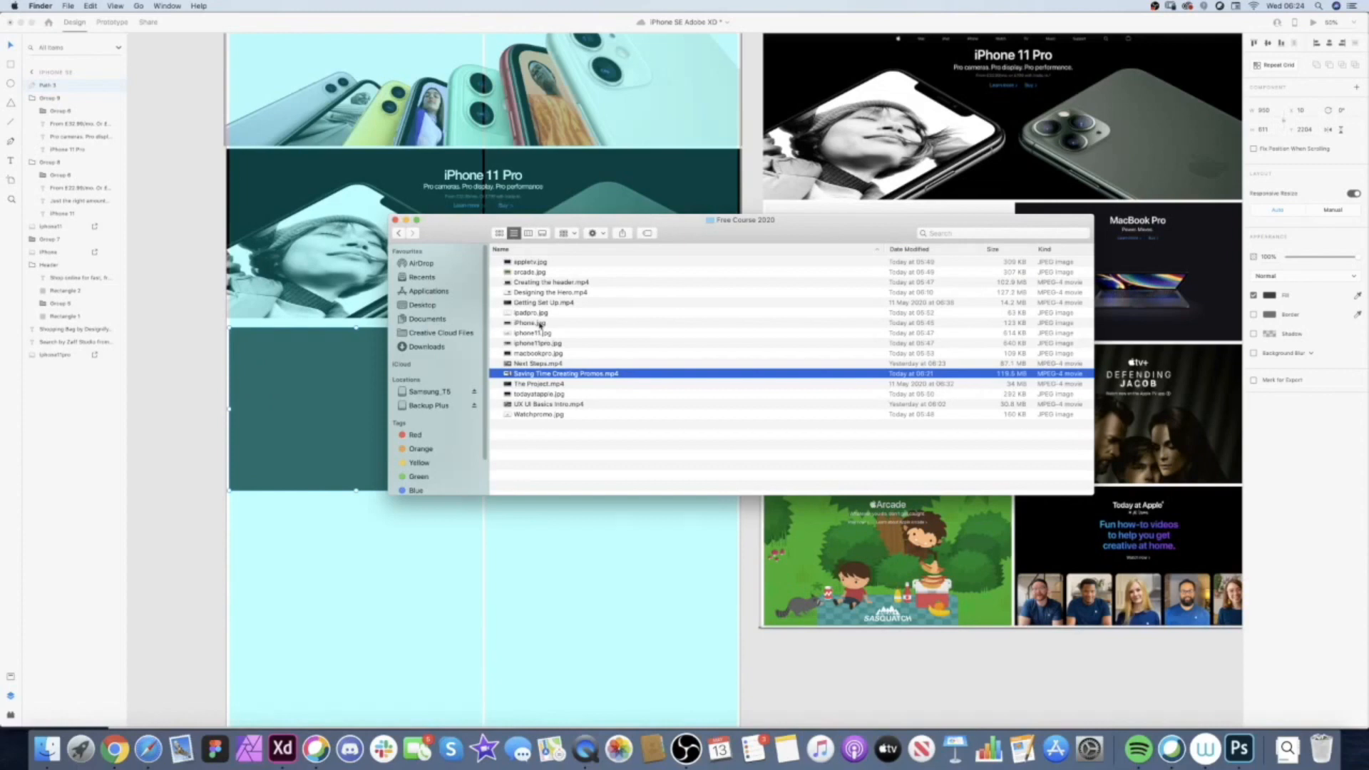
mouse_move(685, 226)
left_mouse_down()
mouse_move(626, 382)
mouse_move(596, 404)
mouse_move(658, 227)
left_mouse_up()
key("w")
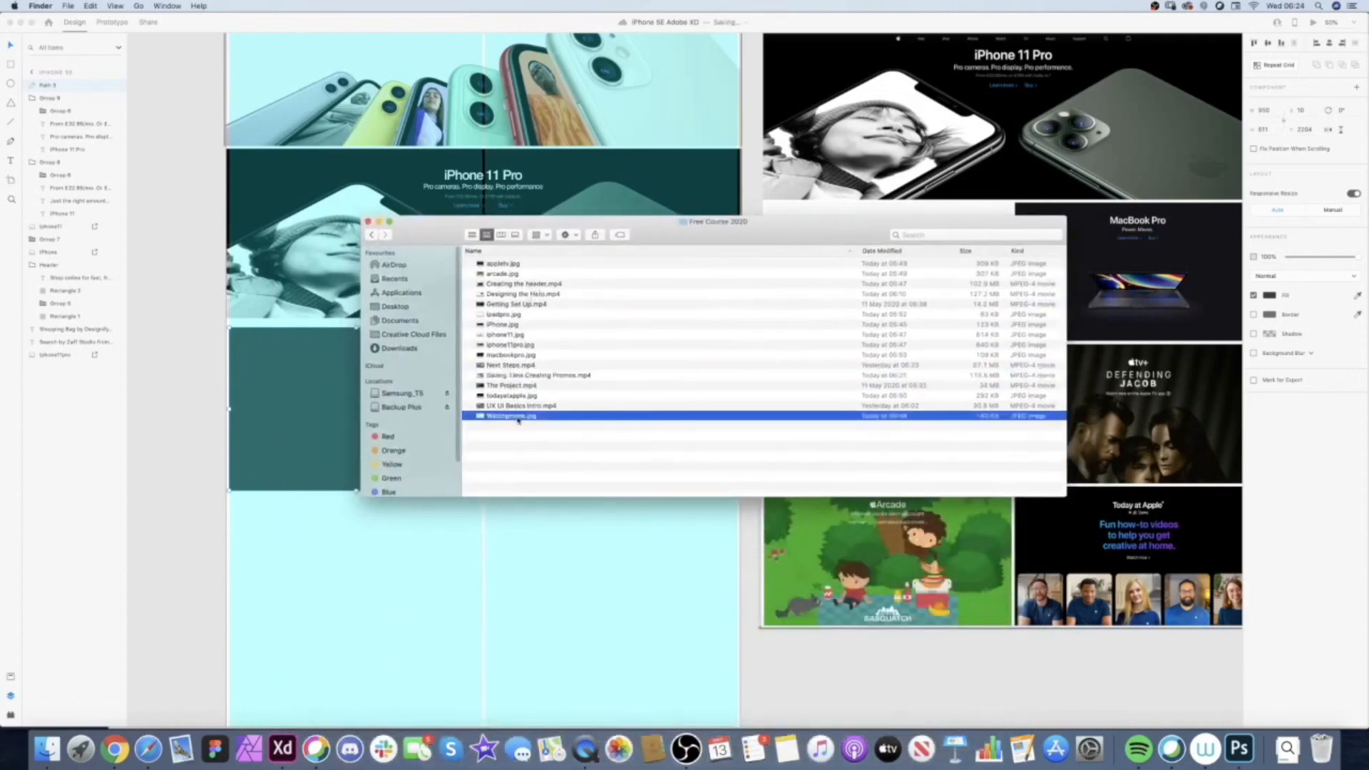
left_click_drag(519, 421, 317, 423)
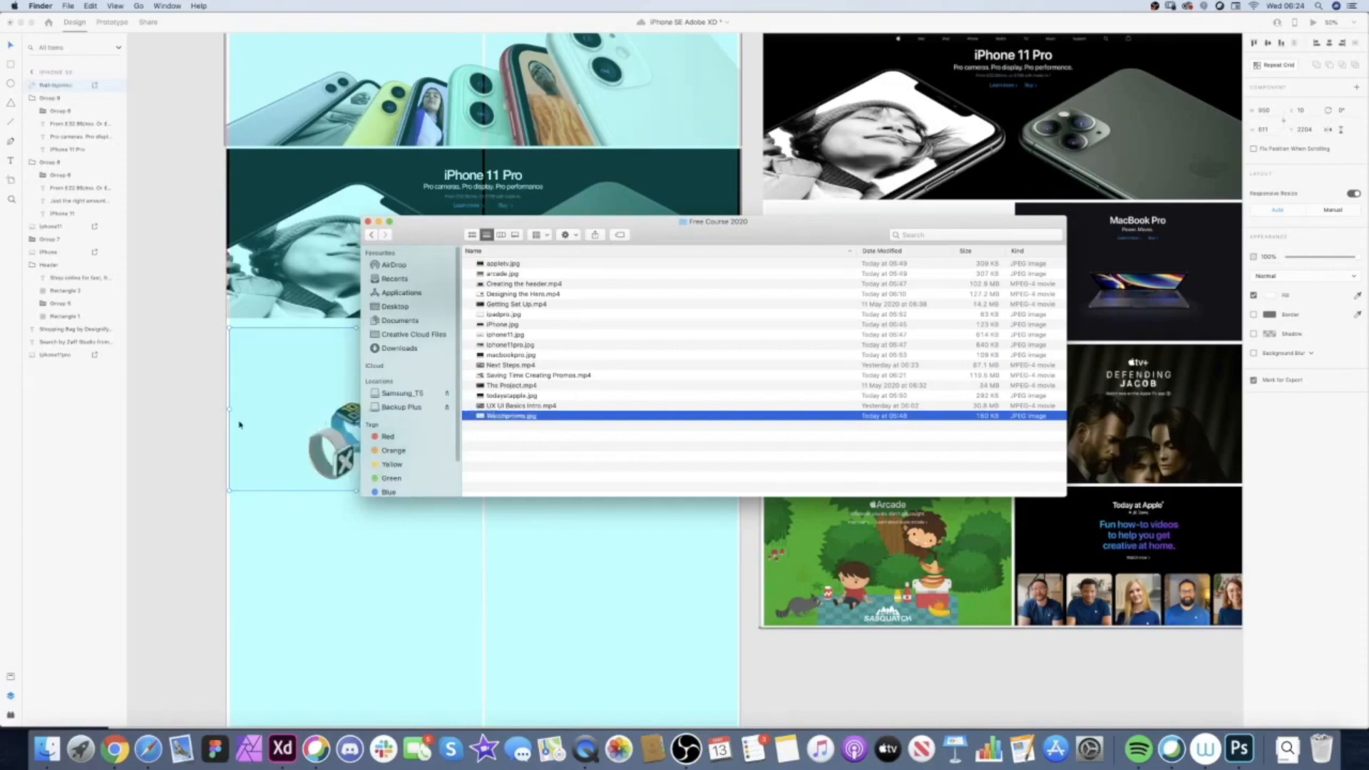
left_click(208, 426)
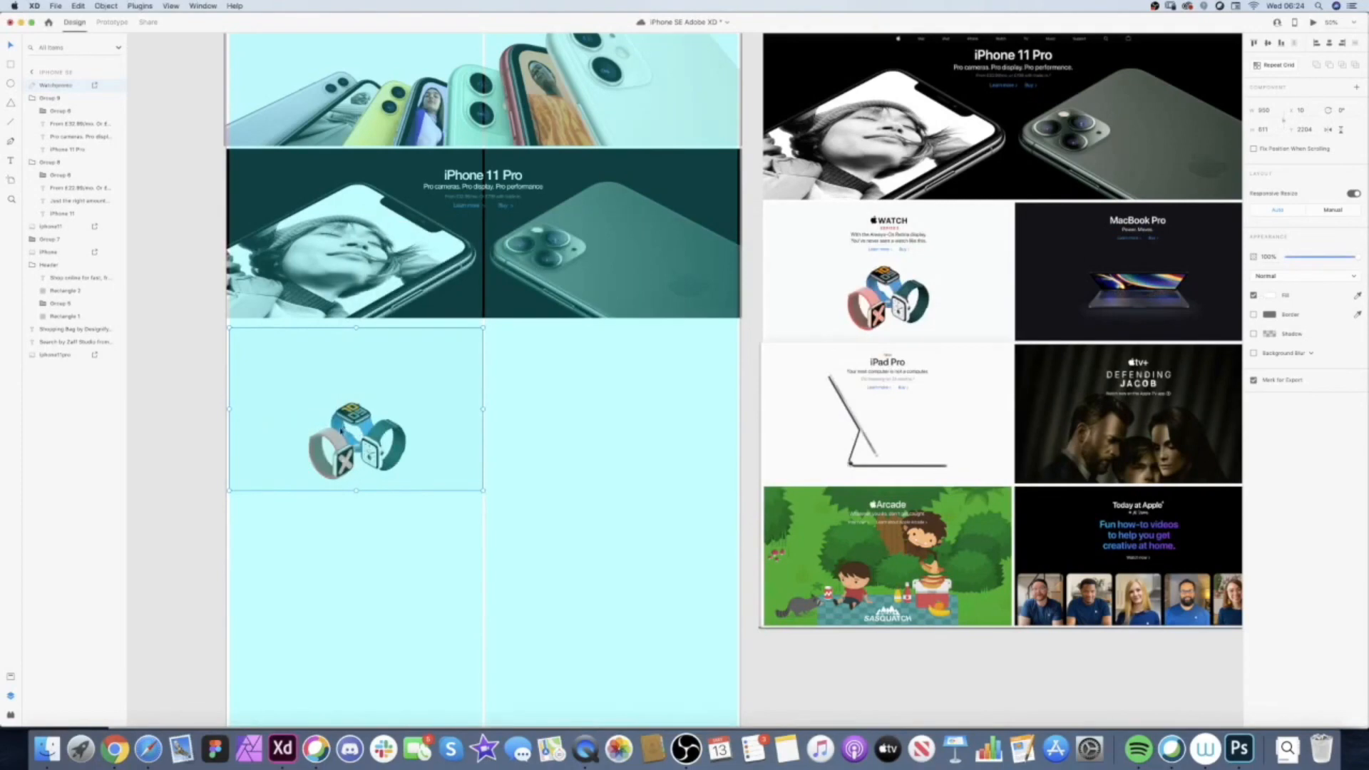
left_click(205, 440)
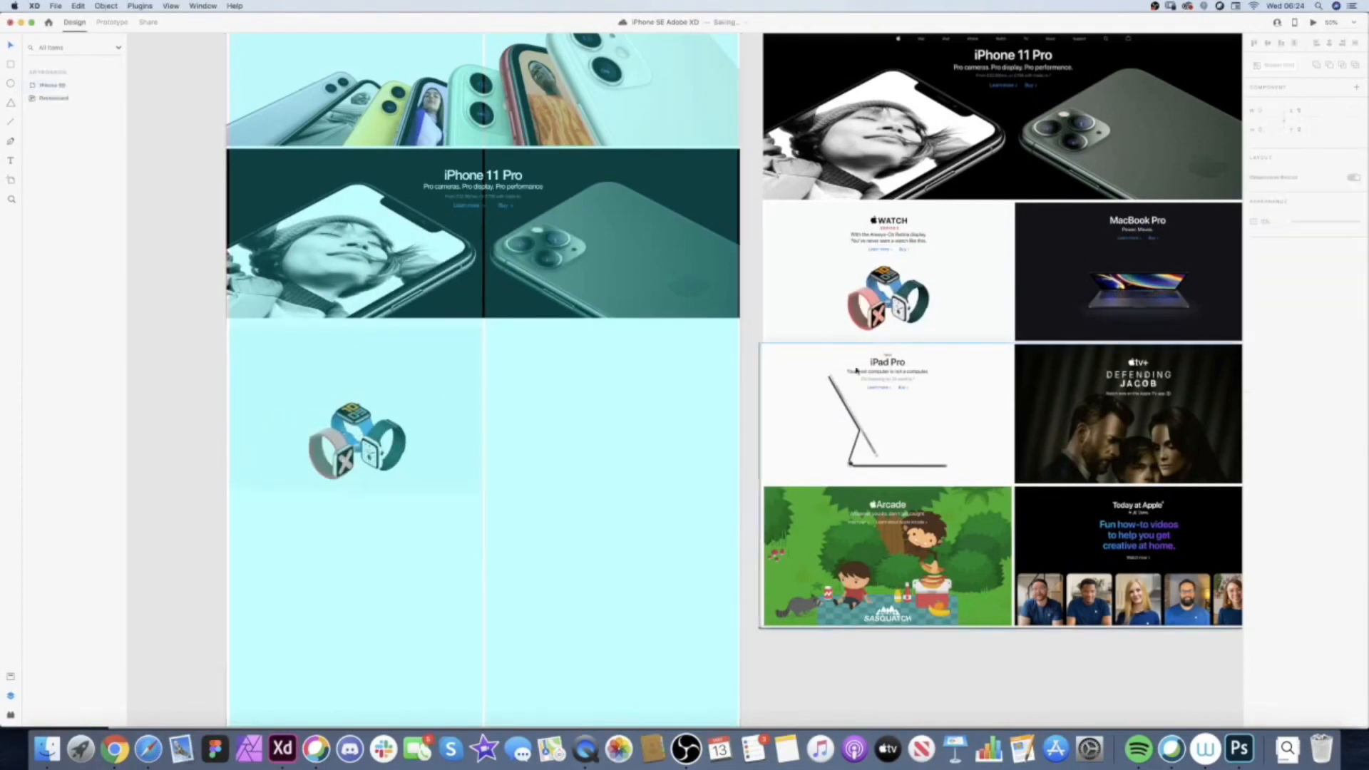
left_click(401, 387)
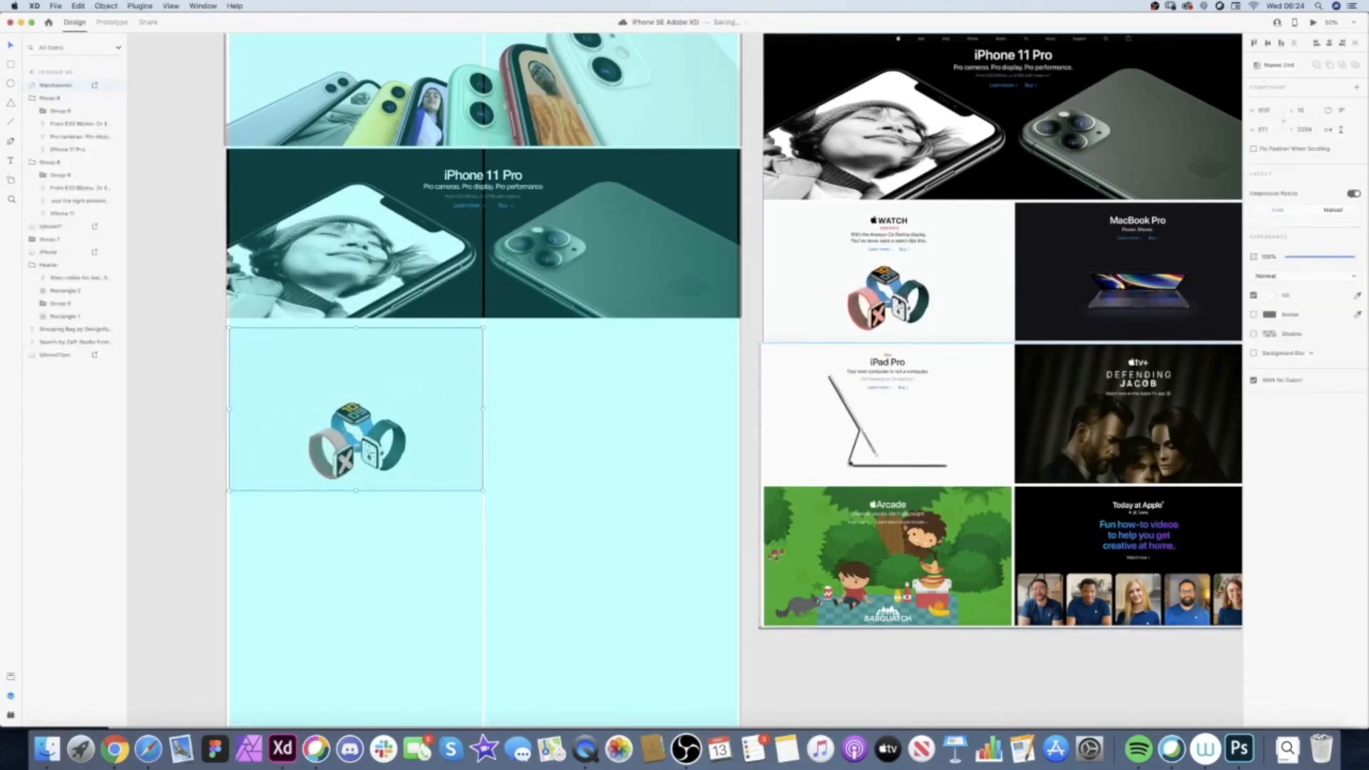
left_click(189, 261)
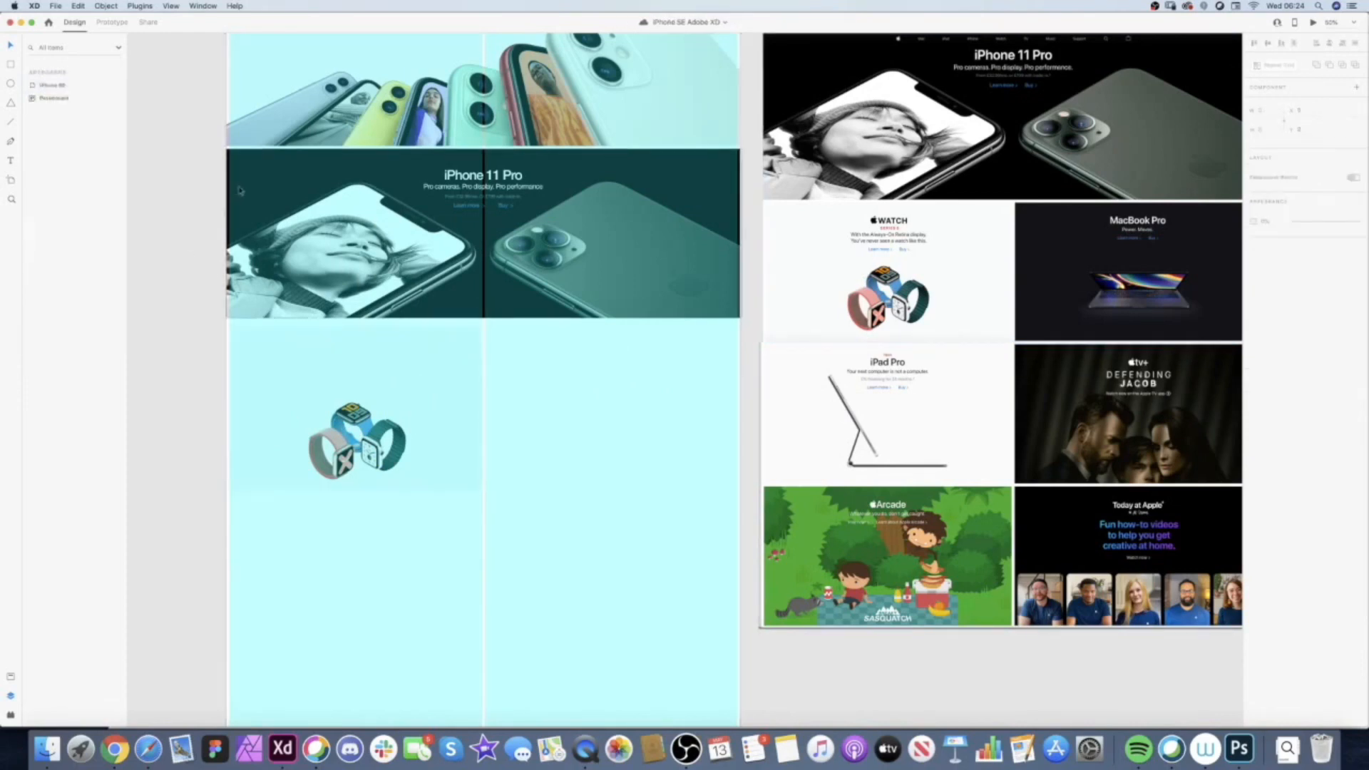
- Hide the artboard's layout grid to check the watch tile without it, and show the grid again
scroll(267, 265, "up", 10)
left_click(242, 125)
scroll(416, 259, "down", 5)
scroll(416, 259, "down", 2)
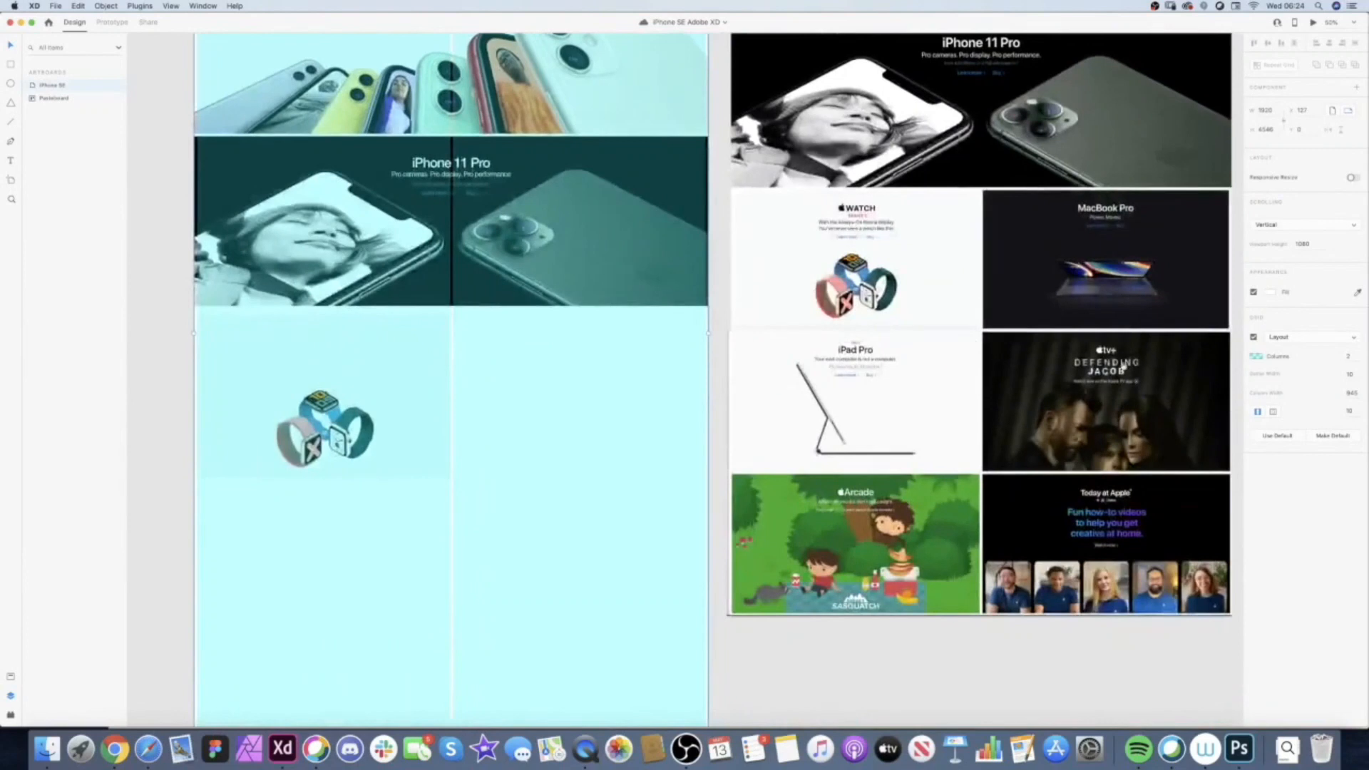
left_click(1255, 338)
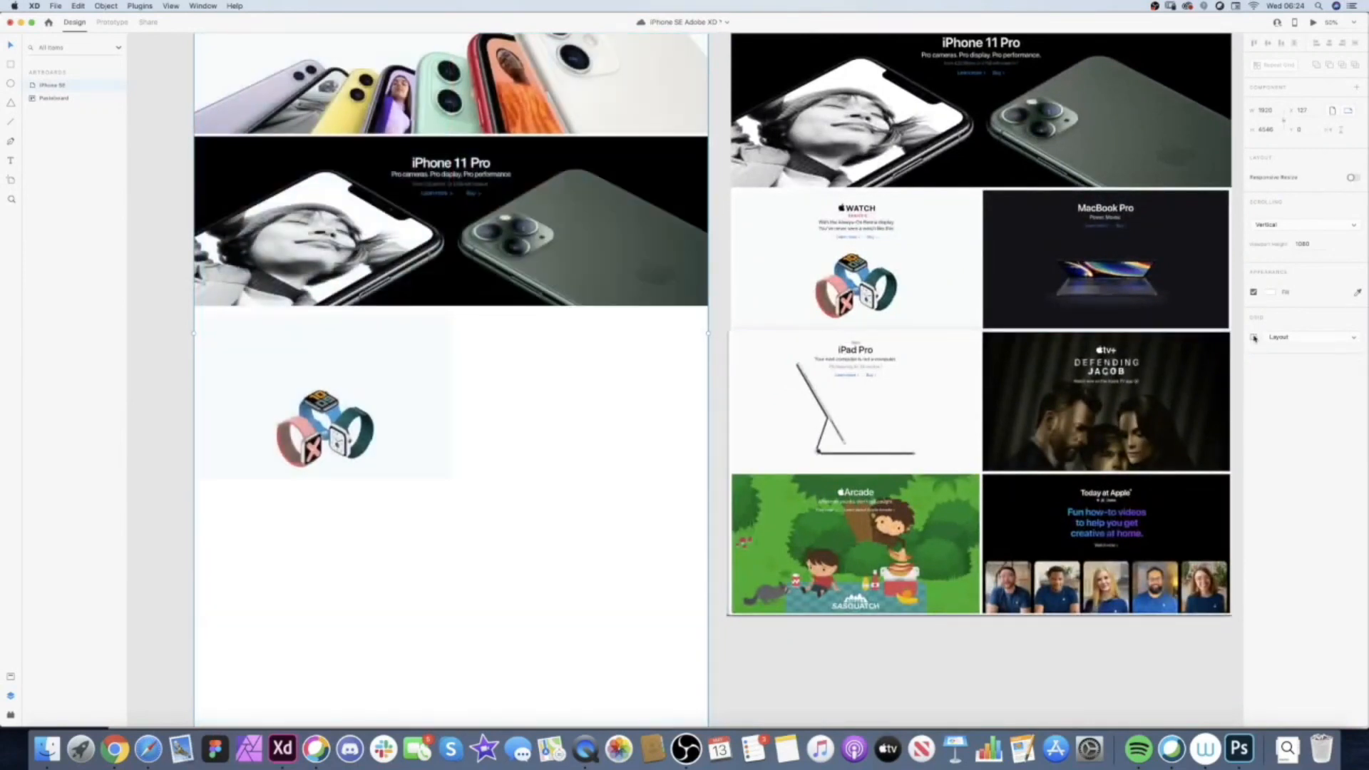
left_click(1255, 337)
- Duplicate the watch tile into the second column beside the original
left_click(236, 385)
left_click_drag(236, 385, 553, 388)
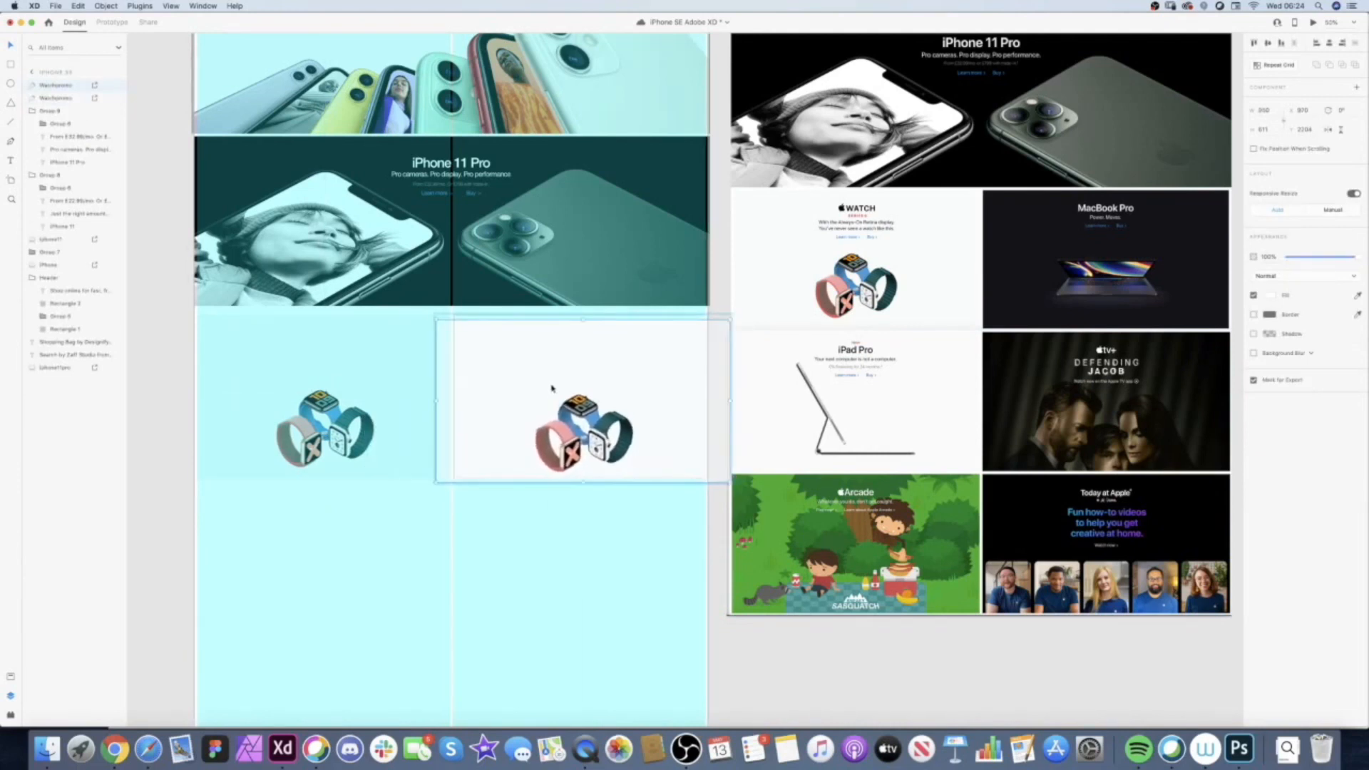
key("Delete")
key("super+z")
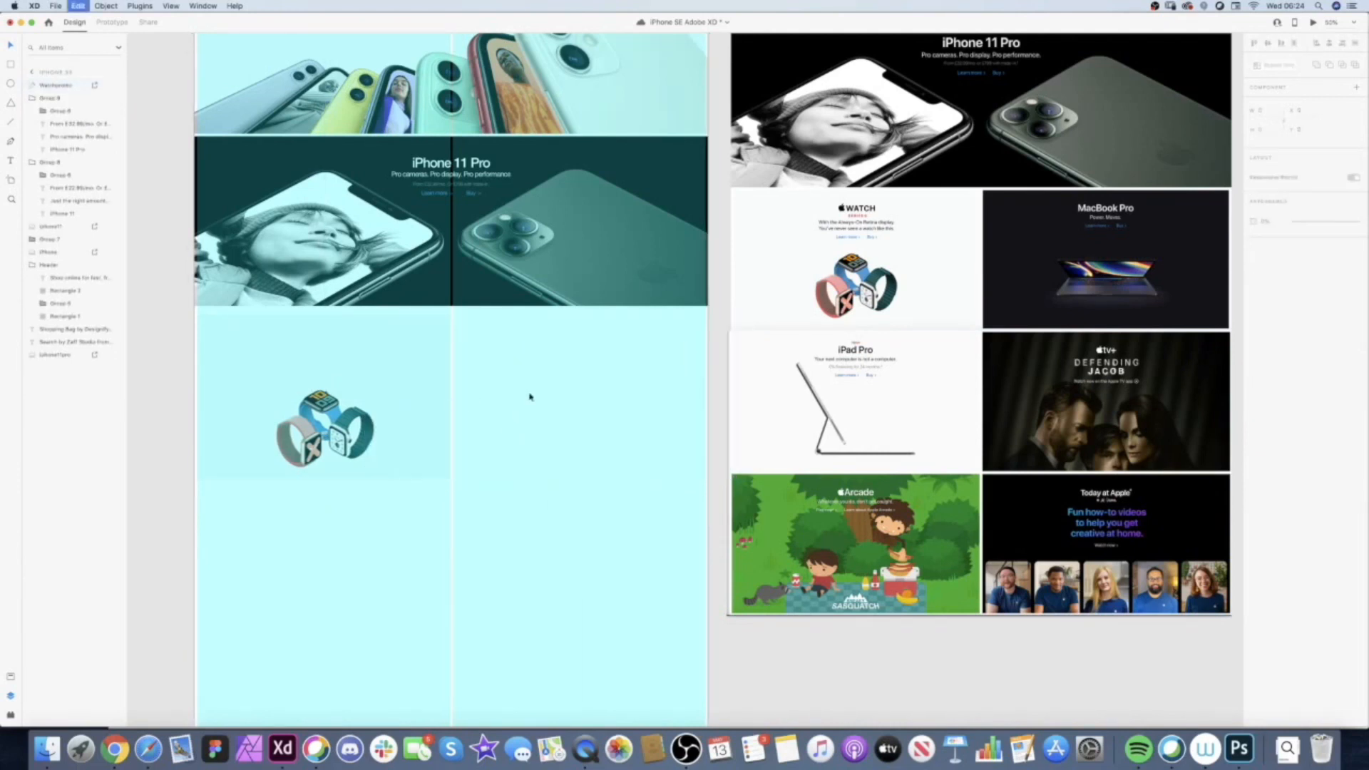
- Switch to Finder and fill the second-column tile with macbookpro.jpg from the Free Course 2020 folder
left_click(47, 749)
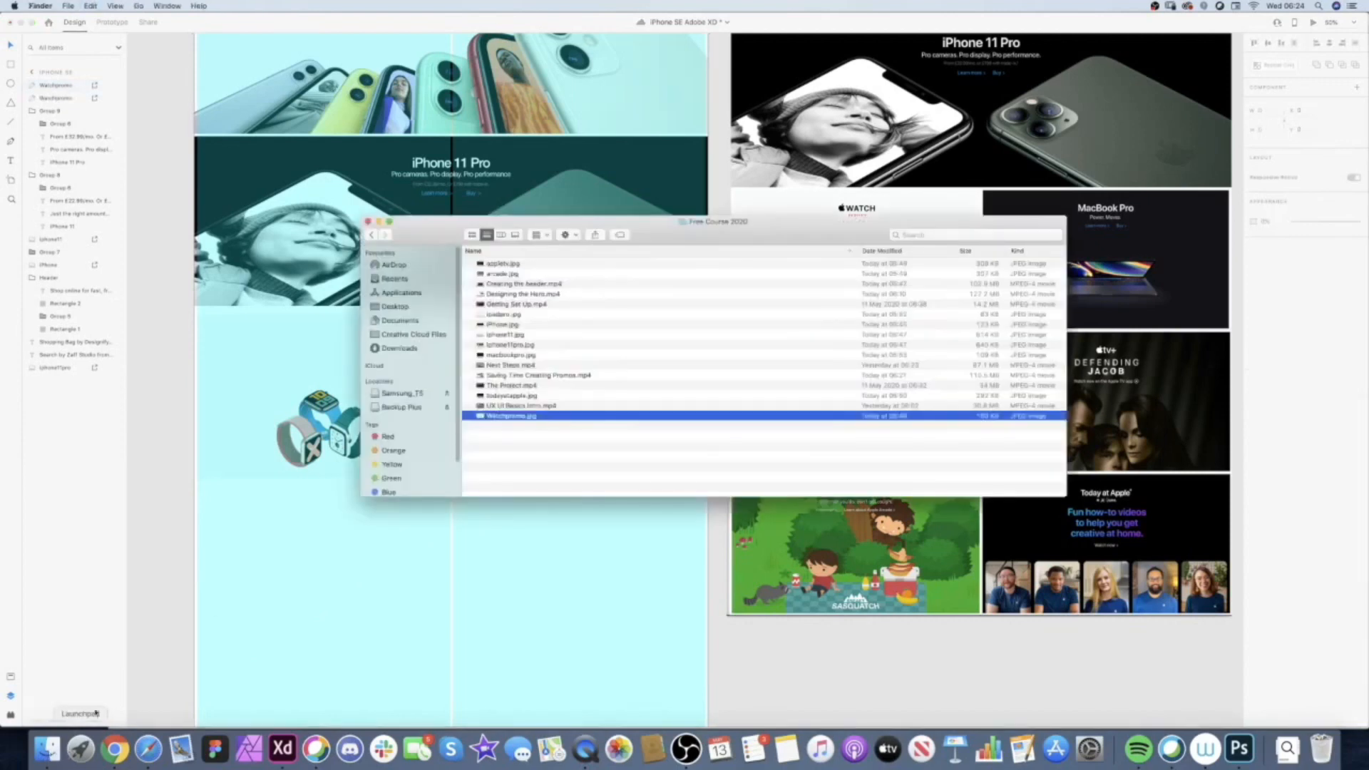
left_click(526, 356)
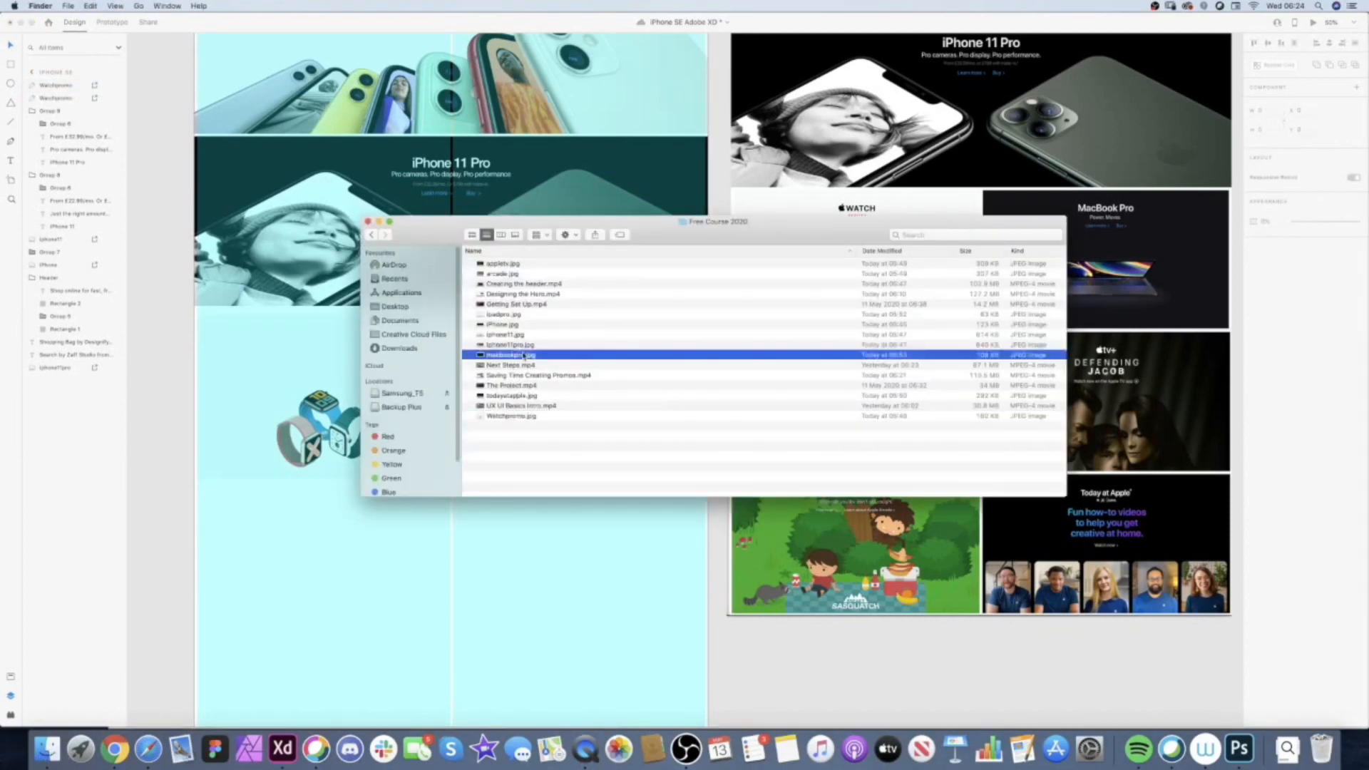
left_click_drag(575, 230, 563, 477)
left_click_drag(510, 602, 582, 432)
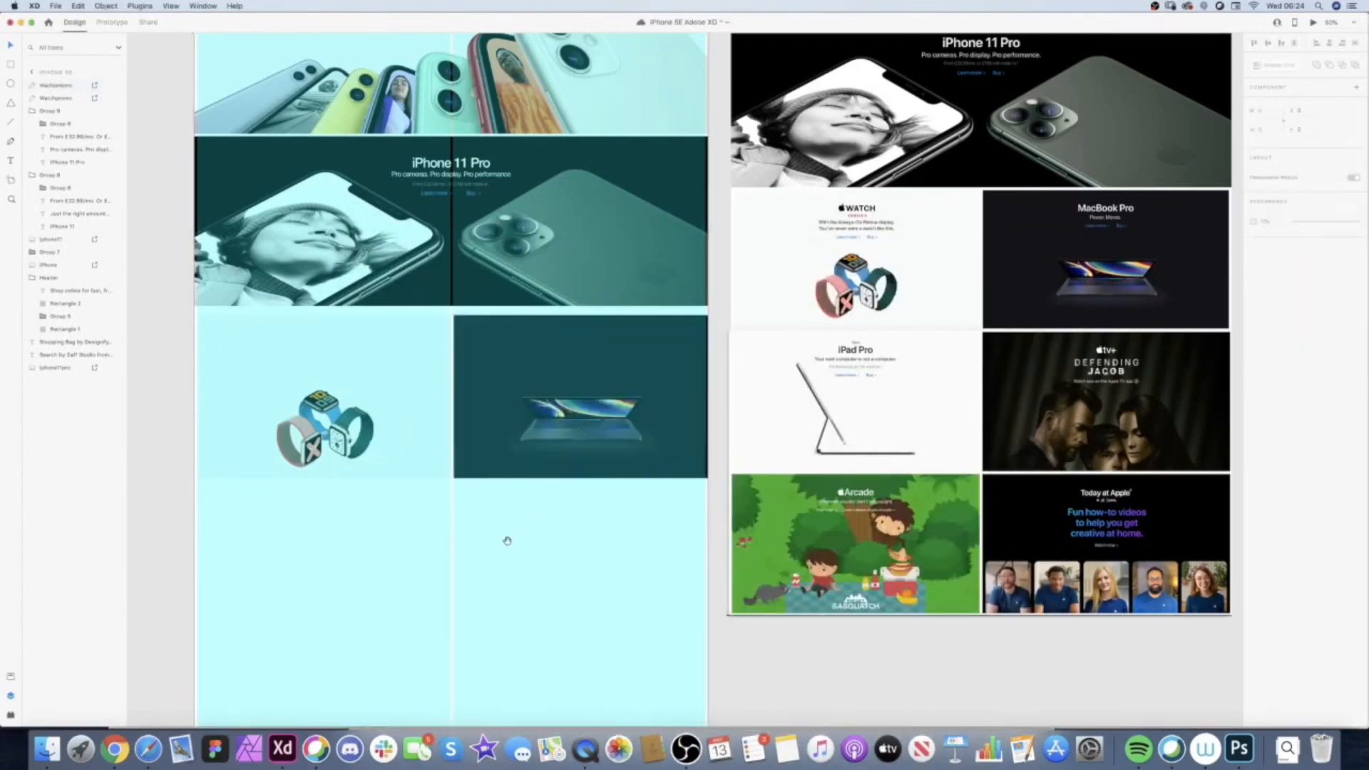
- Duplicate the watch and MacBook Pro tile pair twice directly below, making three rows of two tiles
left_click_drag(504, 540, 510, 472)
scroll(480, 315, "down", 8)
left_click_drag(425, 269, 694, 494)
left_click_drag(407, 274, 590, 399)
left_click_drag(606, 316, 448, 250)
left_click_drag(382, 192, 386, 357, "alt")
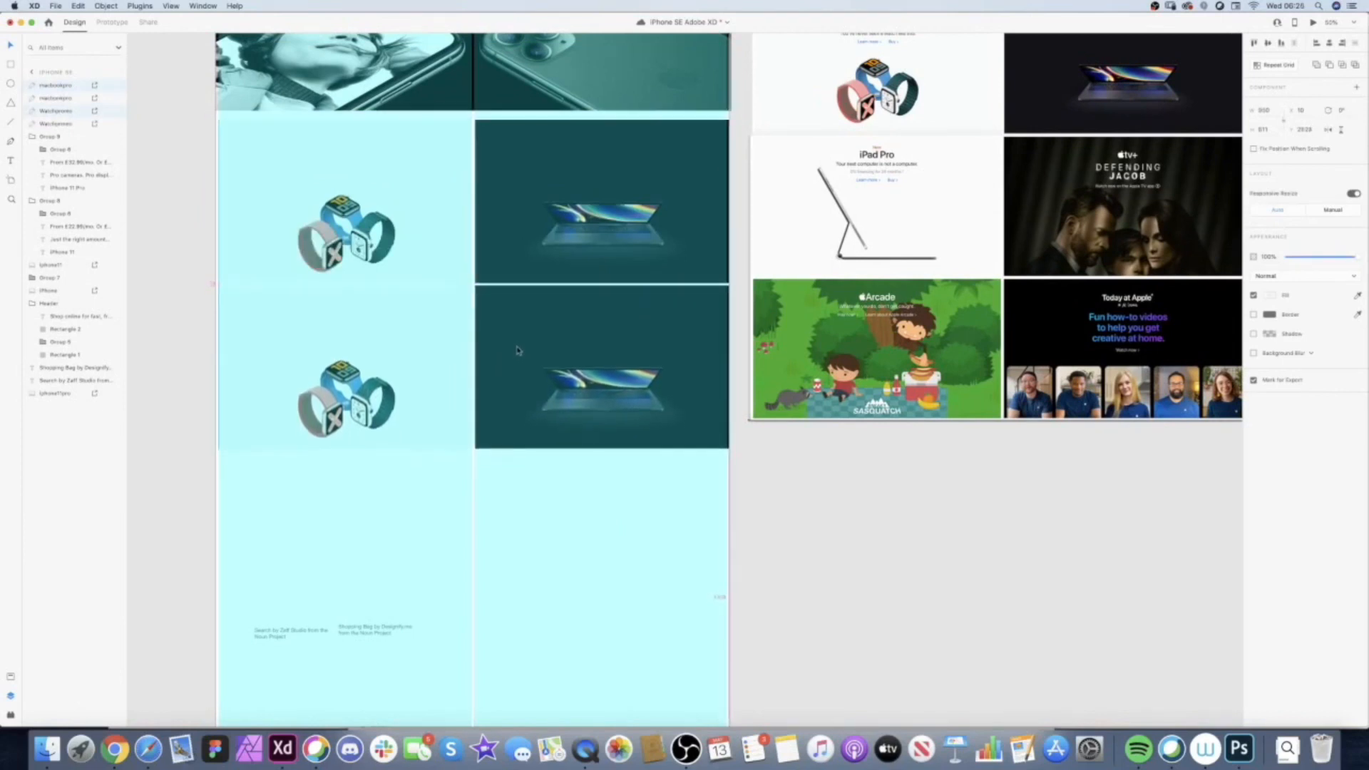
left_click_drag(511, 320, 509, 486, "alt")
left_click(190, 553)
scroll(263, 478, "down", 2)
left_click(370, 613)
left_click(290, 626, "shift")
double_click(290, 626)
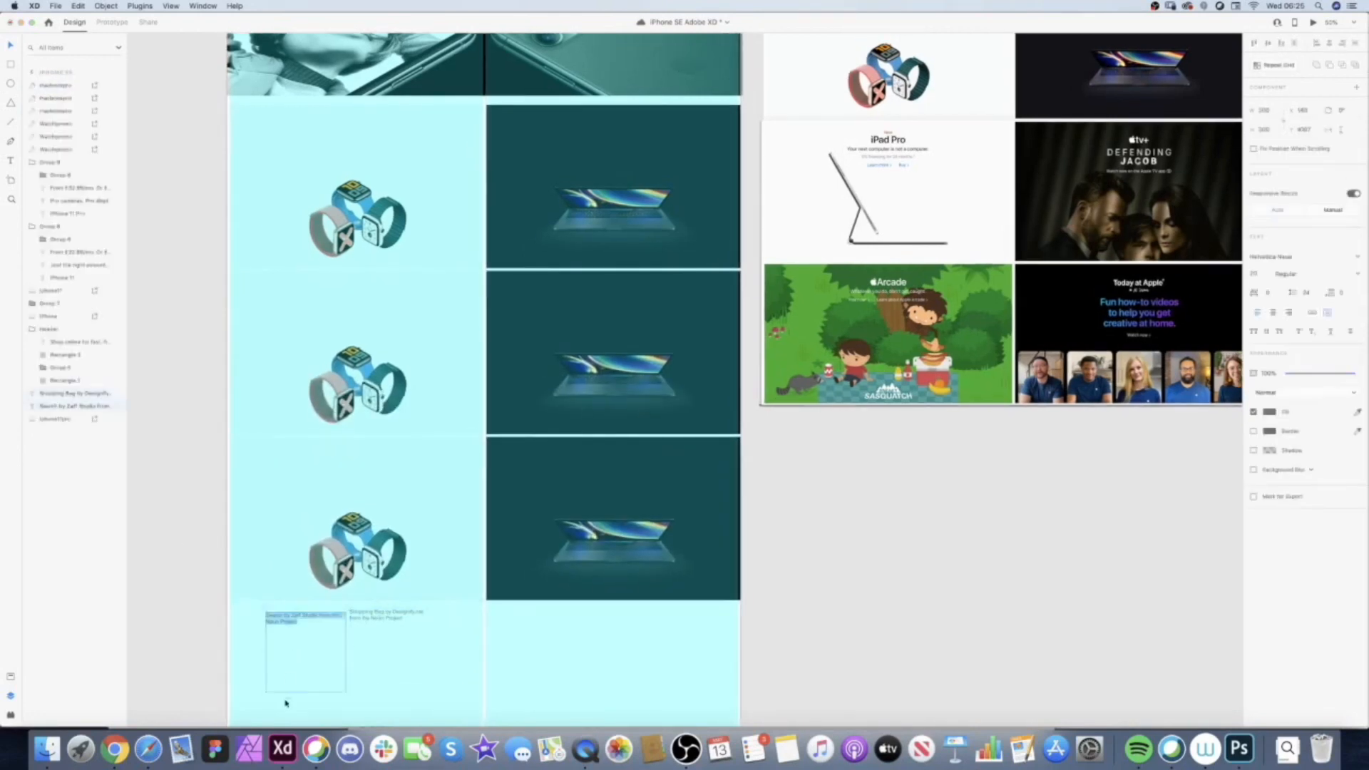
- Switch to Finder and fill the second row's tiles with ipadpro.jpg in the first column and appletv.jpg in the second
scroll(166, 506, "up", 3)
left_click(47, 749)
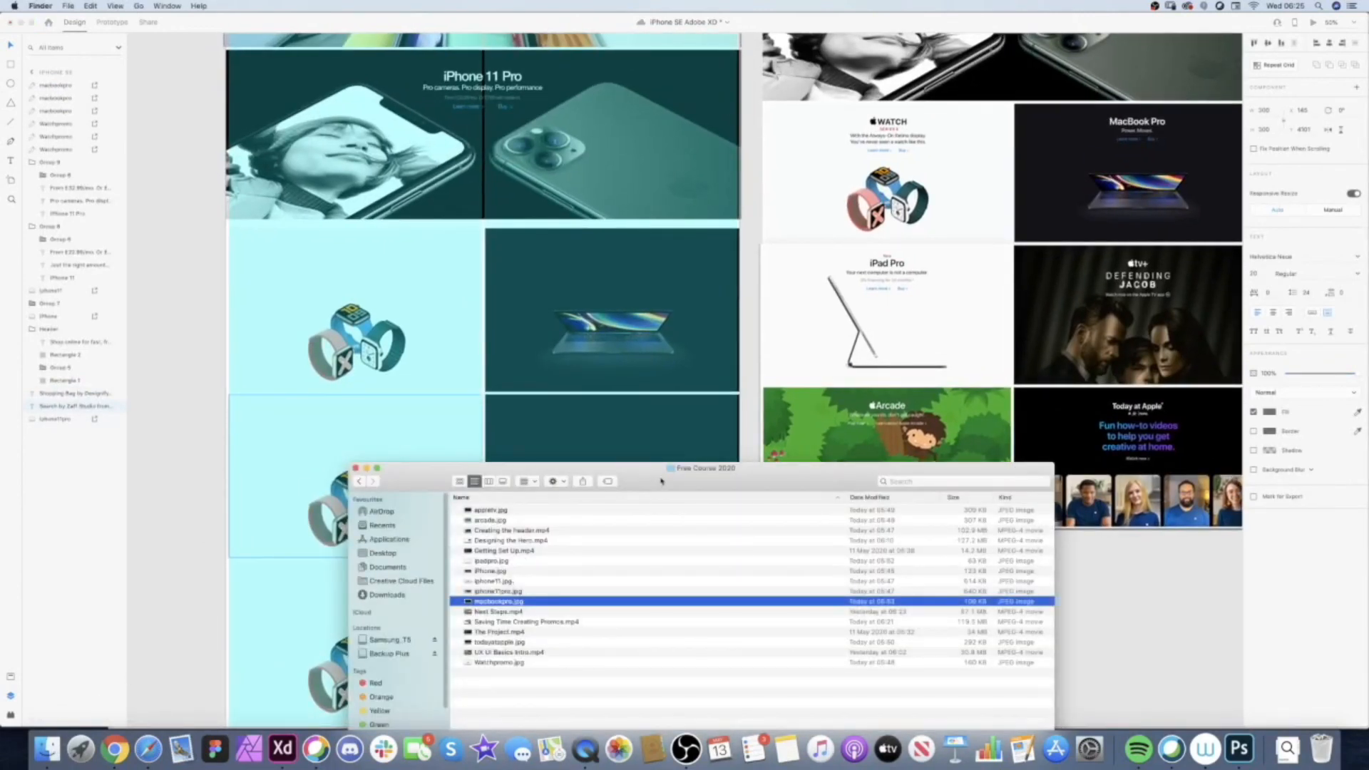
left_click_drag(662, 481, 934, 354)
left_click_drag(764, 433, 388, 471)
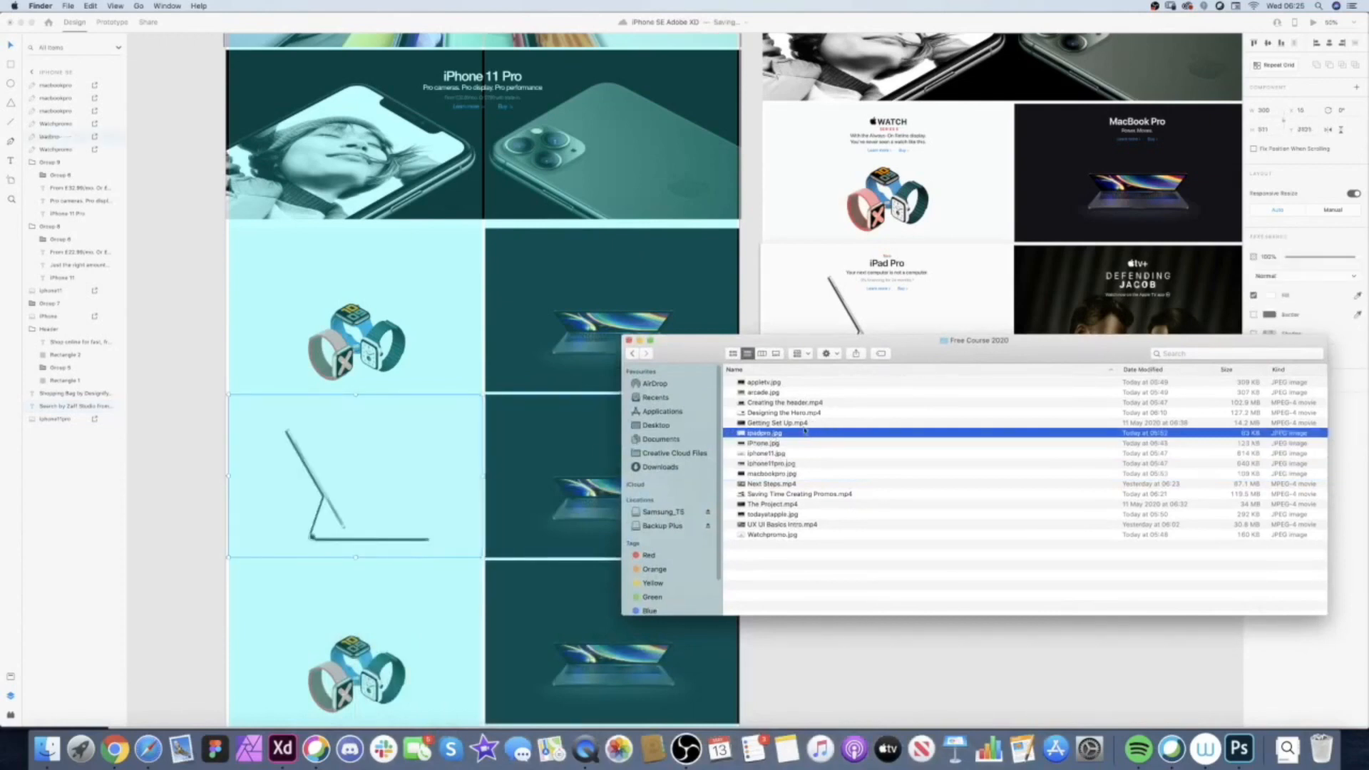
left_click_drag(776, 384, 601, 448)
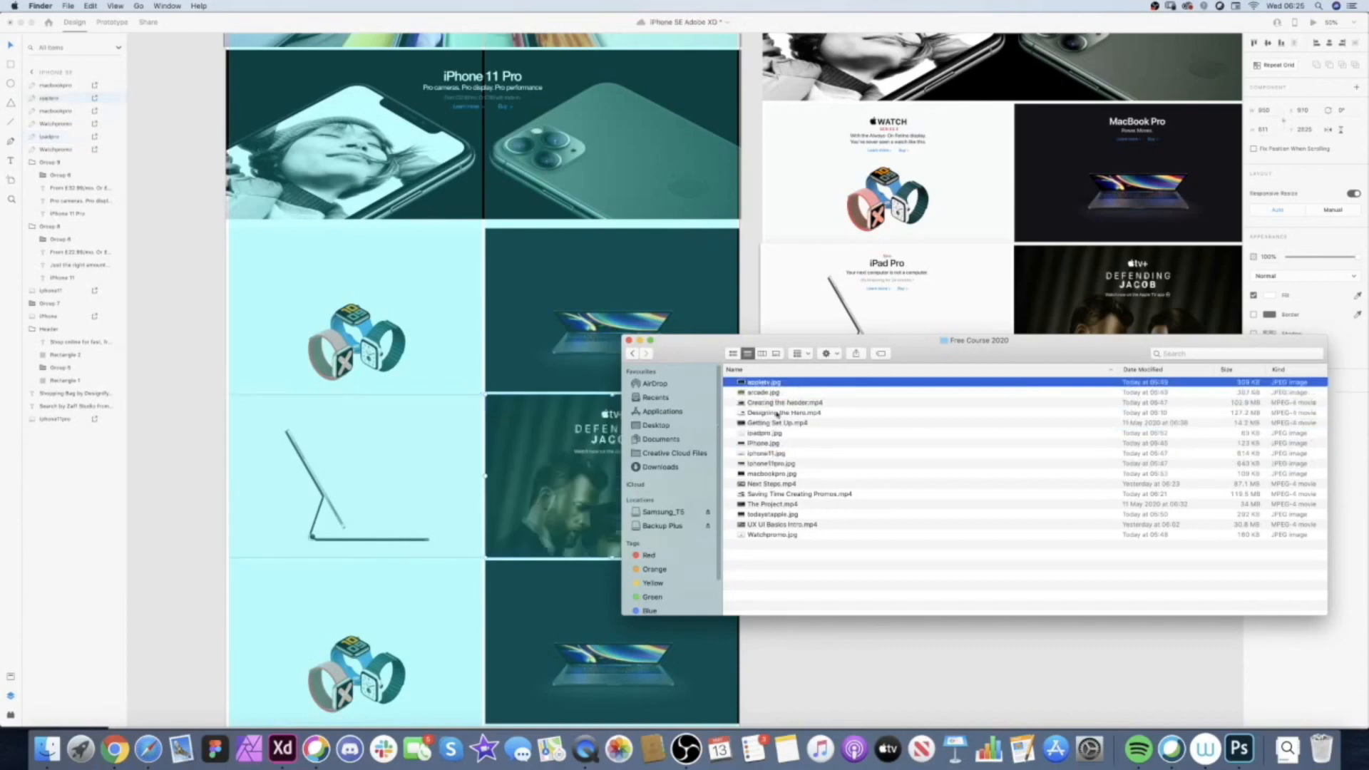
- Fill the third row's tiles with arcade.jpg in the first column and todayatapple.jpg in the second, leaving nothing selected
left_click_drag(868, 354, 687, 174)
left_click_drag(595, 213, 356, 639)
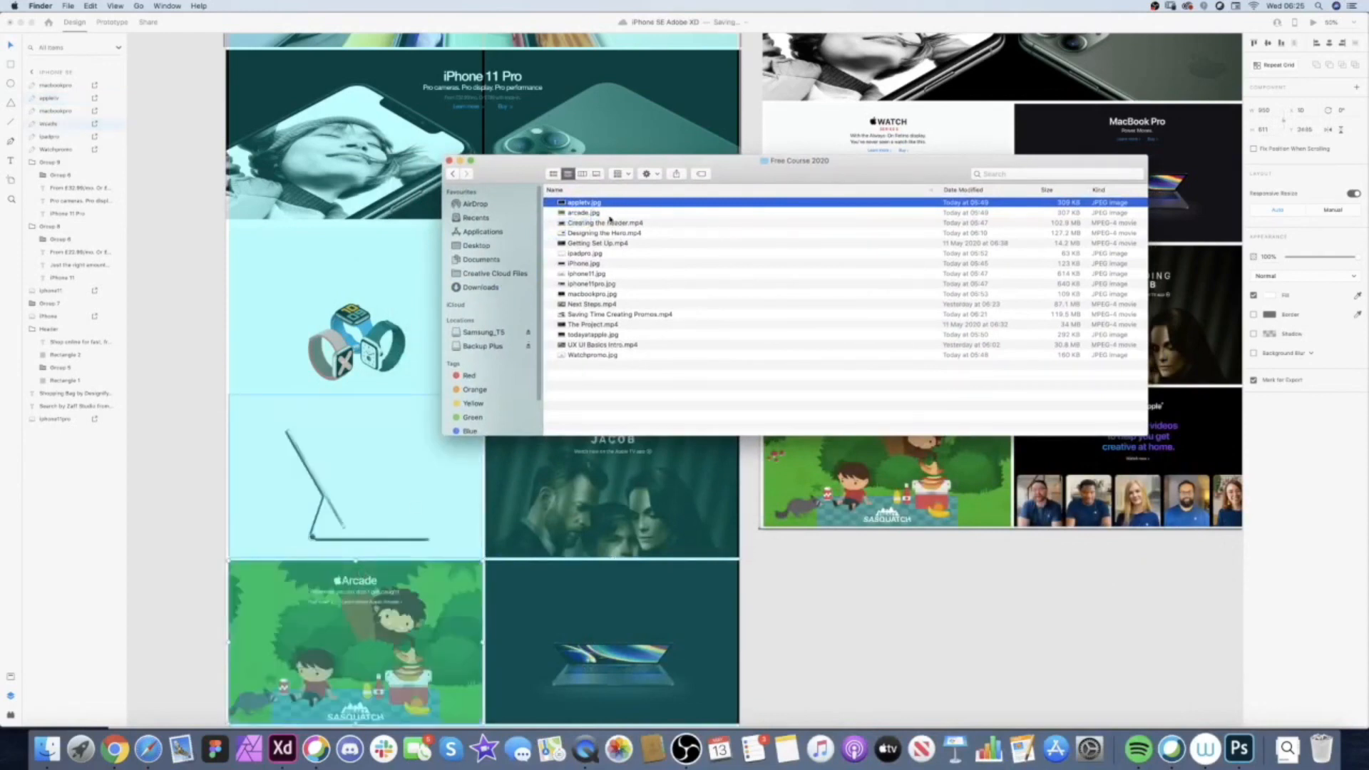
left_click_drag(600, 340, 612, 641)
left_click(876, 623)
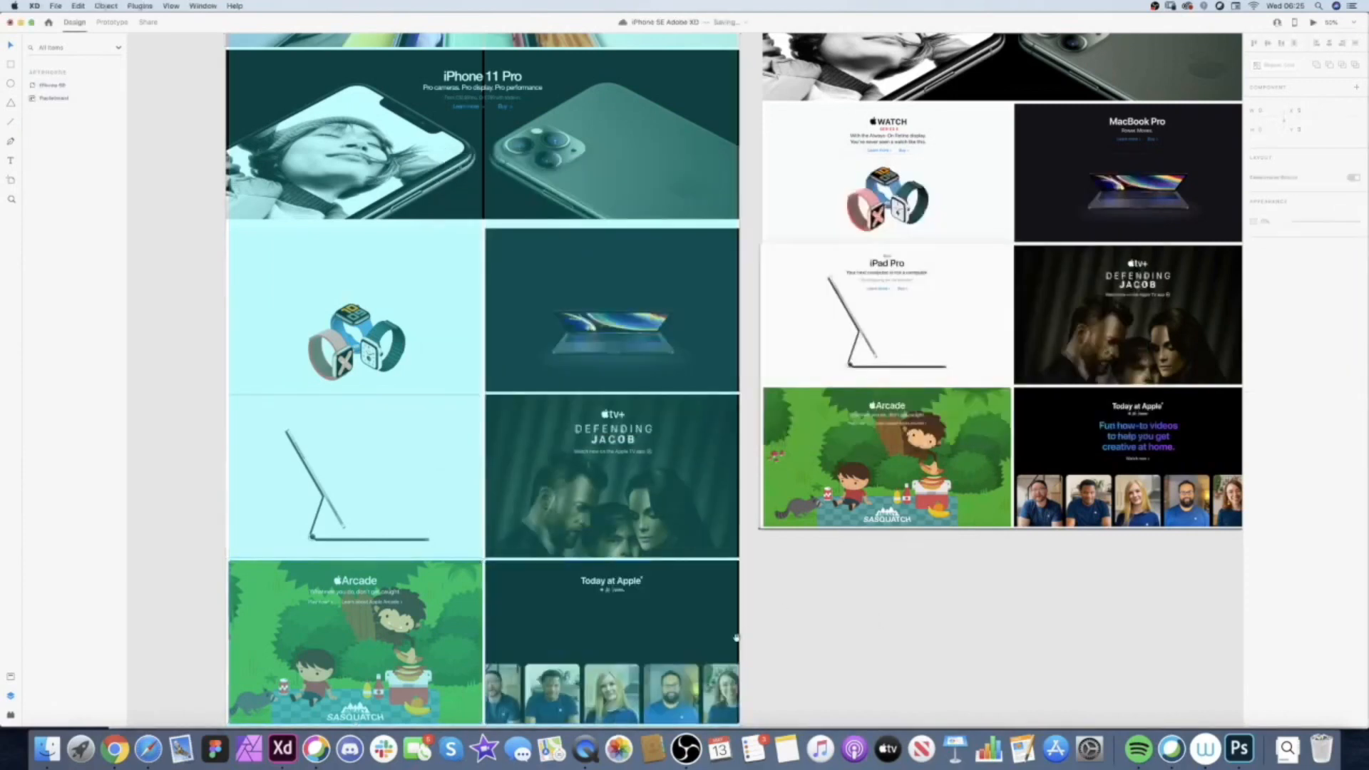
- Try to reposition the image inside the Today at Apple tile
scroll(876, 623, "down", 5)
double_click(640, 460)
left_click_drag(599, 462, 598, 447)
key("Escape")
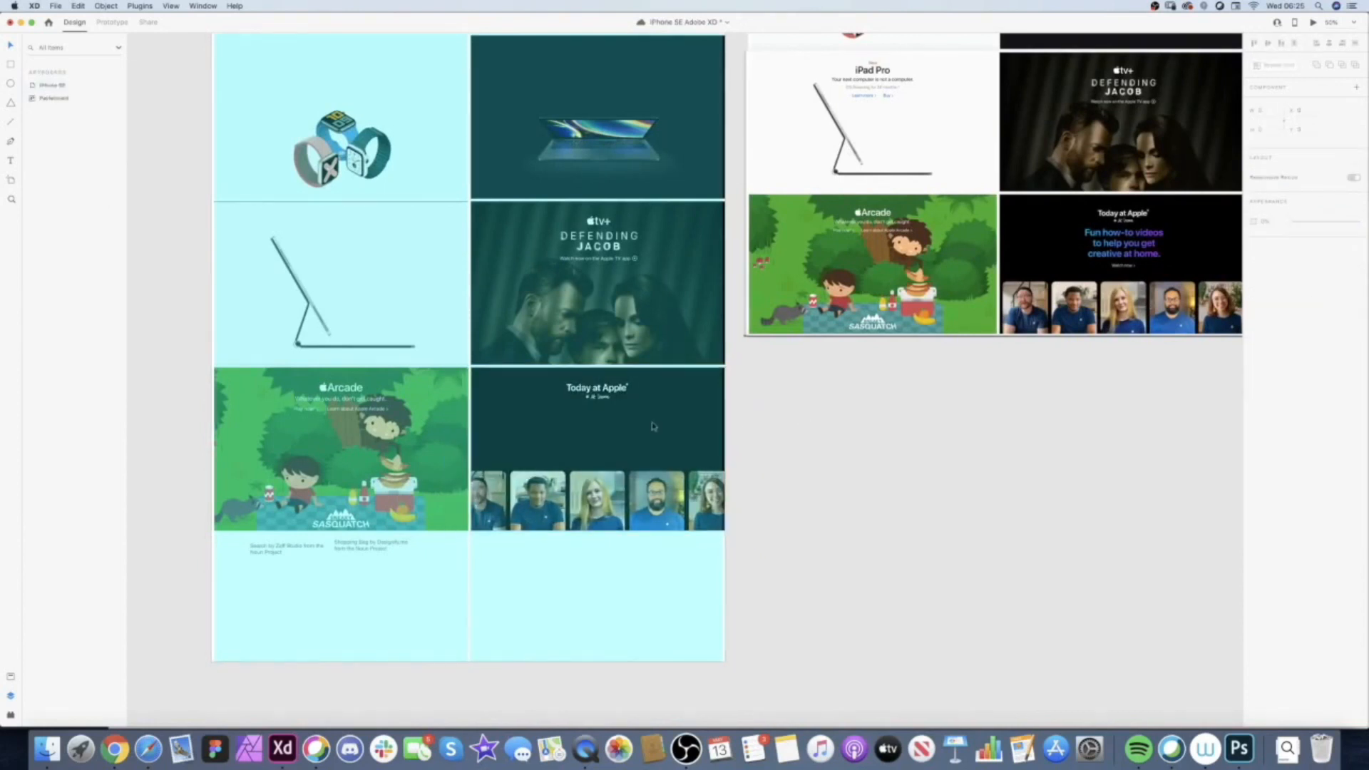
- Move the two Noun Project attribution texts together down to the lower end of the artboard and deselect them
left_click(371, 546)
left_click(280, 555, "shift")
double_click(280, 555)
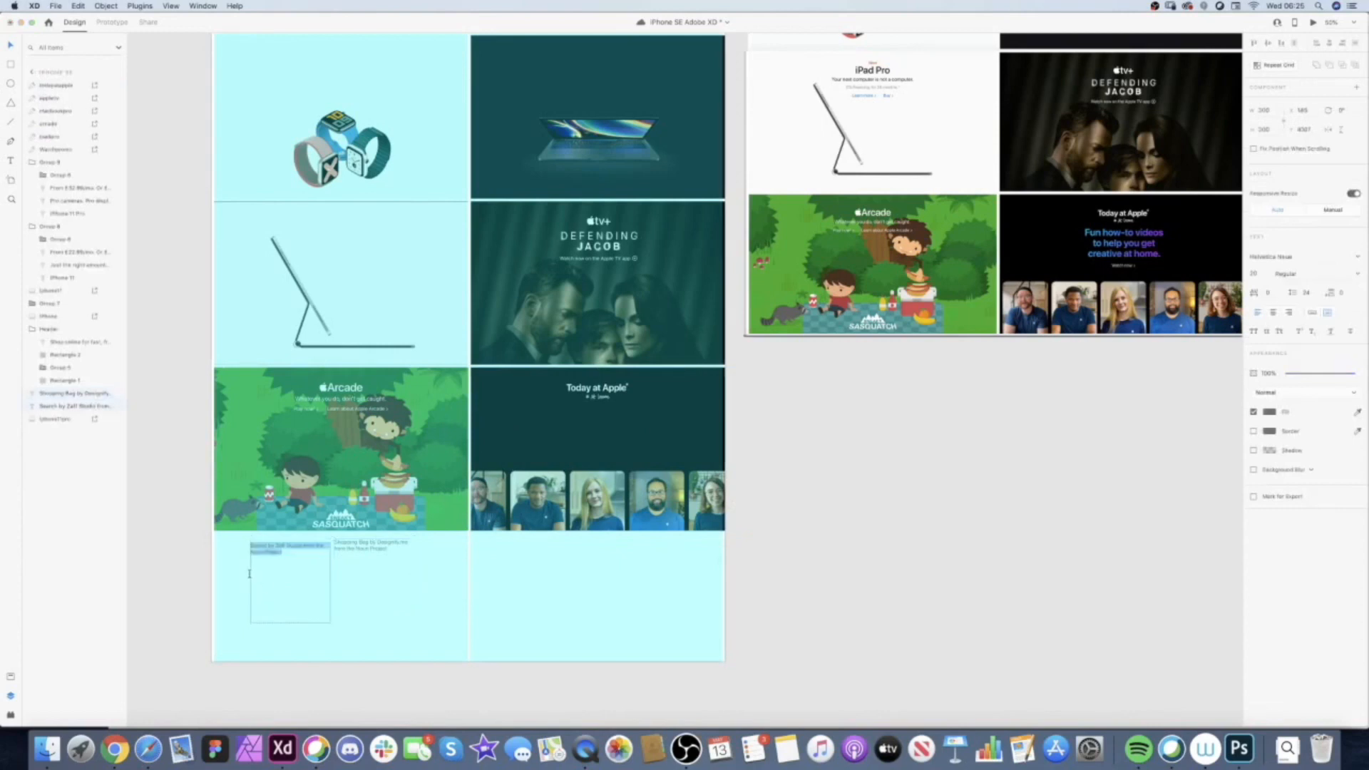
key("Escape")
left_click(352, 554, "shift")
left_click_drag(302, 563, 303, 601)
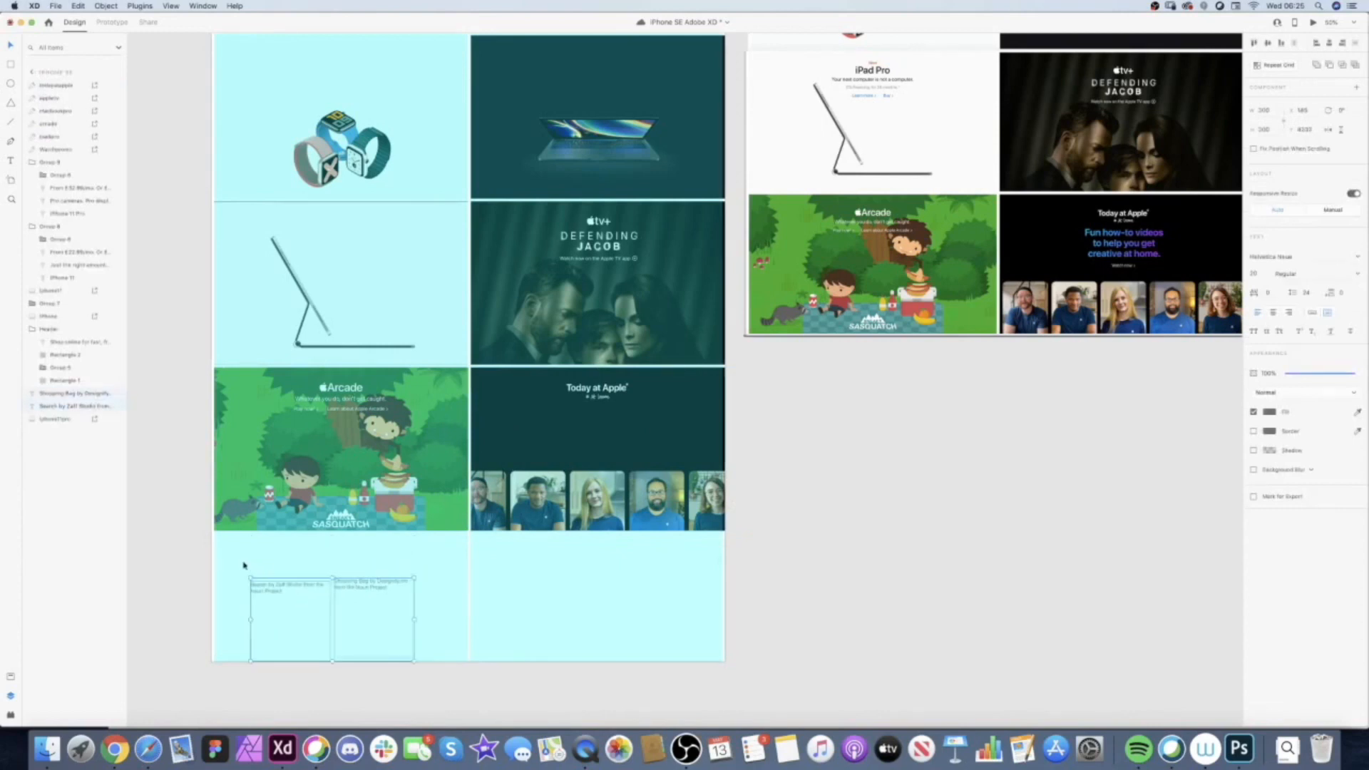
left_click(244, 565)
- Select all six promo tiles and move them up slightly to narrow the gap below the iPhone 11 Pro section
left_click_drag(313, 468, 314, 485)
scroll(199, 342, "up", 5)
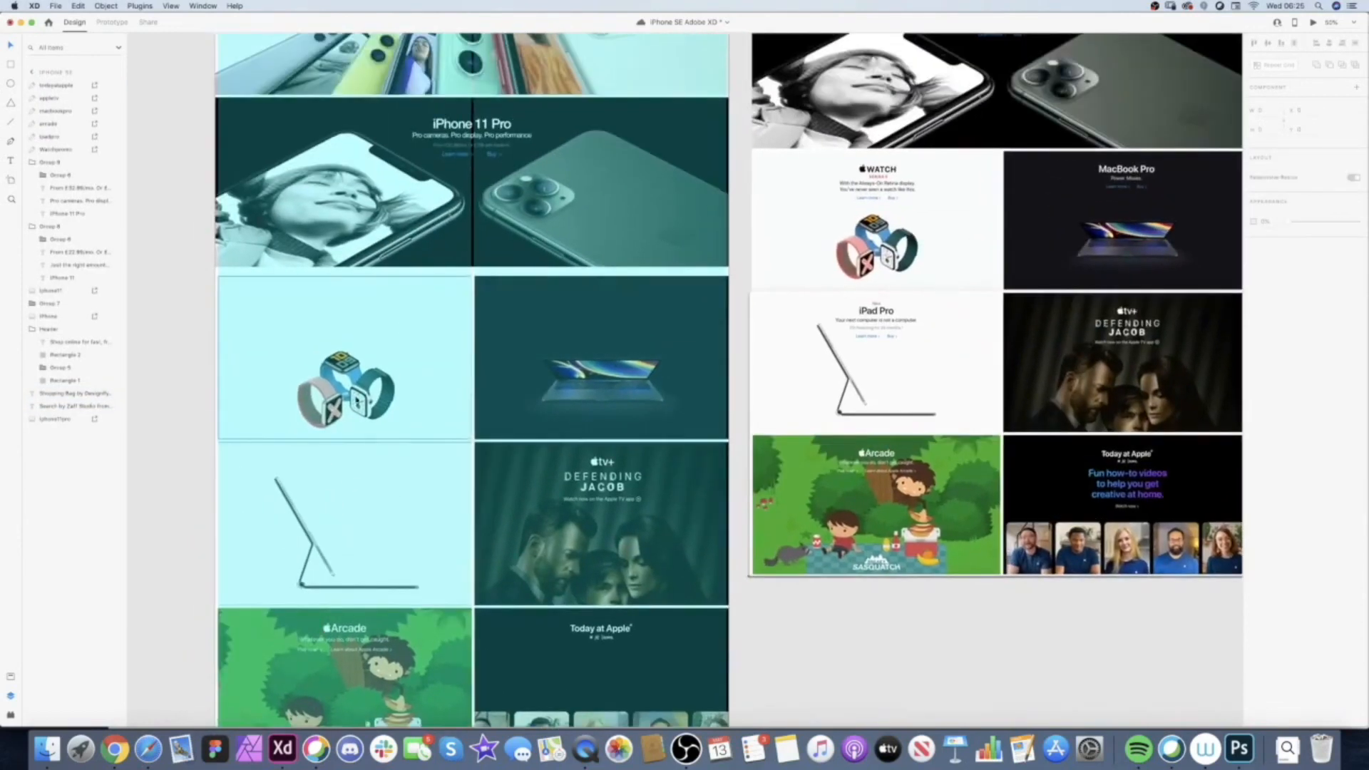
left_click(199, 342)
left_click_drag(529, 349, 562, 240)
left_click_drag(774, 225, 441, 468)
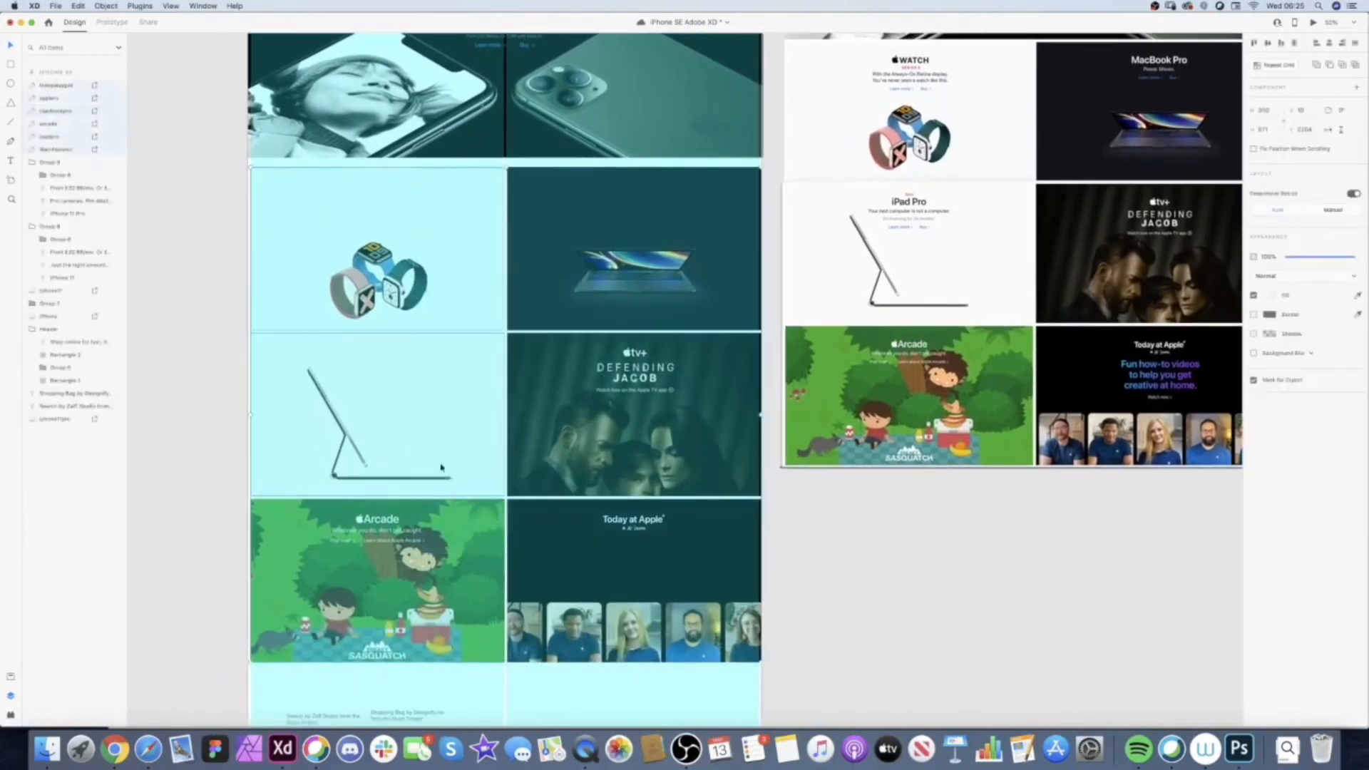
left_click_drag(435, 230, 436, 220)
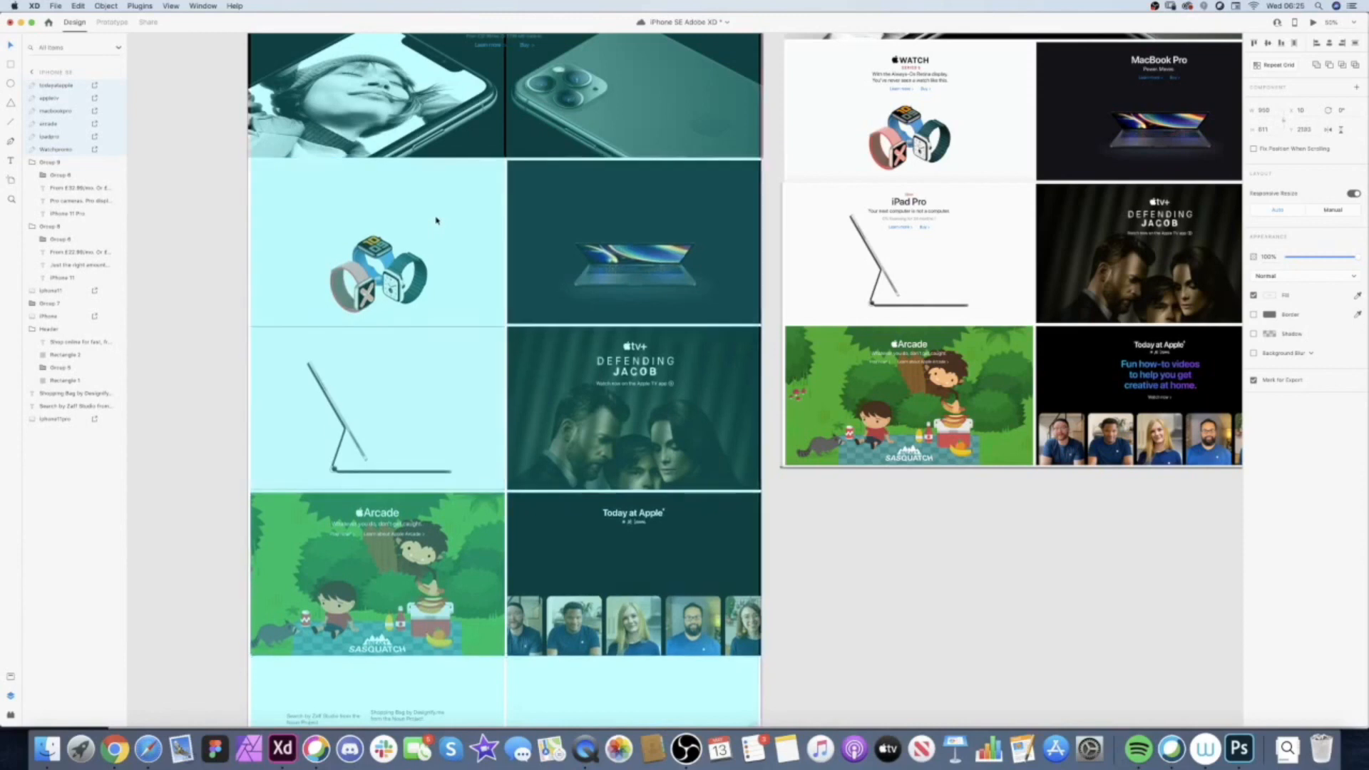
left_click(237, 197)
- Preview the page and examine the promo tiles' images and the gaps between them, closing the preview at the end
scroll(238, 228, "up", 3)
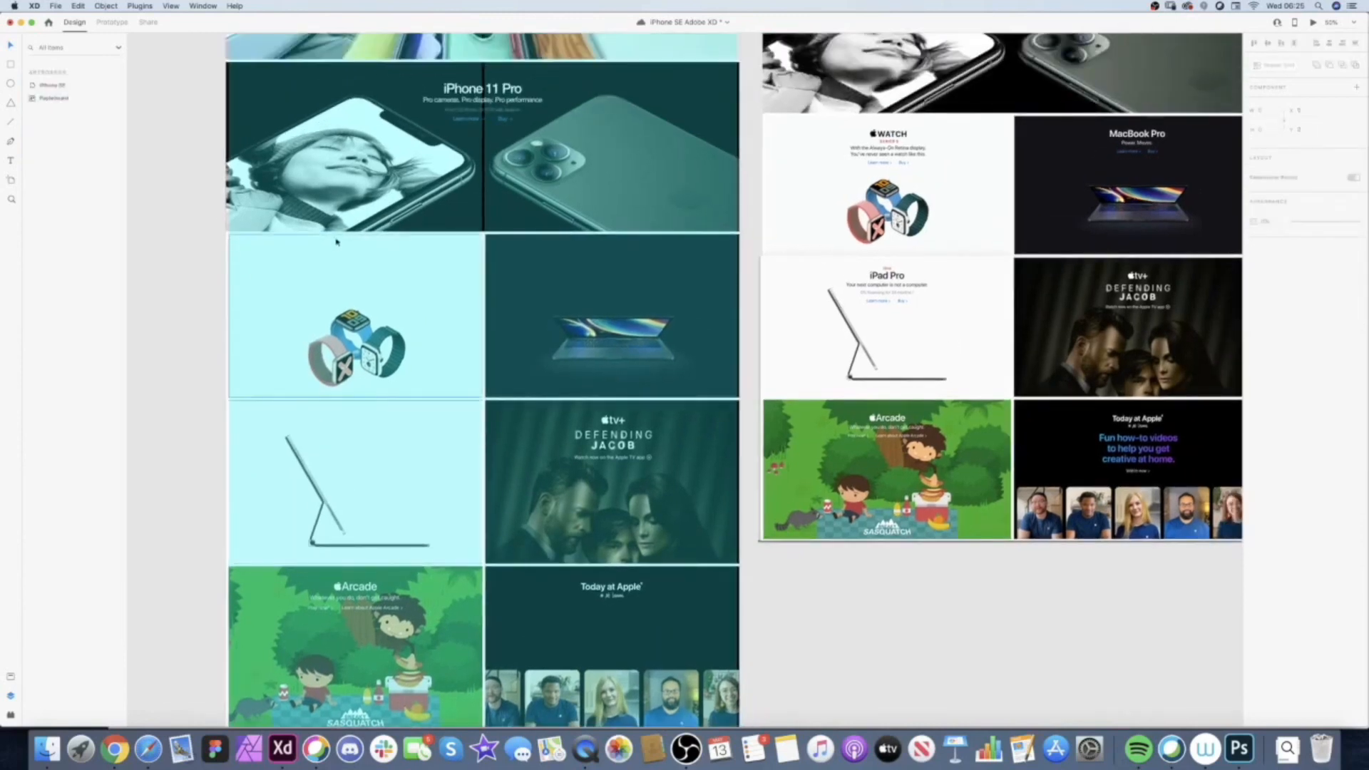
left_click(452, 390)
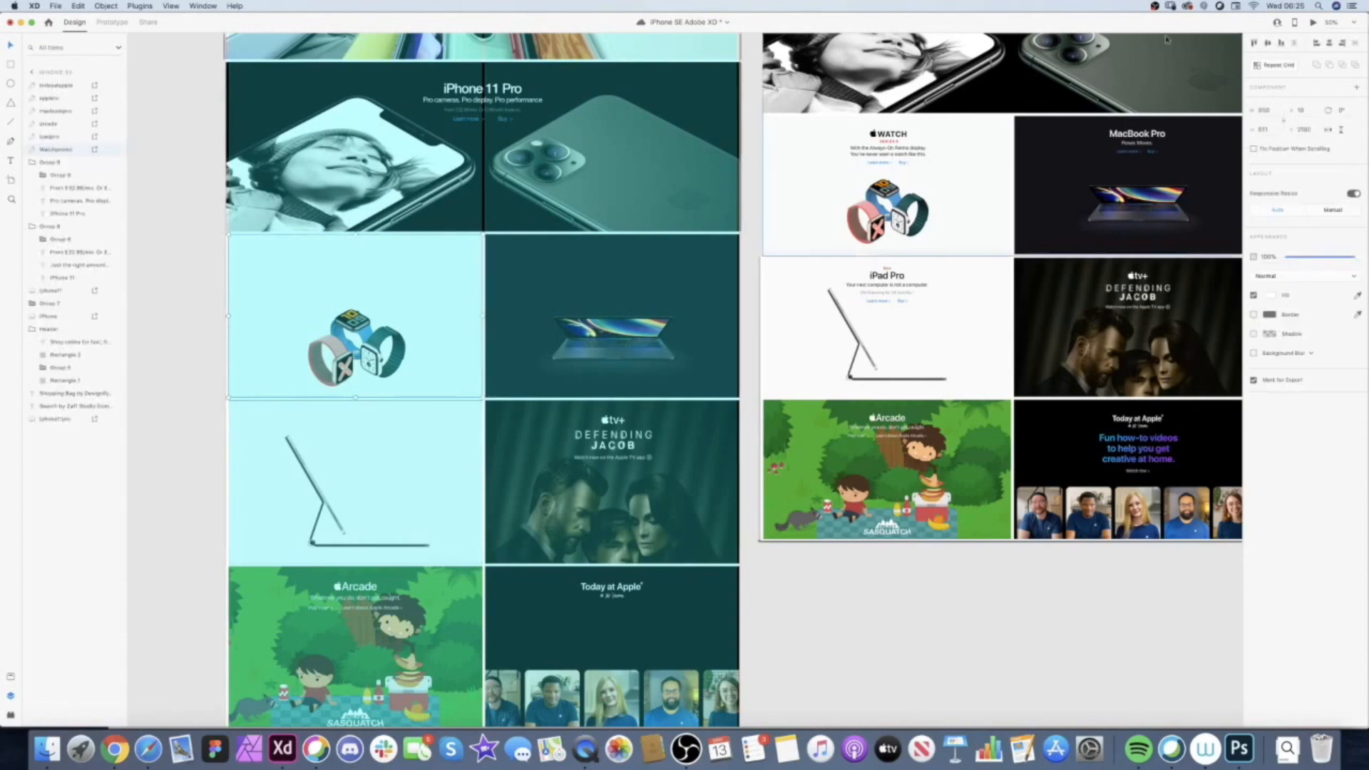
key("super+Return")
scroll(603, 351, "down", 15)
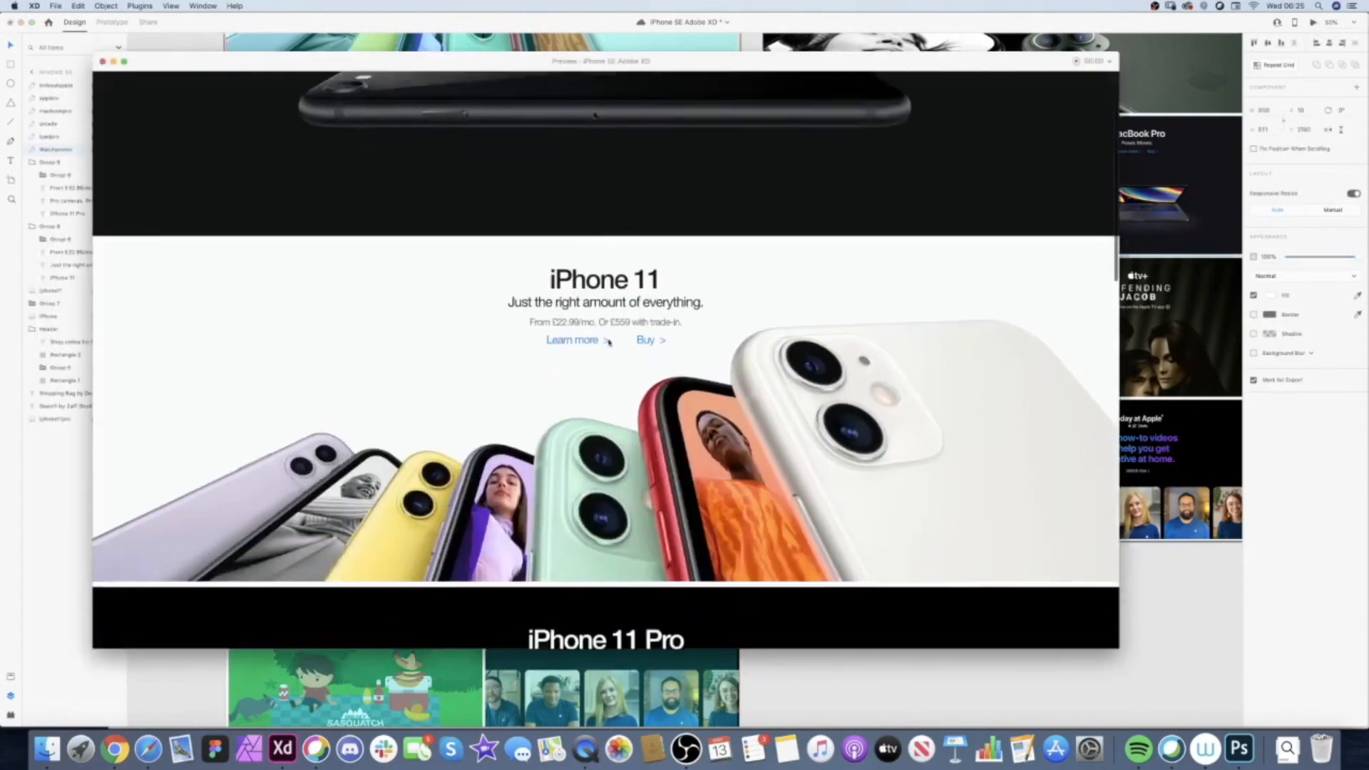
scroll(625, 354, "down", 3)
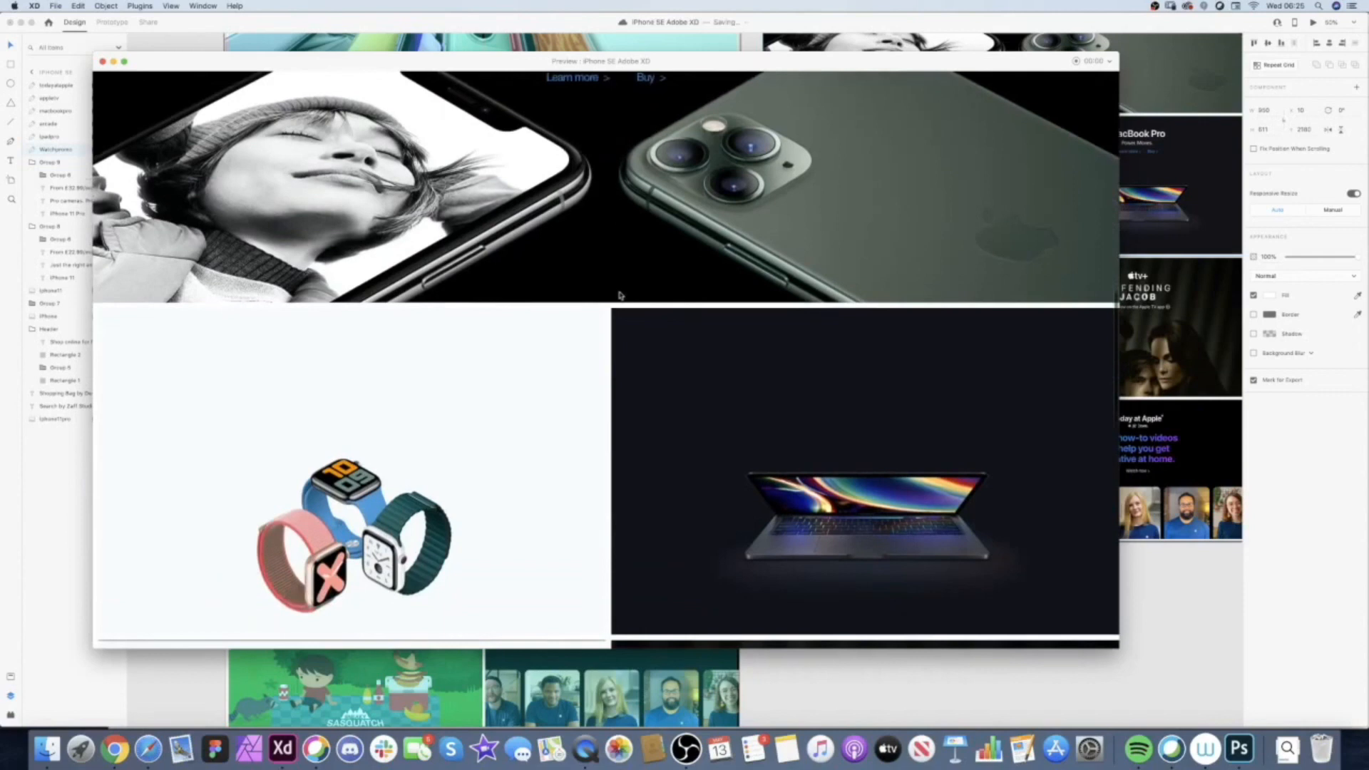
scroll(620, 295, "down", 10)
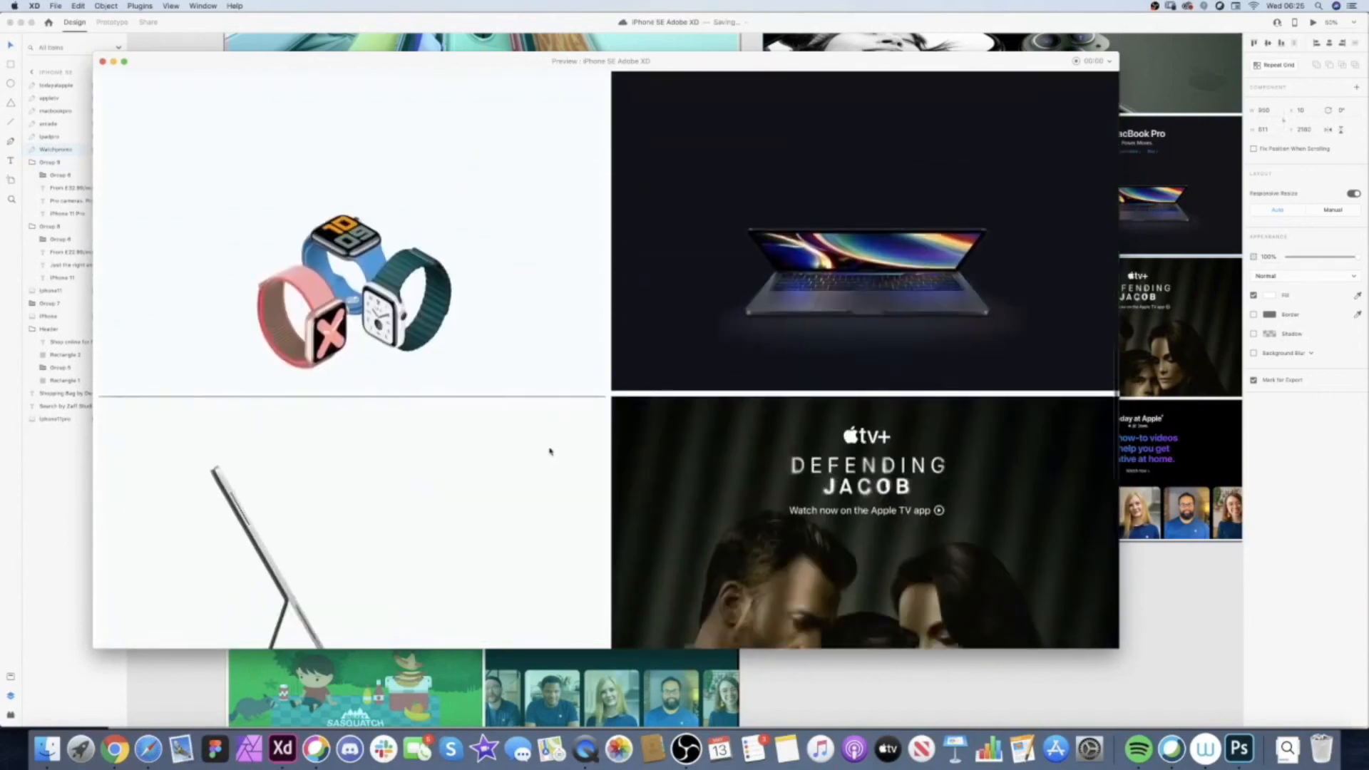
scroll(550, 450, "down", 3)
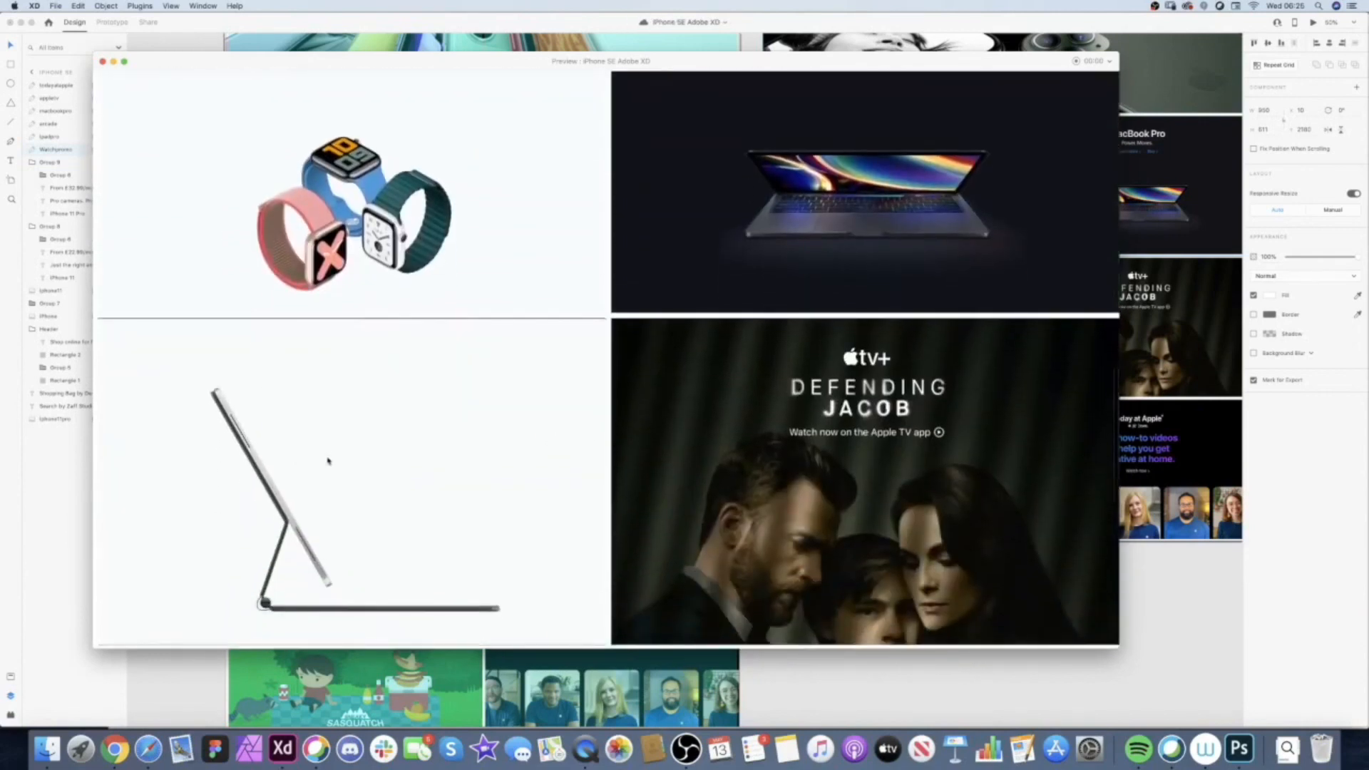
scroll(328, 449, "down", 2)
scroll(326, 493, "down", 15)
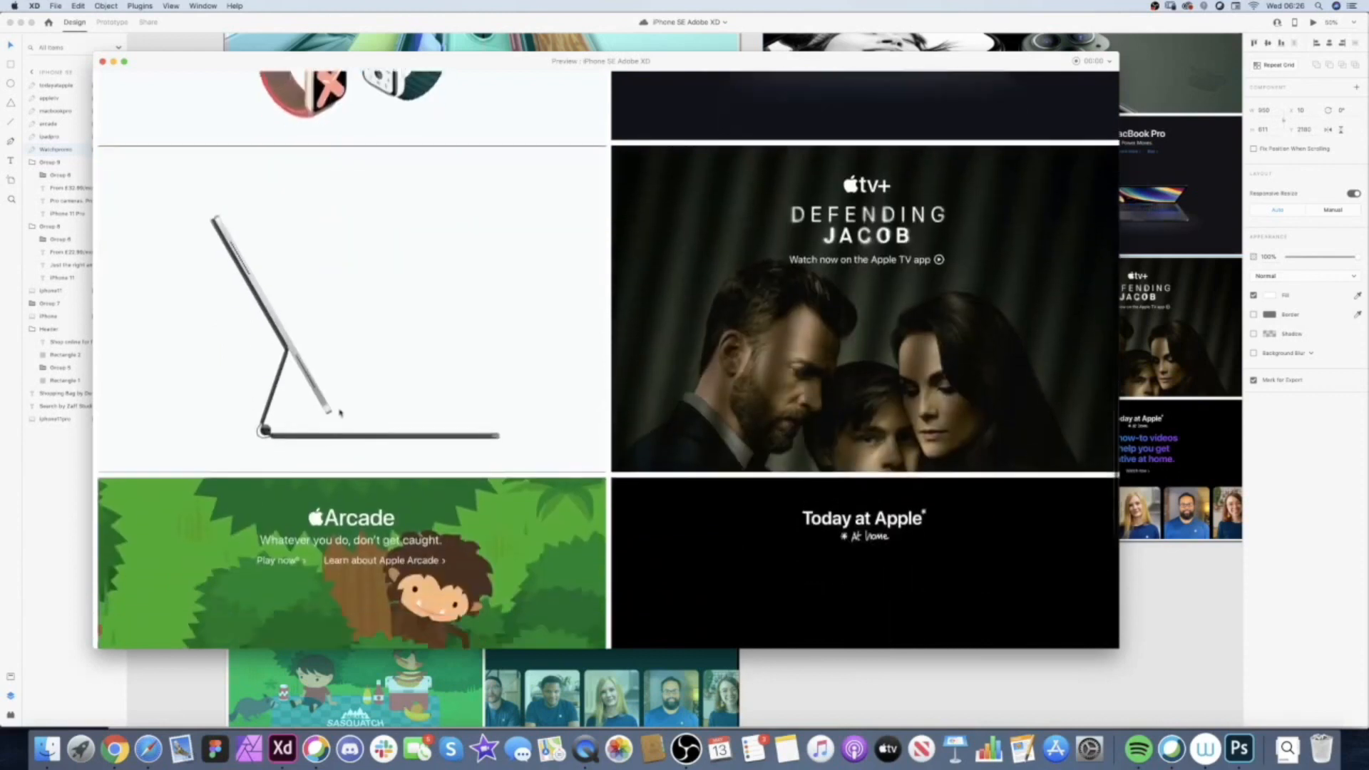
key("super+w")
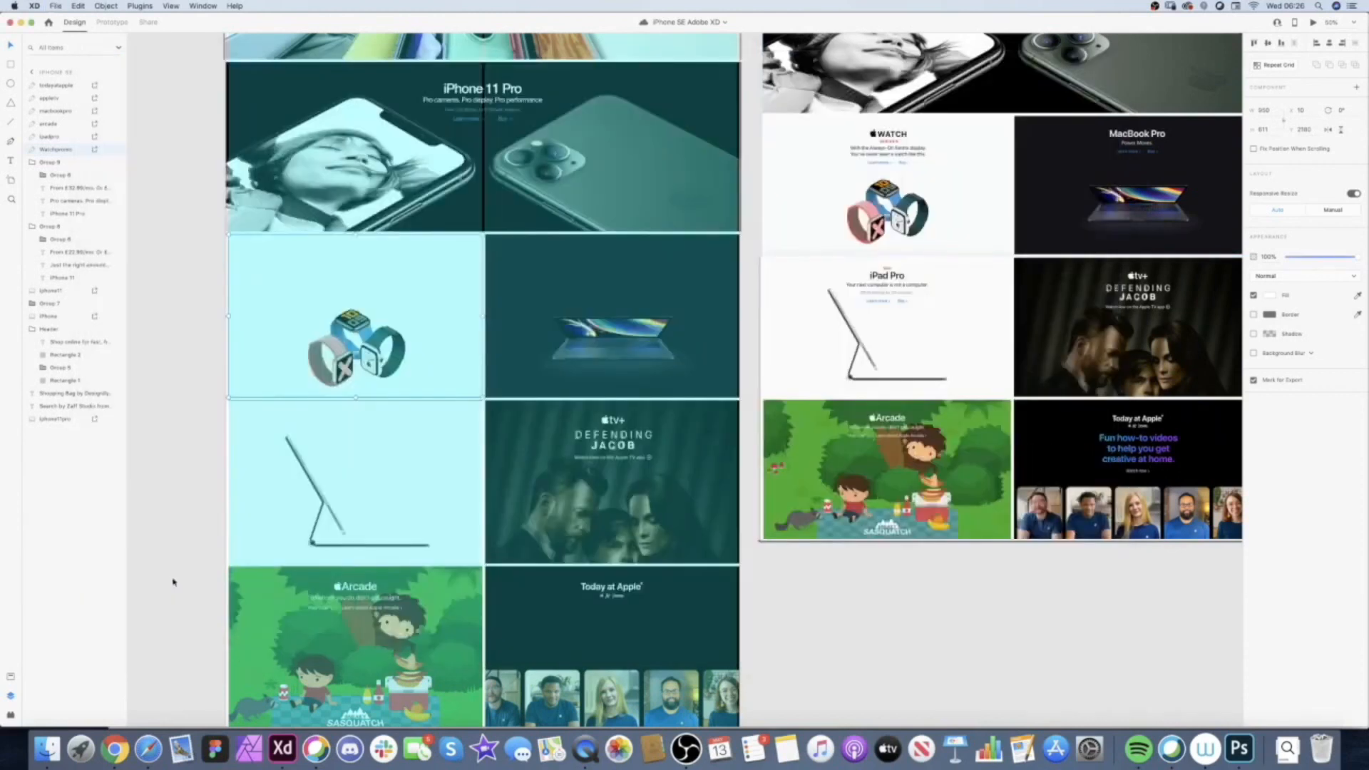
- Enlarge the iPad Pro tile's image slightly to hide the grey line between it and the Apple Watch tile
left_click(292, 478)
scroll(354, 403, "up", 5)
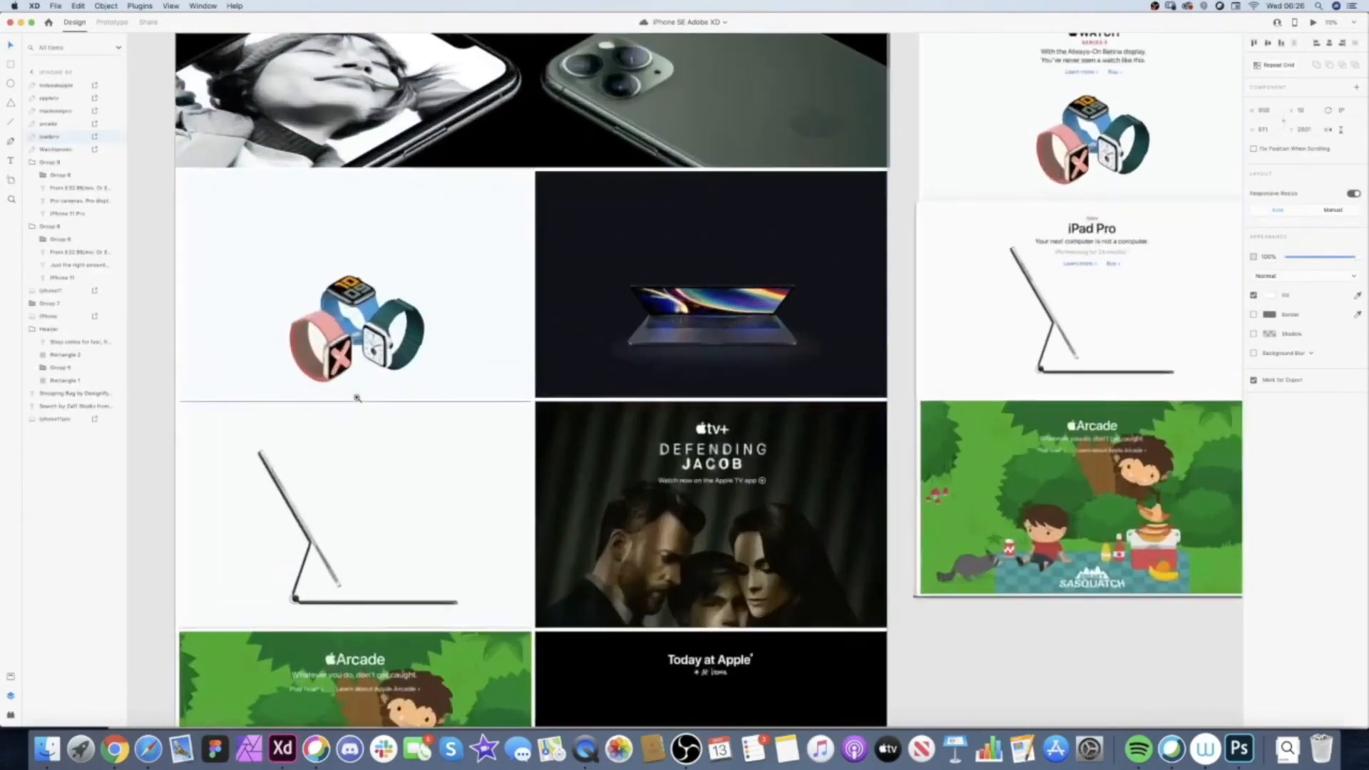
left_click_drag(358, 405, 357, 398)
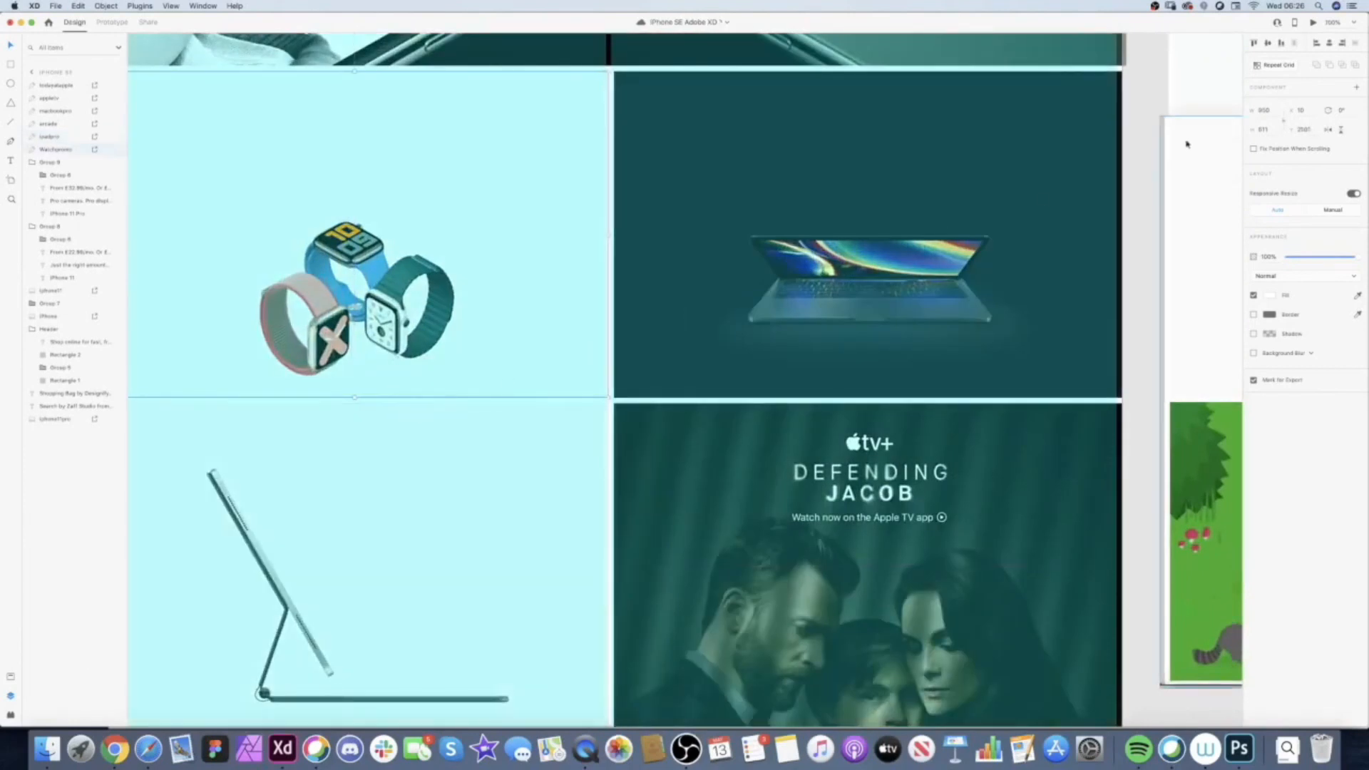
- Preview the page again to check the iPad Pro tile and the area down to the attribution texts, and close the preview
key("super+Return")
scroll(556, 279, "down", 15)
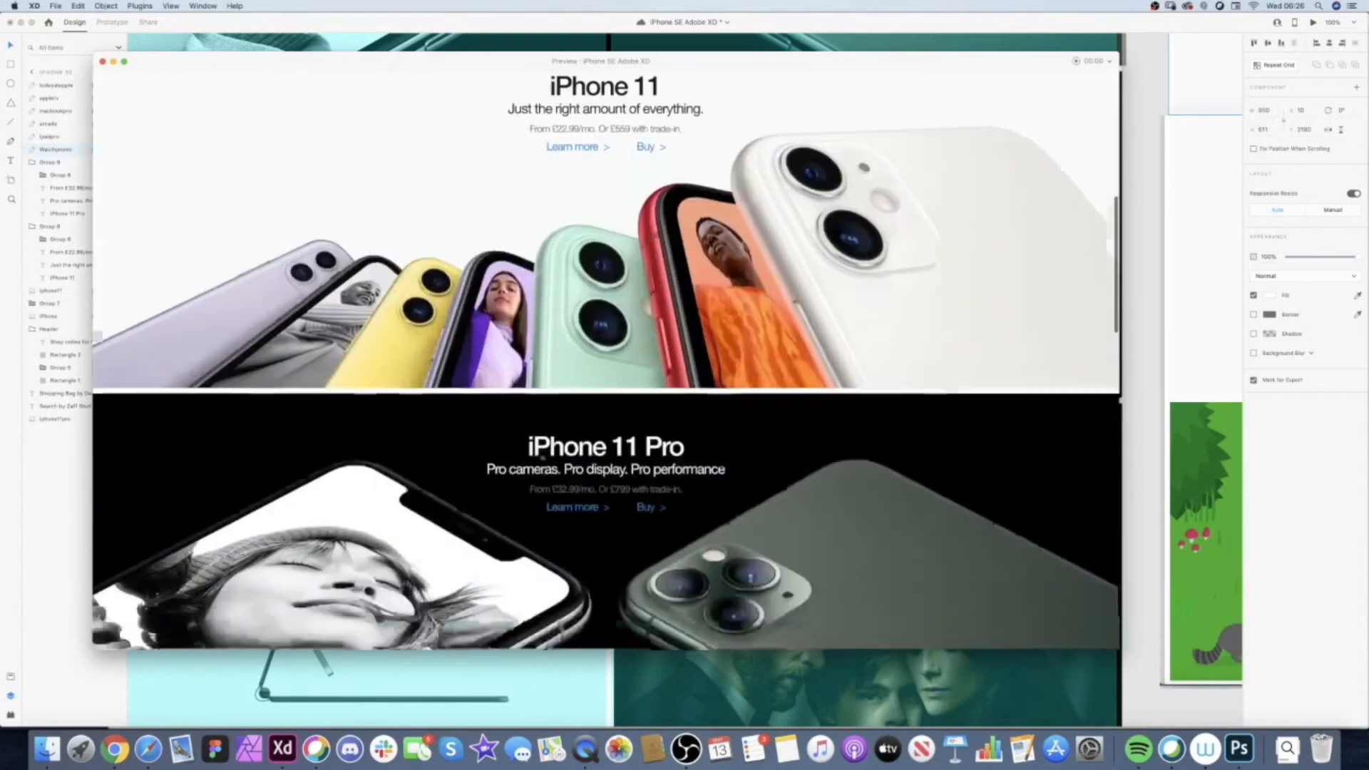
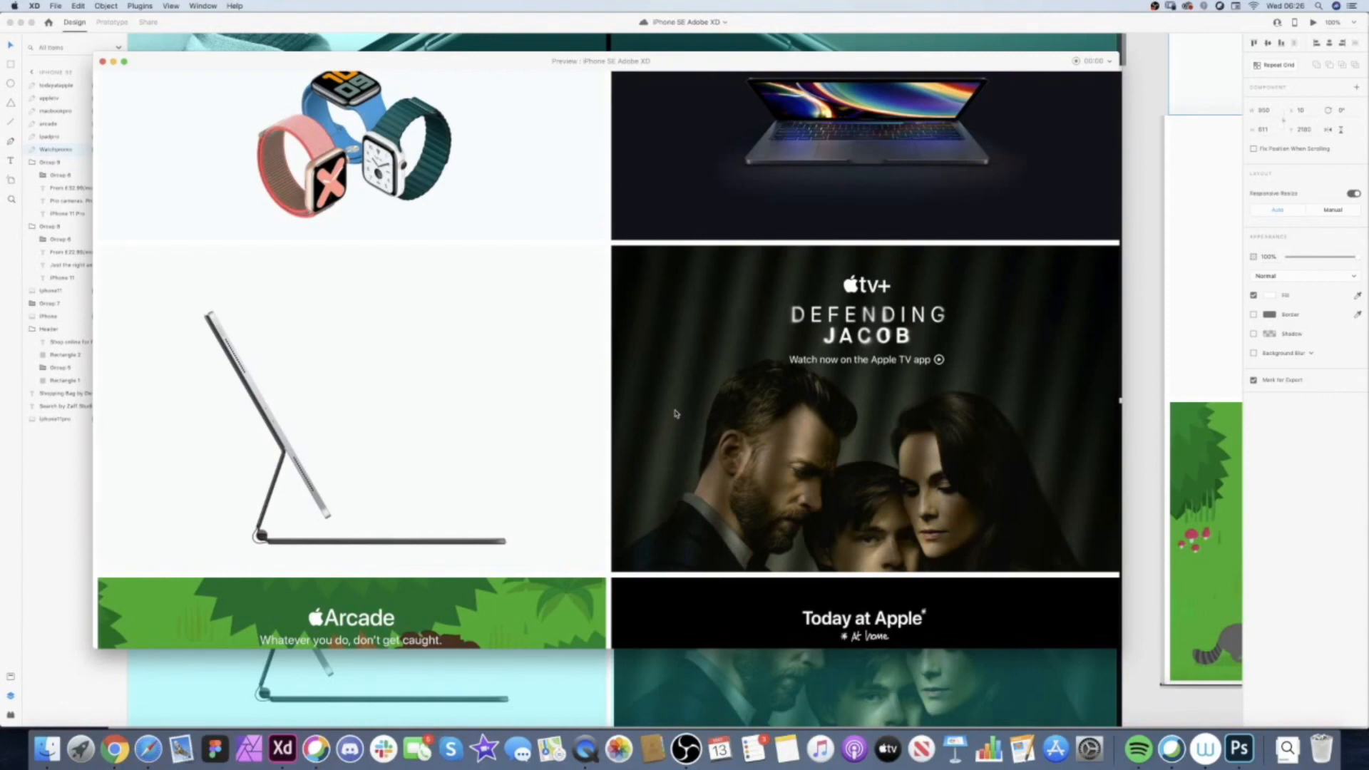
scroll(546, 424, "down", 10)
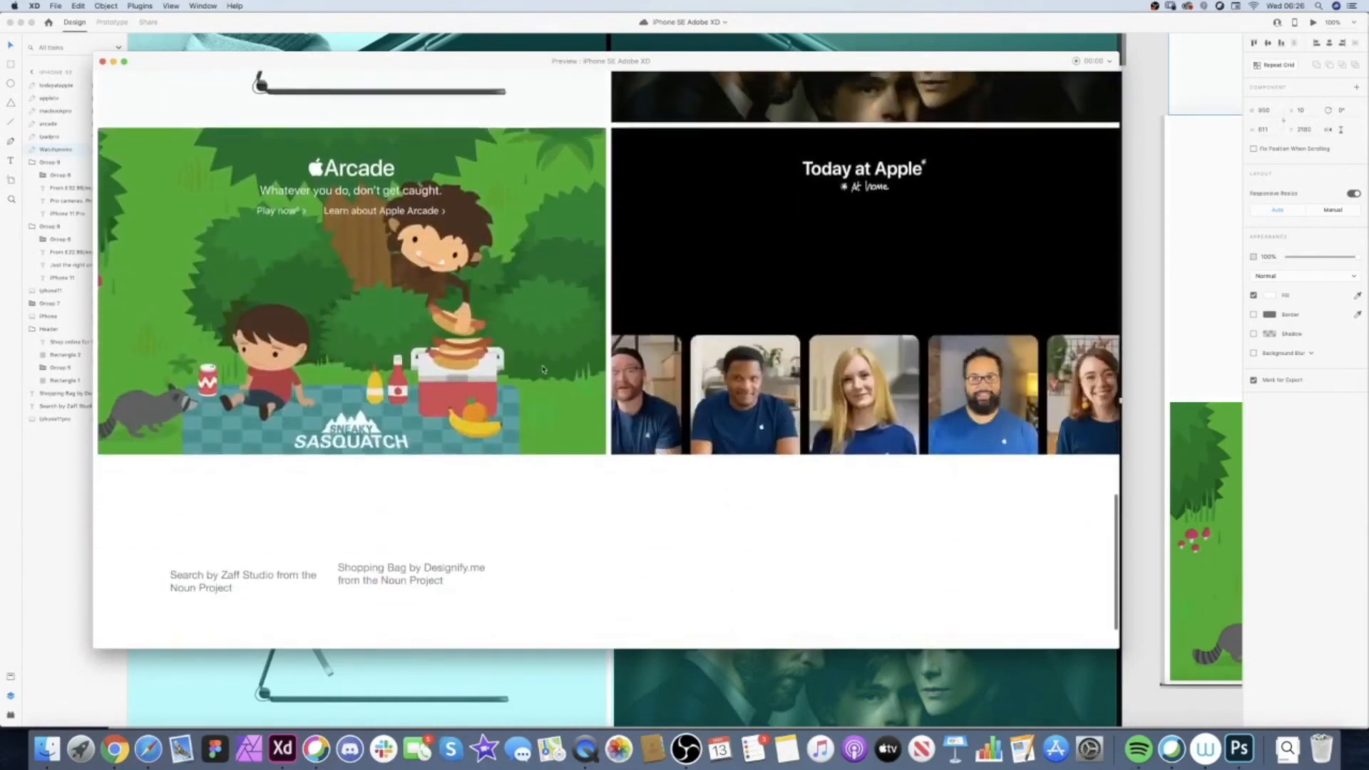
scroll(522, 328, "up", 10)
scroll(522, 327, "up", 10)
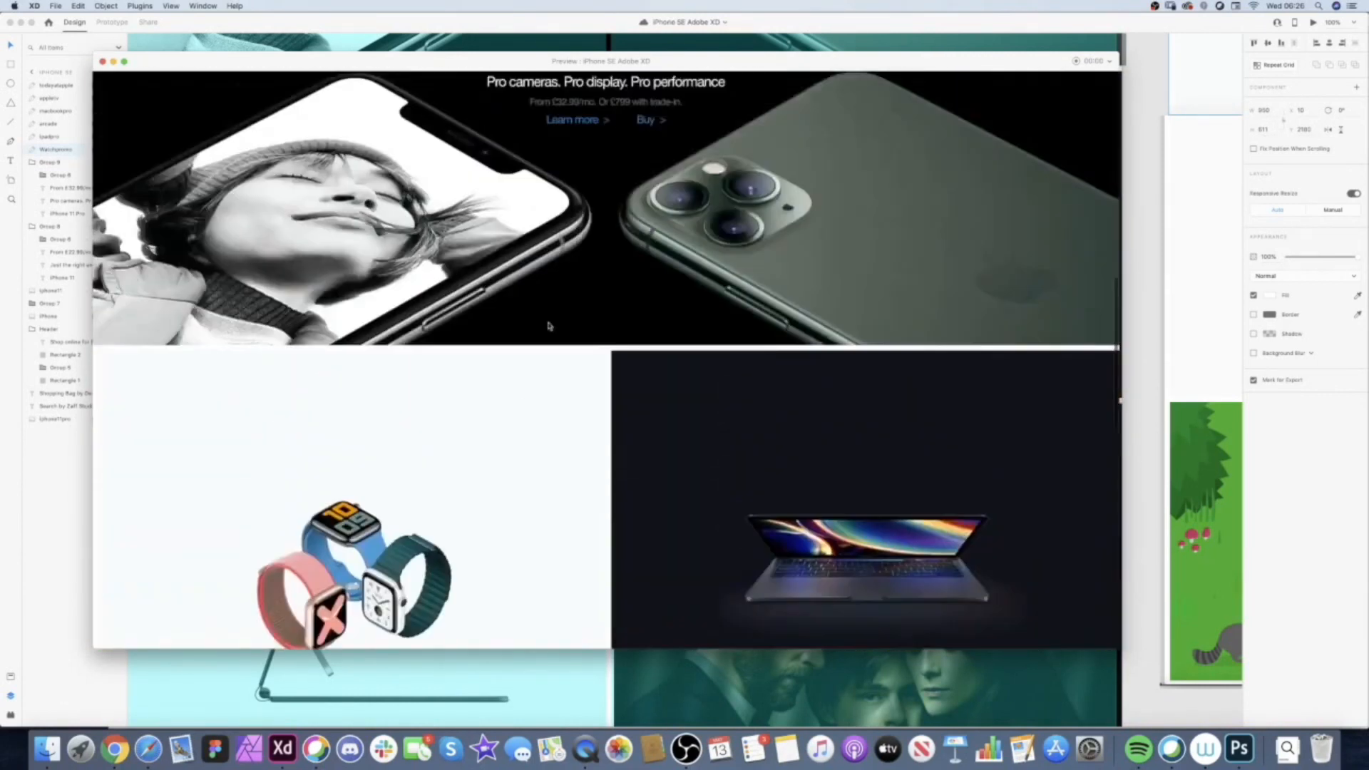
key("super+w")
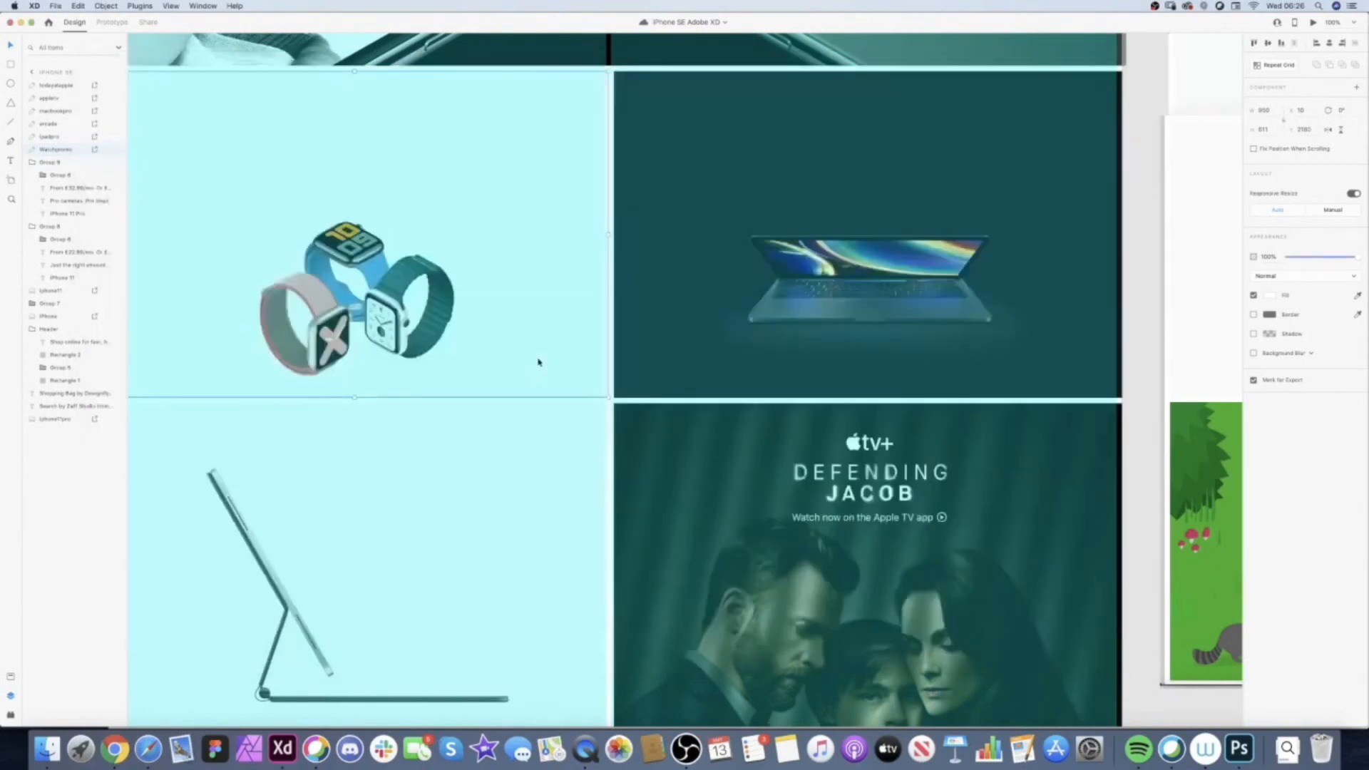
- Copy the iPhone 11 text group and paste it into the Apple Watch tile, centred above the watches
left_click_drag(297, 243, 343, 361)
left_click(257, 321)
key("super+minus")
left_click_drag(397, 214, 411, 304)
left_click_drag(480, 150, 370, 471)
left_click(465, 157)
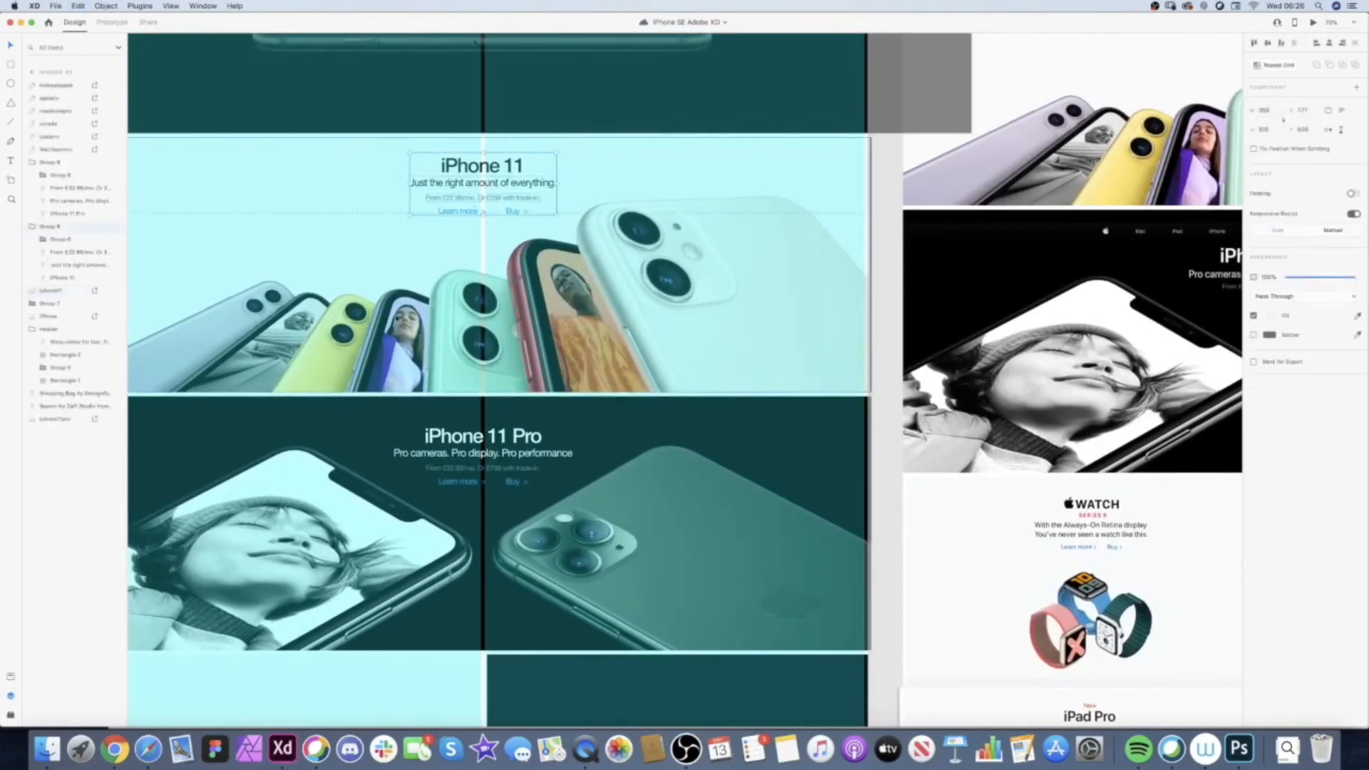
scroll(465, 158, "down", 5)
scroll(465, 158, "left", 2)
scroll(465, 157, "down", 4)
key("super+v")
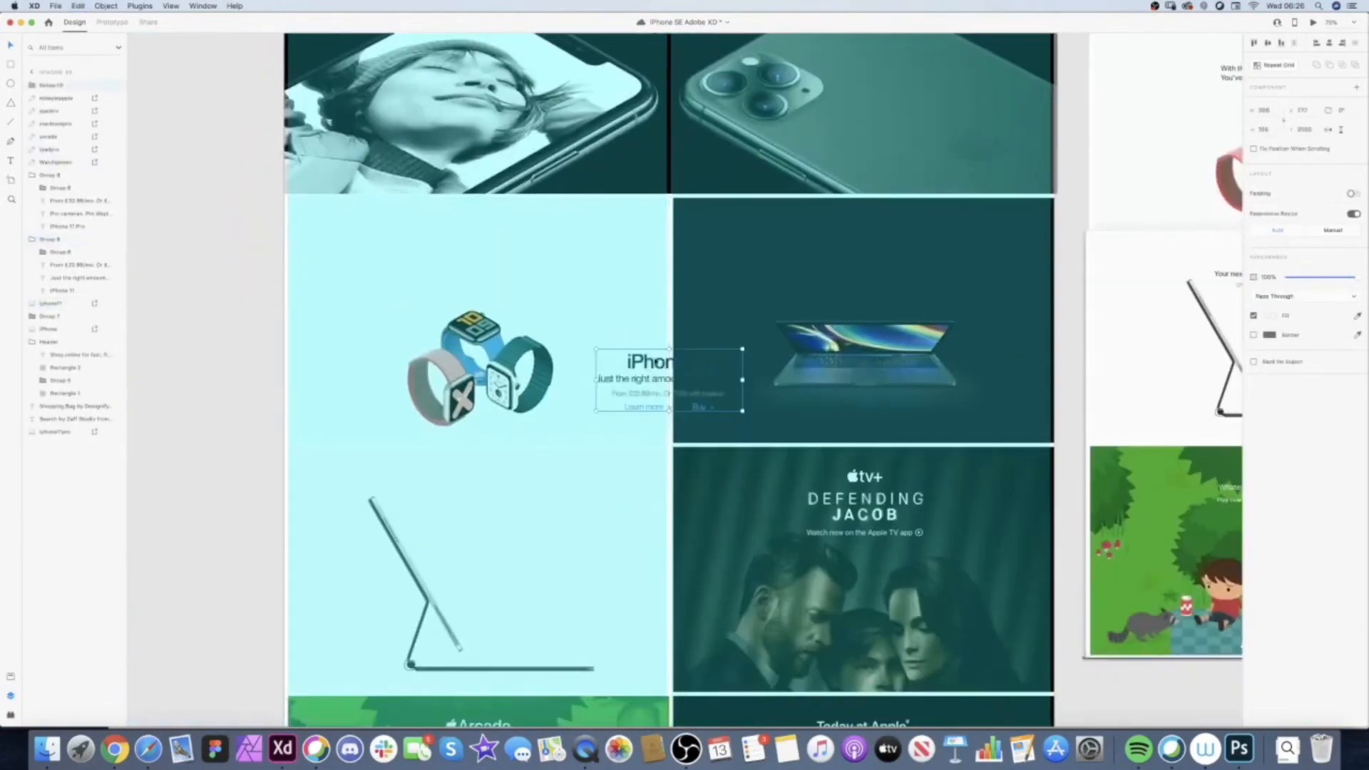
left_click_drag(532, 313, 402, 223)
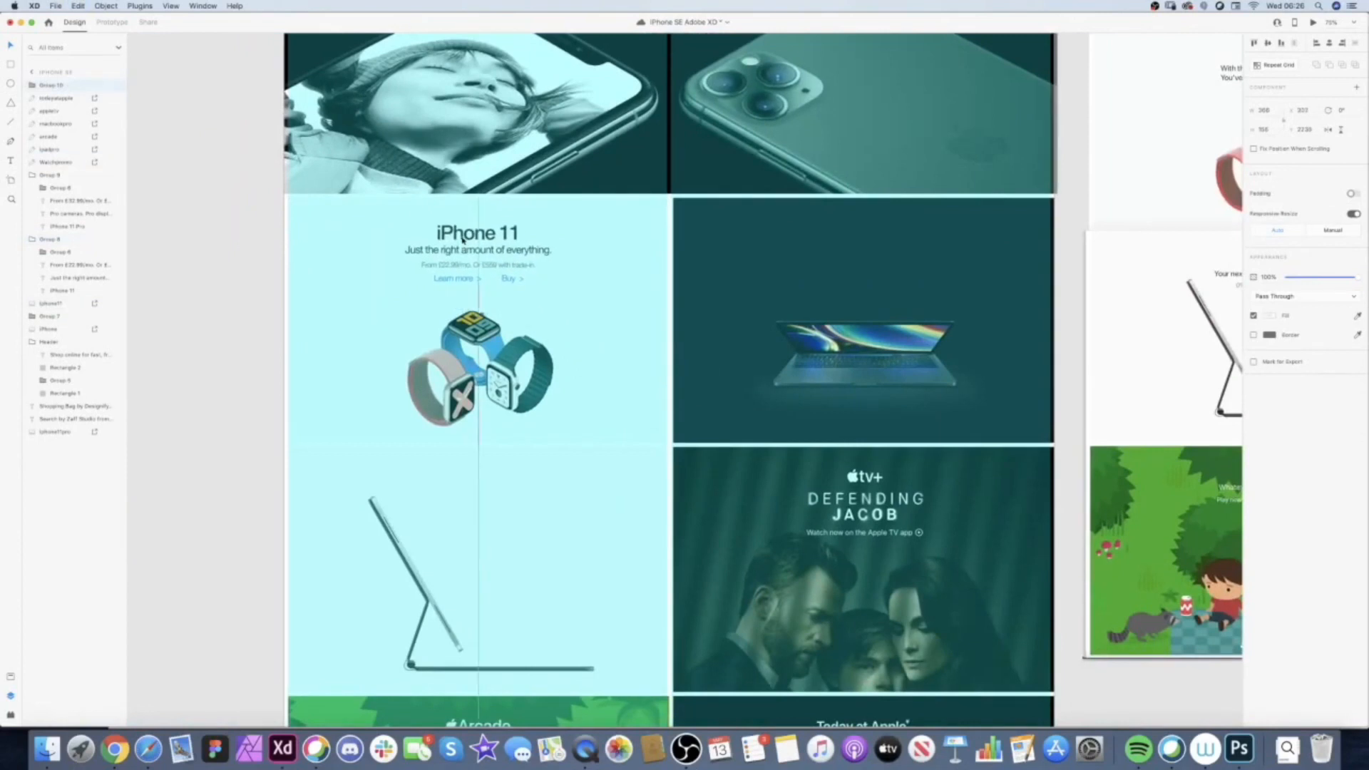
left_click(268, 255)
scroll(550, 259, "down", 4)
left_click_drag(549, 261, 428, 425)
scroll(428, 425, "down", 2)
scroll(428, 425, "left", 2)
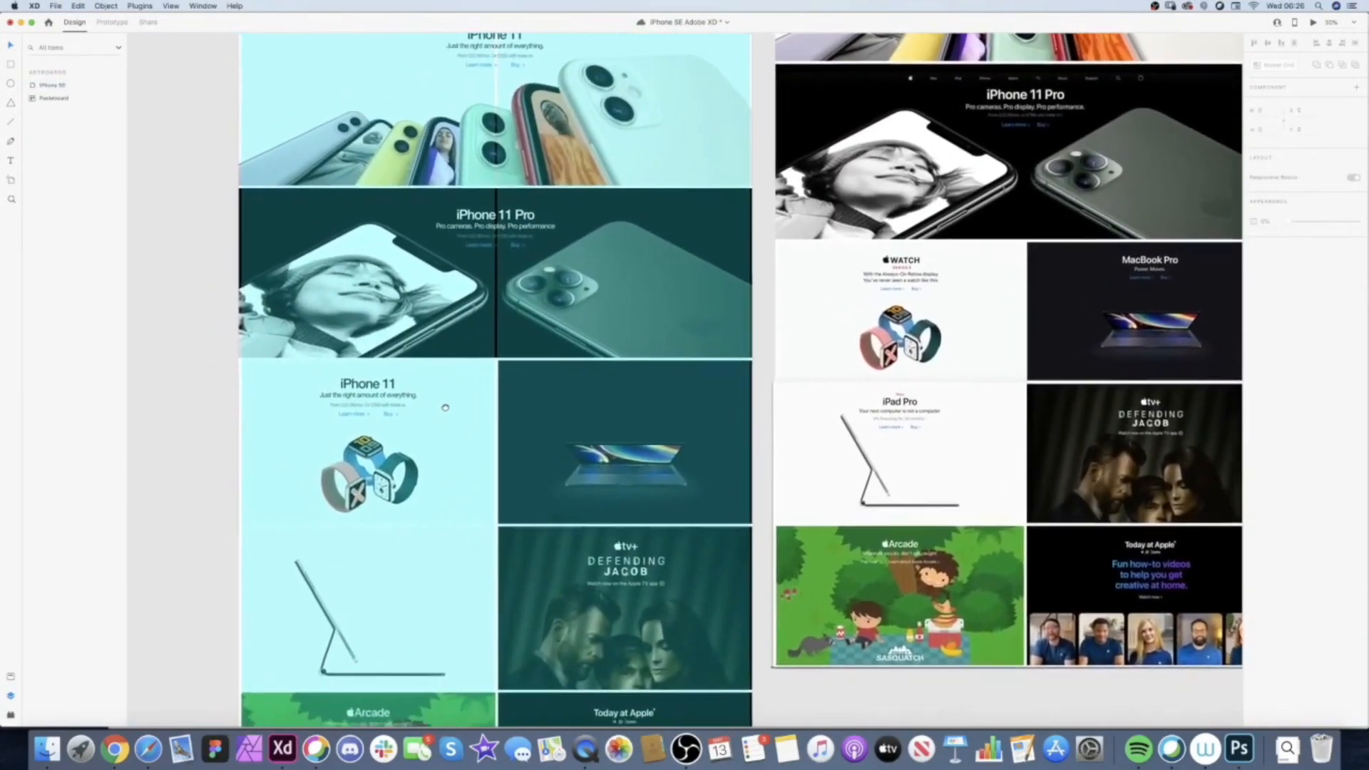
- Change the heading of the text group in the Apple Watch tile to "WATCH"
scroll(384, 378, "up", 4)
left_click(381, 364)
double_click(380, 362)
key("super+a")
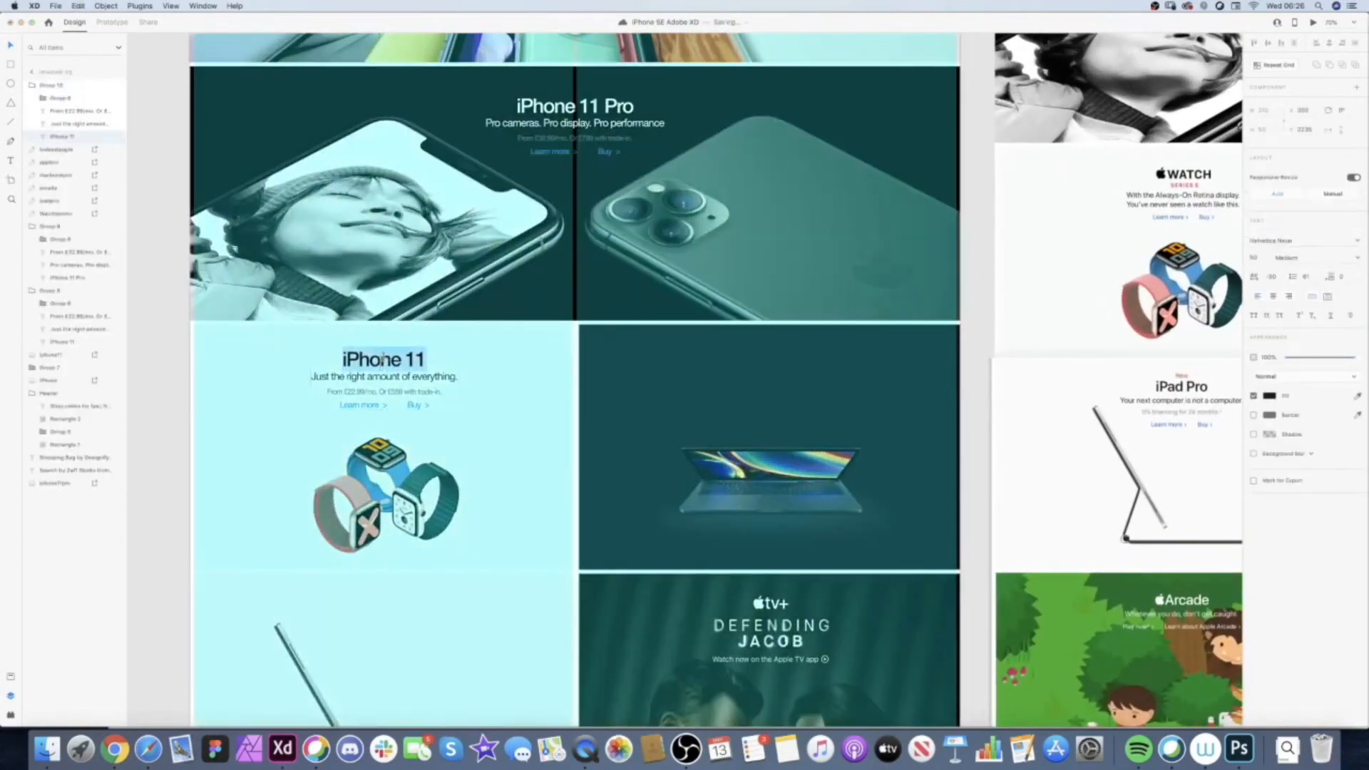
type("WATCH")
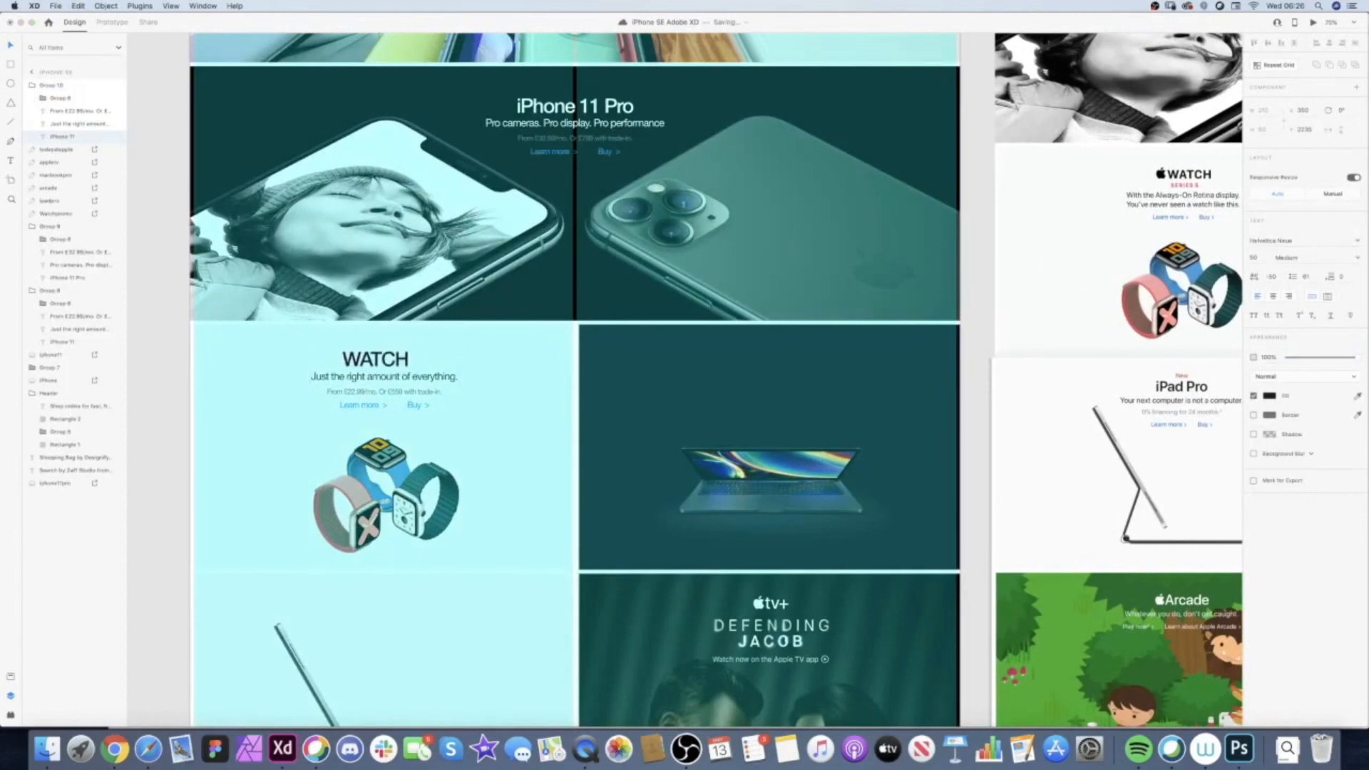
key("Escape")
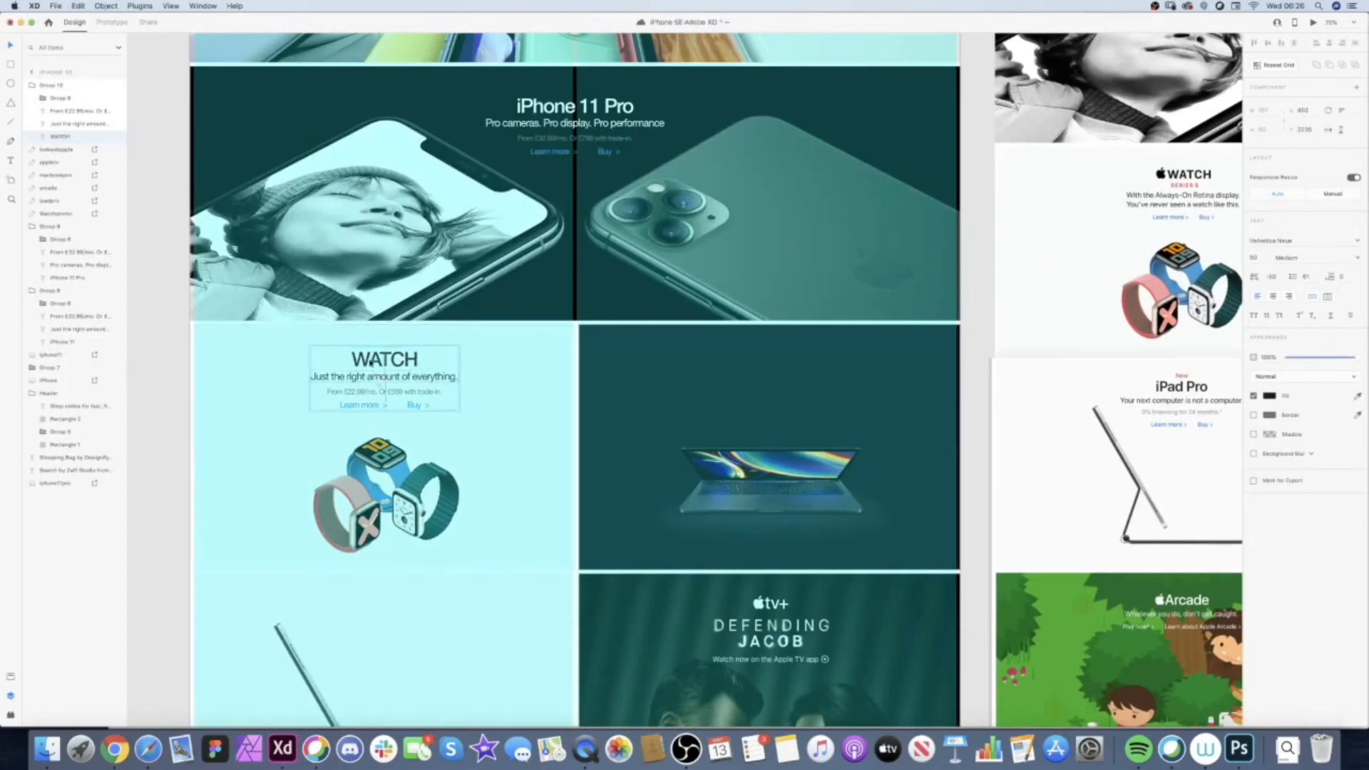
left_click(222, 360)
scroll(356, 368, "right", 2)
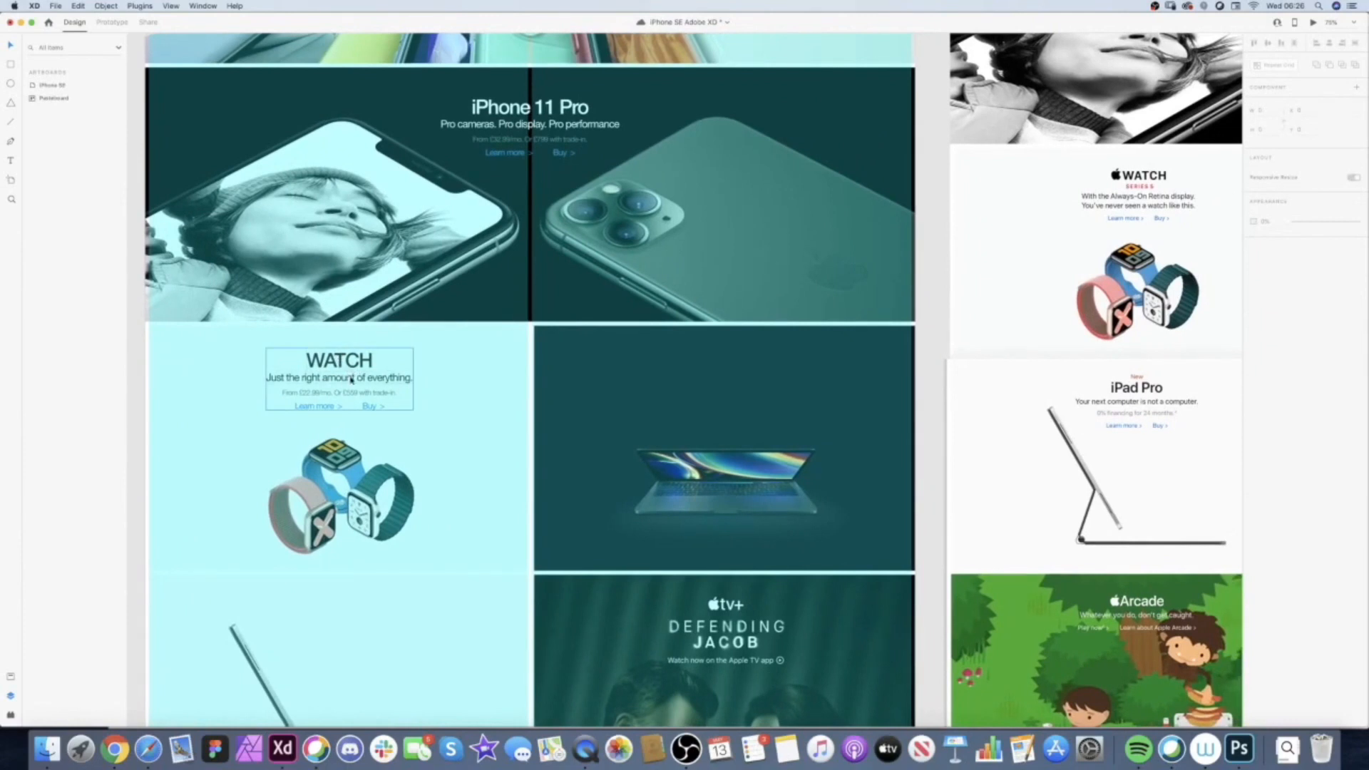
- Nudge the WATCH heading upward to open a gap between it and the tagline
double_click(354, 363)
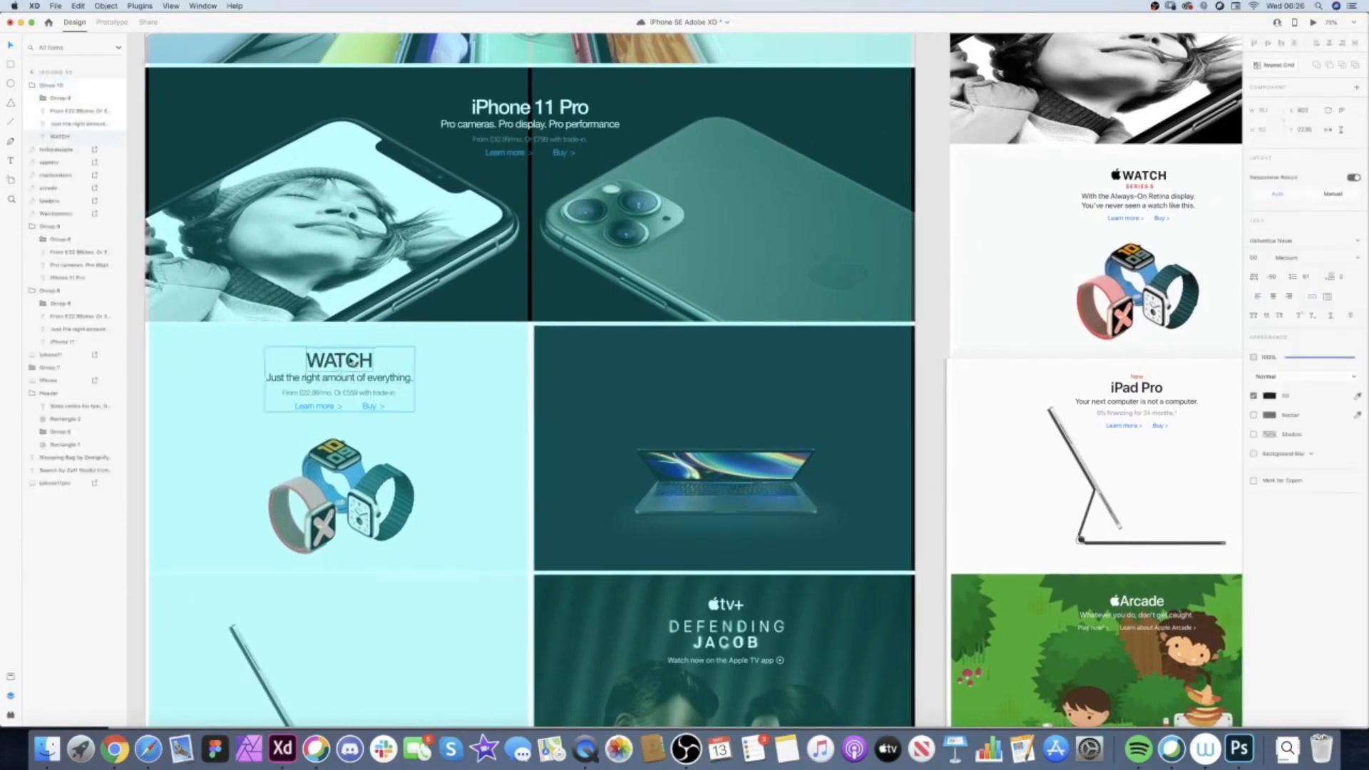
key("shift+Up")
key("shift+Up")
key("shift+Up")
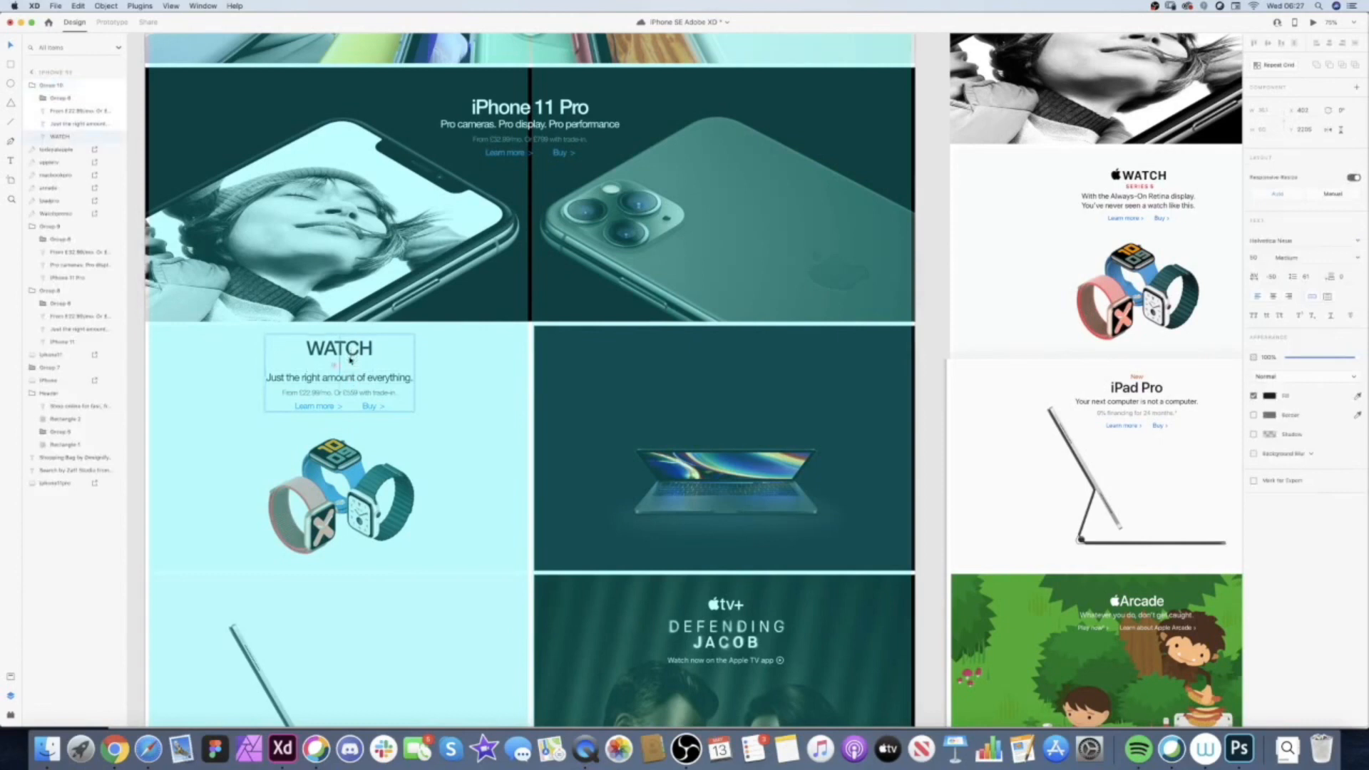
left_click(139, 369)
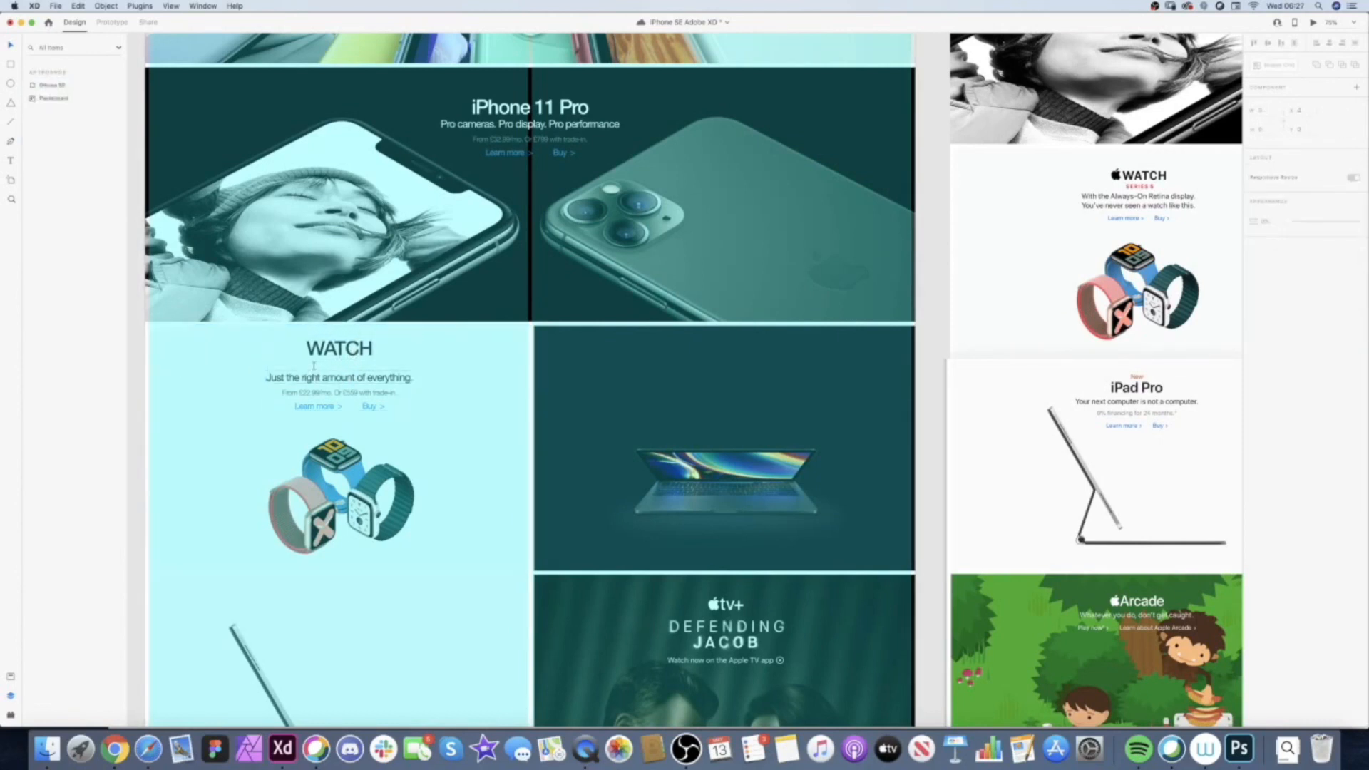
- Add a text box reading "SERIES 5" beside the watches and fill its text with red
left_click_drag(399, 435, 513, 464)
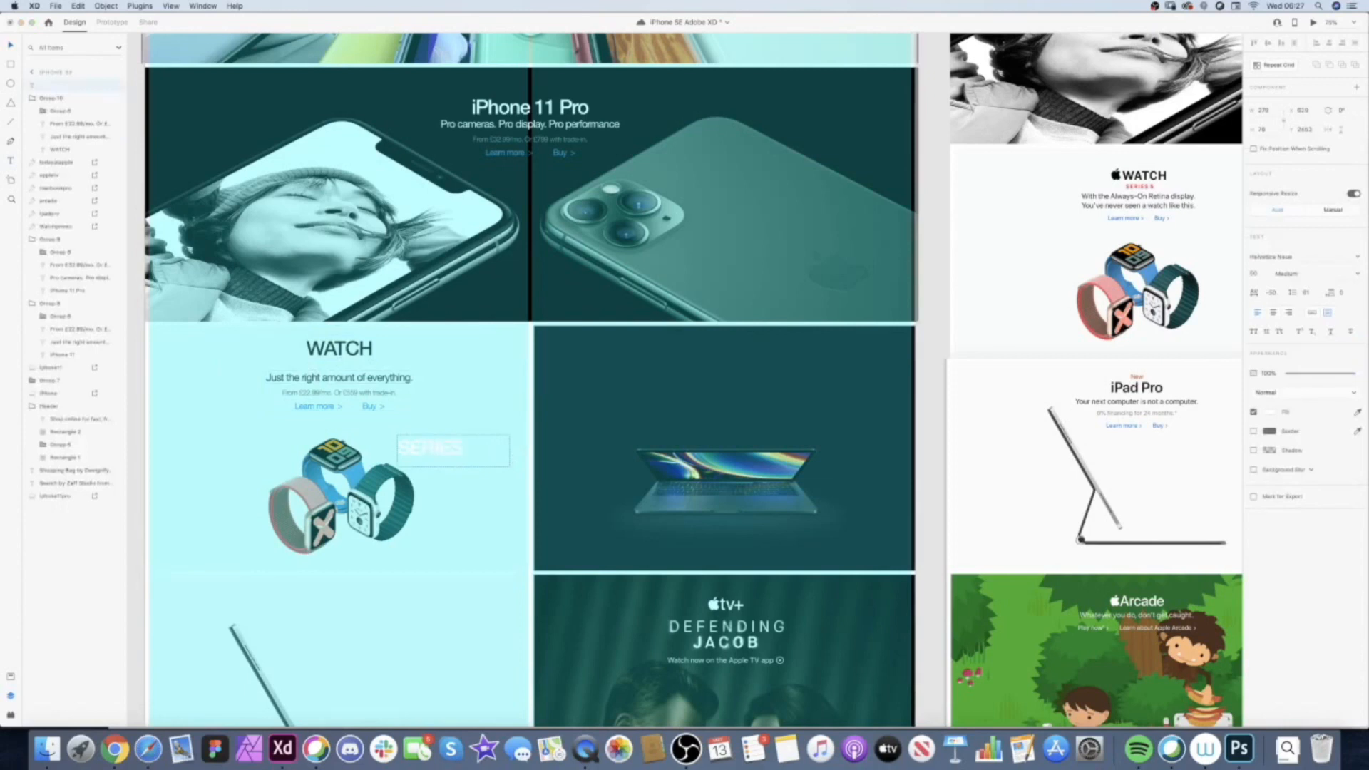
key("super+a")
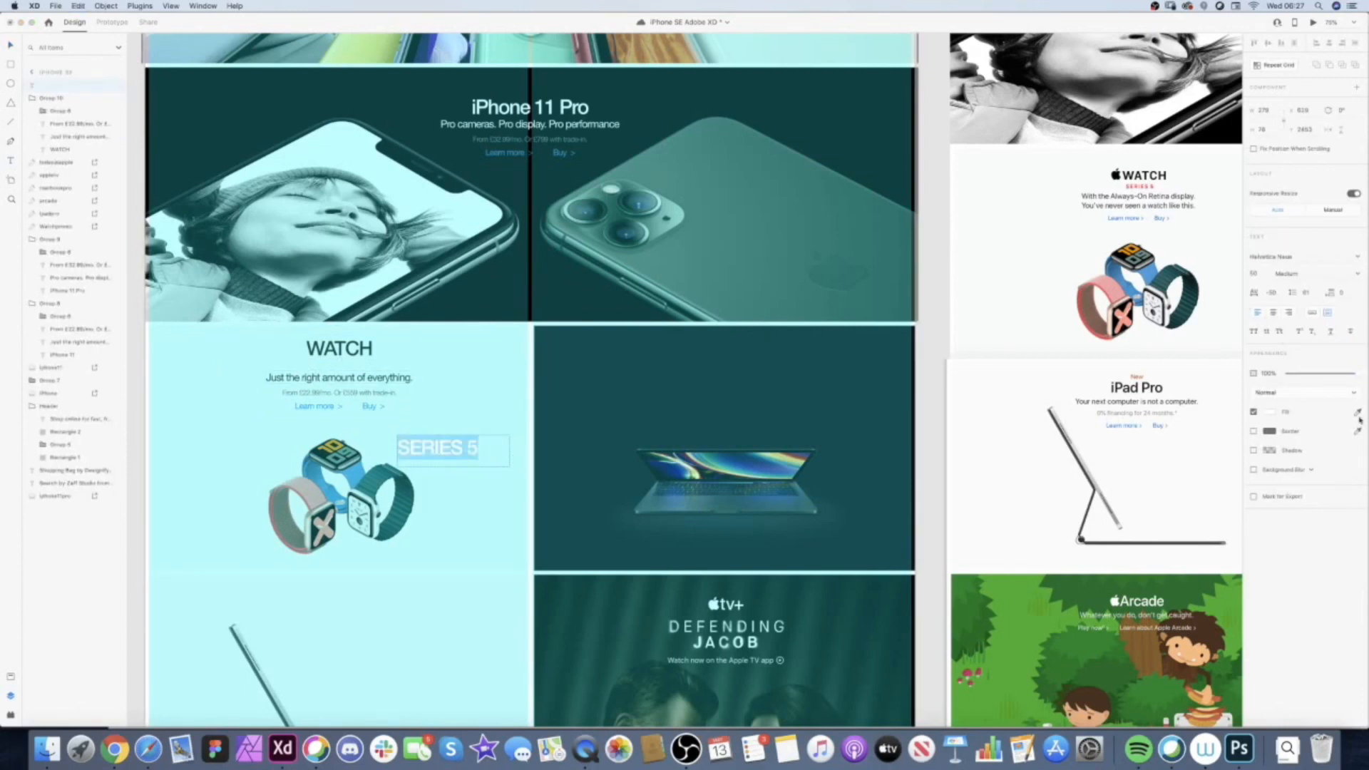
left_click(1272, 413)
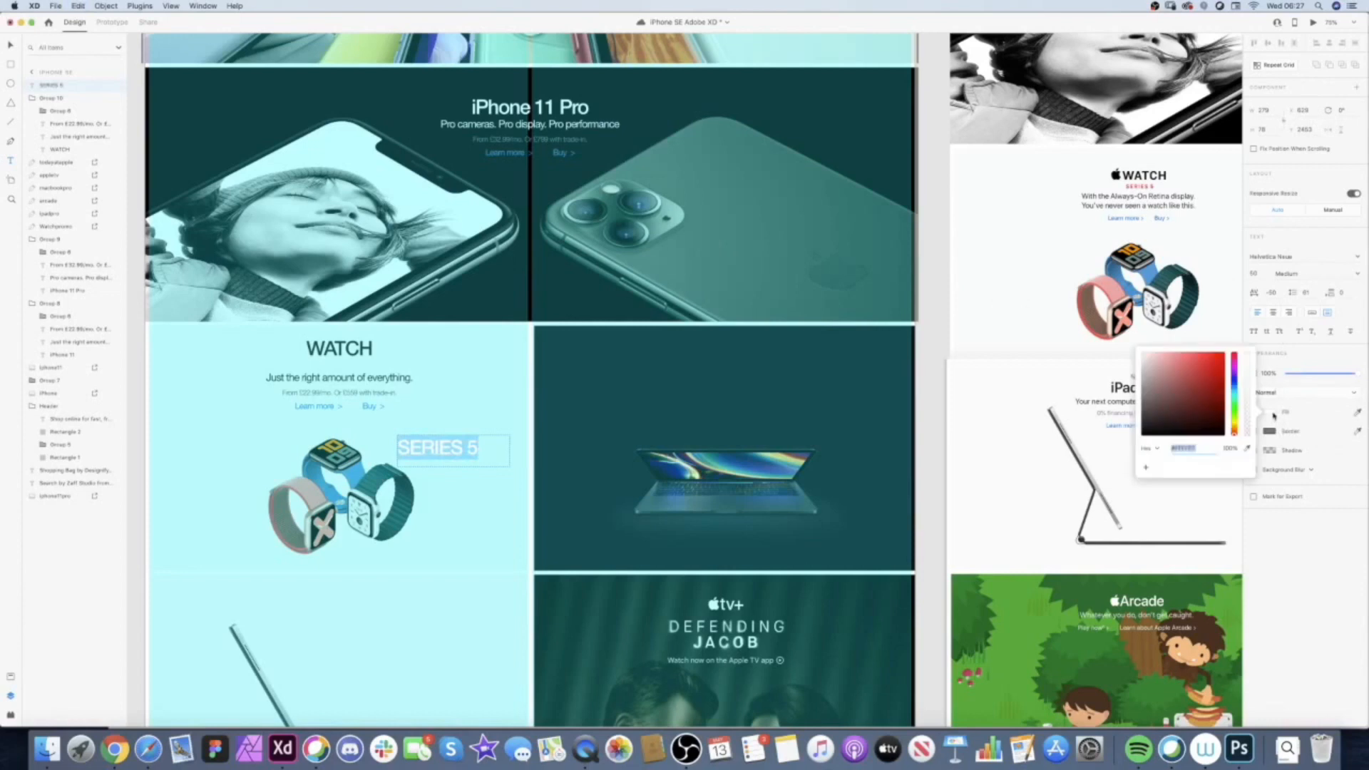
left_click(1223, 354)
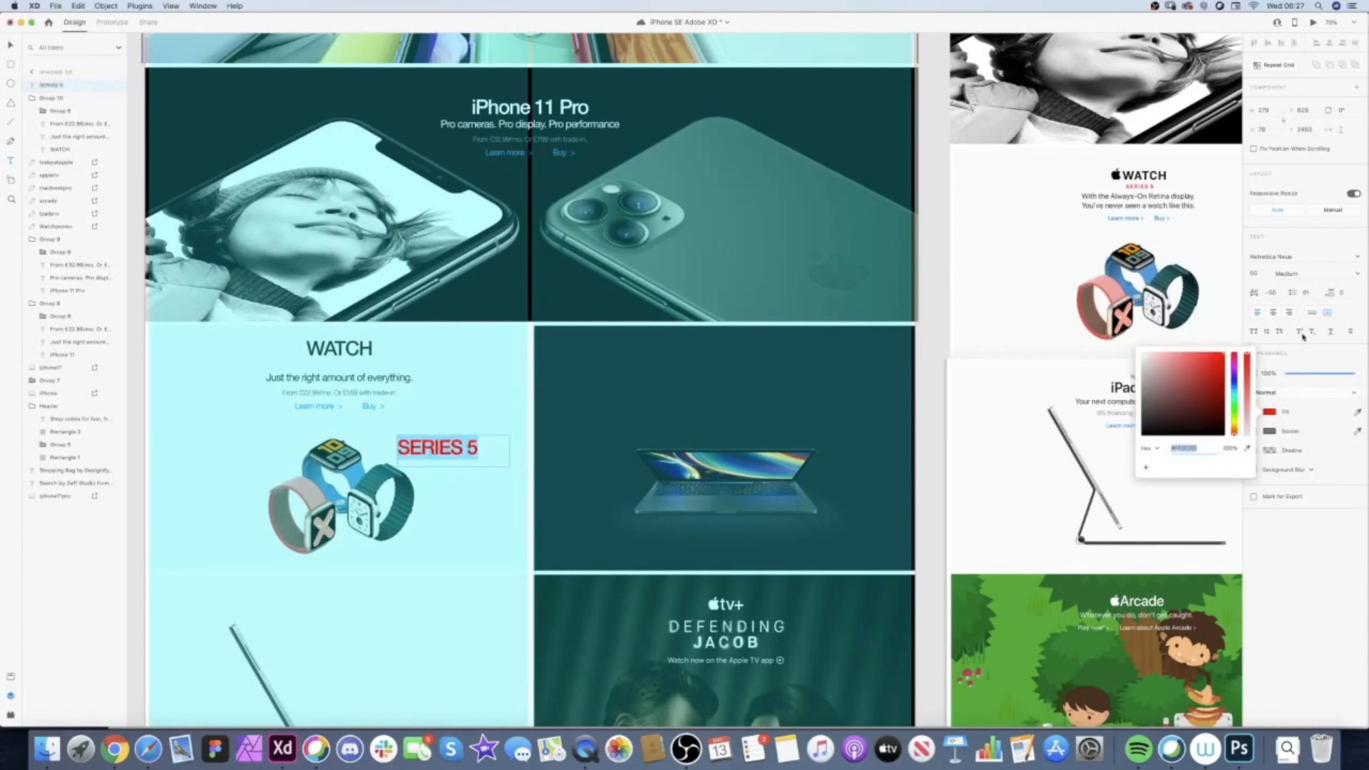
- Set the SERIES 5 text to Light weight with character spacing 0 and a much smaller font size
left_click(1278, 274)
left_click(1359, 277)
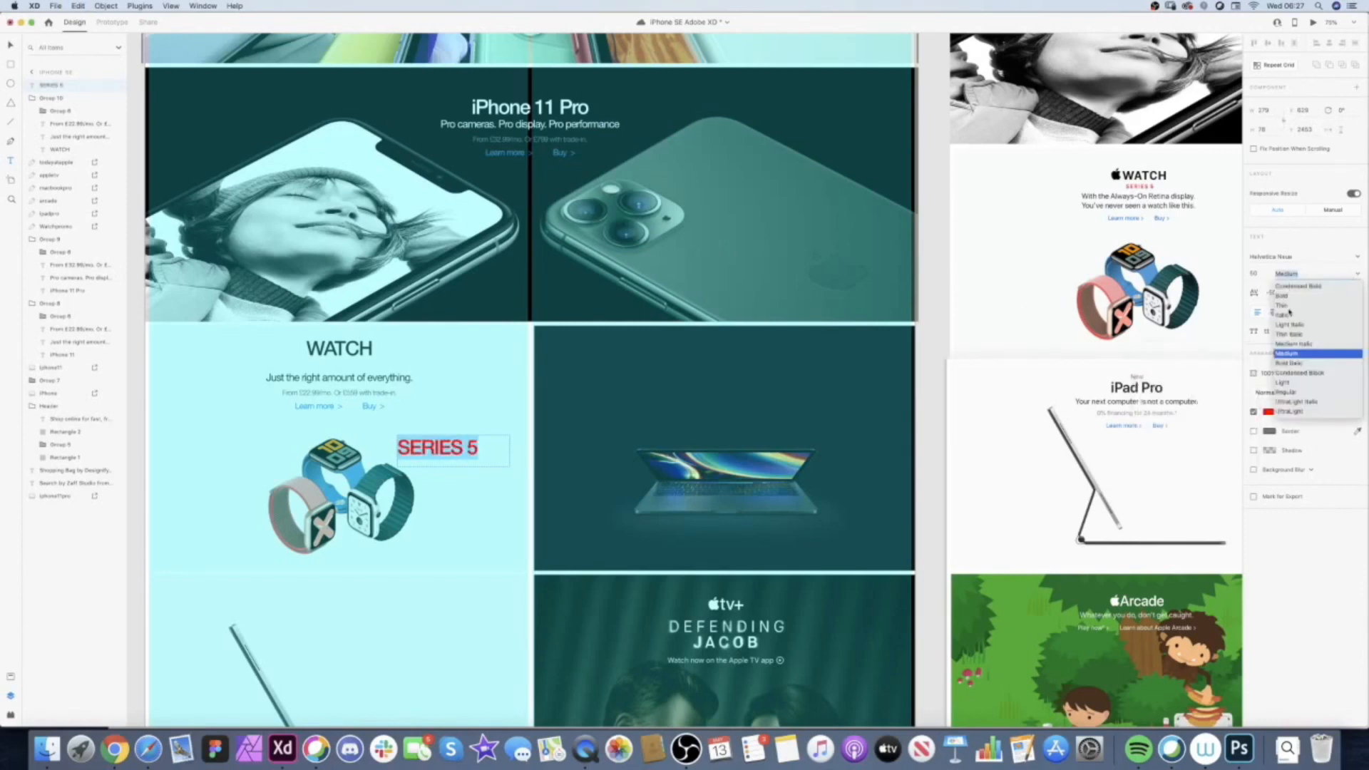
left_click(1290, 383)
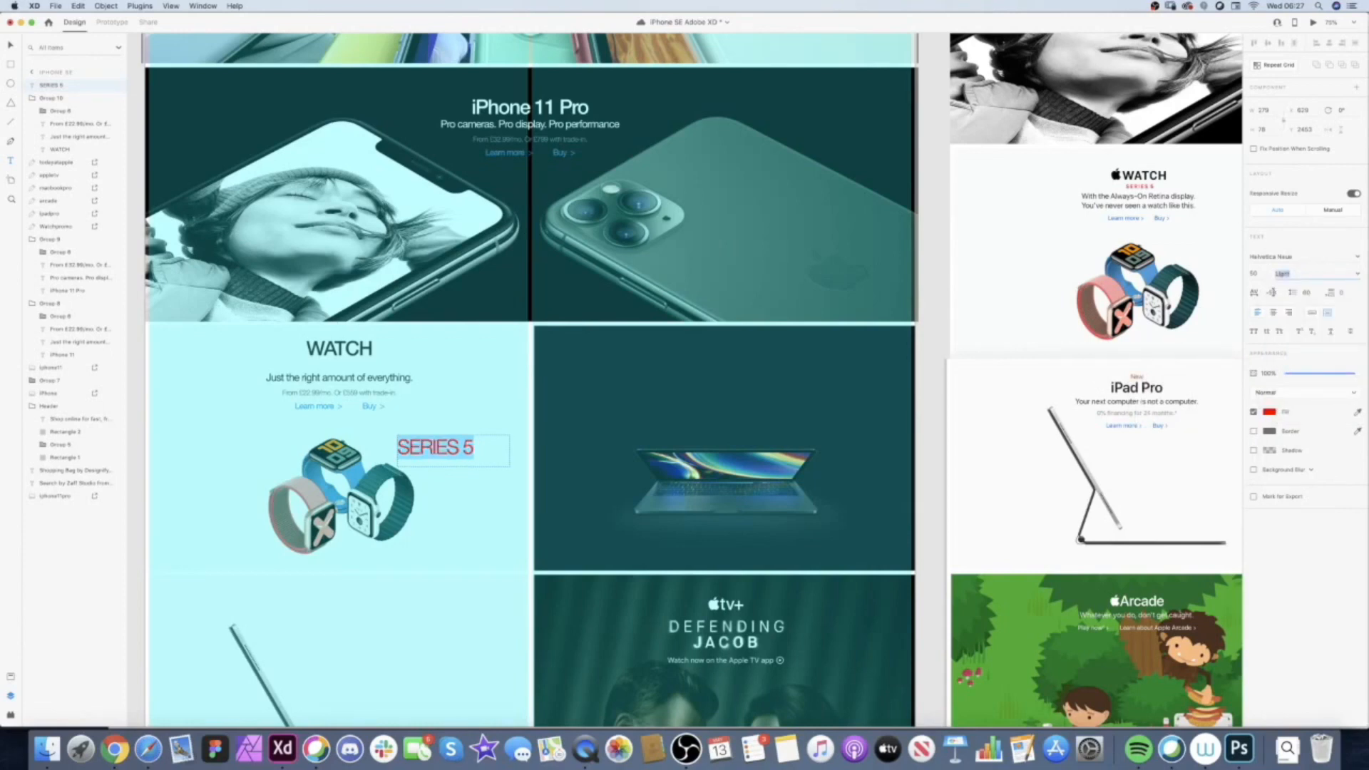
type("0")
key("Return")
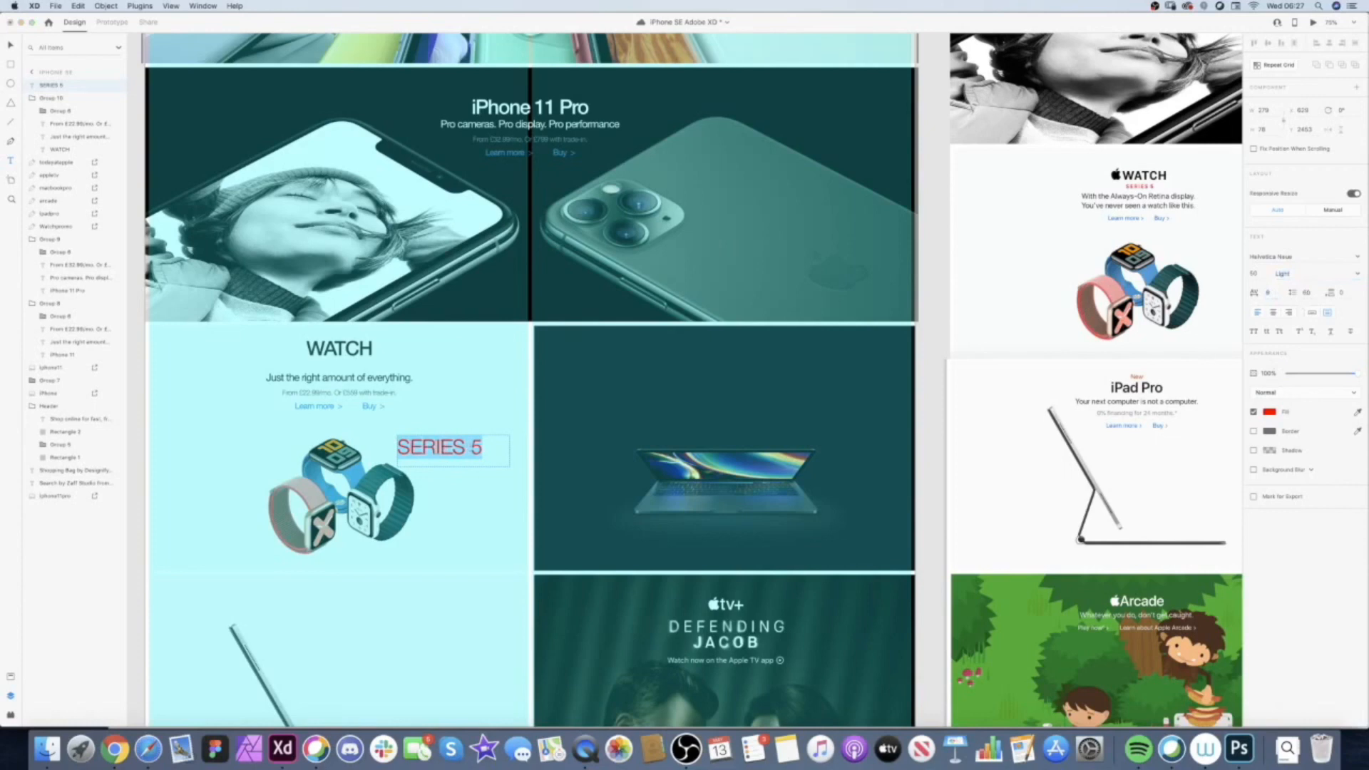
type("20")
key("Return")
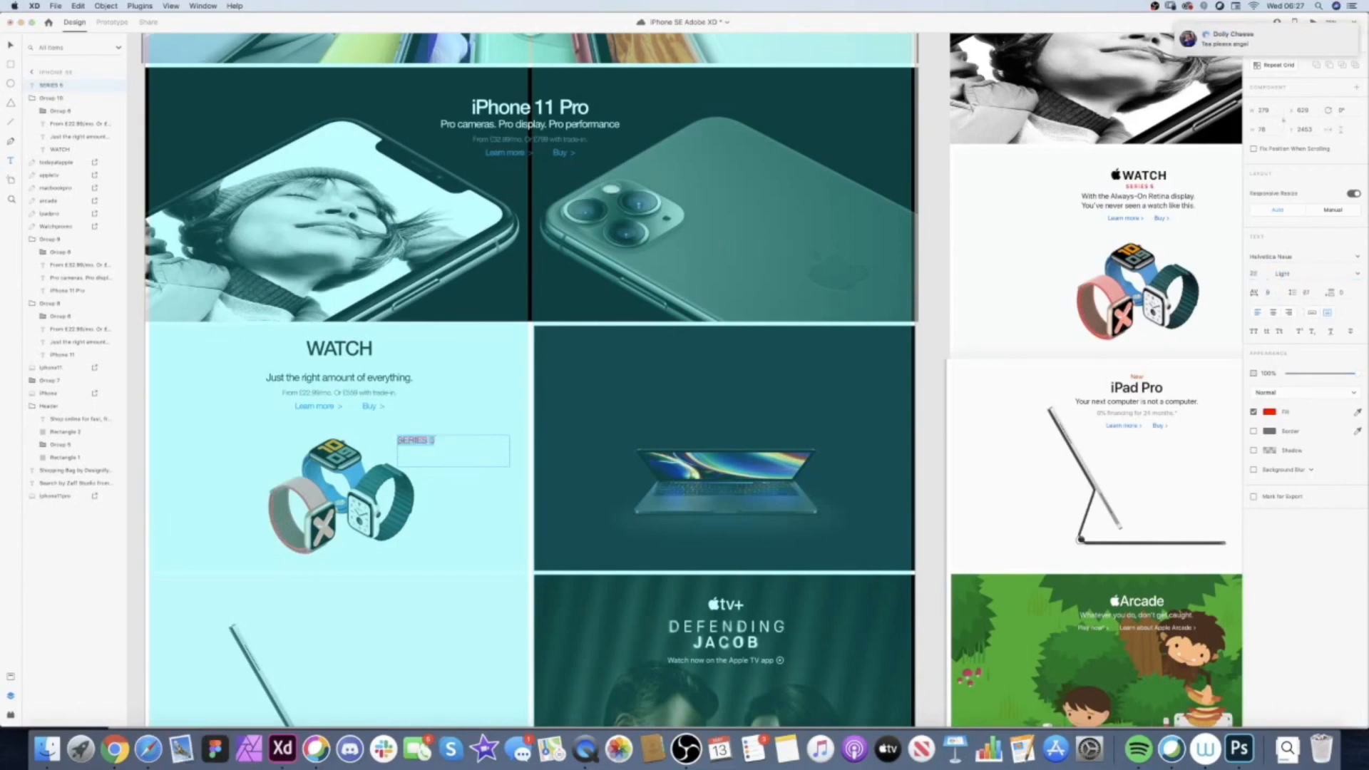
left_click(12, 50)
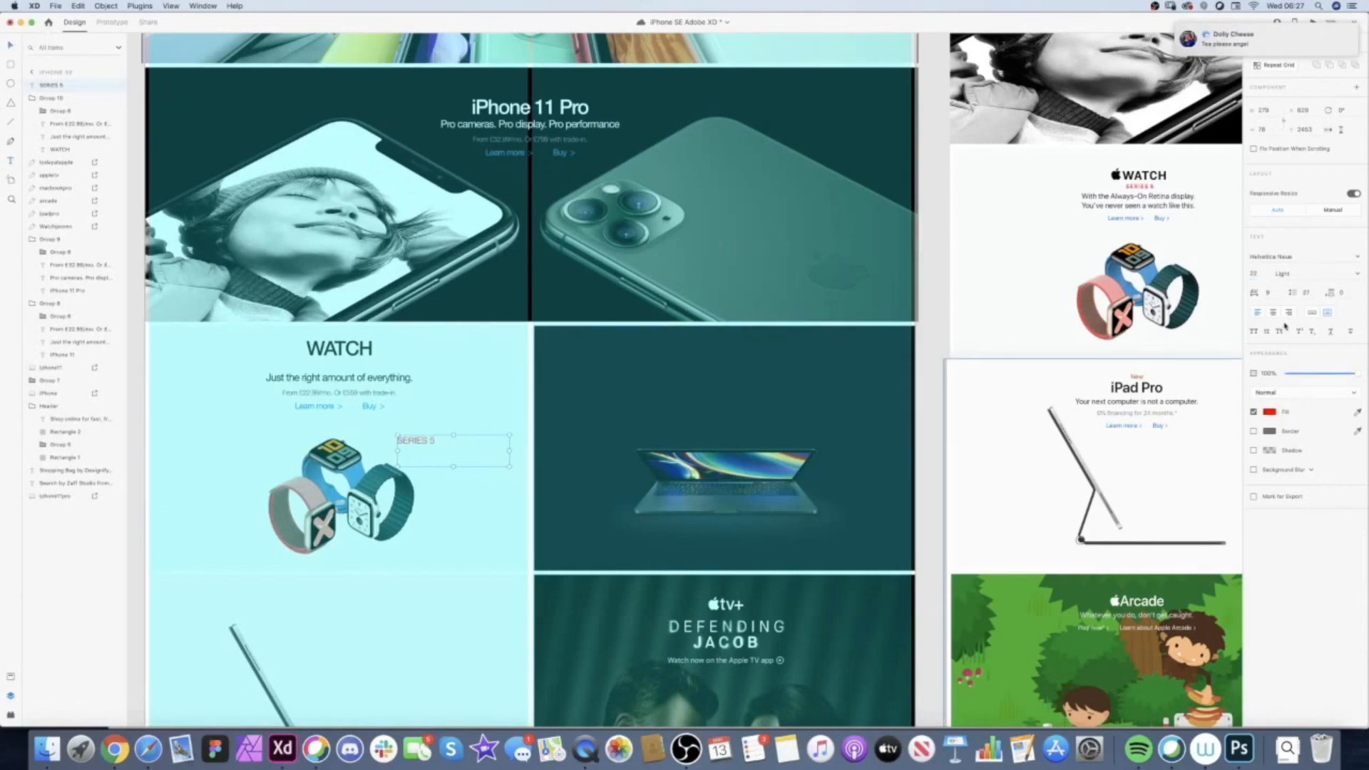
- Switch the SERIES 5 text to auto width, place it centred between WATCH and the tagline, and reduce its font size slightly
left_click(1313, 313)
left_click_drag(421, 442, 346, 365)
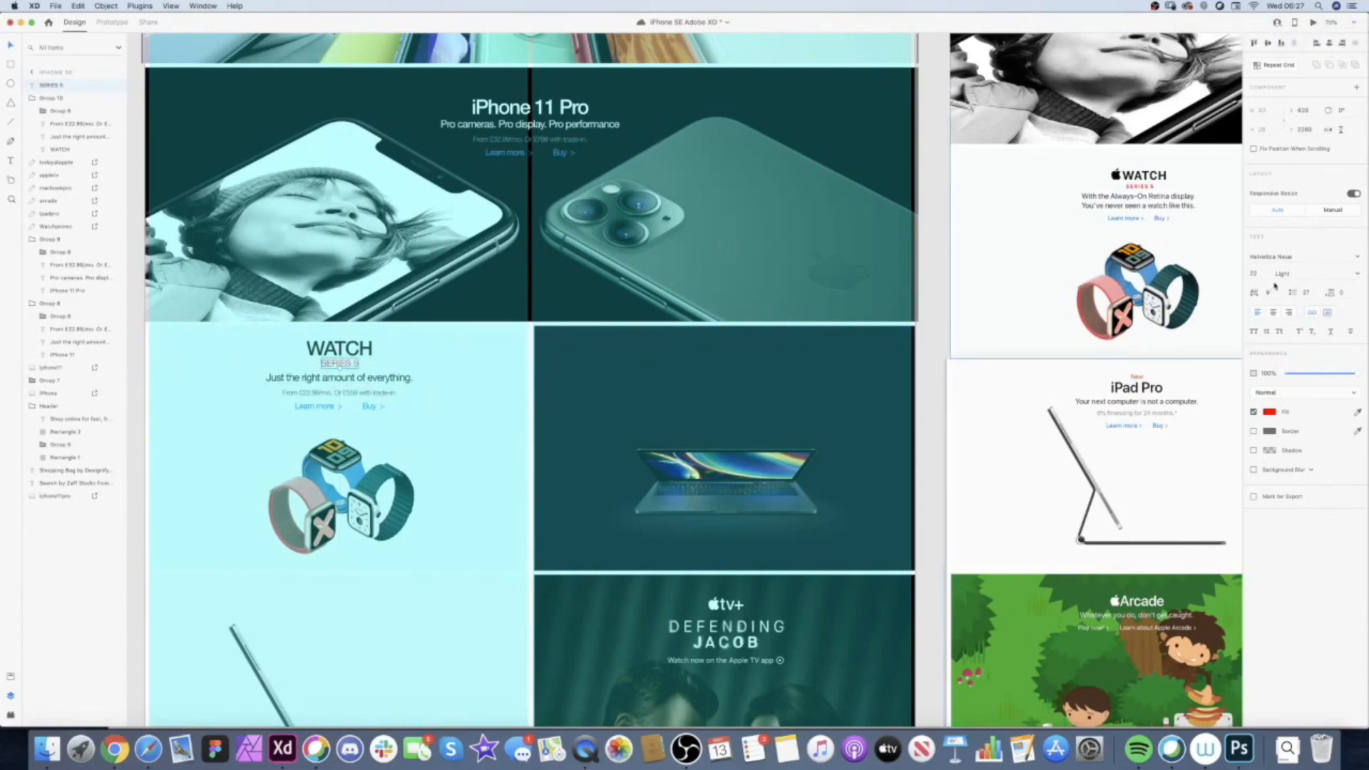
key("Return")
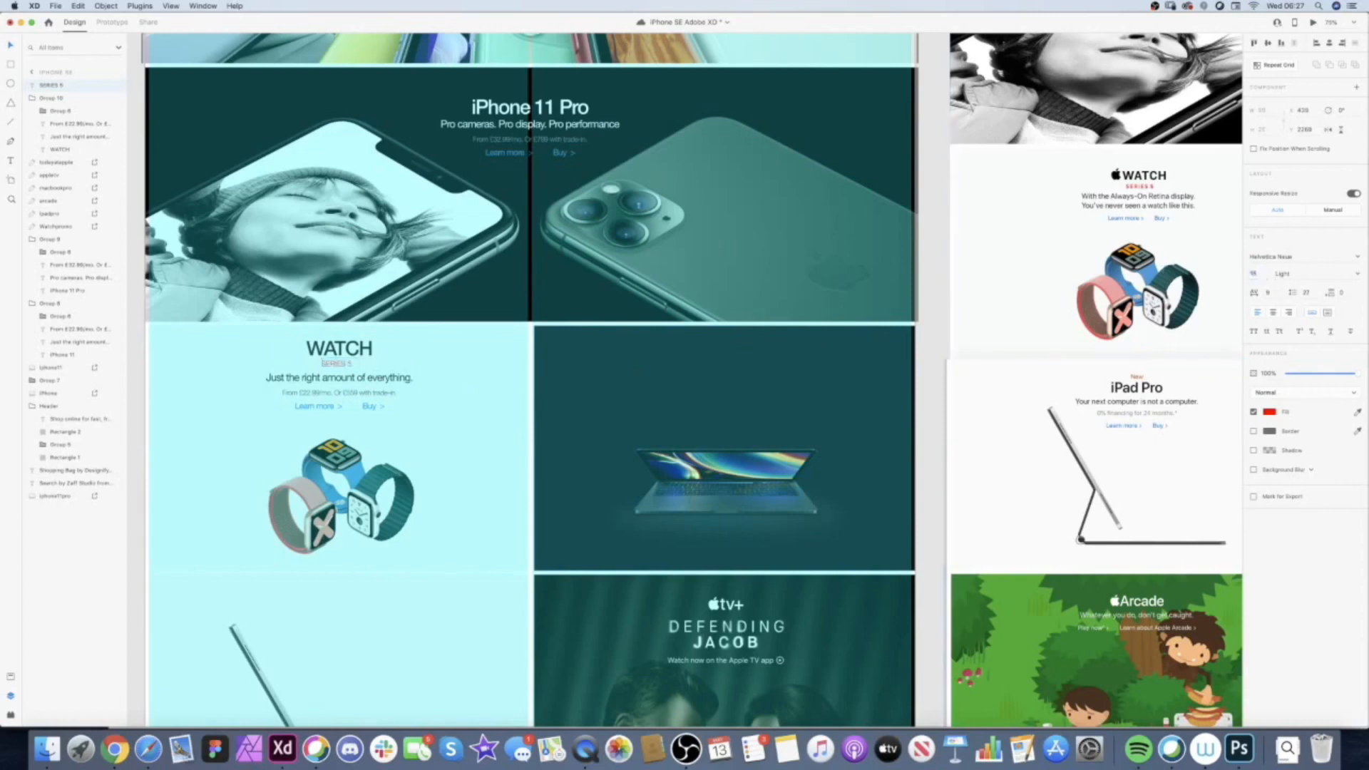
left_click(1293, 276)
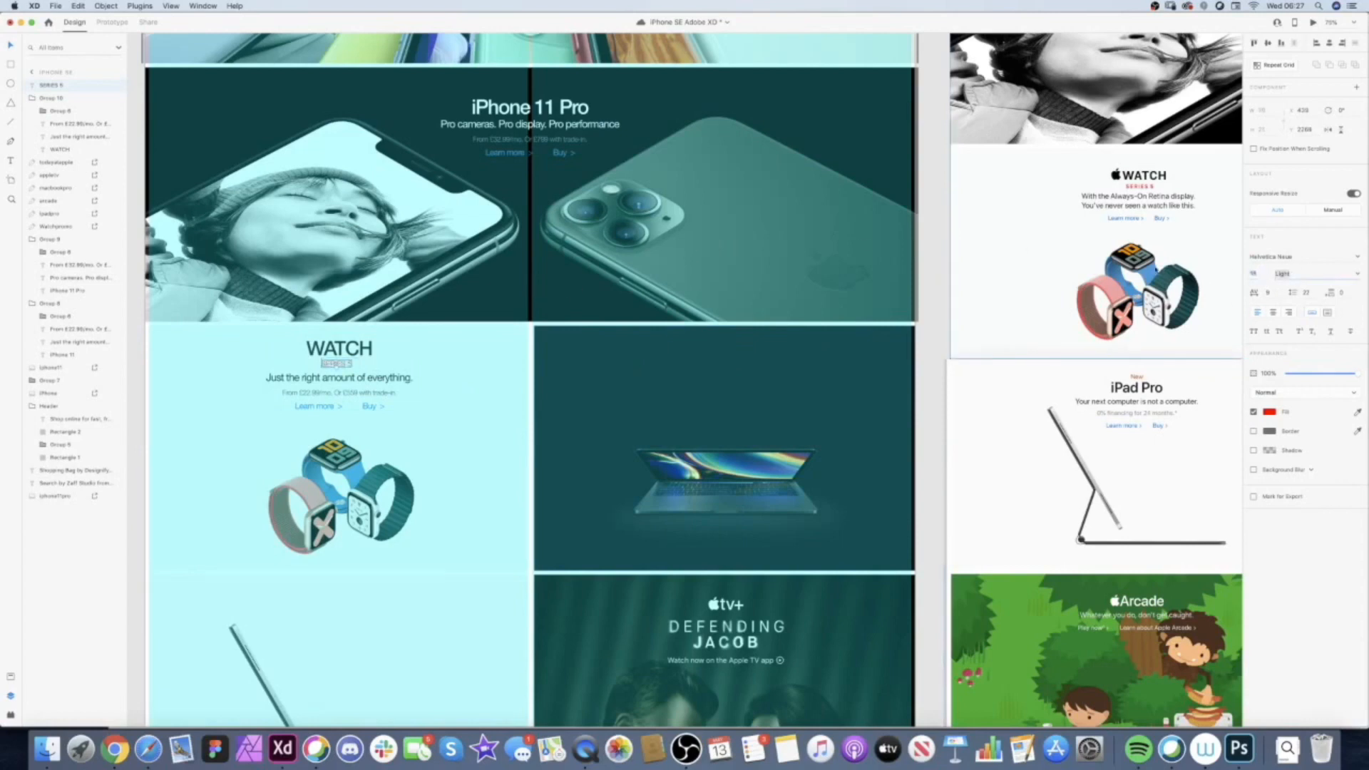
key("Return")
left_click_drag(338, 365, 325, 370)
scroll(151, 362, "left", 1)
left_click(150, 361)
- Replace the Apple Watch tile's tagline with "With the Always-On Retina display.", correcting the misspelled "Always-On"
double_click(350, 385)
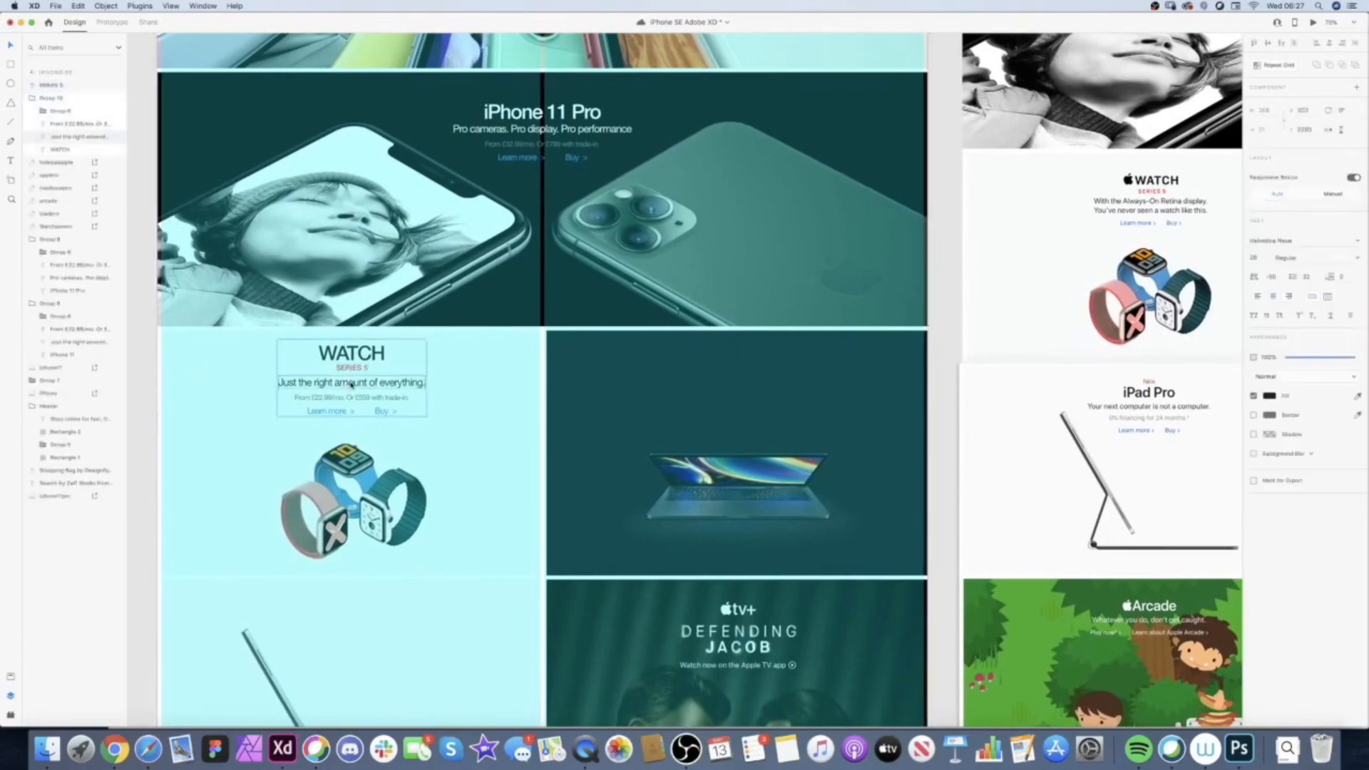
key("Return")
type("W")
key("BackSpace")
key("BackSpace")
type("W")
key("super+a")
type("With the")
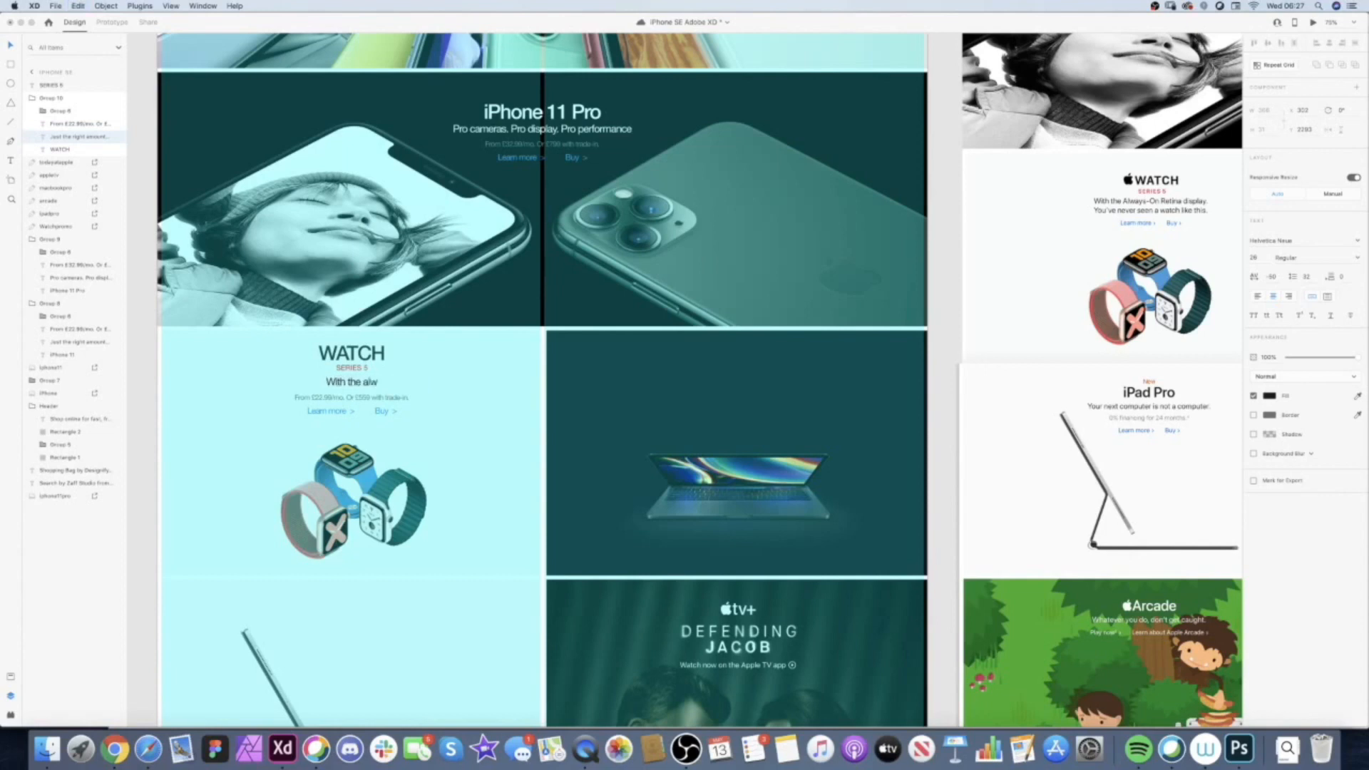
type(" Awlays-on Retina ")
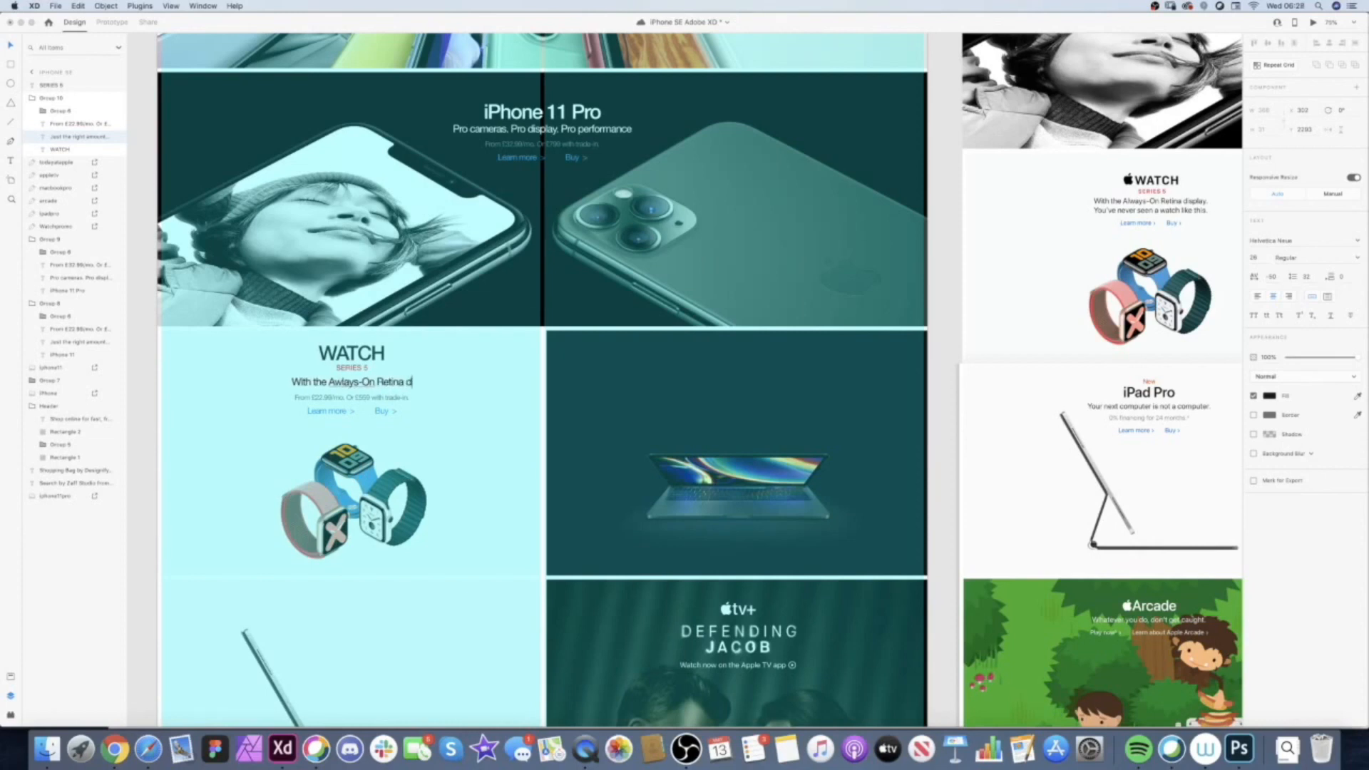
type("display.")
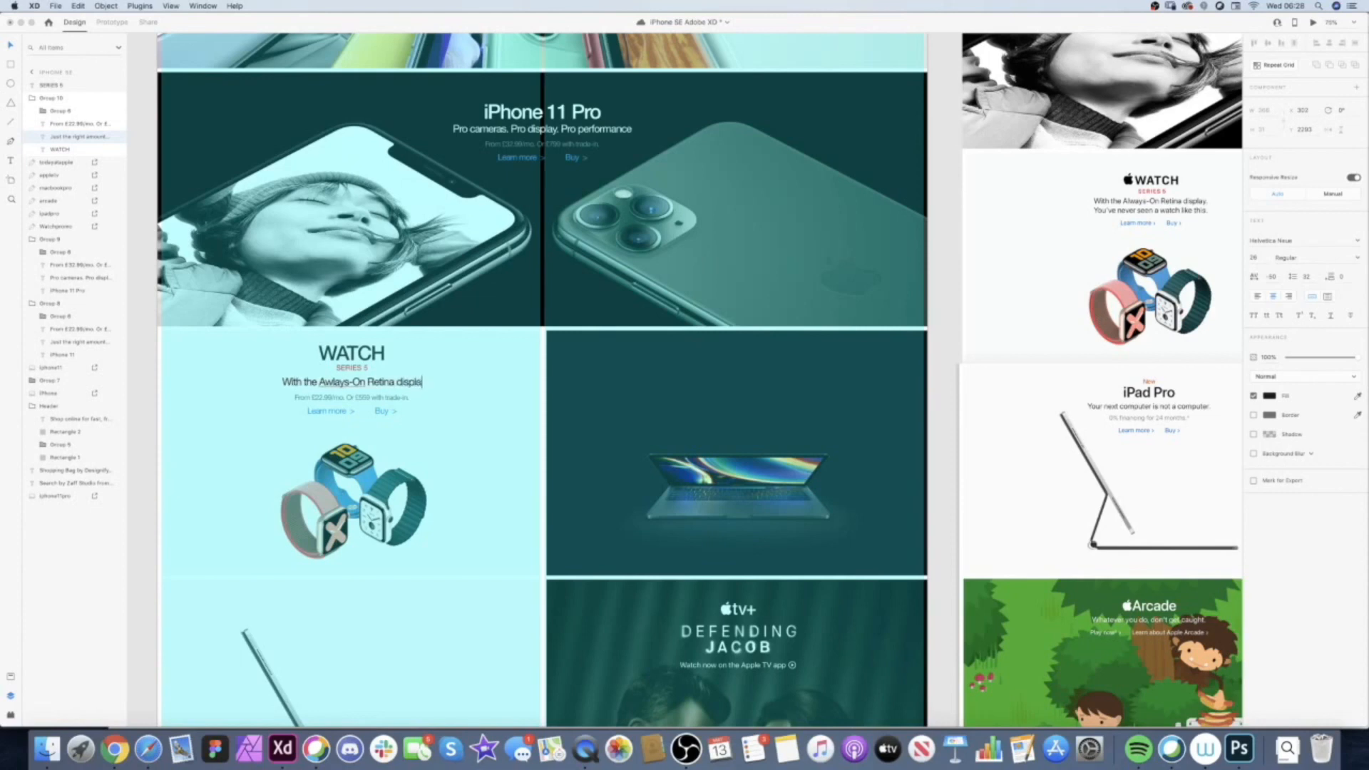
right_click(337, 384)
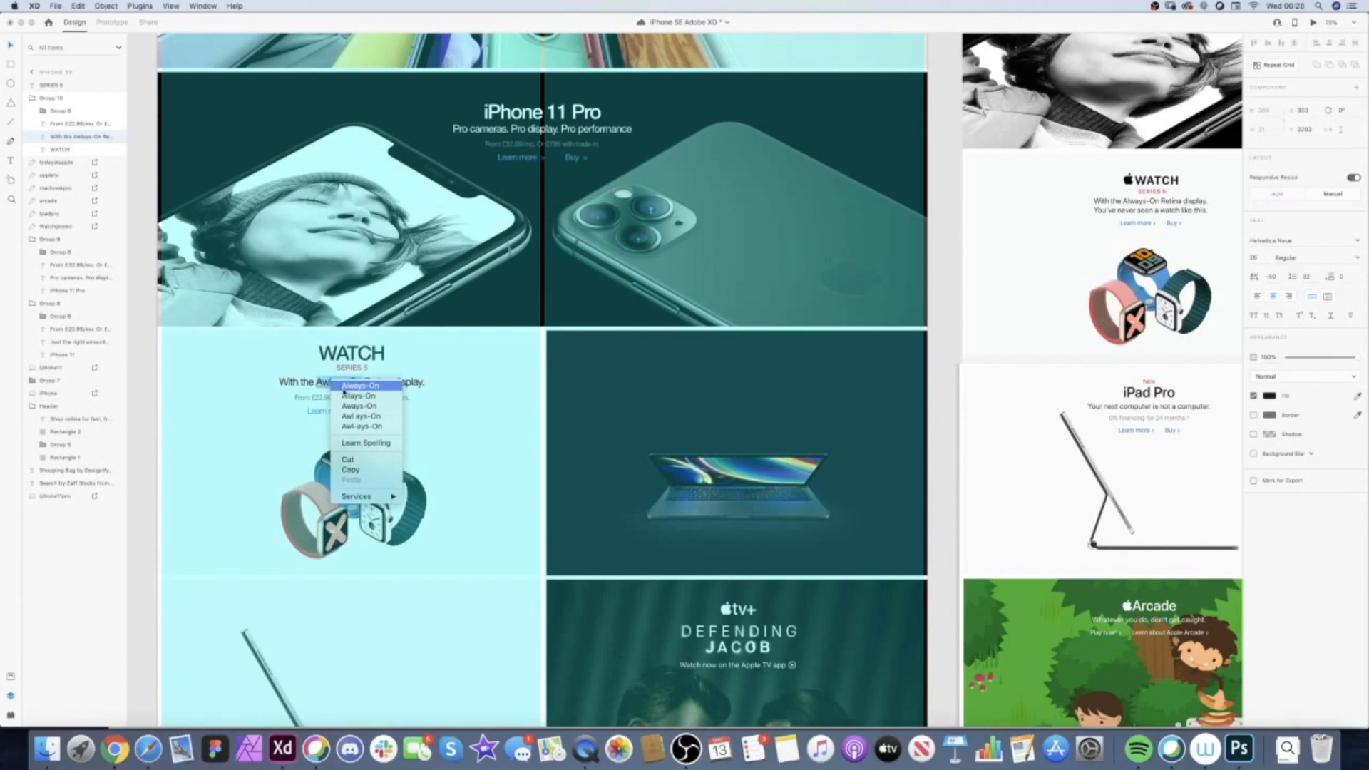
left_click(343, 387)
key("Escape")
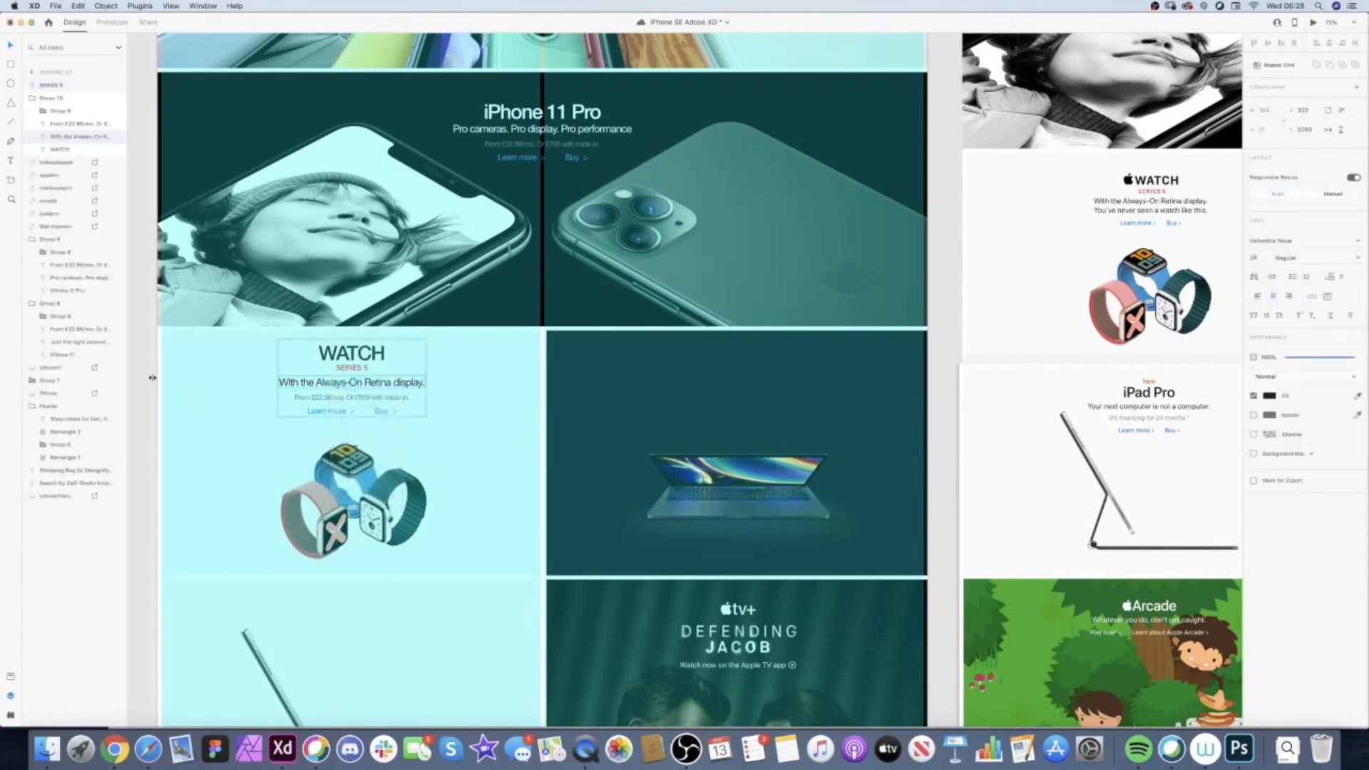
- Delete the price line from the Apple Watch text group and move the Learn more and Buy links up
key("Delete")
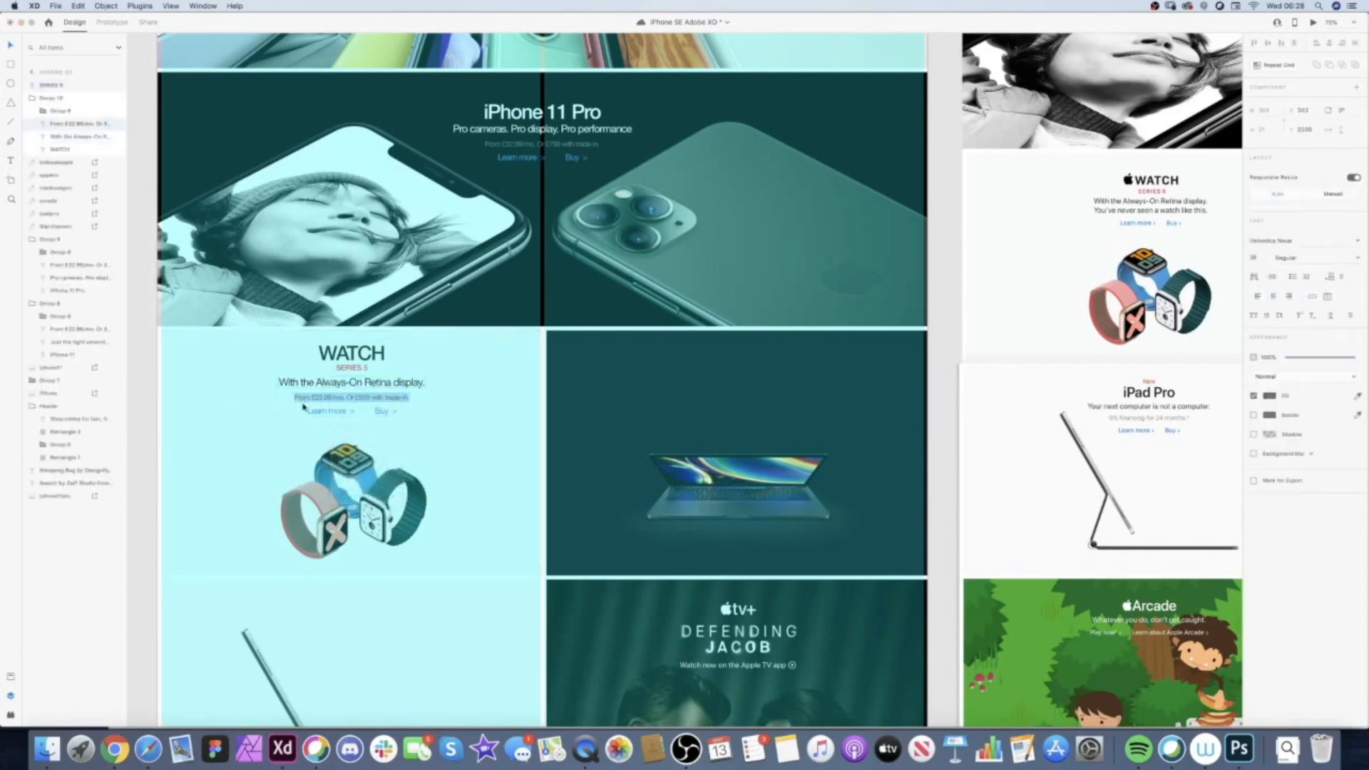
left_click(375, 412)
left_click_drag(388, 414, 387, 407)
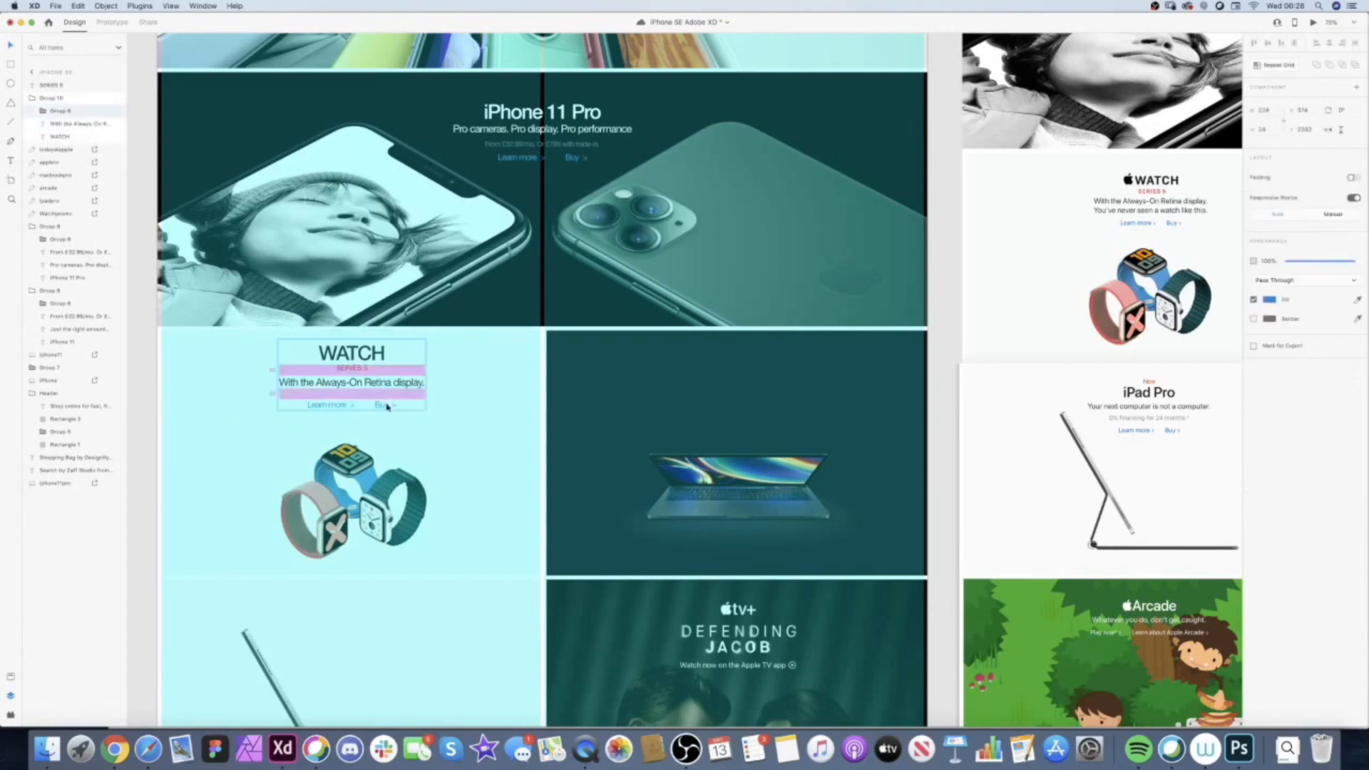
left_click(154, 399)
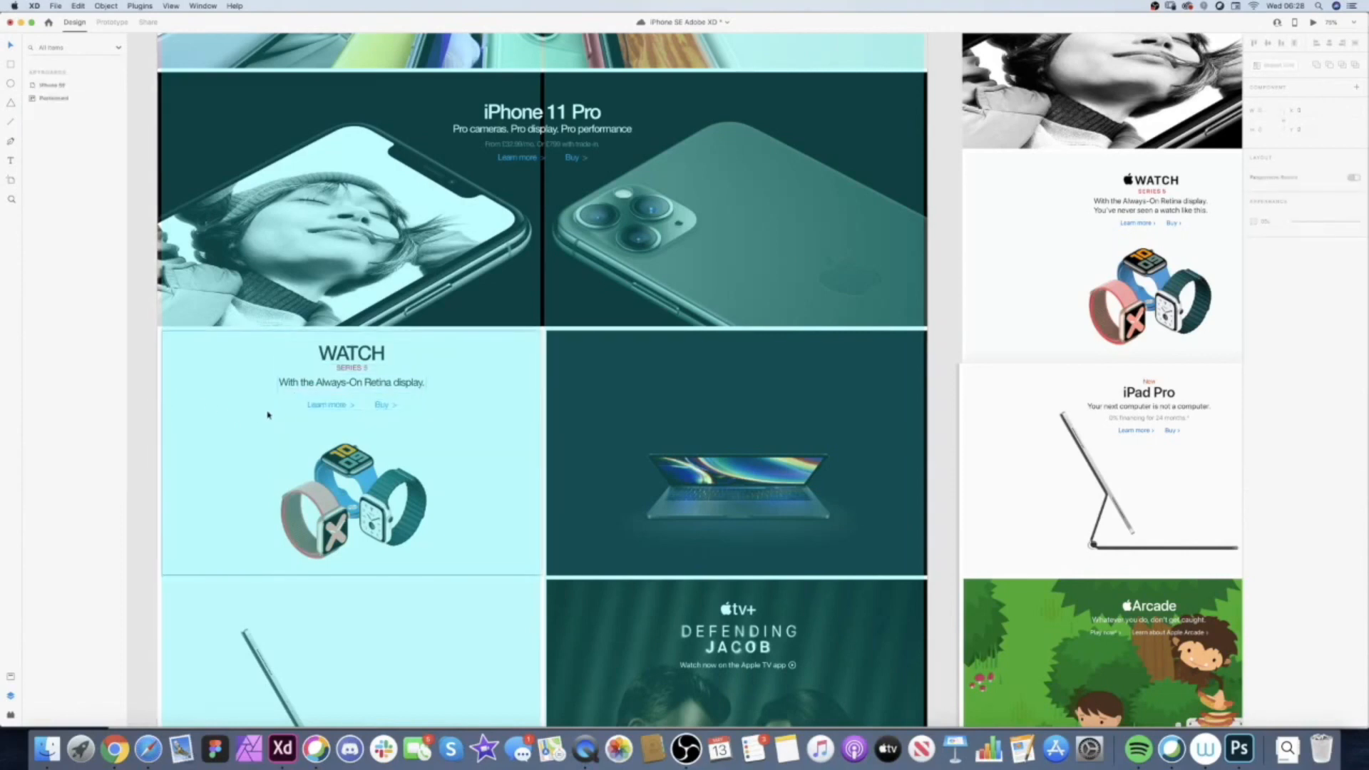
- Nudge the Learn more and Buy links to sit just below the Apple Watch tagline, and save the document
left_click(369, 407)
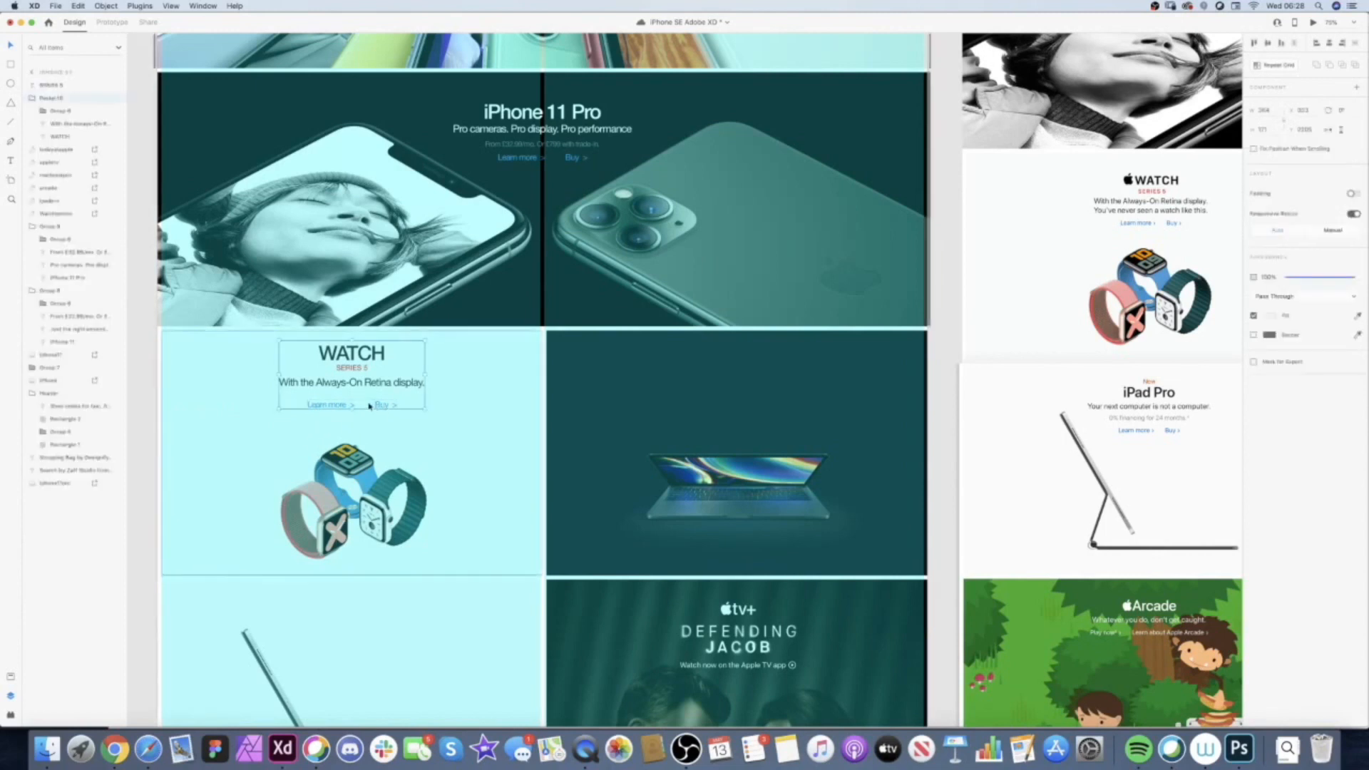
double_click(388, 407)
key("shift+Up")
key("shift+Up")
key("shift+Up")
key("shift+Up")
key("shift+Down")
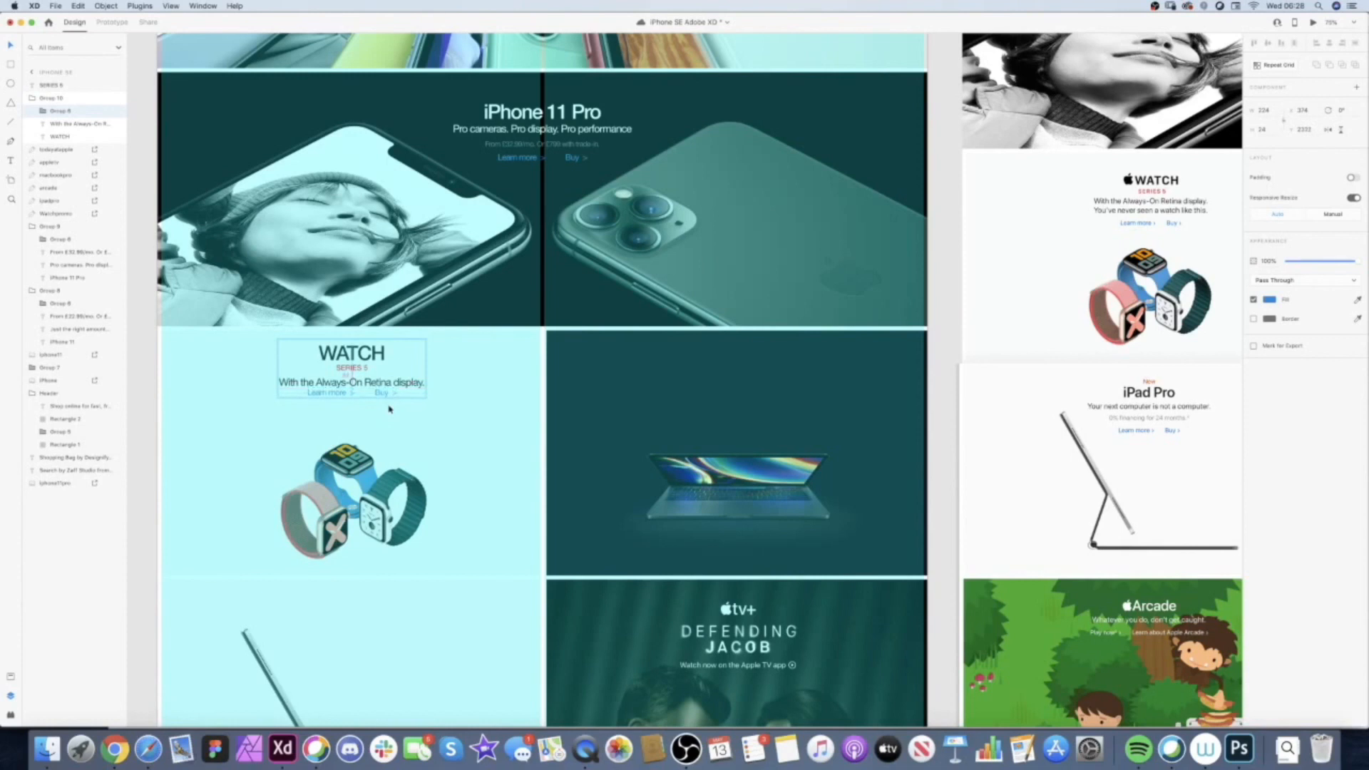
key("shift+Down")
key("shift+Down")
key("shift+Down")
key("Escape")
scroll(219, 391, "down", 3)
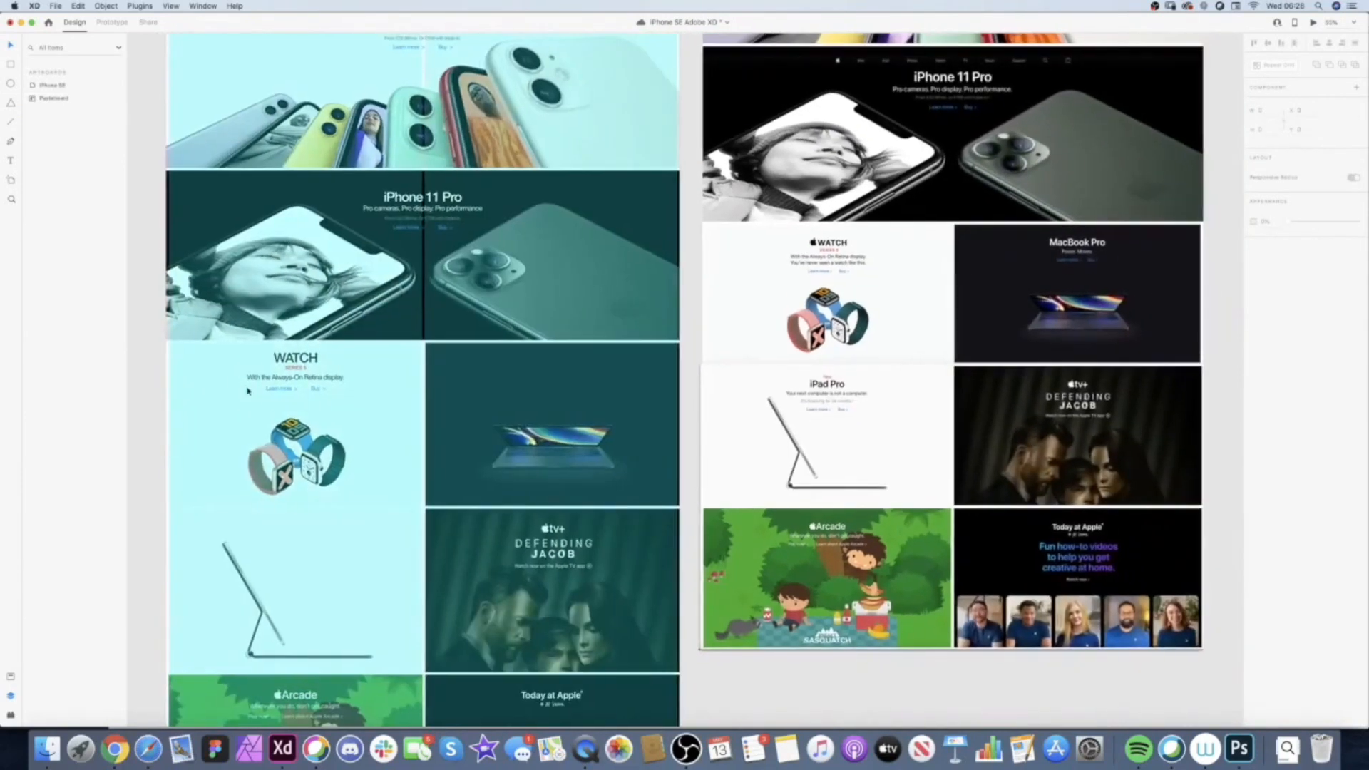
scroll(248, 391, "up", 3)
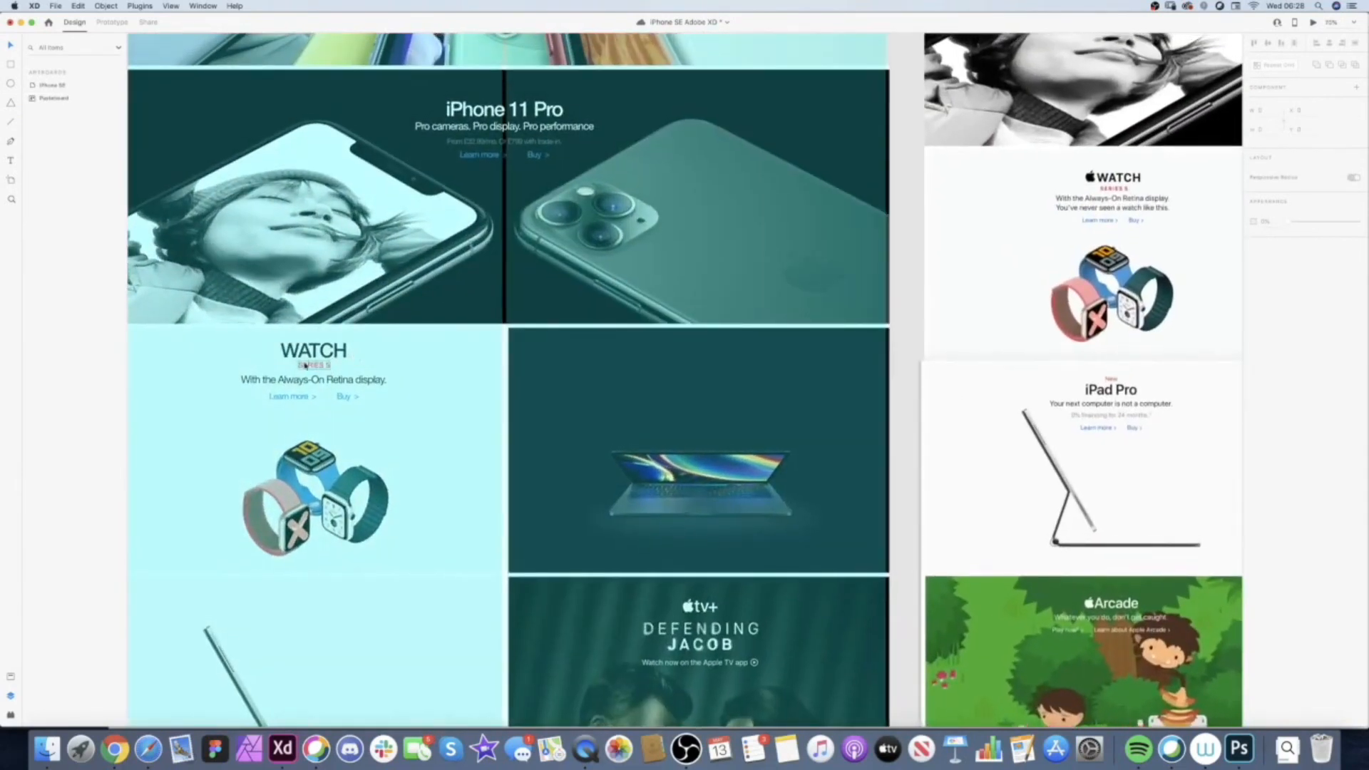
key("super+s")
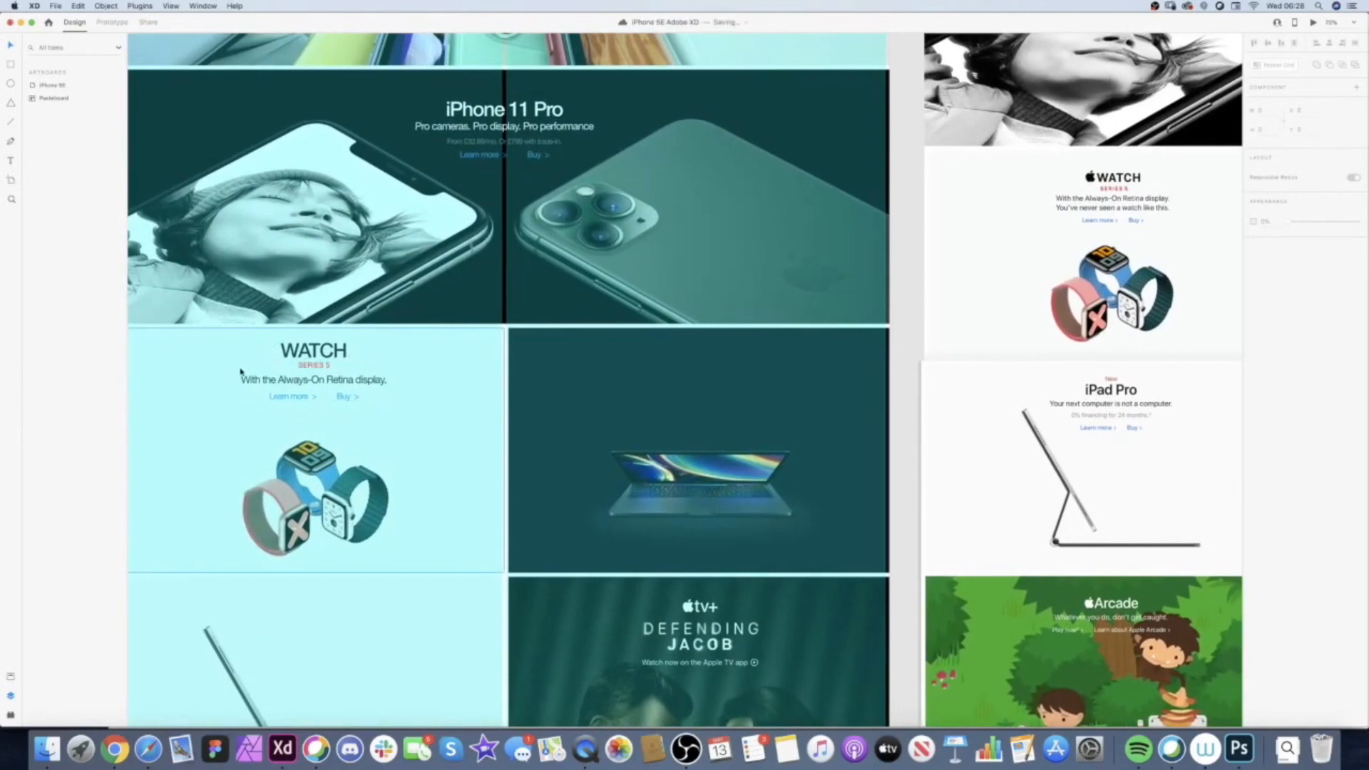
- Duplicate the Apple Watch text group into the MacBook Pro tile, centred above the laptop
scroll(358, 351, "down", 5)
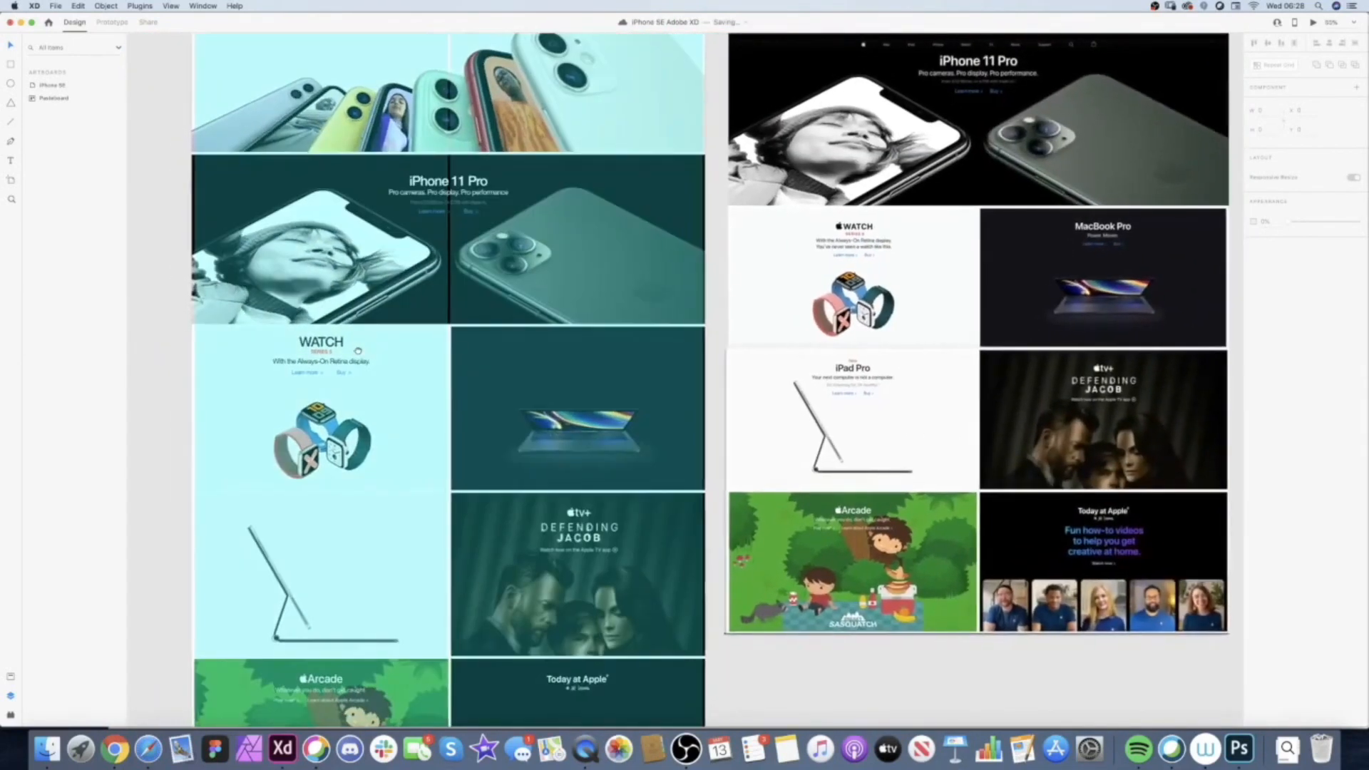
left_click(321, 352)
left_click_drag(561, 363, 578, 363)
scroll(591, 345, "up", 3)
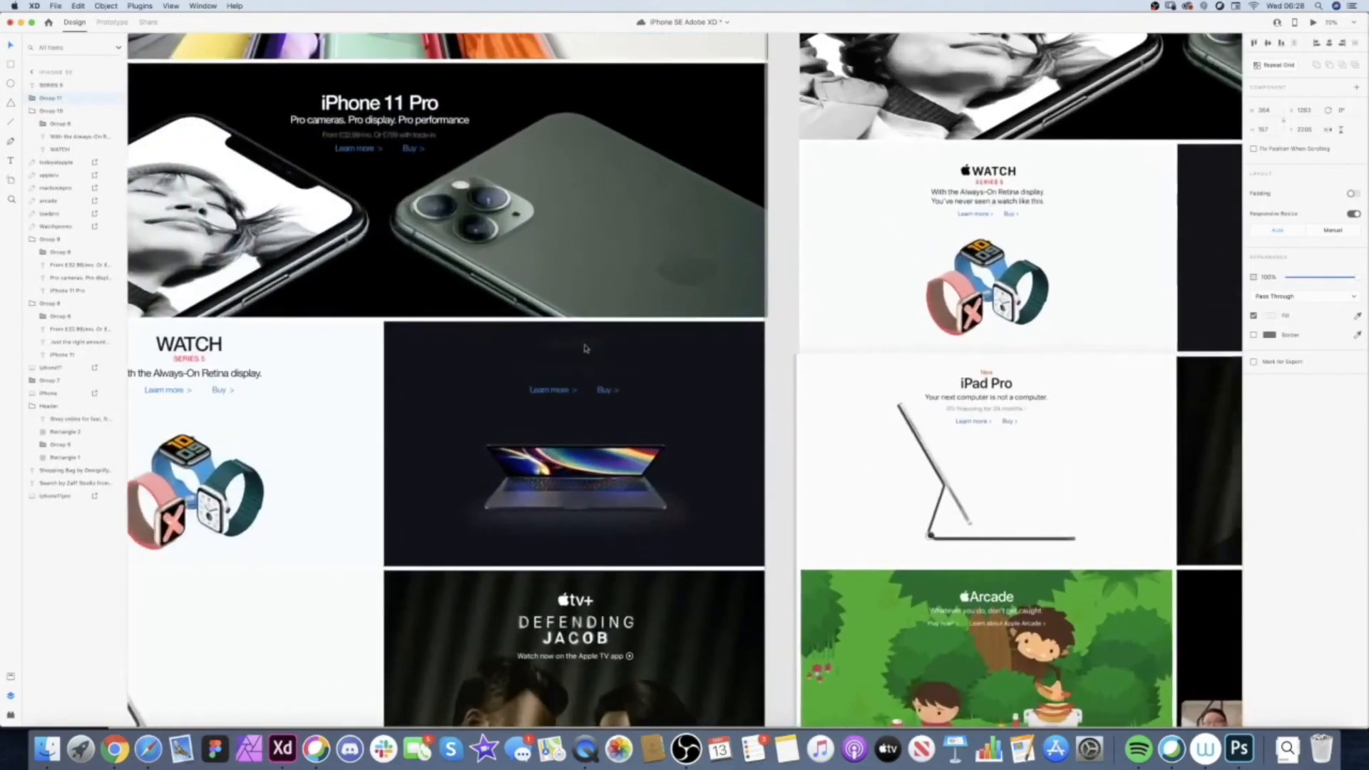
- Recolour the heading and tagline in the MacBook Pro tile's text group white
double_click(589, 347)
left_click(588, 372, "shift")
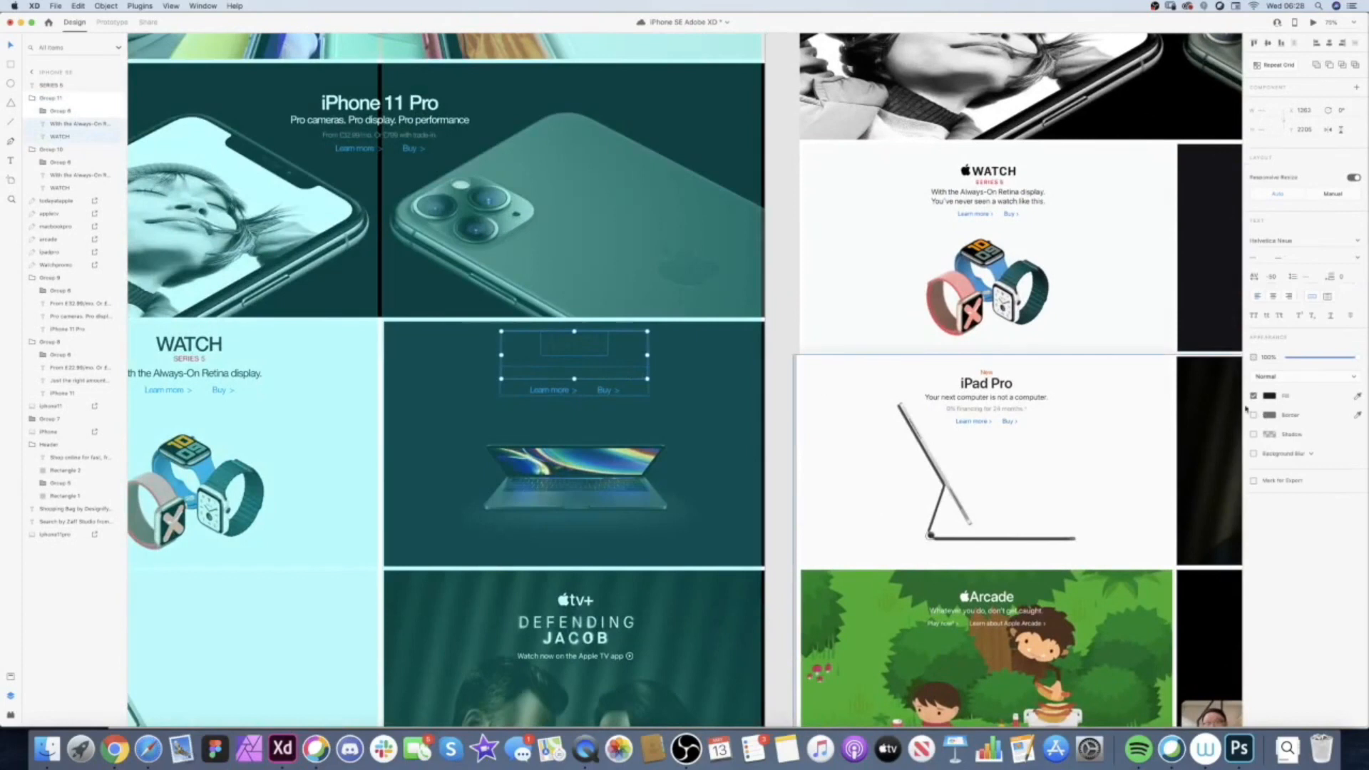
left_click(1270, 395)
left_click_drag(1192, 405, 1079, 285)
left_click(666, 346)
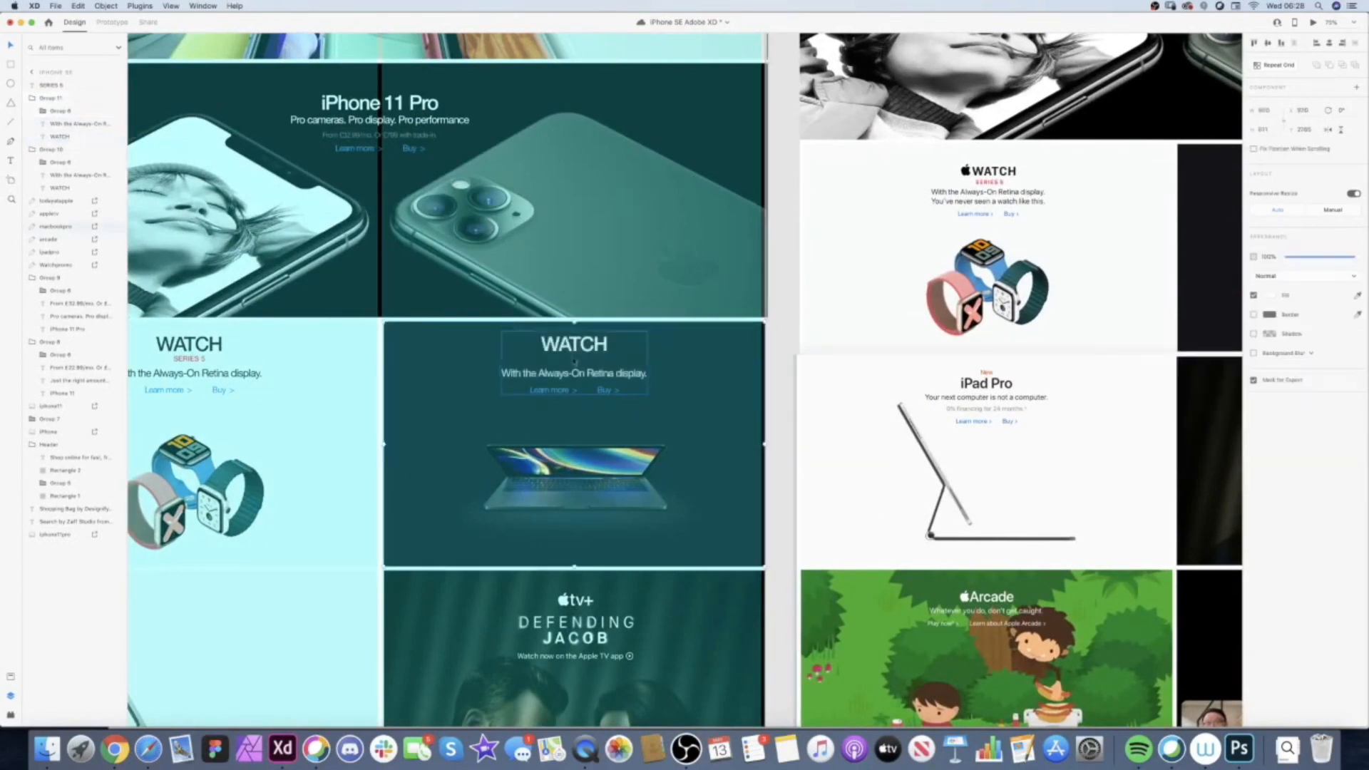
double_click(583, 364)
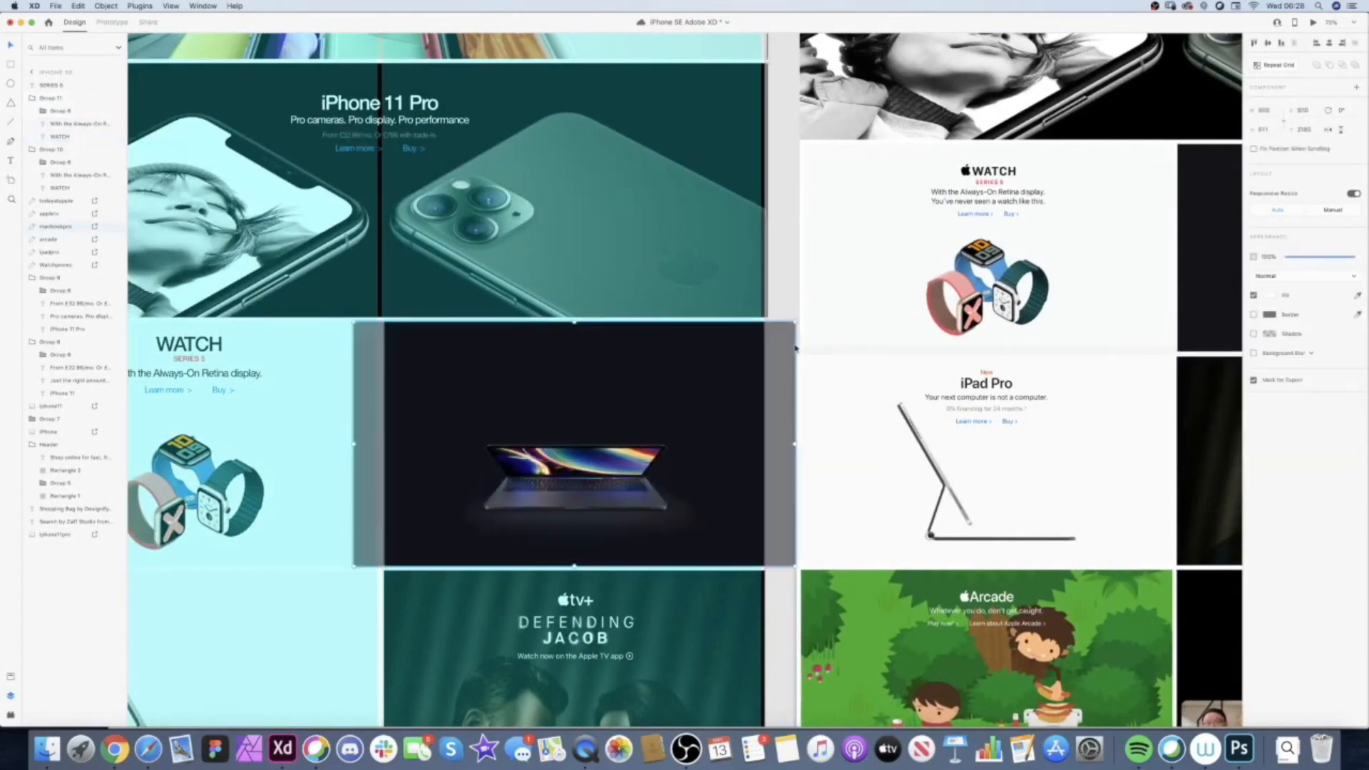
left_click(779, 300)
left_click(591, 361)
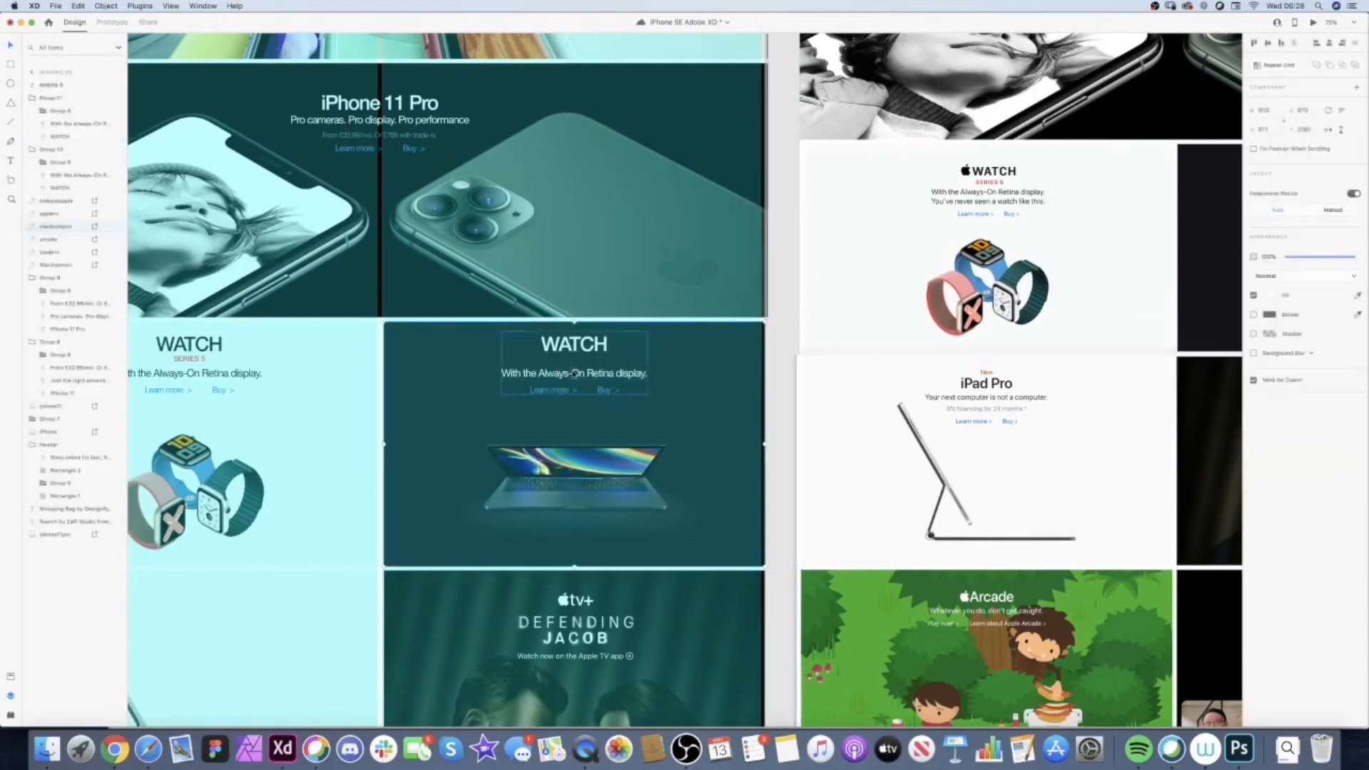
- Change the WATCH heading in the laptop tile to "Macbook Pro"
scroll(590, 362, "down", 3)
scroll(590, 362, "down", 2)
double_click(581, 363)
double_click(580, 363)
type("Macbook Pro")
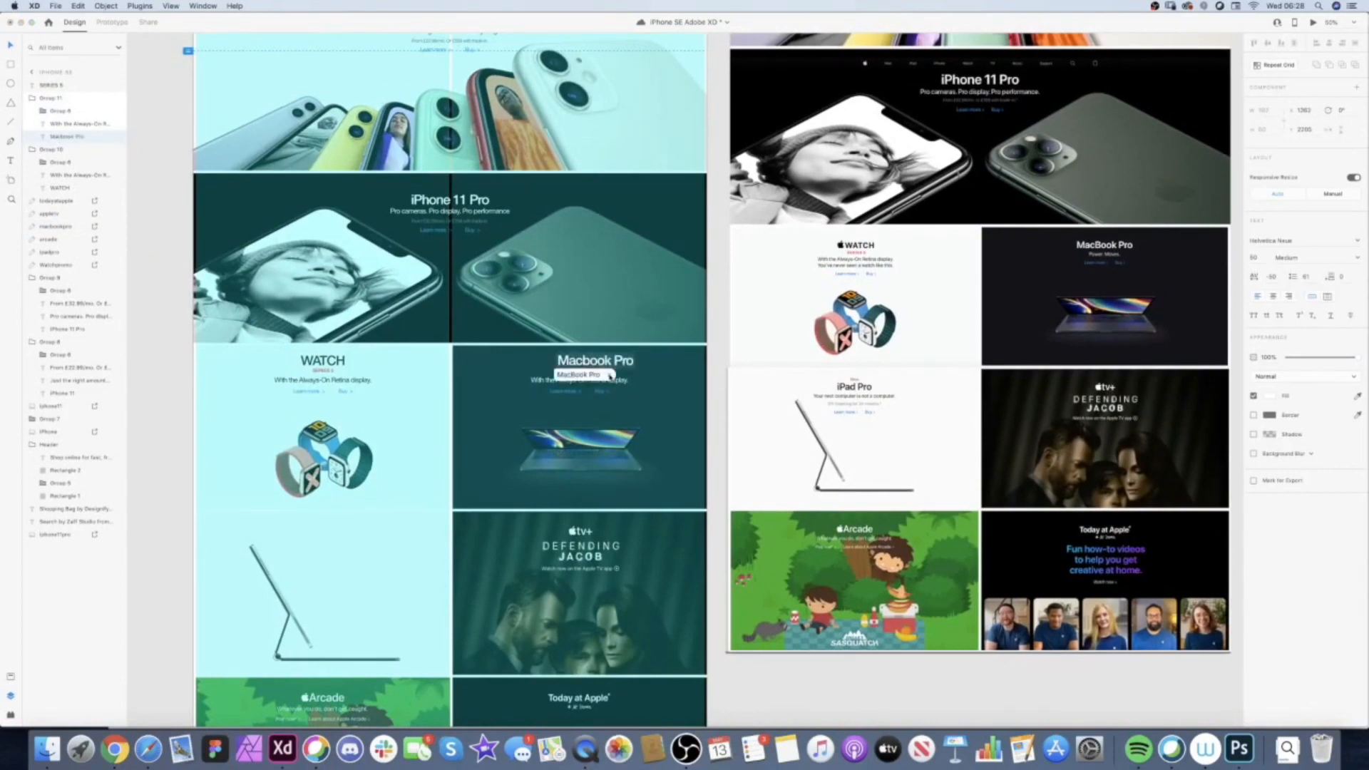
- Replace the laptop tile's tagline with "Power.Moves" and centre the Macbook Pro heading above it
triple_click(606, 380)
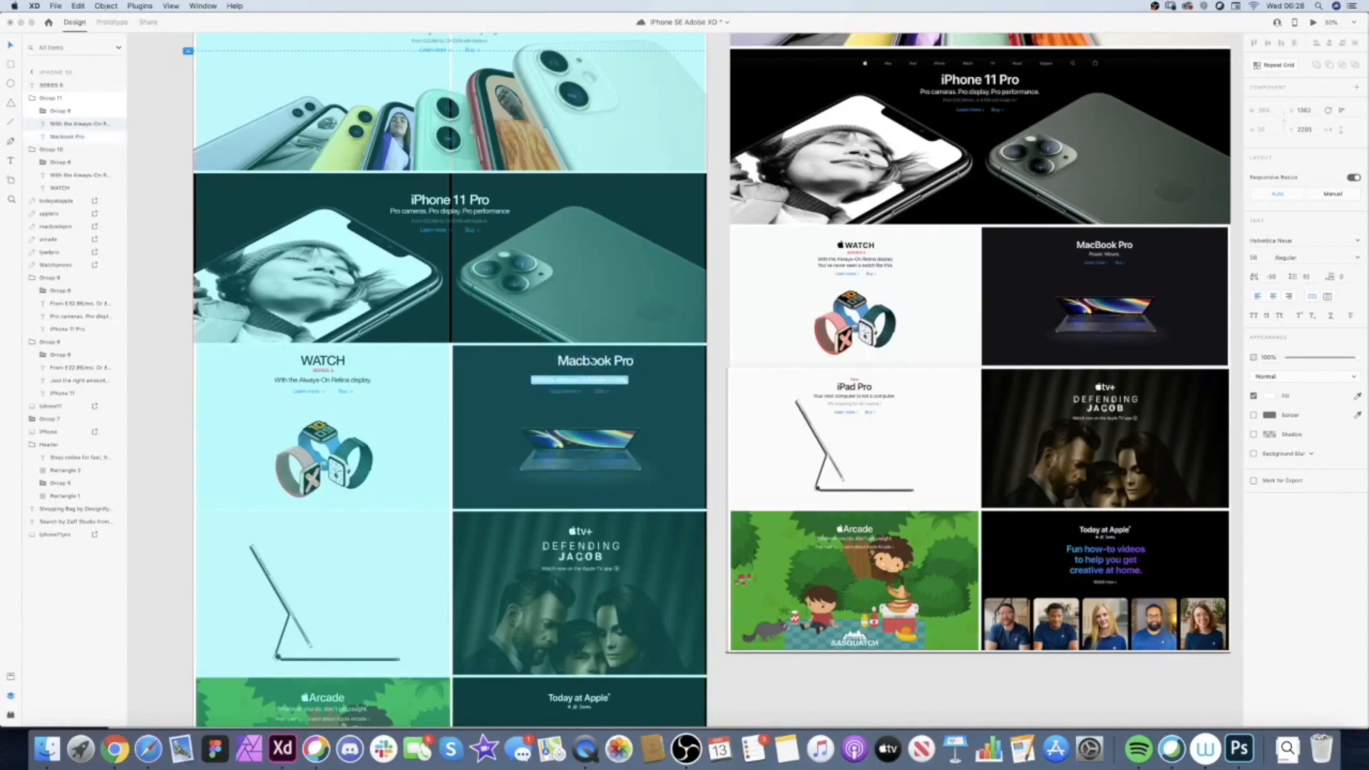
type("Pow")
left_click(707, 350)
left_click(596, 363)
left_click_drag(596, 366, 591, 367)
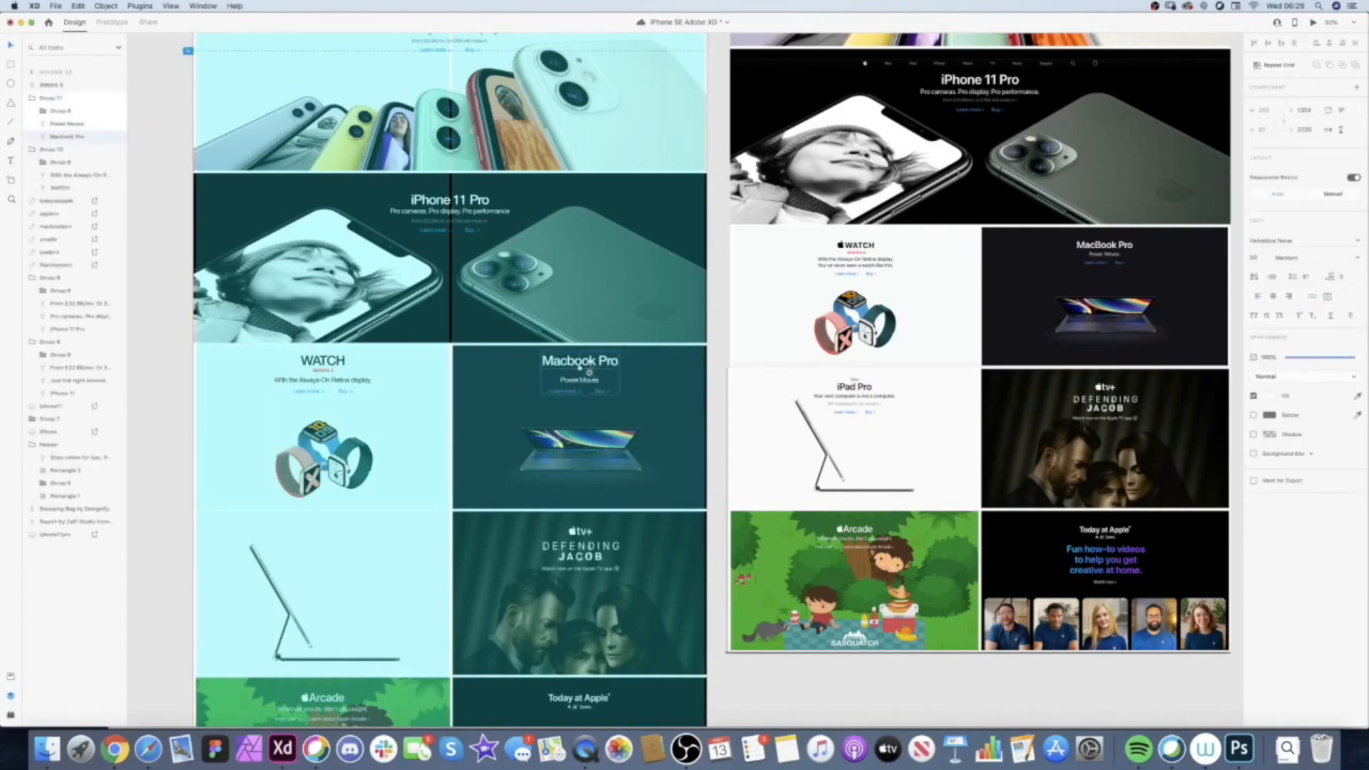
- Nudge the tagline and the Learn more and Buy links up slightly, closer to the Macbook Pro heading
scroll(589, 372, "up", 3)
left_click(603, 400)
key("Up")
key("Up")
key("Up")
key("Up")
key("Up")
key("Up")
key("Up")
key("Up")
key("Up")
key("Up")
key("Up")
key("Up")
key("Up")
key("Up")
key("Up")
key("Up")
key("Up")
key("Up")
key("Up")
key("Up")
key("Down")
key("Down")
key("Down")
key("Down")
key("Down")
key("Down")
key("Down")
key("Down")
key("Down")
key("Down")
key("Down")
key("Down")
key("Down")
key("Down")
key("Down")
key("Down")
key("Down")
key("Down")
key("Down")
key("Down")
- Align the Macbook Pro text group with the Apple Watch text group along their top edges
left_click(799, 351)
scroll(642, 364, "left", 5)
left_click(342, 354)
left_click(667, 379, "shift")
left_click(614, 409)
left_click_drag(713, 348, 714, 366)
left_click(354, 344, "shift")
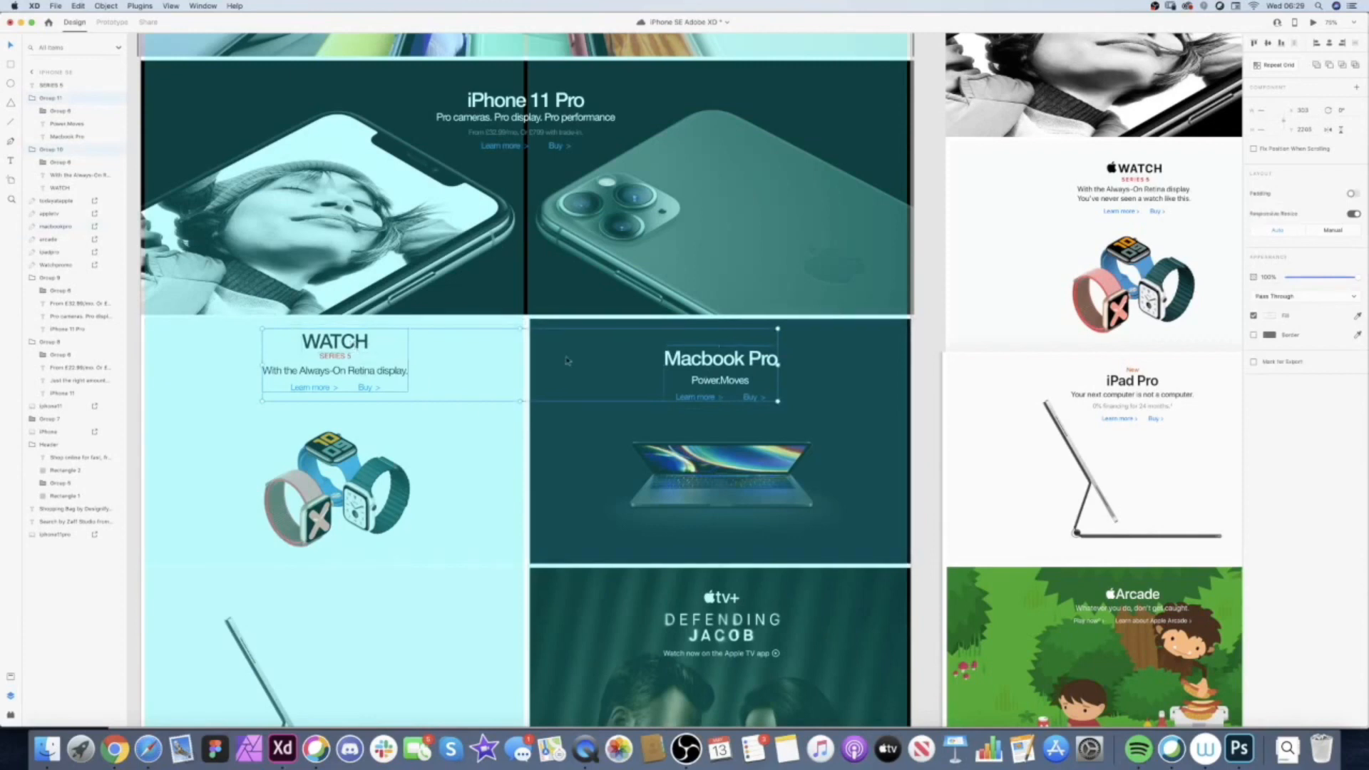
left_click(1256, 43)
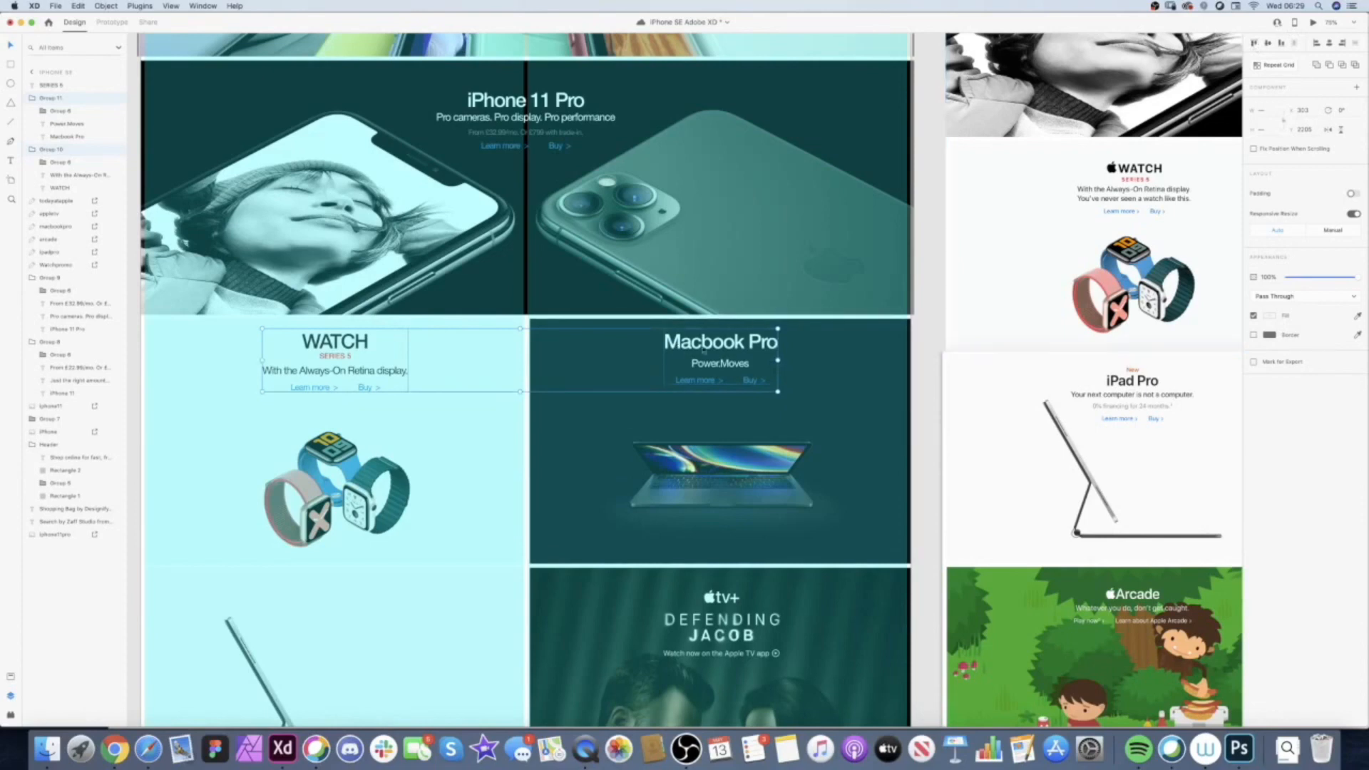
left_click(1282, 43)
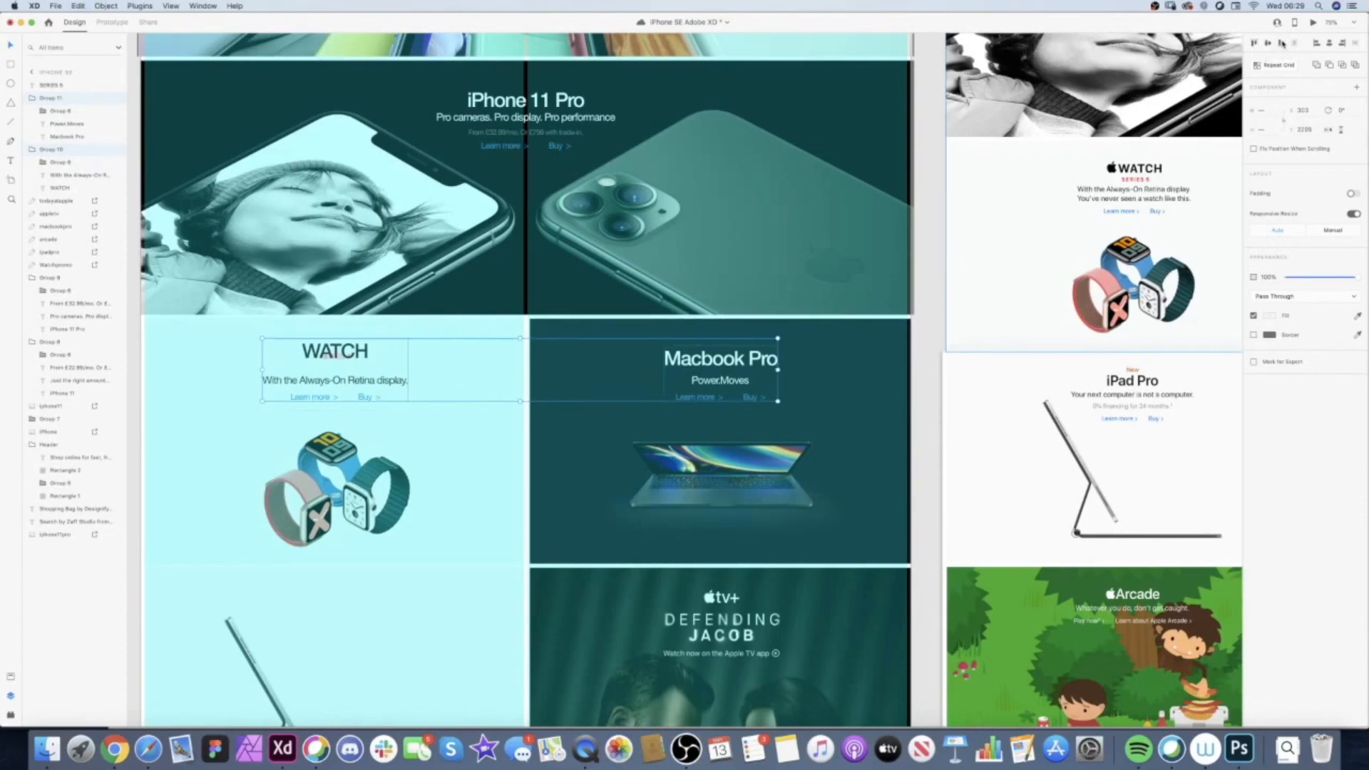
left_click(1268, 42)
left_click(1253, 43)
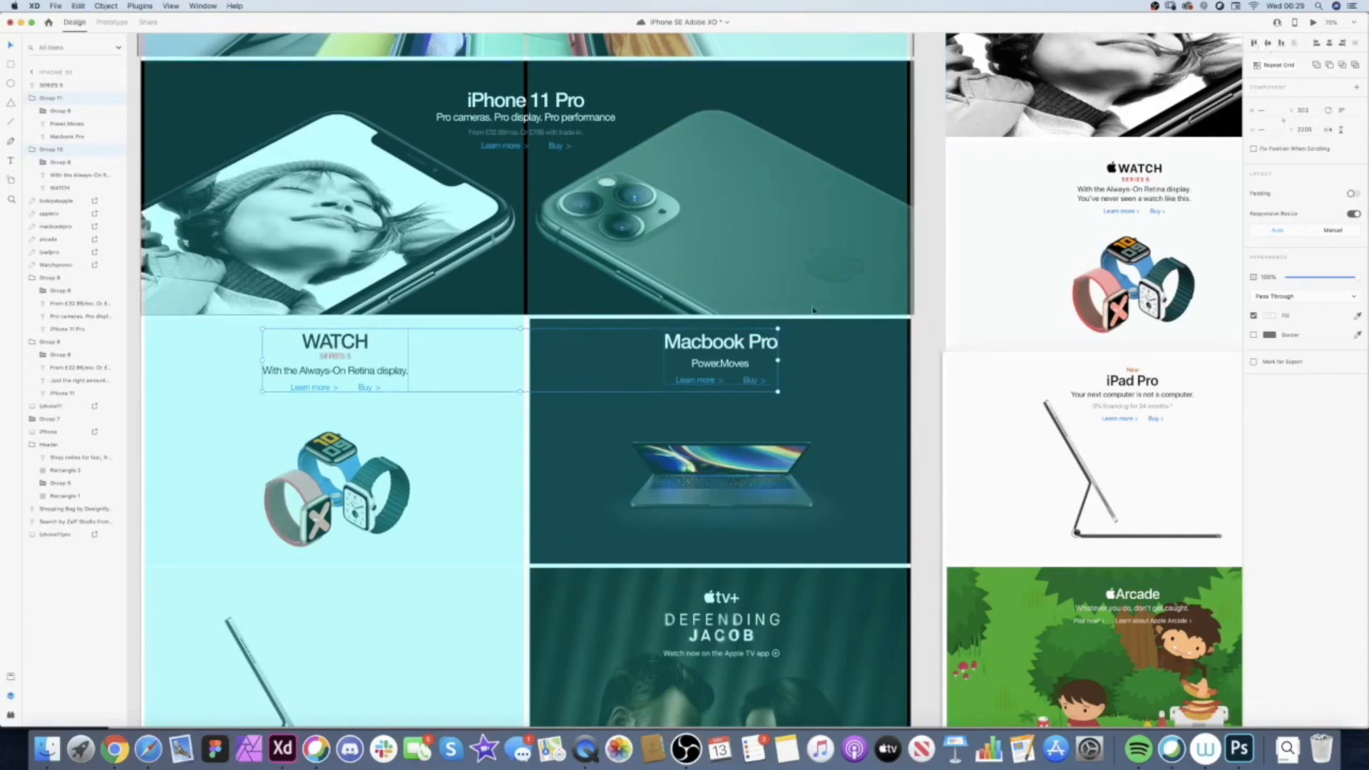
- Group the red SERIES 5 label together with the Apple Watch text group
left_click(341, 352)
key("super+g")
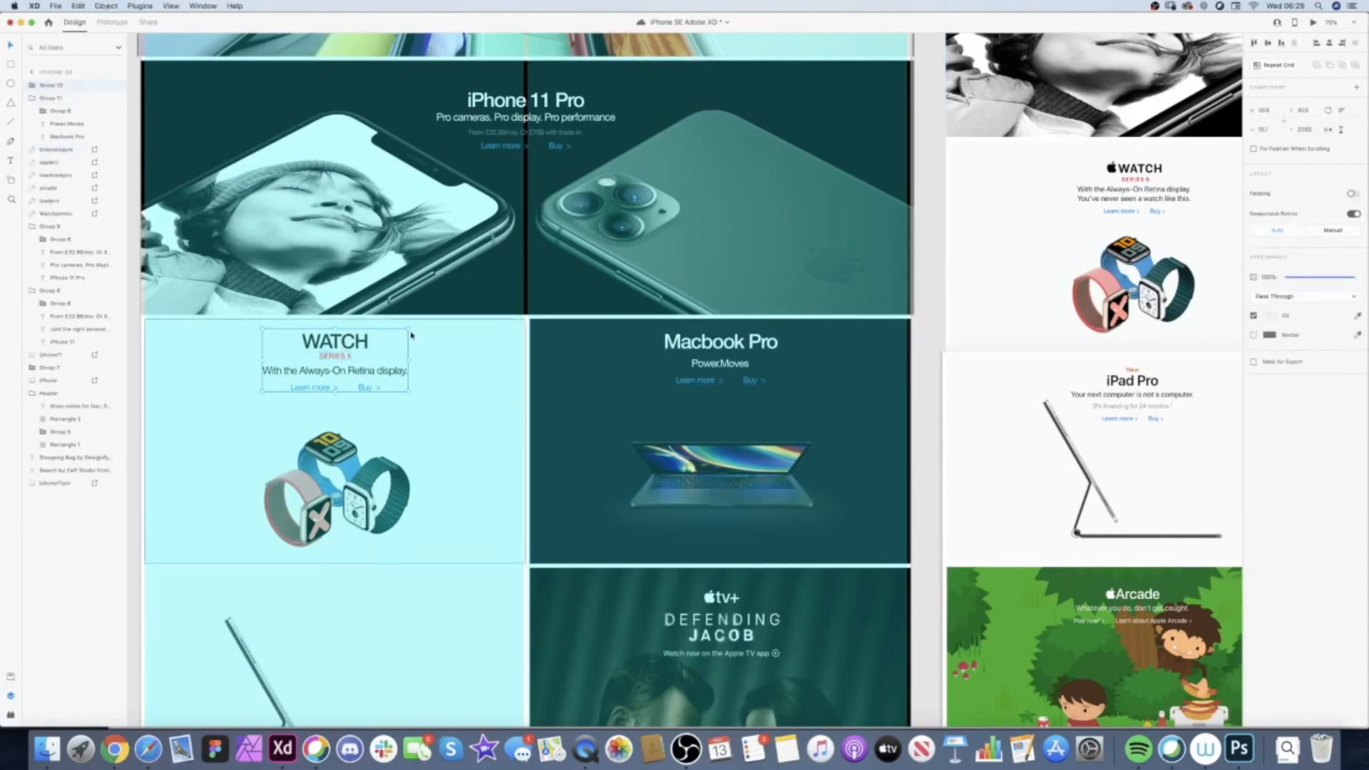
key("super+minus")
scroll(403, 330, "down", 1)
left_click(229, 371)
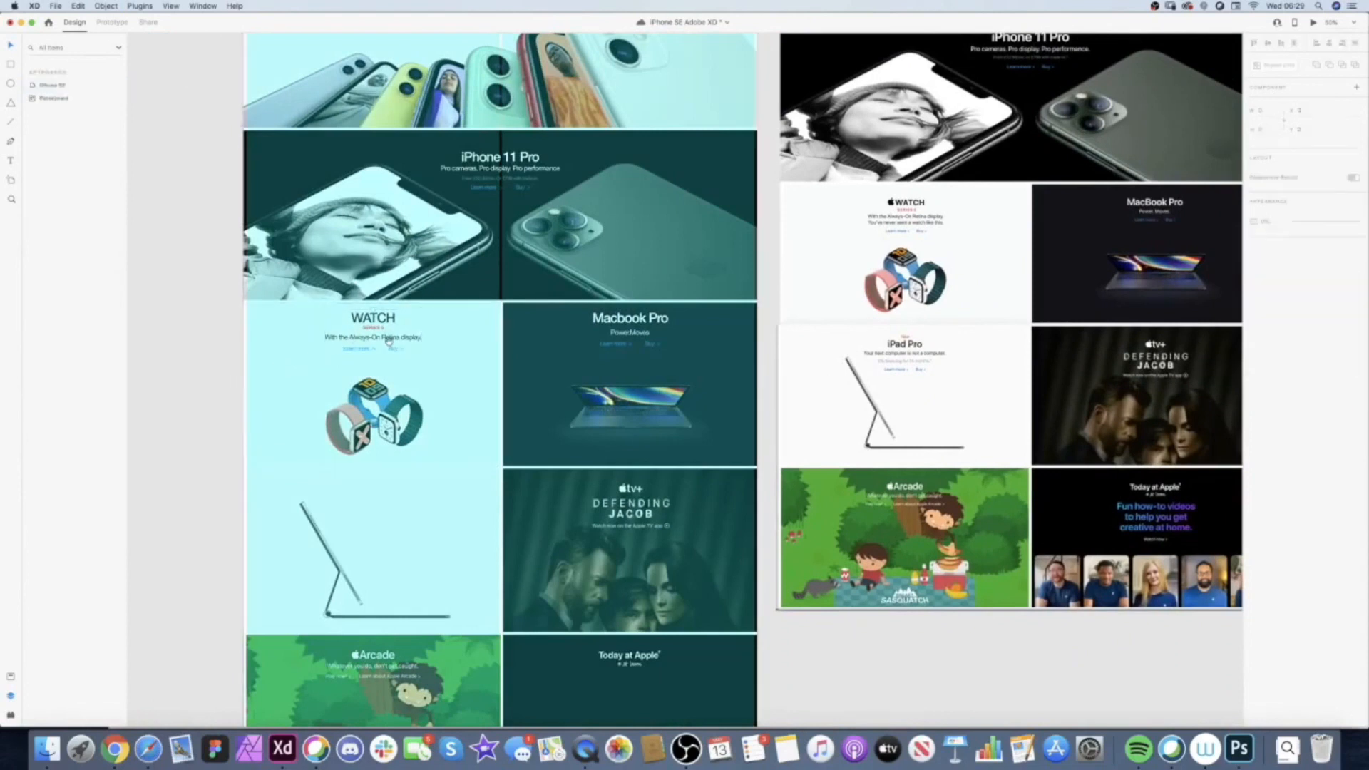
- Duplicate the Apple Watch text group into the iPad Pro tile, centred near its upper edge
scroll(428, 414, "down", 3)
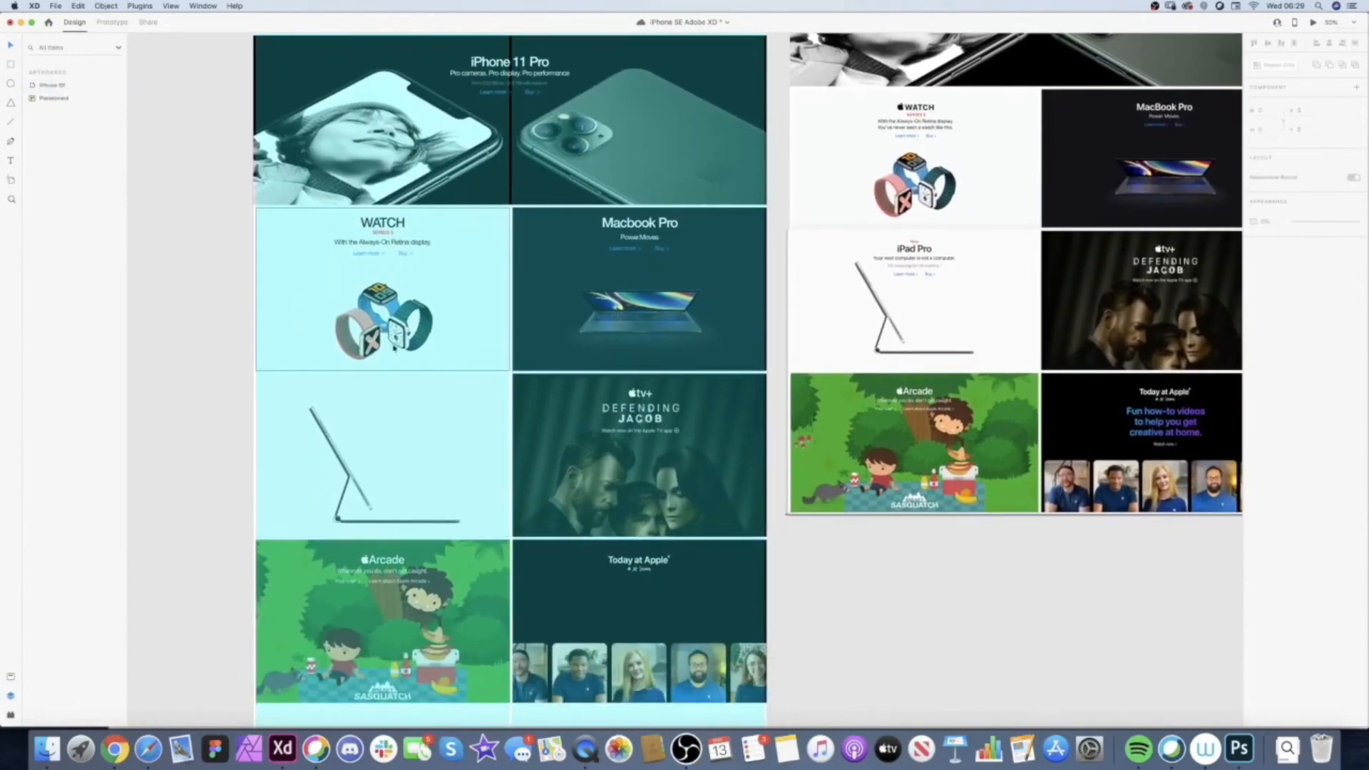
left_click_drag(389, 228, 378, 397)
scroll(378, 396, "up", 4)
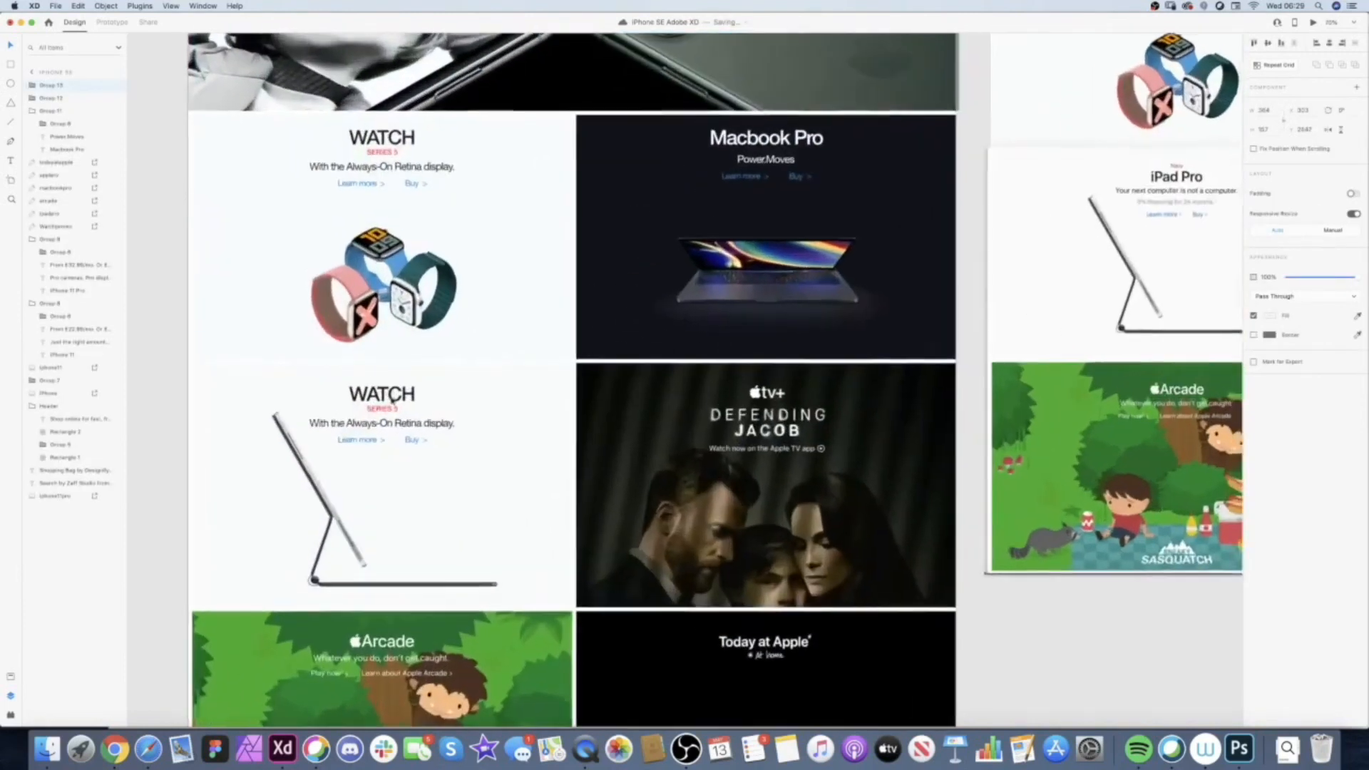
- Change the heading of the duplicated text group in the iPad tile to "iPad Pro"
double_click(400, 395)
double_click(401, 395)
double_click(401, 396)
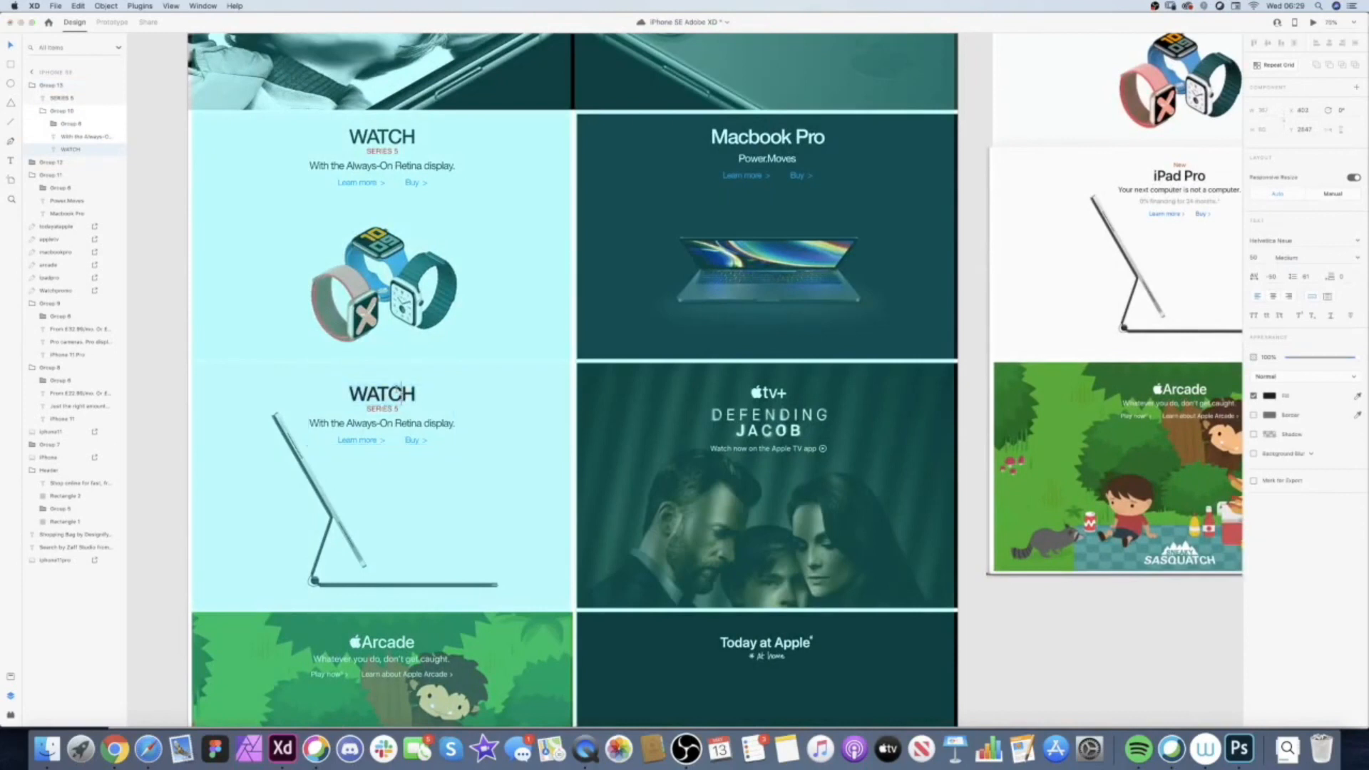
double_click(397, 391)
type("iPad Pro")
left_click(167, 384)
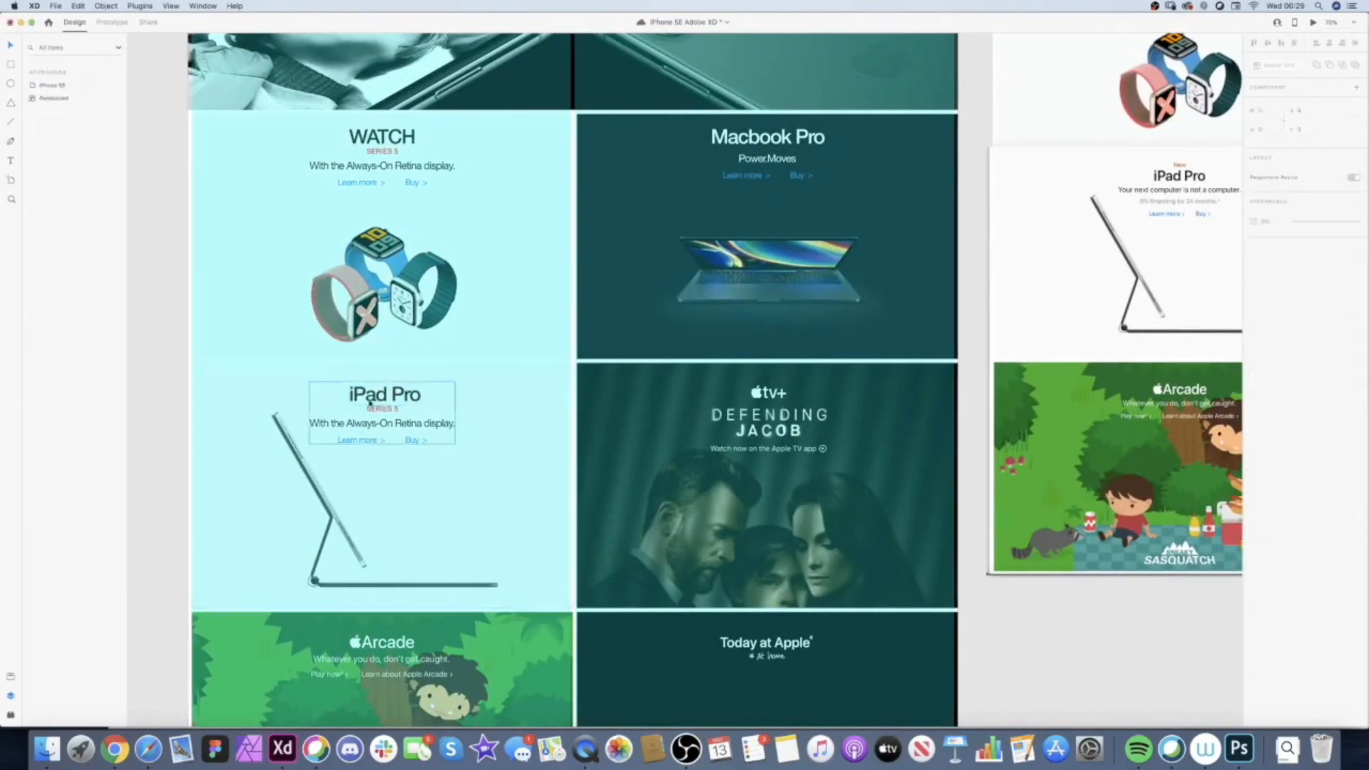
- Move the red SERIES 5 label above the iPad Pro heading, centred, and change its text to "New"
left_click(385, 409)
double_click(386, 410)
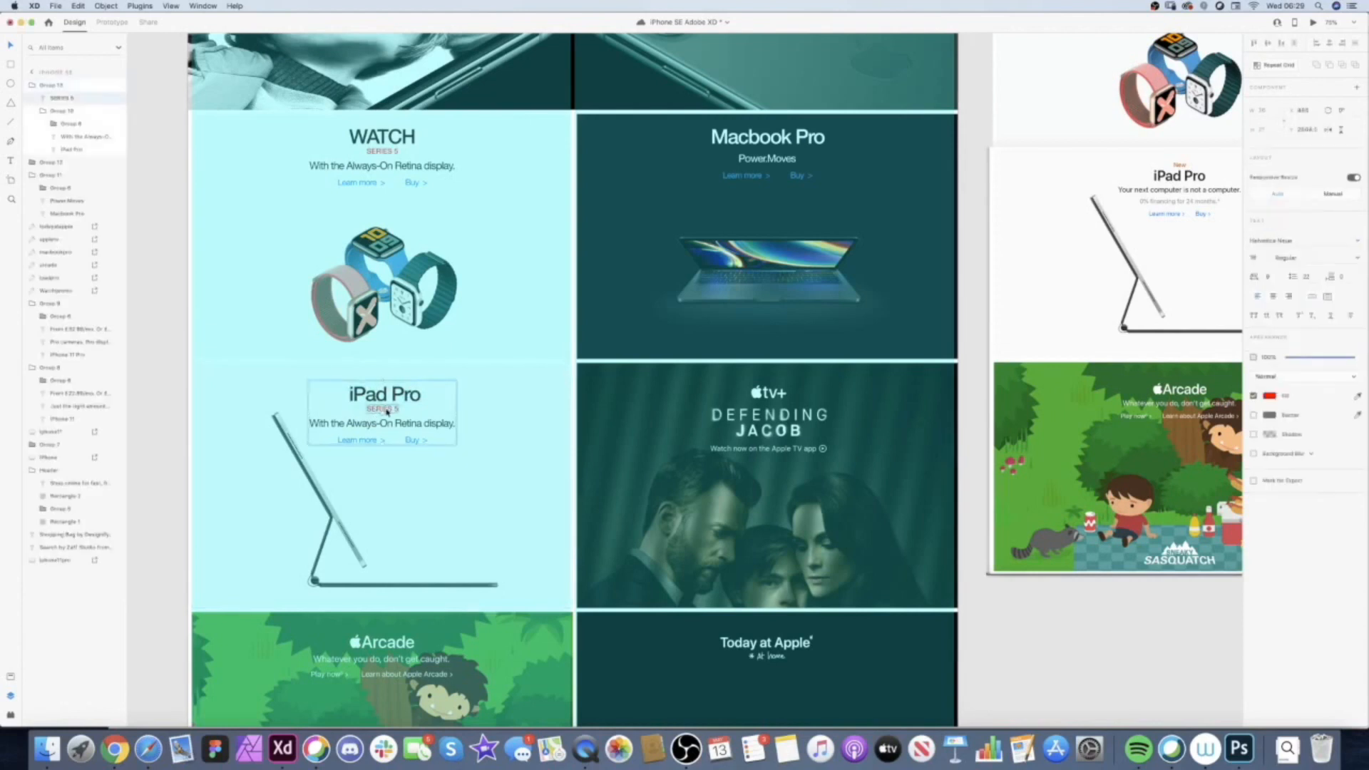
left_click_drag(386, 410, 387, 378)
left_click(388, 410)
key("Delete")
double_click(386, 377)
type("New")
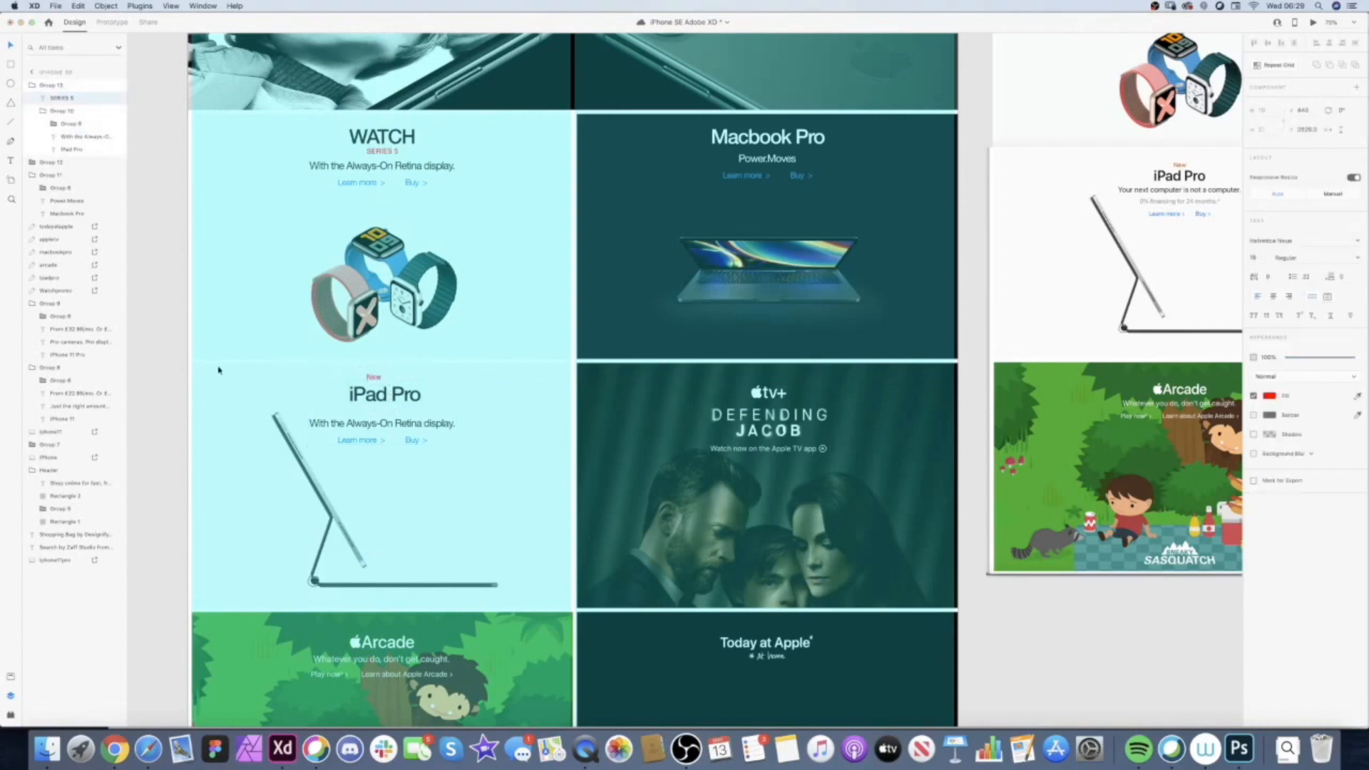
left_click(218, 371)
left_click_drag(374, 378, 383, 379)
- Nudge the tagline and the Learn more and Buy links up to sit just below the iPad Pro heading
left_click(396, 425)
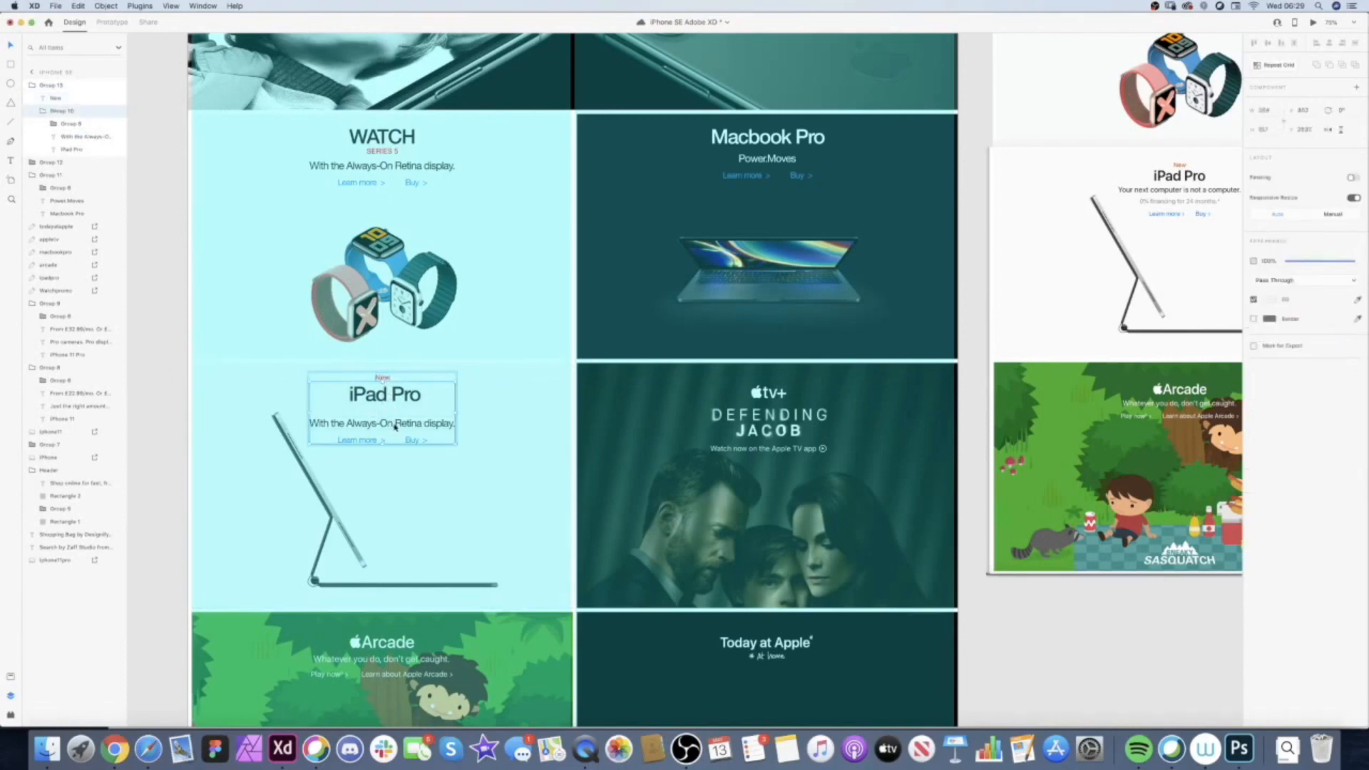
left_click(411, 441)
key("shift+Up")
key("shift+Up")
key("shift+Up")
key("shift+Up")
key("shift+Up")
key("shift+Down")
key("shift+Down")
key("shift+Down")
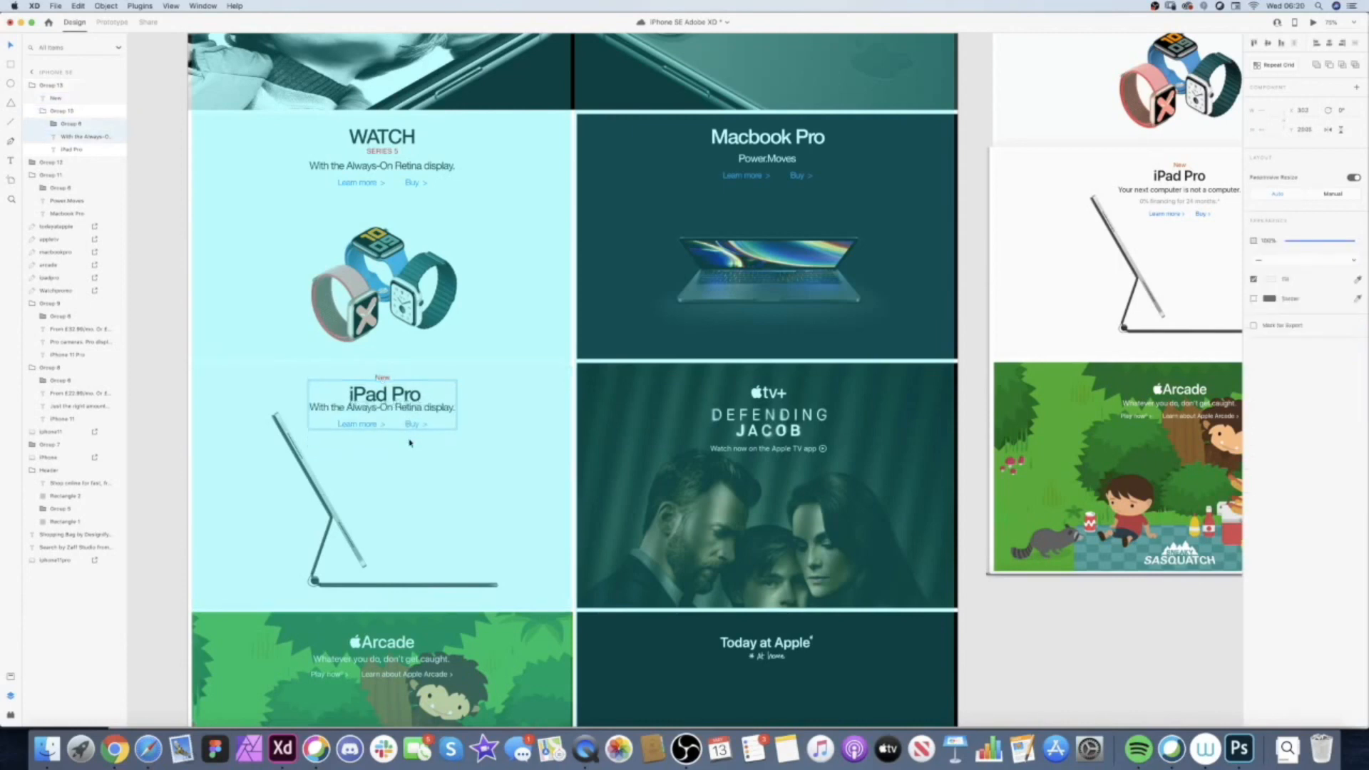
left_click(378, 416)
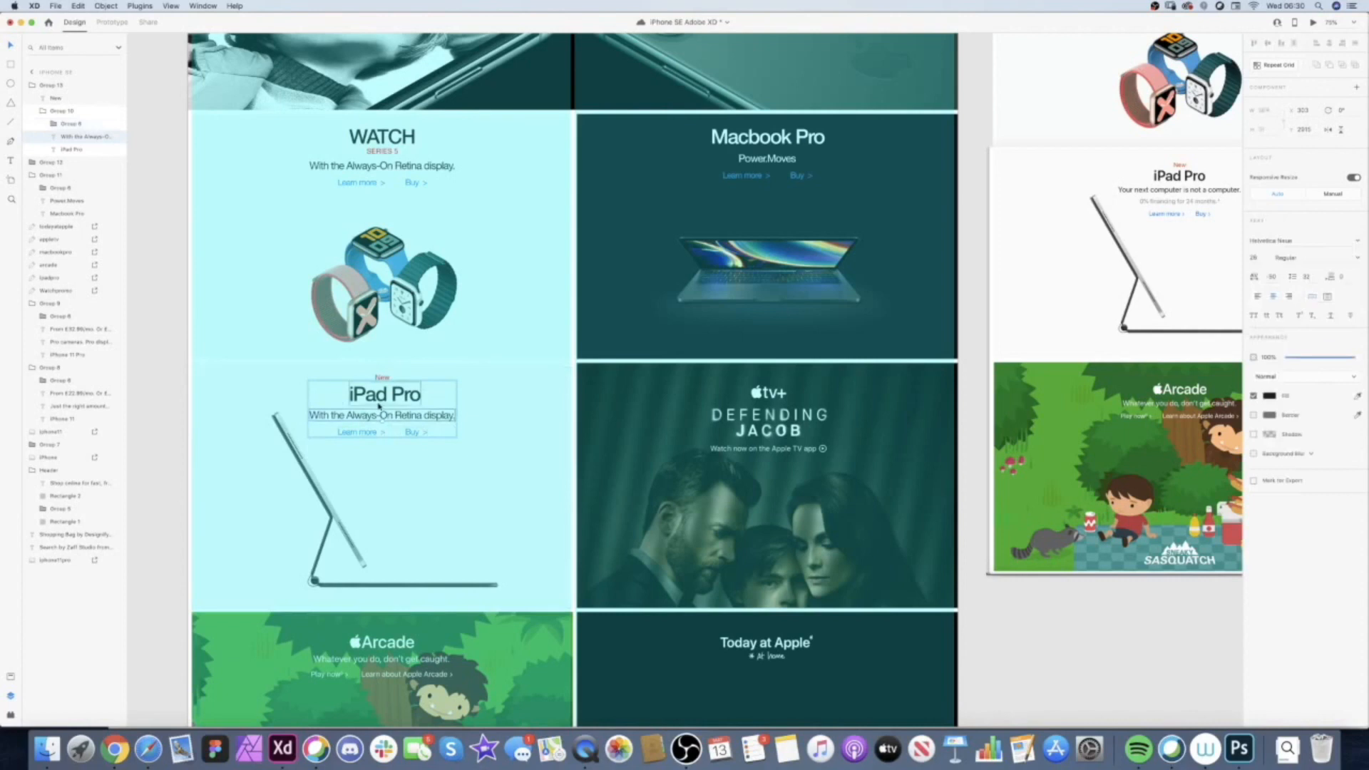